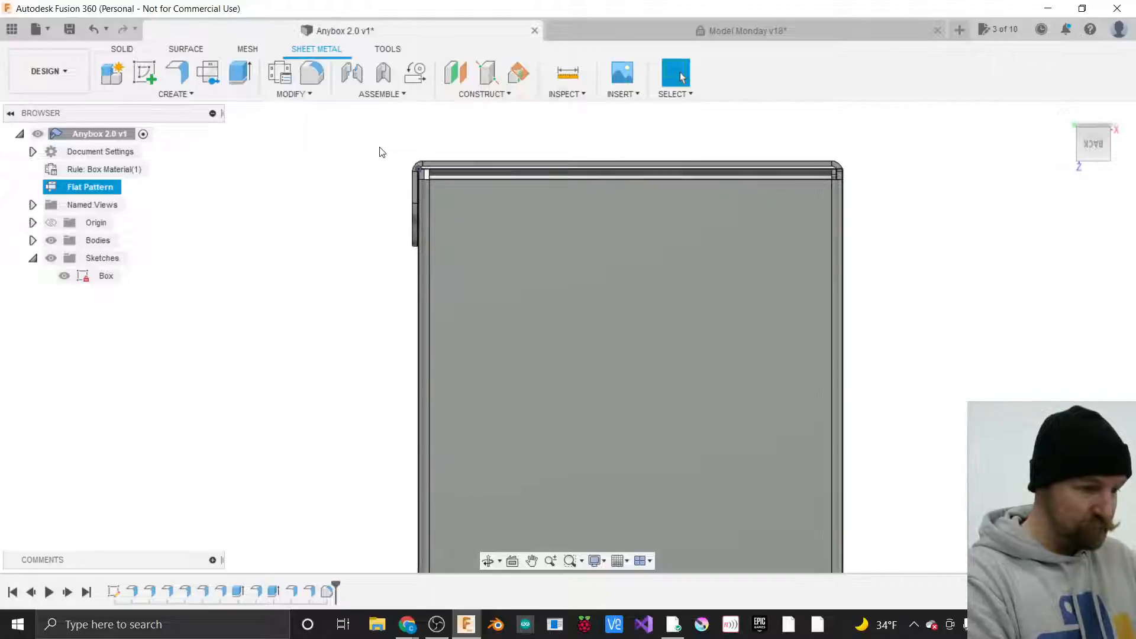
Examine the finished box's Length, Width, Height and Material user parameters and its flat pattern.
{"action": "left_click_drag", "start_coordinate": [1112, 151], "coordinate": [1127, 158]}
{"action": "scroll", "coordinate": [663, 271], "scroll_direction": "down", "scroll_amount": 5}
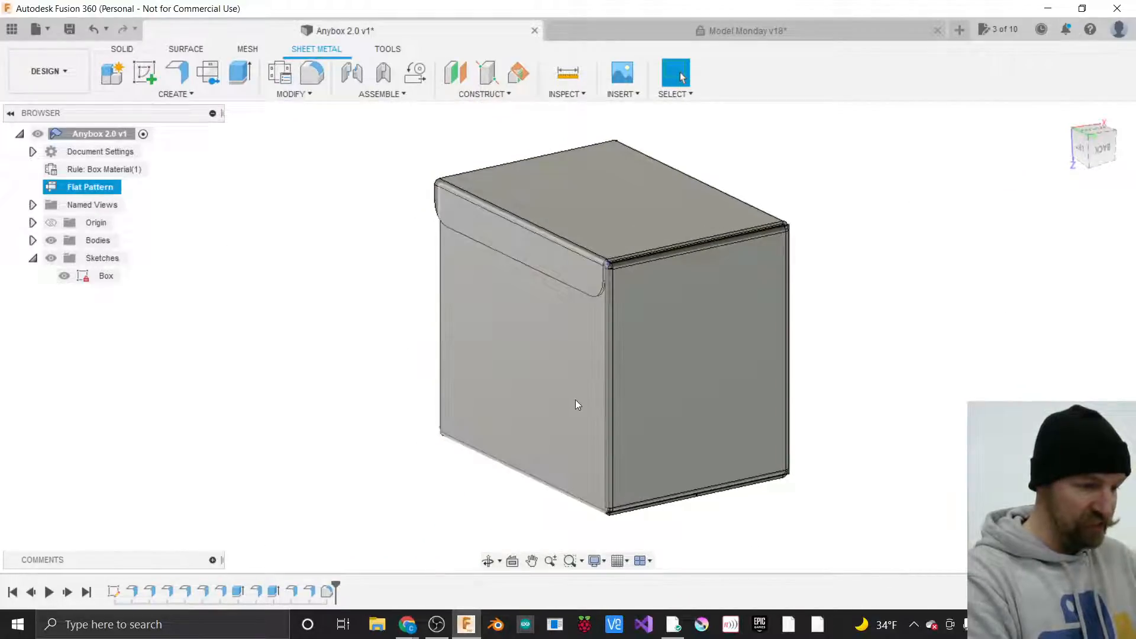
{"action": "scroll", "coordinate": [574, 393], "scroll_direction": "up", "scroll_amount": 1}
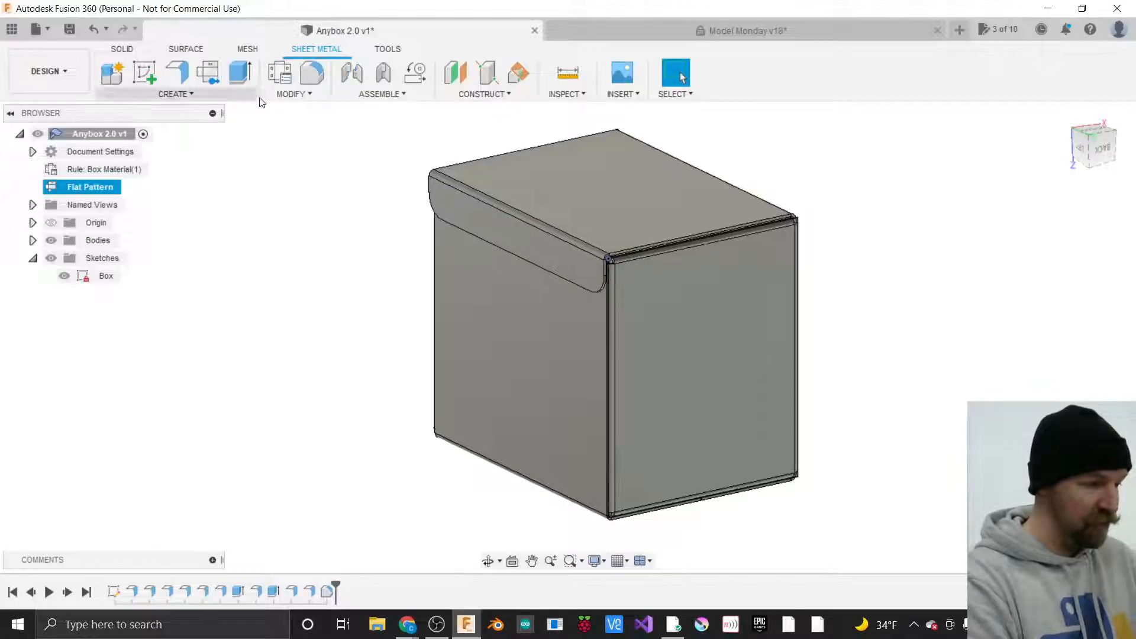
{"action": "left_click", "coordinate": [294, 94]}
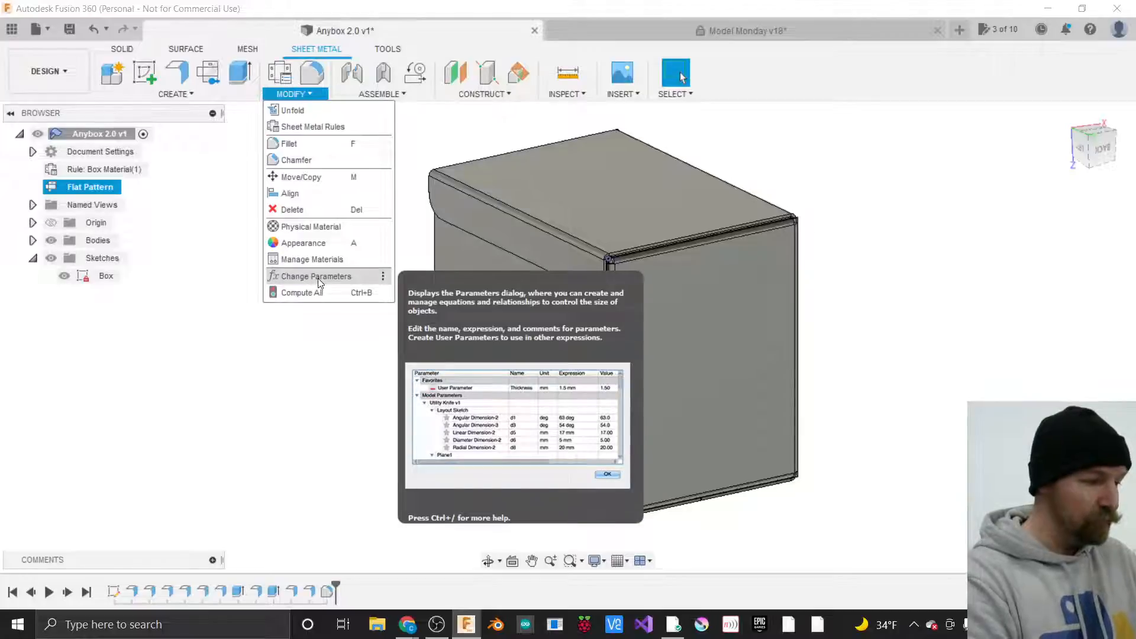
{"action": "left_click", "coordinate": [316, 277]}
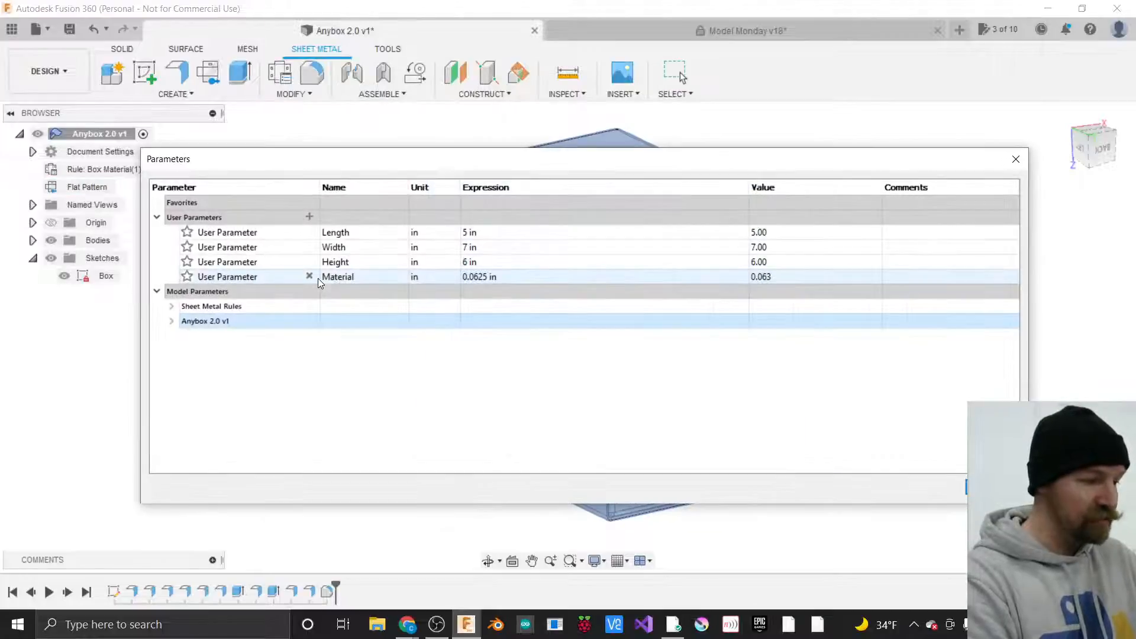
{"action": "left_click", "coordinate": [465, 233]}
{"action": "left_click", "coordinate": [377, 247]}
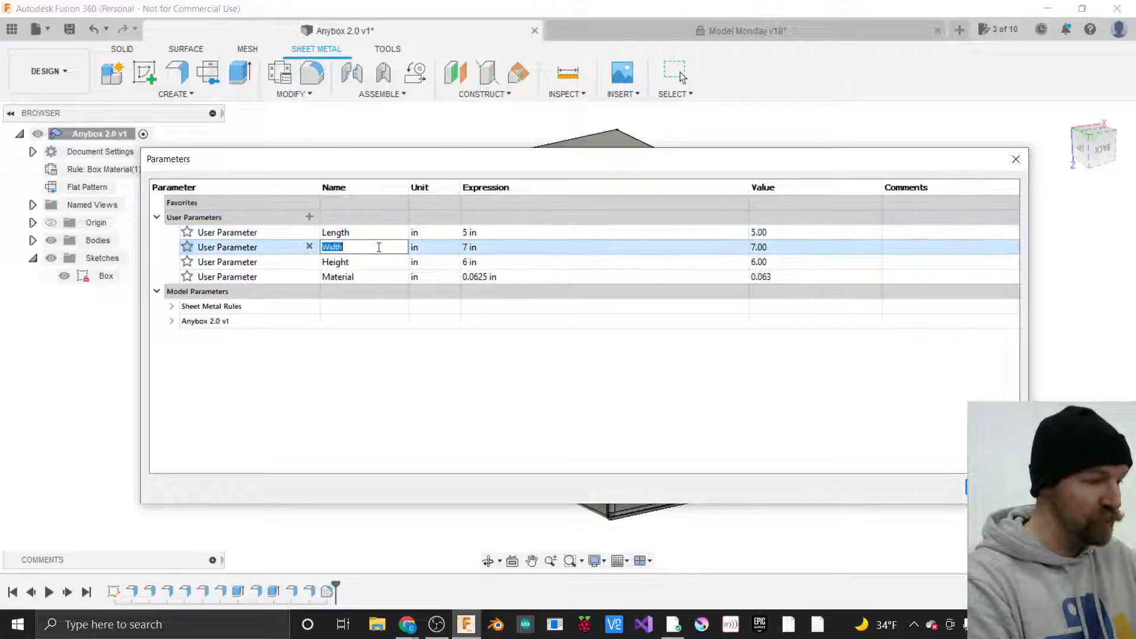
{"action": "left_click", "coordinate": [381, 264]}
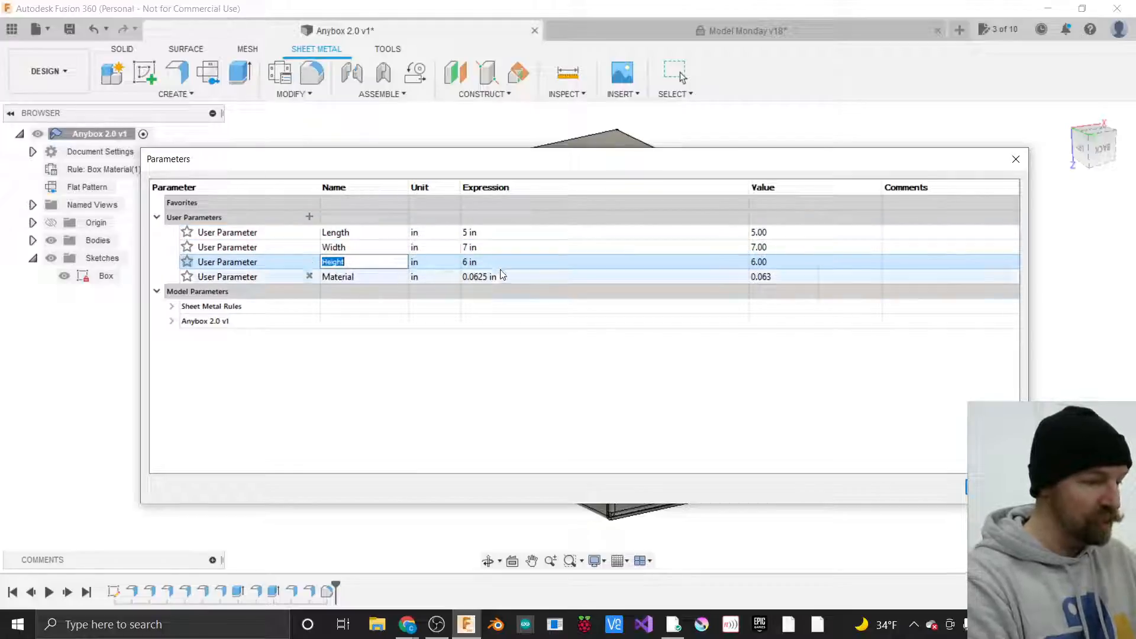
{"action": "left_click", "coordinate": [514, 276]}
{"action": "left_click", "coordinate": [513, 276]}
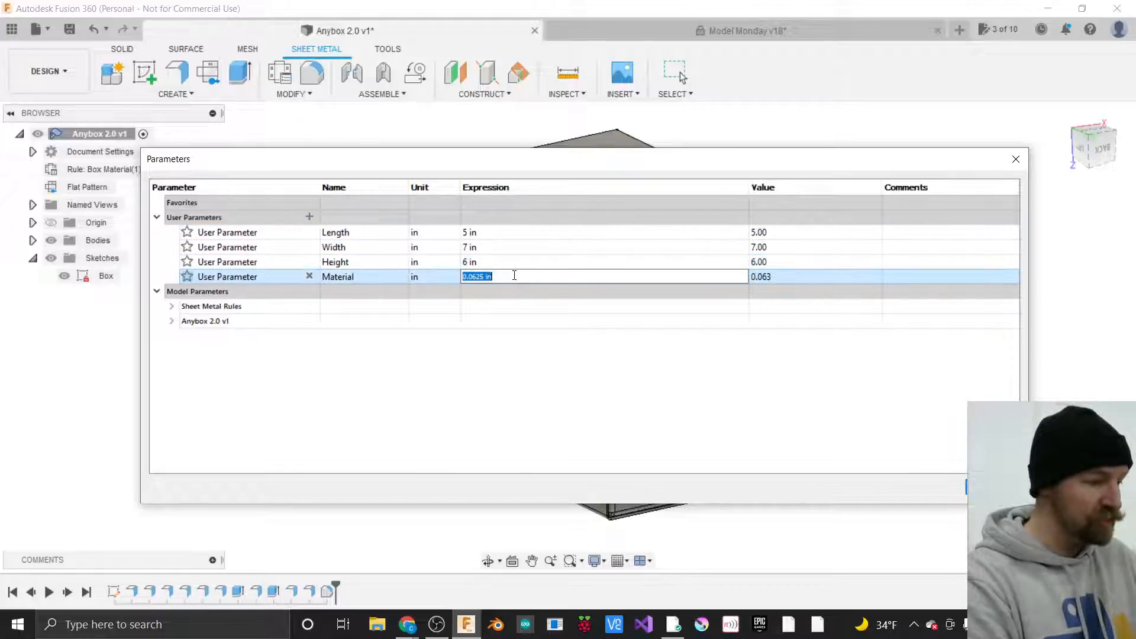
{"action": "left_click", "coordinate": [477, 263]}
{"action": "left_click", "coordinate": [479, 264]}
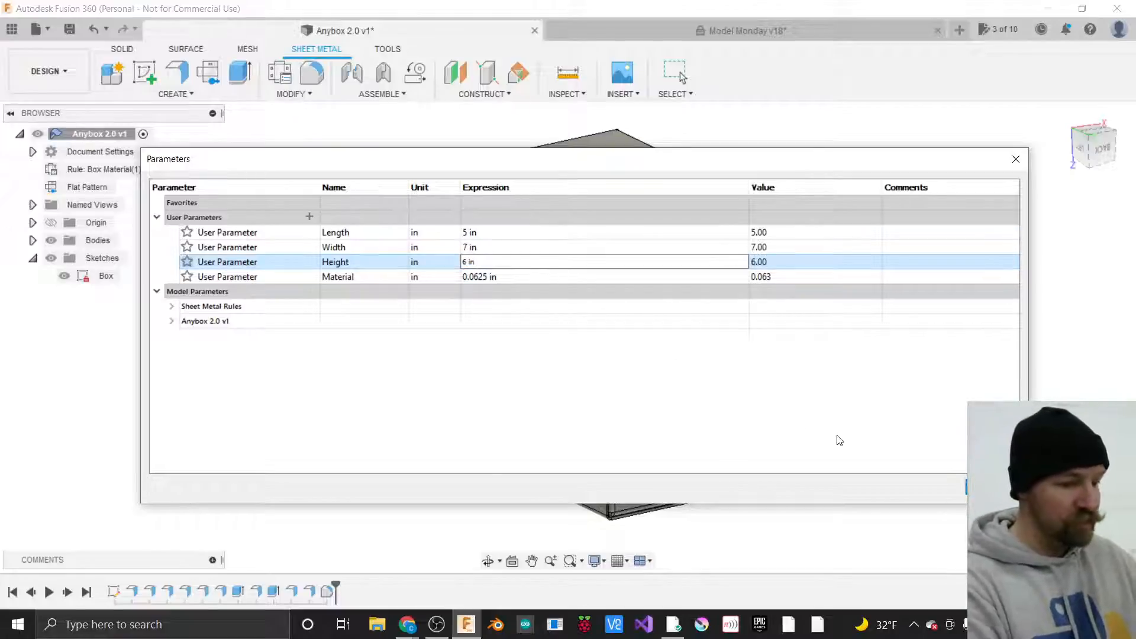
{"action": "left_click", "coordinate": [983, 487]}
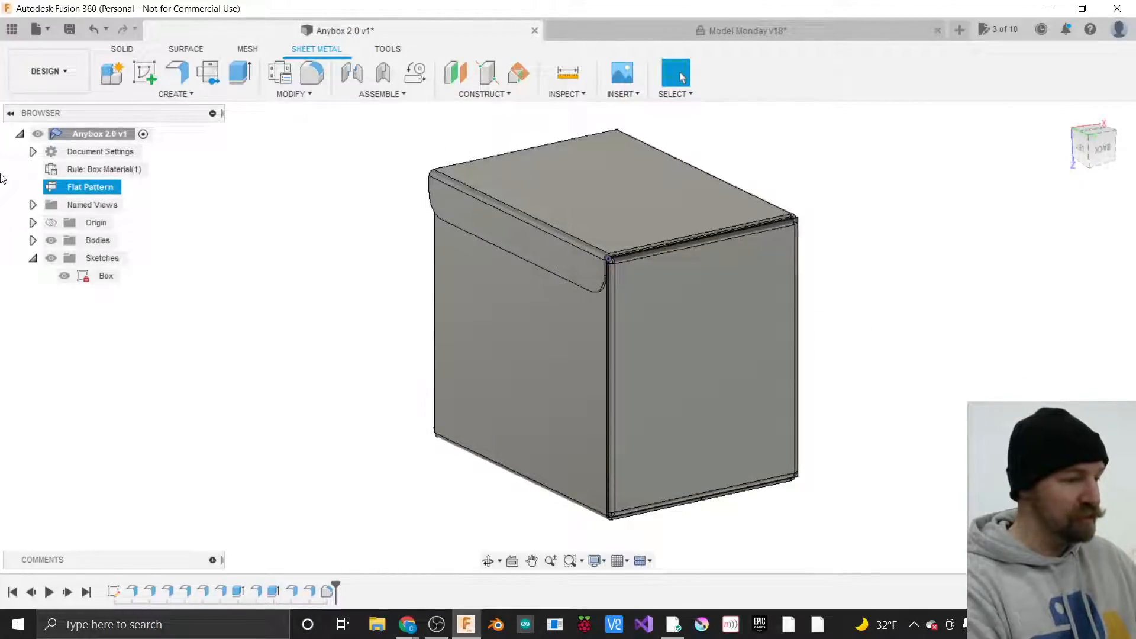
{"action": "double_click", "coordinate": [109, 188]}
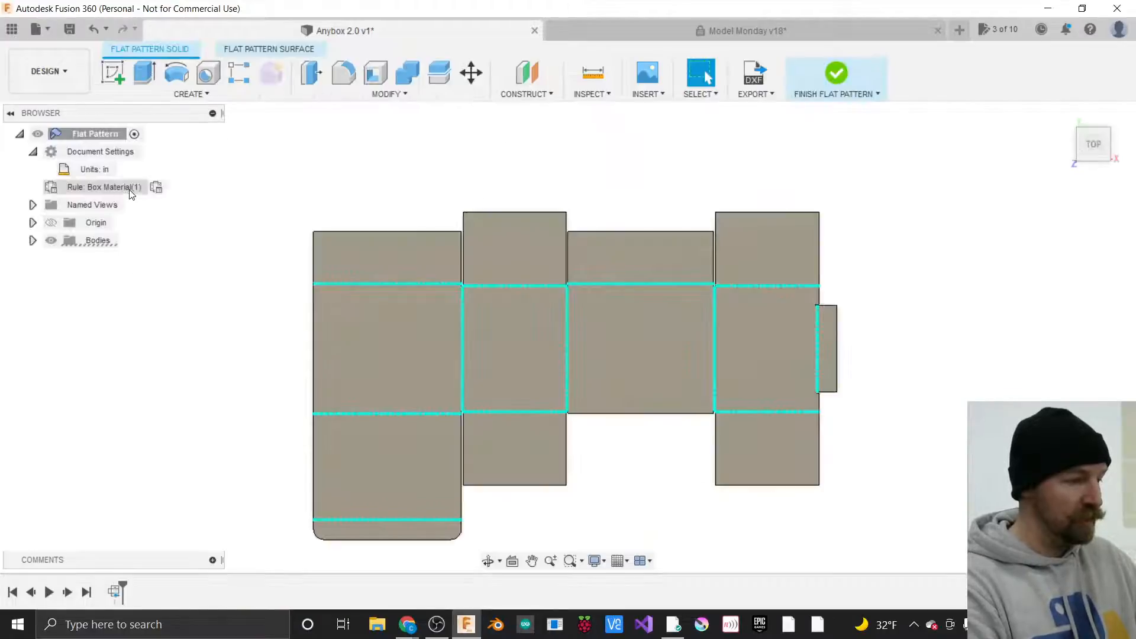
{"action": "scroll", "coordinate": [420, 453], "scroll_direction": "up", "scroll_amount": 2}
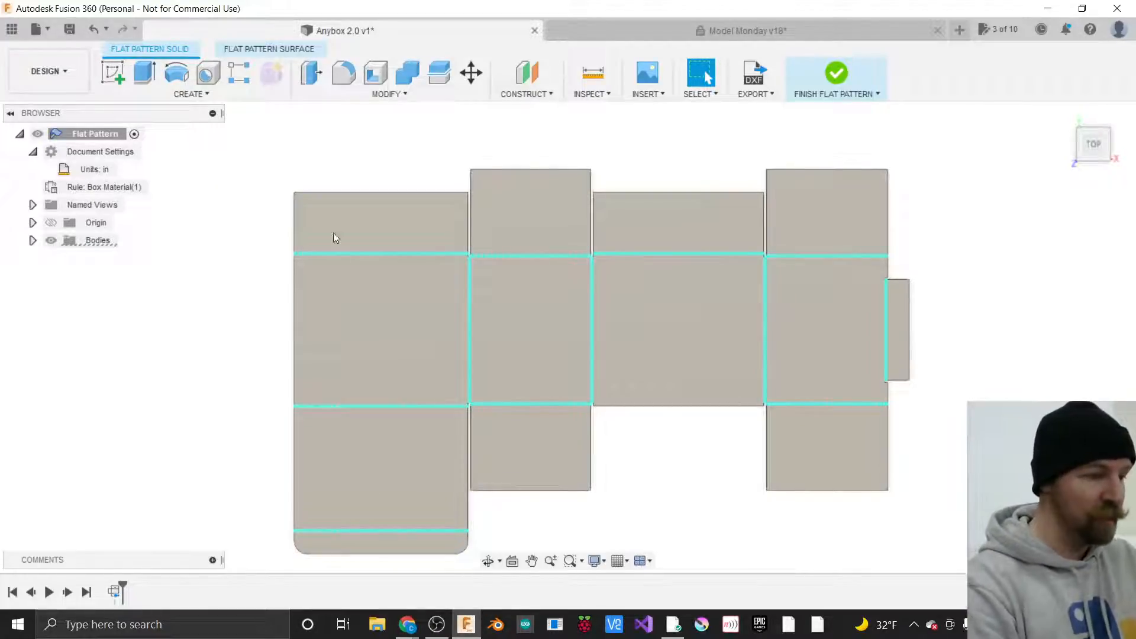
Close the Anybox 2.0 design without saving and create a new empty design viewed towards its front.
{"action": "left_click", "coordinate": [535, 31]}
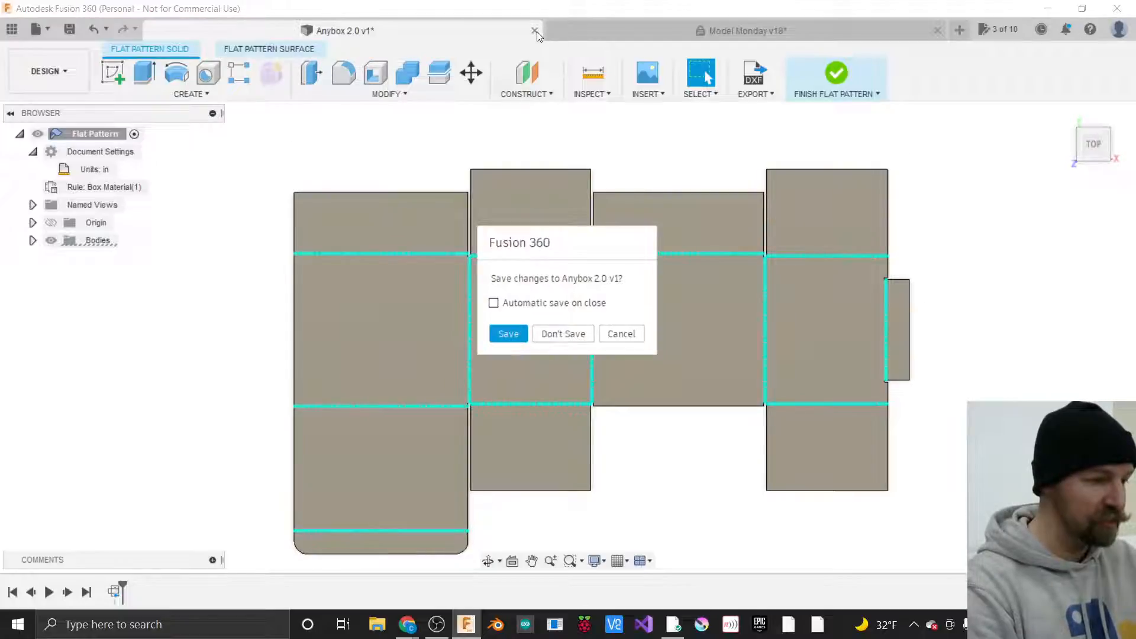
{"action": "left_click", "coordinate": [508, 333]}
{"action": "left_click", "coordinate": [552, 335]}
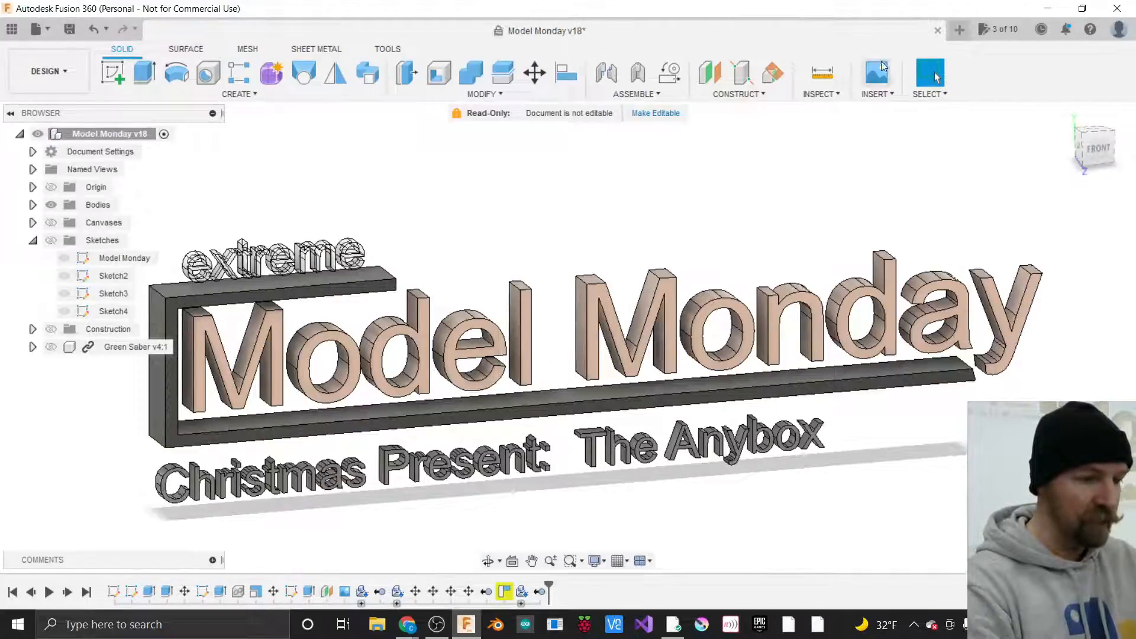
{"action": "left_click", "coordinate": [960, 30]}
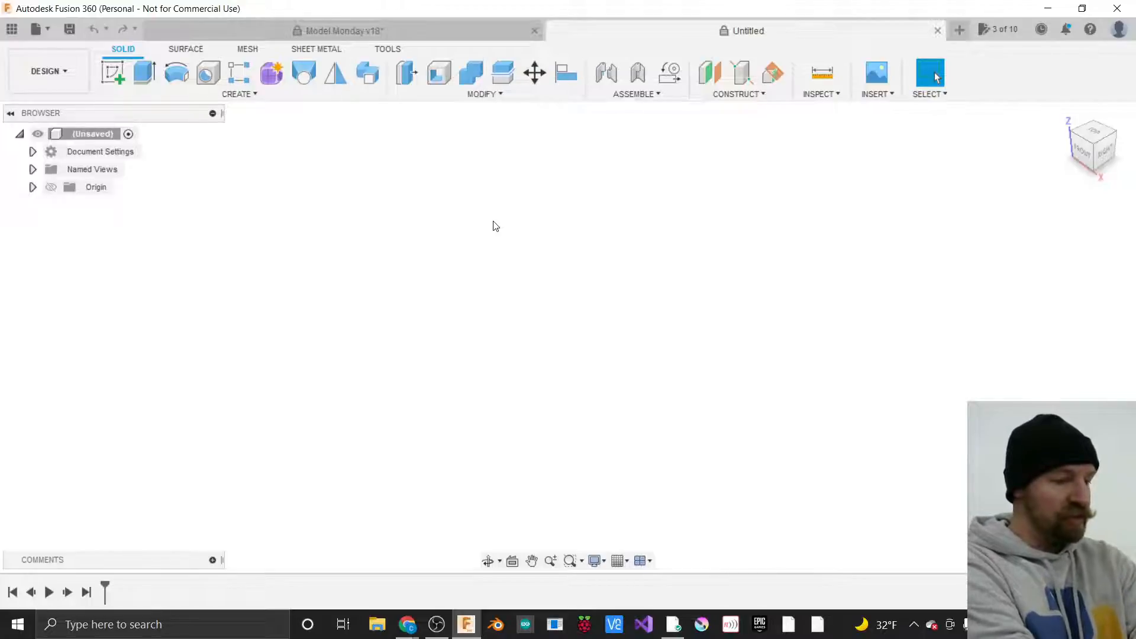
{"action": "left_click", "coordinate": [1083, 153]}
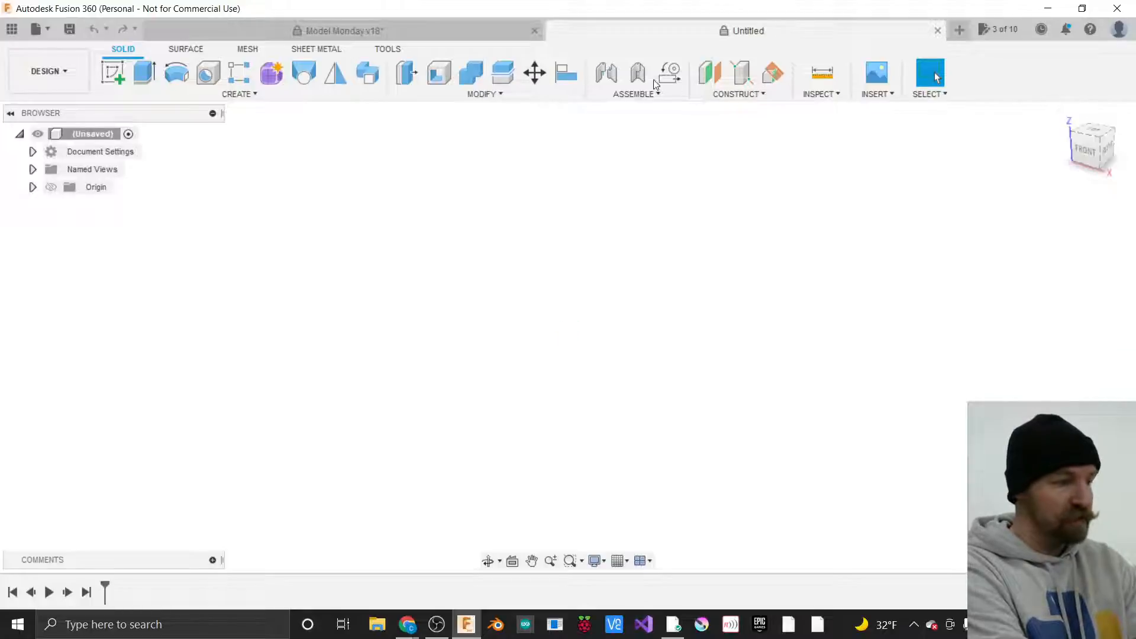
Add a user parameter named Height, in inches, with a value of 6 to the new design.
{"action": "left_click", "coordinate": [211, 98]}
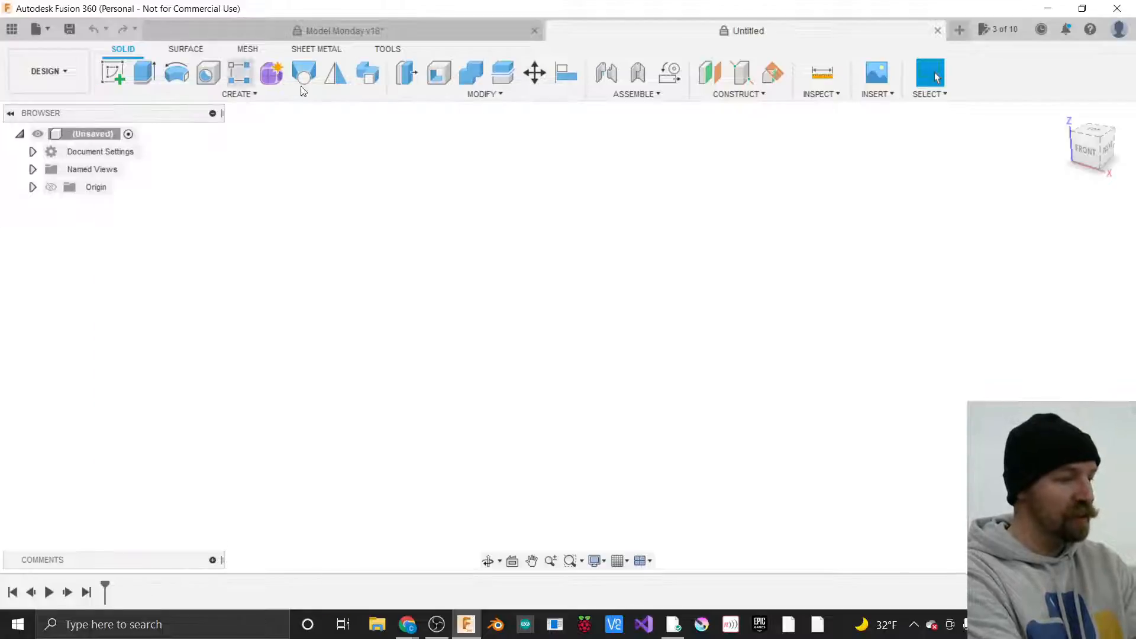
{"action": "left_click", "coordinate": [461, 97]}
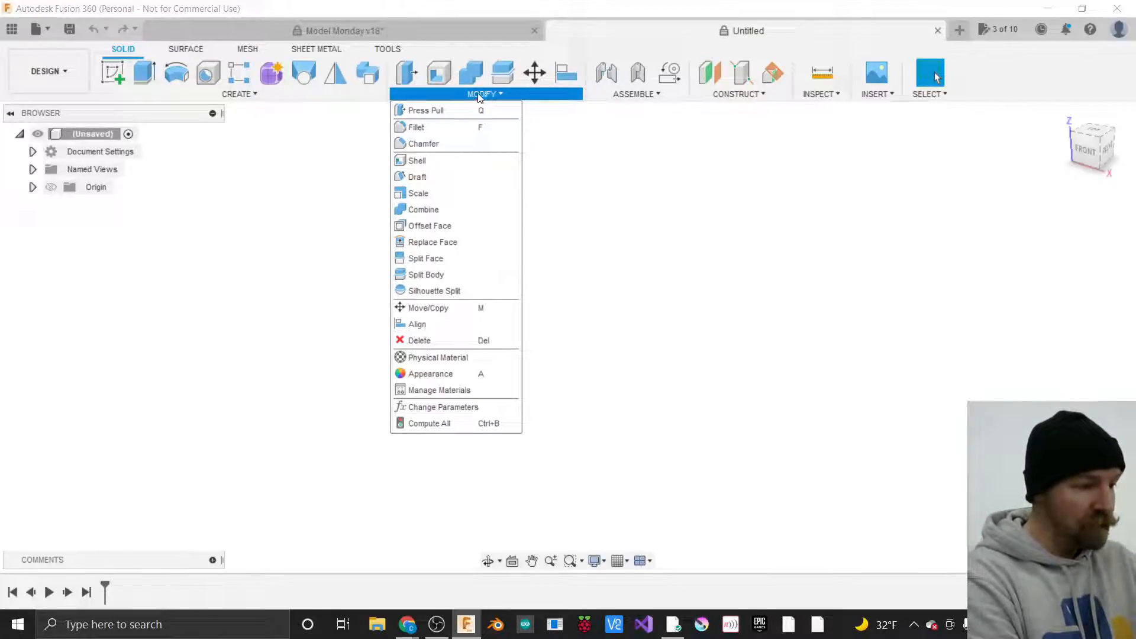
{"action": "left_click", "coordinate": [455, 408]}
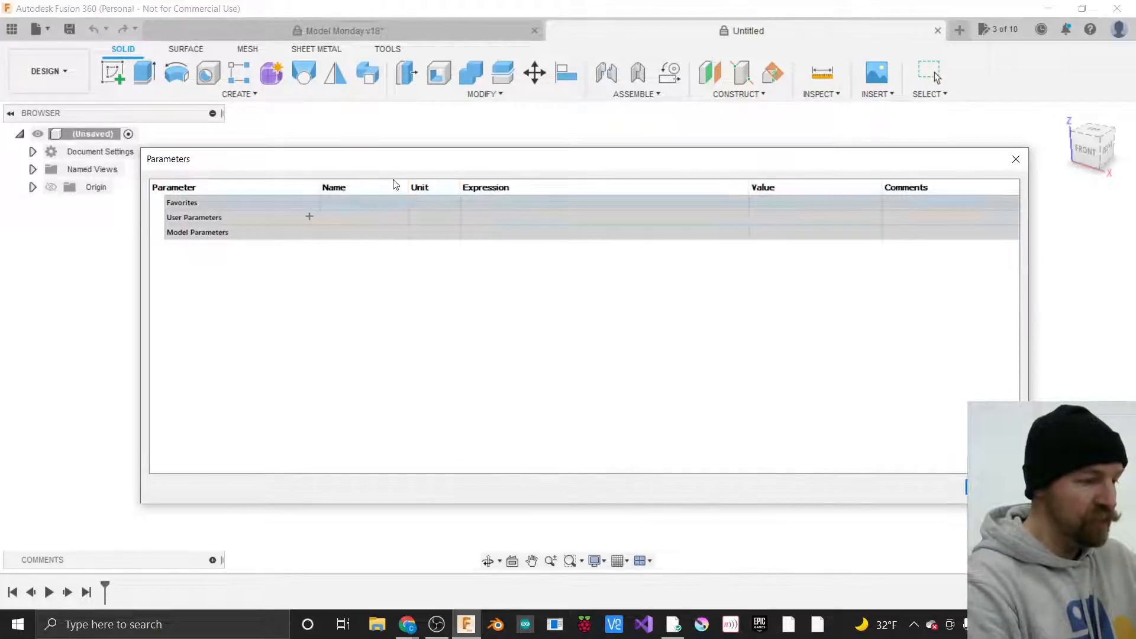
{"action": "left_click_drag", "start_coordinate": [385, 160], "coordinate": [367, 142]}
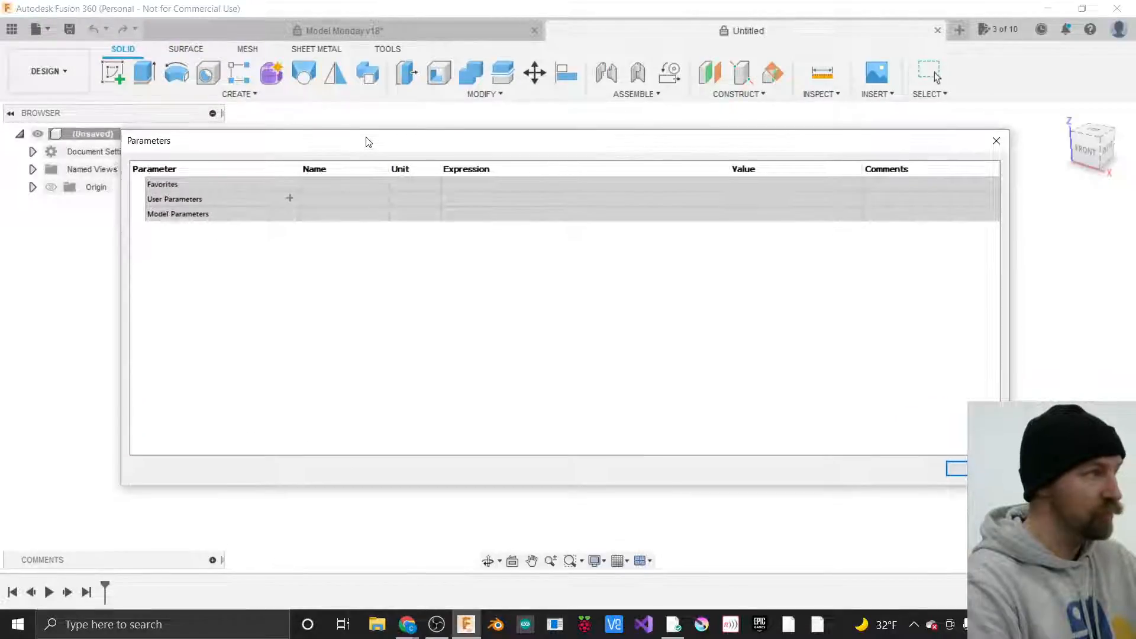
{"action": "left_click", "coordinate": [288, 199]}
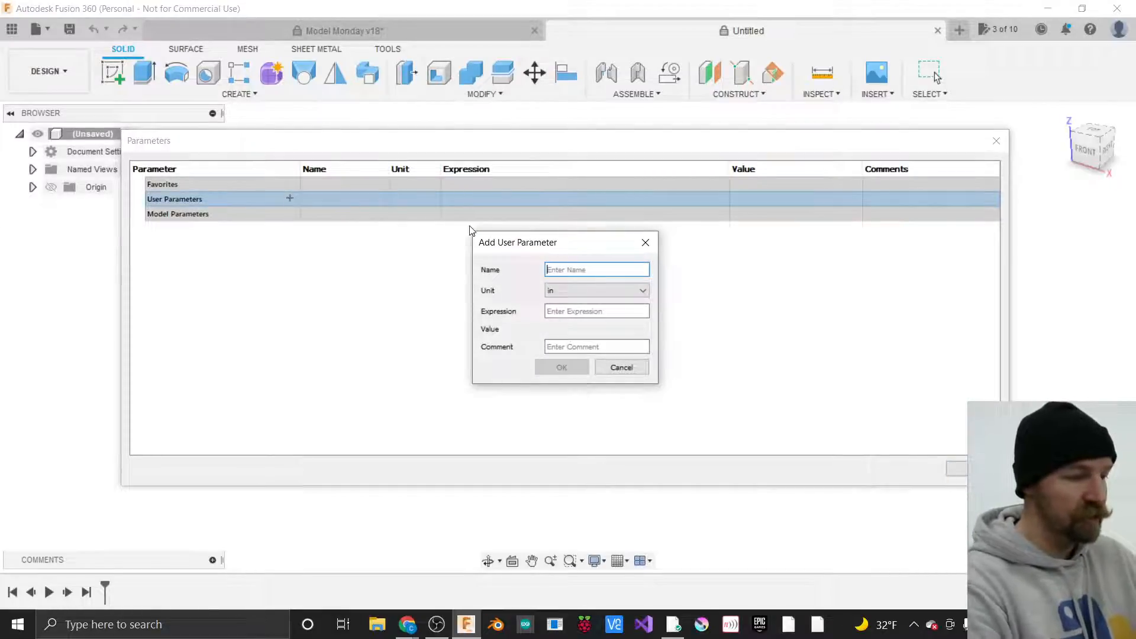
{"action": "left_click_drag", "start_coordinate": [526, 246], "coordinate": [479, 240]}
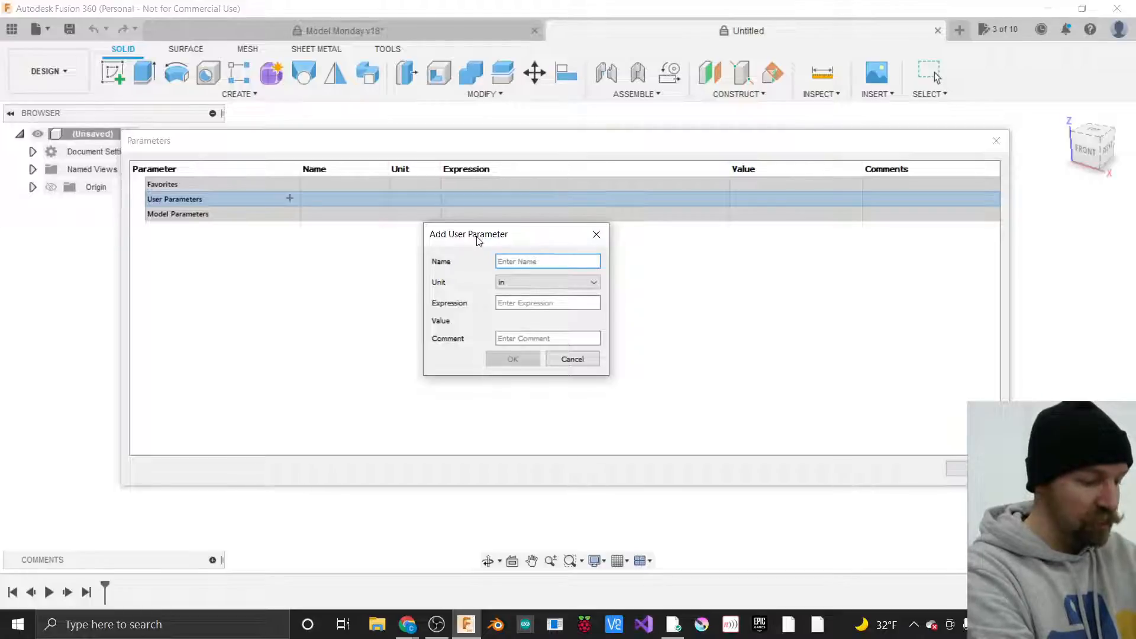
{"action": "type", "text": "Height"}
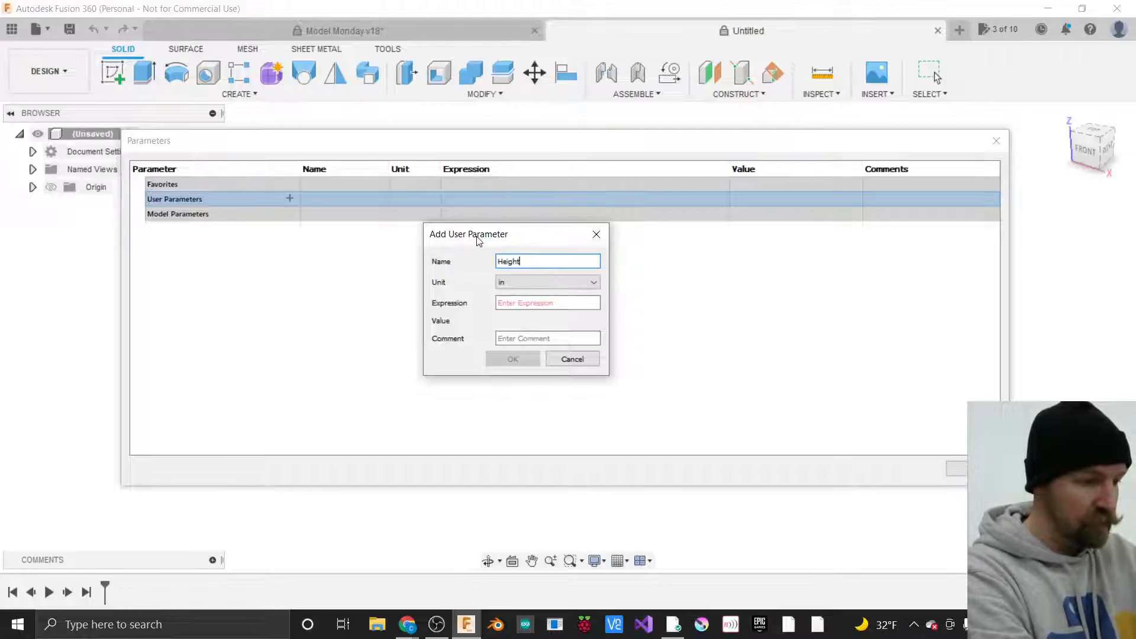
{"action": "key", "text": "Tab"}
{"action": "key", "text": "Tab"}
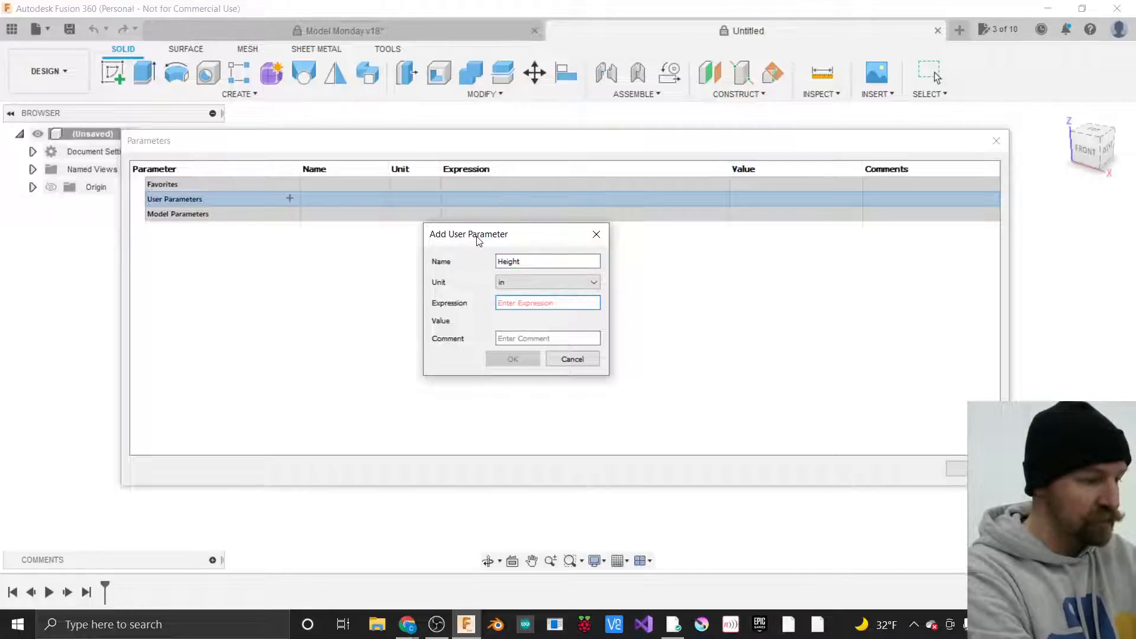
{"action": "left_click", "coordinate": [545, 283]}
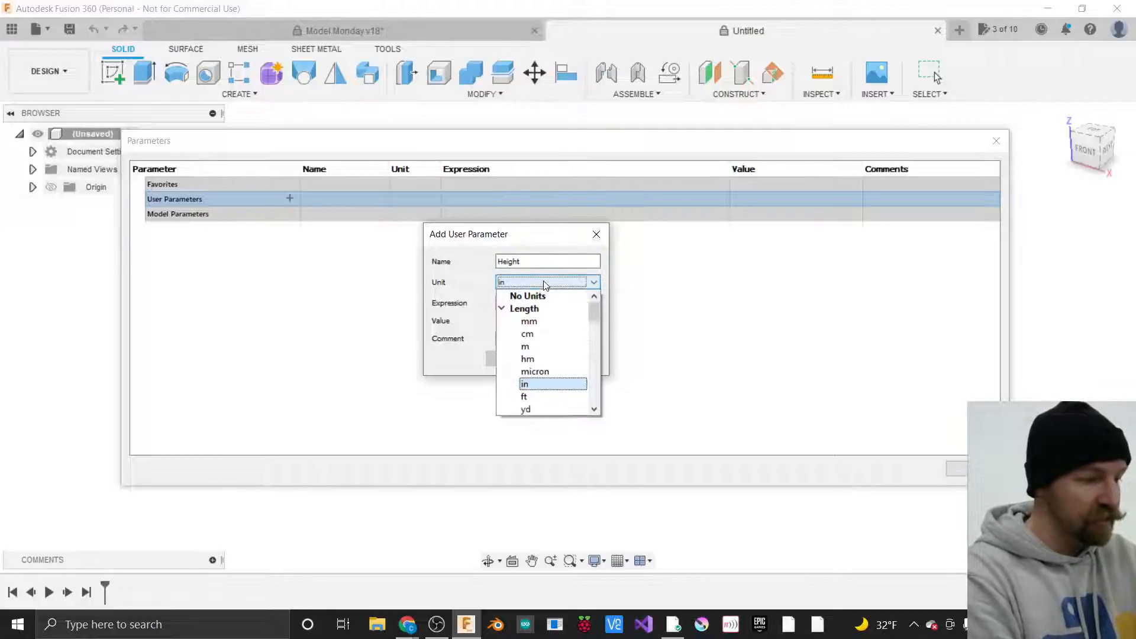
{"action": "left_click", "coordinate": [534, 386]}
{"action": "left_click", "coordinate": [519, 303]}
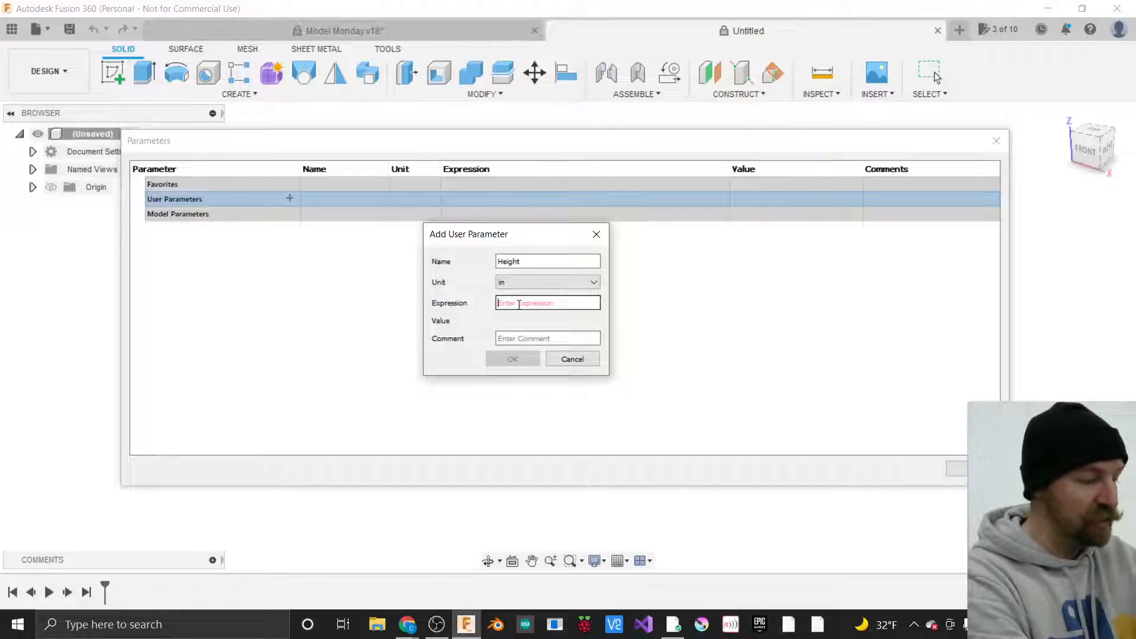
{"action": "type", "text": "6"}
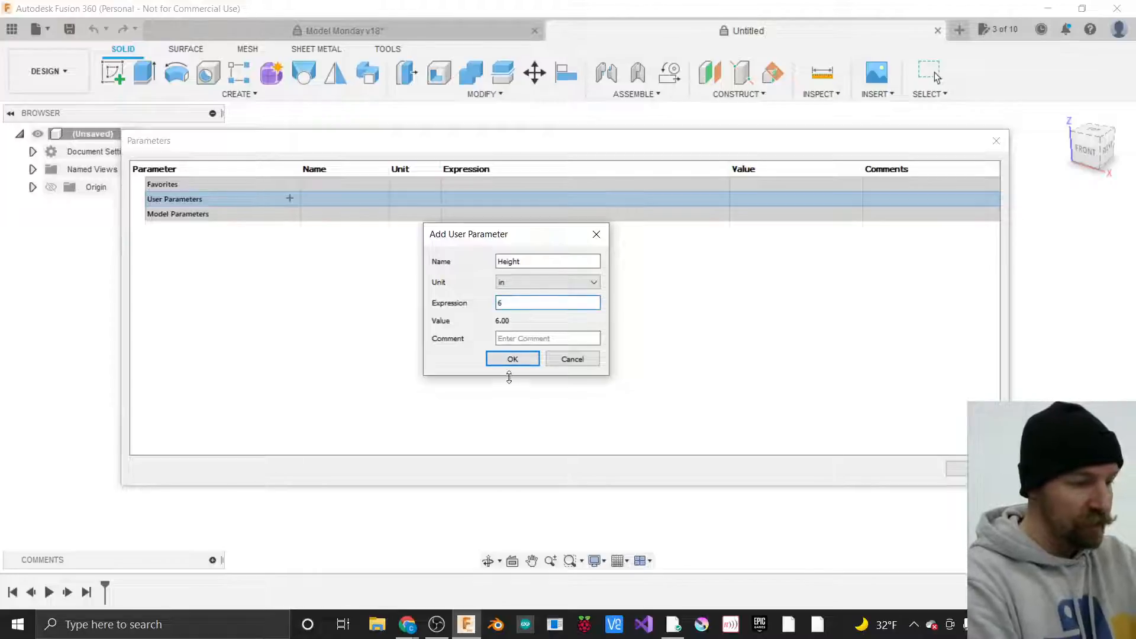
{"action": "left_click", "coordinate": [513, 359]}
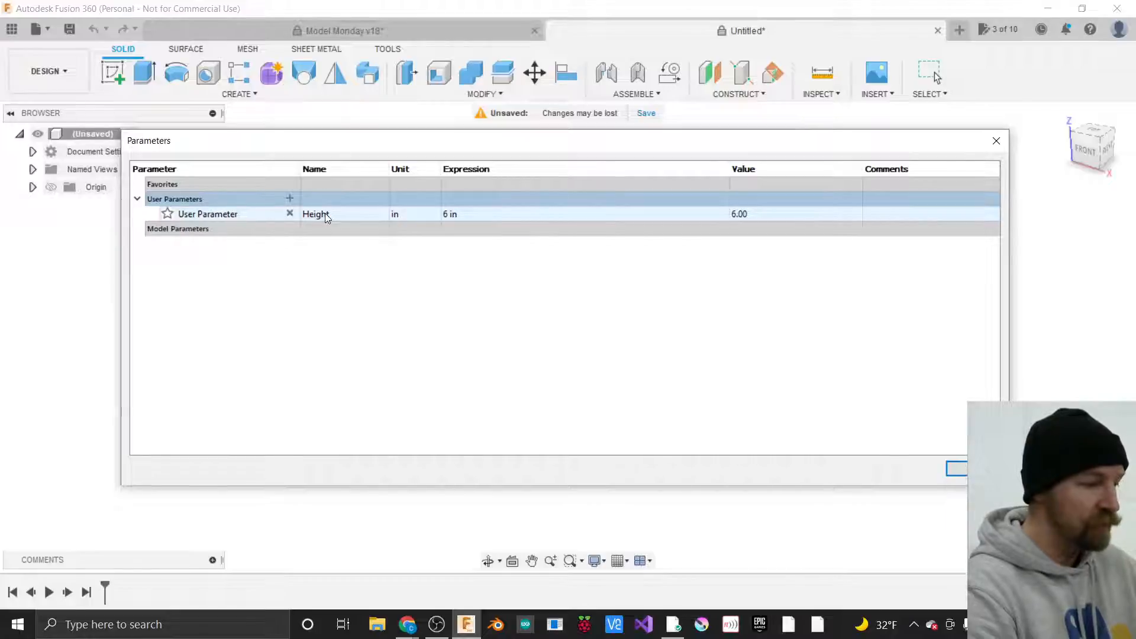
Add a user parameter named Width, in inches, with a value of 4.
{"action": "left_click", "coordinate": [290, 198]}
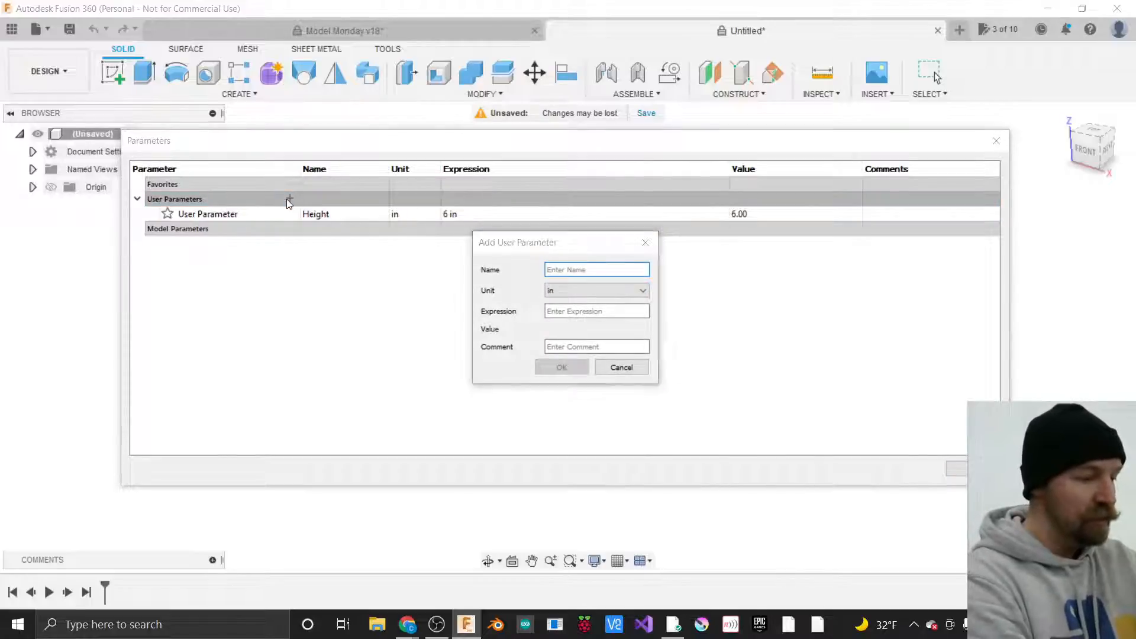
{"action": "type", "text": "Width"}
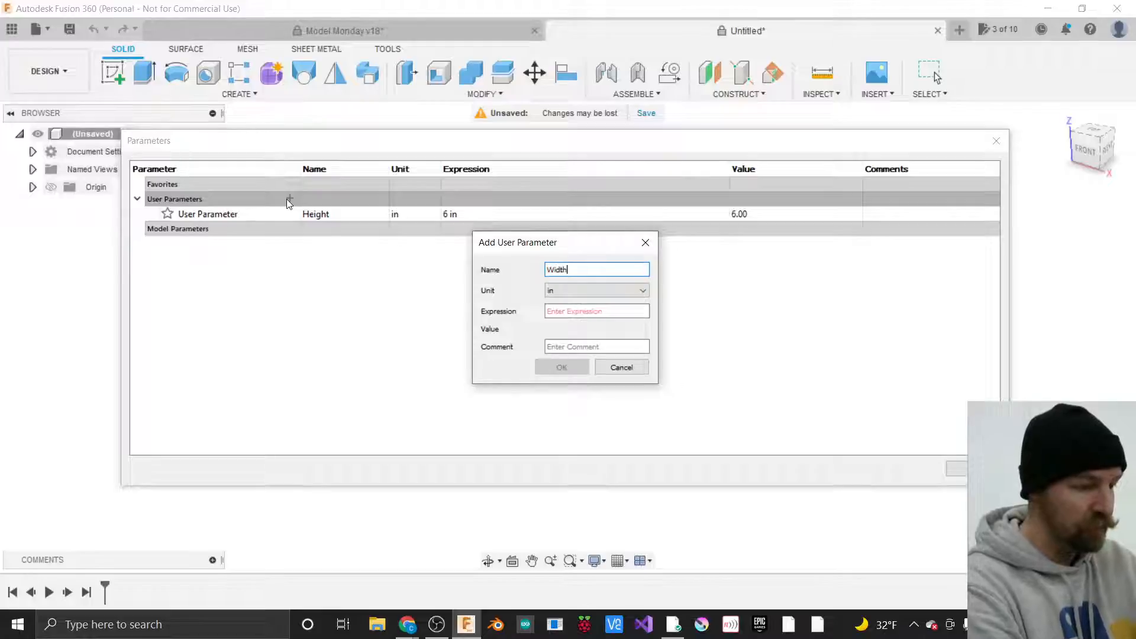
{"action": "key", "text": "Tab"}
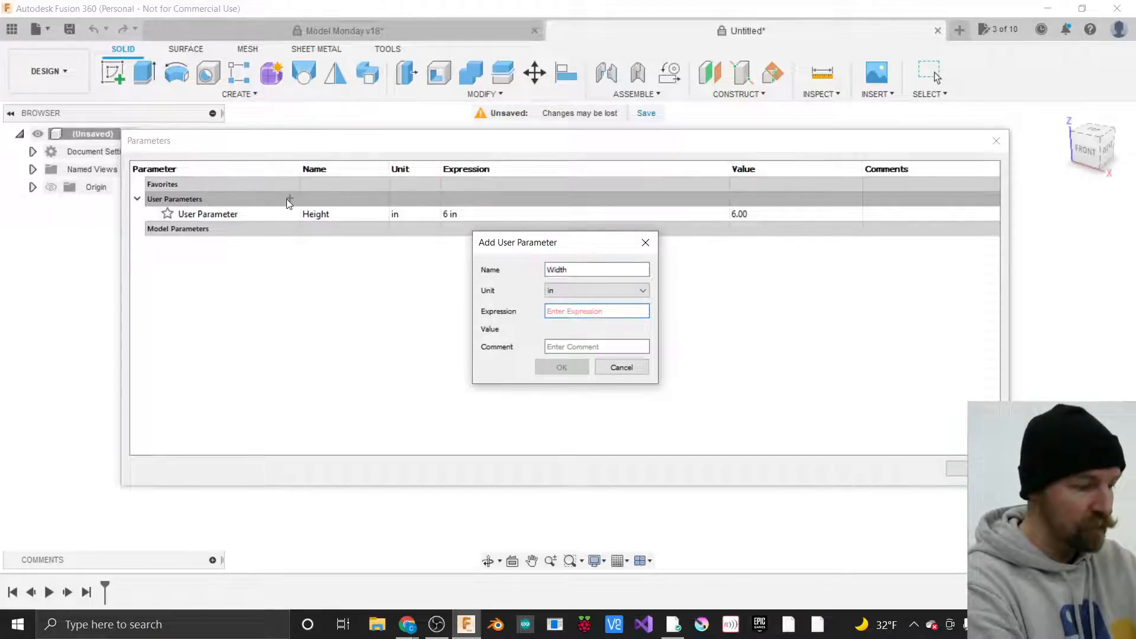
{"action": "type", "text": "4"}
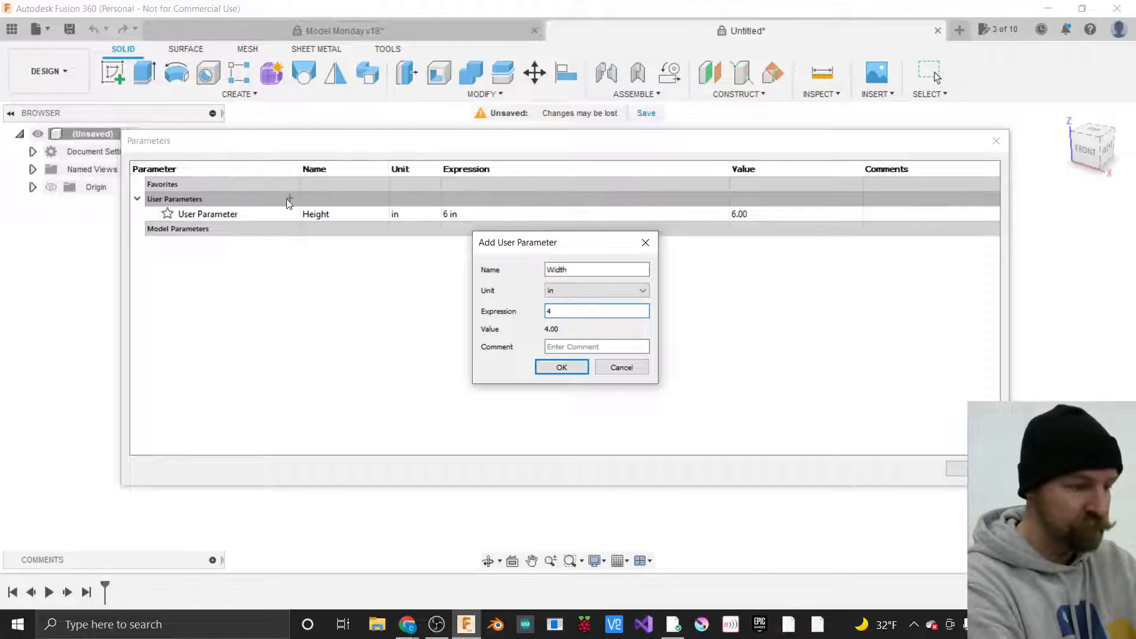
{"action": "key", "text": "Return"}
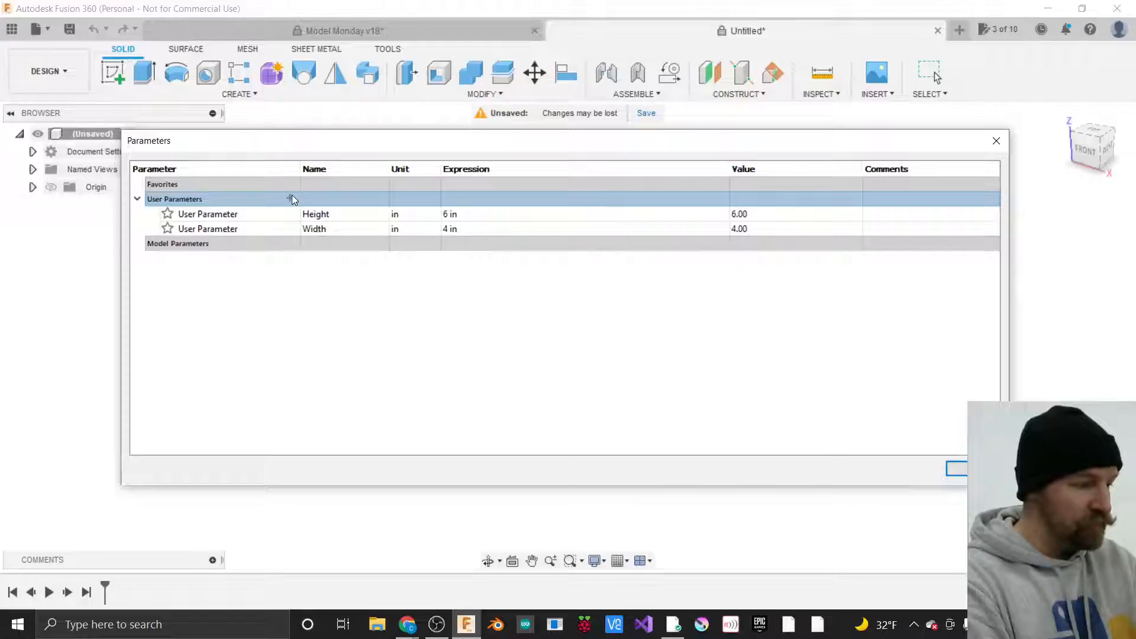
Add a user parameter named Length, in inches, with a value of 5.
{"action": "left_click", "coordinate": [291, 198]}
{"action": "type", "text": "Legh"}
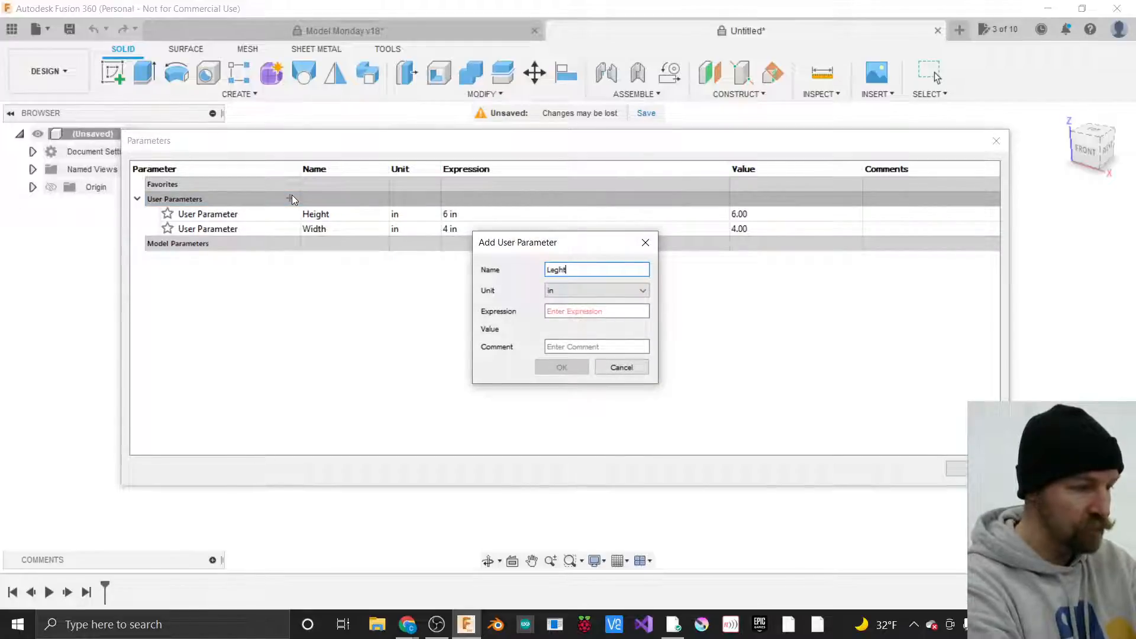
{"action": "type", "text": "t"}
{"action": "key", "text": "BackSpace"}
{"action": "key", "text": "BackSpace"}
{"action": "key", "text": "BackSpace"}
{"action": "type", "text": "ngth"}
{"action": "key", "text": "Tab"}
{"action": "key", "text": "Tab"}
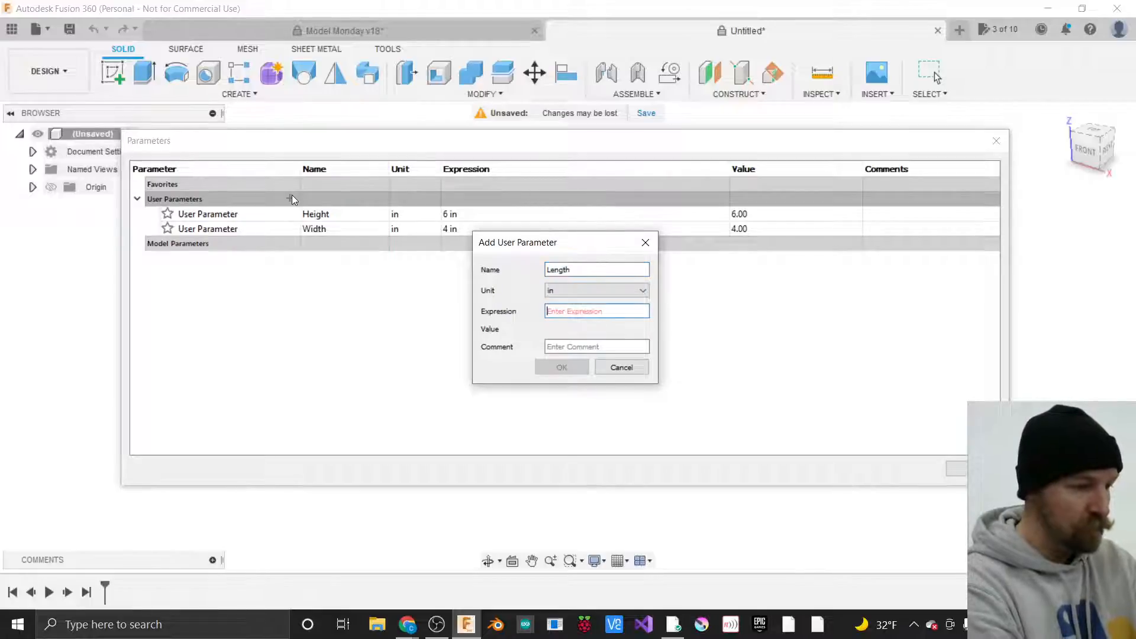
{"action": "type", "text": "5"}
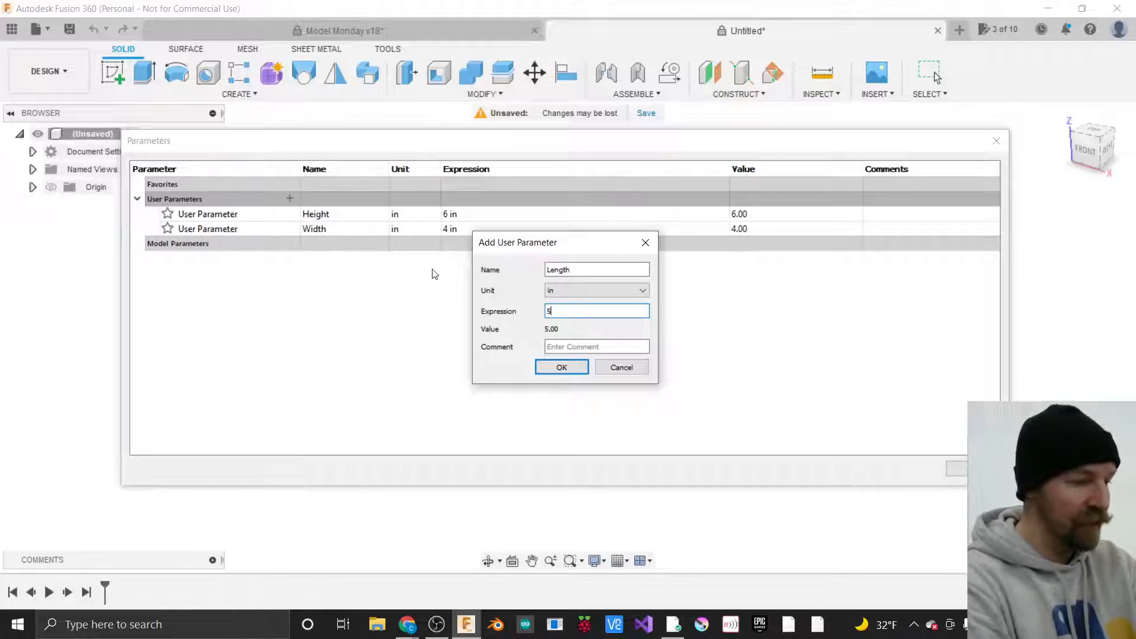
{"action": "left_click", "coordinate": [561, 368]}
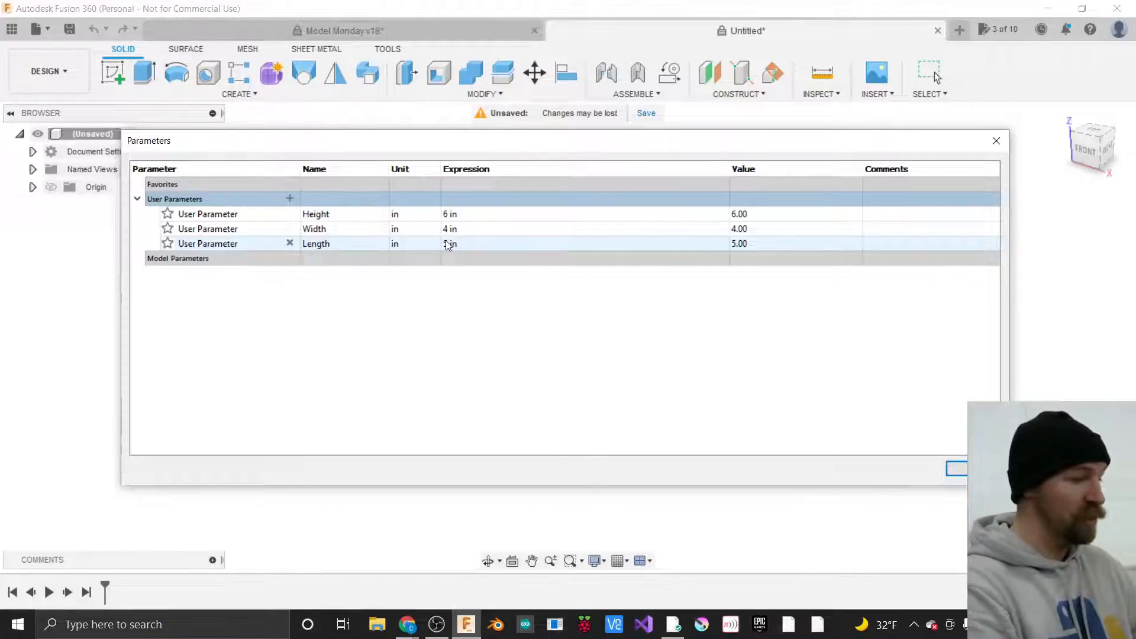
Review the names and expressions of the Height, Width and Length user parameters.
{"action": "double_click", "coordinate": [318, 228]}
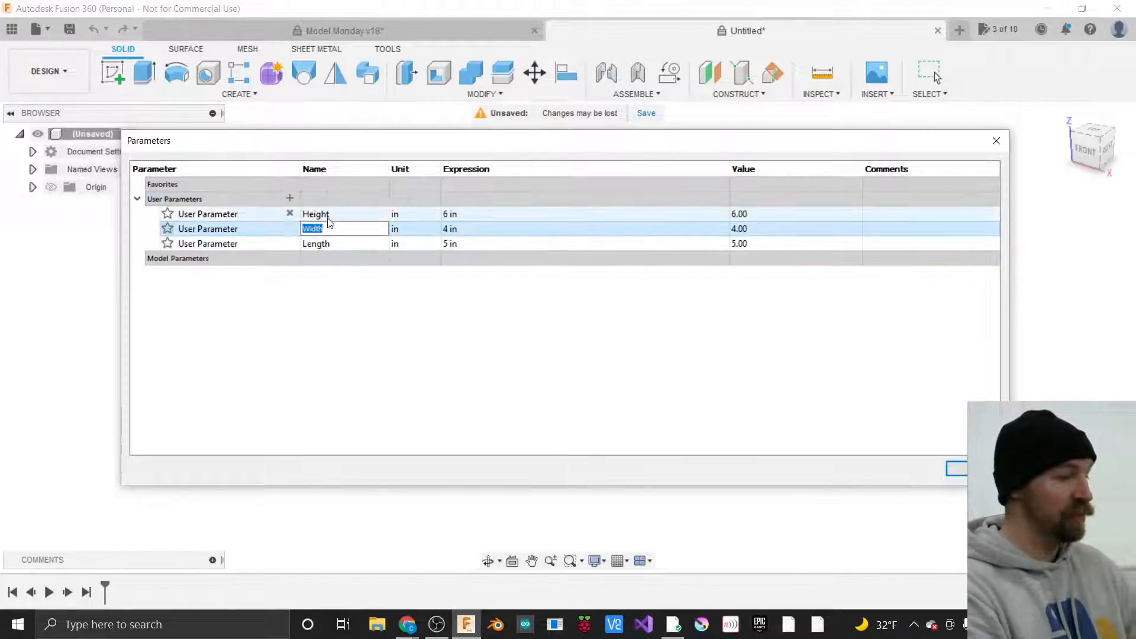
{"action": "double_click", "coordinate": [331, 215]}
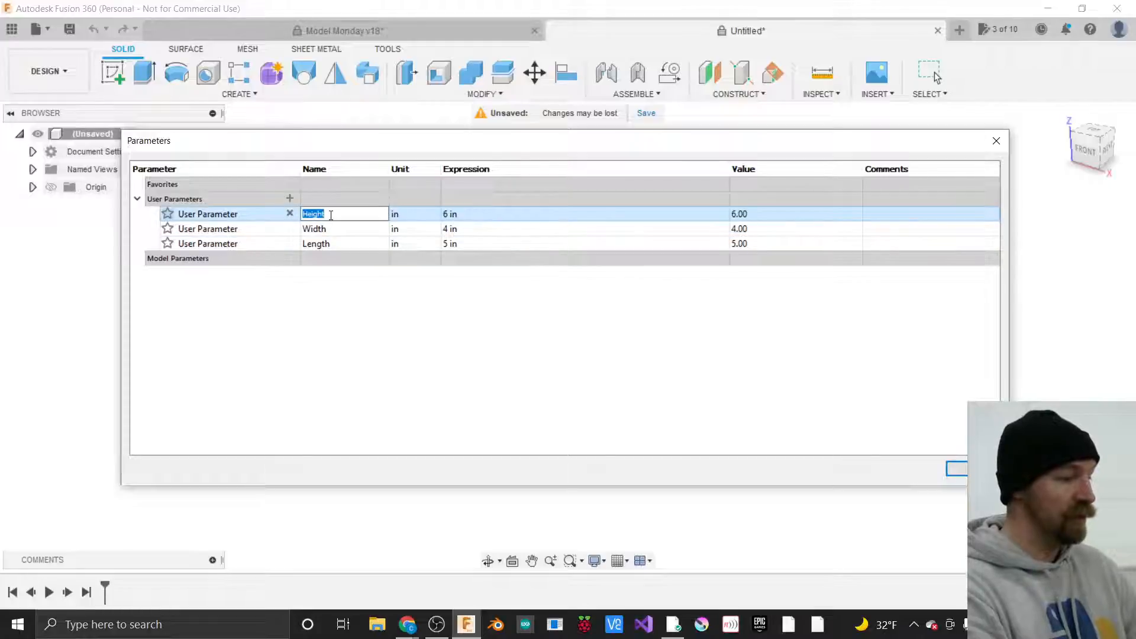
{"action": "double_click", "coordinate": [465, 215]}
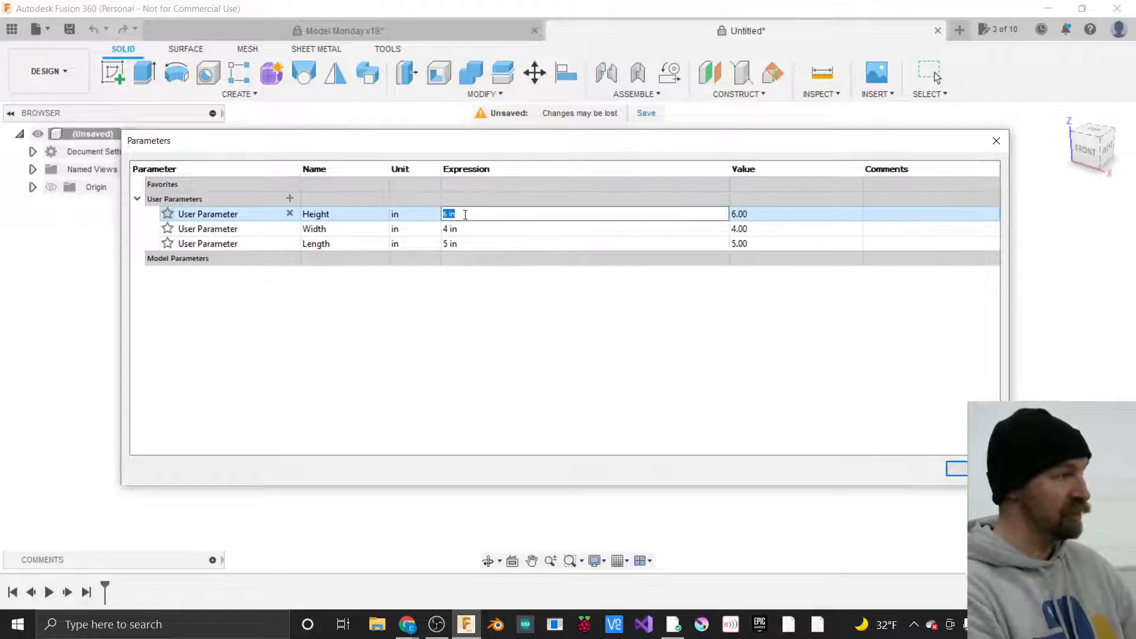
{"action": "double_click", "coordinate": [351, 231]}
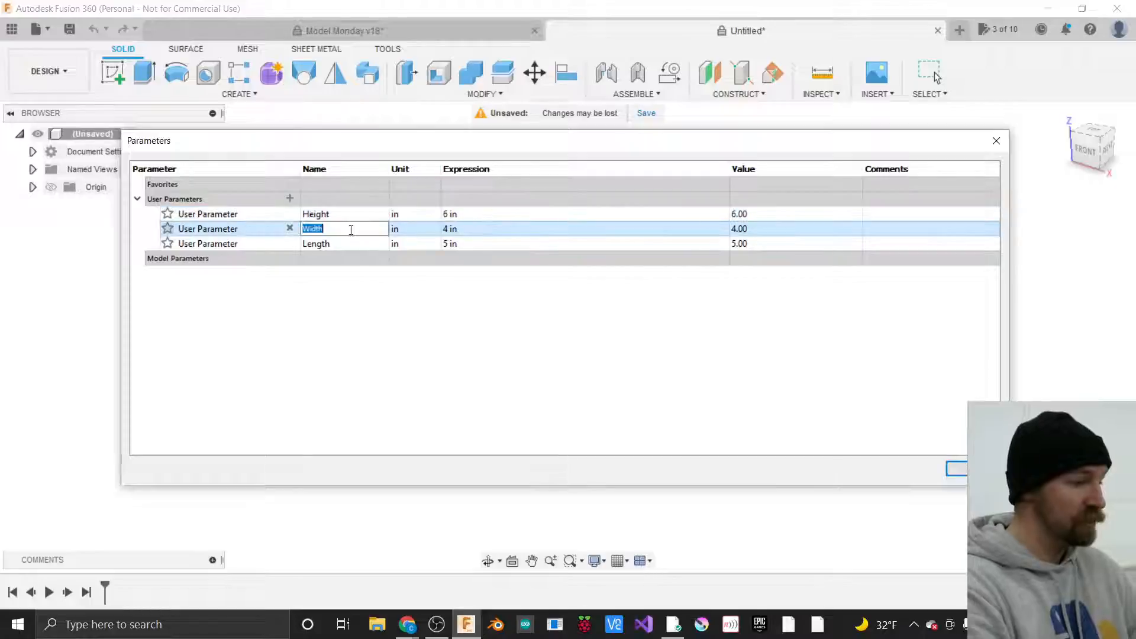
{"action": "double_click", "coordinate": [348, 243]}
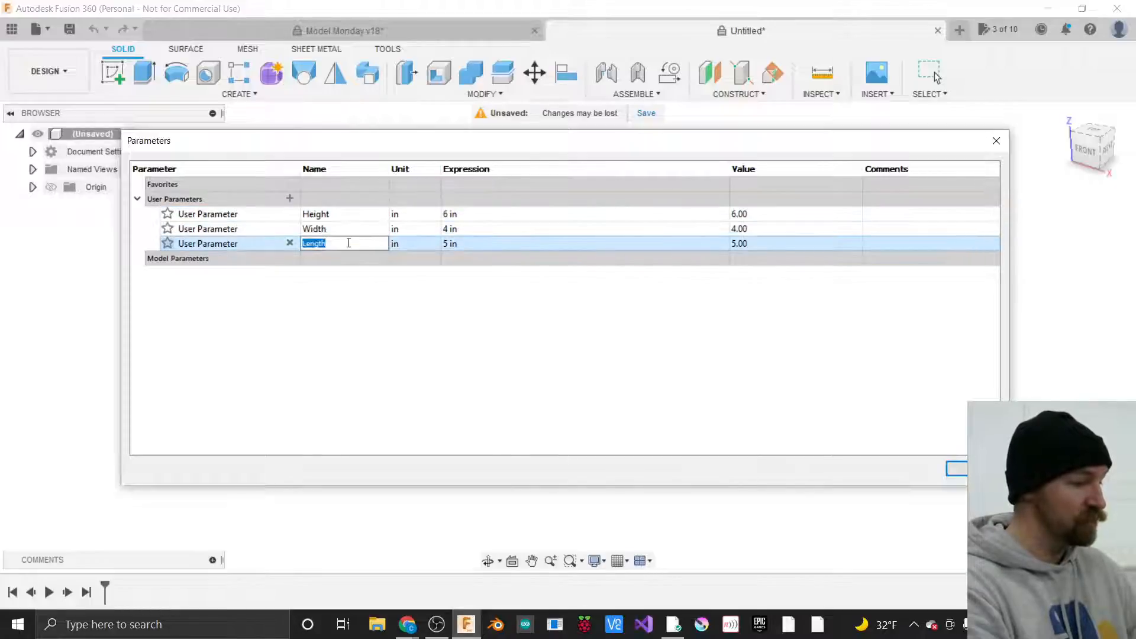
{"action": "double_click", "coordinate": [339, 229]}
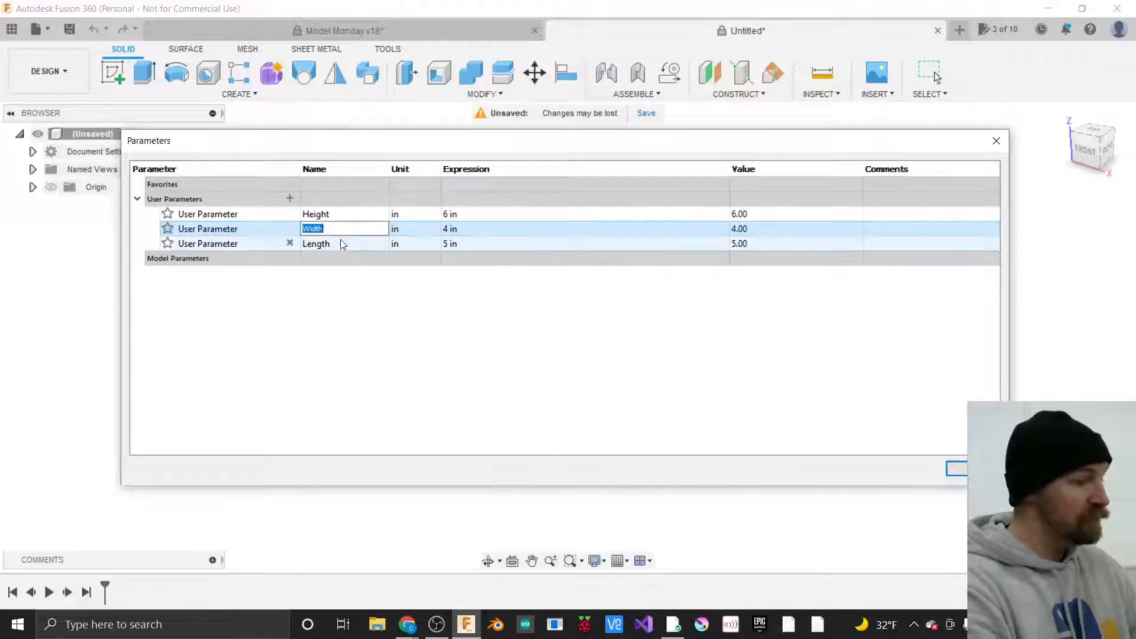
{"action": "double_click", "coordinate": [339, 243]}
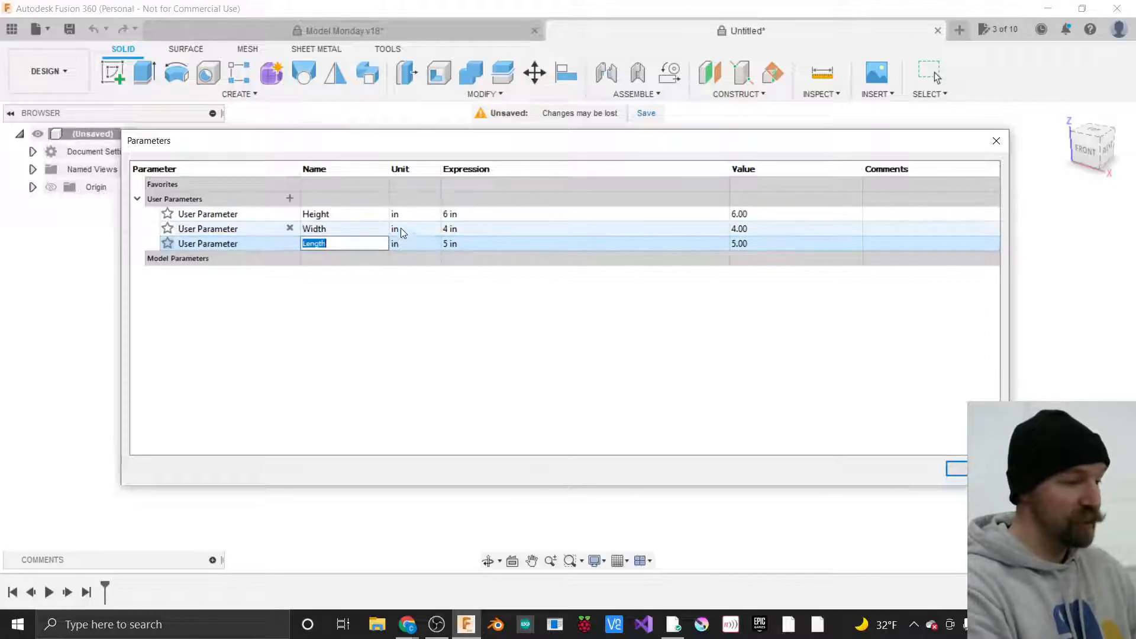
{"action": "double_click", "coordinate": [474, 229]}
{"action": "double_click", "coordinate": [473, 243]}
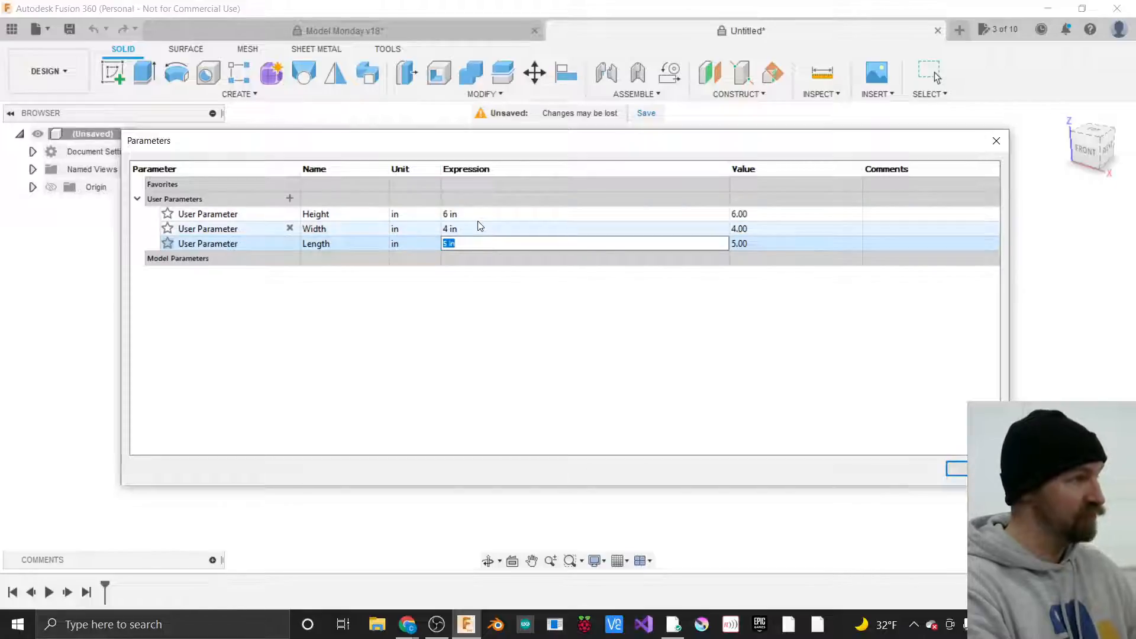
{"action": "double_click", "coordinate": [476, 228]}
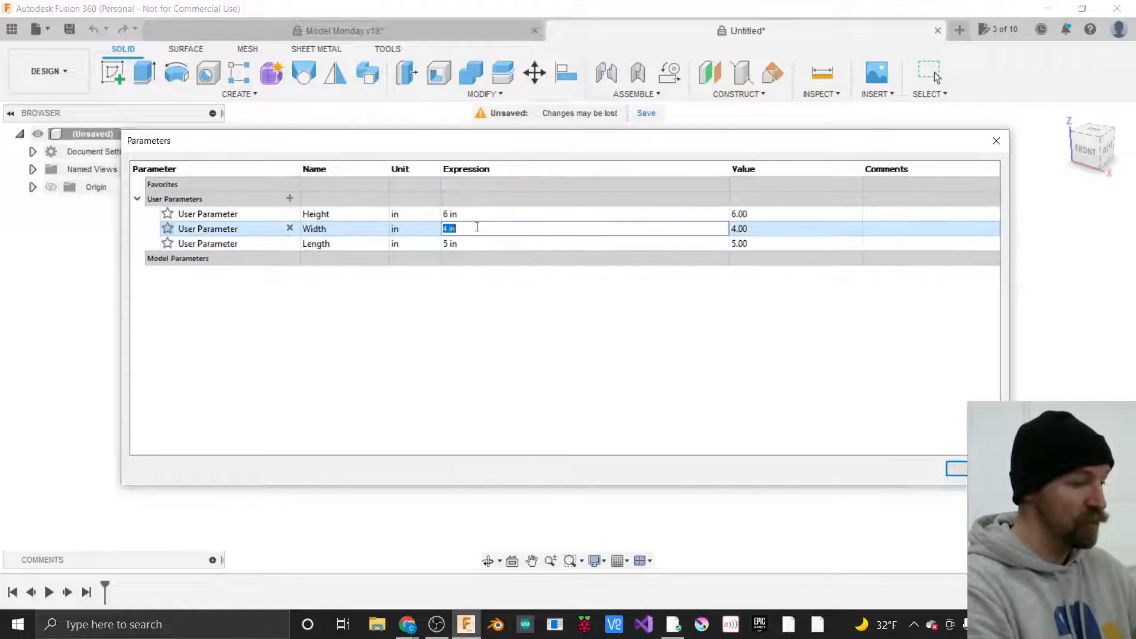
Begin a new user parameter named Materail, in inches, with the expression .0625.
{"action": "left_click", "coordinate": [289, 198]}
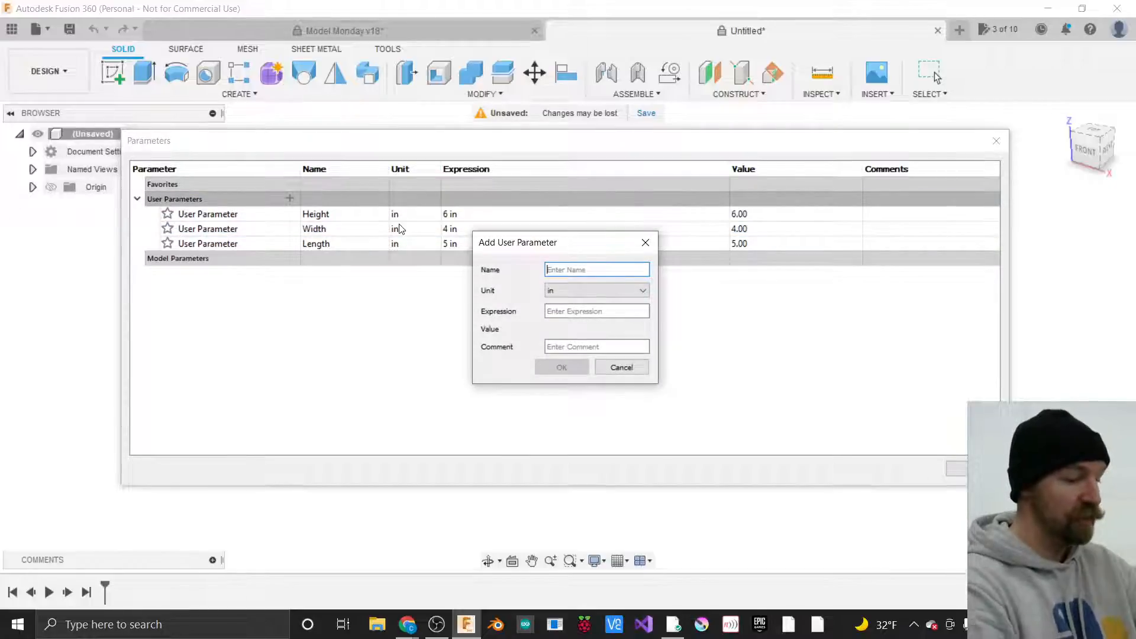
{"action": "type", "text": "Materal"}
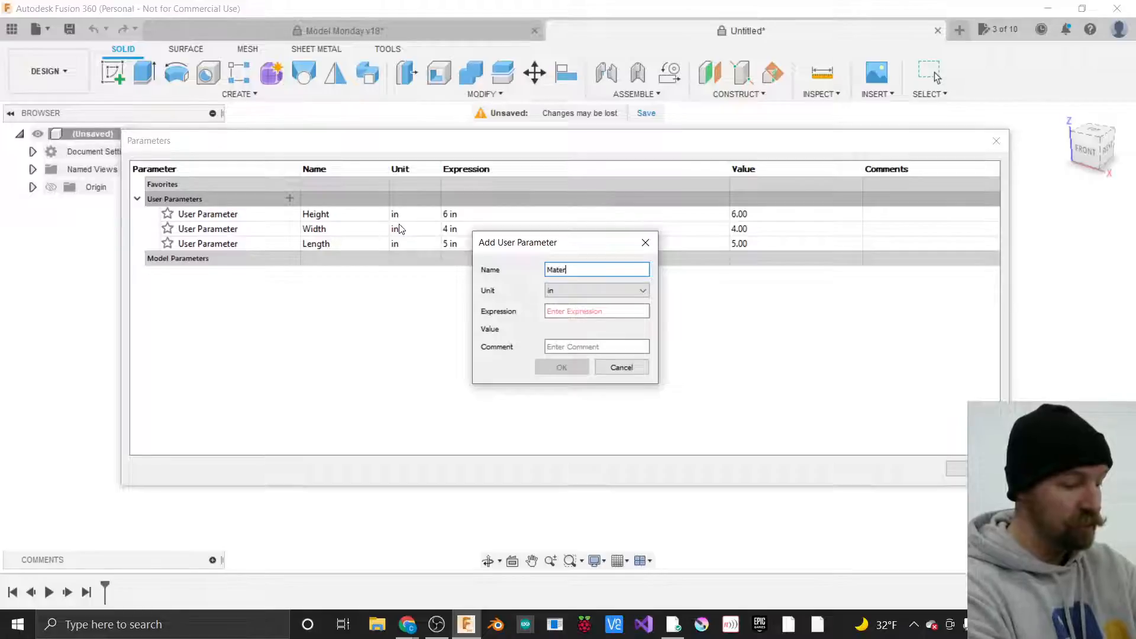
{"action": "key", "text": "Tab"}
{"action": "key", "text": "Tab"}
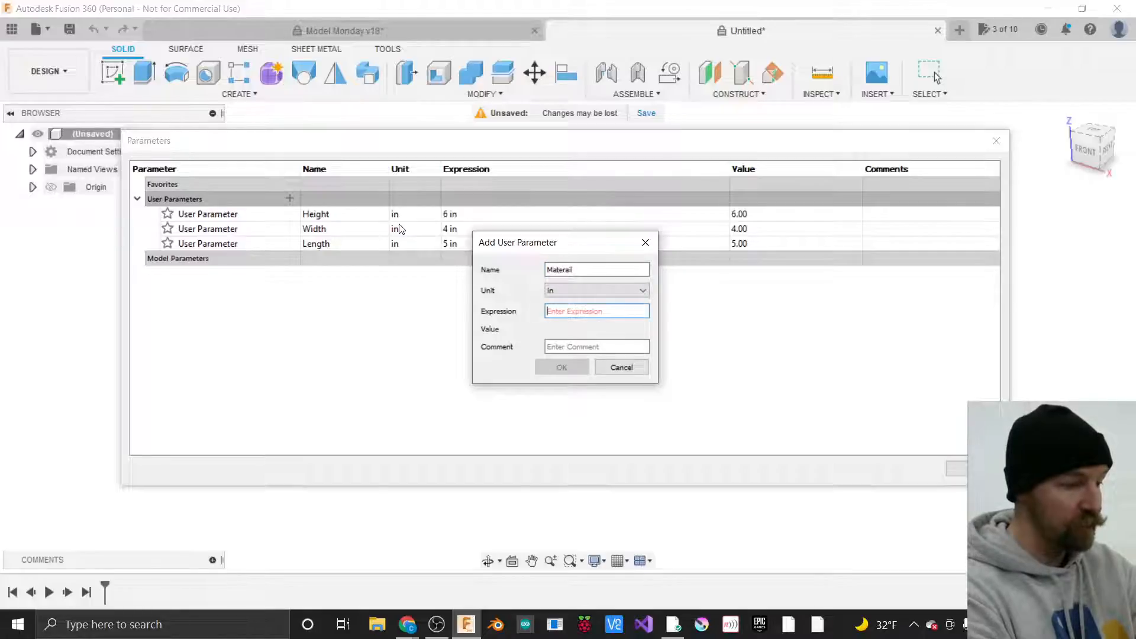
{"action": "type", "text": "."}
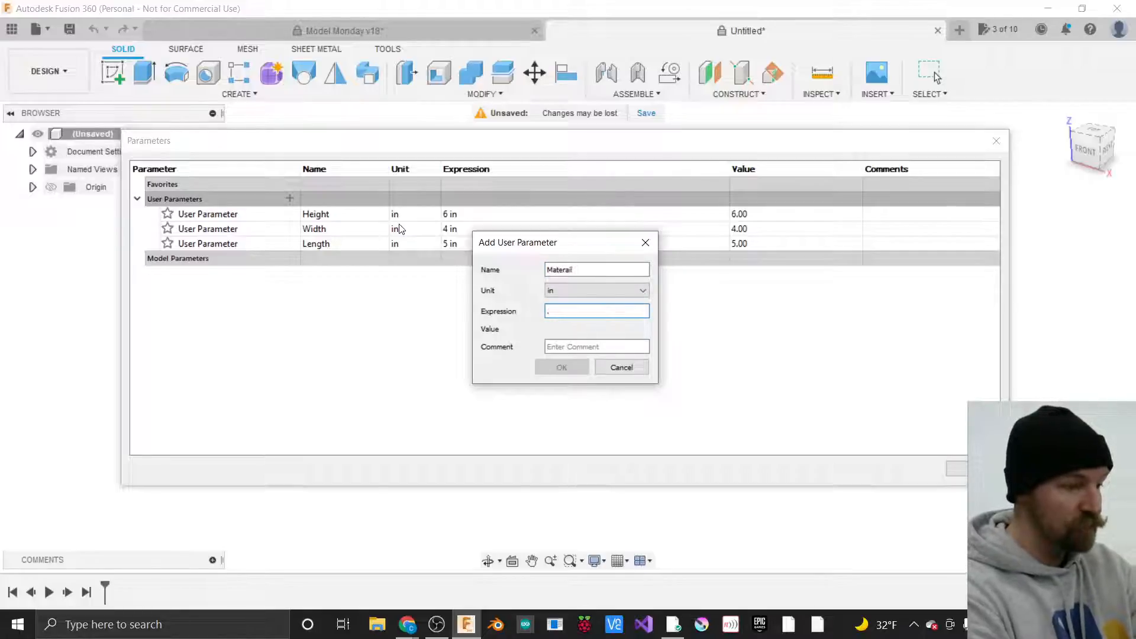
{"action": "type", "text": "0625"}
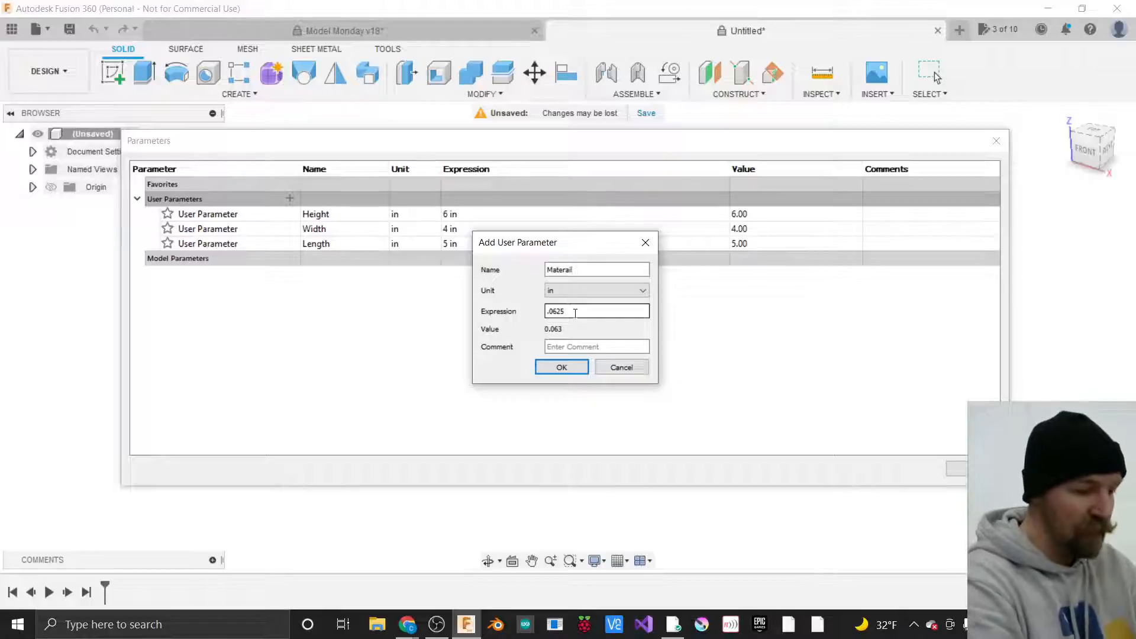
Try 1/32 as the material thickness expression, then replace it with .0625.
{"action": "key", "text": "BackSpace"}
{"action": "key", "text": "BackSpace"}
{"action": "key", "text": "BackSpace"}
{"action": "key", "text": "BackSpace"}
{"action": "key", "text": "BackSpace"}
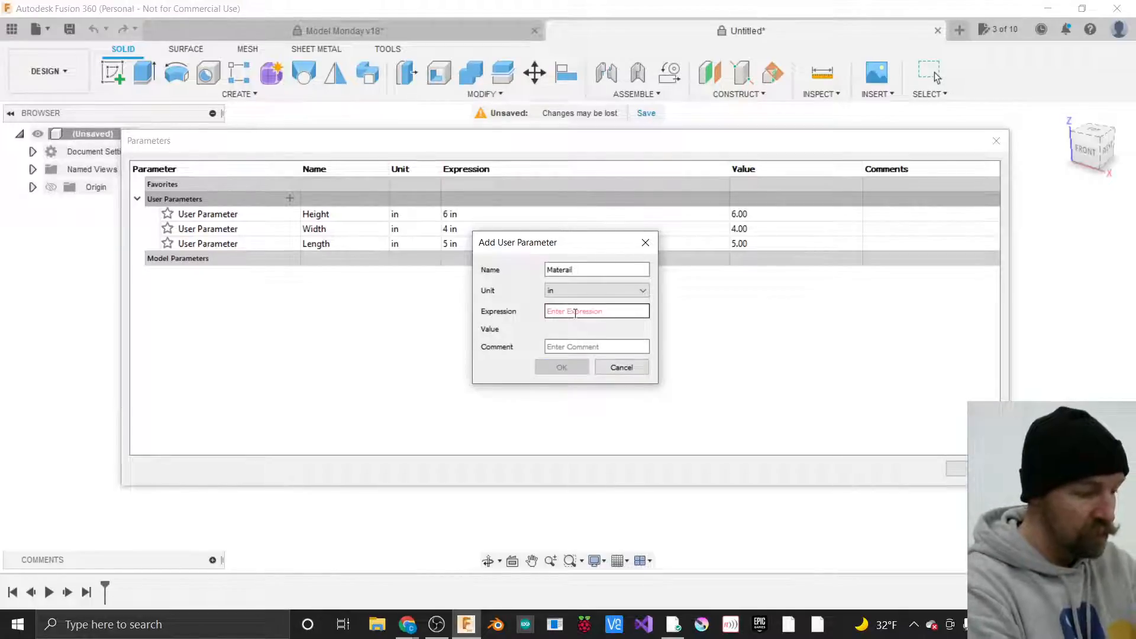
{"action": "type", "text": "1/32"}
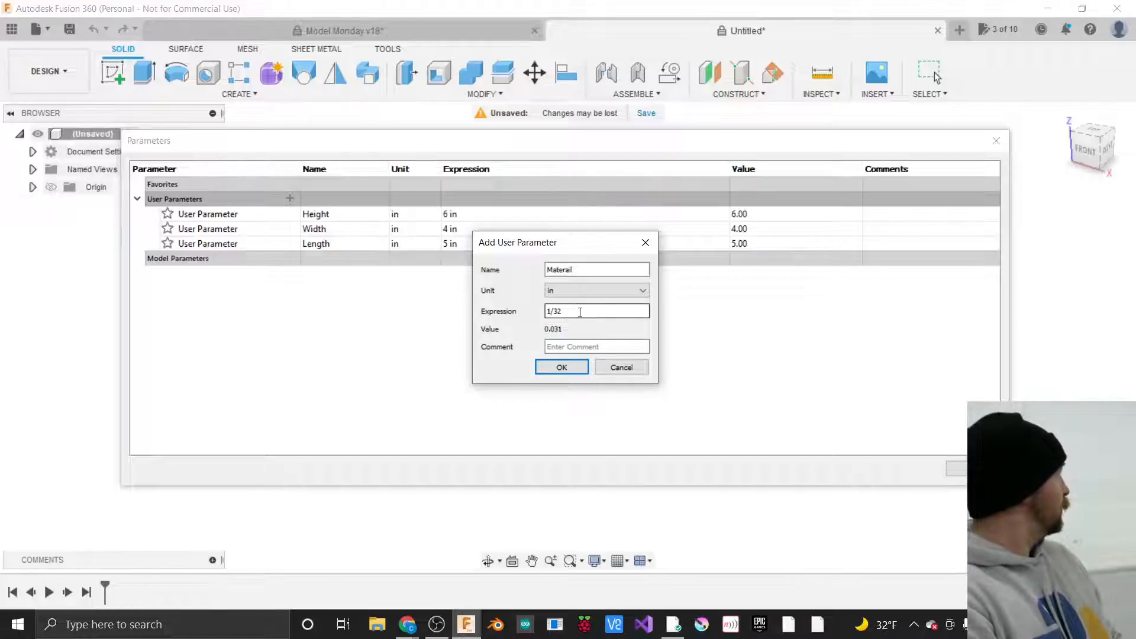
{"action": "left_click_drag", "start_coordinate": [580, 310], "coordinate": [521, 310]}
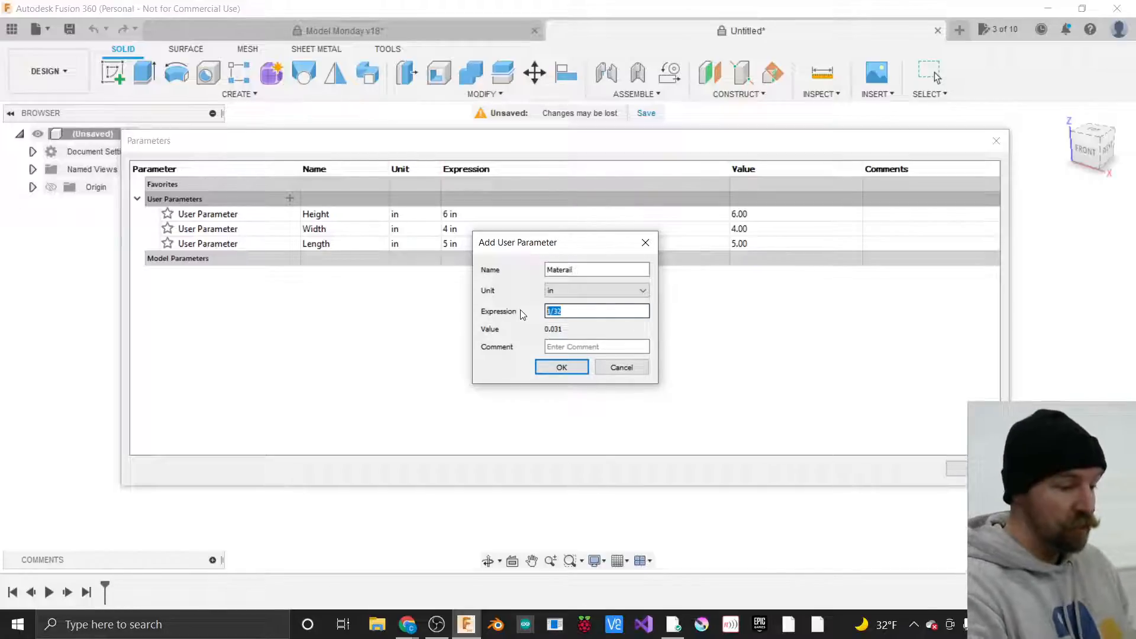
{"action": "type", "text": ".0"}
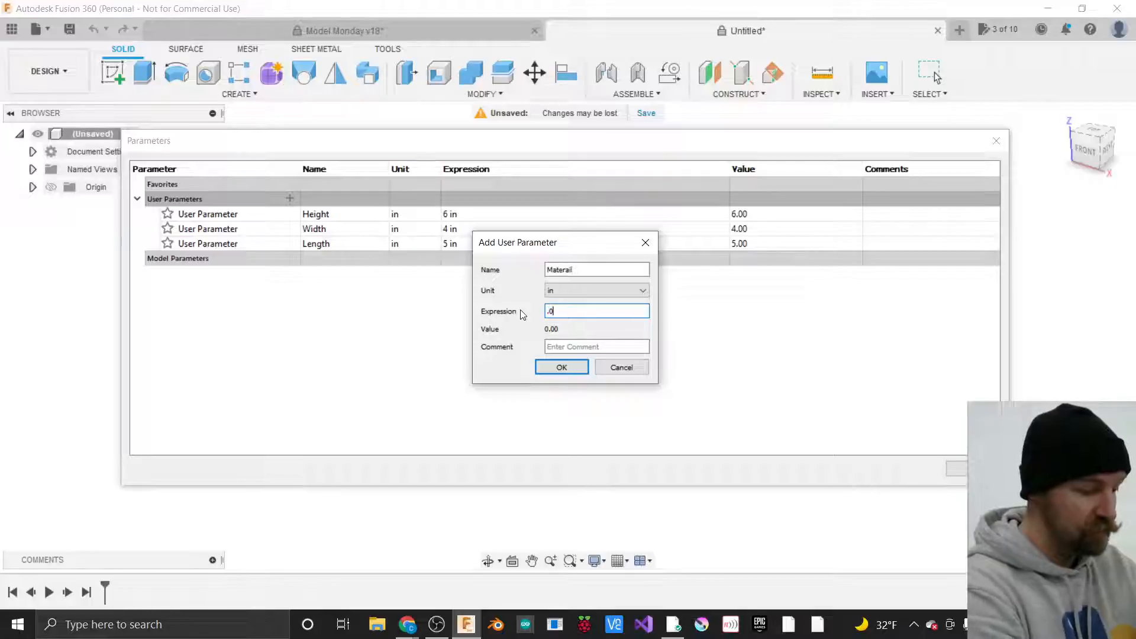
{"action": "type", "text": "625"}
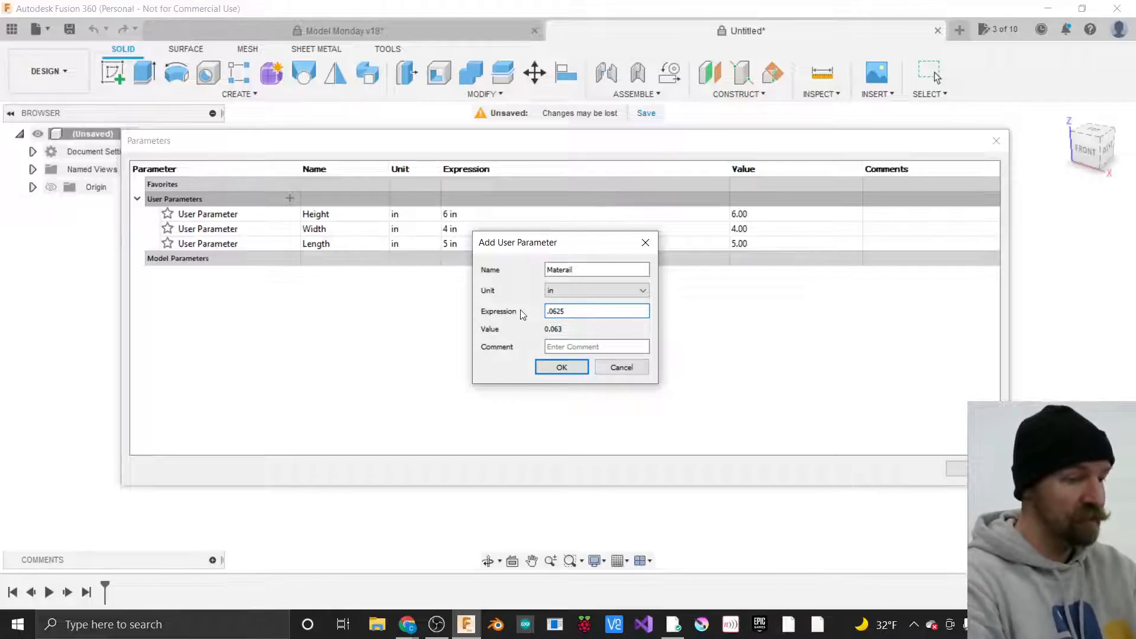
Enter .03125 as the material thickness expression, then replace it with the fraction 1/32.
{"action": "key", "text": "Left"}
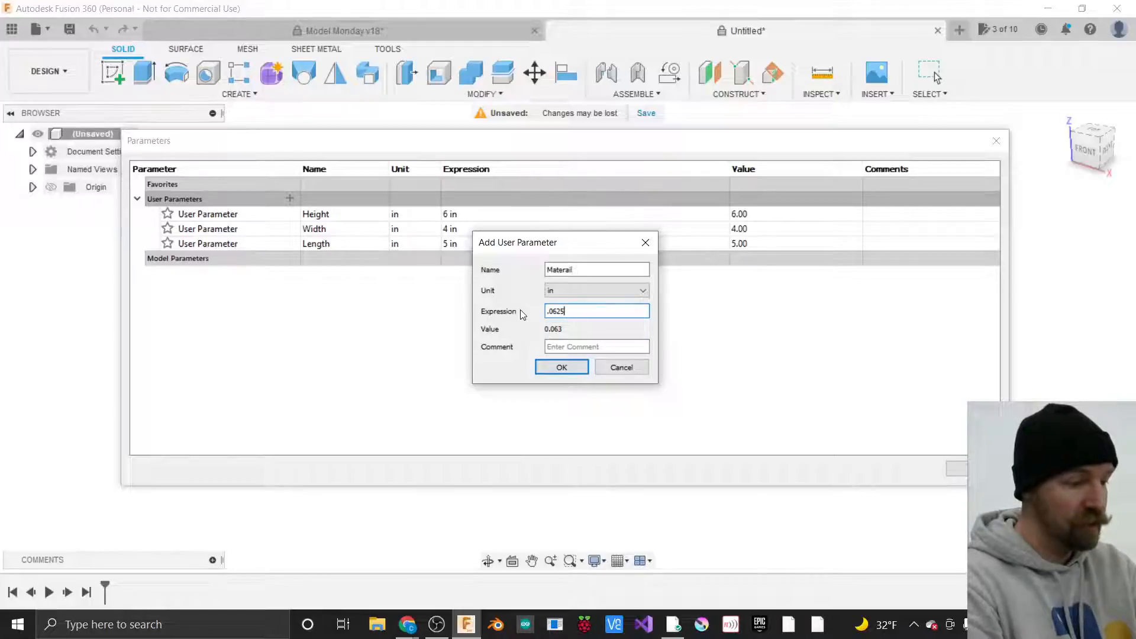
{"action": "key", "text": "Delete"}
{"action": "key", "text": "BackSpace"}
{"action": "key", "text": "BackSpace"}
{"action": "key", "text": "BackSpace"}
{"action": "key", "text": "BackSpace"}
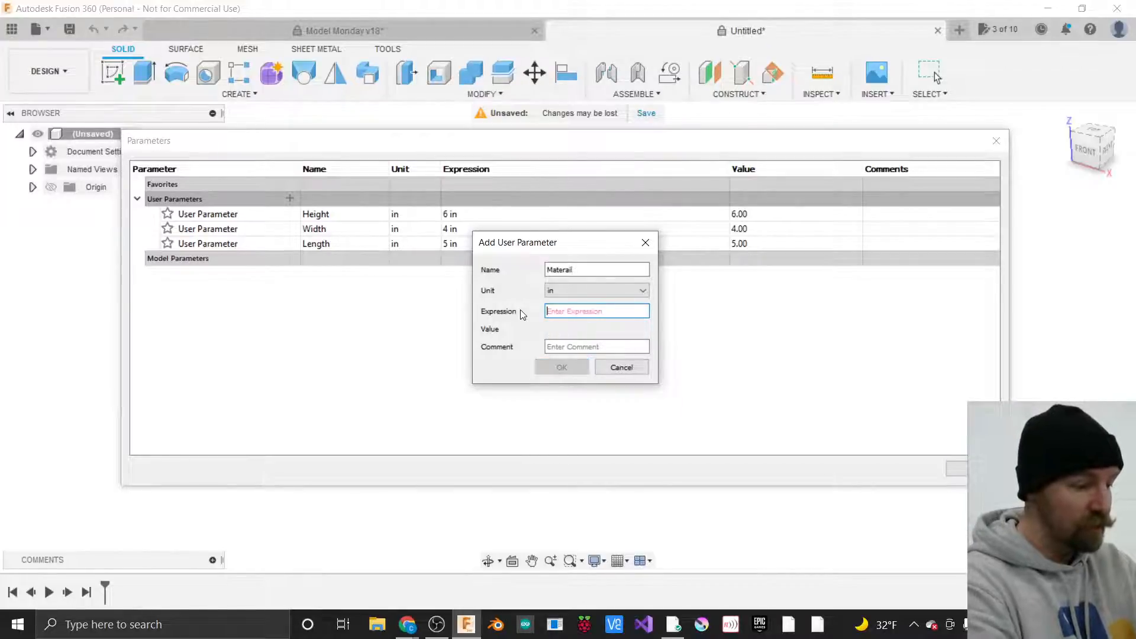
{"action": "type", "text": ".03125"}
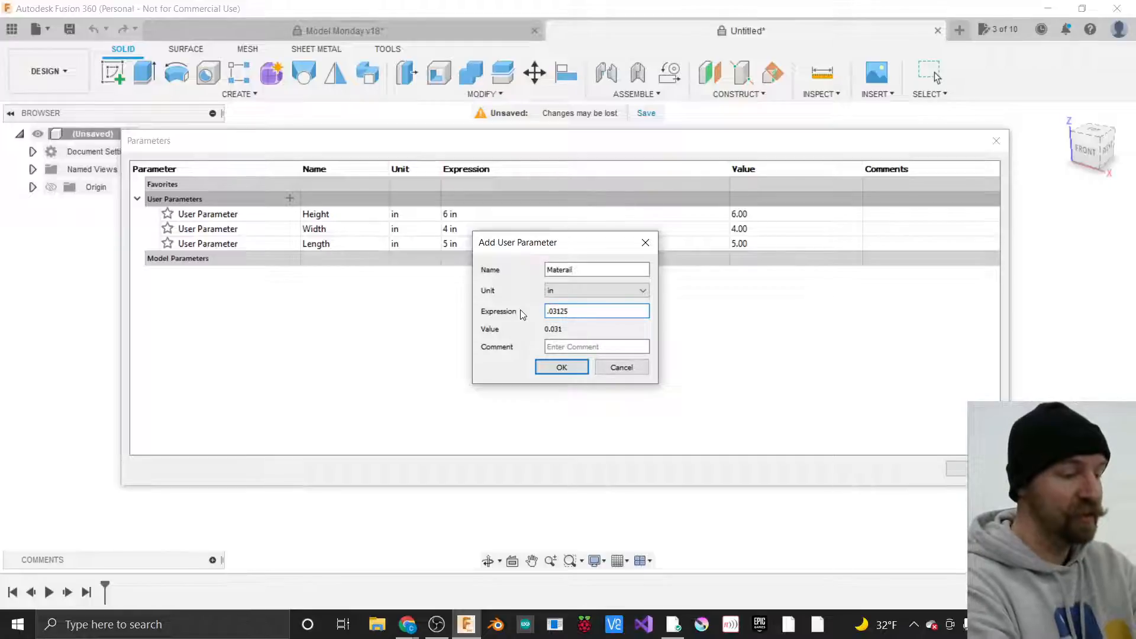
{"action": "key", "text": "Tab"}
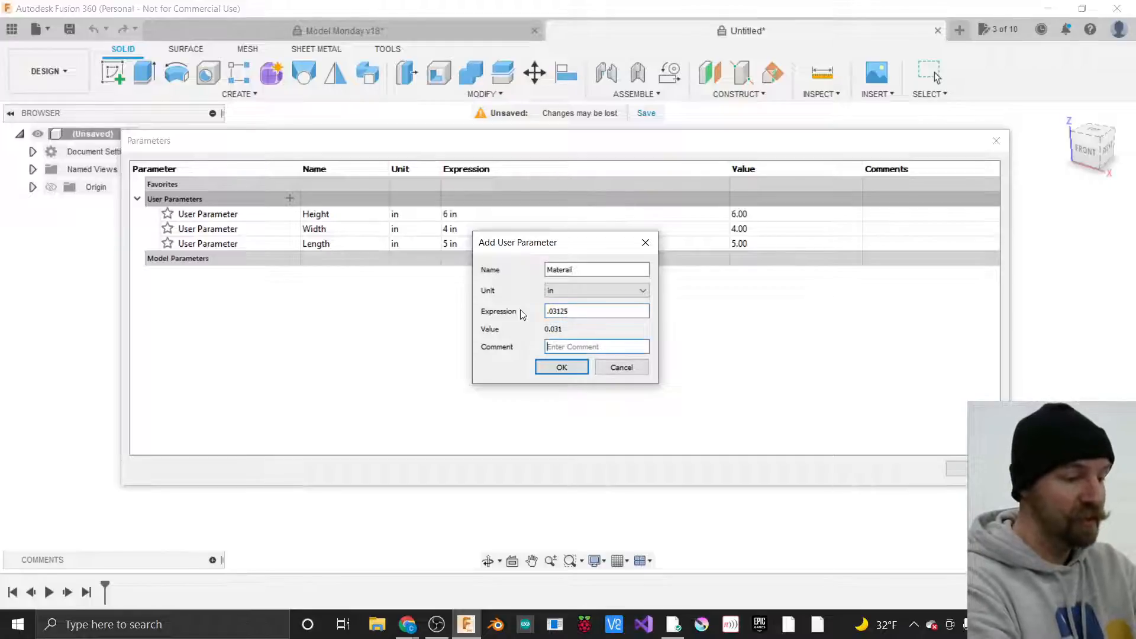
{"action": "left_click_drag", "start_coordinate": [606, 308], "coordinate": [545, 312]}
{"action": "type", "text": "1/32"}
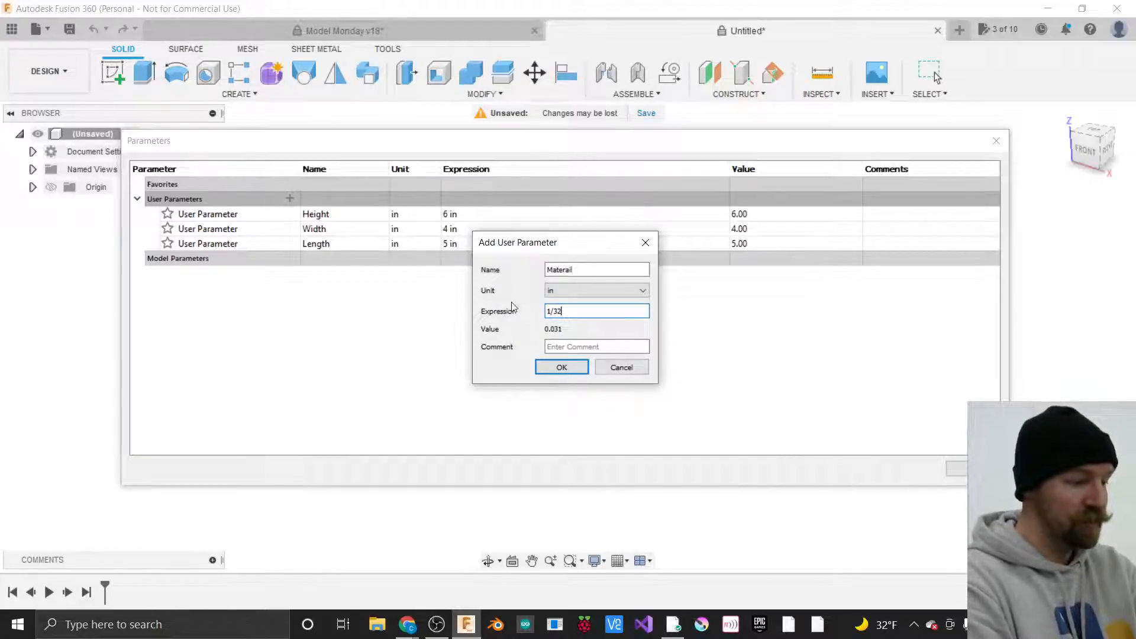
Set the Materail parameter's expression to .03125 and add it to the user parameters.
{"action": "left_click_drag", "start_coordinate": [577, 310], "coordinate": [498, 314]}
{"action": "type", "text": ".03125"}
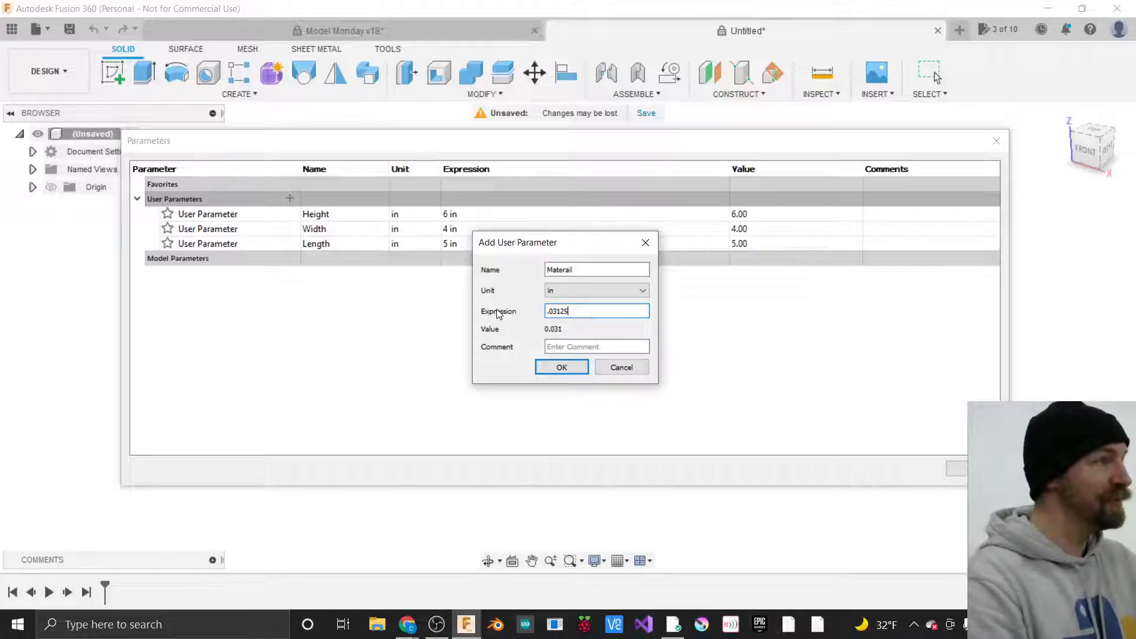
{"action": "left_click", "coordinate": [561, 367]}
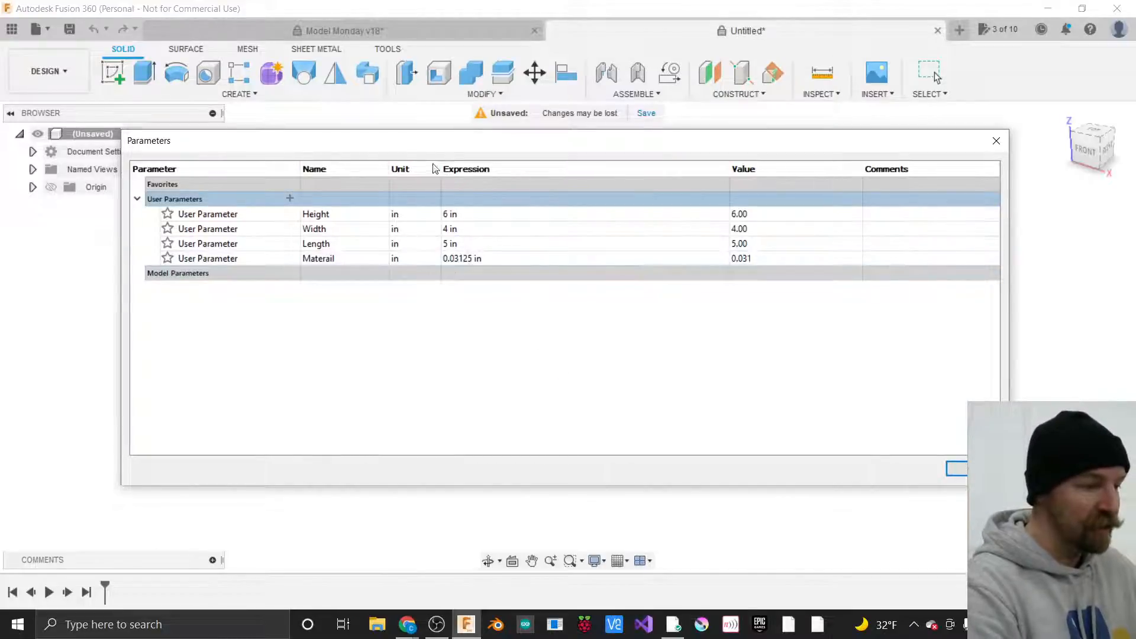
Review the Height, Width and Length names in the user parameter list.
{"action": "left_click_drag", "start_coordinate": [423, 144], "coordinate": [448, 152]}
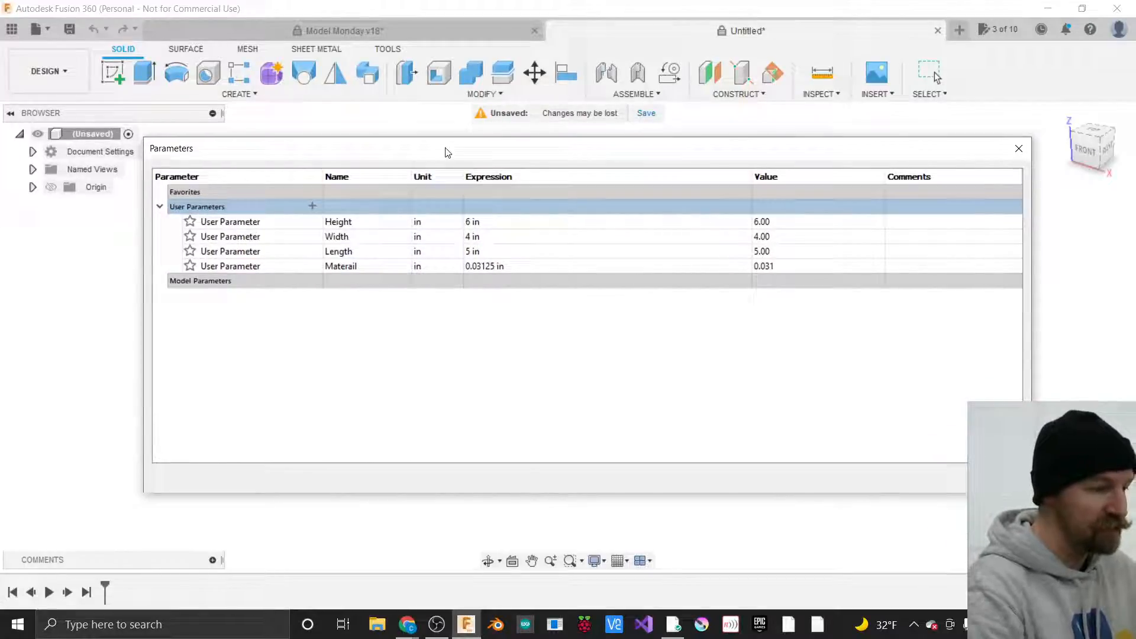
{"action": "left_click", "coordinate": [348, 224]}
{"action": "left_click", "coordinate": [366, 235]}
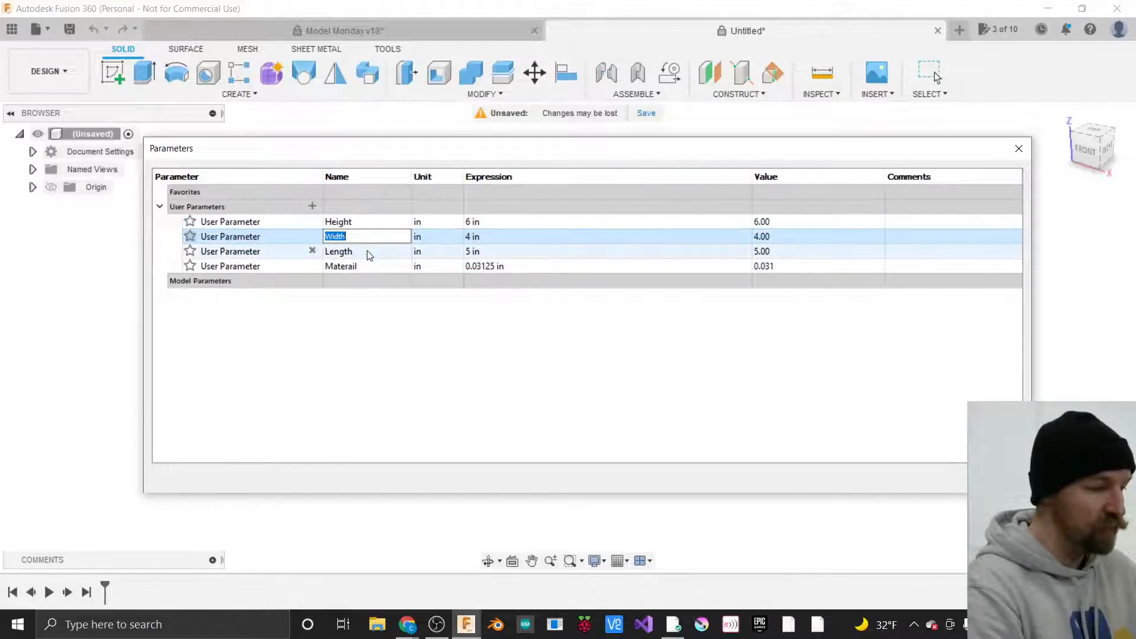
{"action": "left_click", "coordinate": [368, 252]}
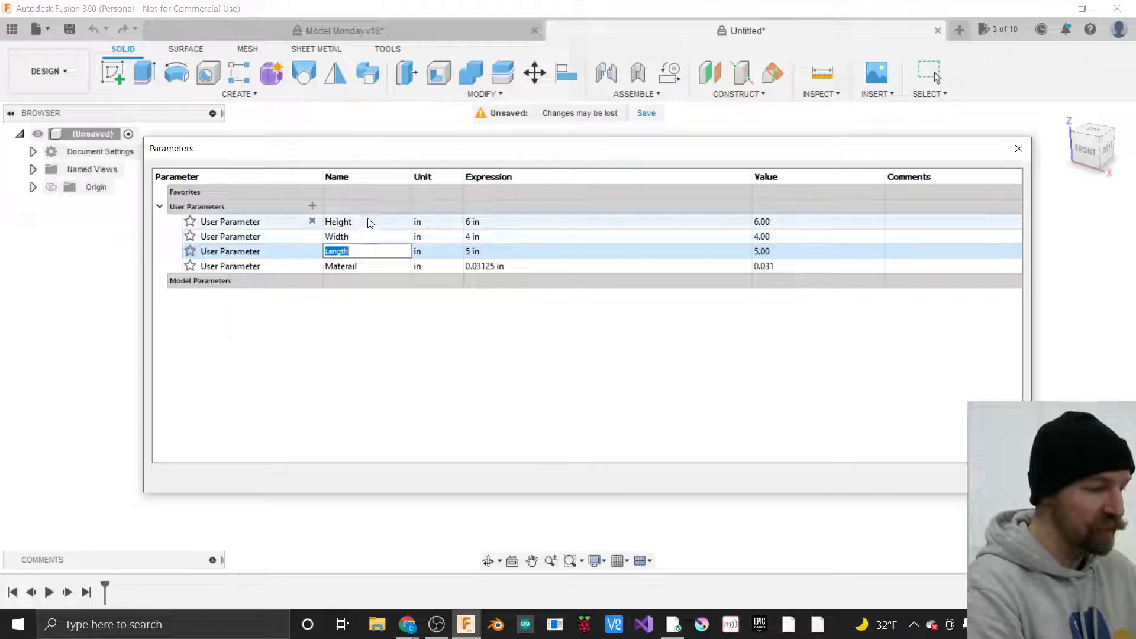
{"action": "left_click", "coordinate": [368, 222]}
{"action": "left_click", "coordinate": [366, 236]}
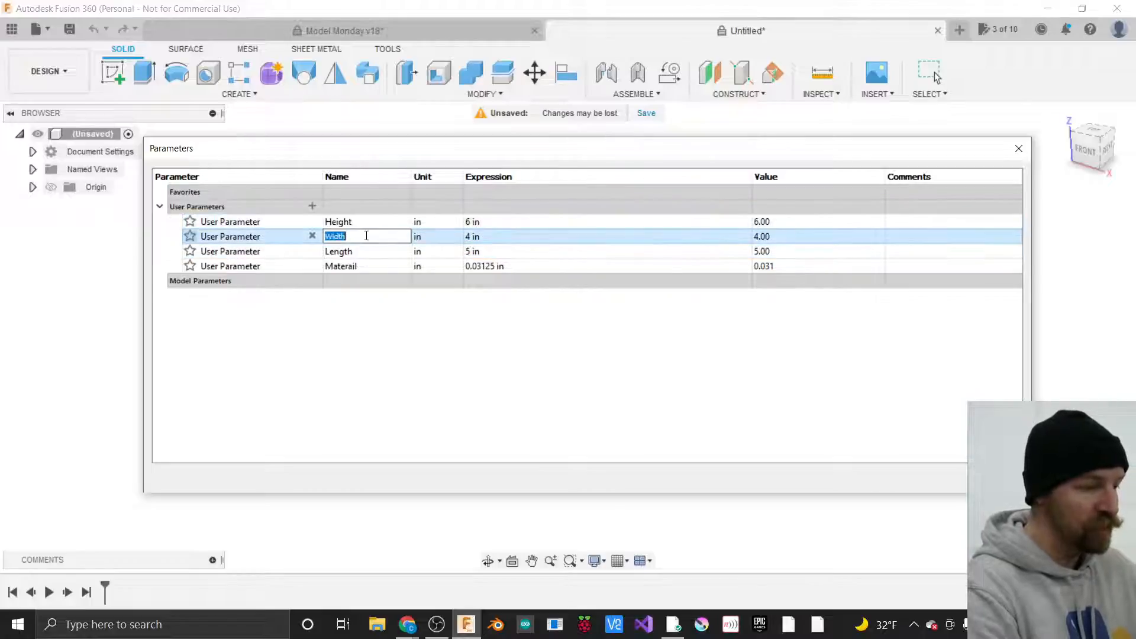
{"action": "left_click", "coordinate": [368, 251]}
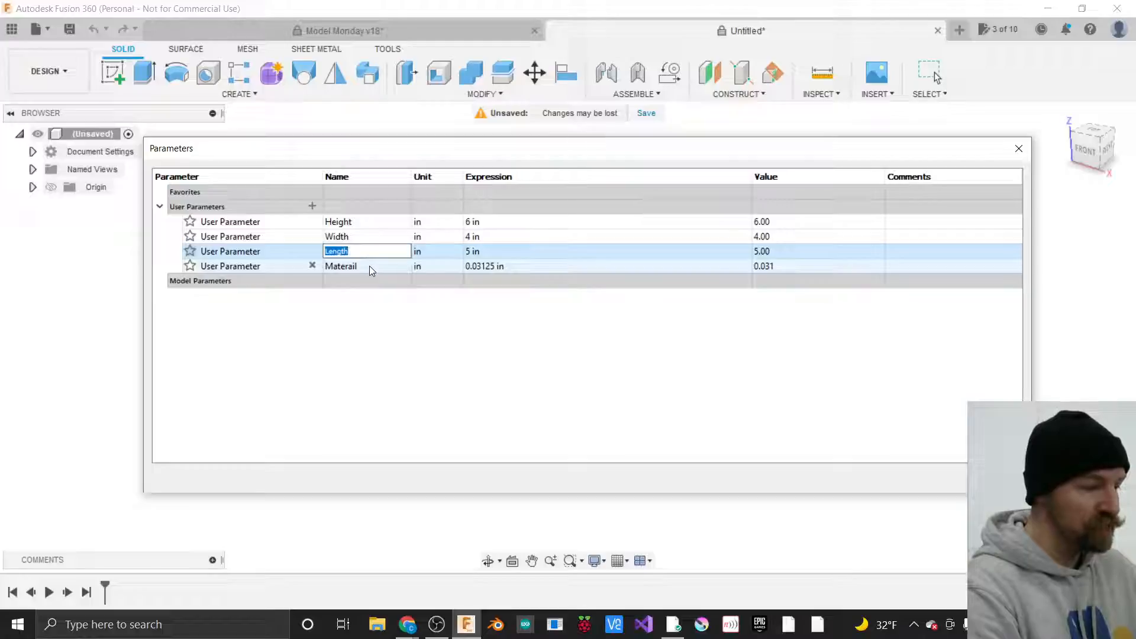
Check the Materail parameter's name and expression and close the user parameter table.
{"action": "left_click", "coordinate": [370, 266]}
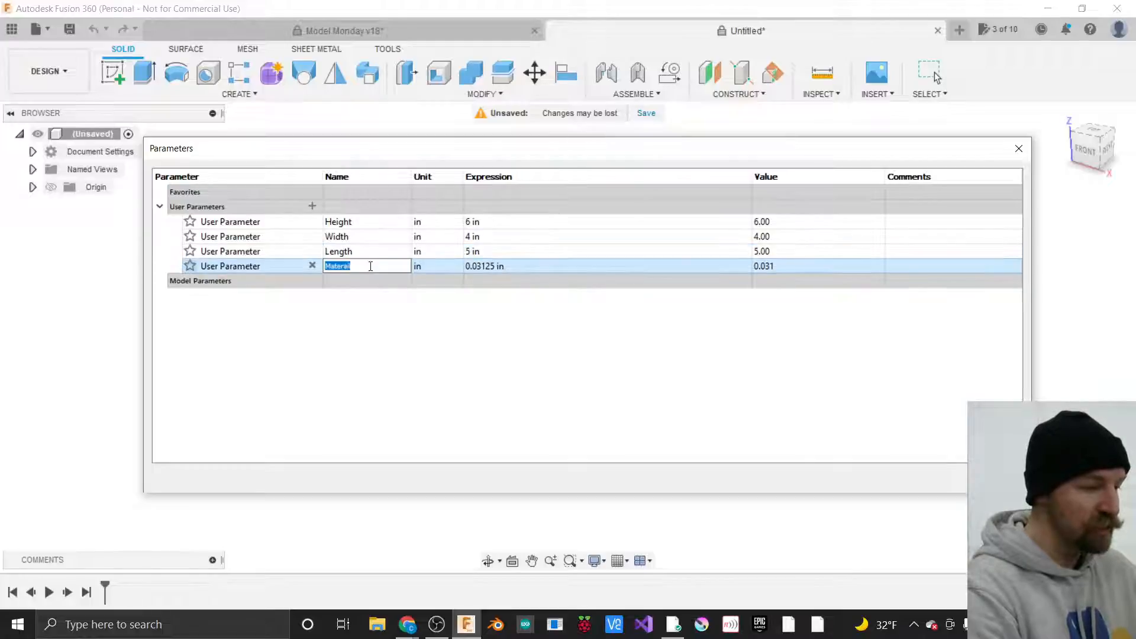
{"action": "left_click", "coordinate": [530, 266]}
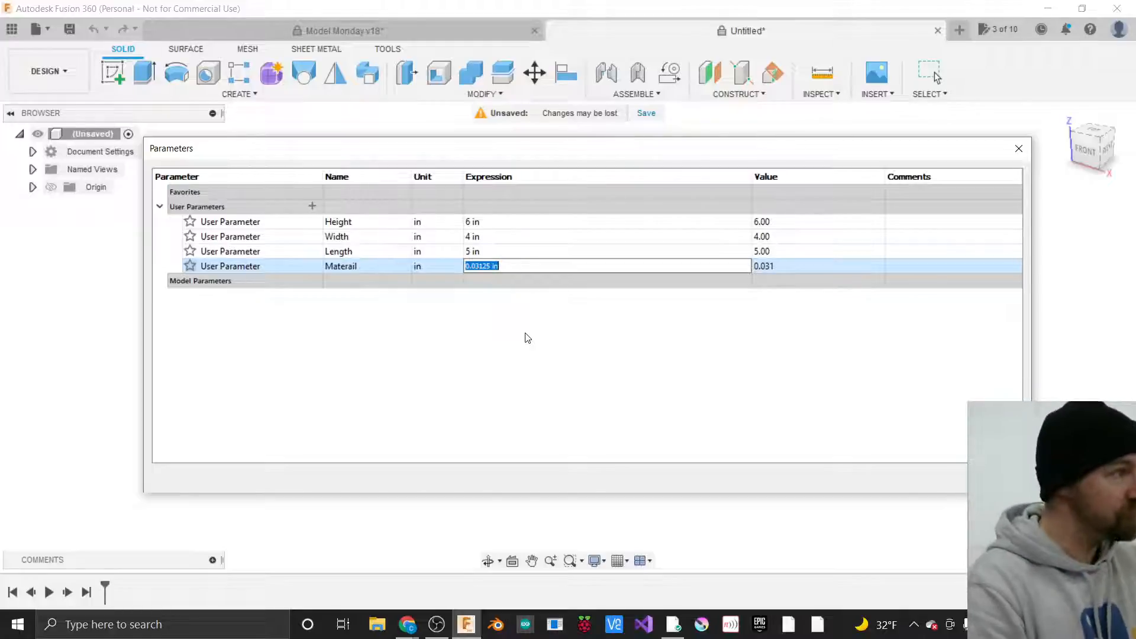
{"action": "key", "text": "Return"}
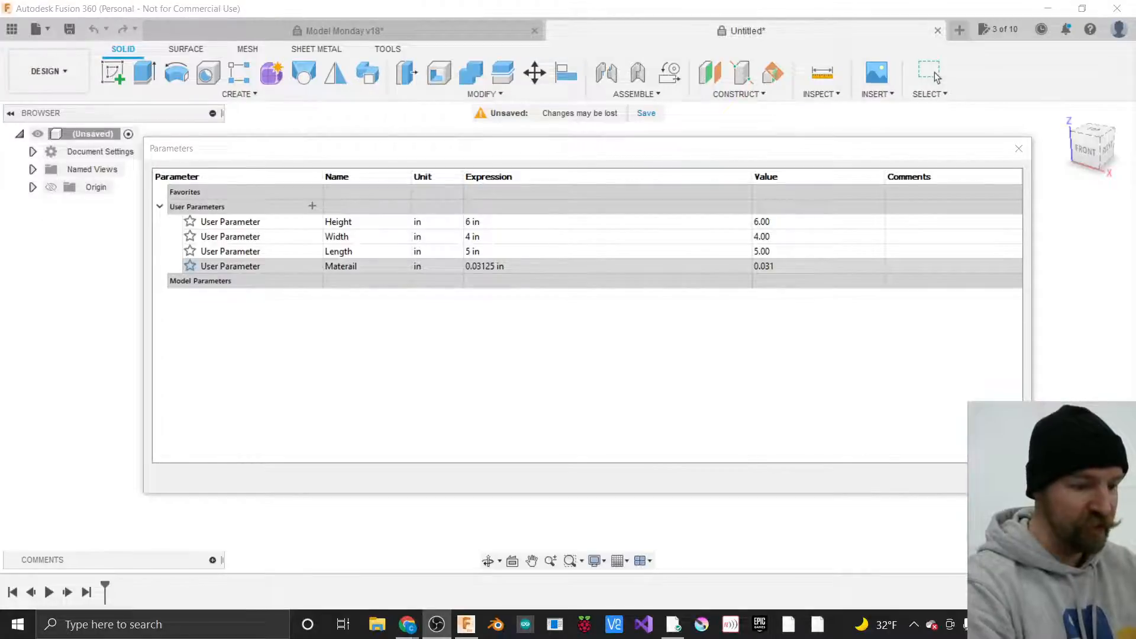
{"action": "left_click", "coordinate": [998, 478]}
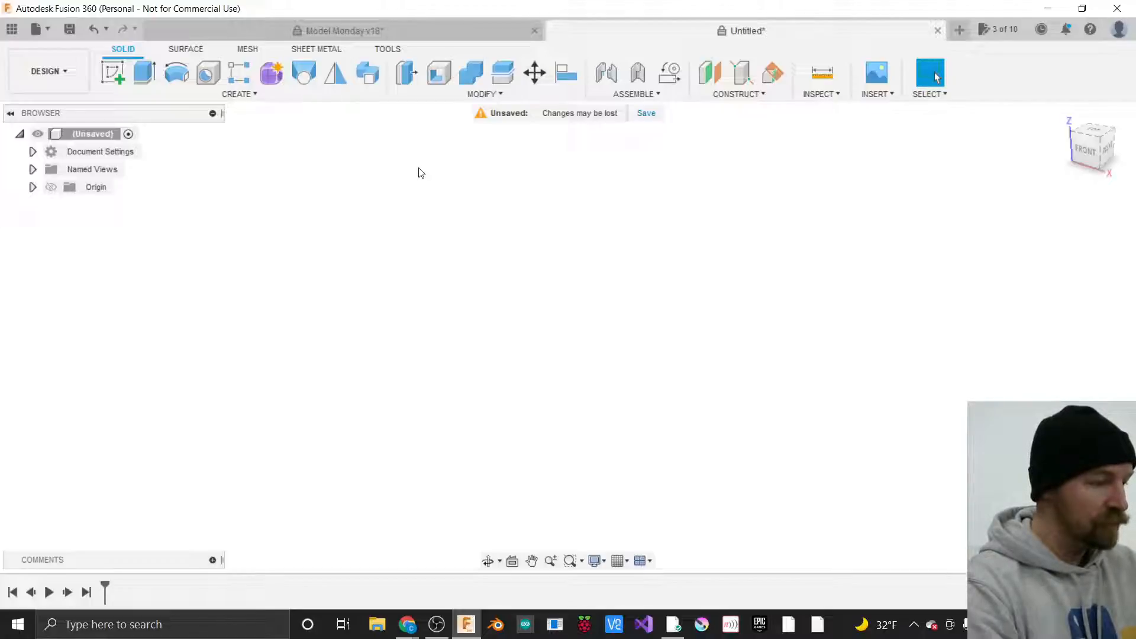
{"action": "left_click", "coordinate": [314, 52]}
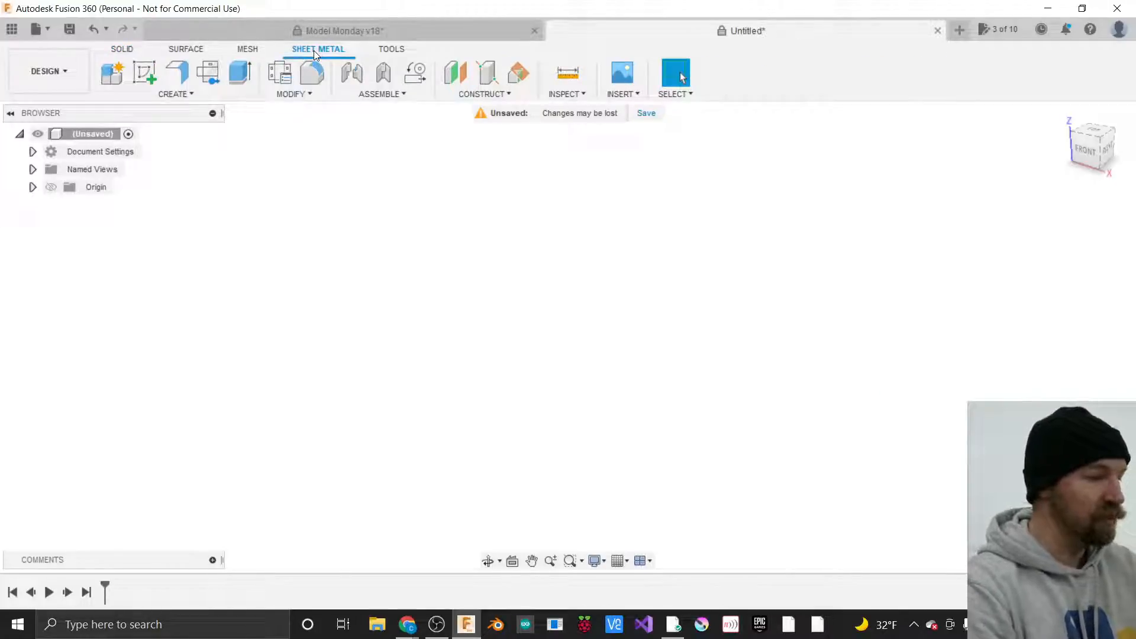
{"action": "left_click", "coordinate": [117, 49]}
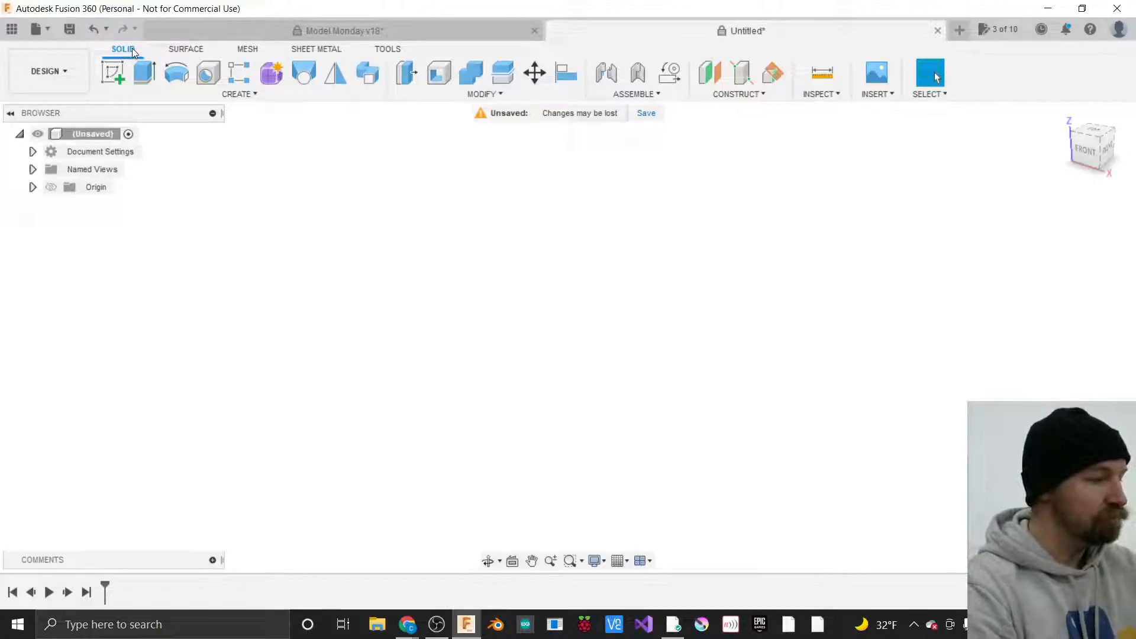
{"action": "left_click", "coordinate": [182, 51]}
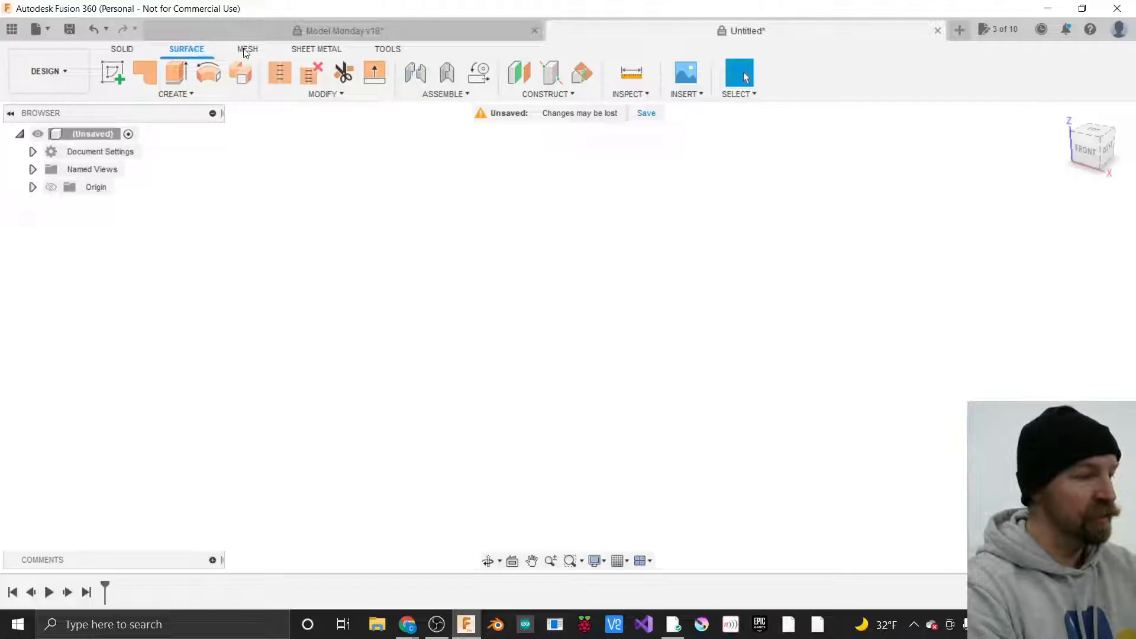
Open the sheet metal rules and select the Box Material rule in the library.
{"action": "left_click", "coordinate": [313, 51]}
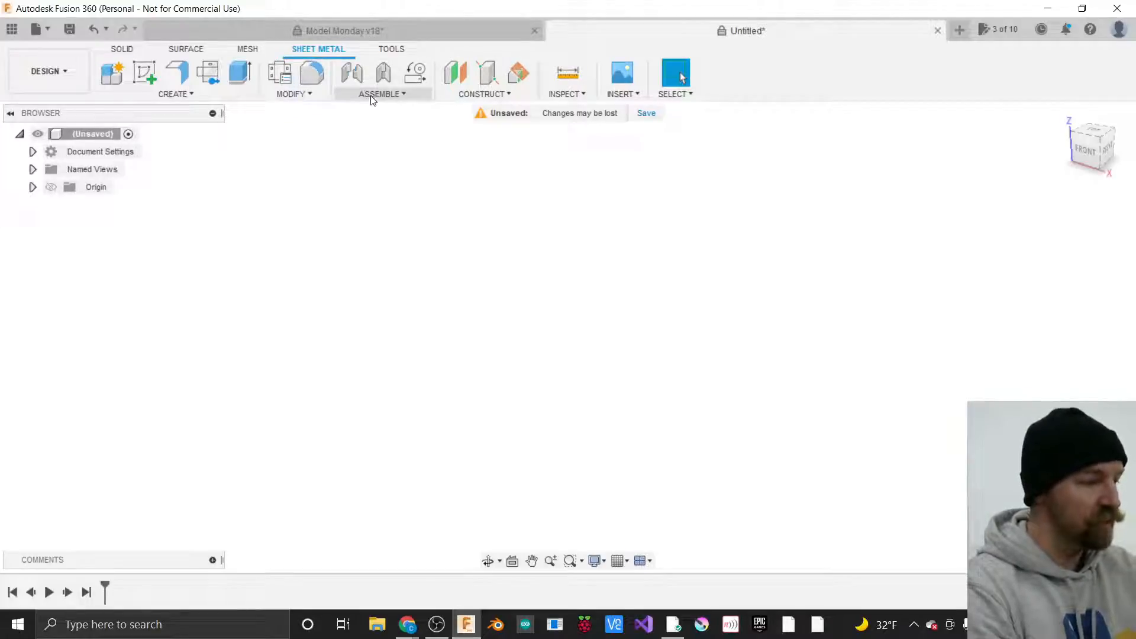
{"action": "left_click", "coordinate": [308, 98]}
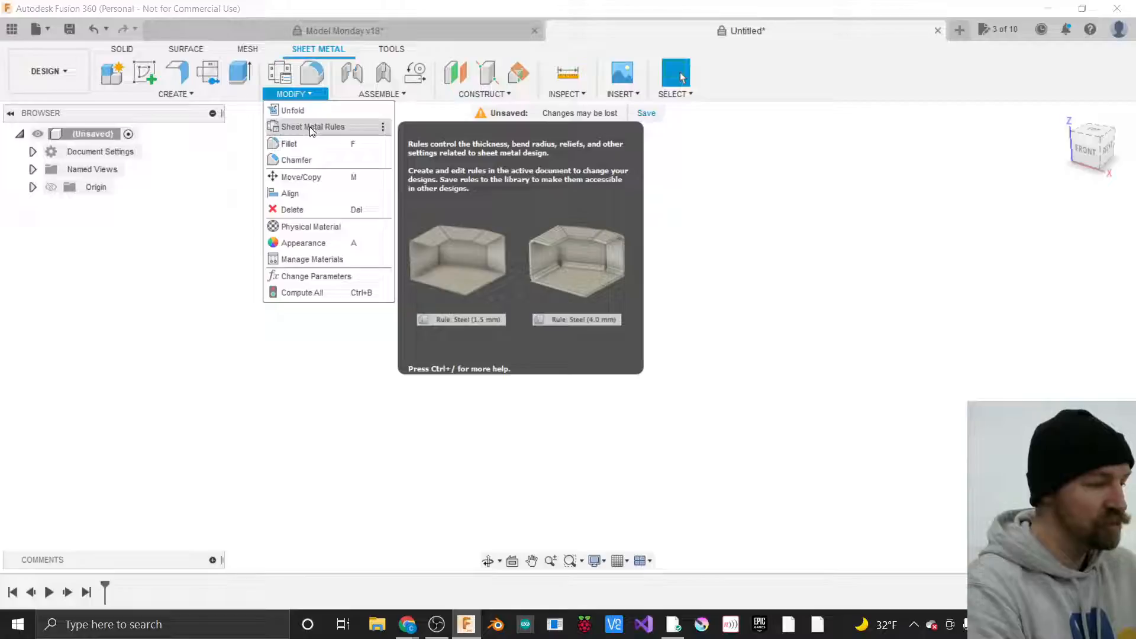
{"action": "left_click", "coordinate": [312, 128]}
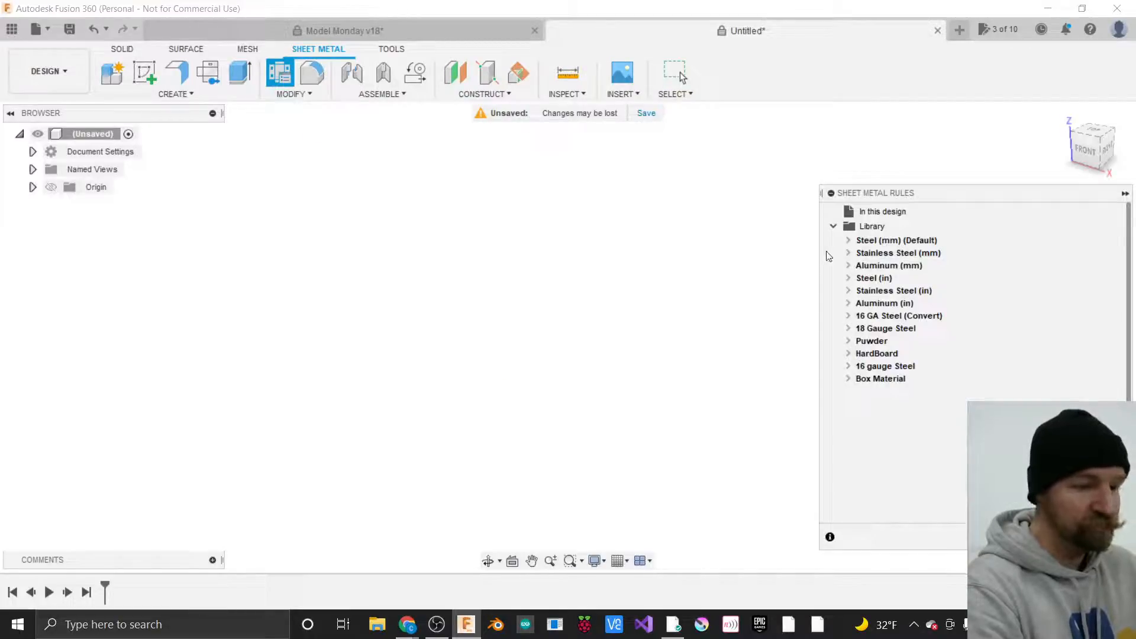
{"action": "left_click_drag", "start_coordinate": [895, 193], "coordinate": [821, 165]}
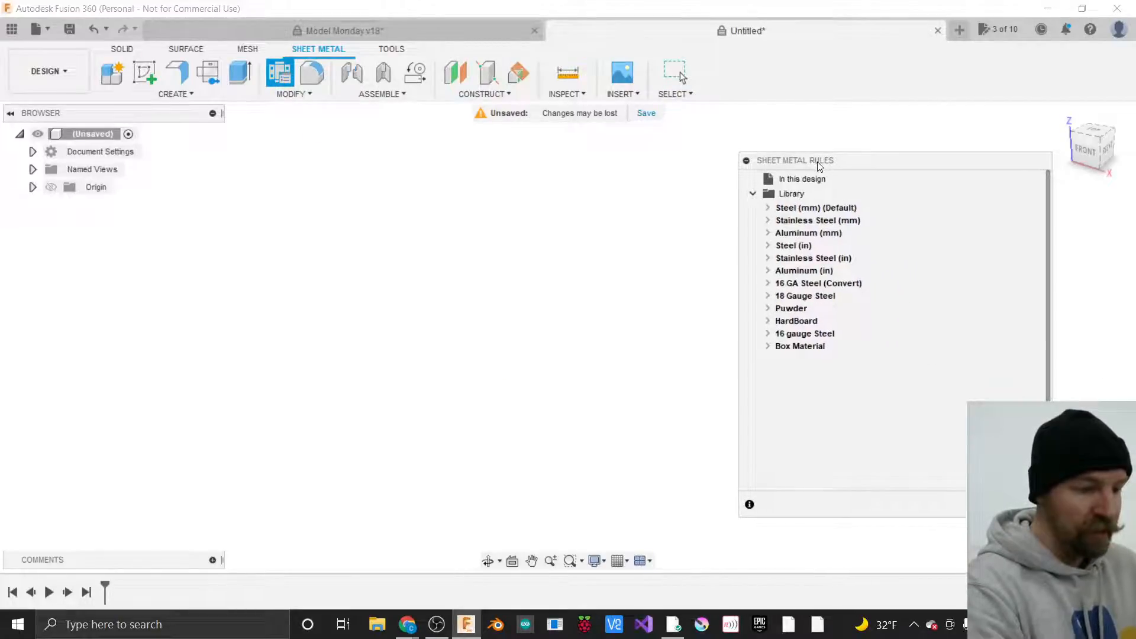
{"action": "mouse_move", "coordinate": [806, 310]}
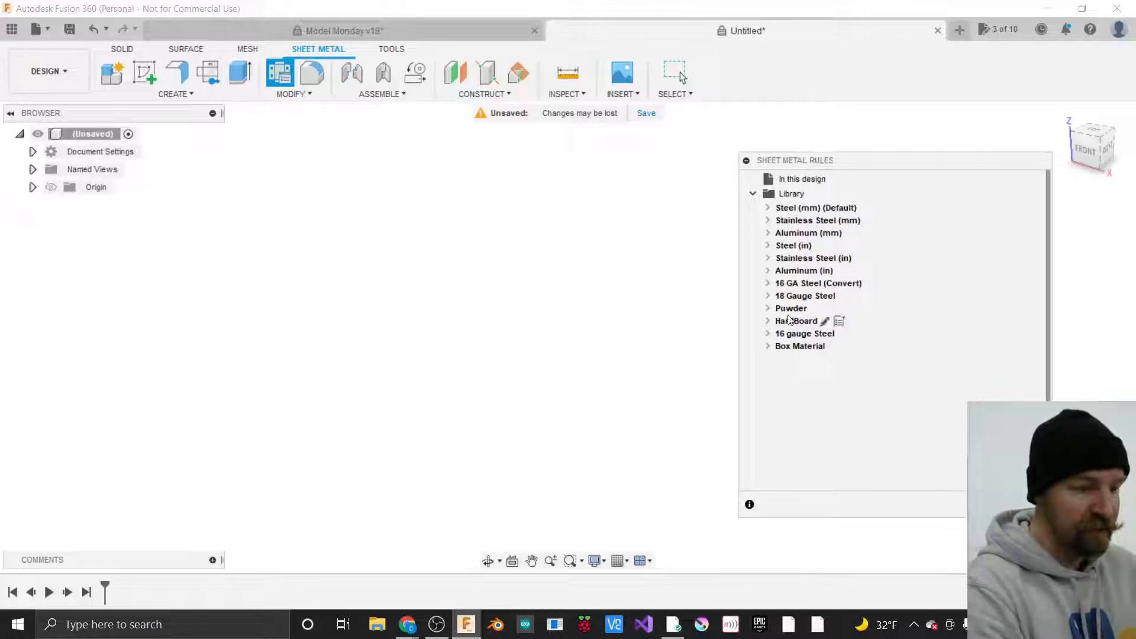
{"action": "mouse_move", "coordinate": [802, 349]}
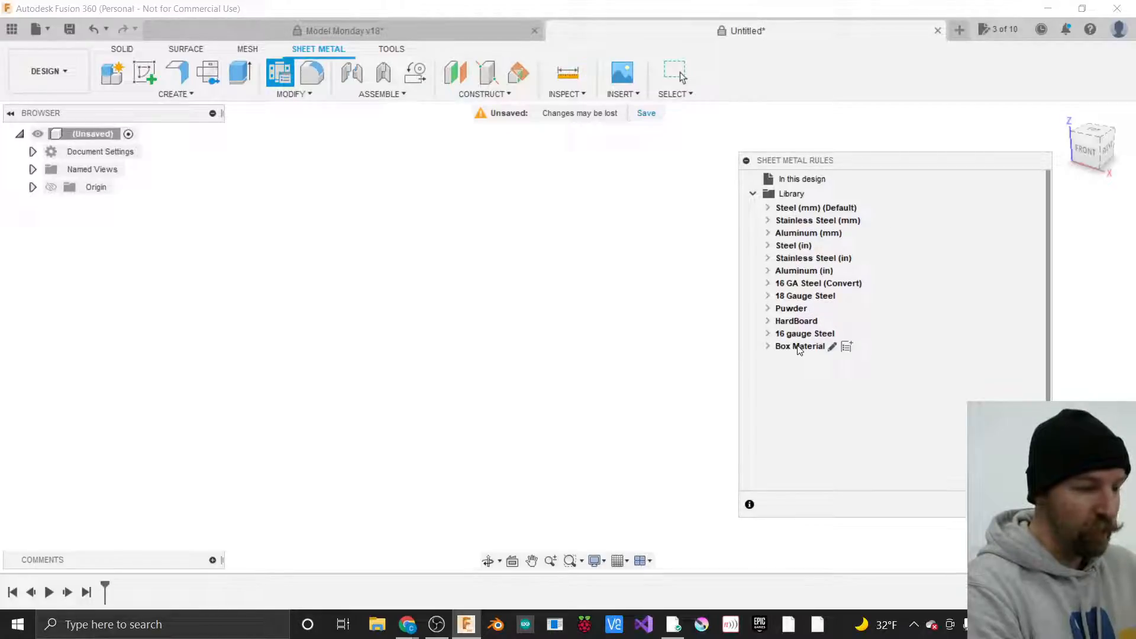
{"action": "left_click", "coordinate": [802, 349]}
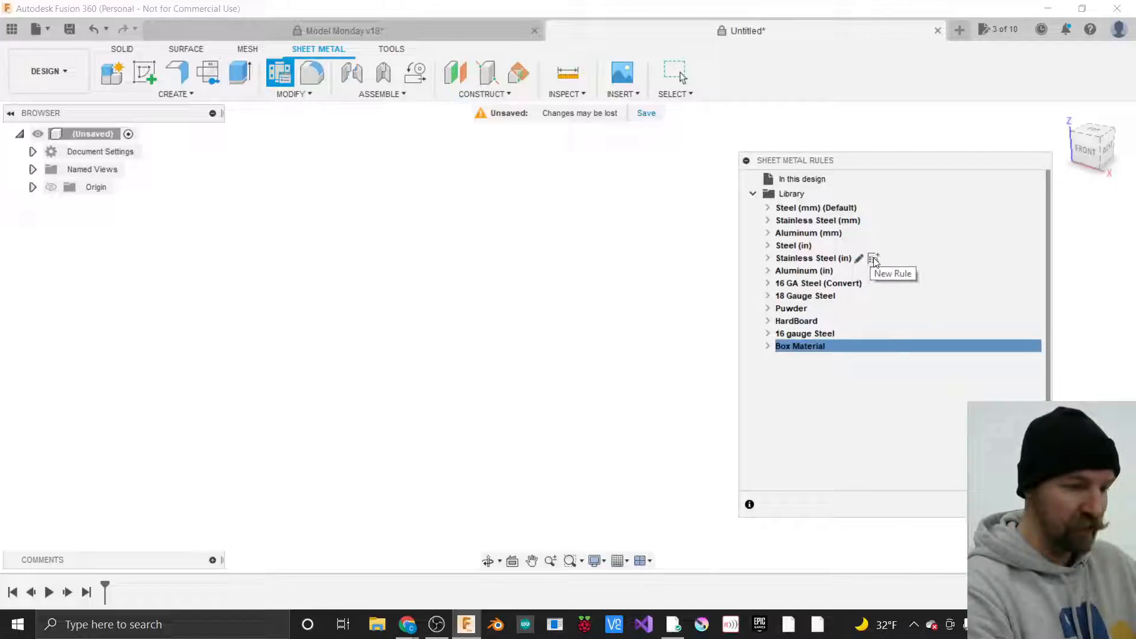
Create a new sheet metal rule based on Stainless Steel (in) and name it Cardboard.
{"action": "left_click", "coordinate": [875, 259]}
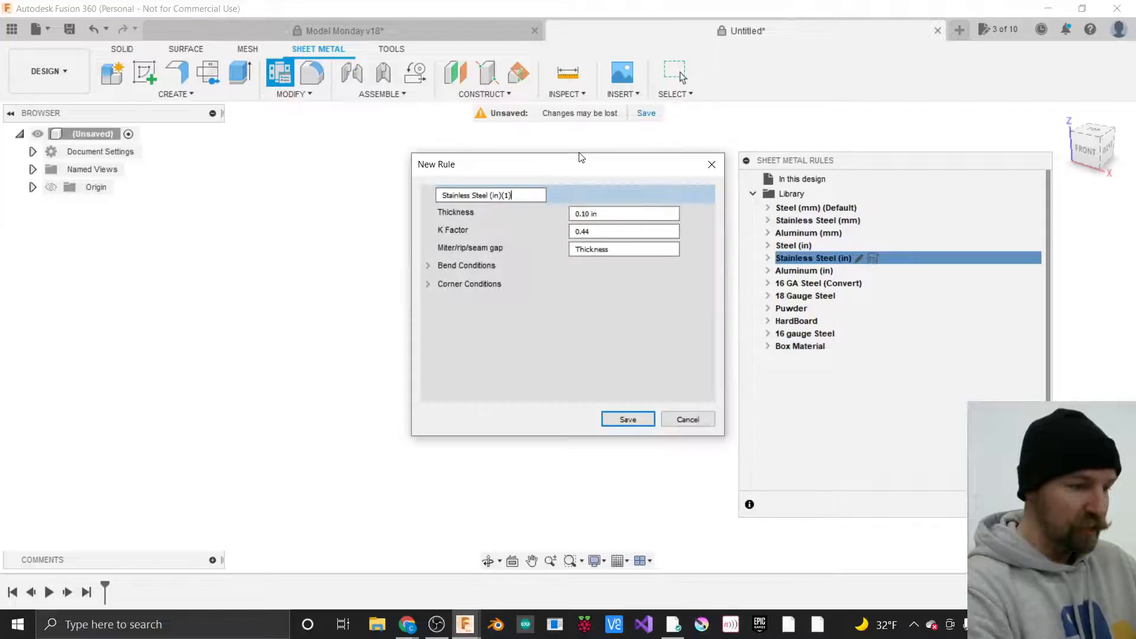
{"action": "left_click_drag", "start_coordinate": [531, 177], "coordinate": [413, 200]}
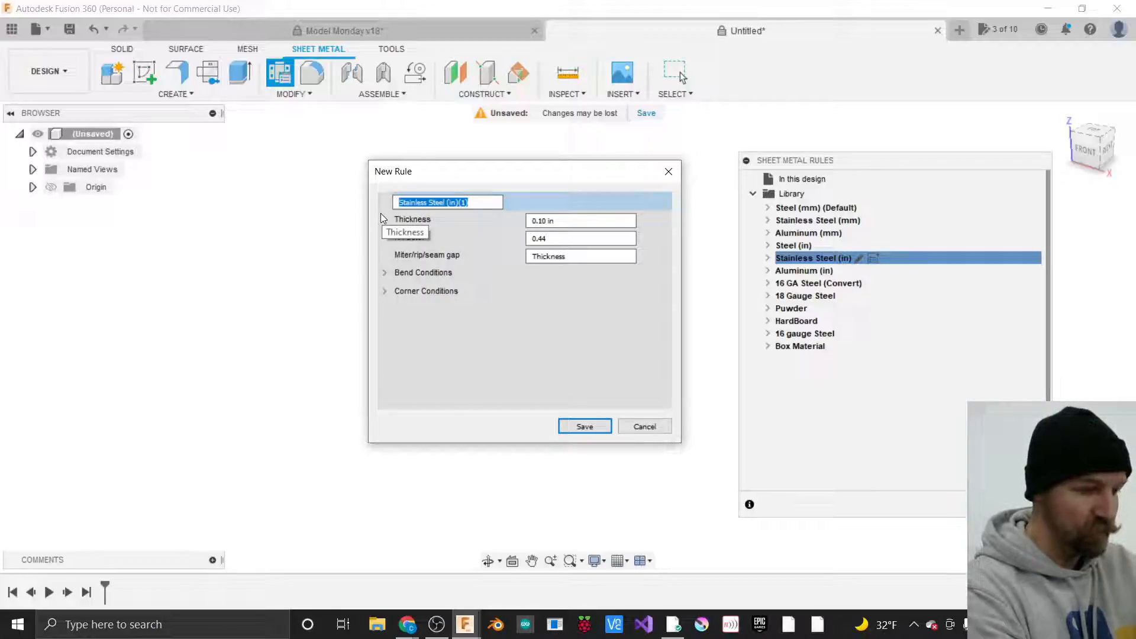
{"action": "type", "text": "c"}
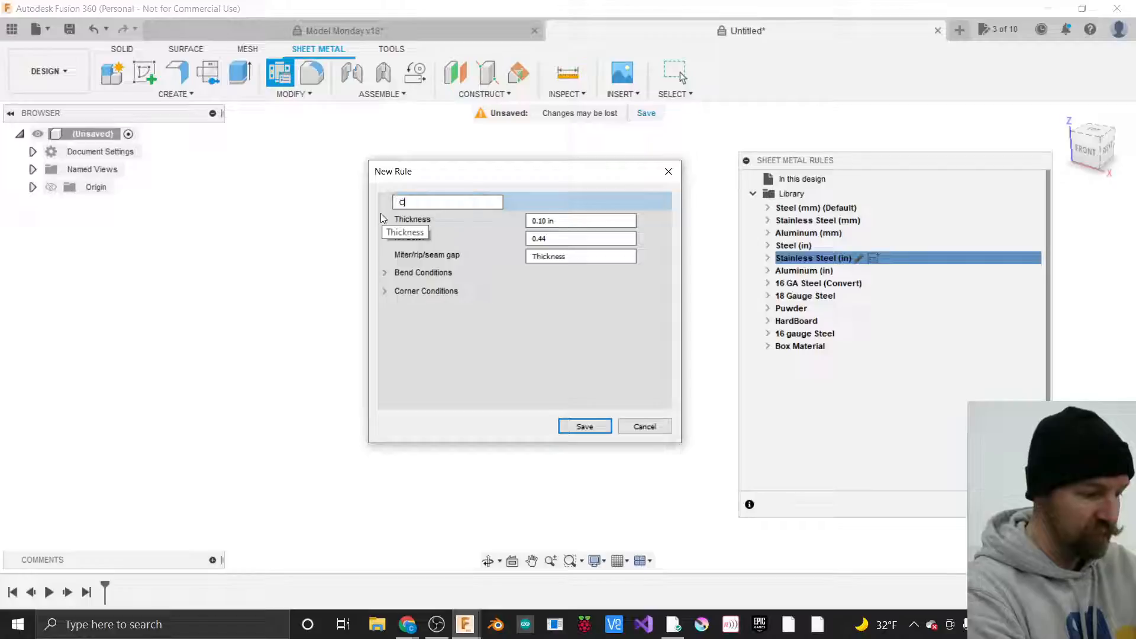
{"action": "type", "text": "ardba"}
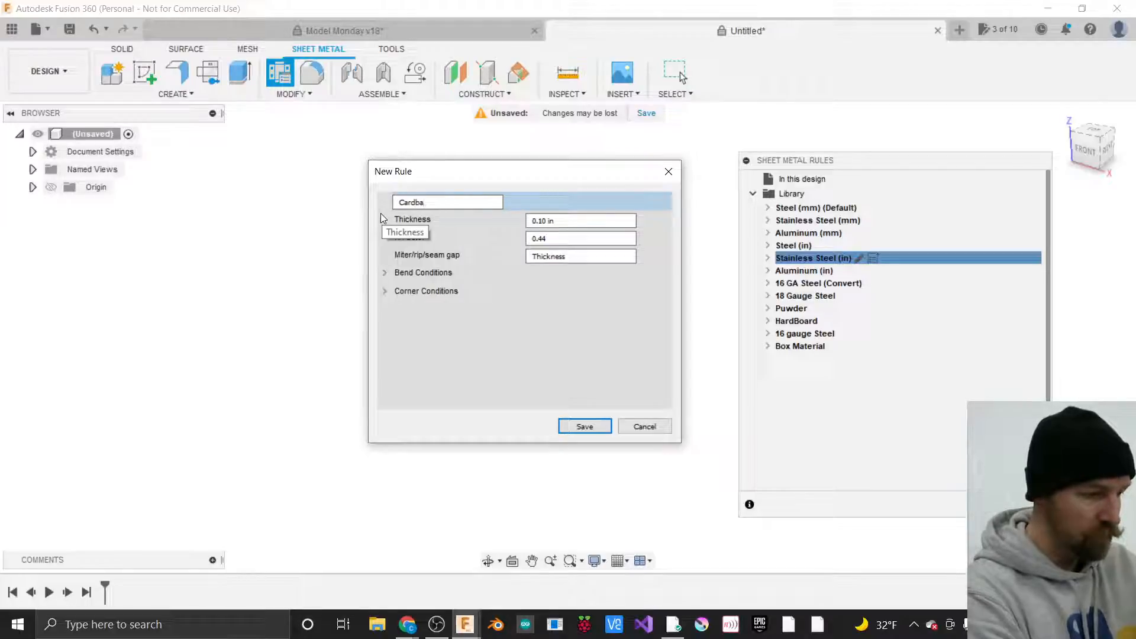
{"action": "key", "text": "BackSpace"}
{"action": "type", "text": "oard"}
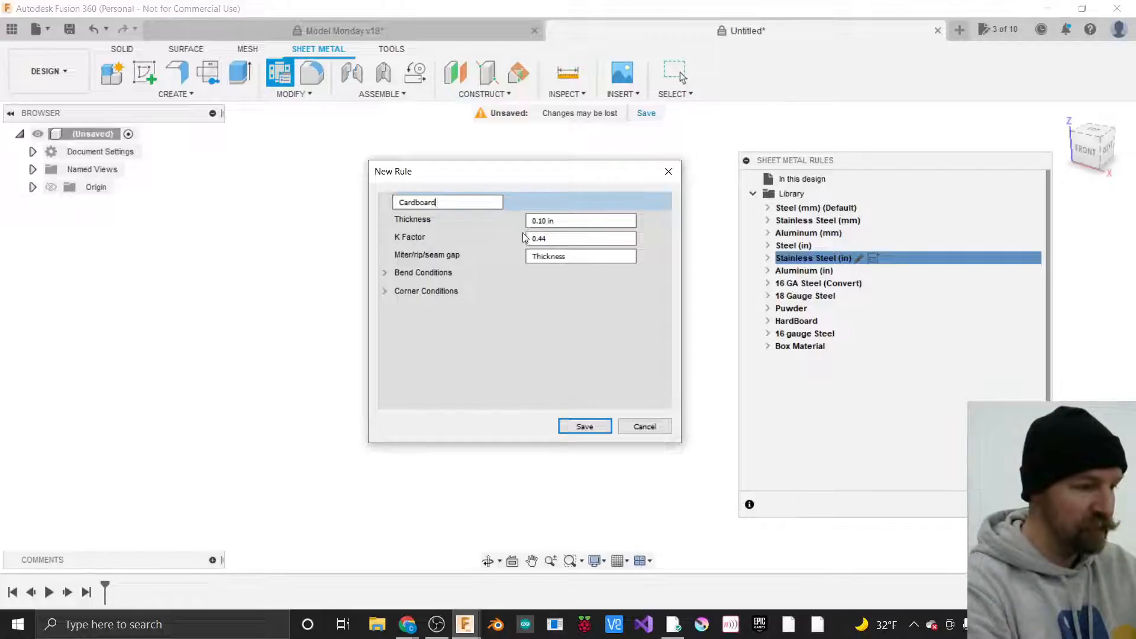
Set the Cardboard rule's thickness to 0.03125 in.
{"action": "left_click", "coordinate": [547, 220]}
{"action": "key", "text": "BackSpace"}
{"action": "key", "text": "BackSpace"}
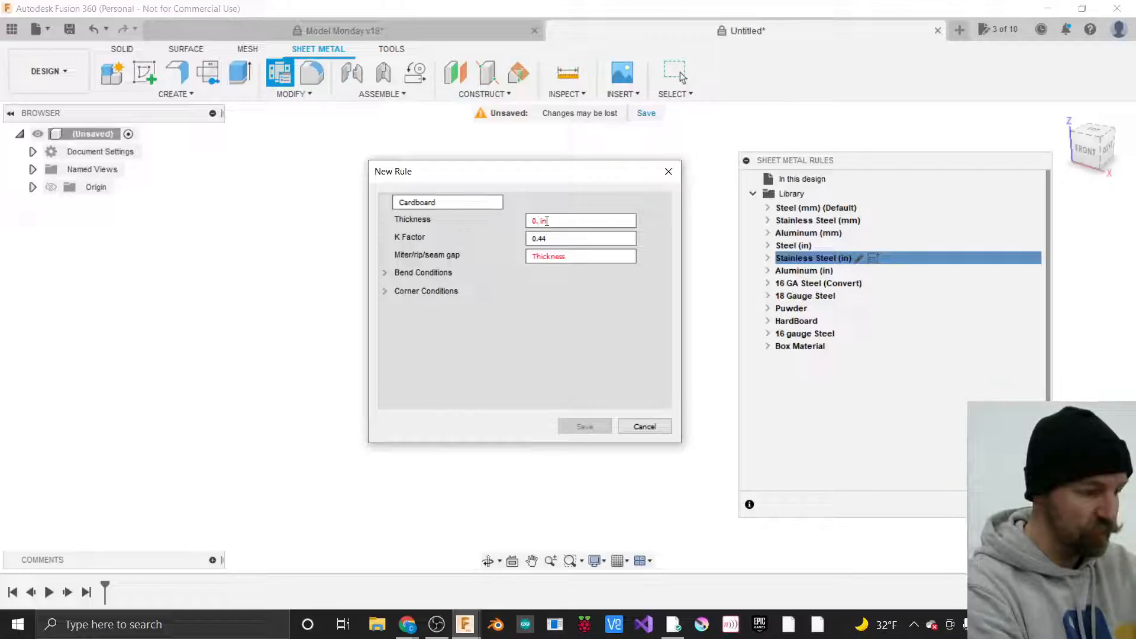
{"action": "type", "text": "0312"}
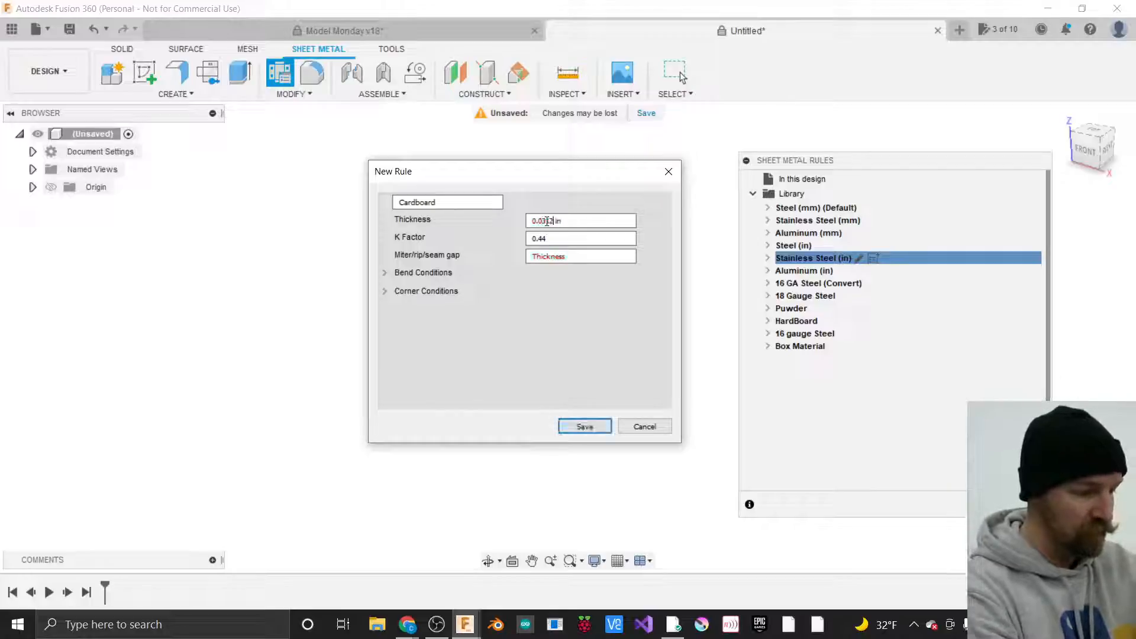
{"action": "type", "text": "5"}
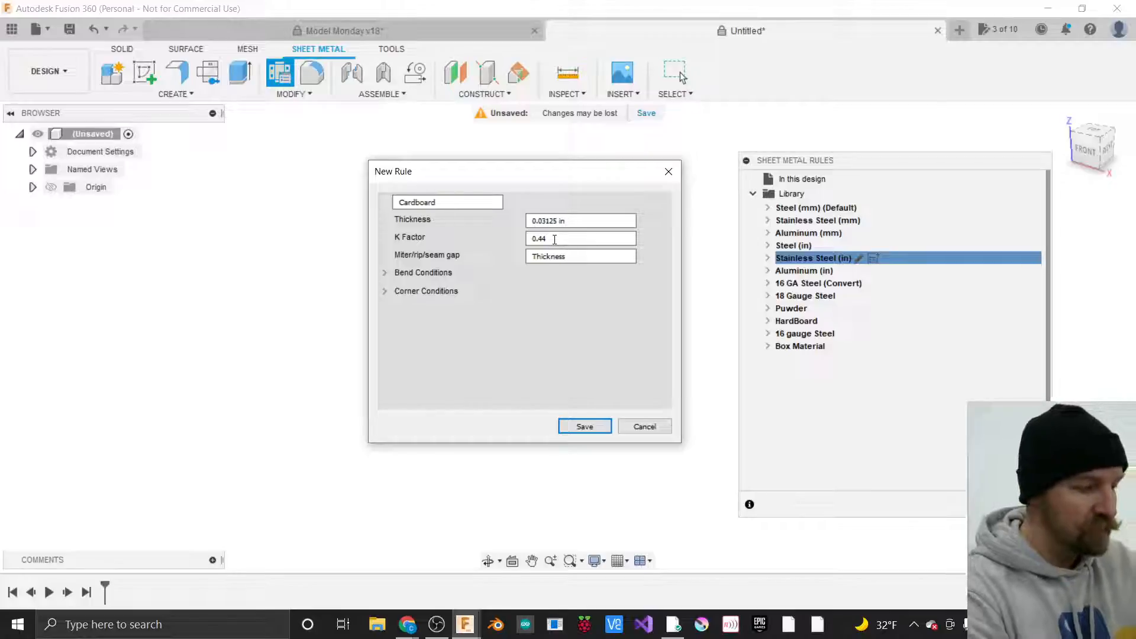
Try 164 and .03125 as the Cardboard rule's K Factor, and clear the value again.
{"action": "double_click", "coordinate": [555, 239]}
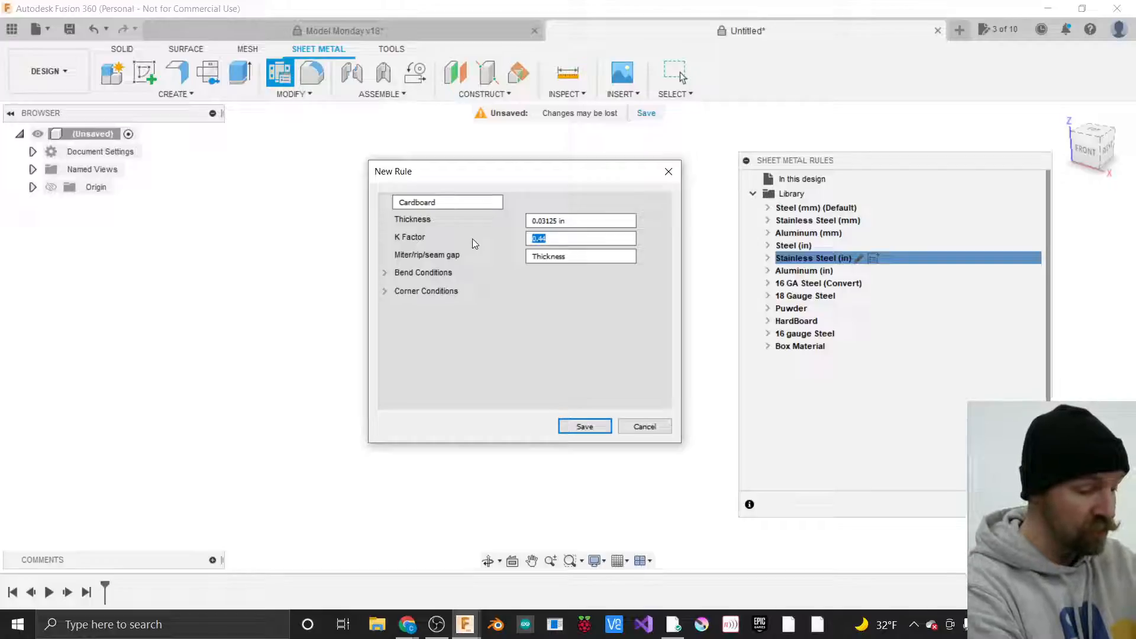
{"action": "type", "text": "1"}
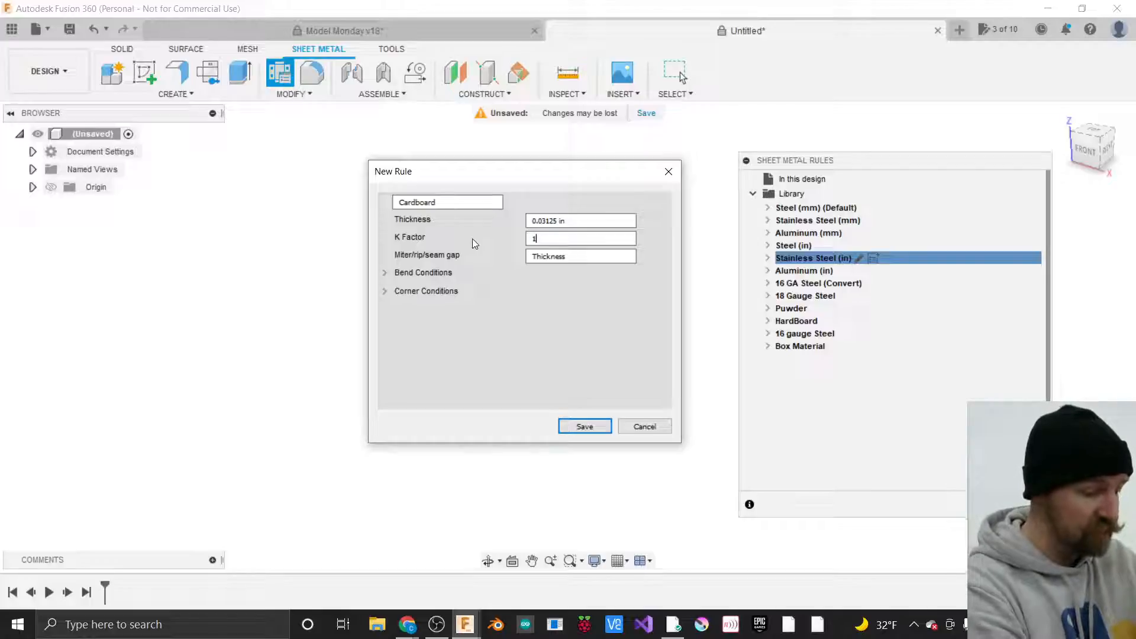
{"action": "type", "text": "64"}
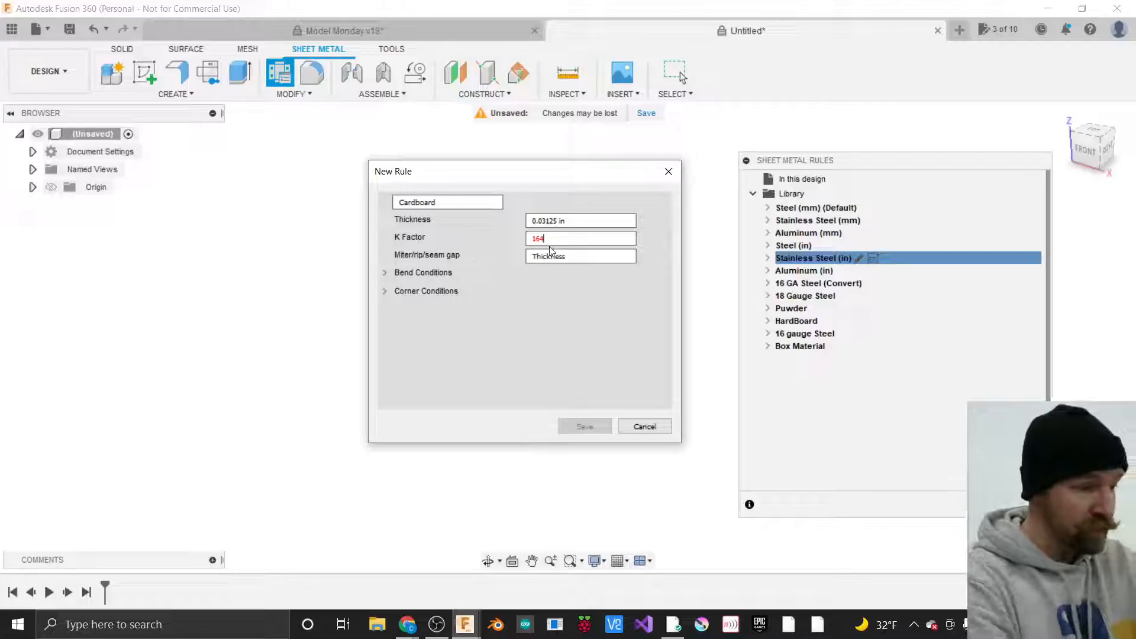
{"action": "left_click_drag", "start_coordinate": [551, 239], "coordinate": [525, 240]}
{"action": "type", "text": ".03125"}
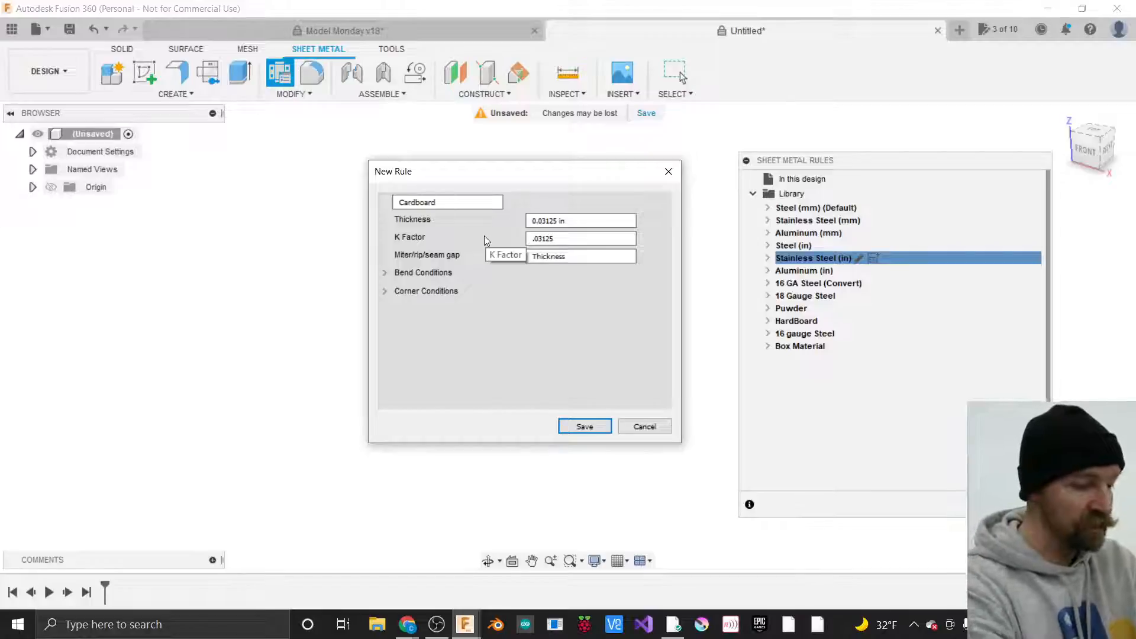
{"action": "type", "text": "2"}
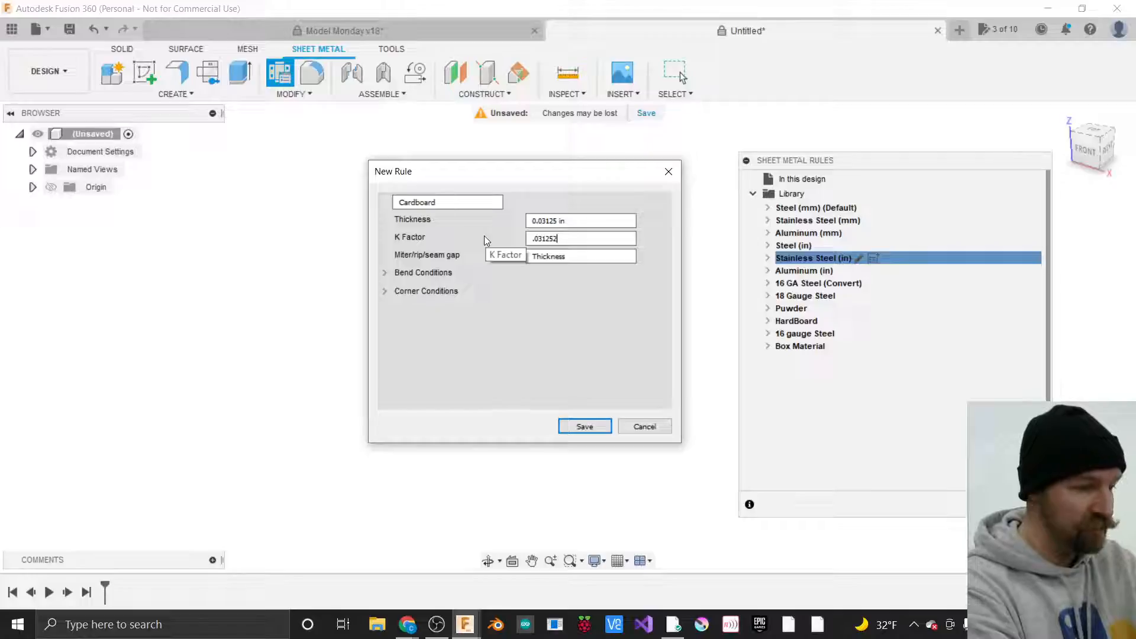
{"action": "key", "text": "BackSpace"}
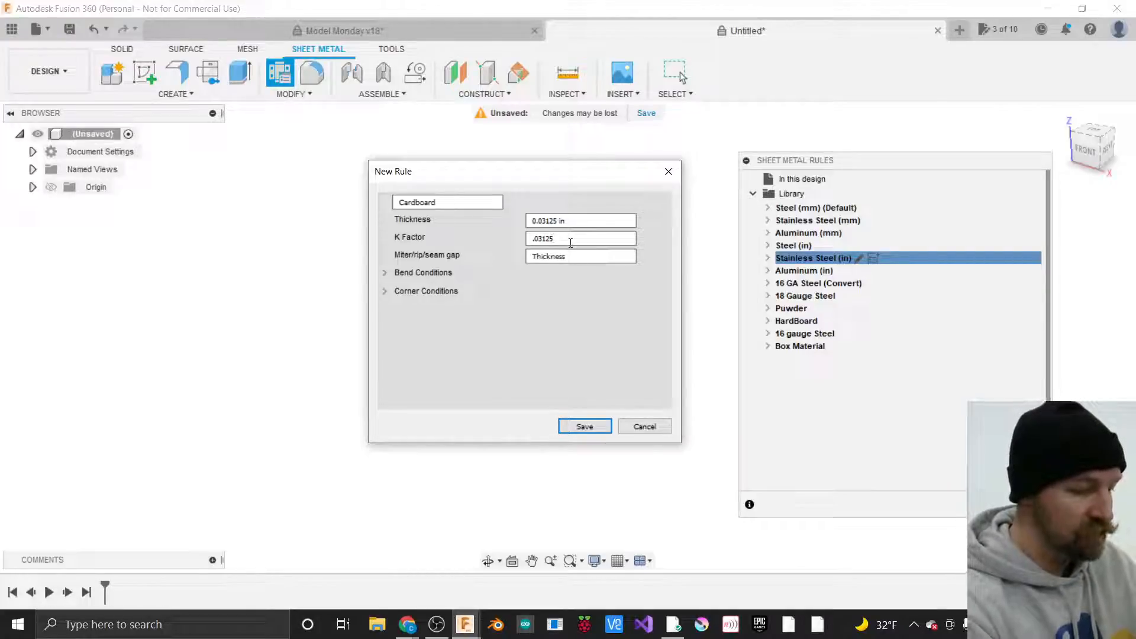
{"action": "key", "text": "BackSpace"}
{"action": "key", "text": "BackSpace"}
{"action": "key", "text": "BackSpace"}
{"action": "key", "text": "BackSpace"}
{"action": "key", "text": "BackSpace"}
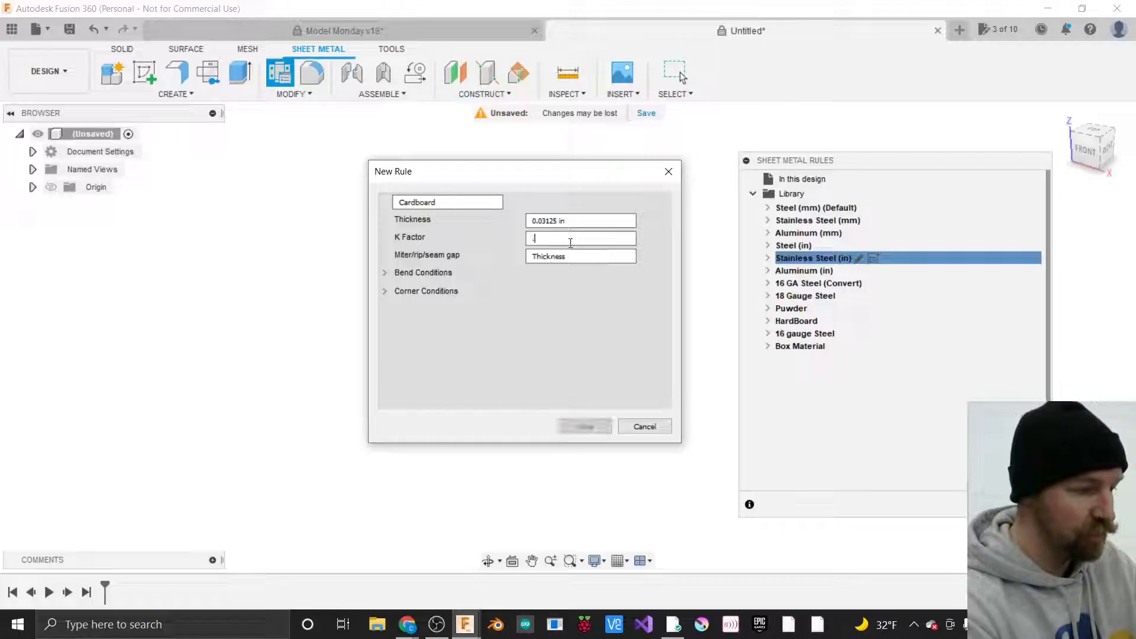
{"action": "key", "text": "BackSpace"}
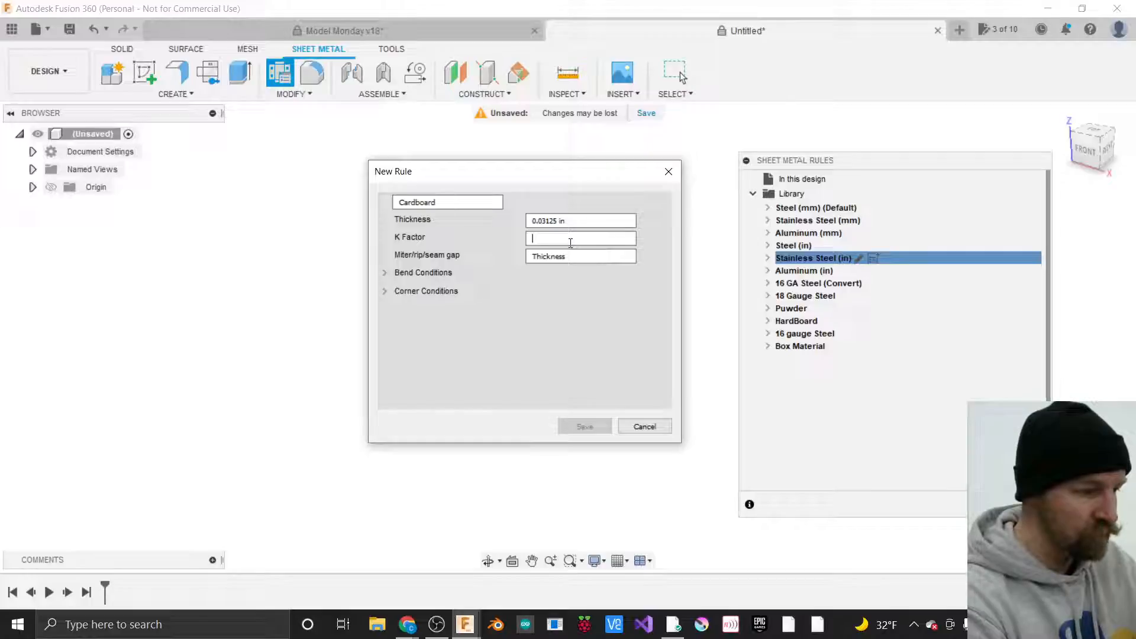
Set the Cardboard rule's K Factor to .015625 and its miter/rip/seam gap to .03125.
{"action": "type", "text": ".017"}
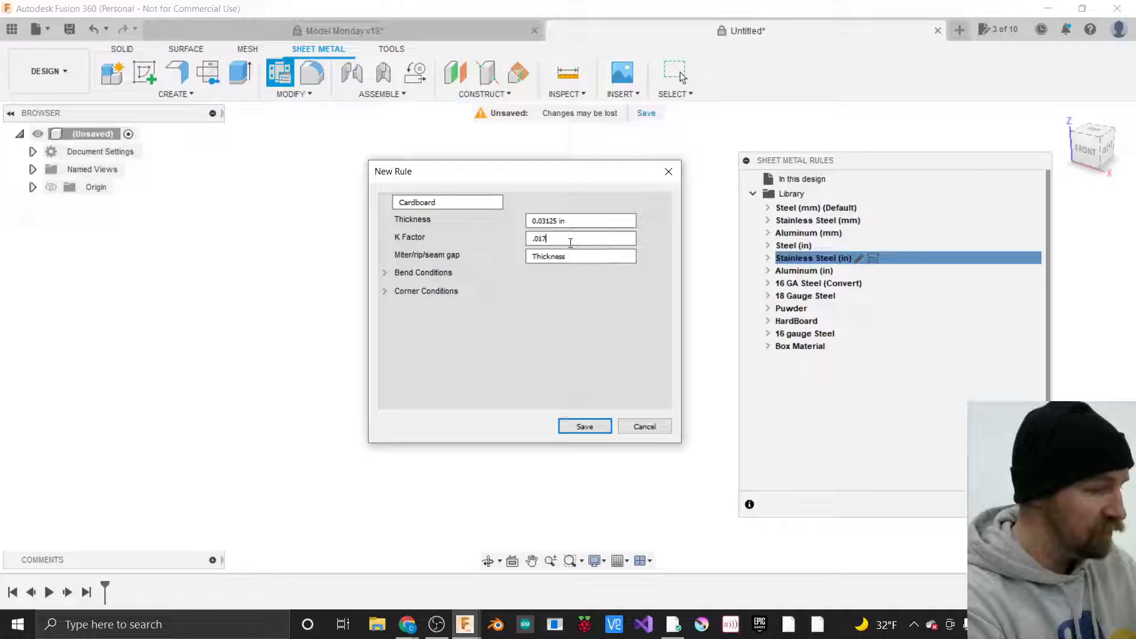
{"action": "key", "text": "BackSpace"}
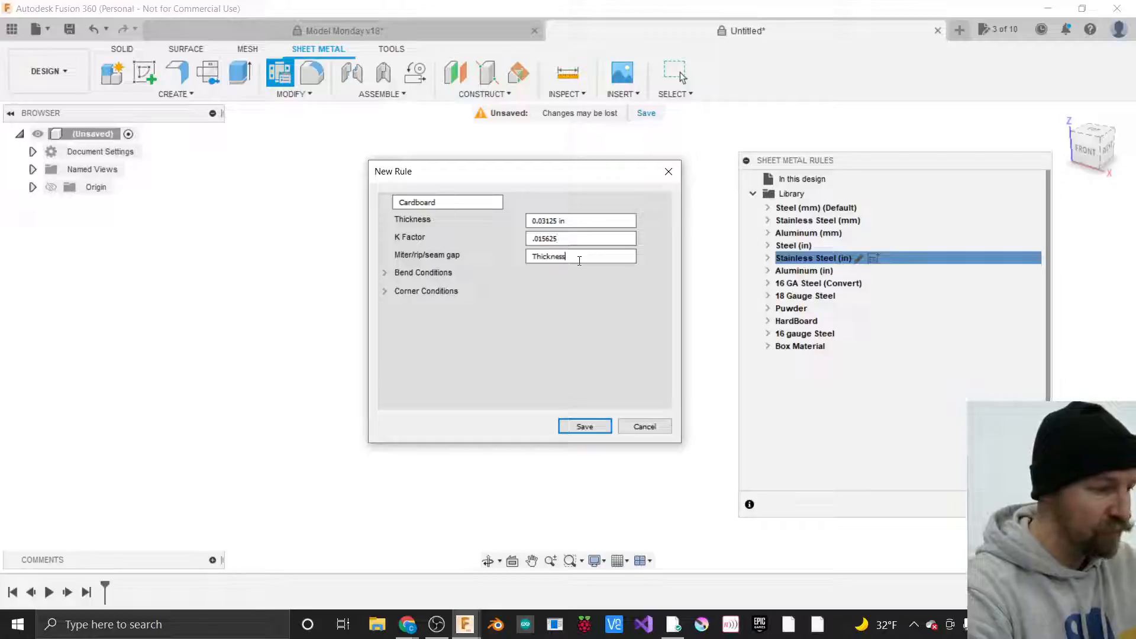
{"action": "left_click_drag", "start_coordinate": [564, 256], "coordinate": [513, 255]}
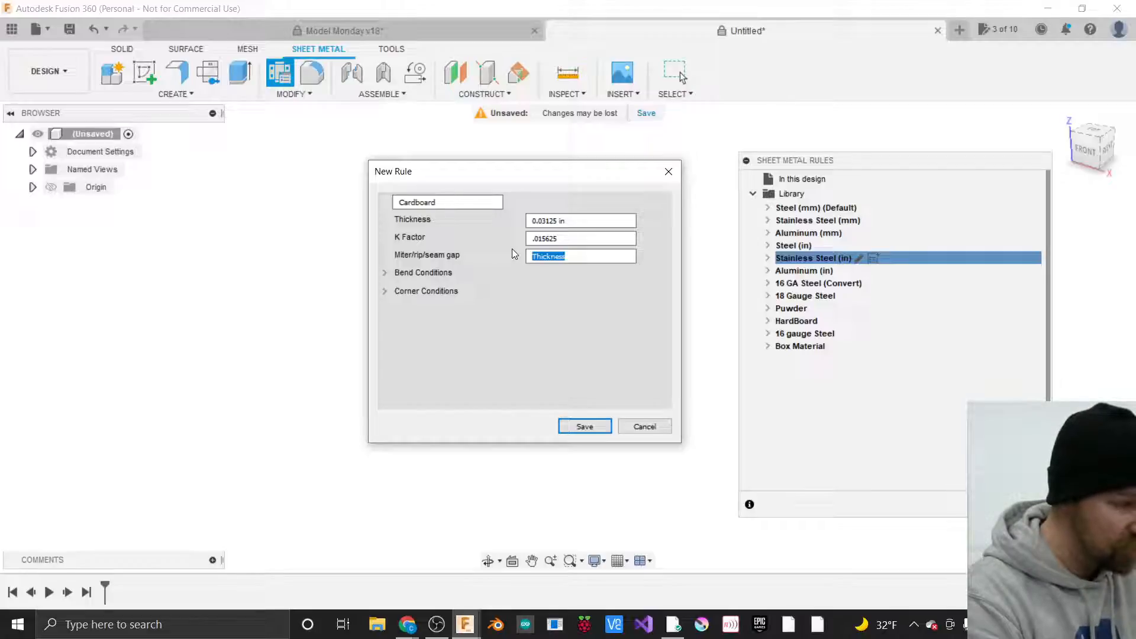
{"action": "type", "text": ".03125"}
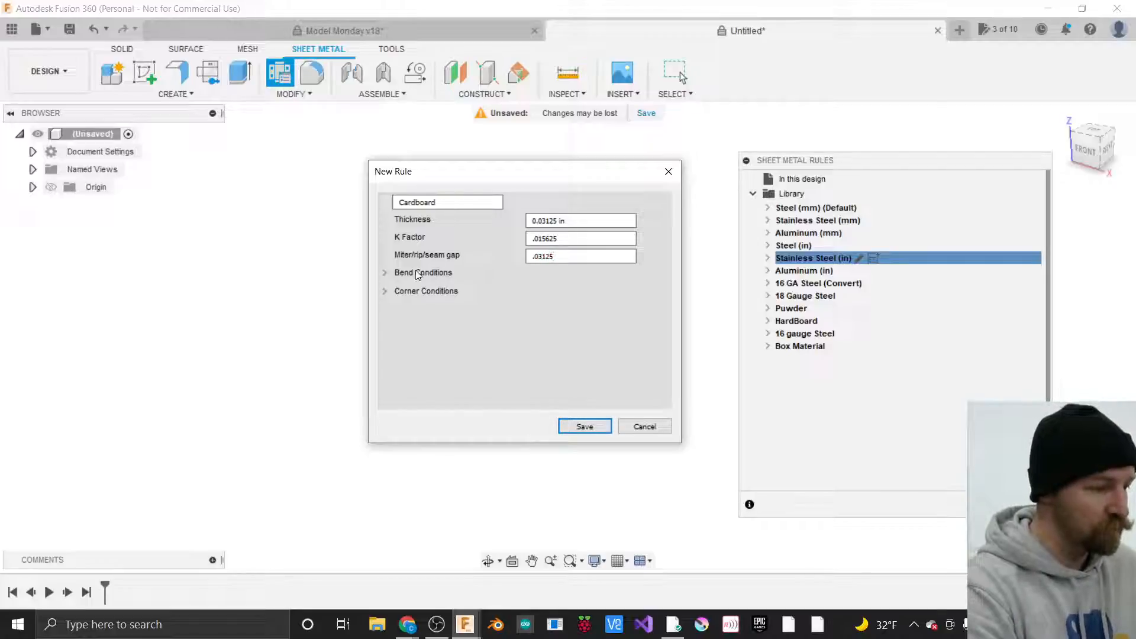
Set the Cardboard rule's miter/rip/seam gap to Thickness.
{"action": "left_click", "coordinate": [384, 273]}
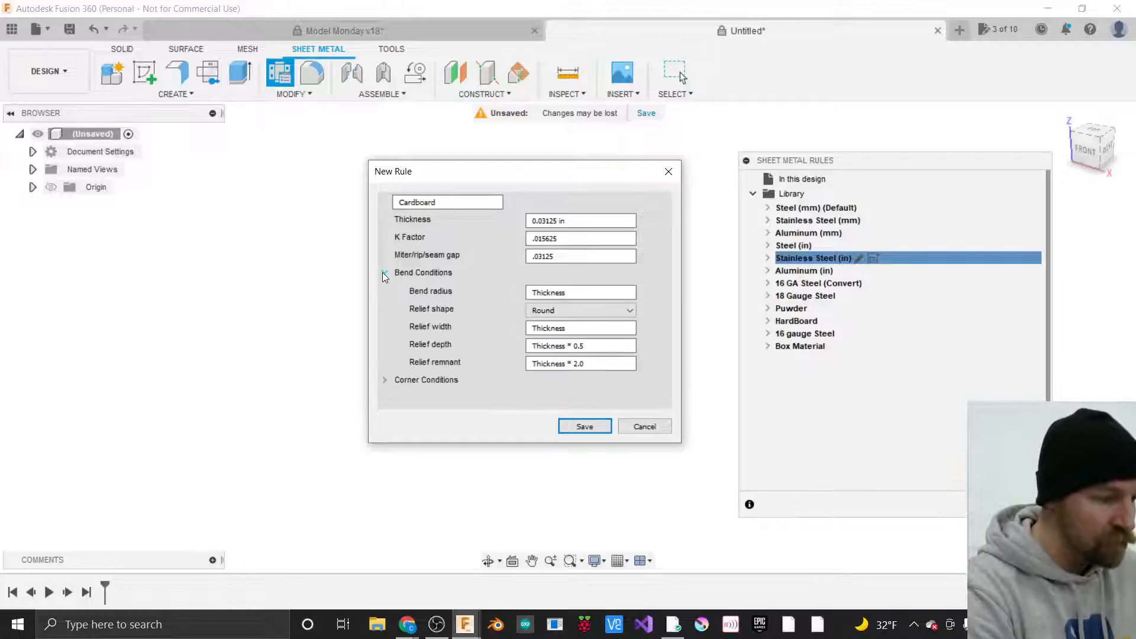
{"action": "left_click", "coordinate": [384, 273]}
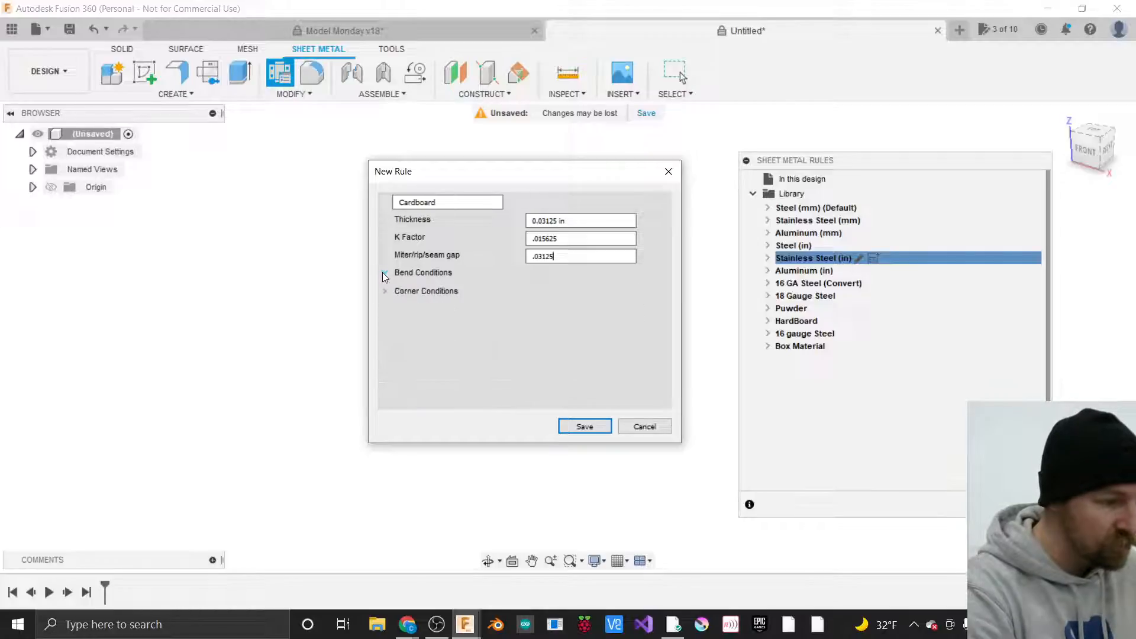
{"action": "double_click", "coordinate": [561, 257]}
{"action": "type", "text": "Thic"}
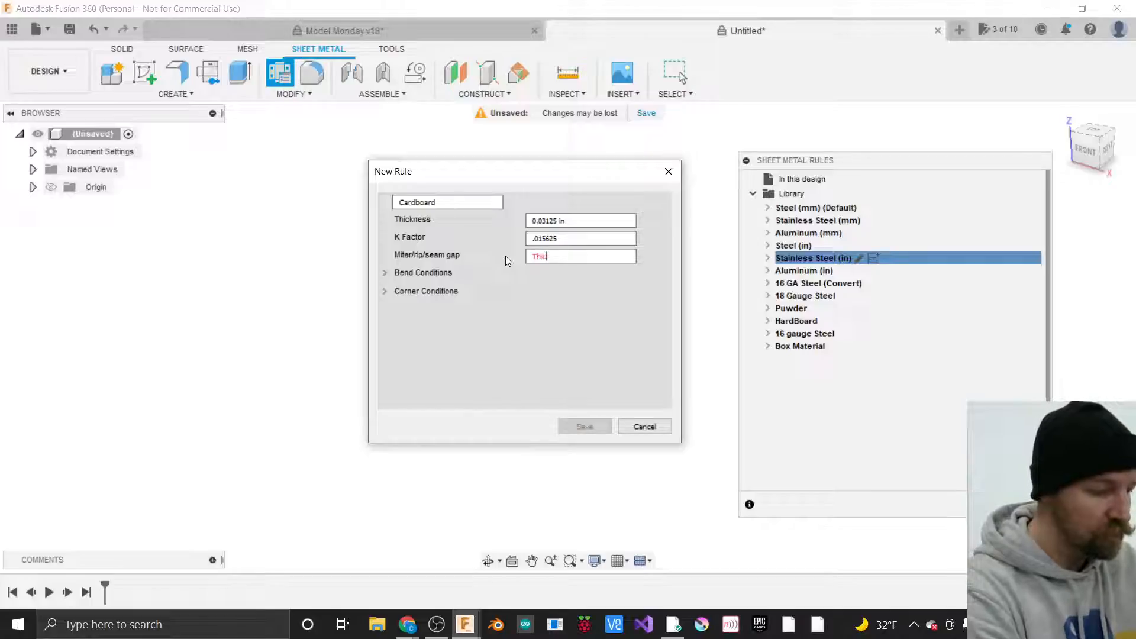
{"action": "type", "text": "kness"}
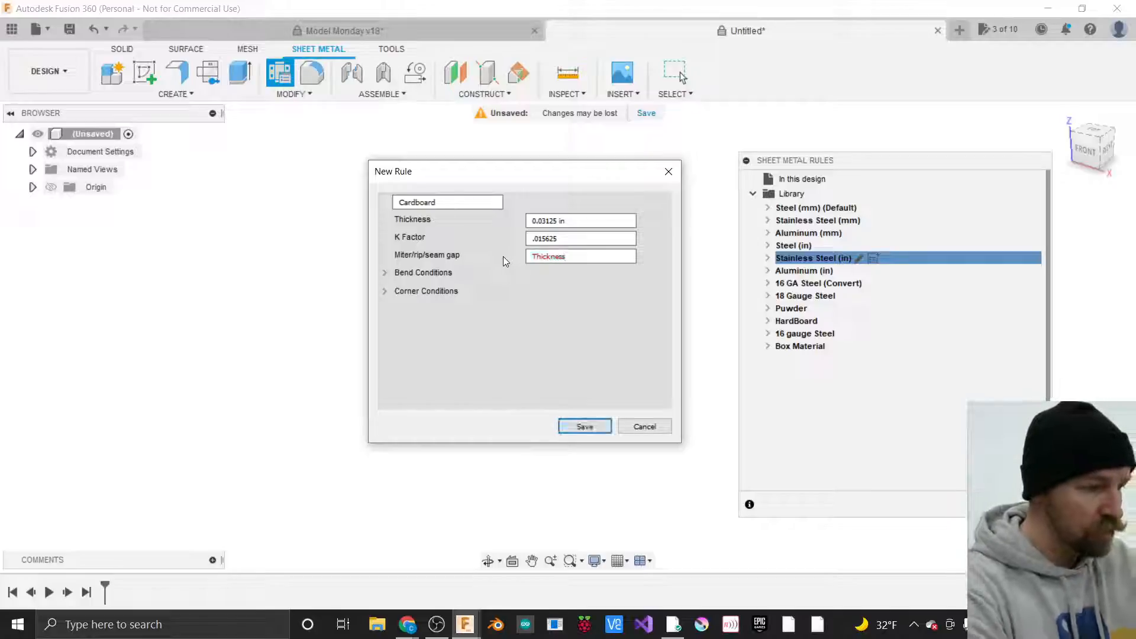
{"action": "double_click", "coordinate": [545, 257]}
{"action": "left_click", "coordinate": [566, 258]}
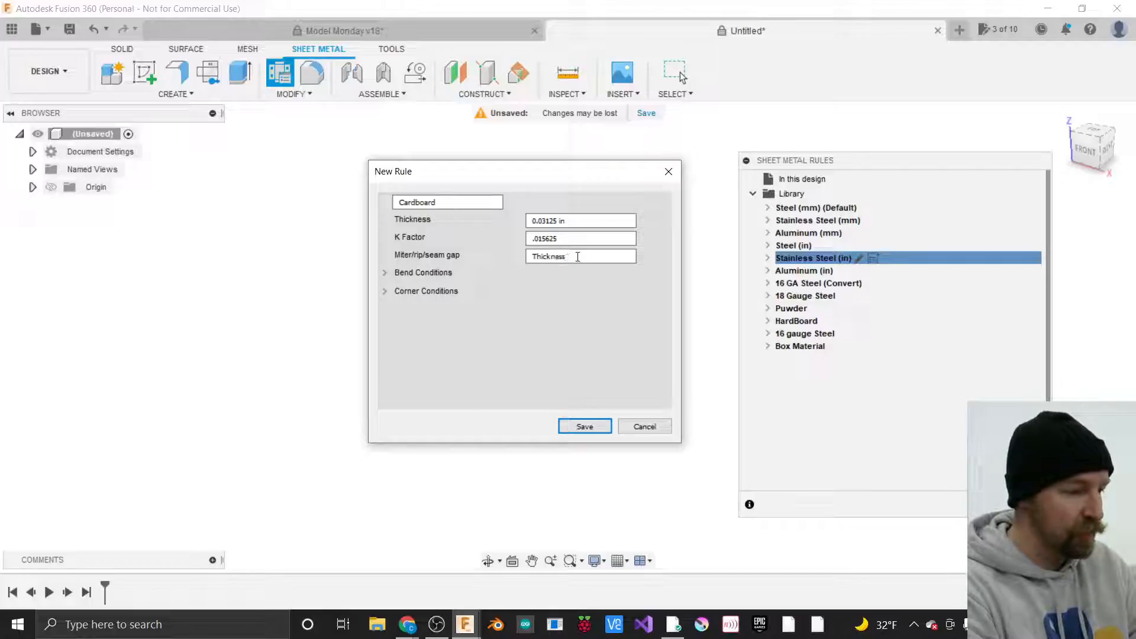
{"action": "double_click", "coordinate": [545, 259]}
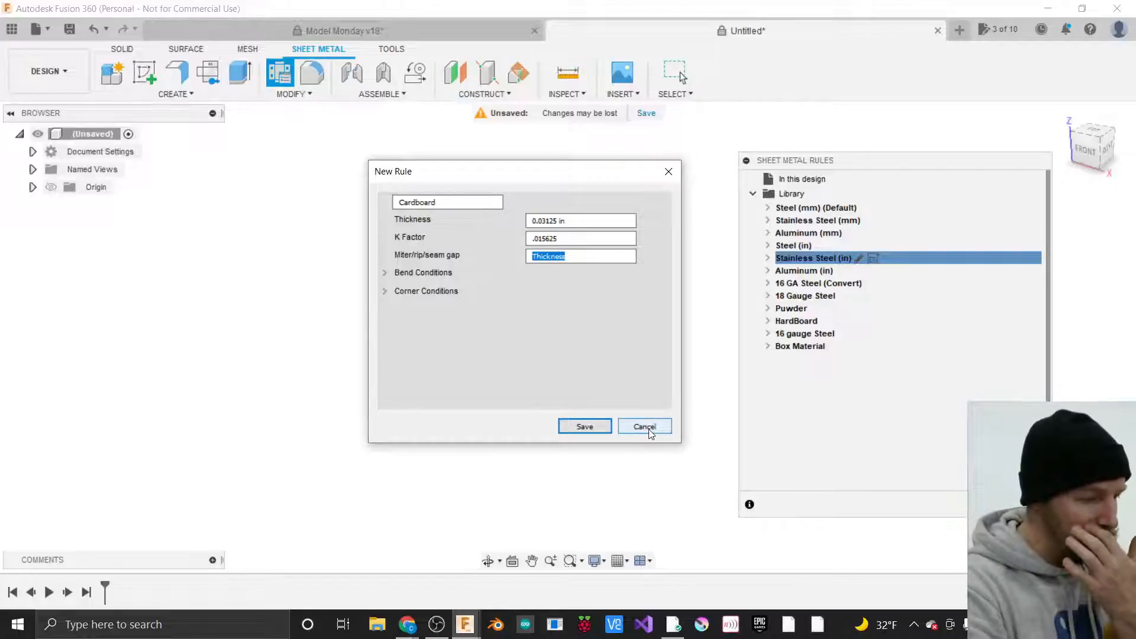
Save the new Cardboard rule to the library and close the sheet metal rules.
{"action": "left_click", "coordinate": [588, 426]}
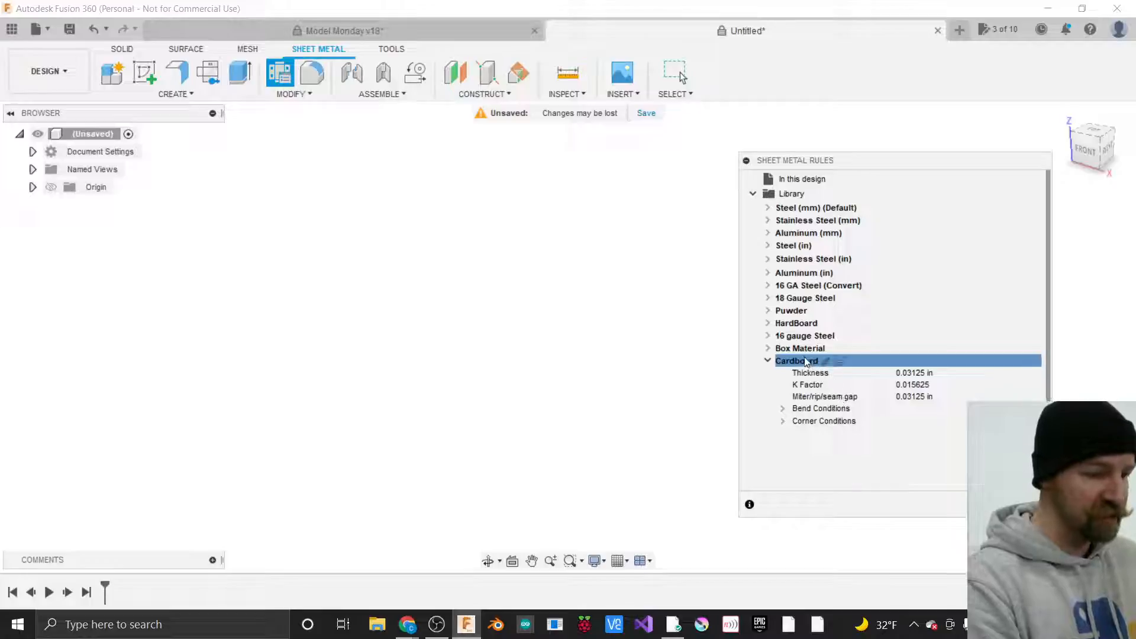
{"action": "left_click", "coordinate": [825, 360]}
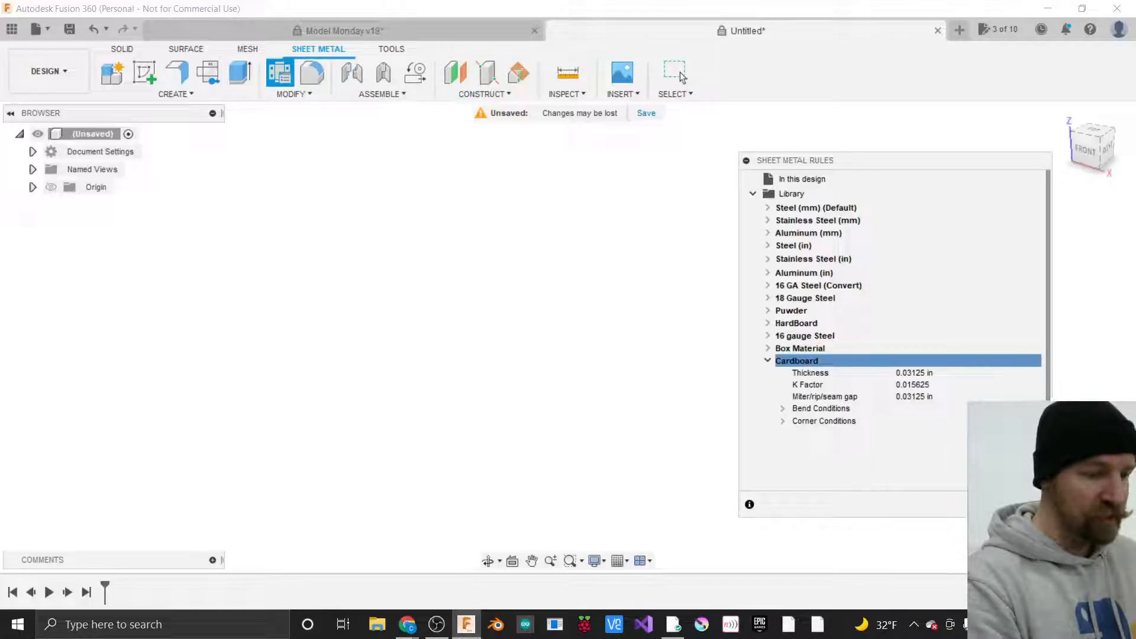
{"action": "left_click", "coordinate": [683, 76]}
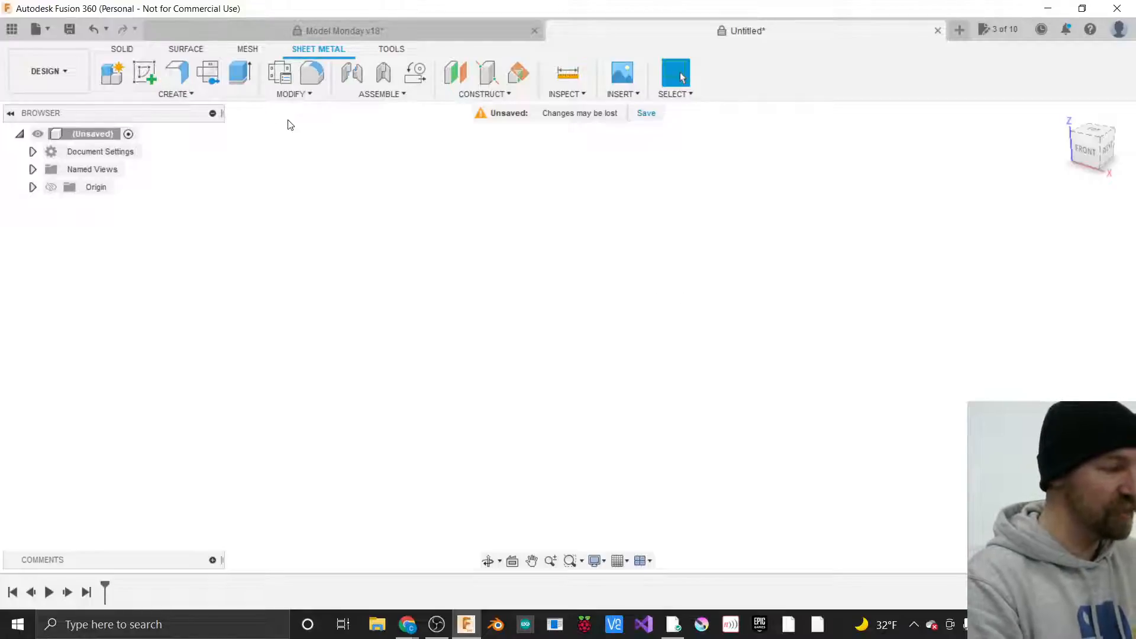
Create a sketch on the front (XZ) origin plane.
{"action": "left_click", "coordinate": [174, 94]}
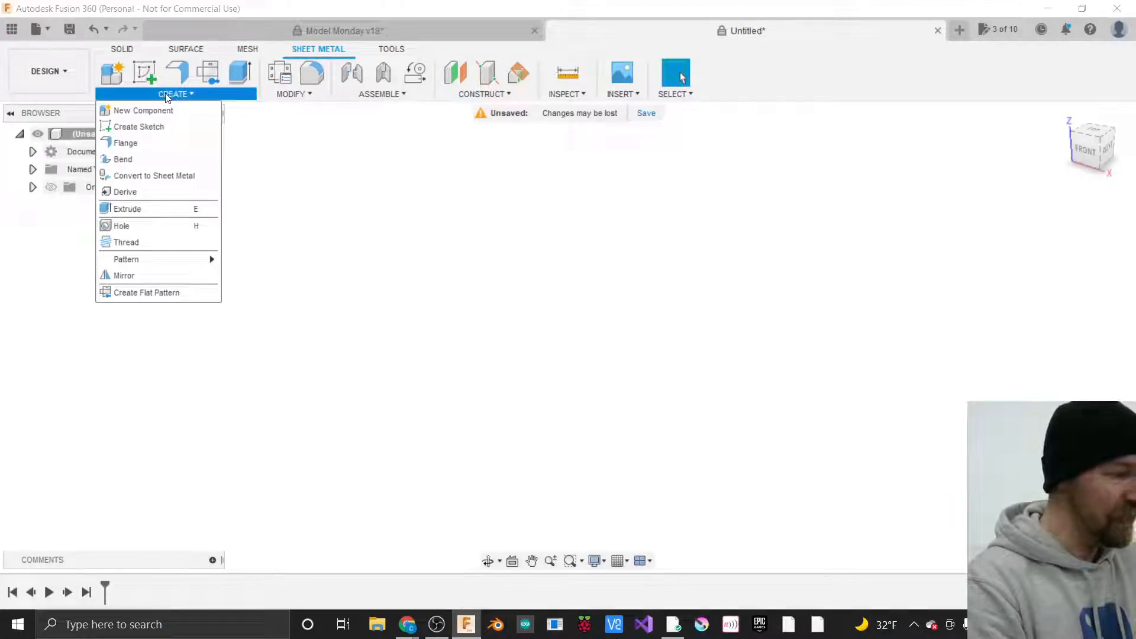
{"action": "left_click", "coordinate": [155, 127]}
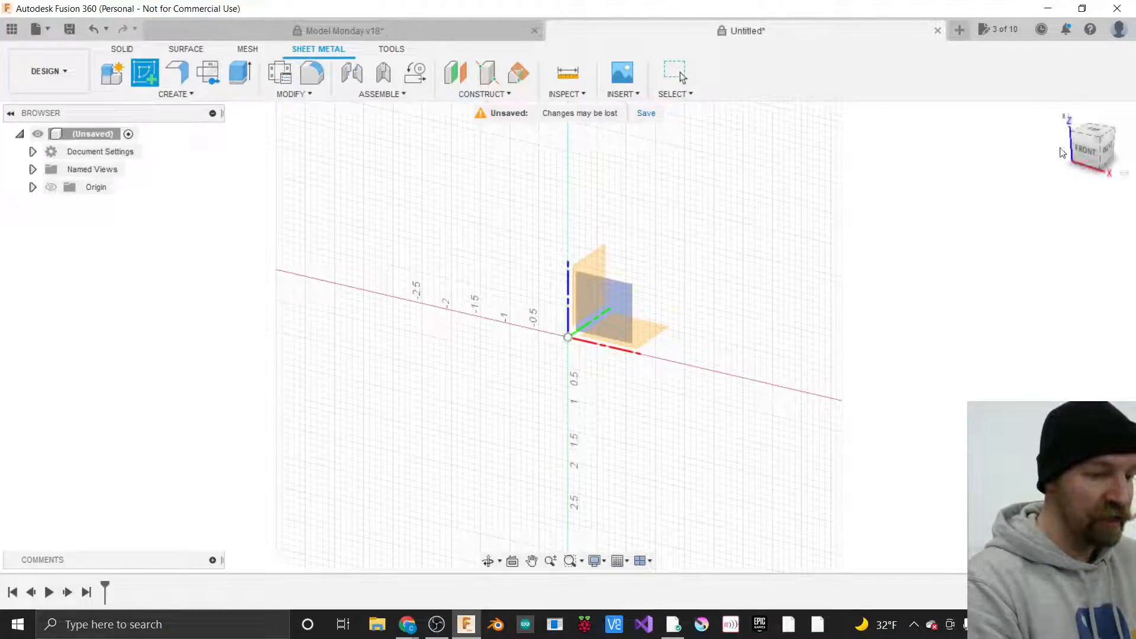
{"action": "left_click", "coordinate": [1085, 144]}
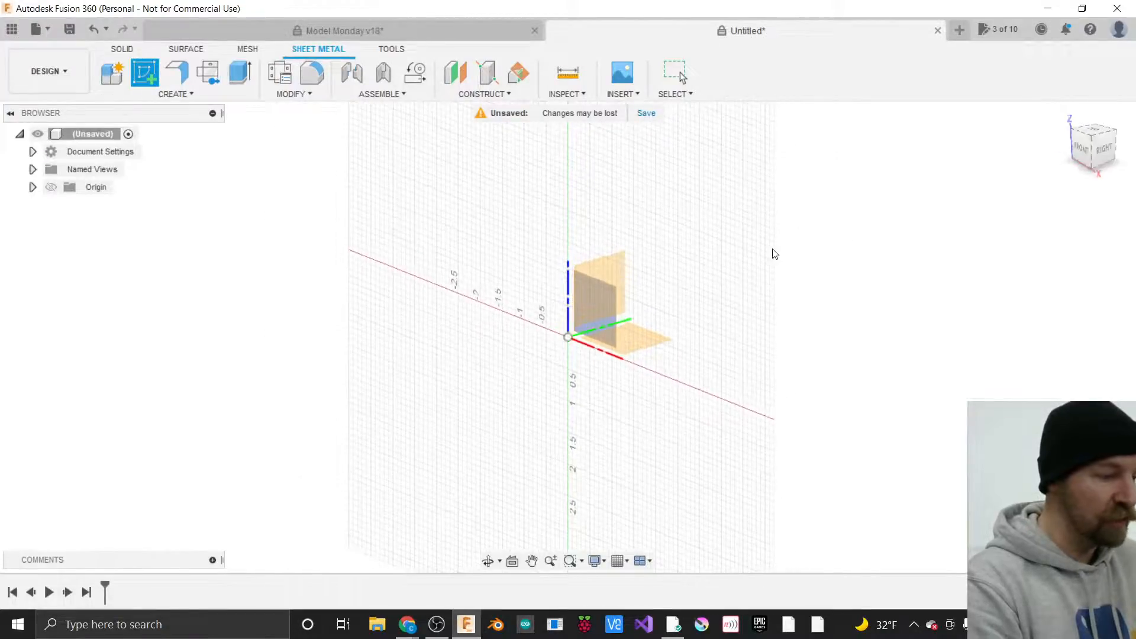
{"action": "left_click", "coordinate": [595, 303]}
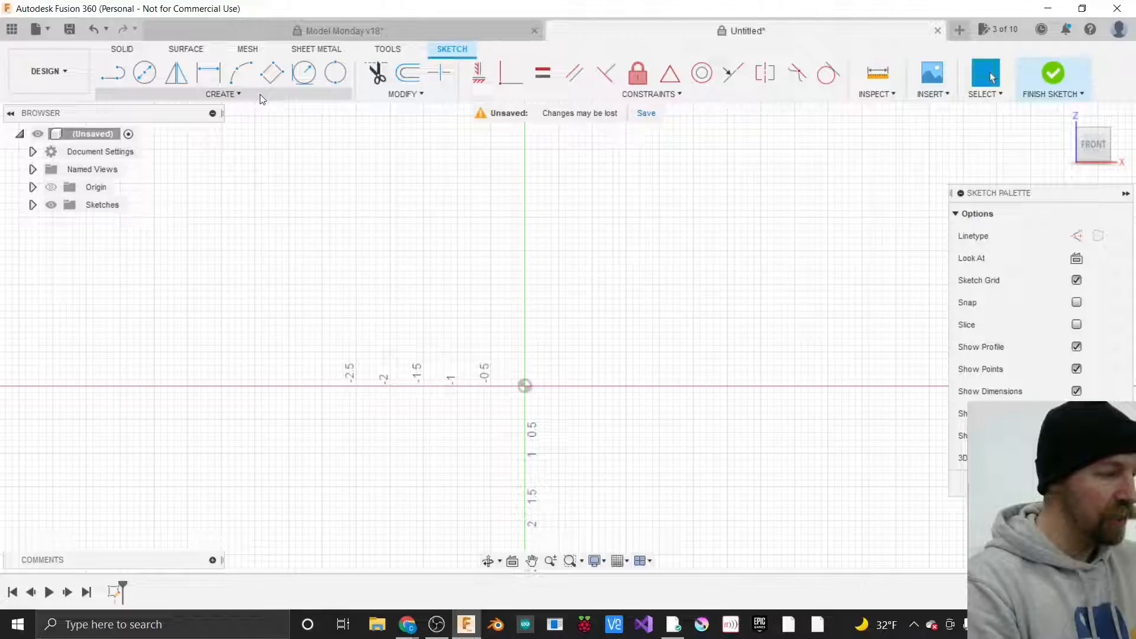
{"action": "left_click", "coordinate": [243, 93]}
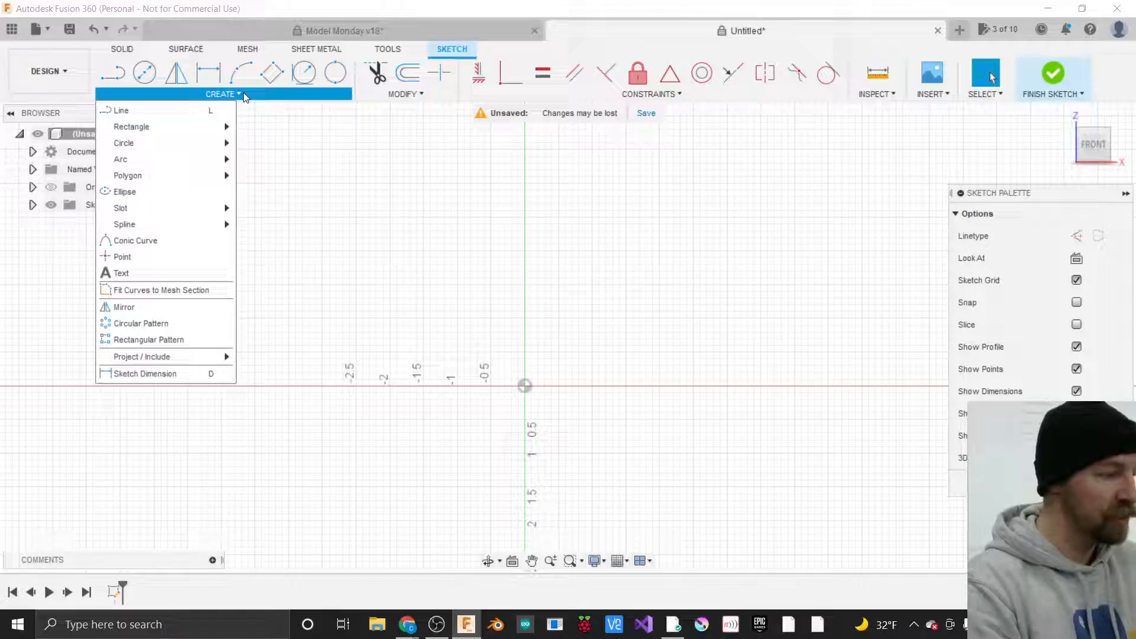
{"action": "mouse_move", "coordinate": [176, 125]}
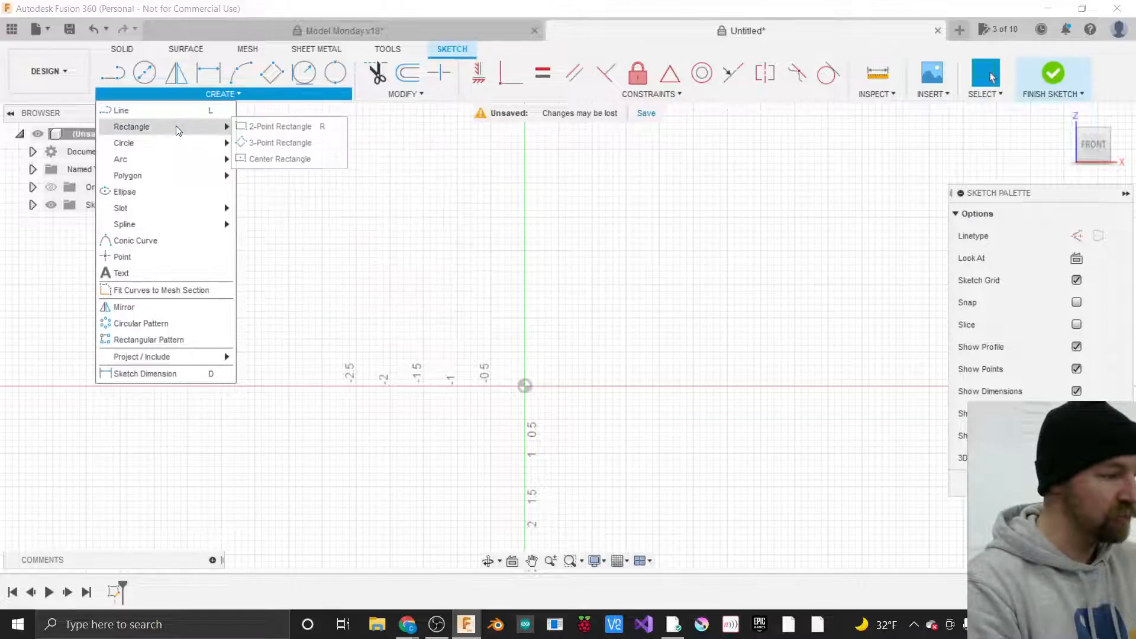
{"action": "left_click", "coordinate": [275, 126]}
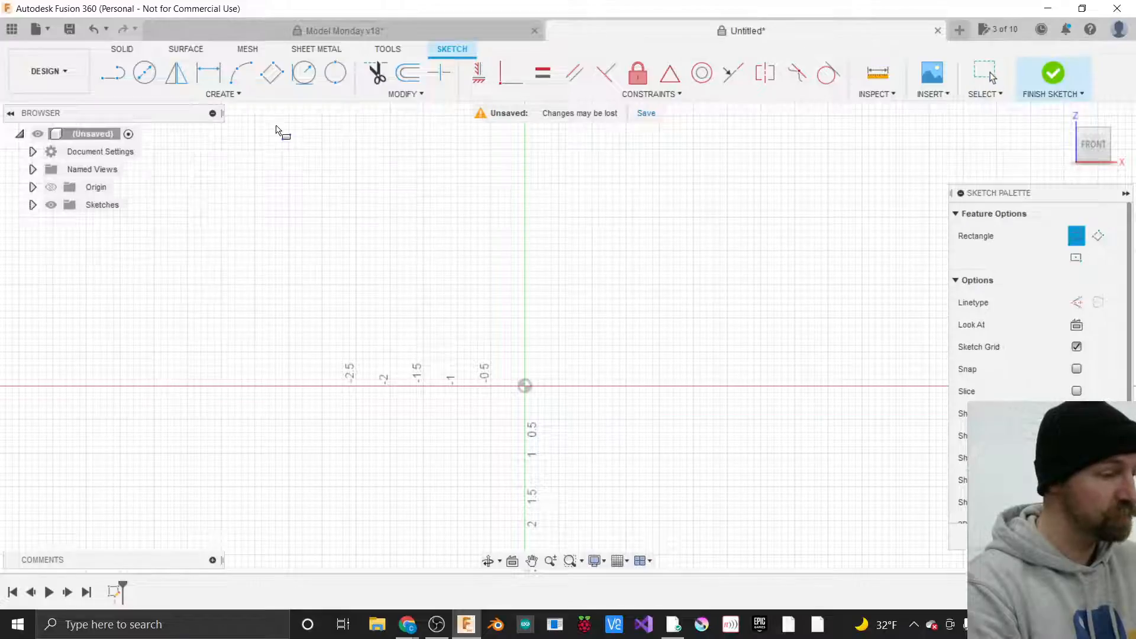
{"action": "scroll", "coordinate": [216, 454], "scroll_direction": "down", "scroll_amount": 1}
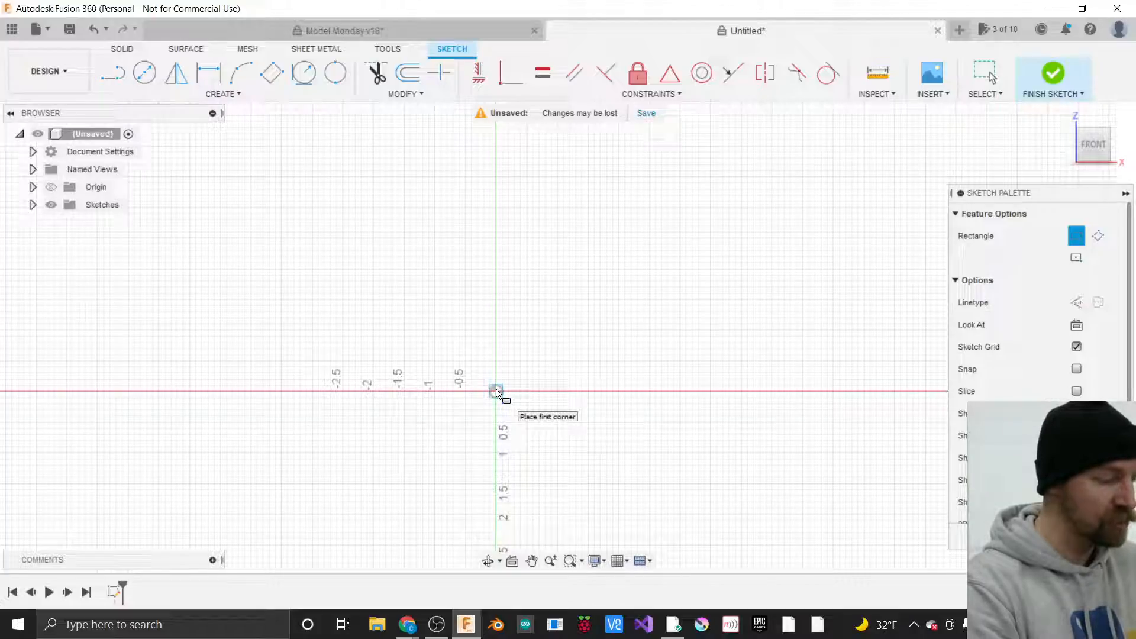
{"action": "left_click", "coordinate": [496, 391]}
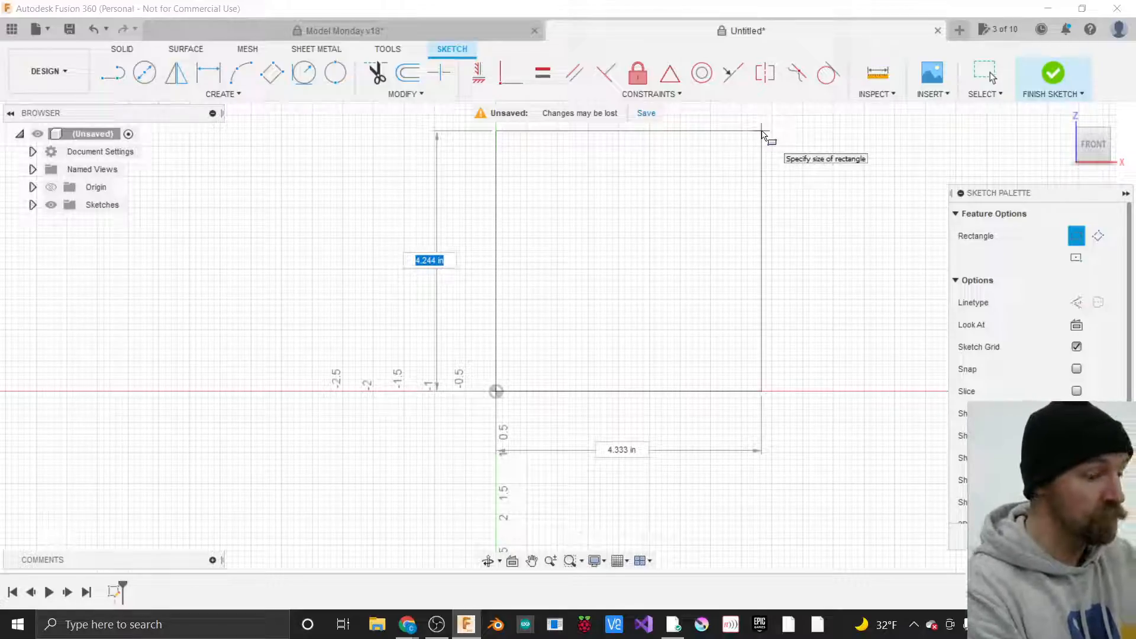
{"action": "type", "text": "5"}
{"action": "key", "text": "Tab"}
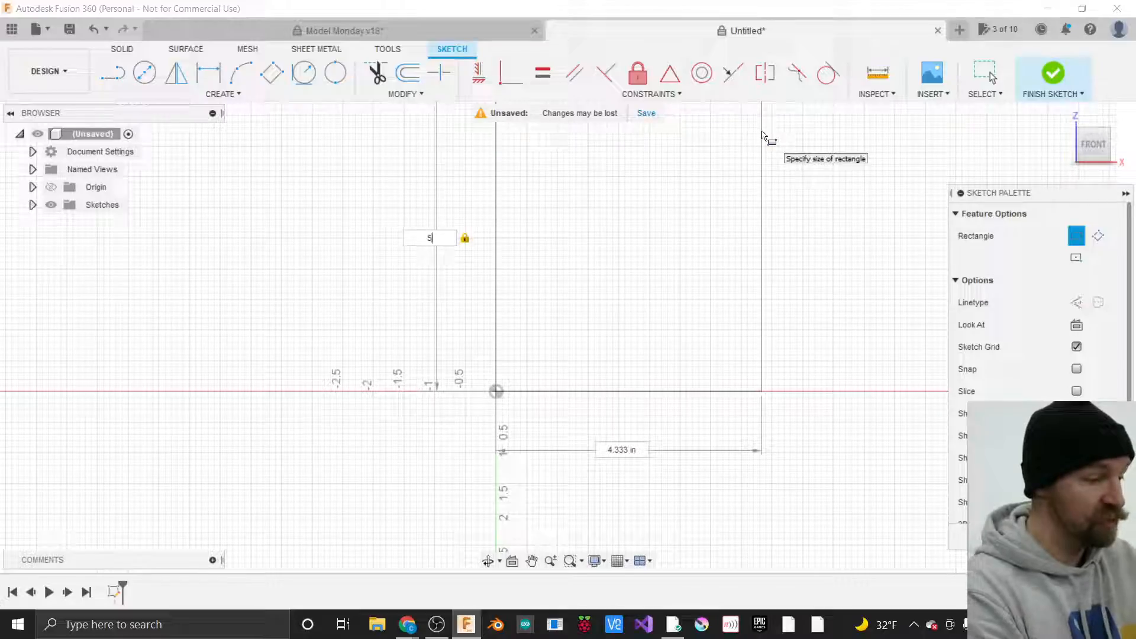
{"action": "key", "text": "Tab"}
{"action": "type", "text": "4"}
{"action": "key", "text": "Tab"}
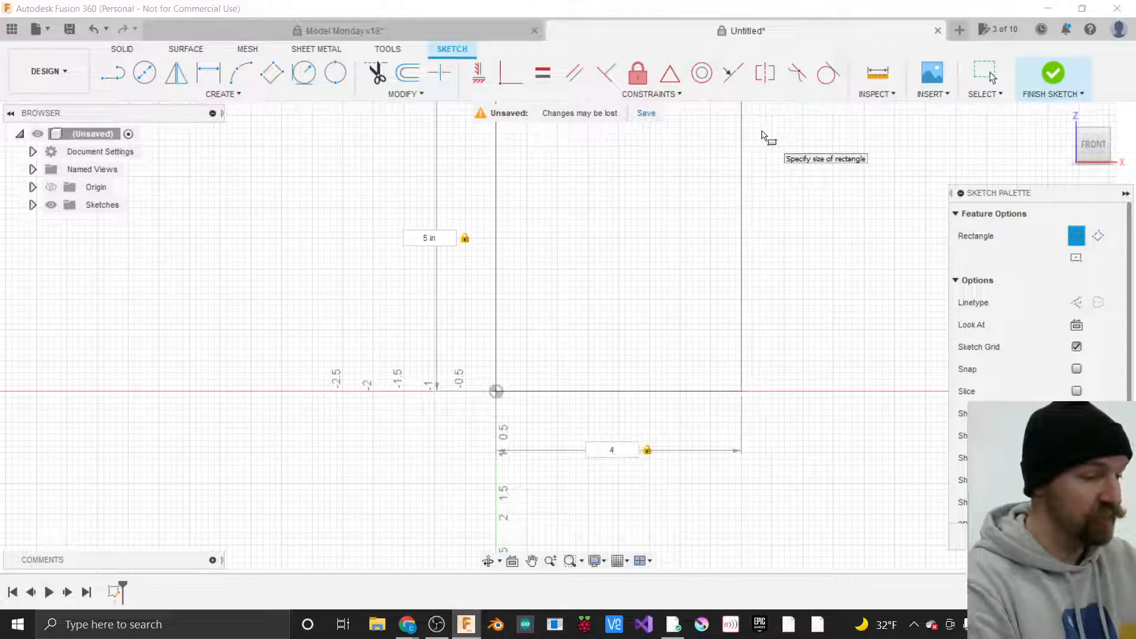
{"action": "scroll", "coordinate": [436, 521], "scroll_direction": "down", "scroll_amount": 2}
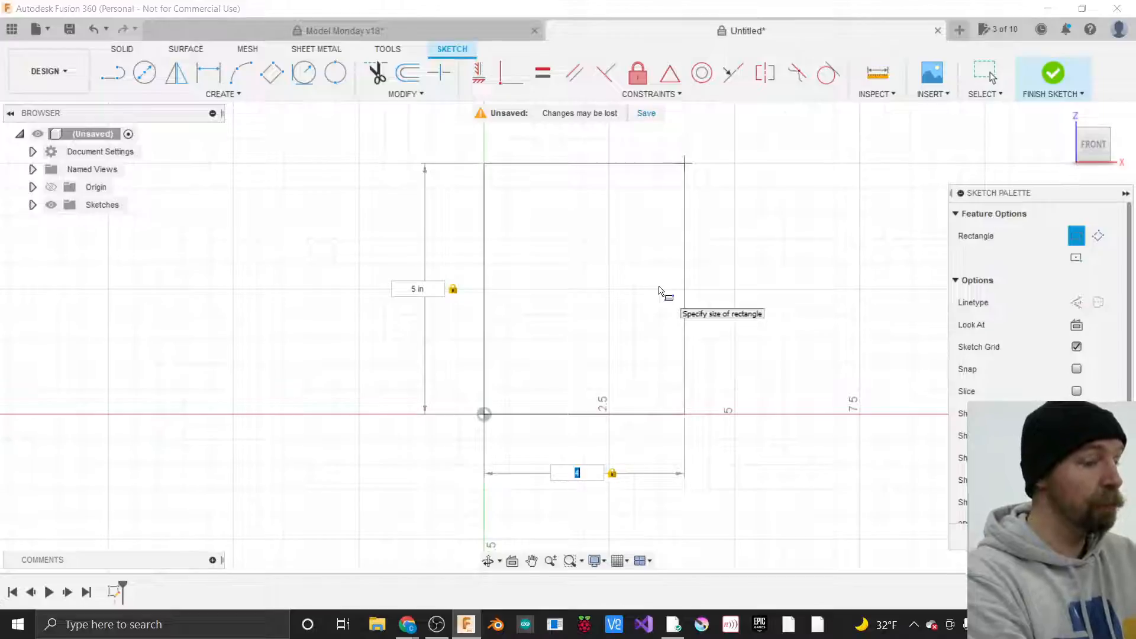
{"action": "key", "text": "Escape"}
{"action": "key", "text": "Escape"}
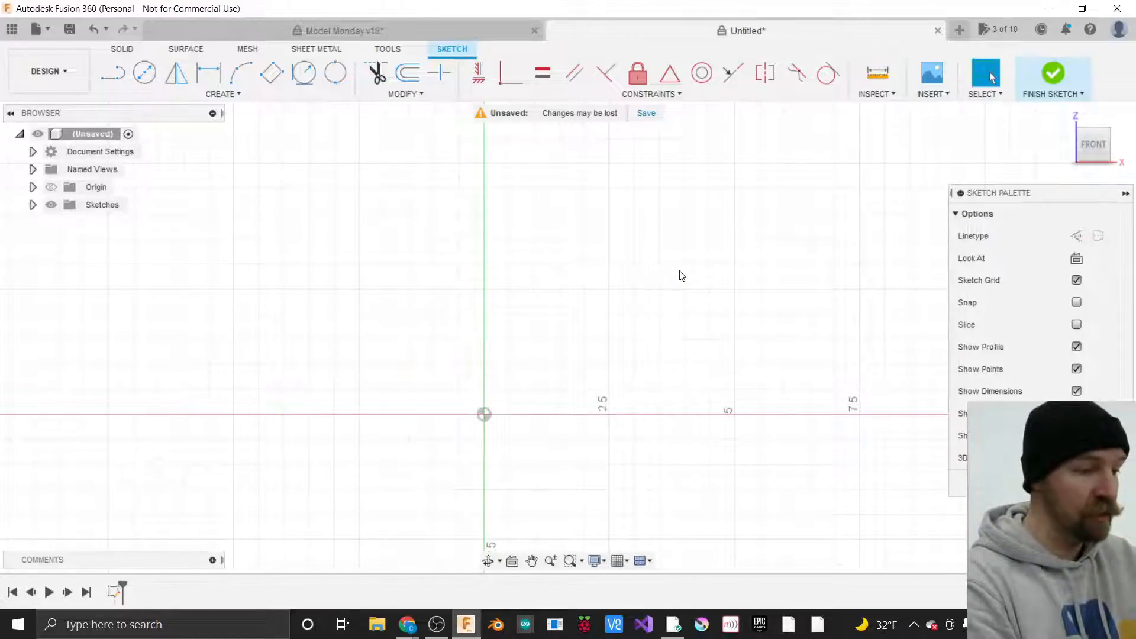
Finish the empty sketch and start a new sketch on the same front (XZ) origin plane.
{"action": "left_click", "coordinate": [1054, 70]}
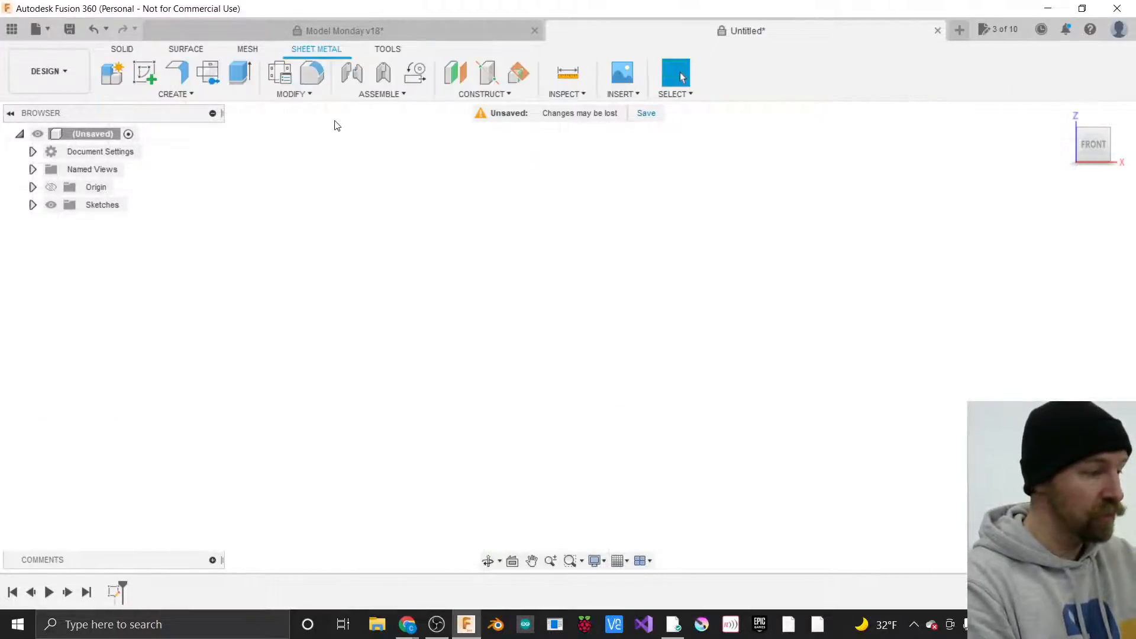
{"action": "left_click", "coordinate": [178, 93]}
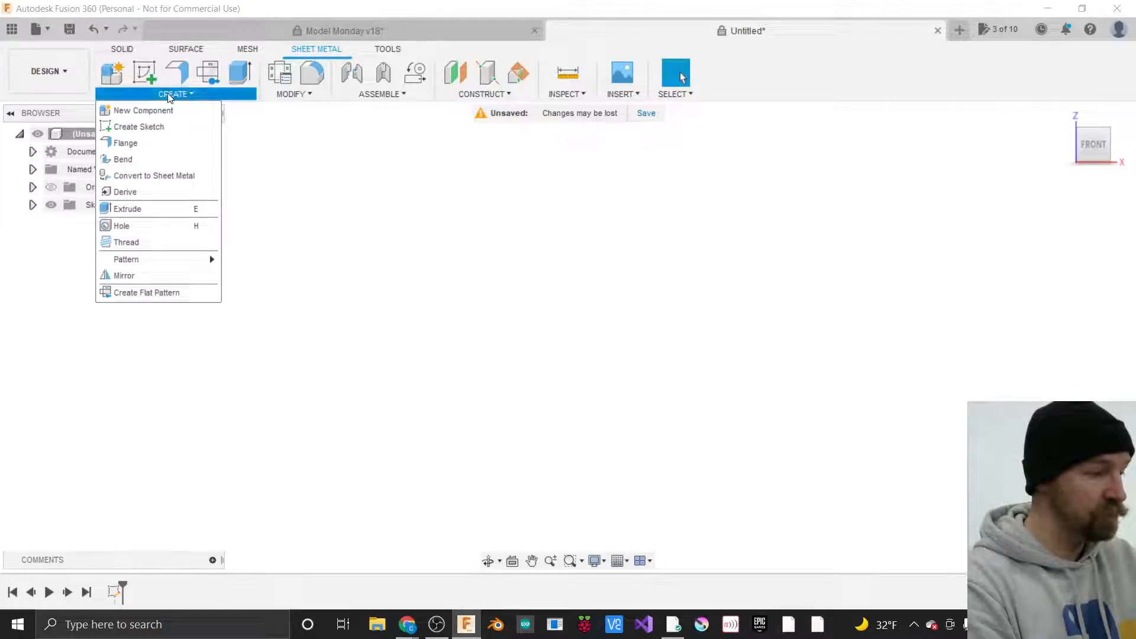
{"action": "left_click", "coordinate": [150, 128]}
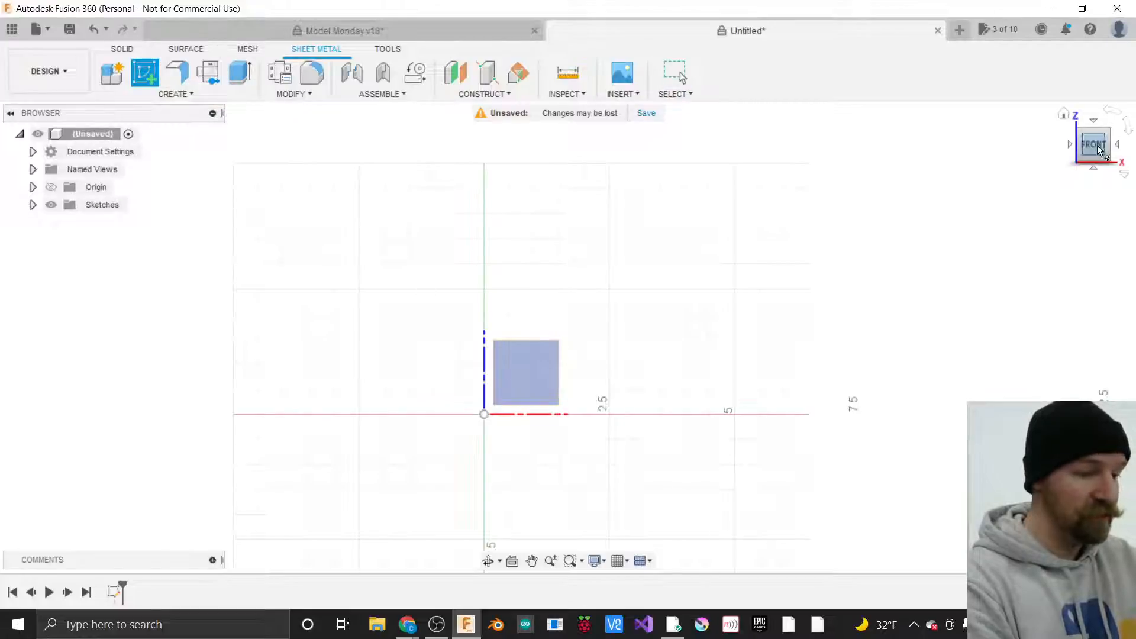
{"action": "left_click_drag", "start_coordinate": [1072, 157], "coordinate": [1046, 172]}
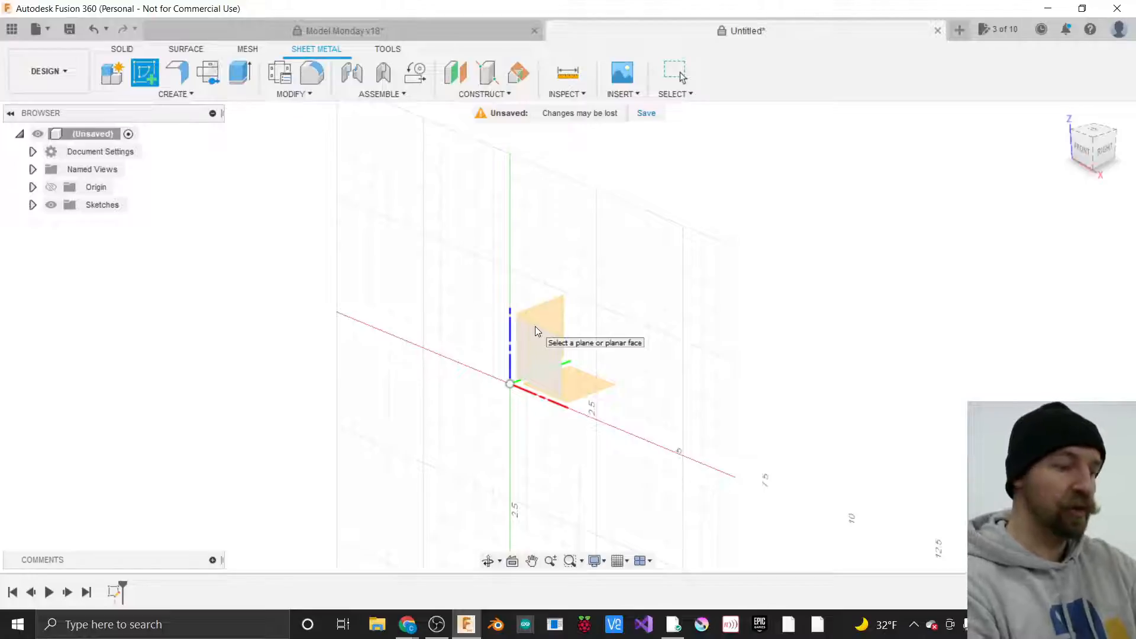
{"action": "left_click", "coordinate": [544, 348]}
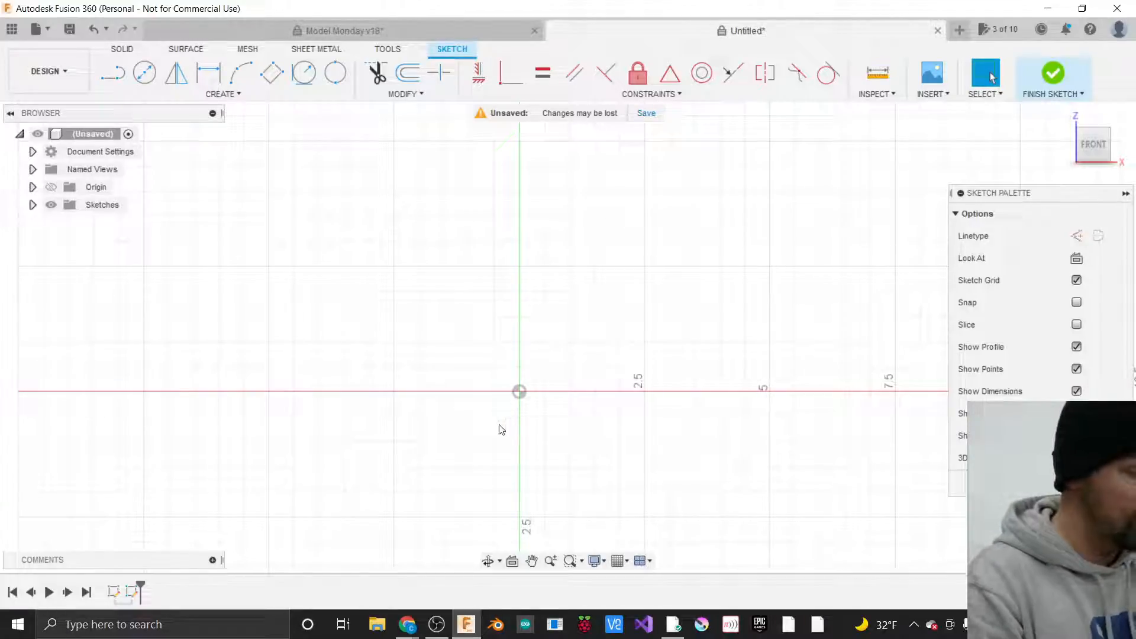
{"action": "scroll", "coordinate": [502, 430], "scroll_direction": "down", "scroll_amount": 2}
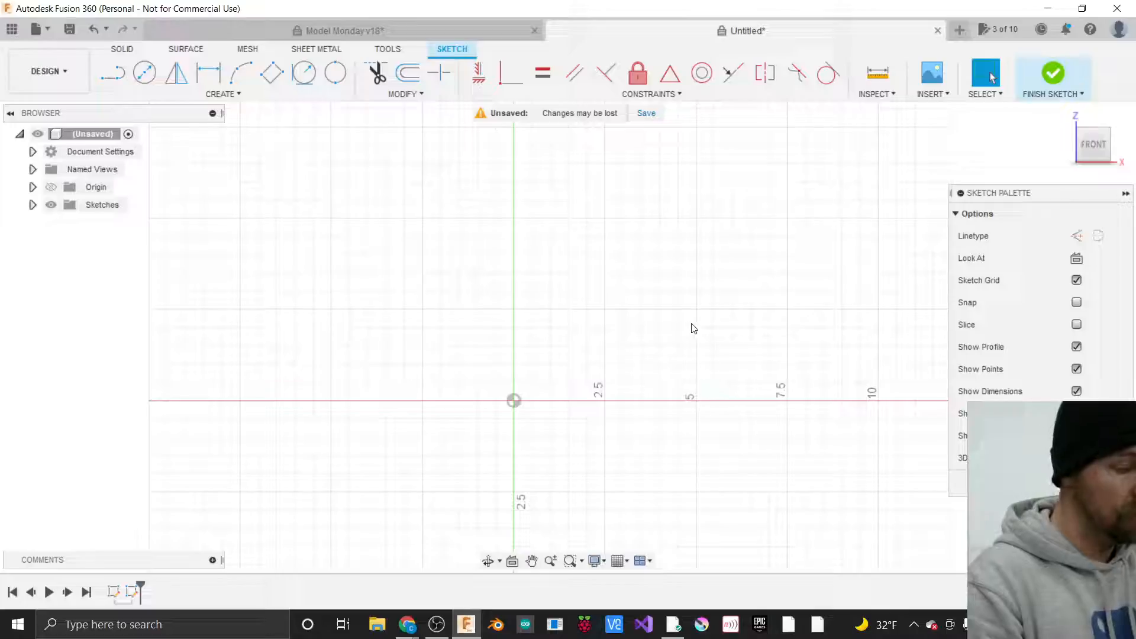
{"action": "scroll", "coordinate": [636, 478], "scroll_direction": "down", "scroll_amount": 1}
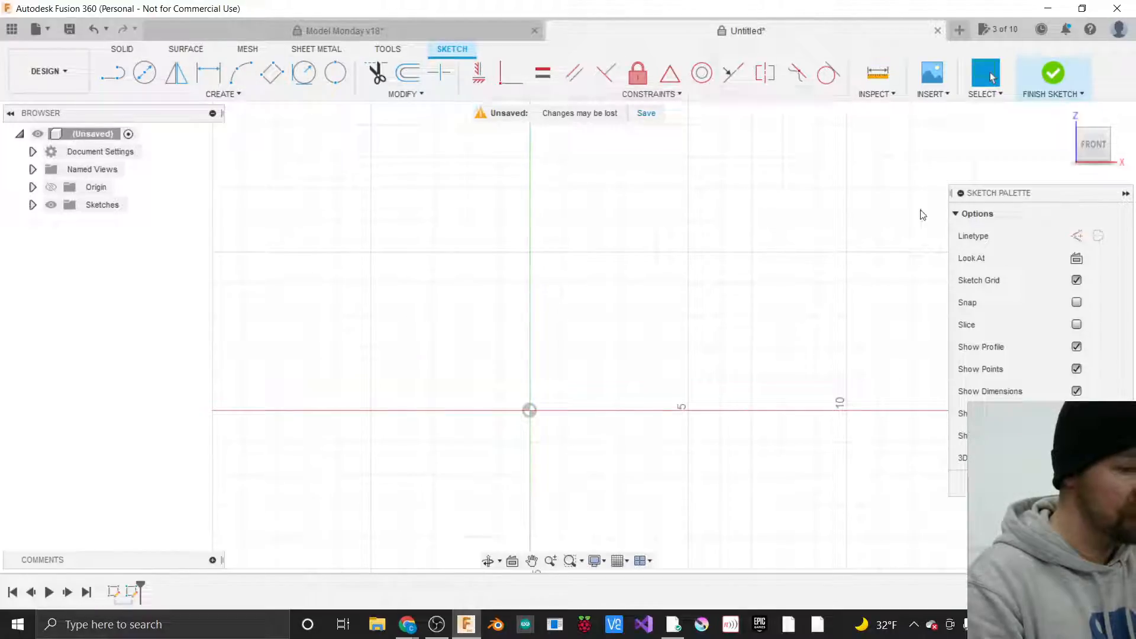
{"action": "mouse_move", "coordinate": [1012, 198]}
{"action": "left_mouse_down"}
{"action": "mouse_move", "coordinate": [778, 179]}
{"action": "mouse_move", "coordinate": [825, 195]}
{"action": "mouse_move", "coordinate": [798, 183]}
{"action": "mouse_move", "coordinate": [908, 185]}
{"action": "left_mouse_up"}
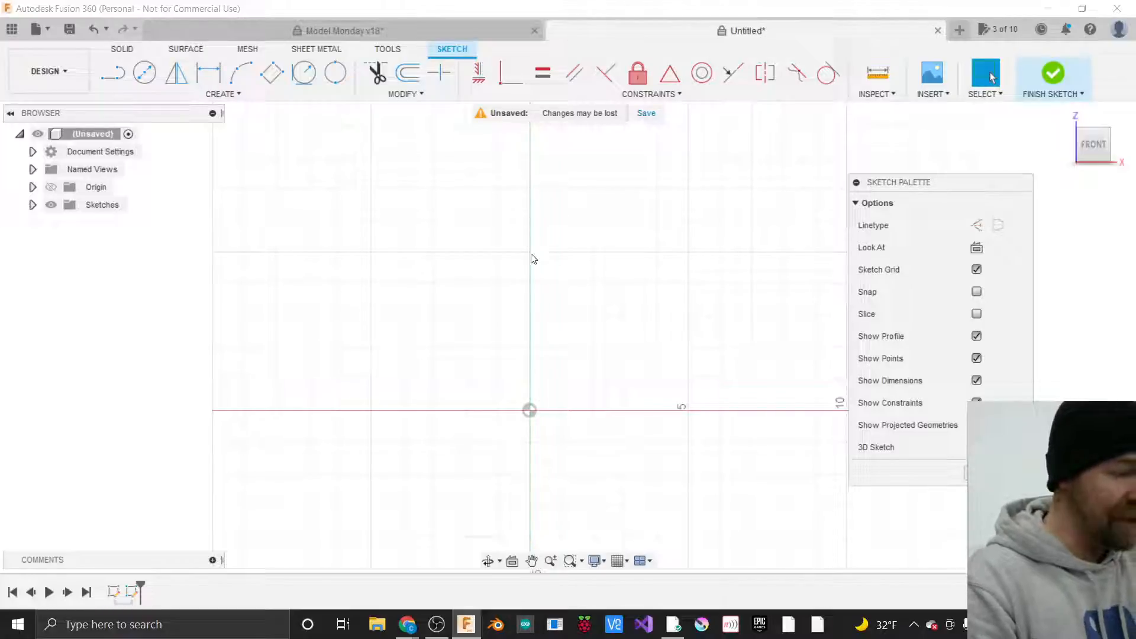
Start a two-point rectangle at the origin and set its vertical dimension to the Height parameter.
{"action": "left_click", "coordinate": [247, 95]}
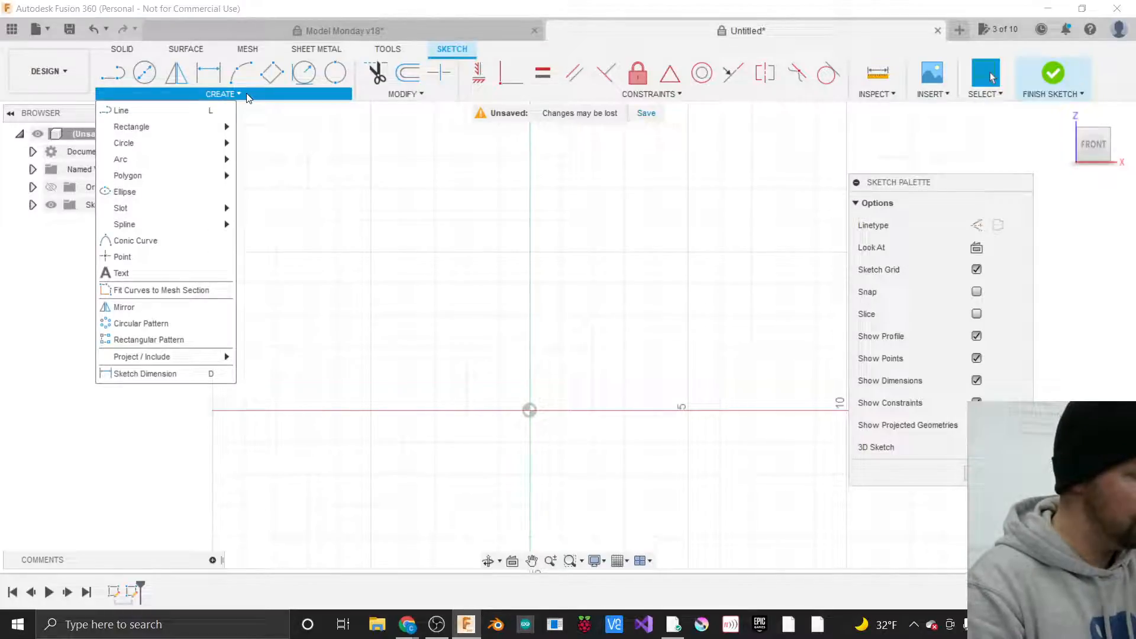
{"action": "mouse_move", "coordinate": [170, 126]}
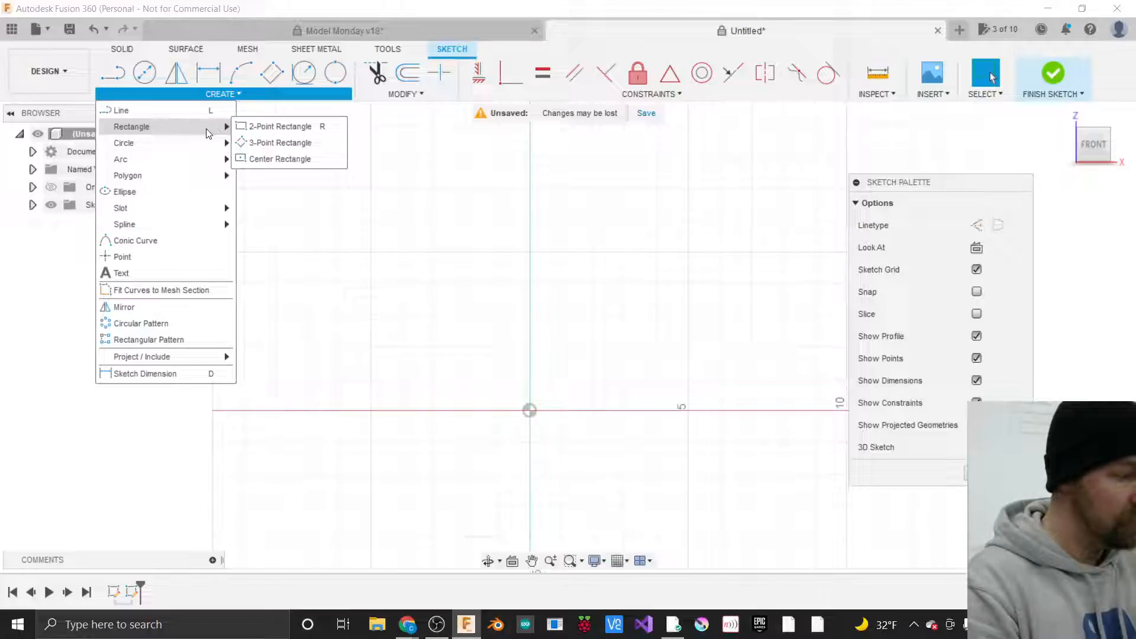
{"action": "left_click", "coordinate": [261, 129]}
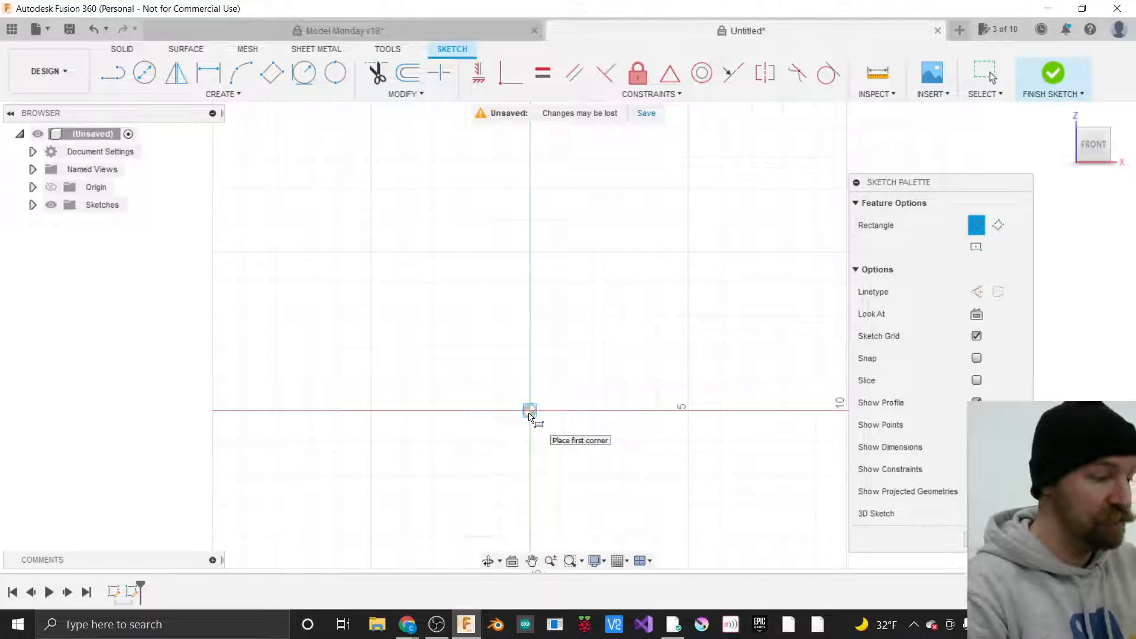
{"action": "left_click", "coordinate": [529, 414]}
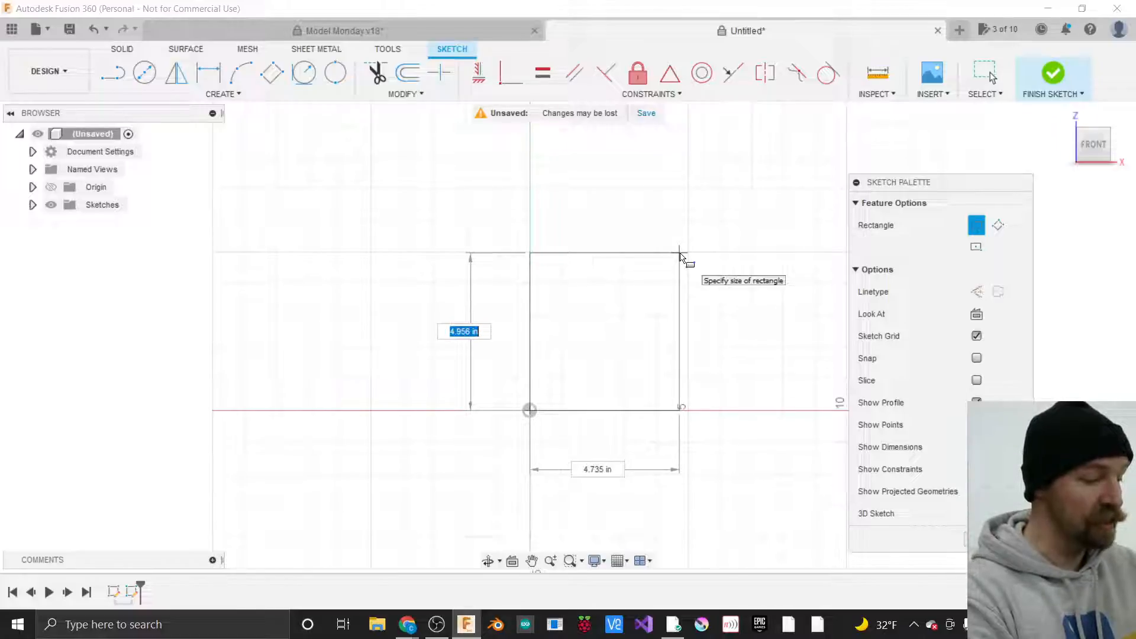
{"action": "type", "text": "H"}
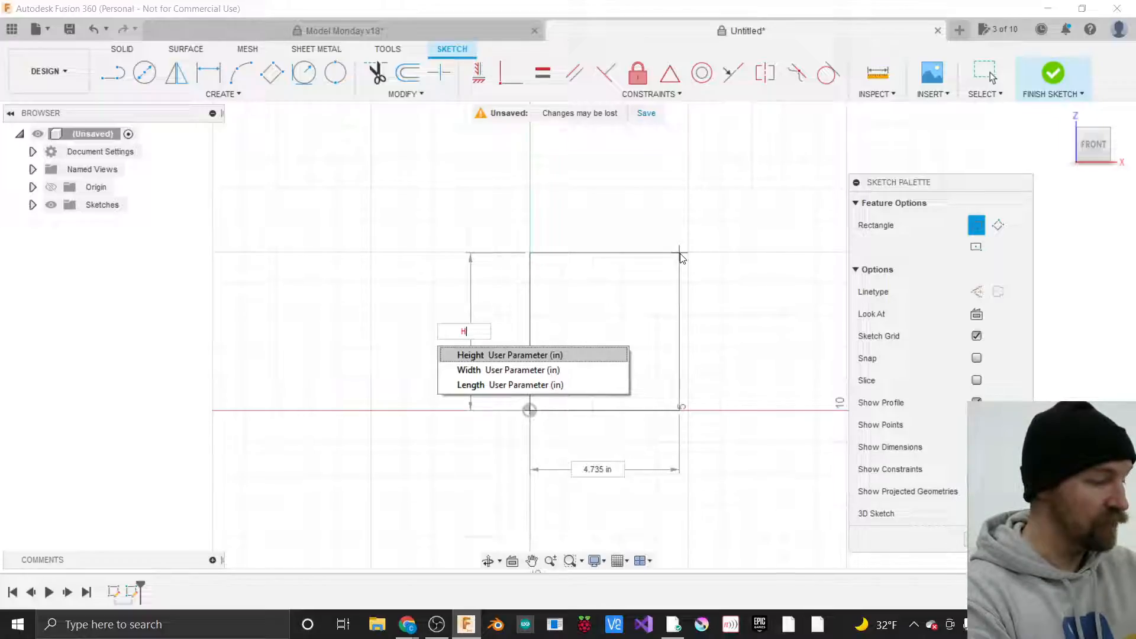
{"action": "type", "text": "e"}
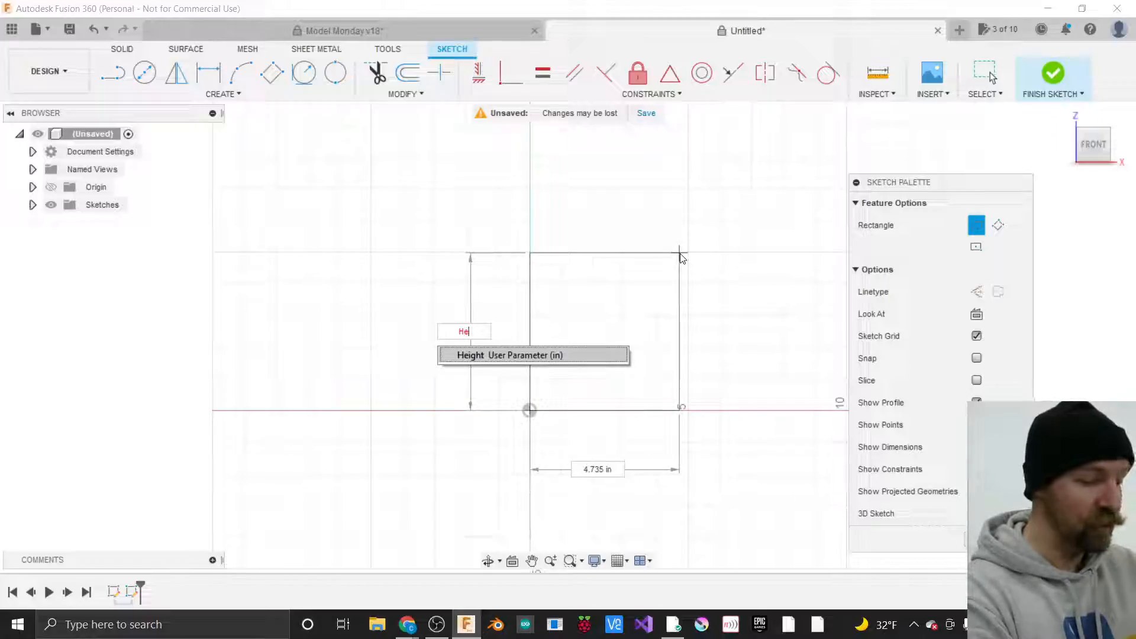
{"action": "key", "text": "Return"}
{"action": "key", "text": "Tab"}
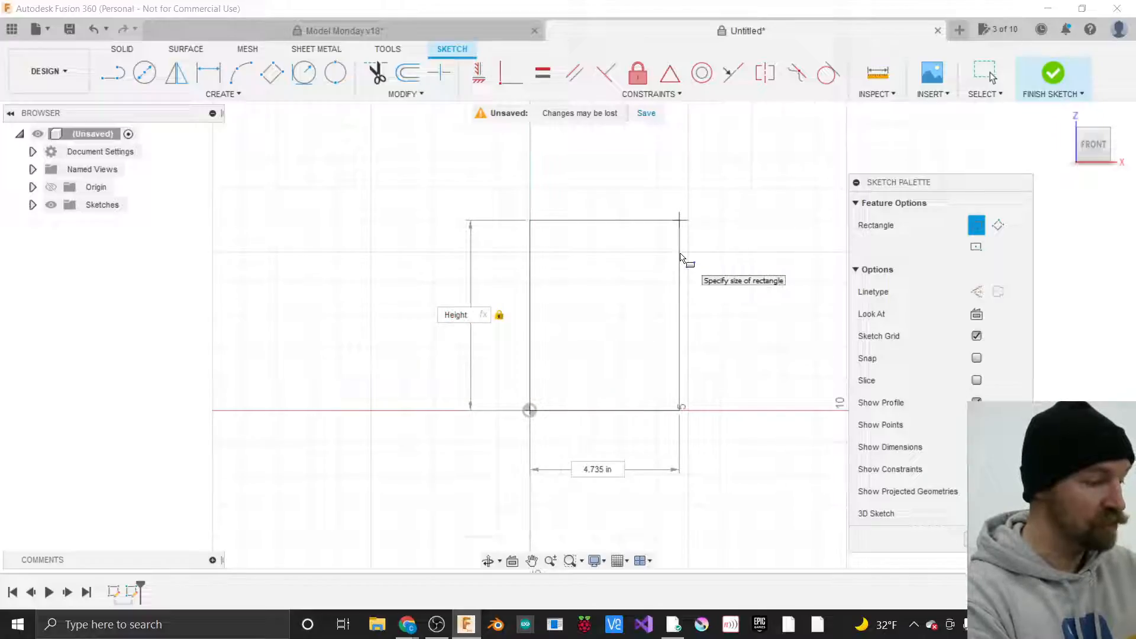
Set the rectangle's horizontal dimension to the Width parameter and complete the rectangle.
{"action": "key", "text": "Tab"}
{"action": "key", "text": "Tab"}
{"action": "key", "text": "Tab"}
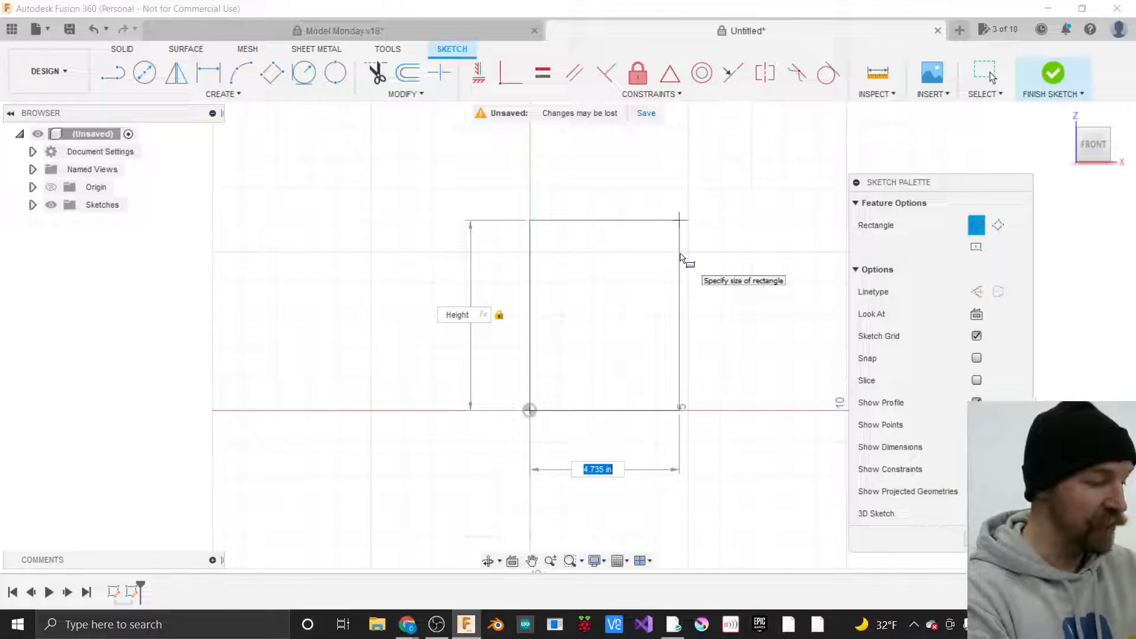
{"action": "key", "text": "Tab"}
{"action": "key", "text": "Tab"}
{"action": "key", "text": "Tab"}
{"action": "key", "text": "Tab"}
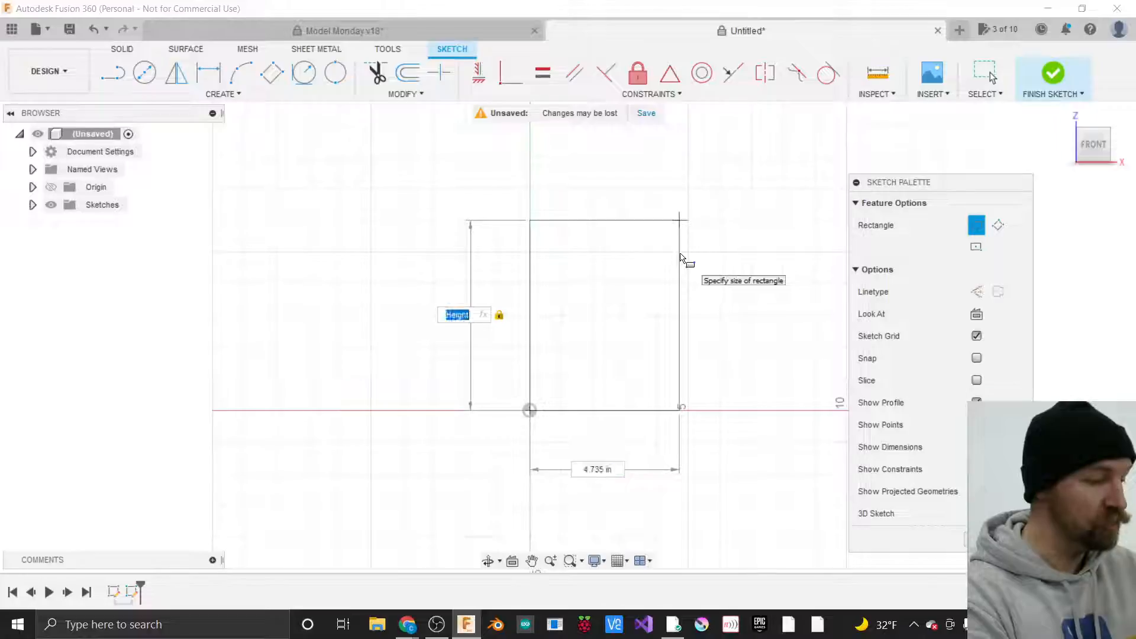
{"action": "type", "text": "l"}
{"action": "key", "text": "BackSpace"}
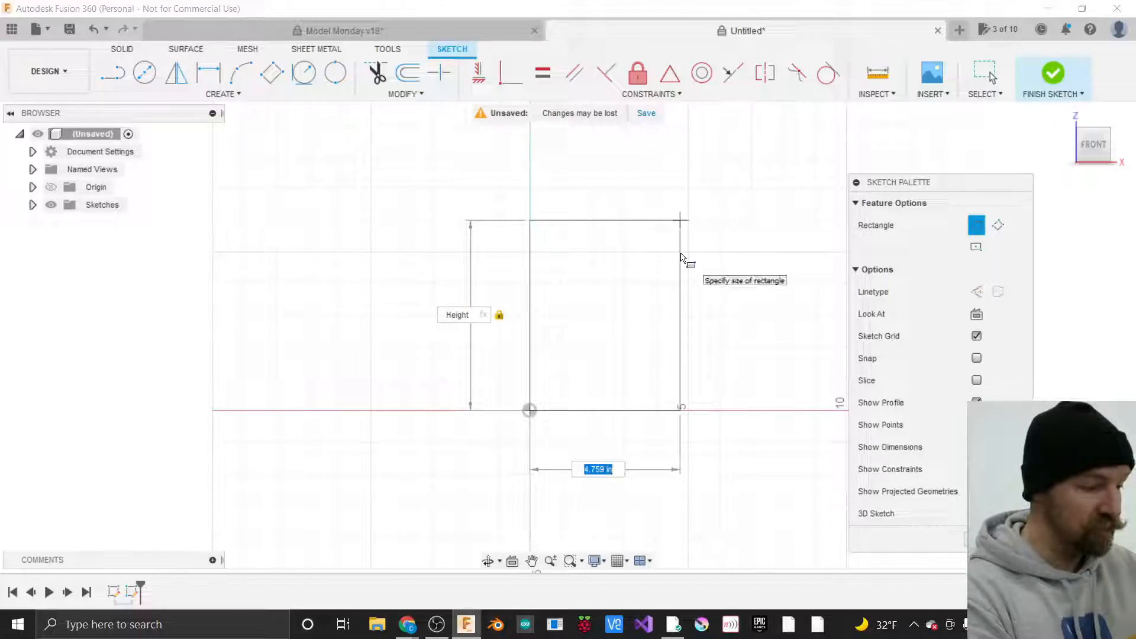
{"action": "type", "text": "Wi"}
{"action": "key", "text": "Return"}
{"action": "key", "text": "Tab"}
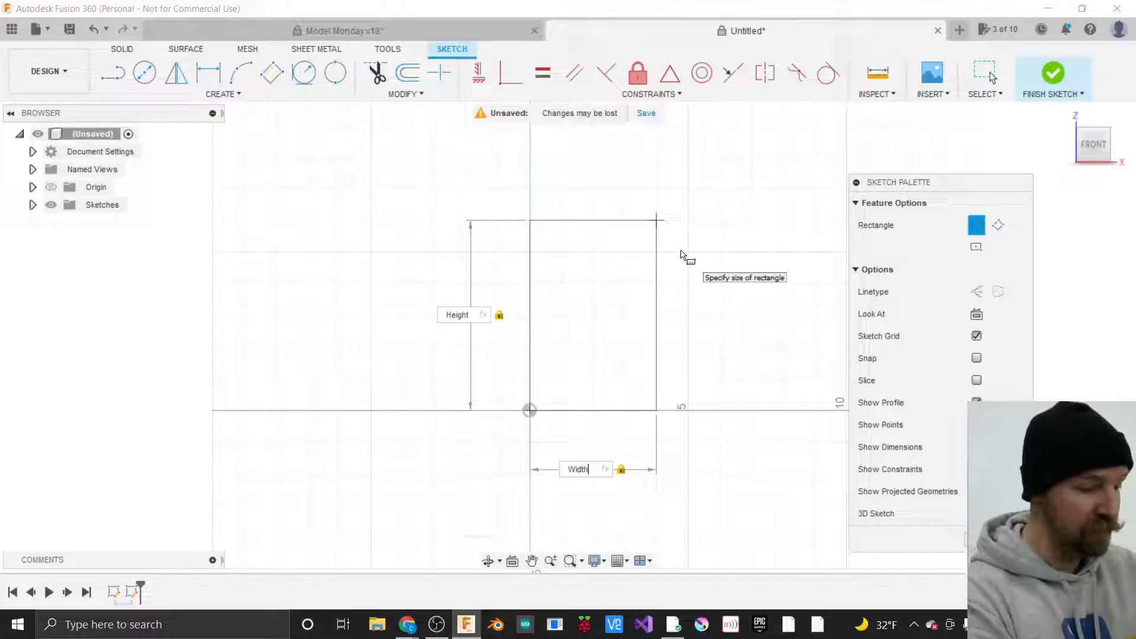
{"action": "key", "text": "Return"}
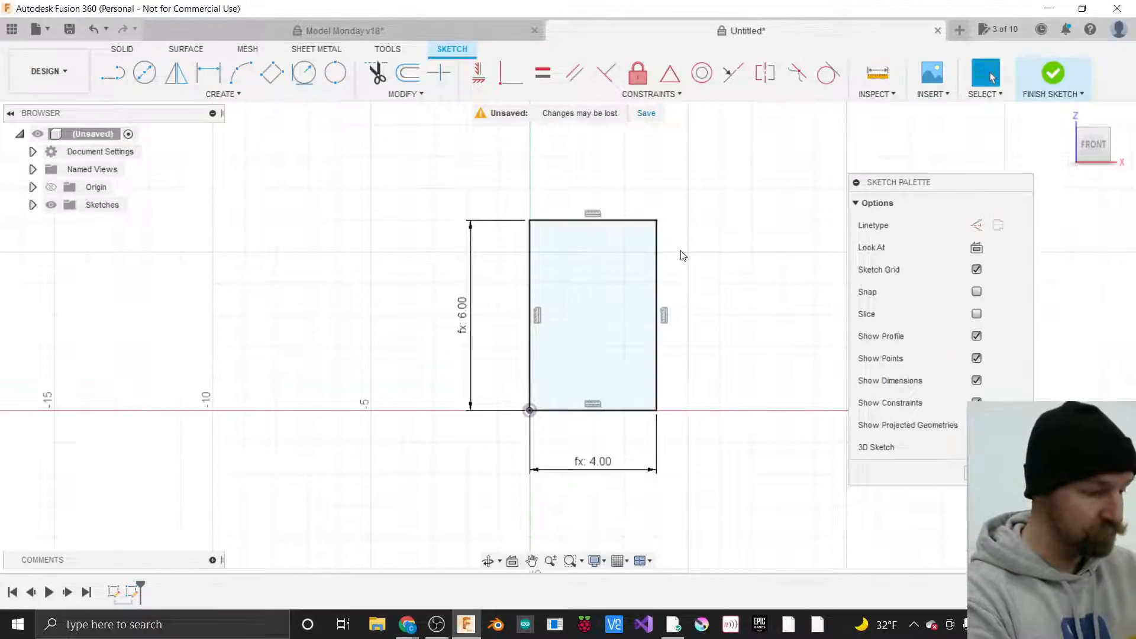
{"action": "key", "text": "Escape"}
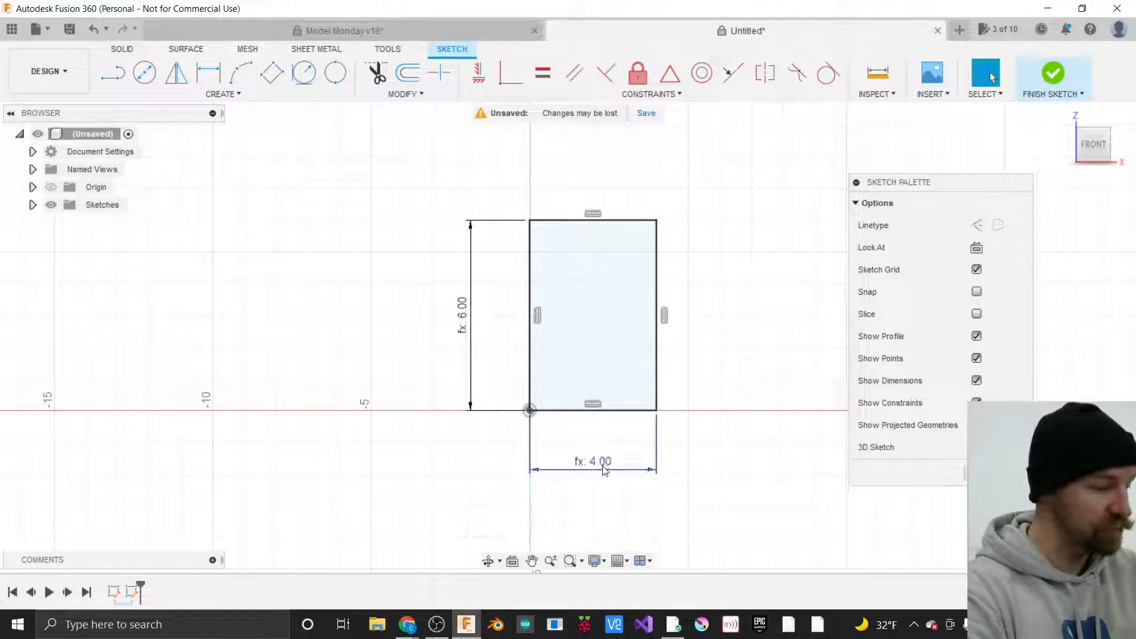
Check the expression behind the rectangle's horizontal dimension and finish the sketch.
{"action": "mouse_move", "coordinate": [592, 465]}
{"action": "left_mouse_down"}
{"action": "mouse_move", "coordinate": [592, 496]}
{"action": "mouse_move", "coordinate": [698, 462]}
{"action": "mouse_move", "coordinate": [738, 414]}
{"action": "mouse_move", "coordinate": [657, 473]}
{"action": "mouse_move", "coordinate": [445, 484]}
{"action": "mouse_move", "coordinate": [586, 472]}
{"action": "left_mouse_up"}
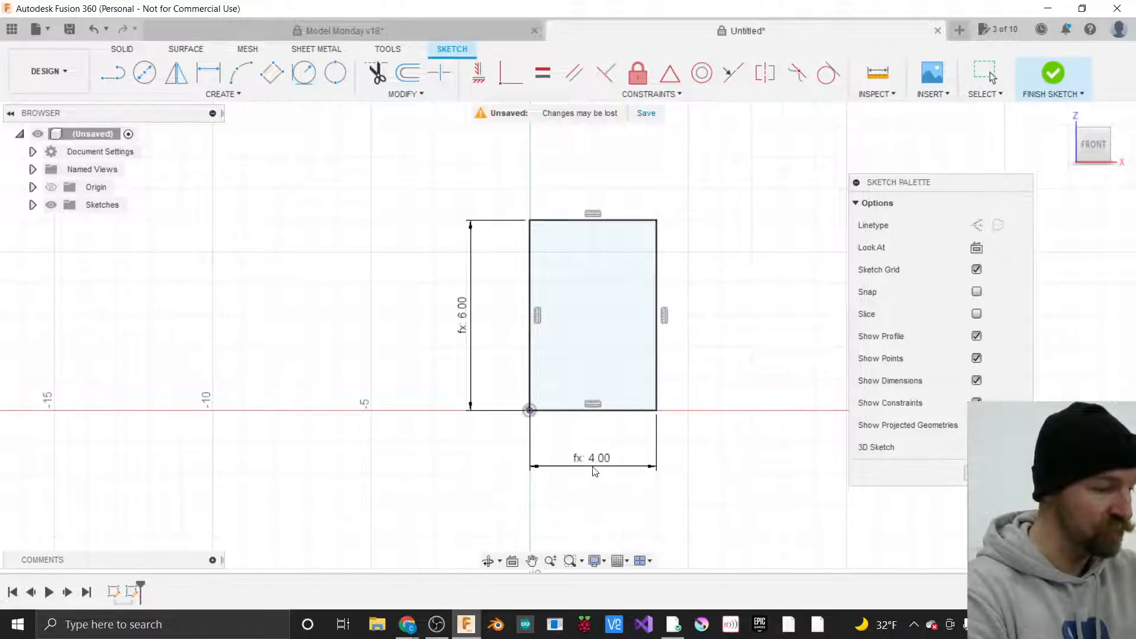
{"action": "double_click", "coordinate": [597, 468]}
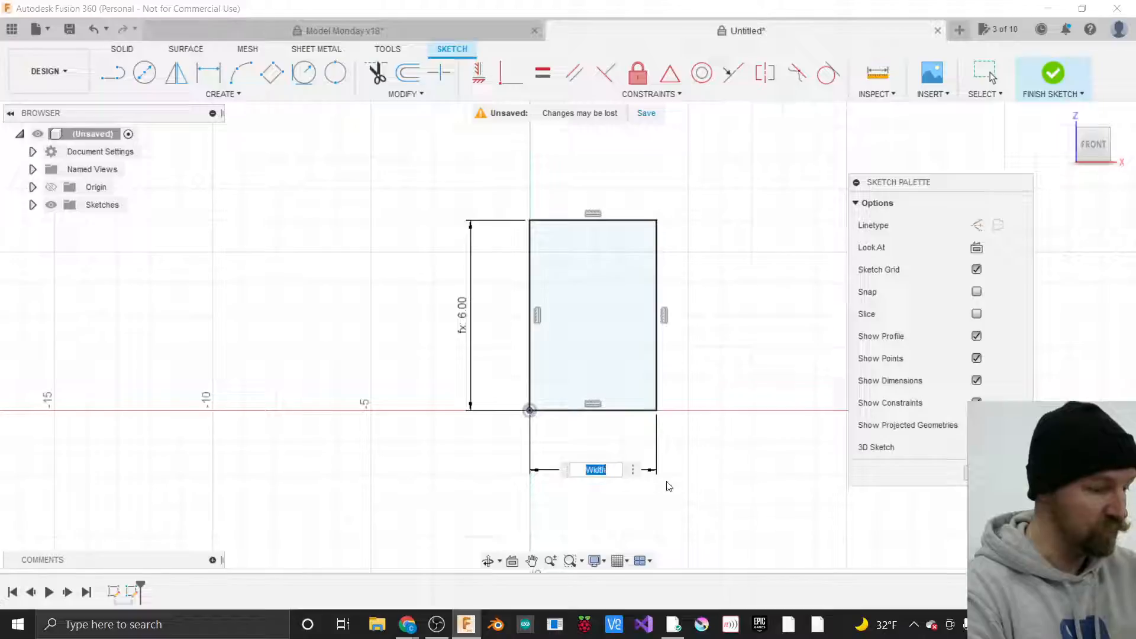
{"action": "left_click", "coordinate": [612, 470]}
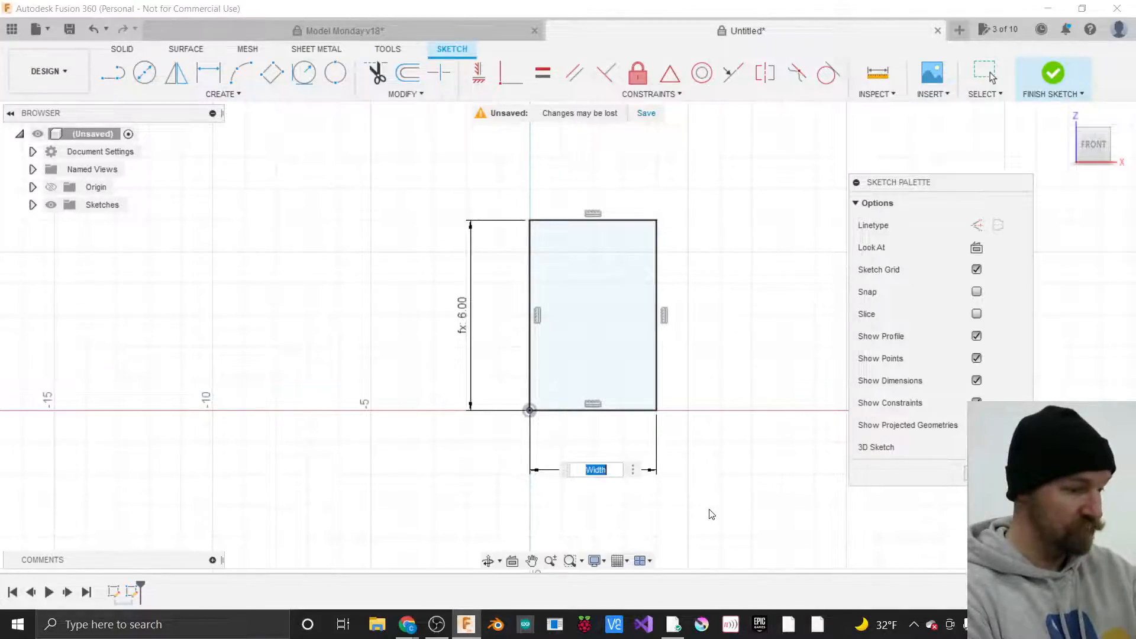
{"action": "key", "text": "Return"}
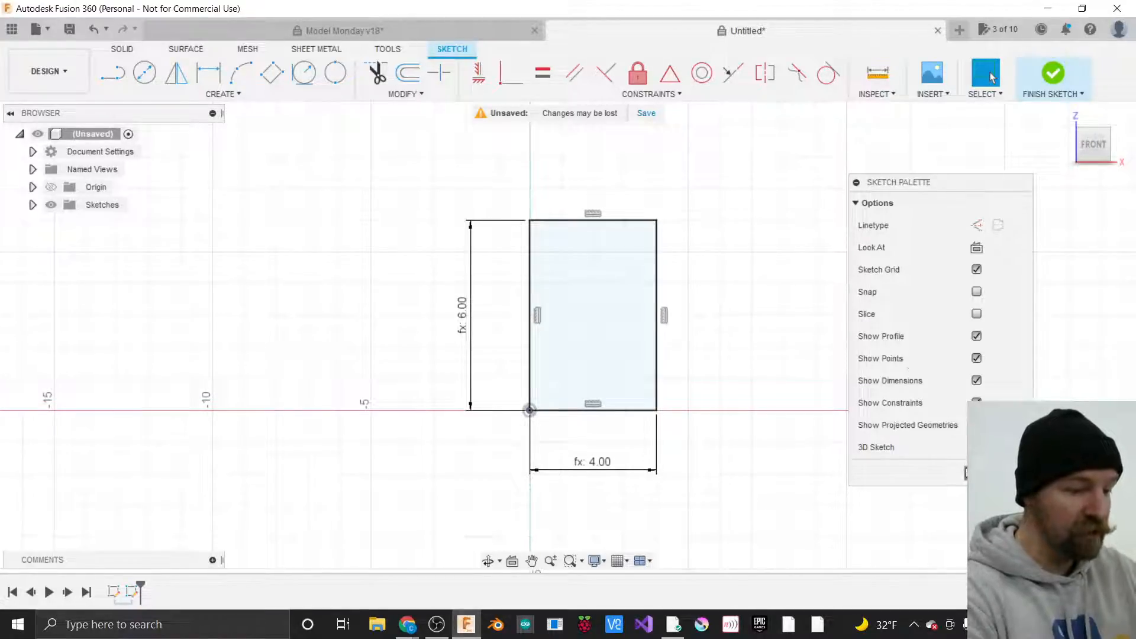
{"action": "left_click", "coordinate": [1053, 74]}
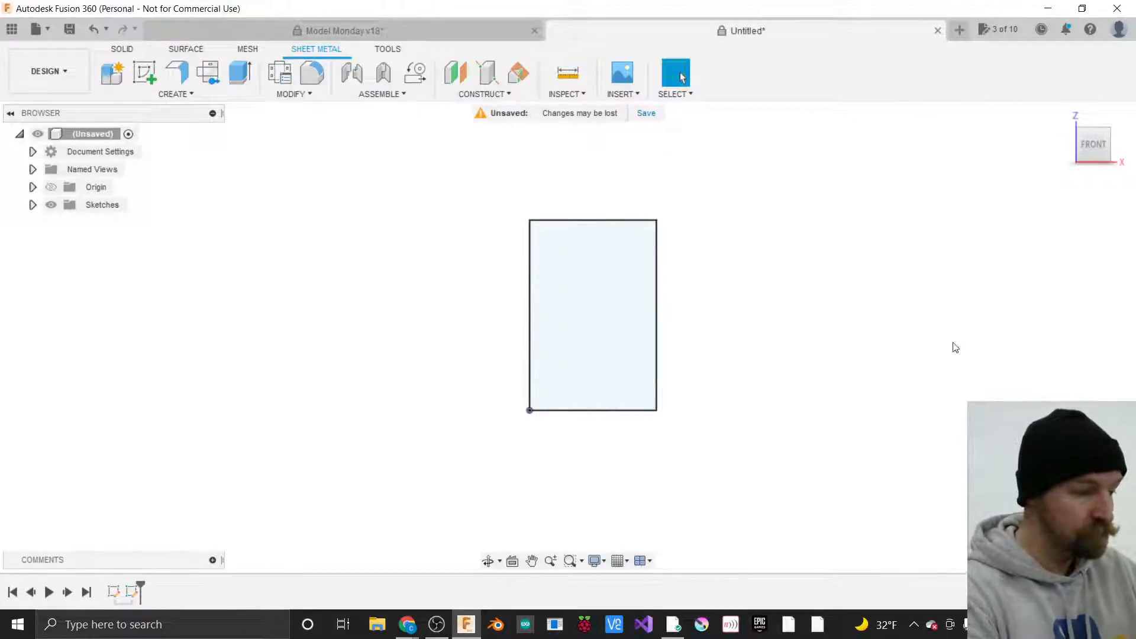
{"action": "left_click", "coordinate": [1085, 148]}
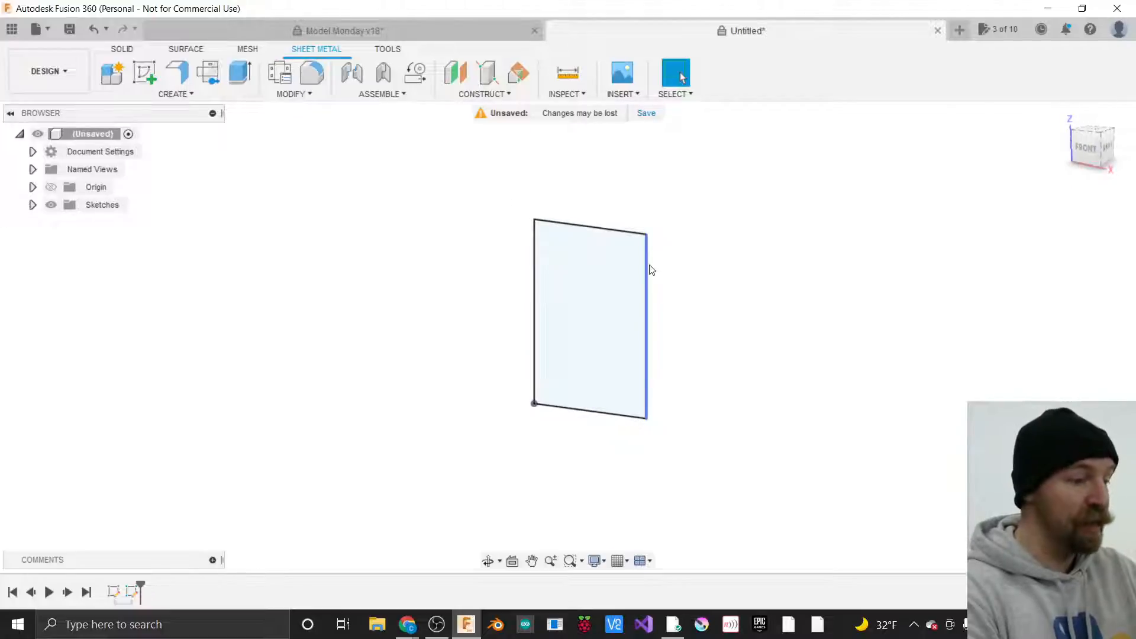
{"action": "left_click", "coordinate": [538, 281]}
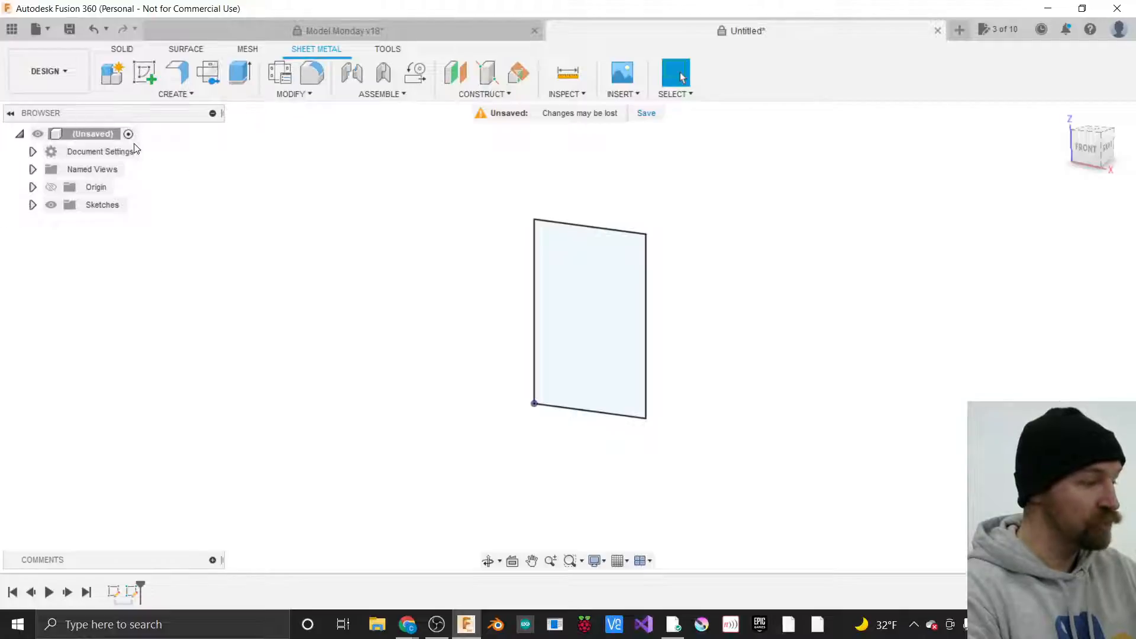
Expand the list of sketches and delete the empty Sketch1.
{"action": "mouse_move", "coordinate": [119, 114]}
{"action": "left_mouse_down"}
{"action": "mouse_move", "coordinate": [160, 122]}
{"action": "mouse_move", "coordinate": [122, 117]}
{"action": "left_mouse_up"}
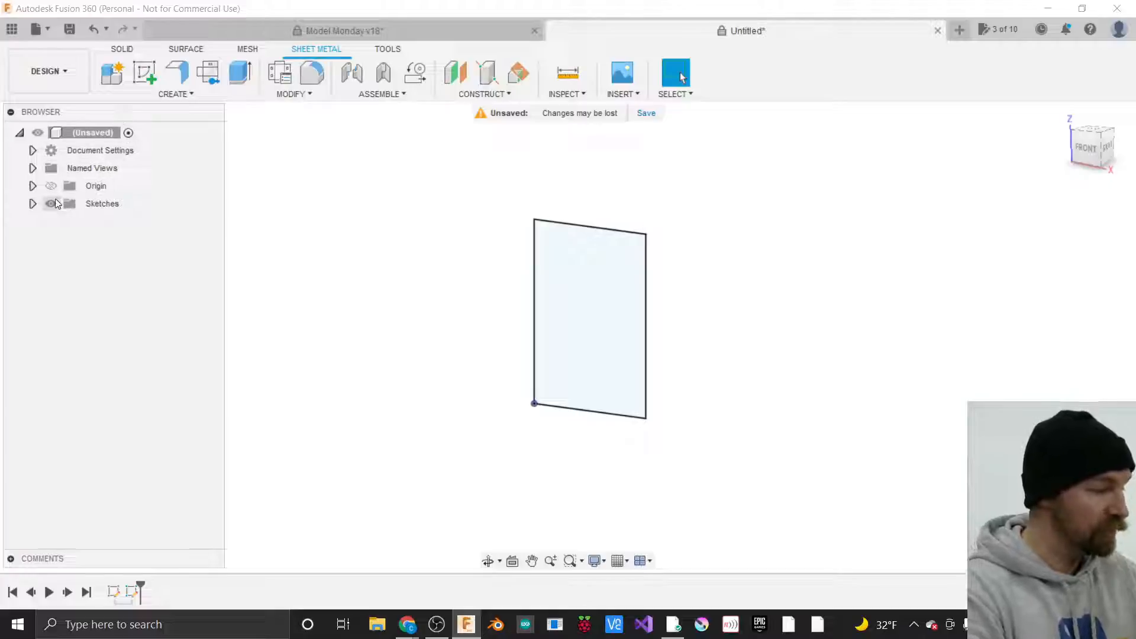
{"action": "left_click", "coordinate": [33, 204]}
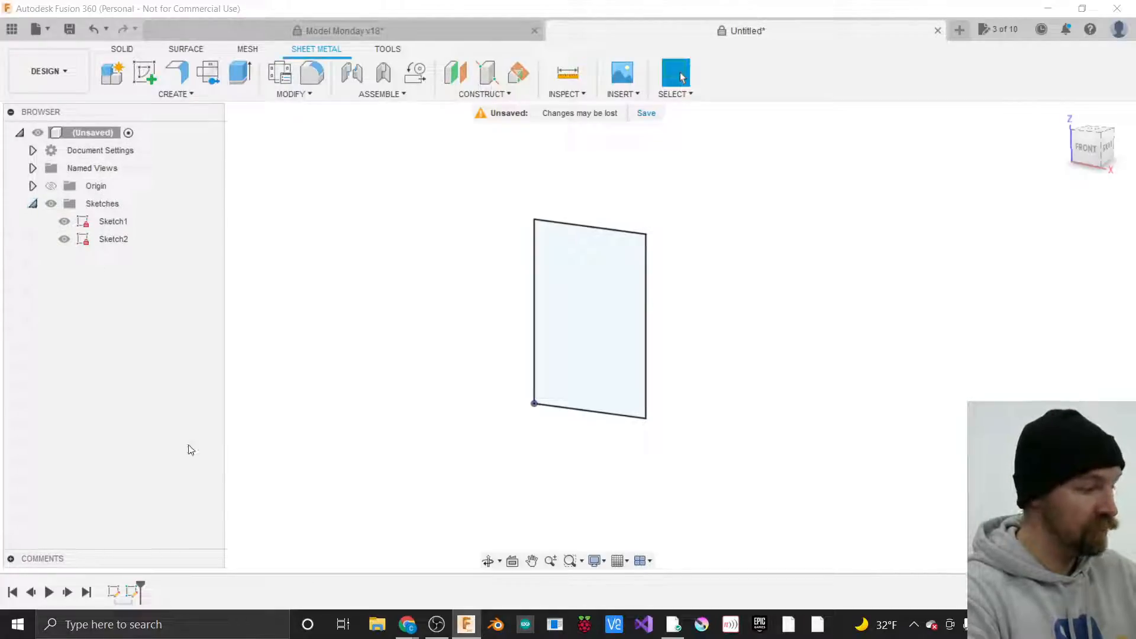
{"action": "right_click", "coordinate": [113, 592]}
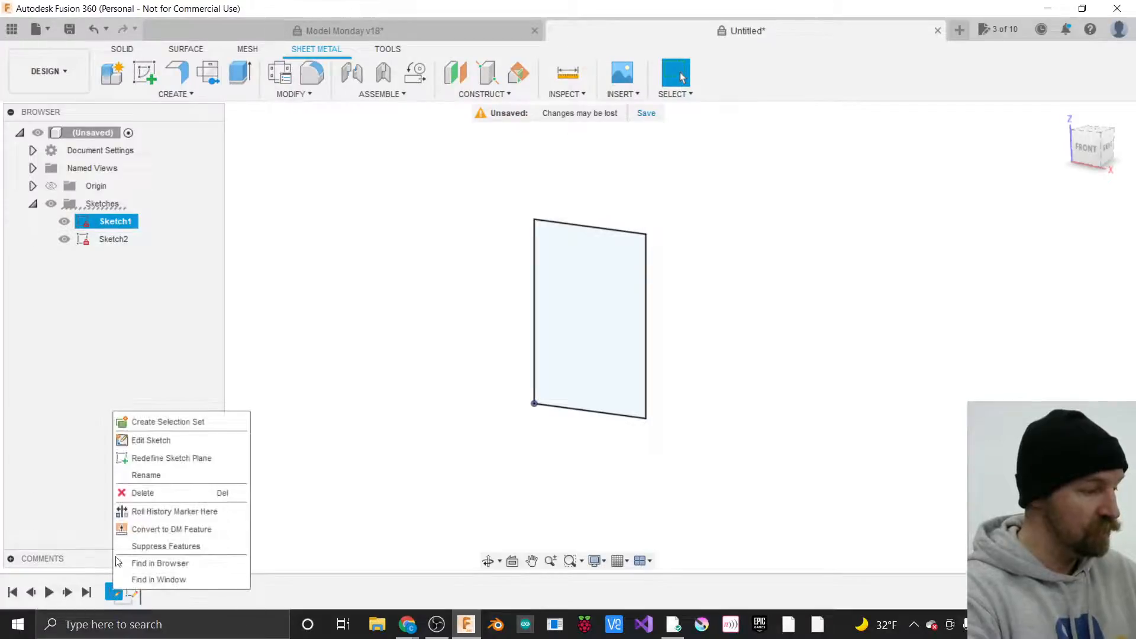
{"action": "left_click", "coordinate": [141, 493]}
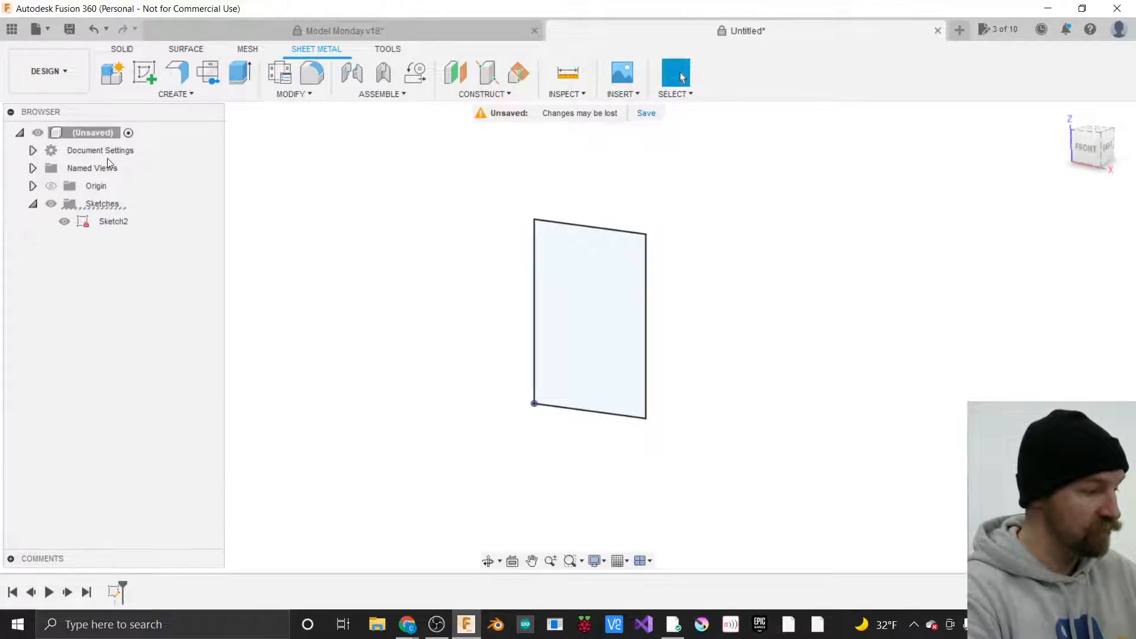
Rename Sketch2 as Box.
{"action": "left_click", "coordinate": [104, 225]}
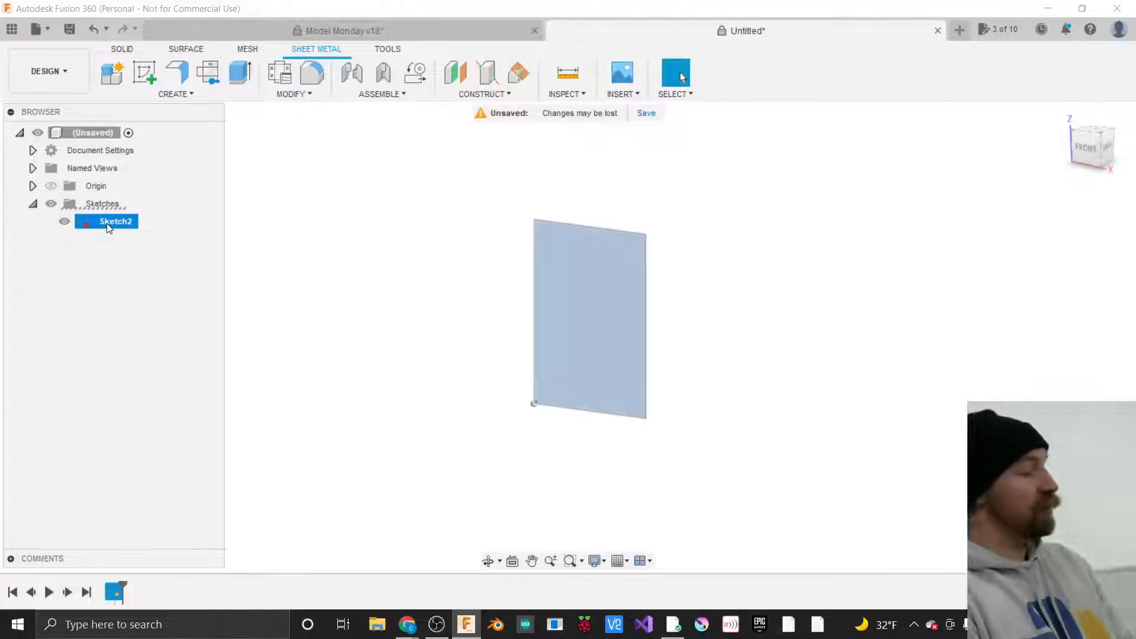
{"action": "left_click", "coordinate": [107, 223]}
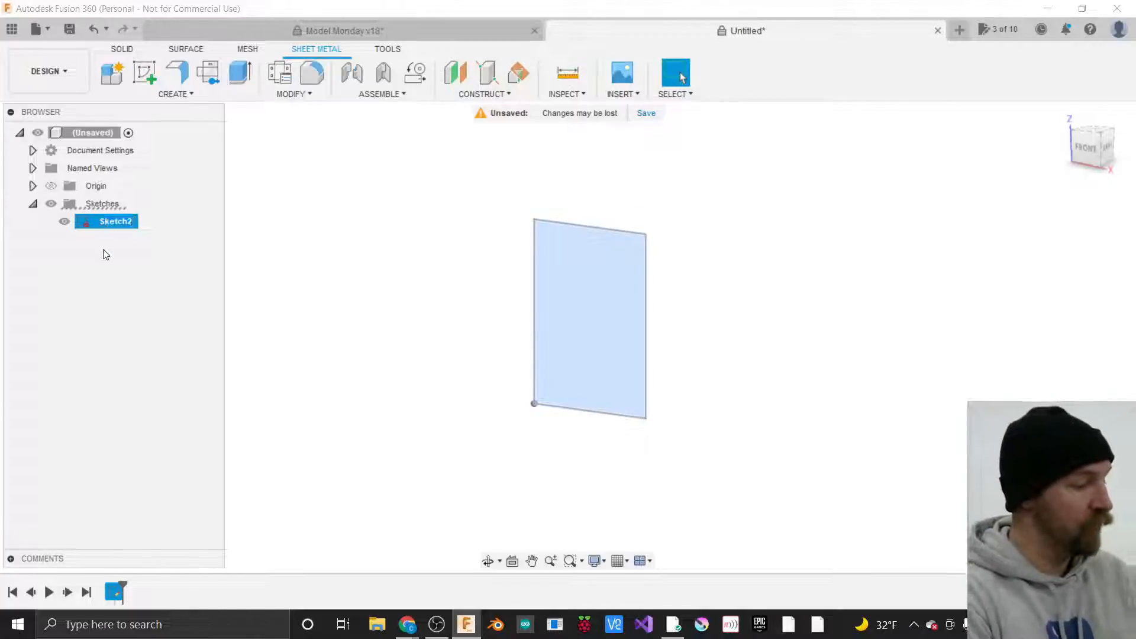
{"action": "left_click", "coordinate": [115, 227]}
{"action": "left_click", "coordinate": [113, 224]}
{"action": "type", "text": "Box"}
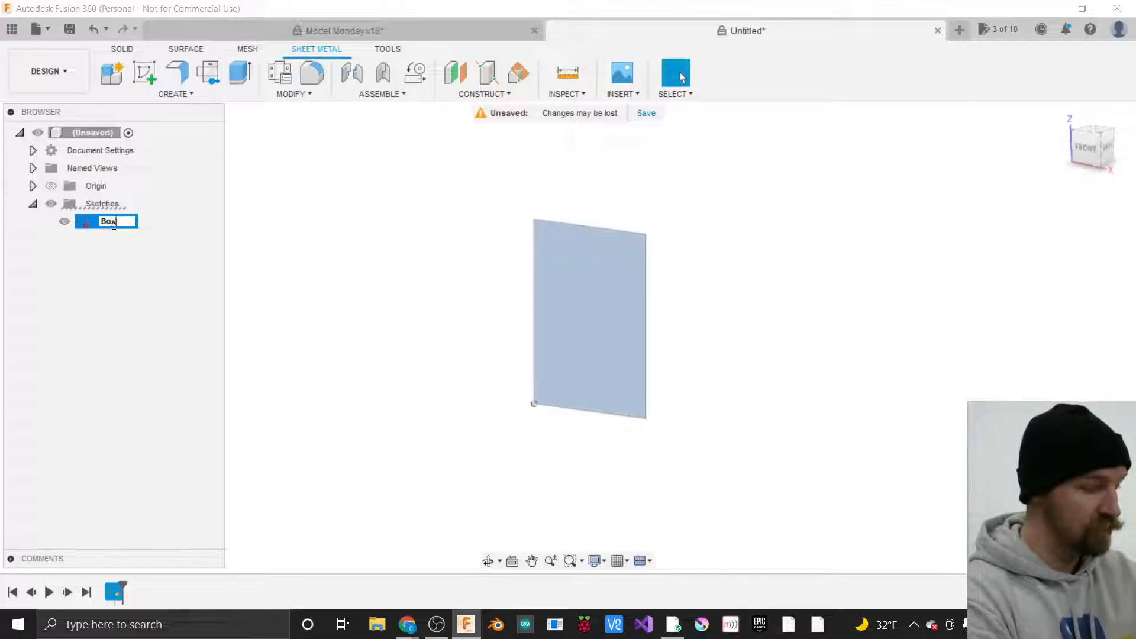
{"action": "key", "text": "Return"}
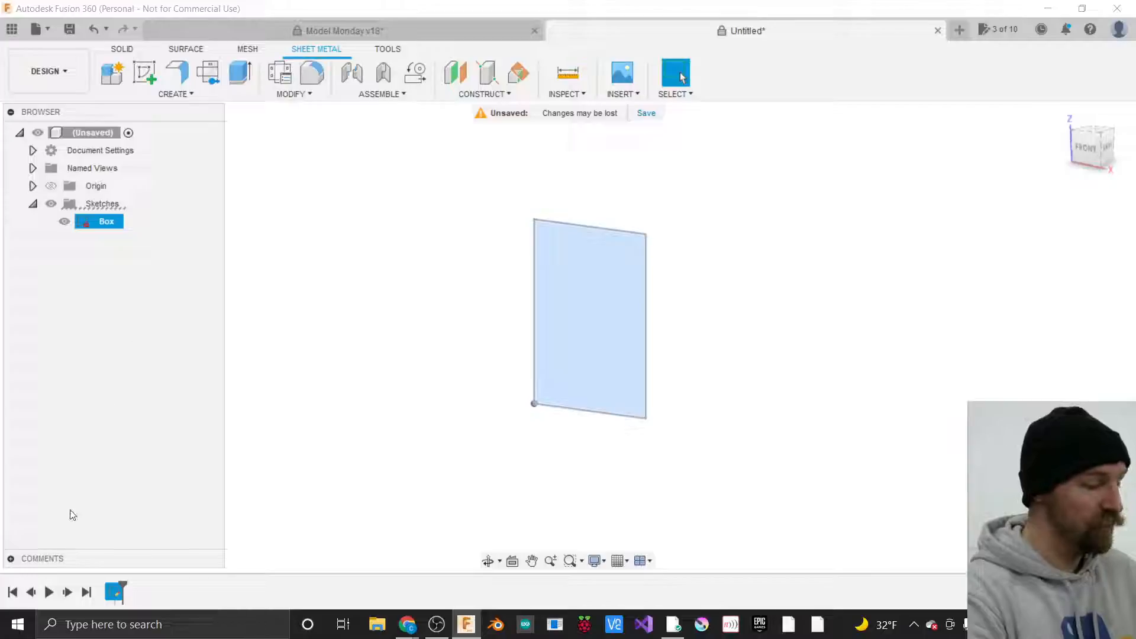
{"action": "left_click", "coordinate": [274, 507]}
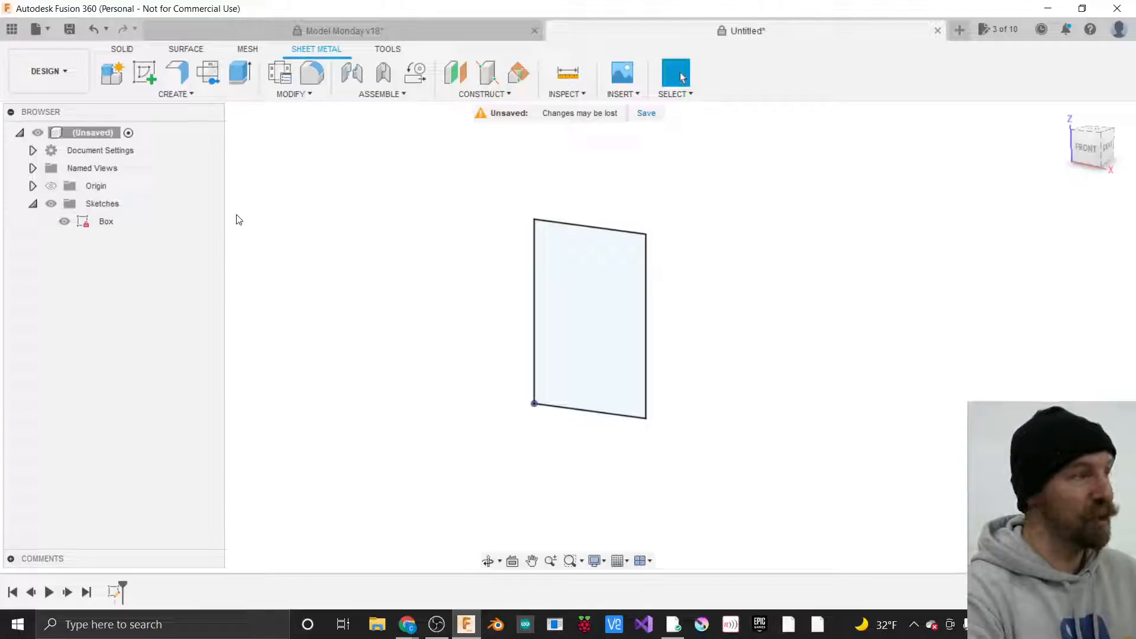
{"action": "left_click", "coordinate": [193, 95]}
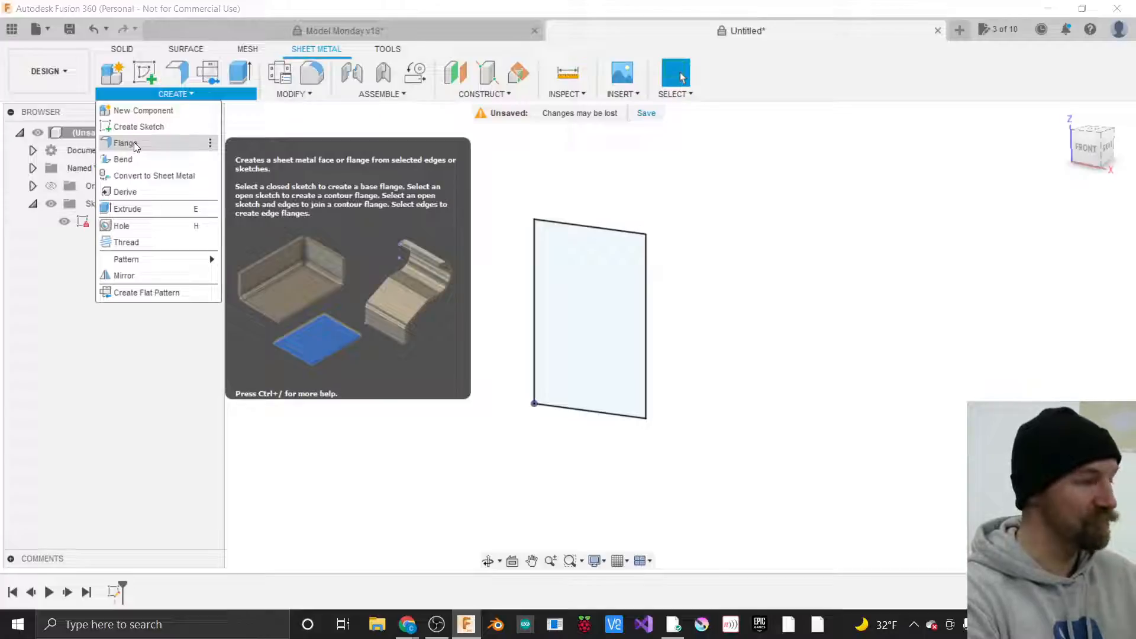
{"action": "left_click", "coordinate": [135, 145]}
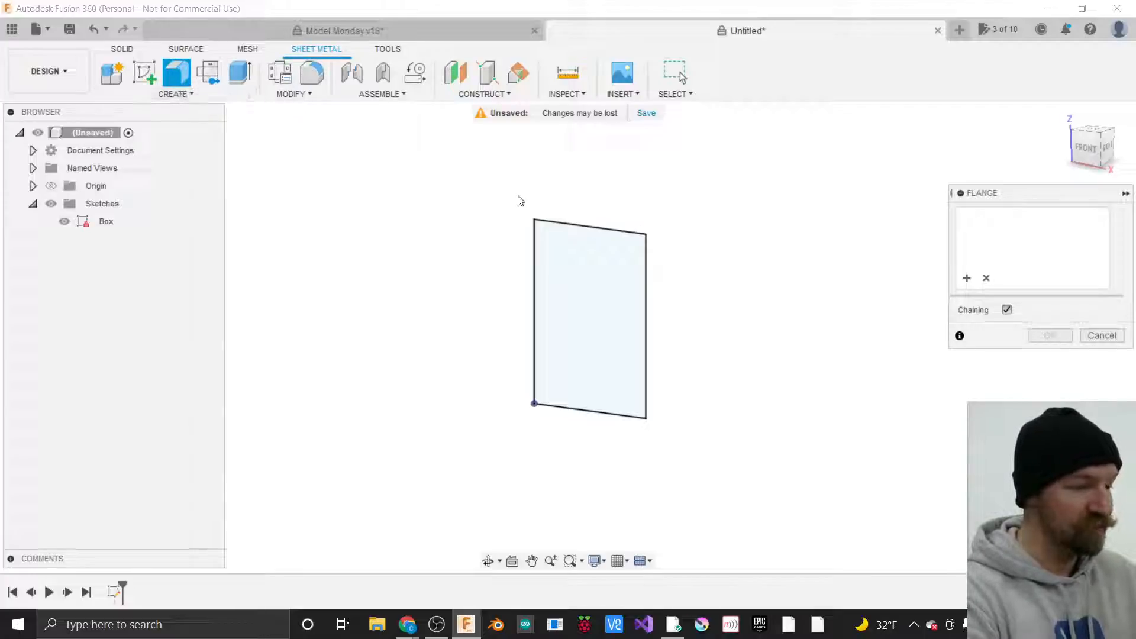
{"action": "left_click_drag", "start_coordinate": [997, 193], "coordinate": [787, 231]}
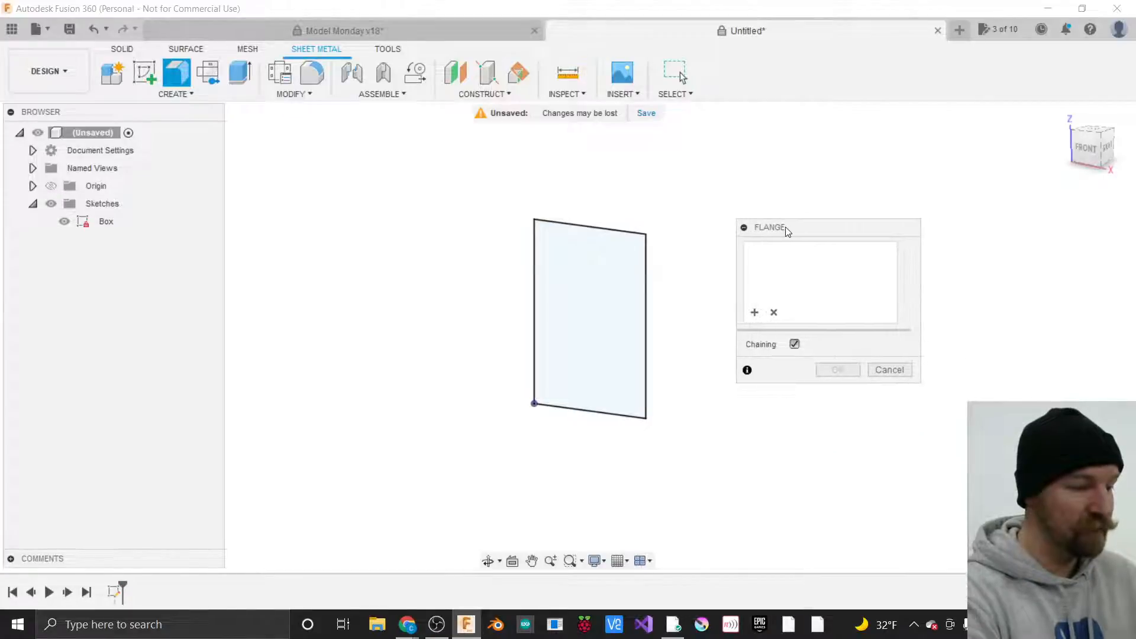
{"action": "left_click", "coordinate": [584, 306]}
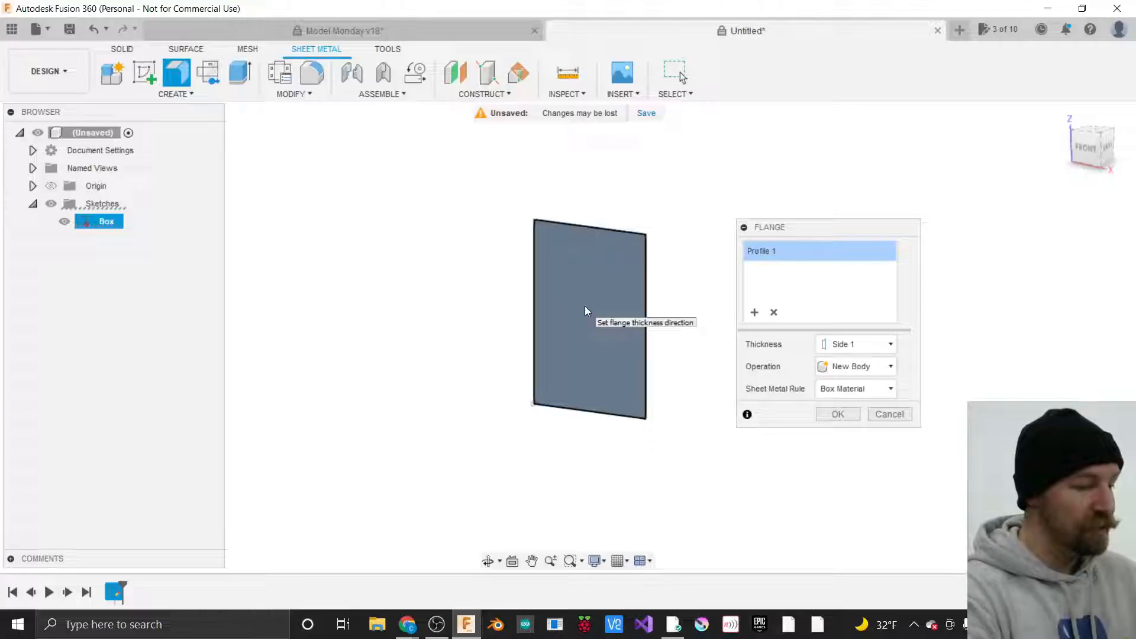
{"action": "left_click_drag", "start_coordinate": [781, 225], "coordinate": [792, 196]}
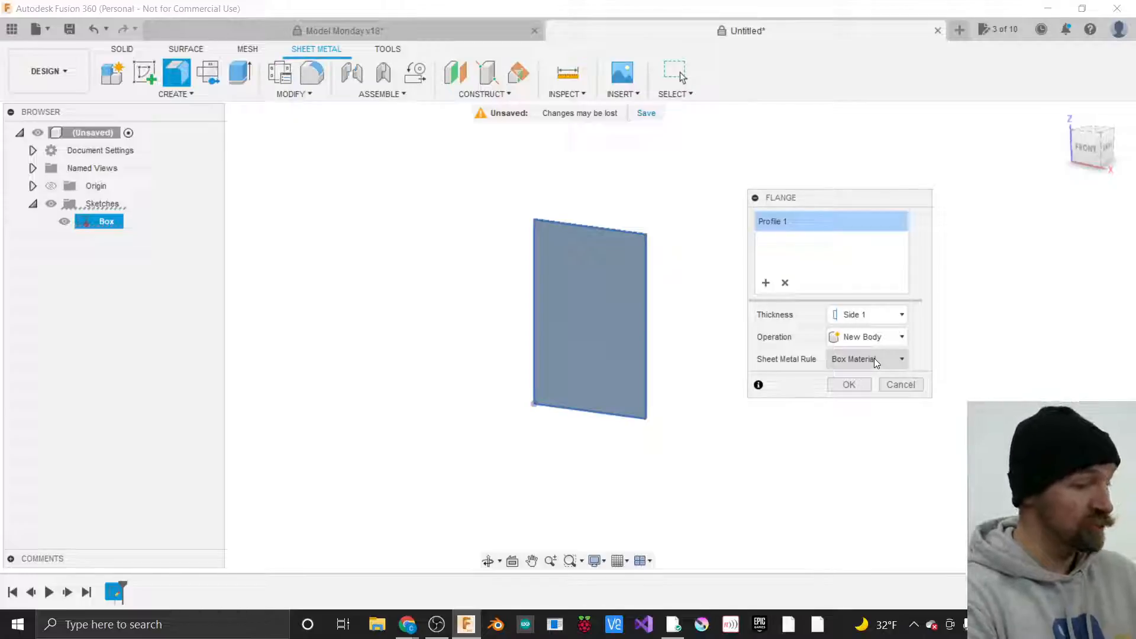
{"action": "scroll", "coordinate": [649, 424], "scroll_direction": "up", "scroll_amount": 5}
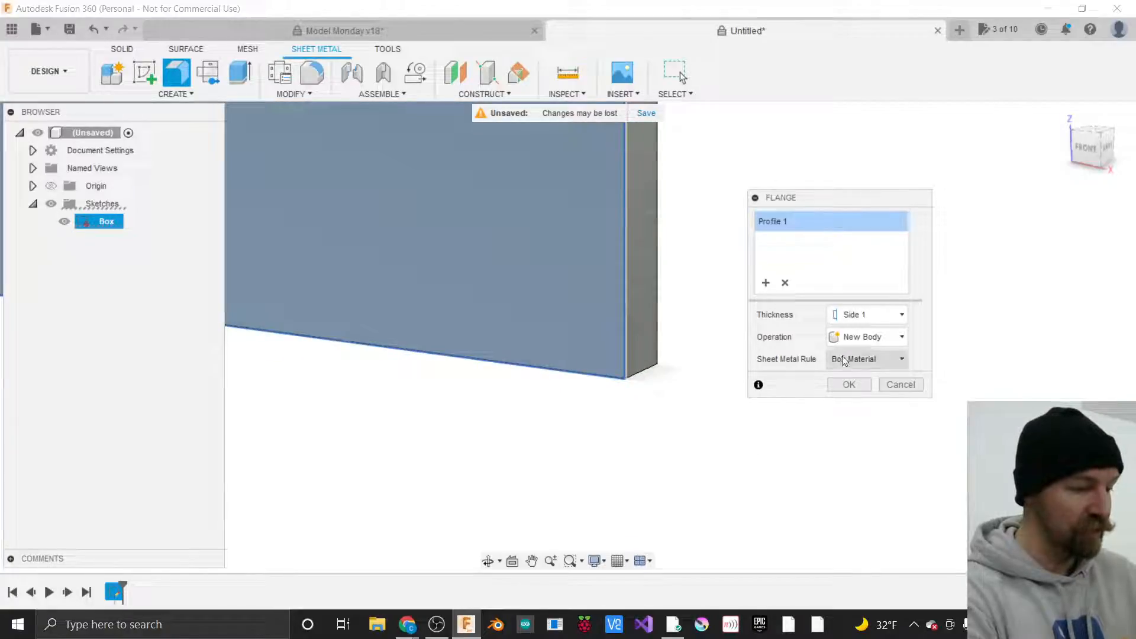
{"action": "left_click", "coordinate": [866, 357]}
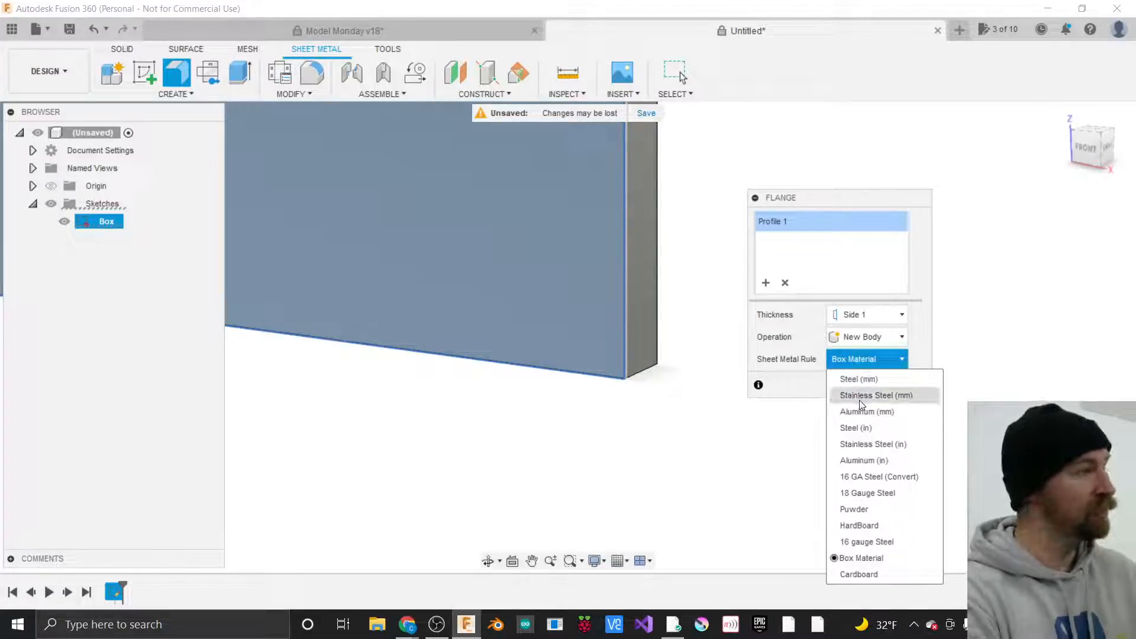
{"action": "left_click", "coordinate": [873, 526]}
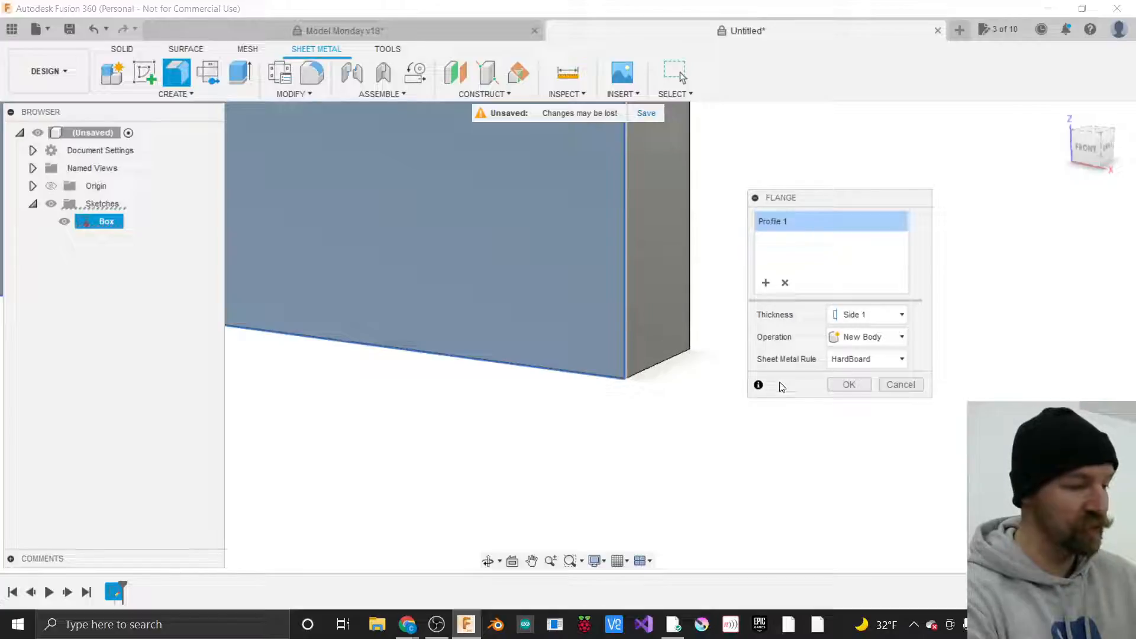
{"action": "left_click", "coordinate": [866, 361]}
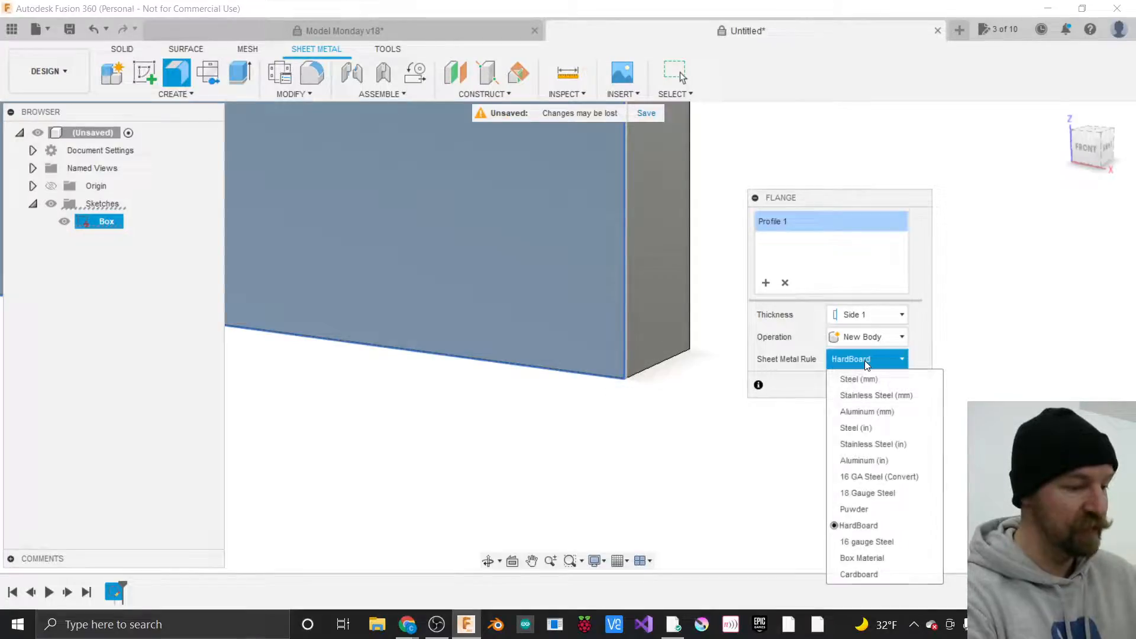
{"action": "left_click", "coordinate": [858, 574]}
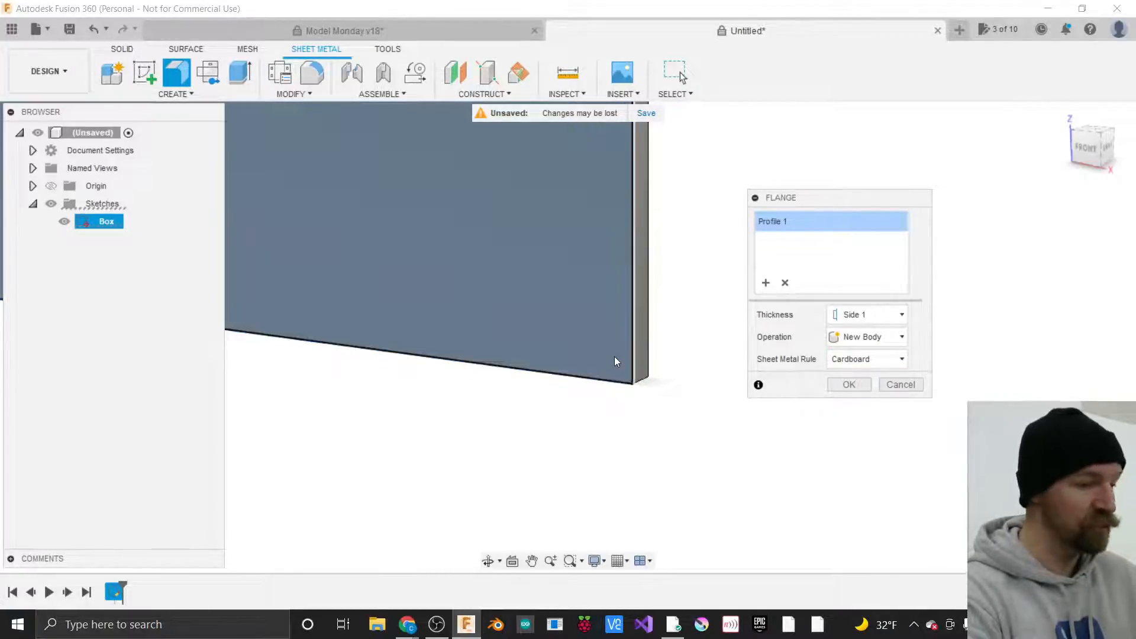
{"action": "scroll", "coordinate": [754, 493], "scroll_direction": "down", "scroll_amount": 1}
{"action": "scroll", "coordinate": [756, 496], "scroll_direction": "down", "scroll_amount": 2}
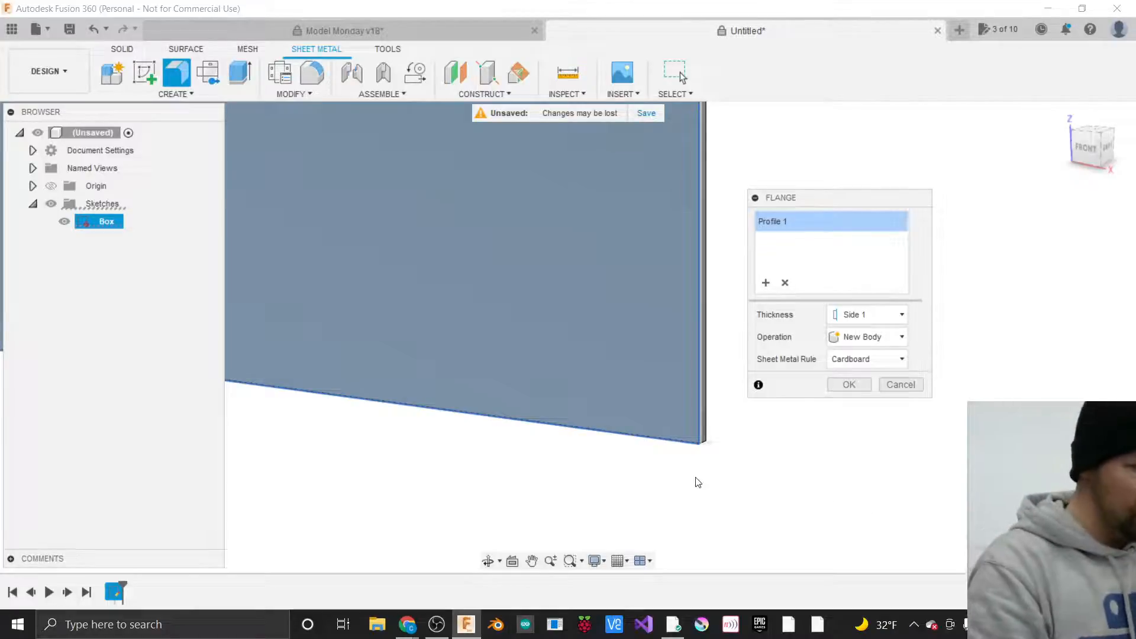
{"action": "left_click", "coordinate": [904, 385]}
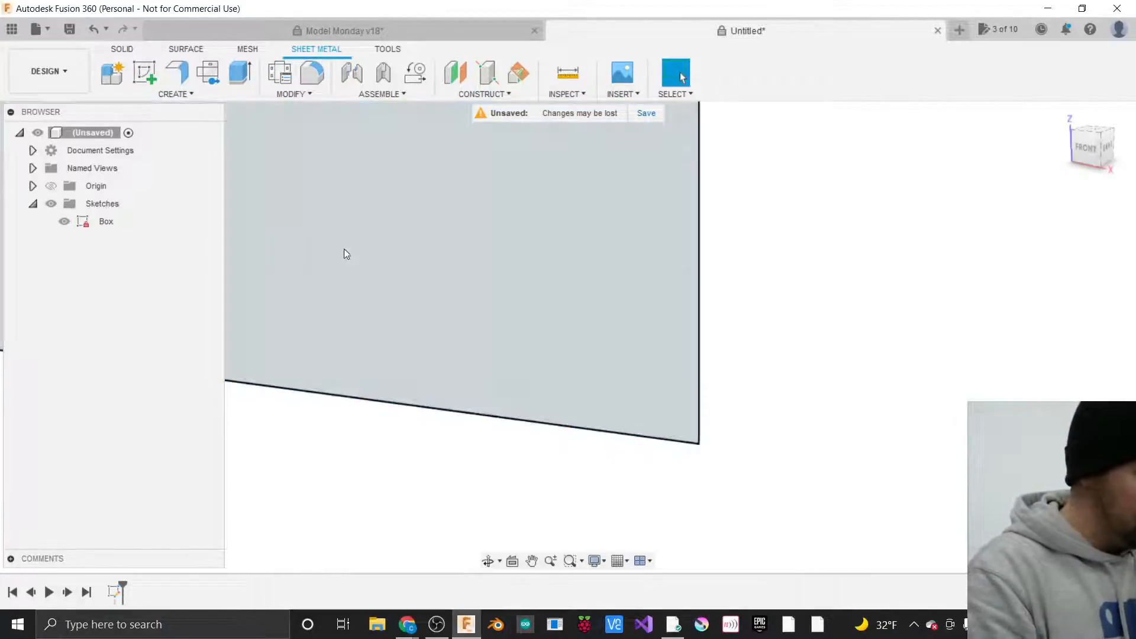
Check the document's active unit type and the available unit options, leaving the units as they are.
{"action": "left_click", "coordinate": [32, 151]}
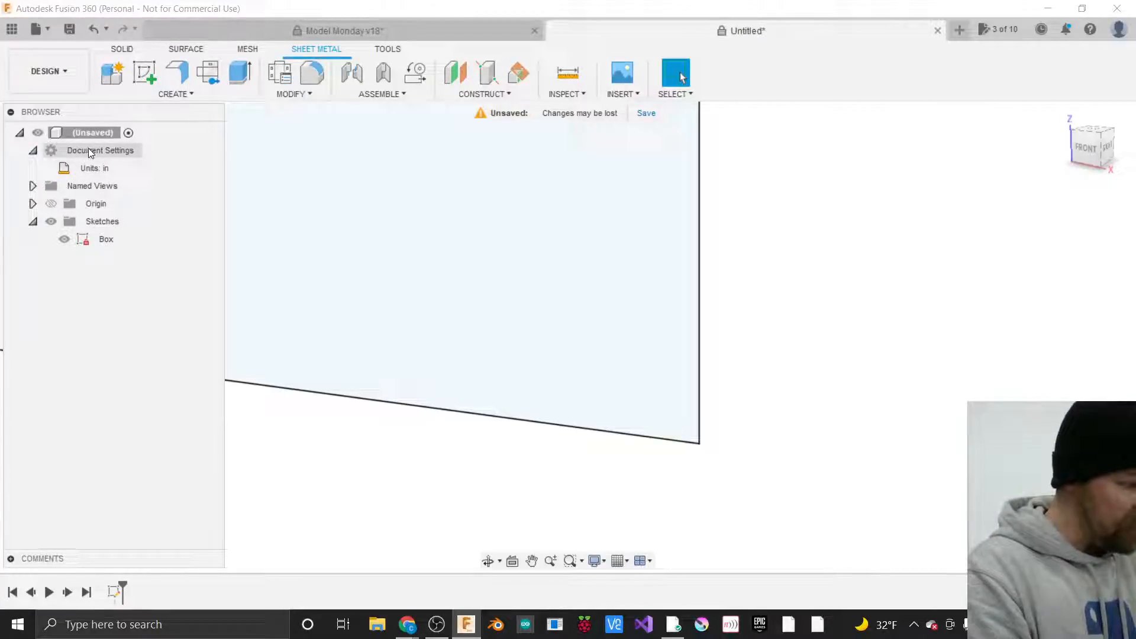
{"action": "left_click", "coordinate": [126, 171]}
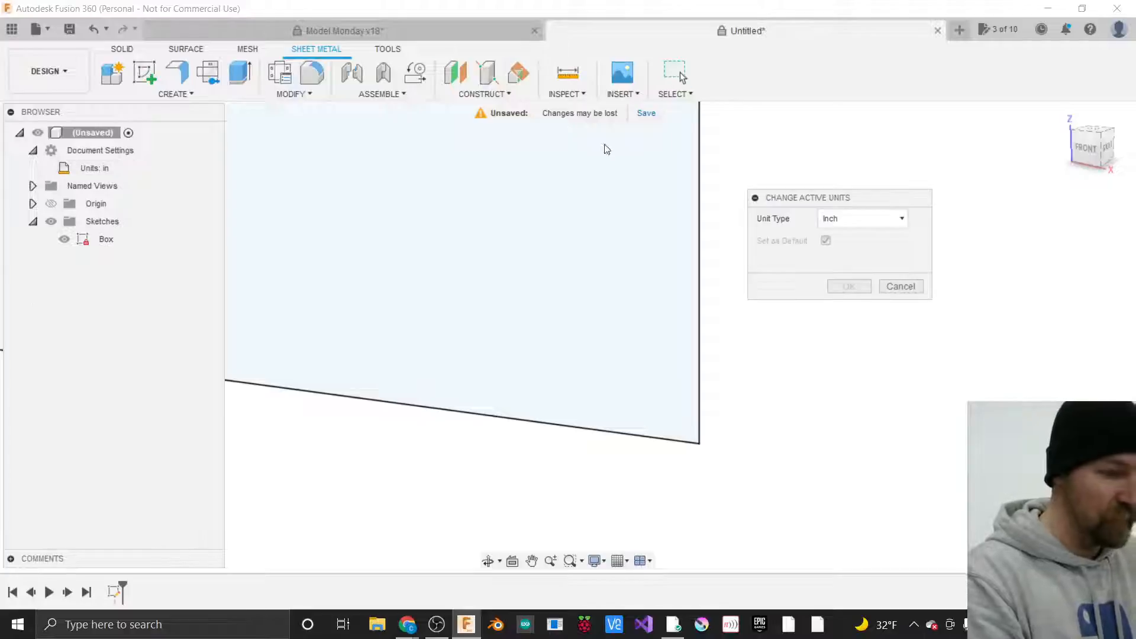
{"action": "left_click", "coordinate": [863, 220]}
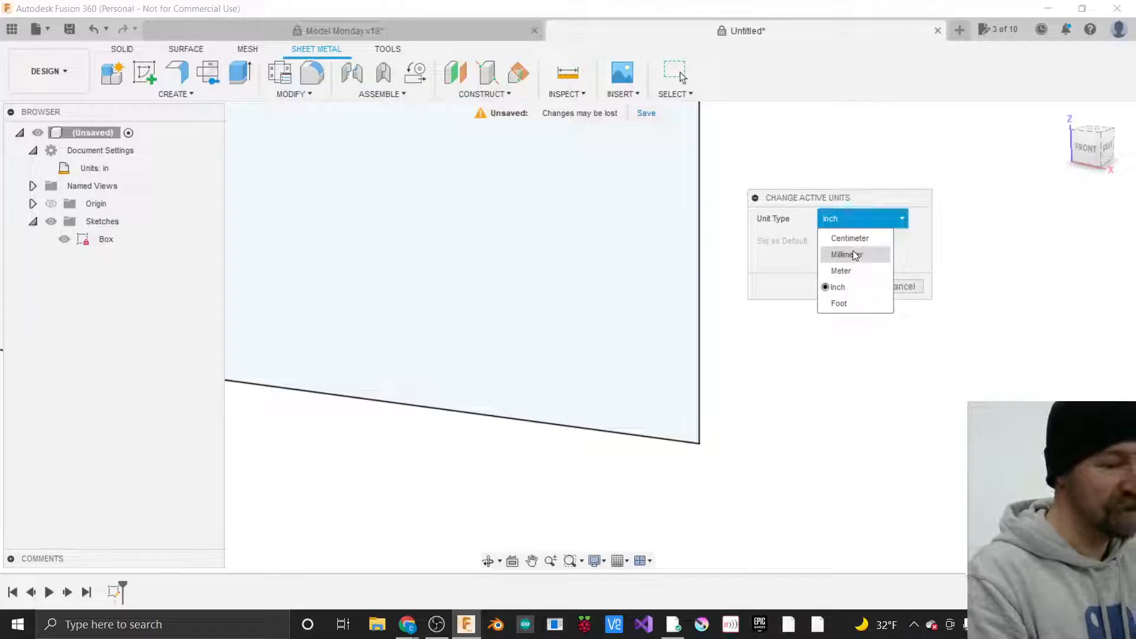
{"action": "left_click", "coordinate": [863, 198]}
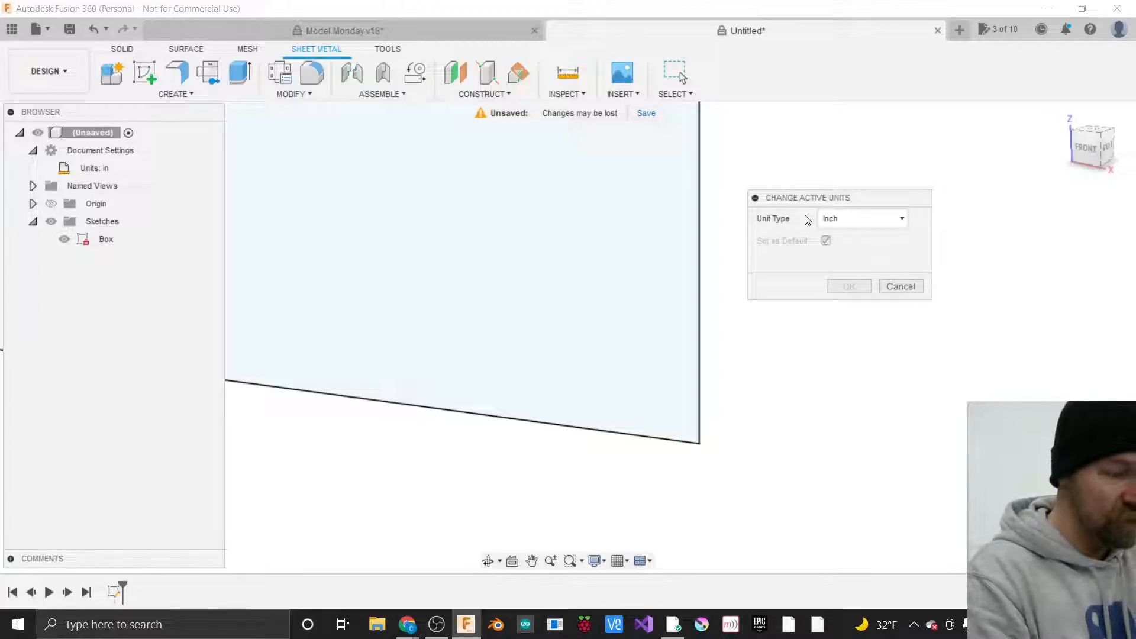
{"action": "left_click", "coordinate": [907, 286]}
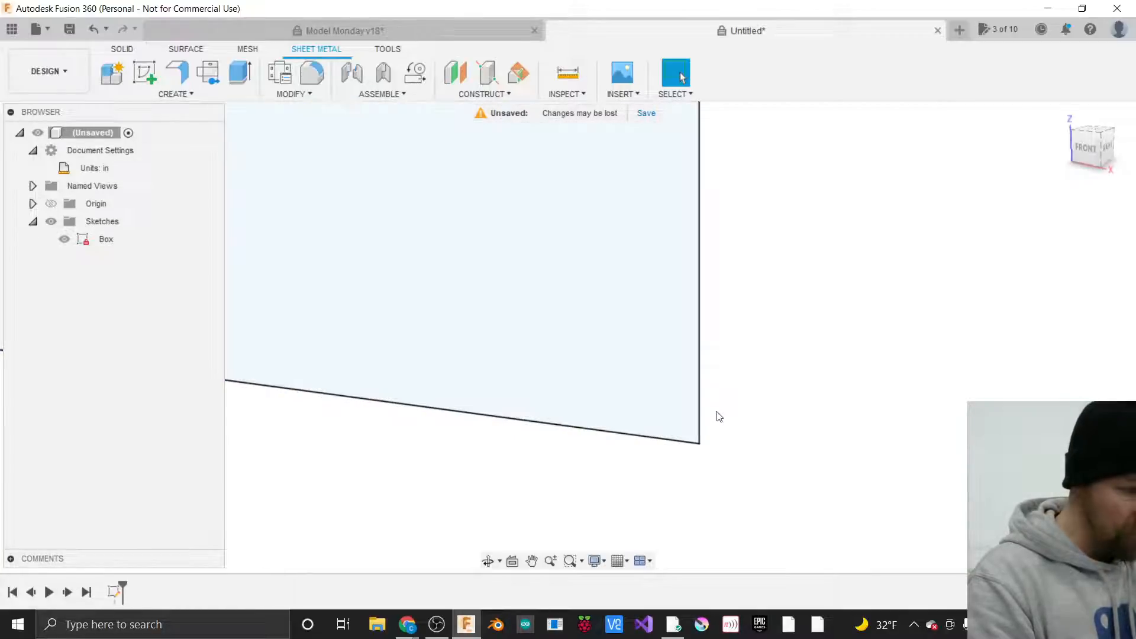
Create a base flange from the Box sketch profile as a new body, using the Cardboard sheet metal rule and thickness on Side 1.
{"action": "scroll", "coordinate": [745, 495], "scroll_direction": "down", "scroll_amount": 10}
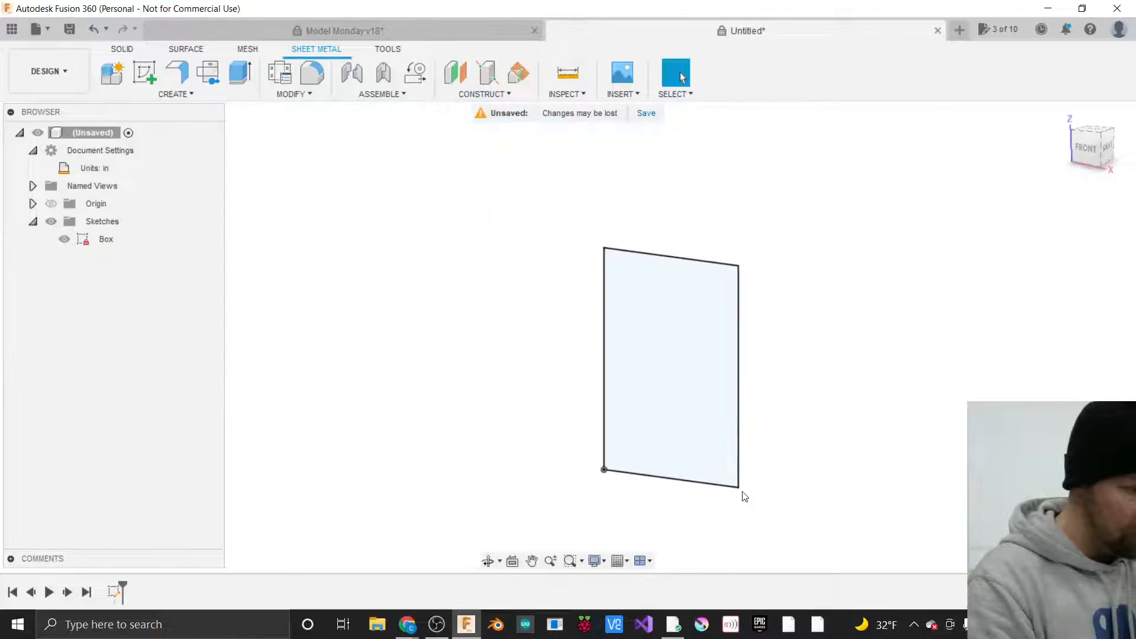
{"action": "scroll", "coordinate": [745, 496], "scroll_direction": "up", "scroll_amount": 2}
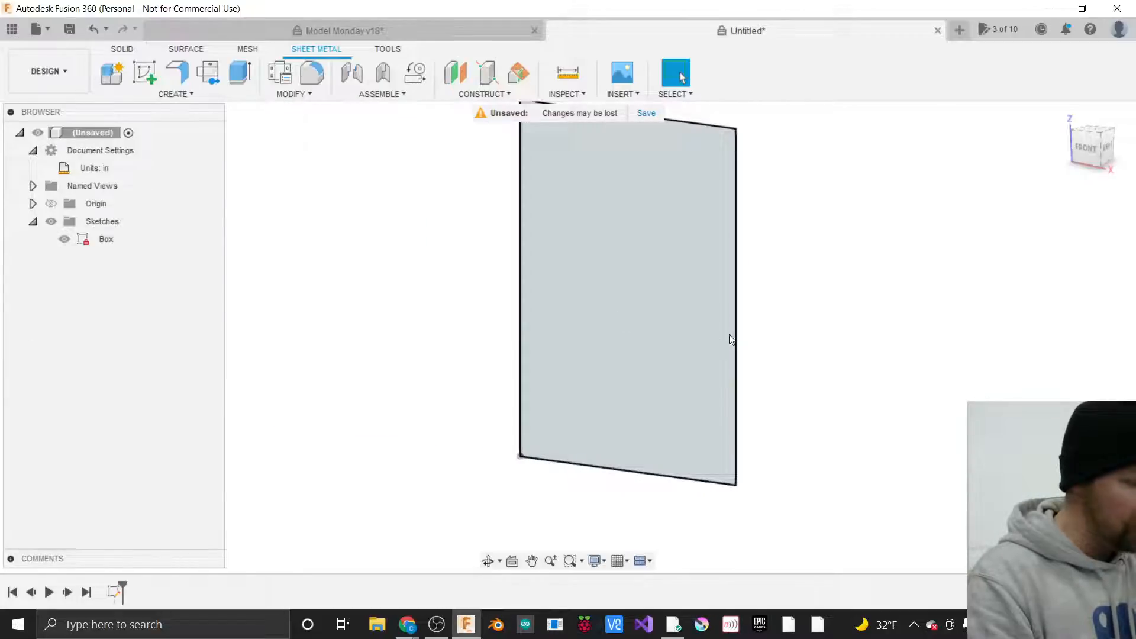
{"action": "scroll", "coordinate": [791, 339], "scroll_direction": "up", "scroll_amount": 1}
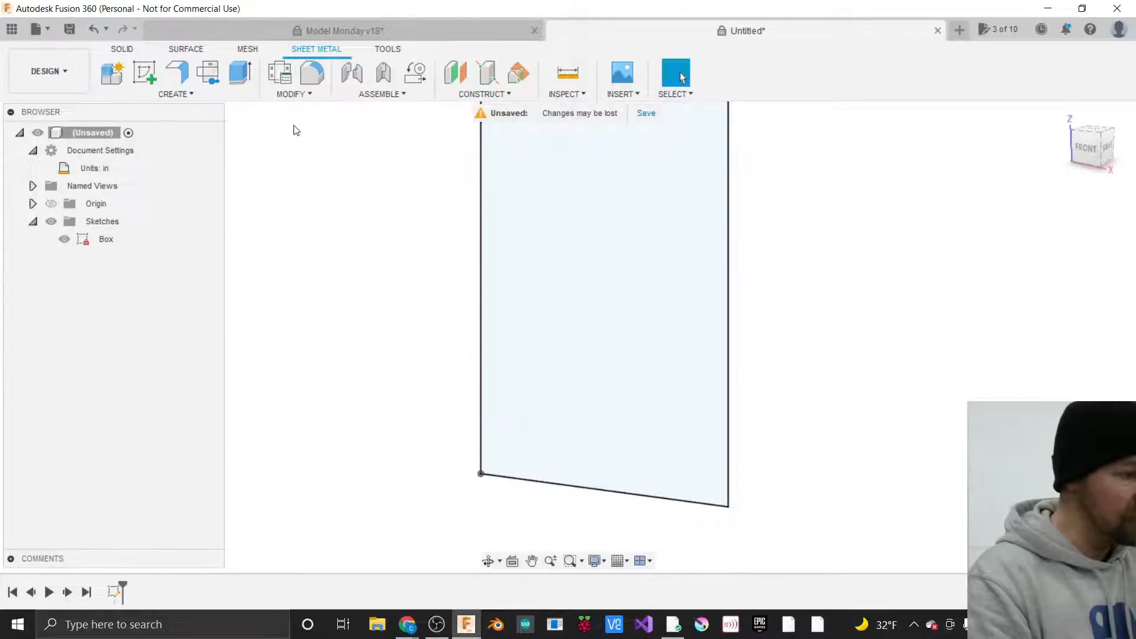
{"action": "left_click", "coordinate": [173, 95]}
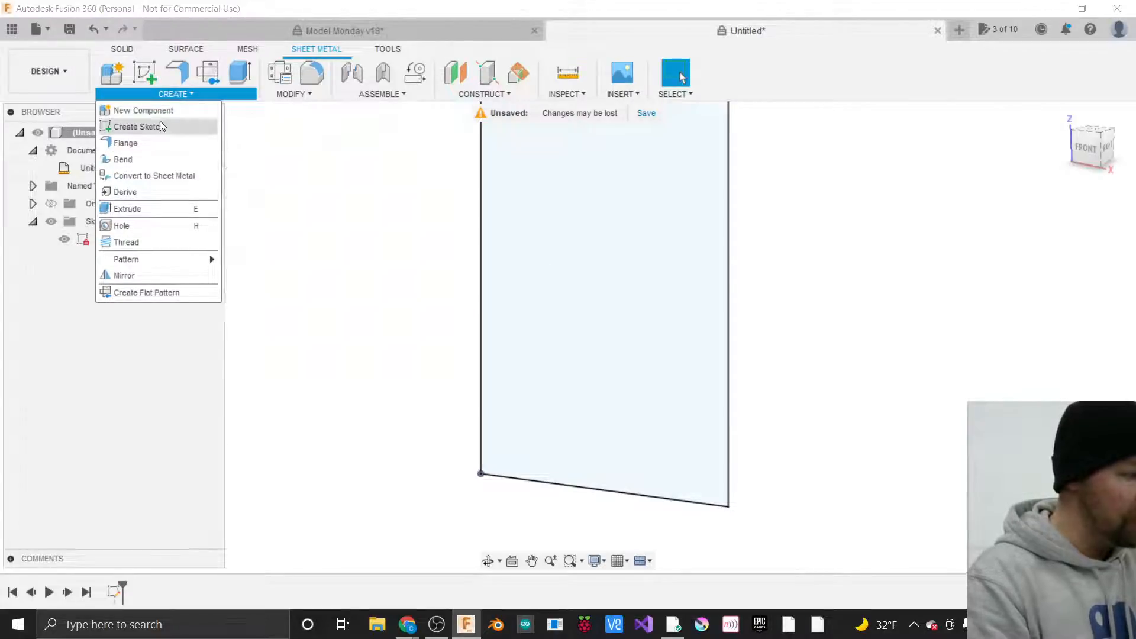
{"action": "left_click", "coordinate": [136, 147]}
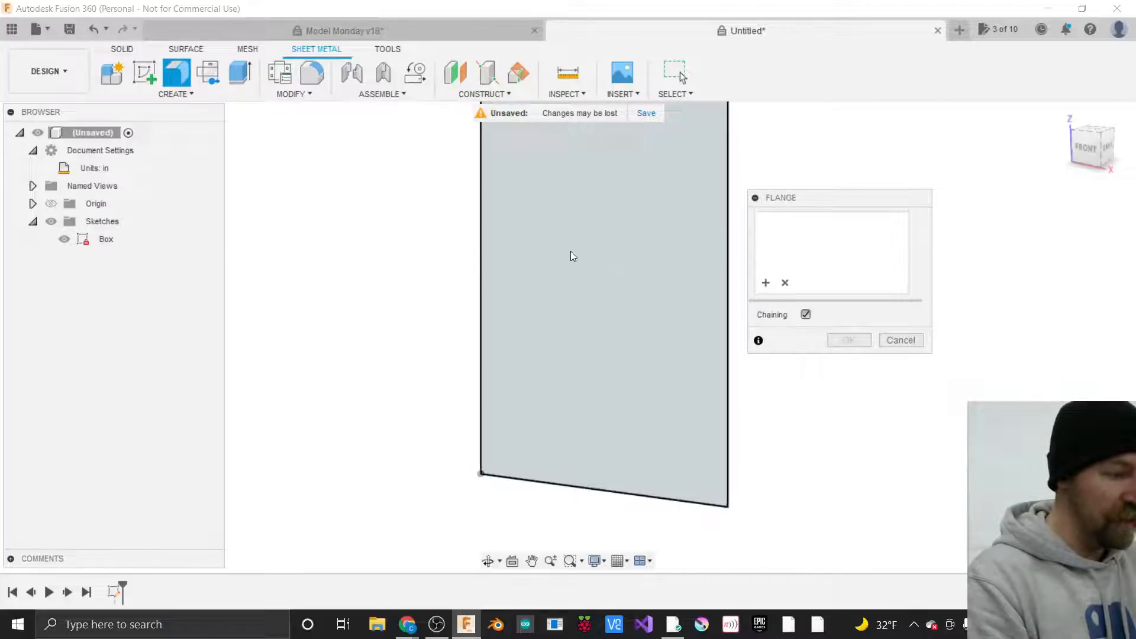
{"action": "left_click", "coordinate": [606, 259]}
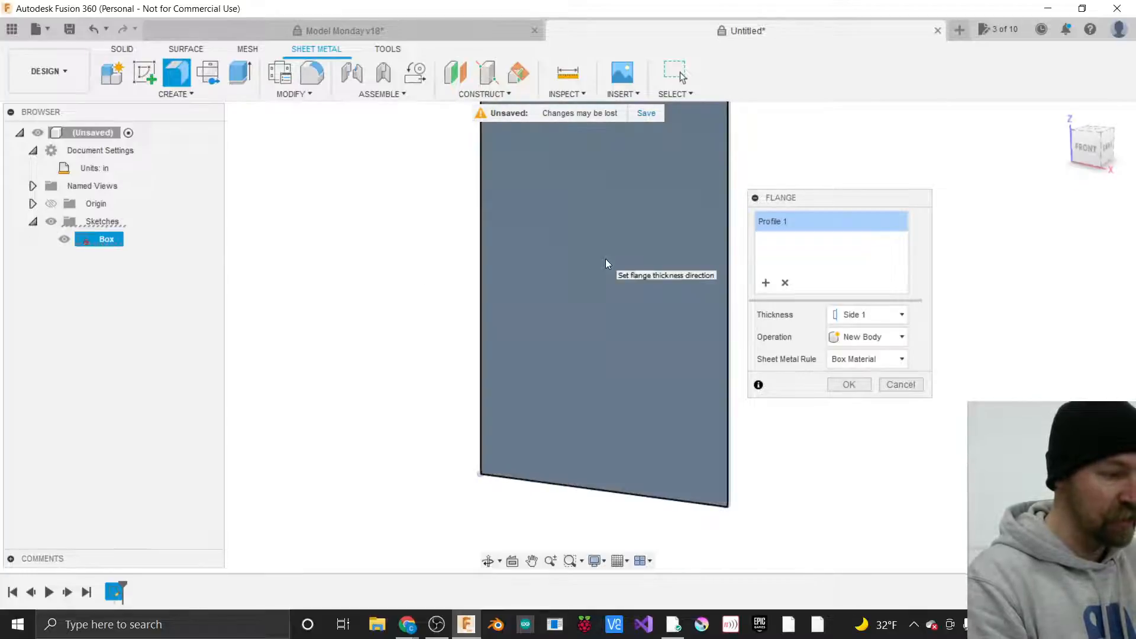
{"action": "scroll", "coordinate": [474, 538], "scroll_direction": "down", "scroll_amount": 3}
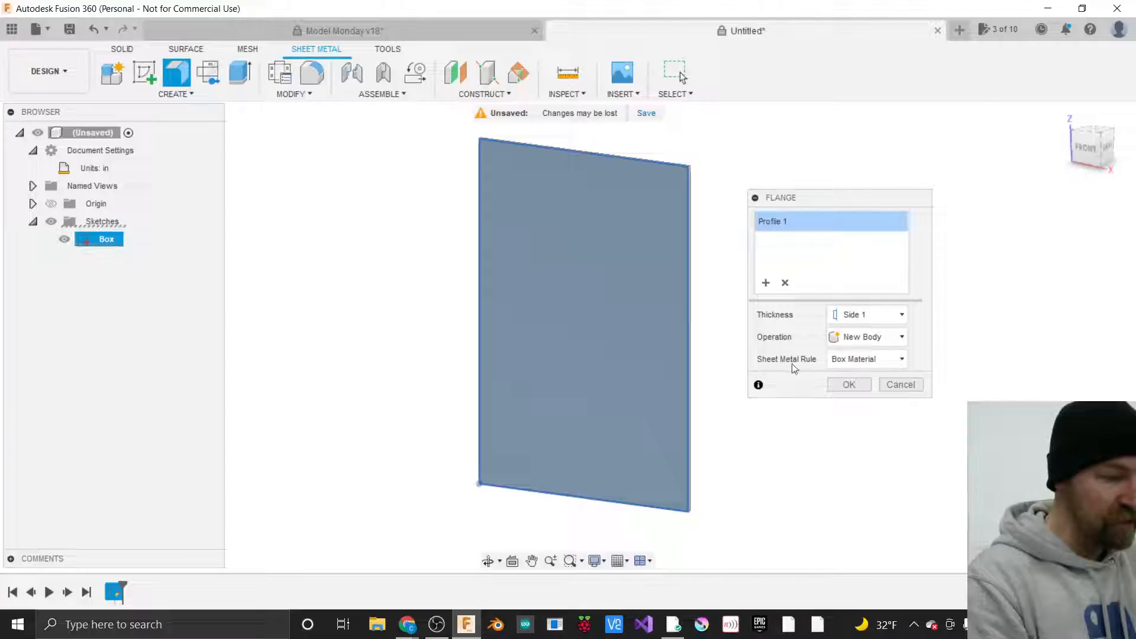
{"action": "left_click", "coordinate": [869, 359]}
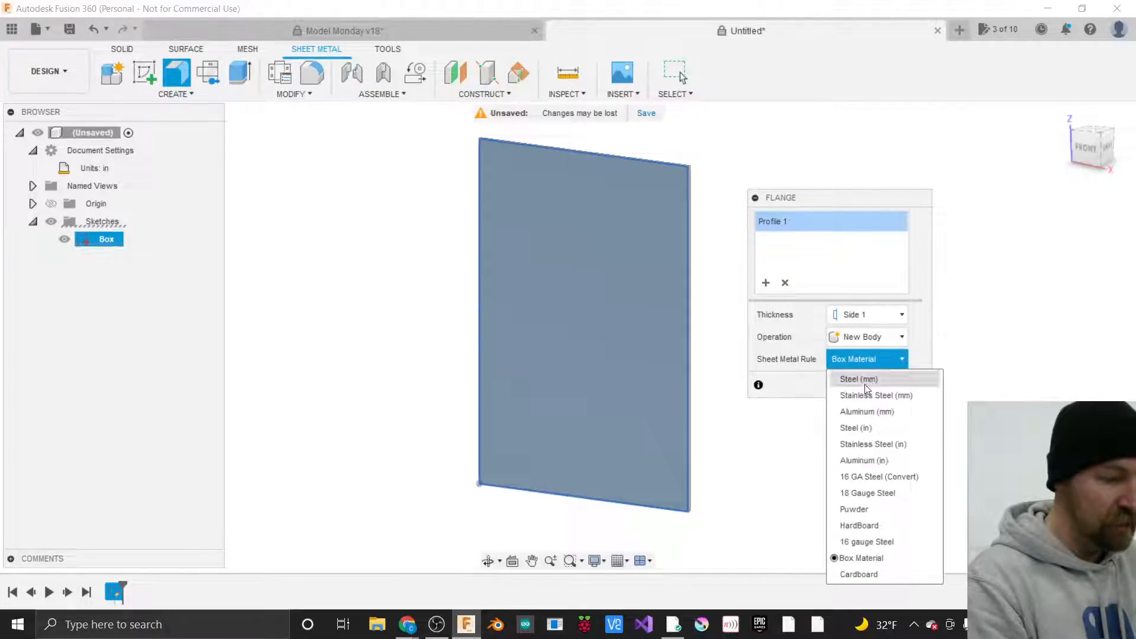
{"action": "left_click", "coordinate": [872, 574]}
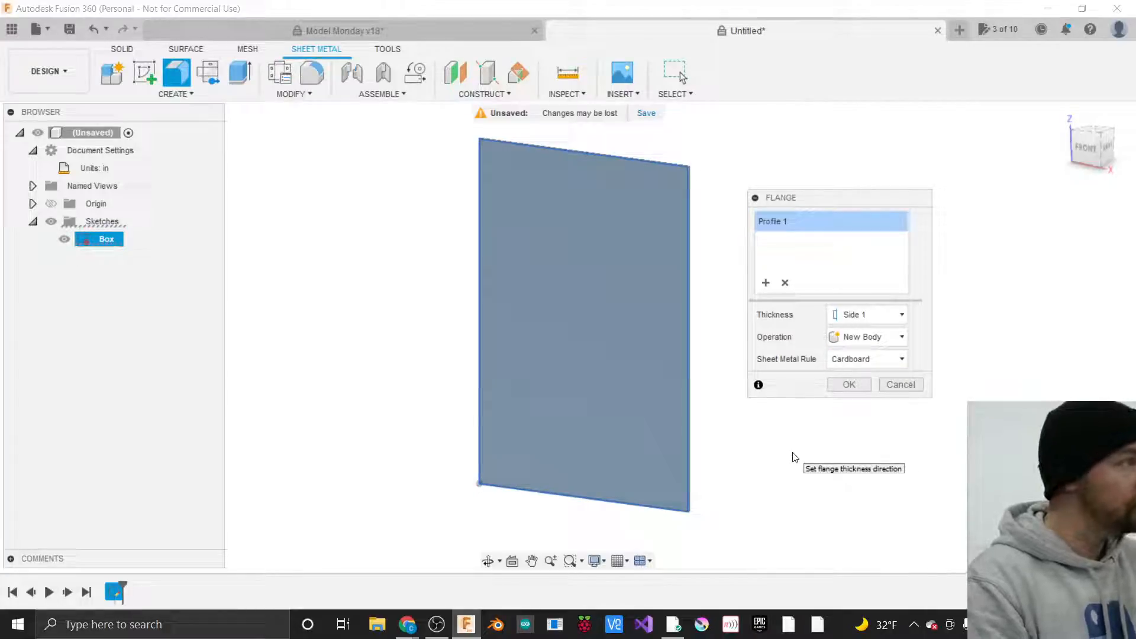
{"action": "left_click", "coordinate": [851, 385]}
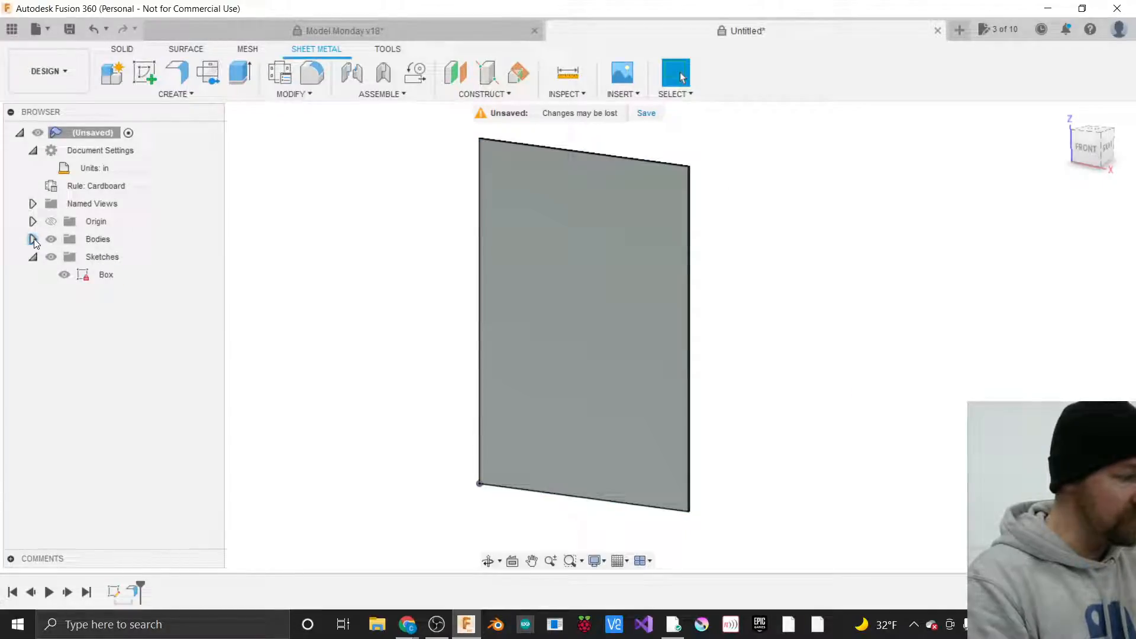
Expand the list of bodies and rename the flange body as Box.
{"action": "left_click", "coordinate": [80, 257]}
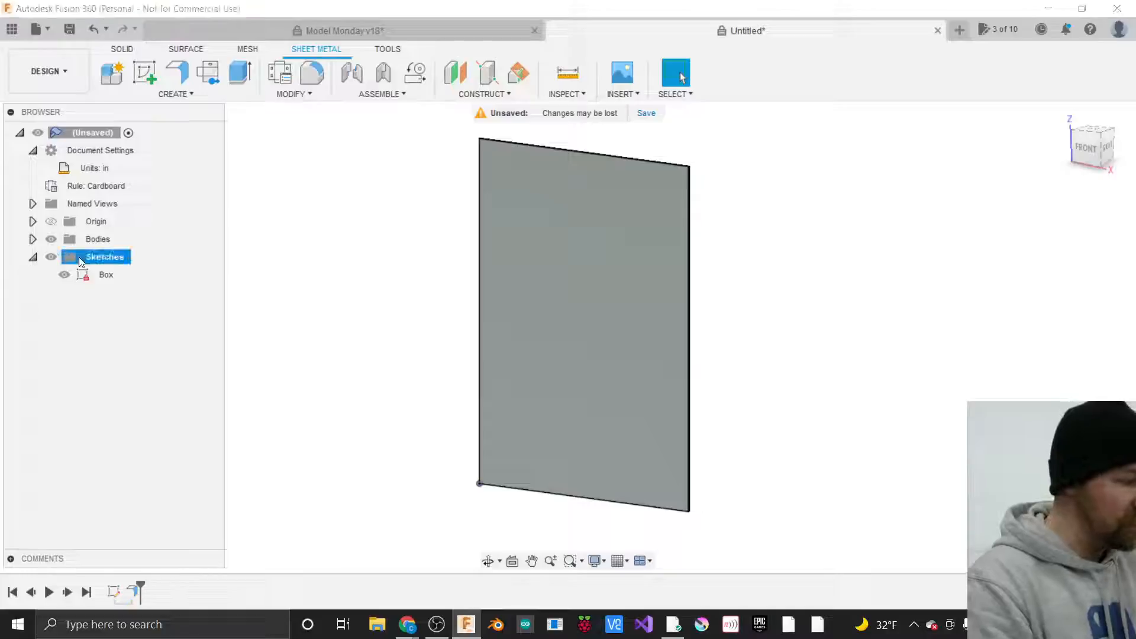
{"action": "left_click", "coordinate": [33, 240]}
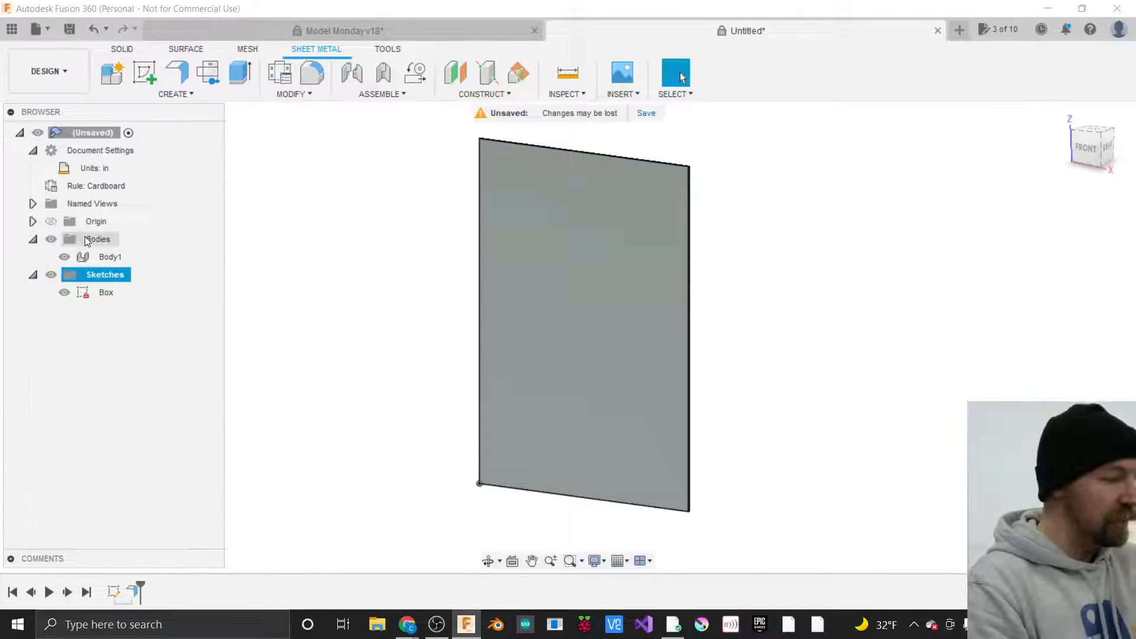
{"action": "left_click", "coordinate": [107, 258]}
{"action": "left_click", "coordinate": [106, 257]}
{"action": "type", "text": "Box"}
{"action": "key", "text": "Return"}
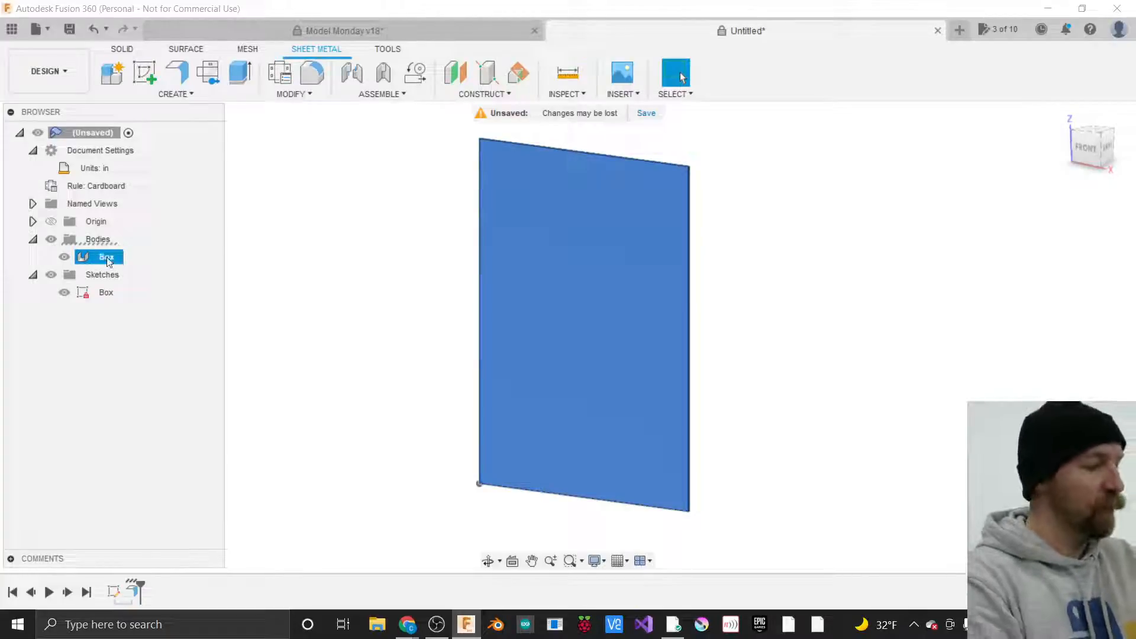
{"action": "left_click", "coordinate": [272, 263]}
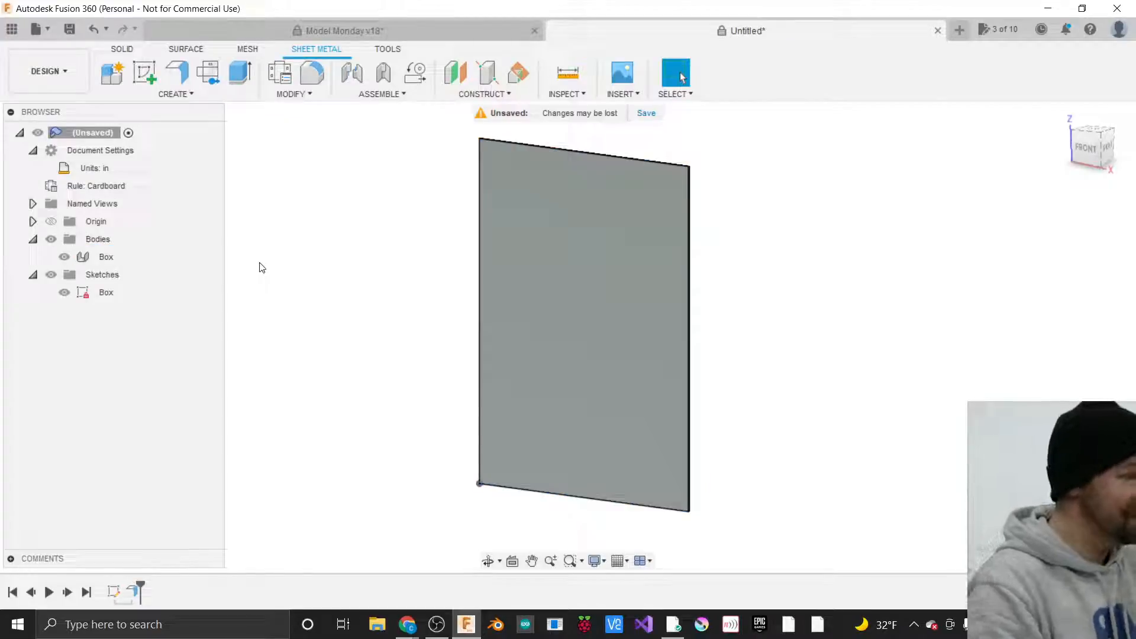
Hide the Box sketch so that only the sheet-metal body is shown.
{"action": "left_click", "coordinate": [64, 292]}
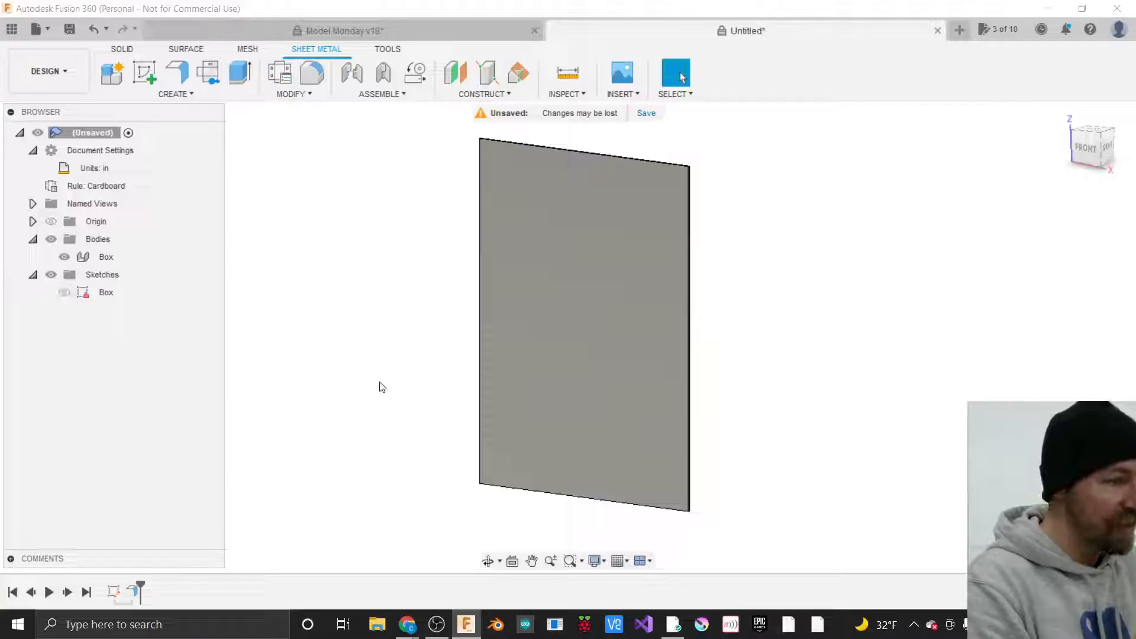
{"action": "left_click", "coordinate": [675, 391]}
{"action": "left_click", "coordinate": [695, 356]}
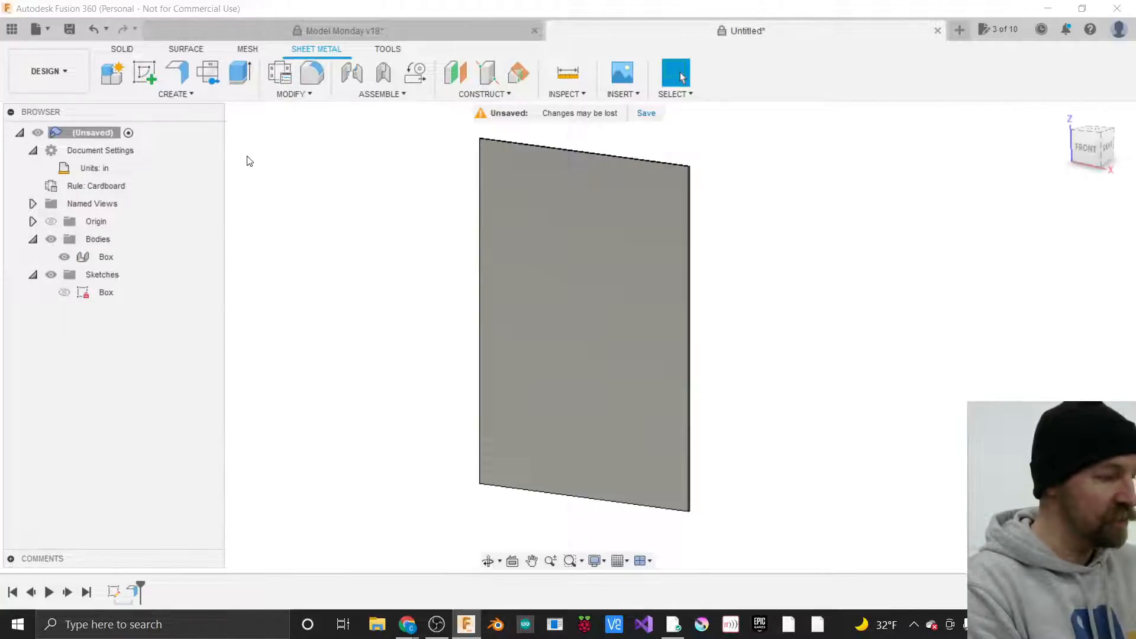
Start a new flange and select the two opposite vertical front edges of the box panel as full edges.
{"action": "left_click", "coordinate": [185, 95]}
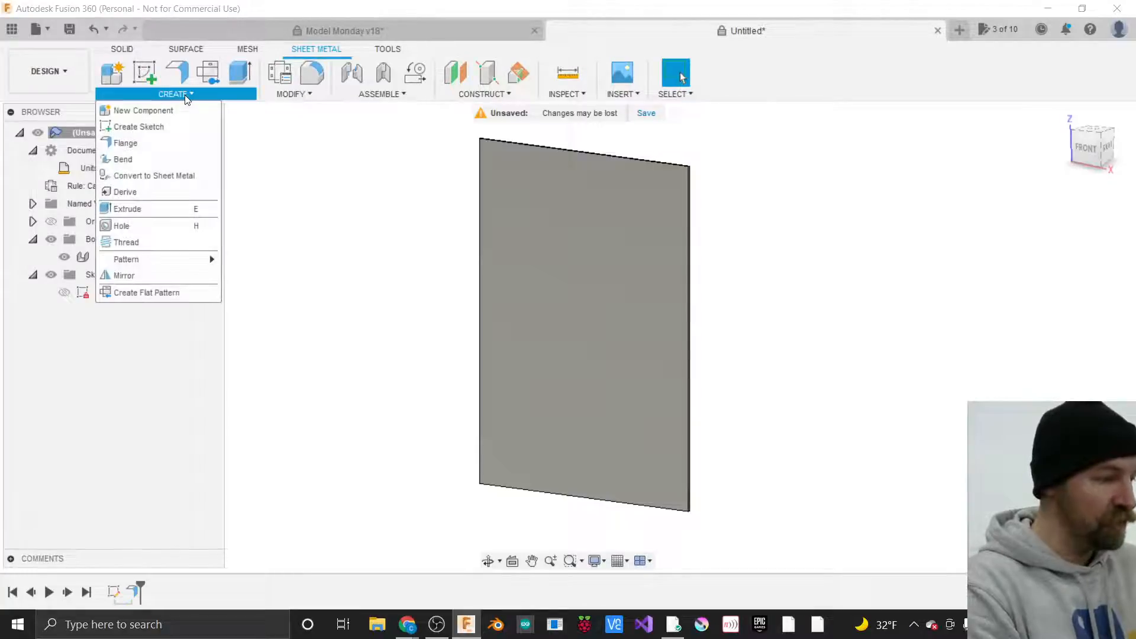
{"action": "left_click", "coordinate": [125, 144]}
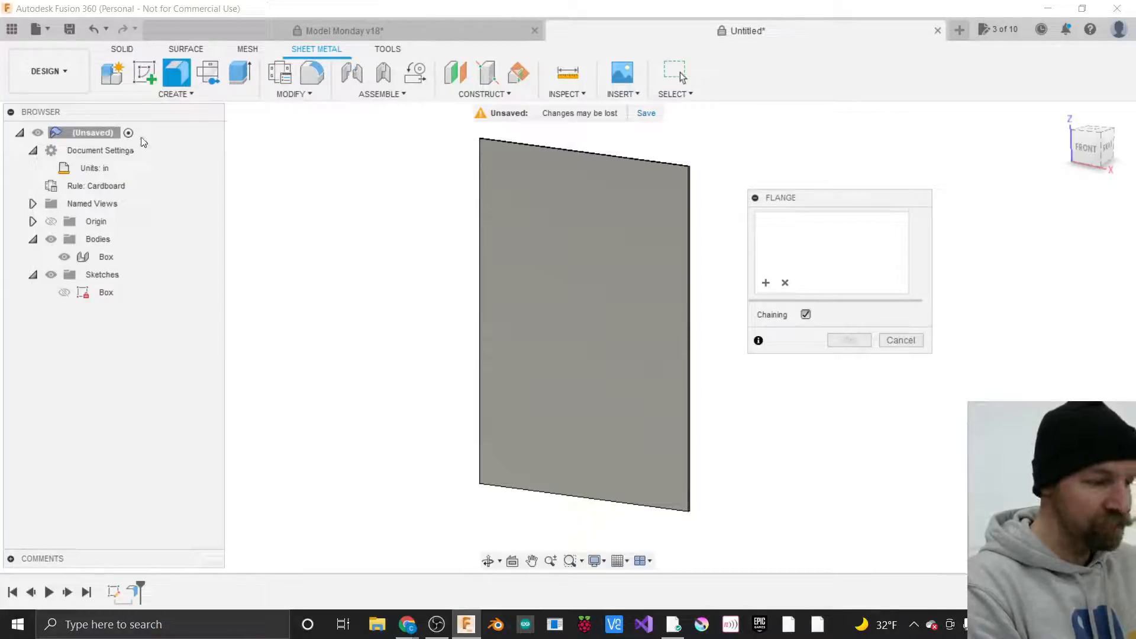
{"action": "scroll", "coordinate": [700, 203], "scroll_direction": "up", "scroll_amount": 5}
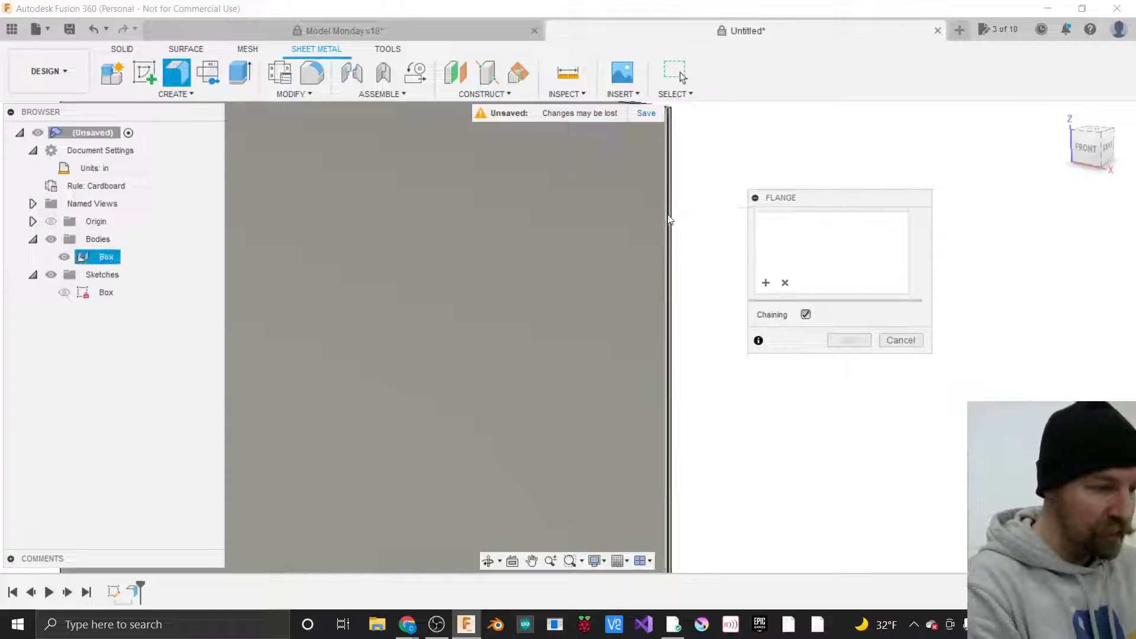
{"action": "scroll", "coordinate": [674, 178], "scroll_direction": "down", "scroll_amount": 2}
{"action": "scroll", "coordinate": [679, 144], "scroll_direction": "up", "scroll_amount": 3}
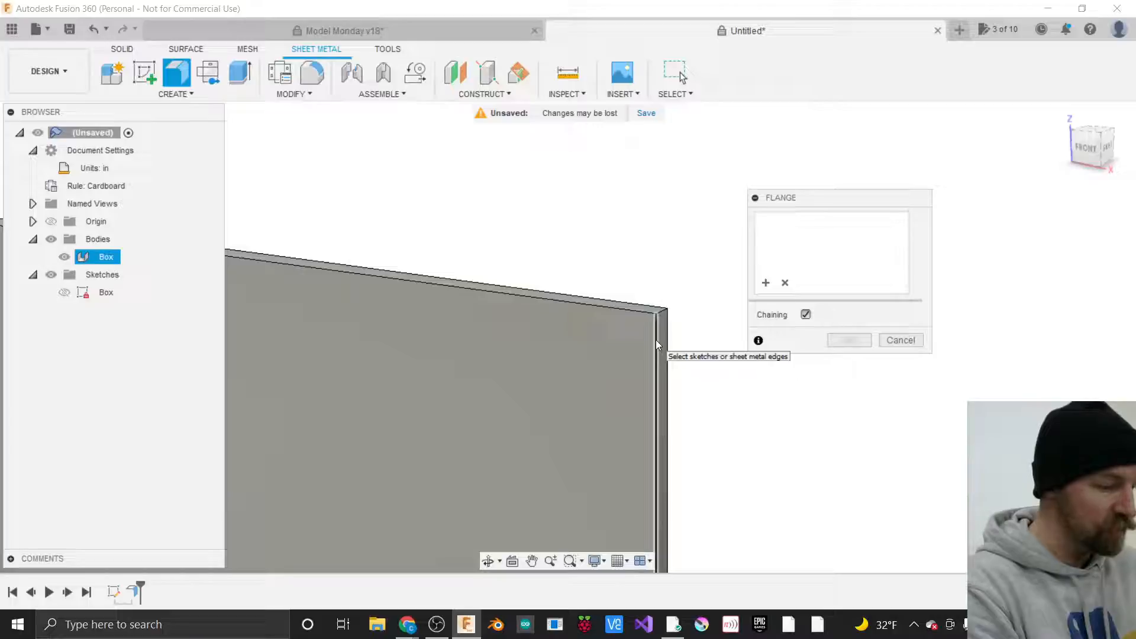
{"action": "left_click", "coordinate": [656, 340]}
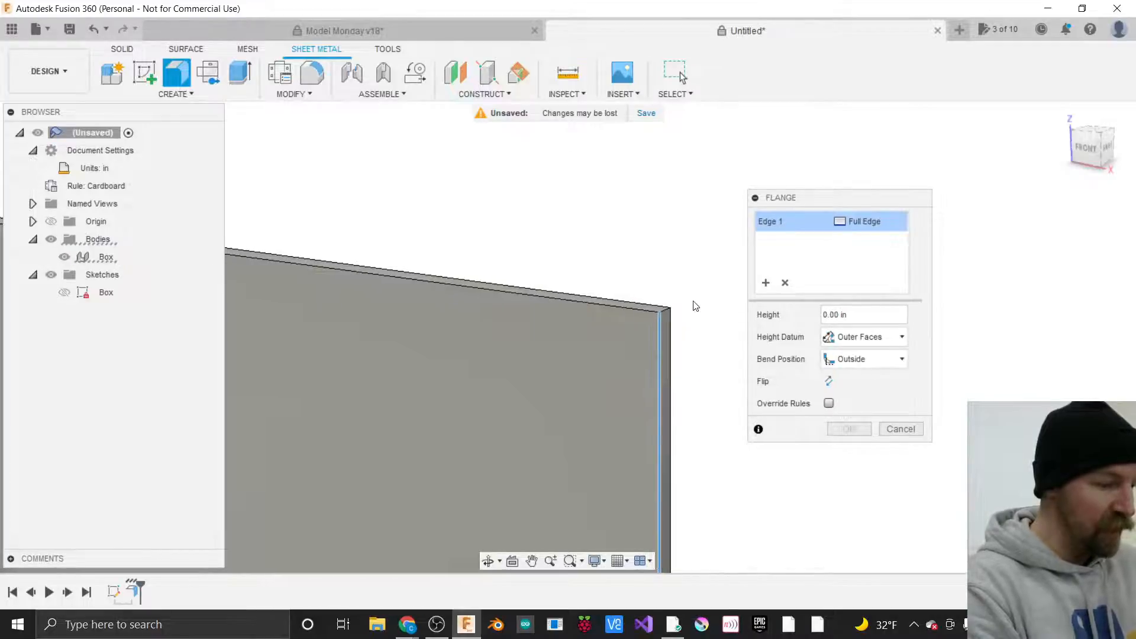
{"action": "scroll", "coordinate": [693, 301], "scroll_direction": "down", "scroll_amount": 4}
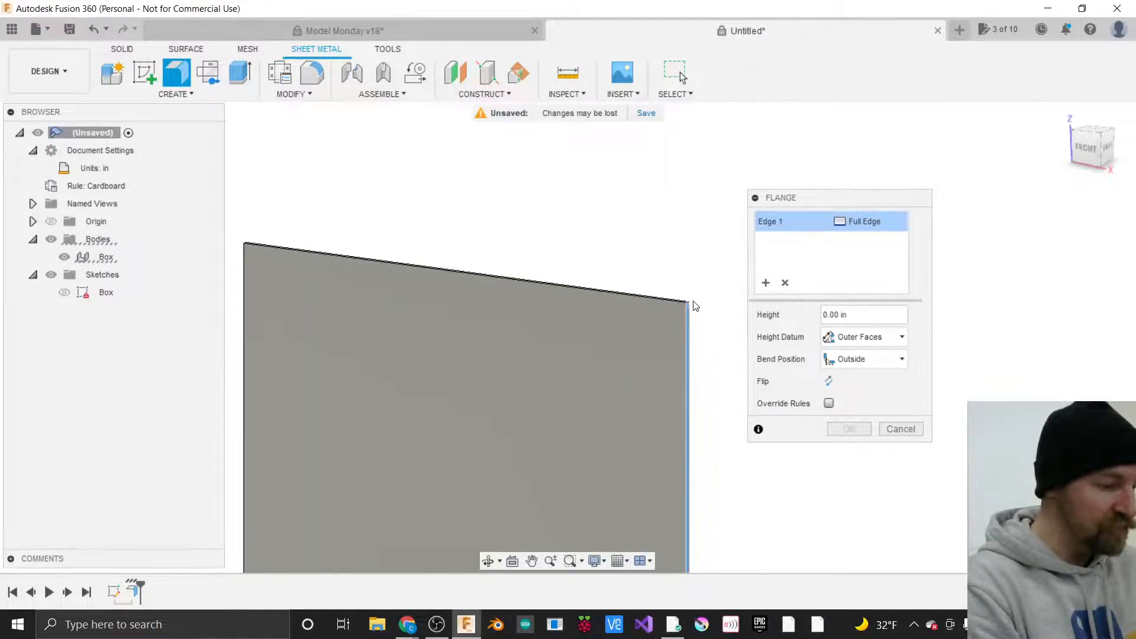
{"action": "scroll", "coordinate": [372, 287], "scroll_direction": "up", "scroll_amount": 3}
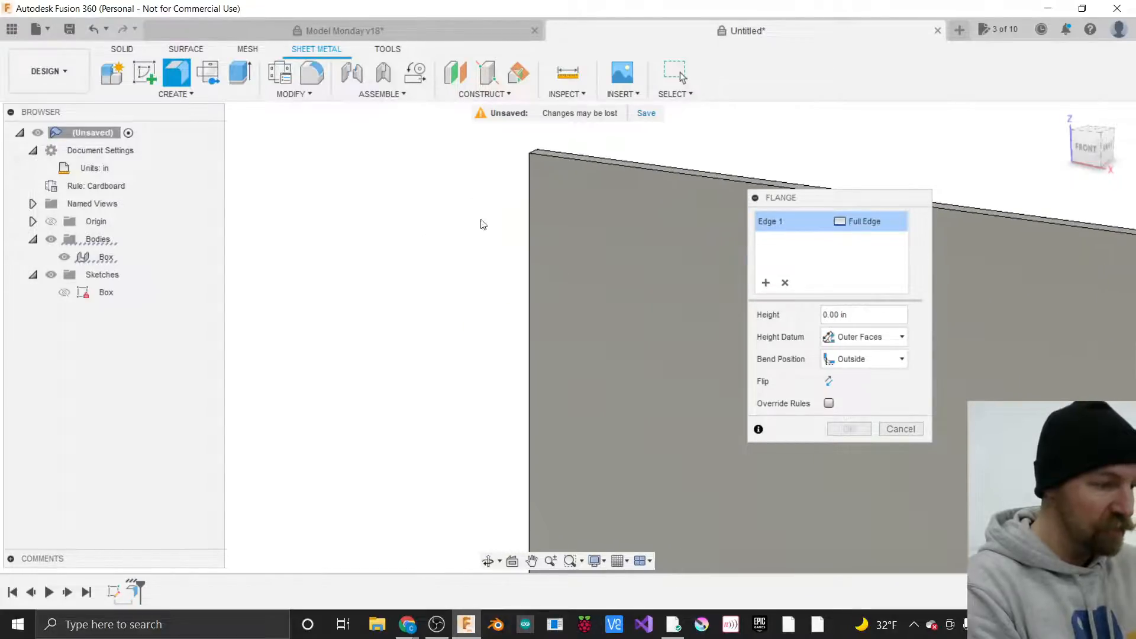
{"action": "left_click", "coordinate": [530, 189]}
{"action": "scroll", "coordinate": [417, 229], "scroll_direction": "down", "scroll_amount": 1}
{"action": "scroll", "coordinate": [417, 229], "scroll_direction": "down", "scroll_amount": 3}
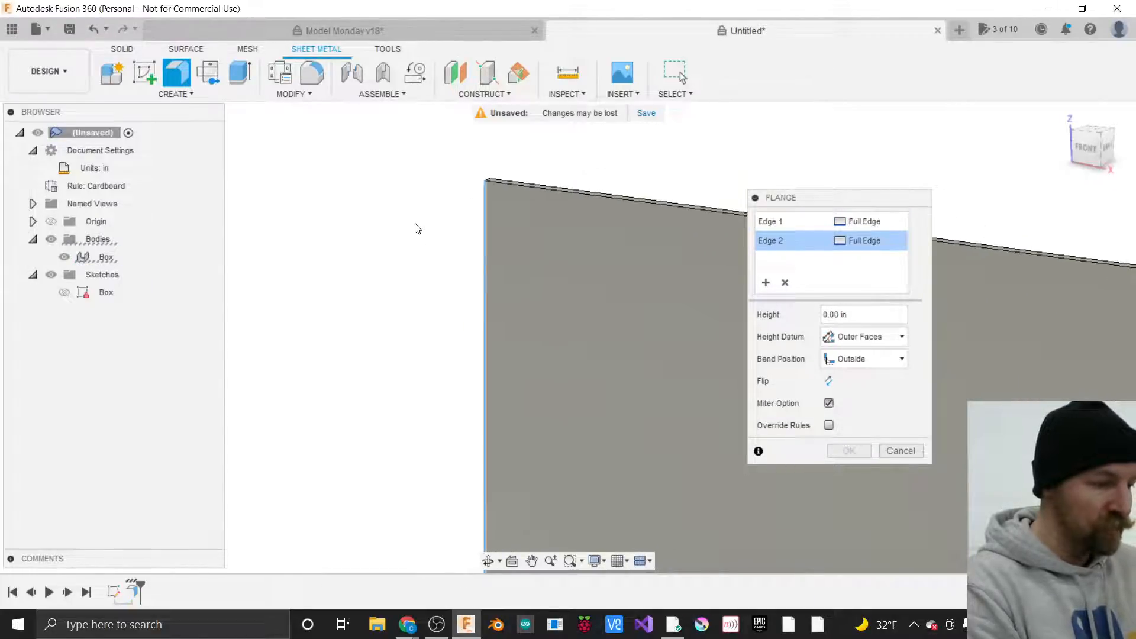
{"action": "scroll", "coordinate": [417, 228], "scroll_direction": "down", "scroll_amount": 2}
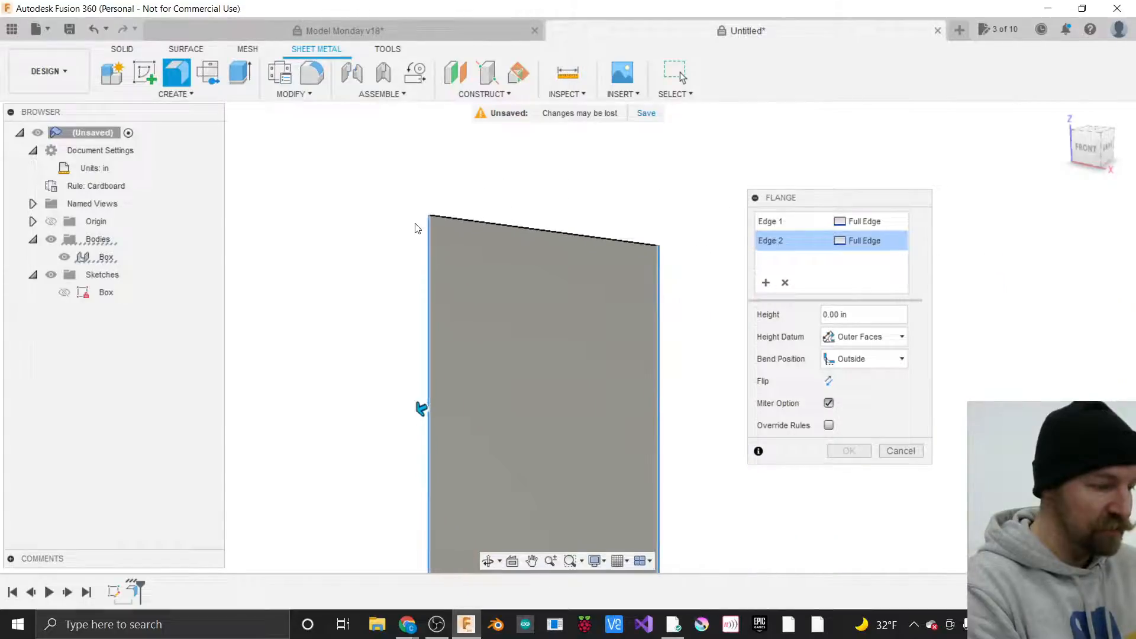
{"action": "scroll", "coordinate": [512, 451], "scroll_direction": "up", "scroll_amount": 2}
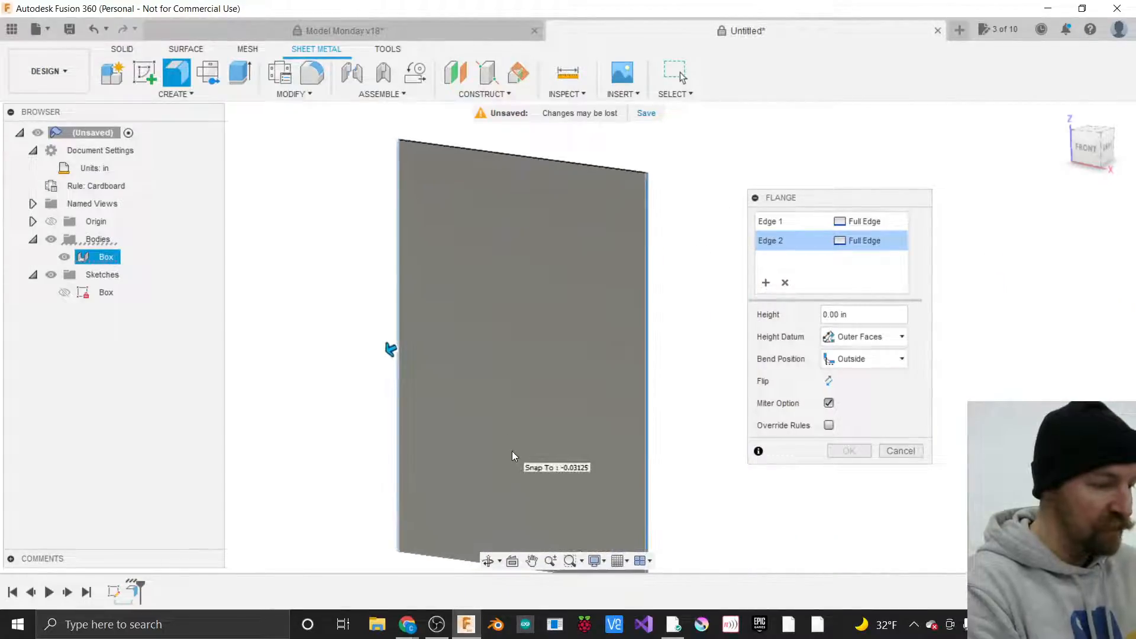
Extend both side flanges forward at 90 degrees and set their height to the Length parameter.
{"action": "left_click_drag", "start_coordinate": [393, 347], "coordinate": [342, 368]}
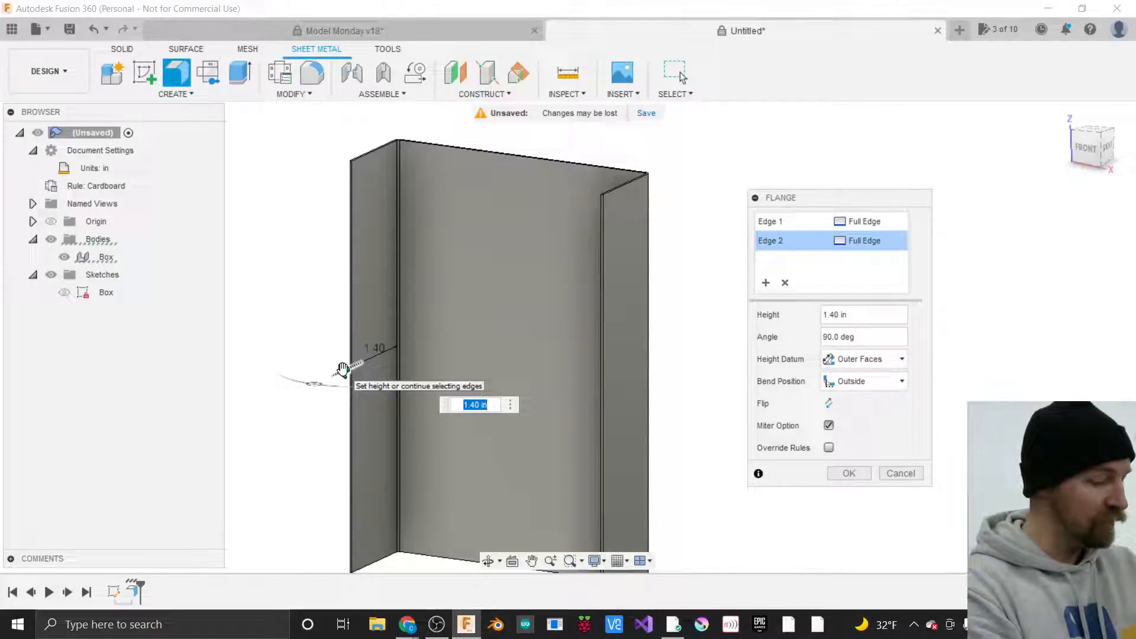
{"action": "type", "text": "Le"}
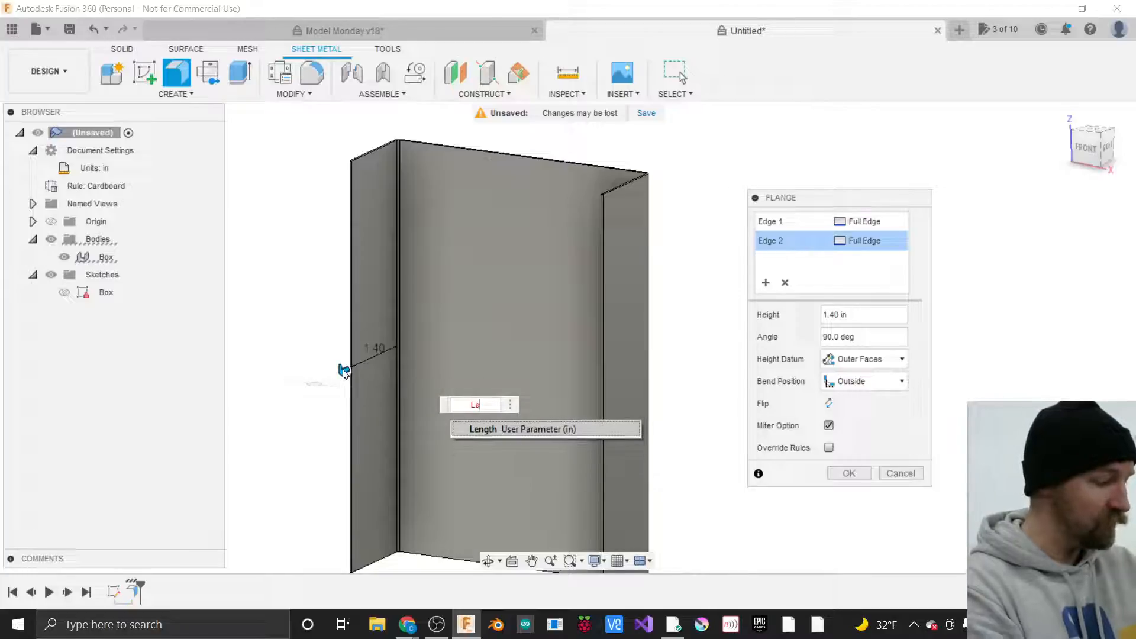
{"action": "key", "text": "Return"}
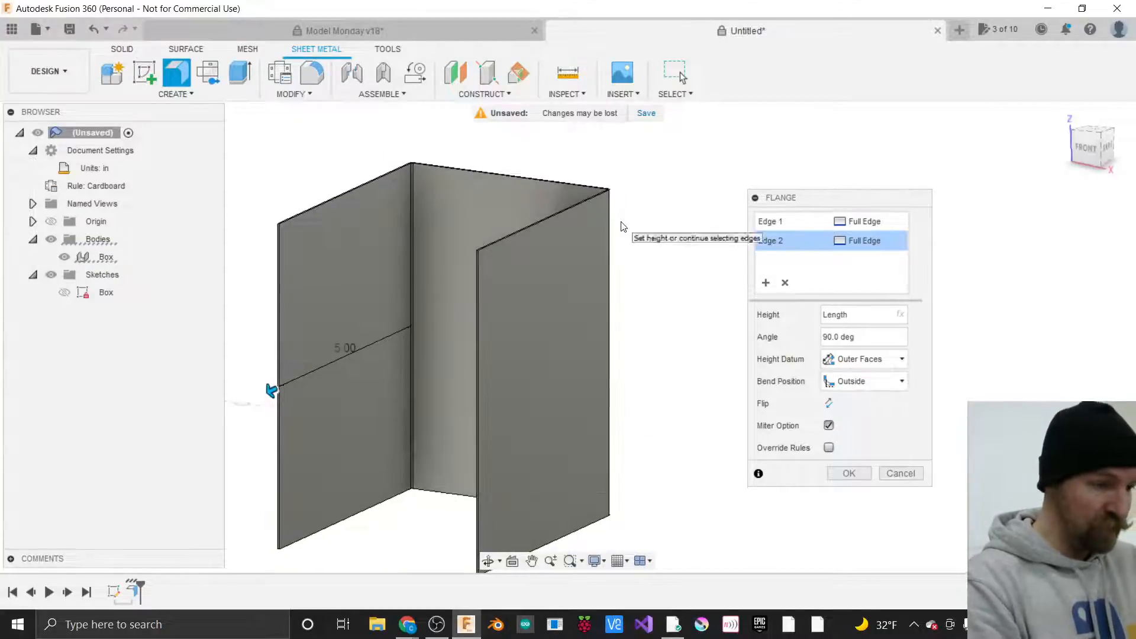
Inspect the two side walls from the side and from above, and accept the flange feature.
{"action": "left_click", "coordinate": [1100, 147]}
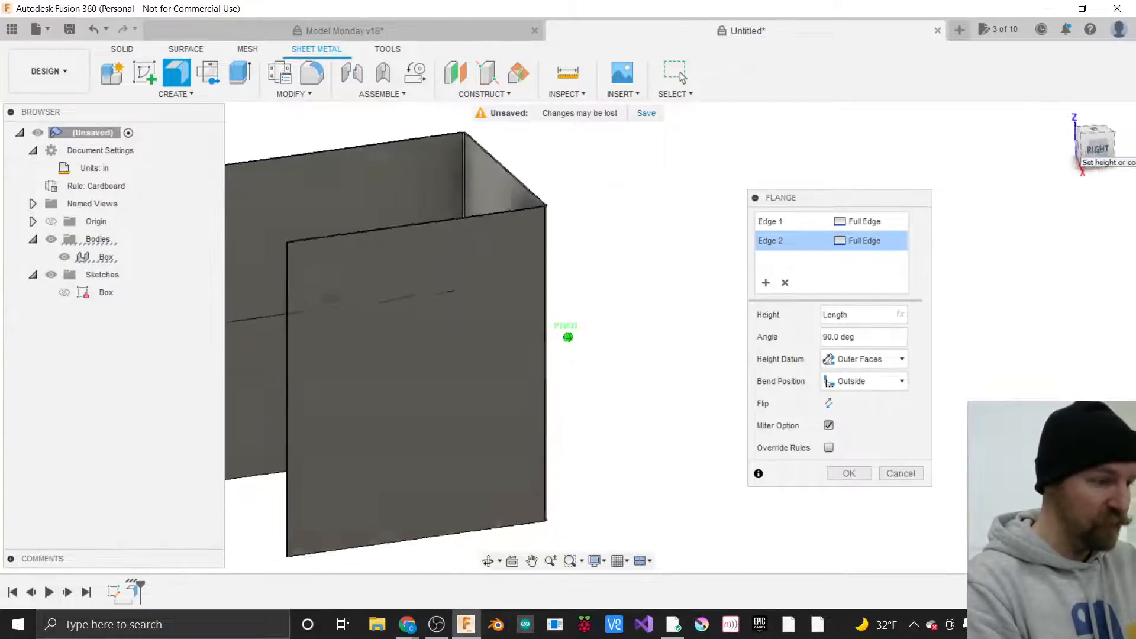
{"action": "mouse_move", "coordinate": [236, 408]}
{"action": "middle_mouse_down", "text": "shift"}
{"action": "mouse_move", "coordinate": [394, 426]}
{"action": "mouse_move", "coordinate": [291, 439]}
{"action": "mouse_move", "coordinate": [252, 414]}
{"action": "middle_mouse_up", "text": "shift"}
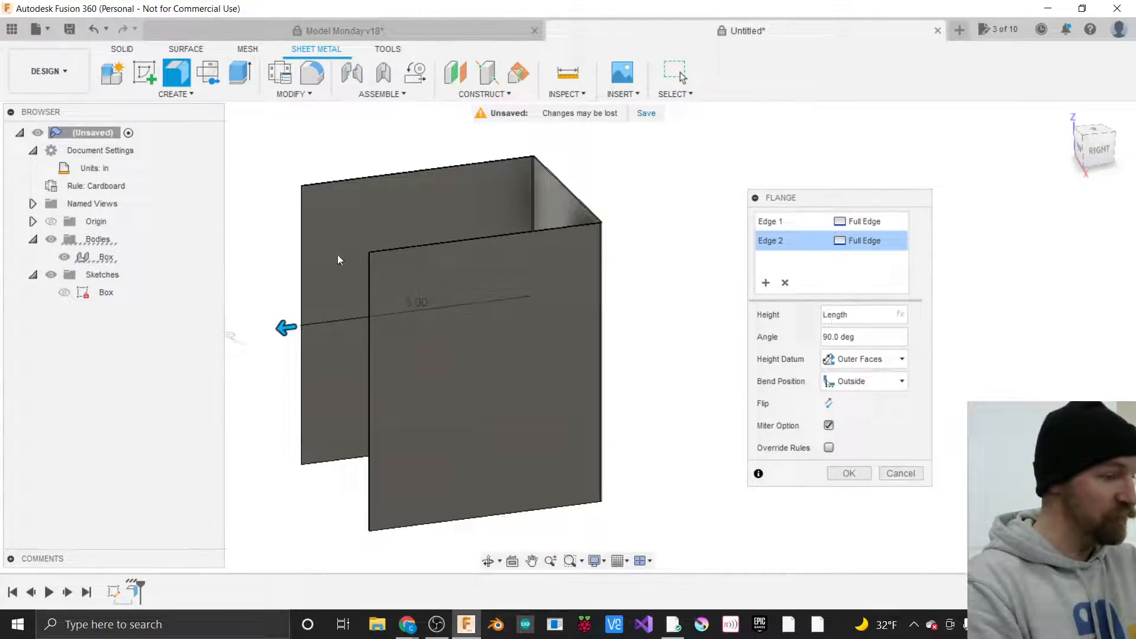
{"action": "scroll", "coordinate": [273, 224], "scroll_direction": "up", "scroll_amount": 1}
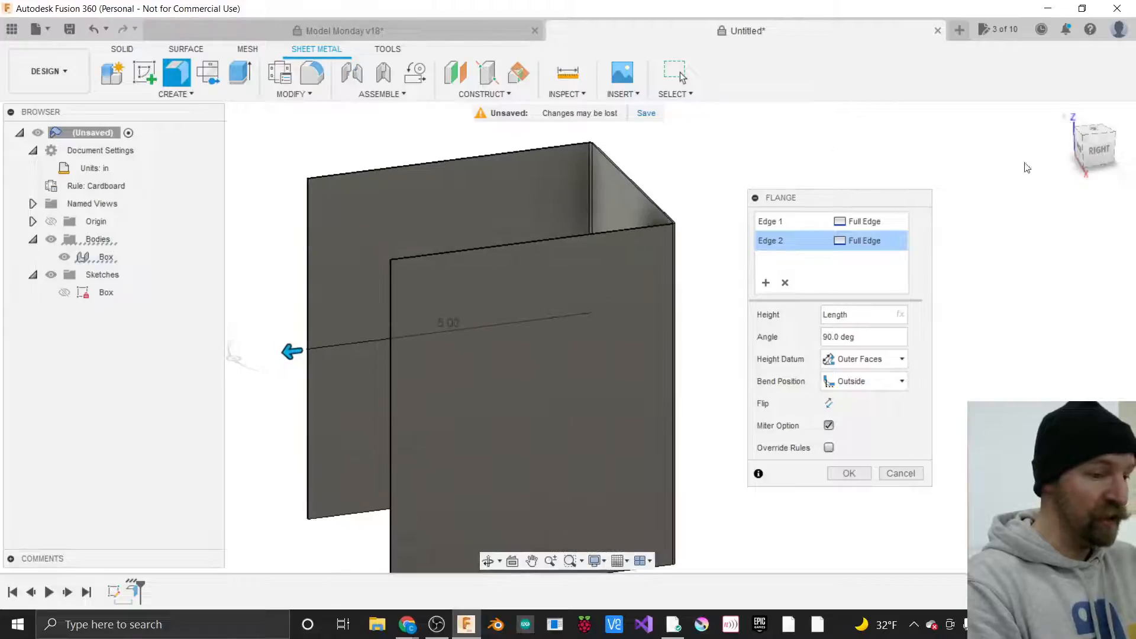
{"action": "left_click_drag", "start_coordinate": [1100, 171], "coordinate": [1089, 208]}
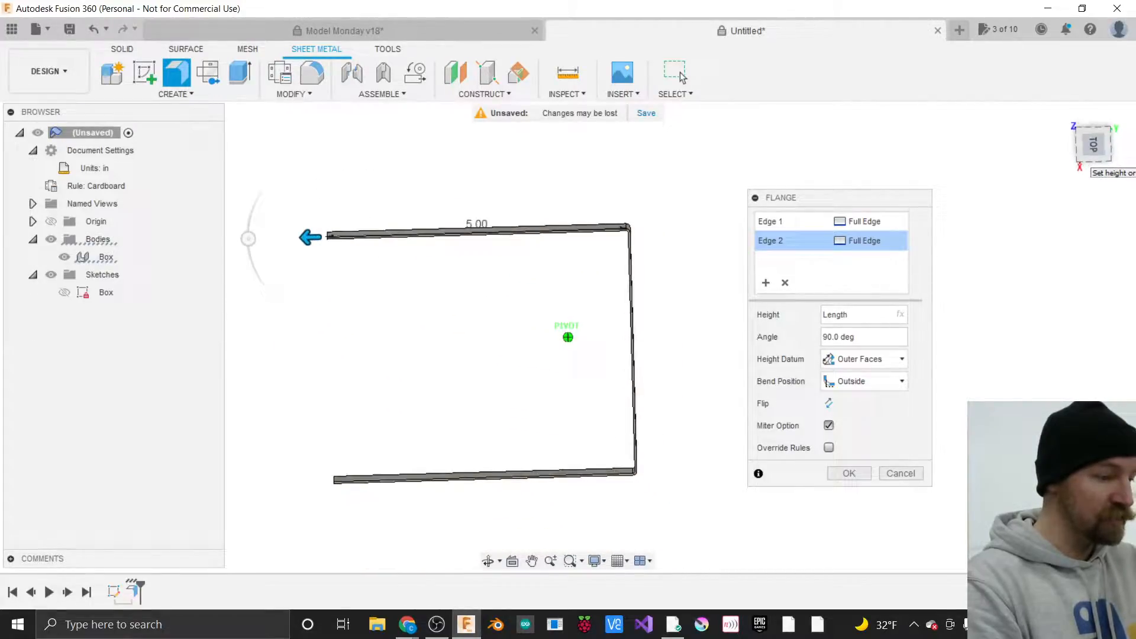
{"action": "left_click", "coordinate": [1098, 151]}
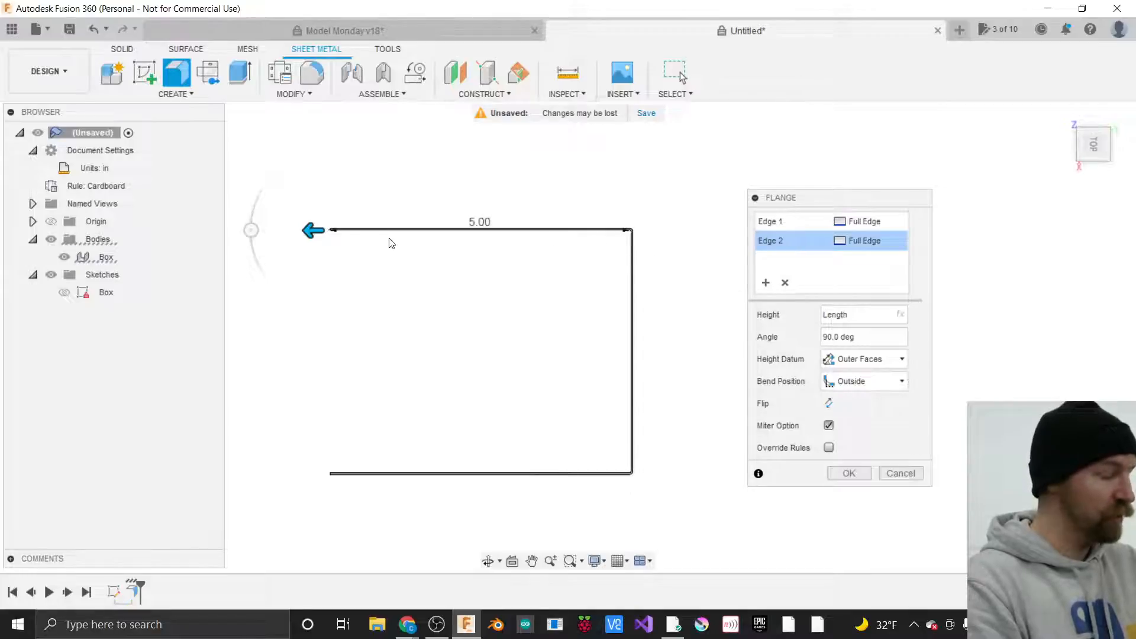
{"action": "left_click_drag", "start_coordinate": [1096, 148], "coordinate": [1120, 93]}
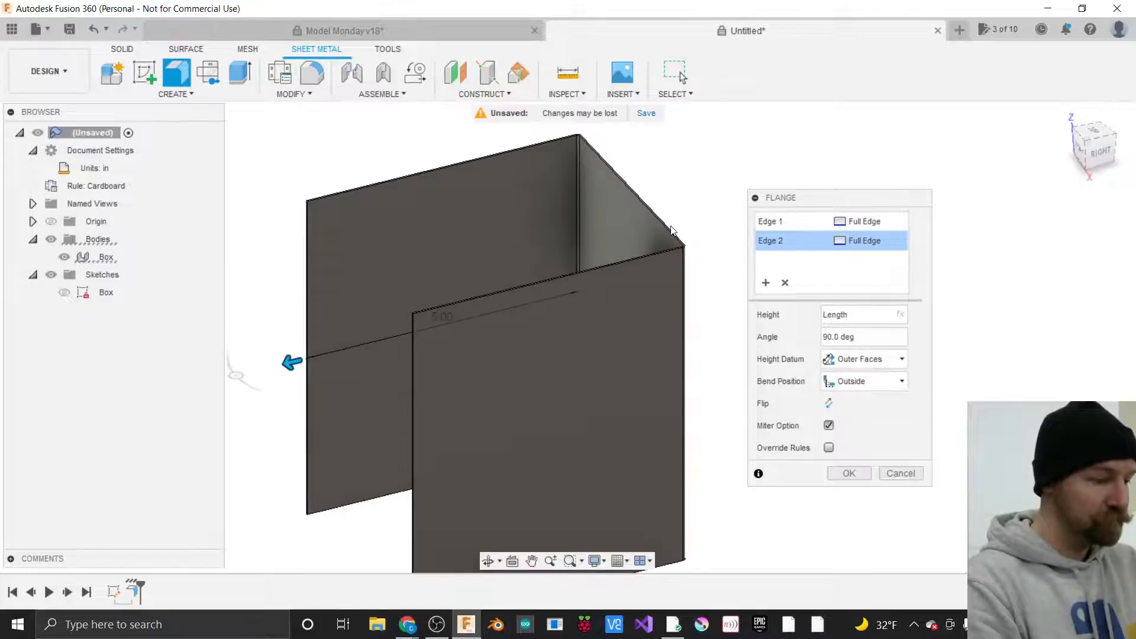
{"action": "scroll", "coordinate": [608, 193], "scroll_direction": "down", "scroll_amount": 3}
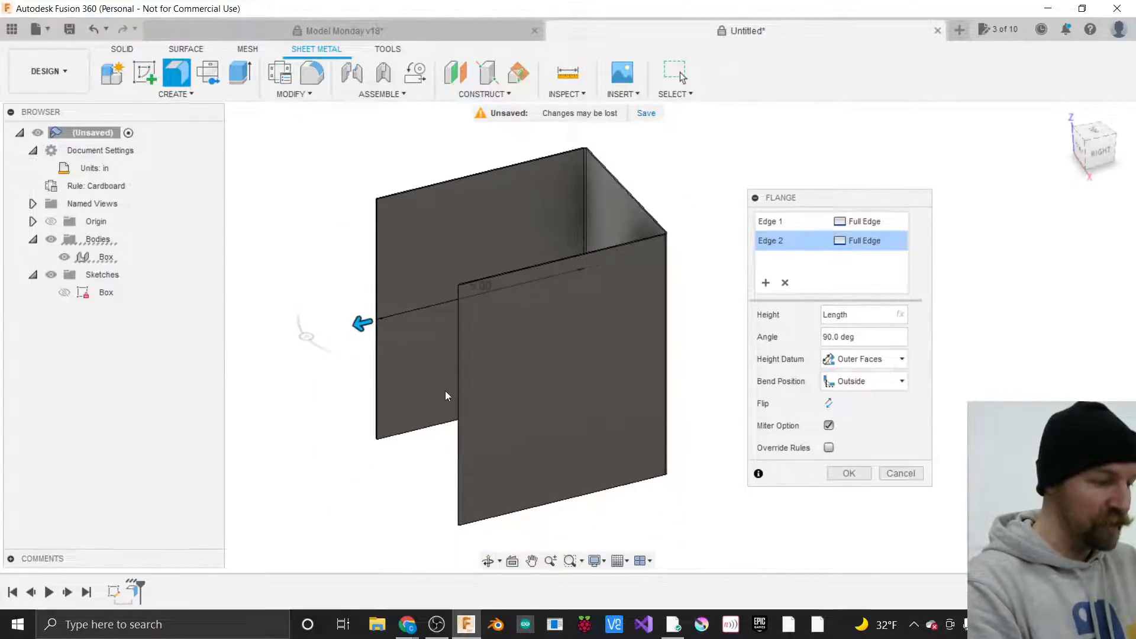
{"action": "scroll", "coordinate": [445, 391], "scroll_direction": "up", "scroll_amount": 2}
{"action": "scroll", "coordinate": [446, 395], "scroll_direction": "up", "scroll_amount": 1}
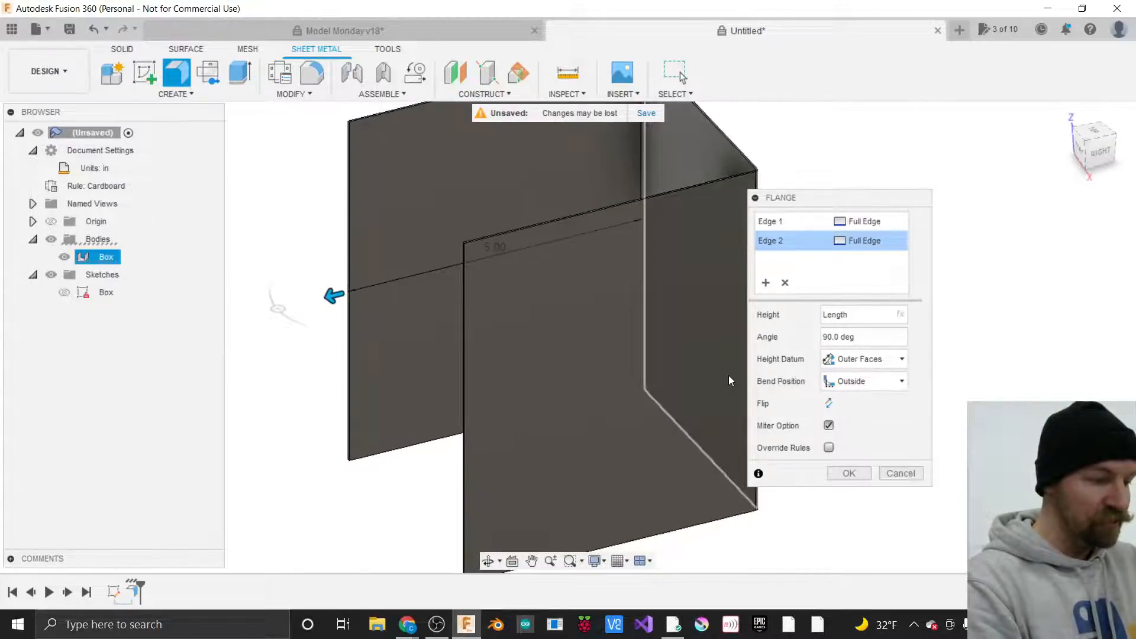
{"action": "left_click_drag", "start_coordinate": [800, 197], "coordinate": [878, 183]}
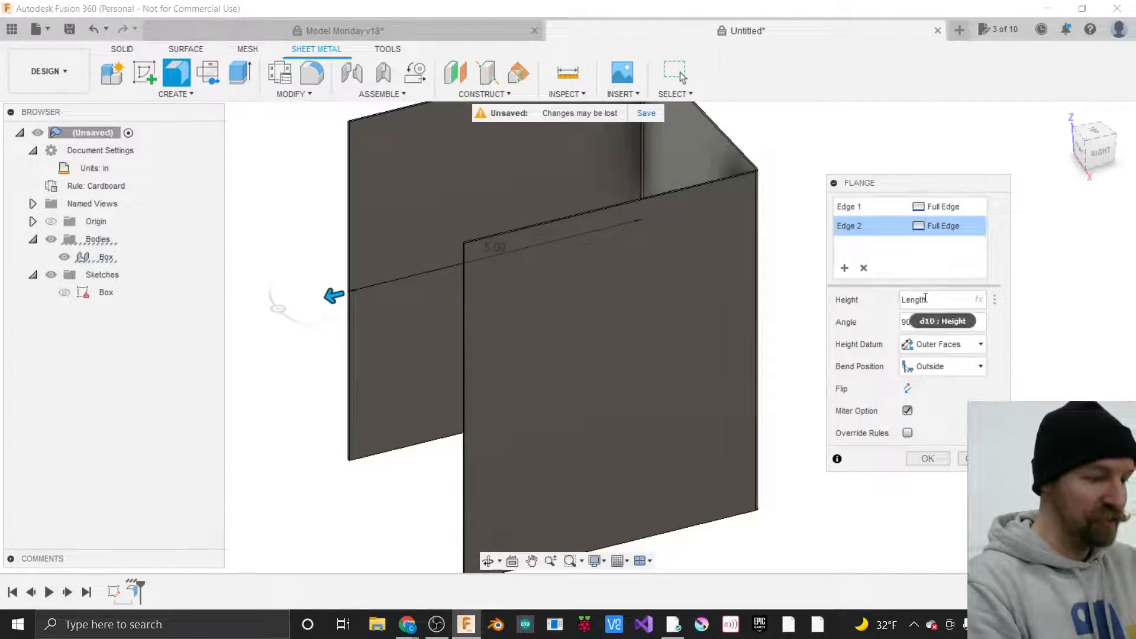
{"action": "left_click", "coordinate": [931, 459]}
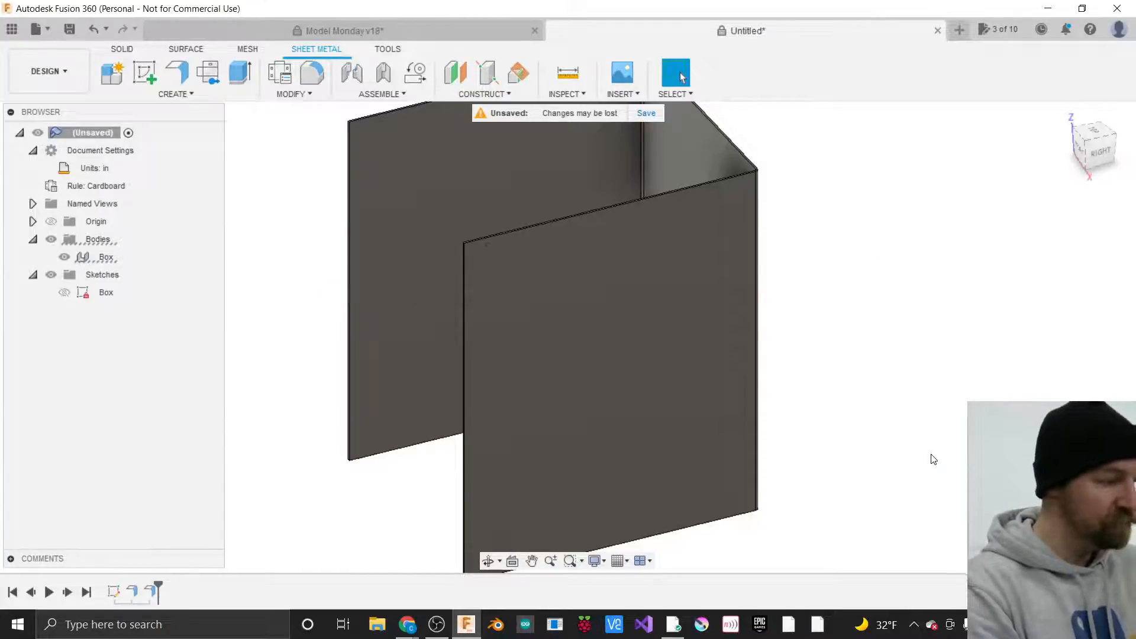
Start a flange on the free inner vertical edge of the far side wall and extend it 4.00 in across the open side.
{"action": "scroll", "coordinate": [945, 453], "scroll_direction": "down", "scroll_amount": 2}
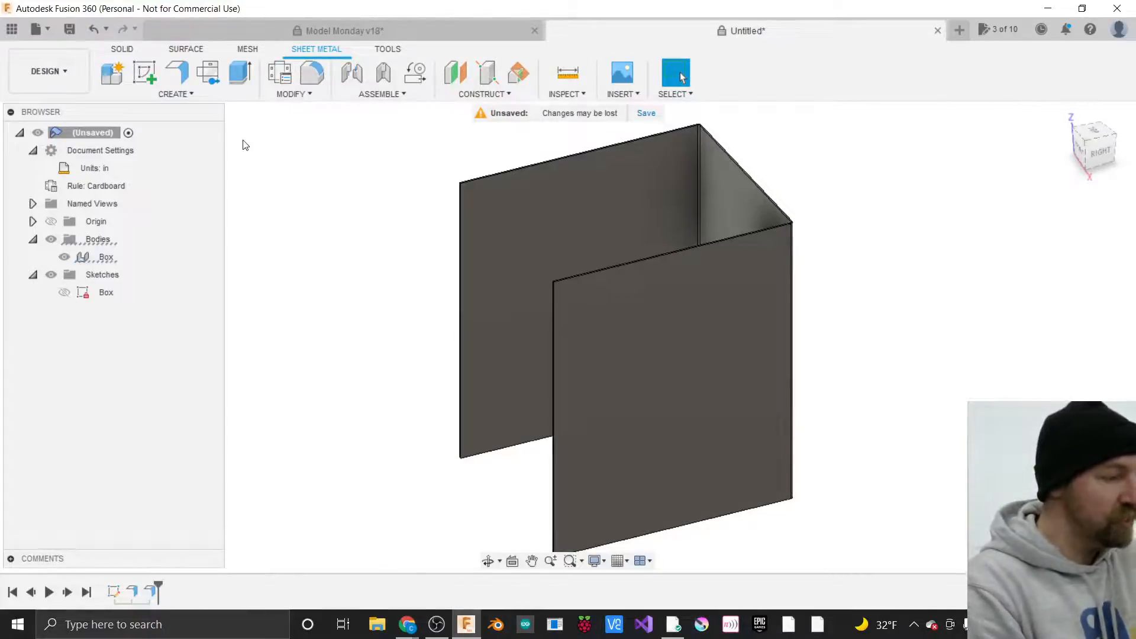
{"action": "left_click", "coordinate": [192, 93]}
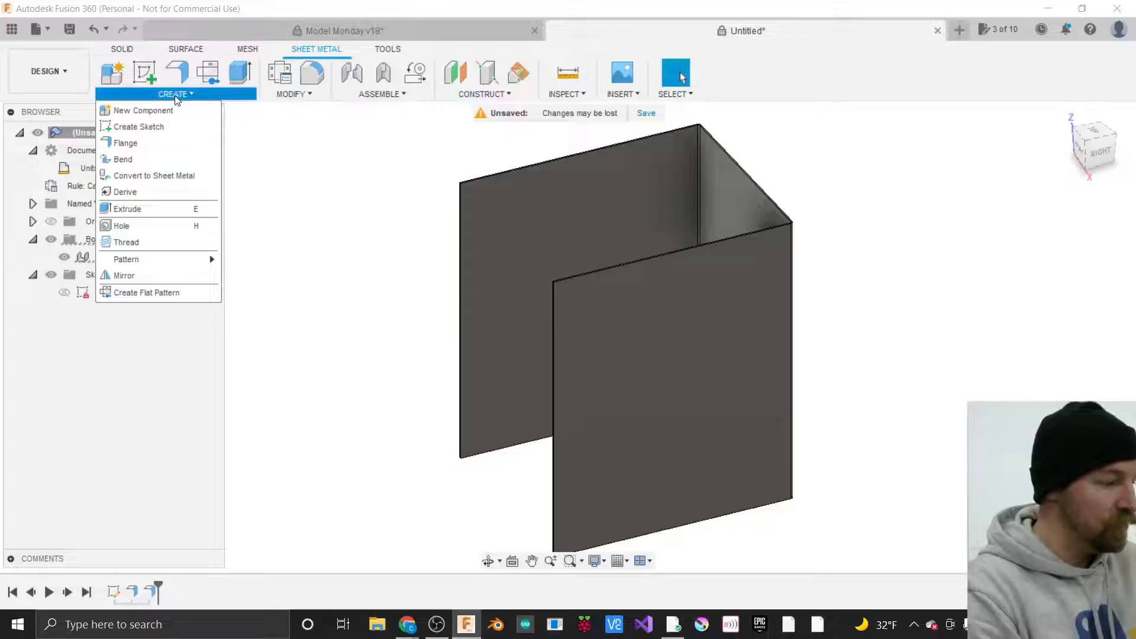
{"action": "left_click", "coordinate": [146, 147]}
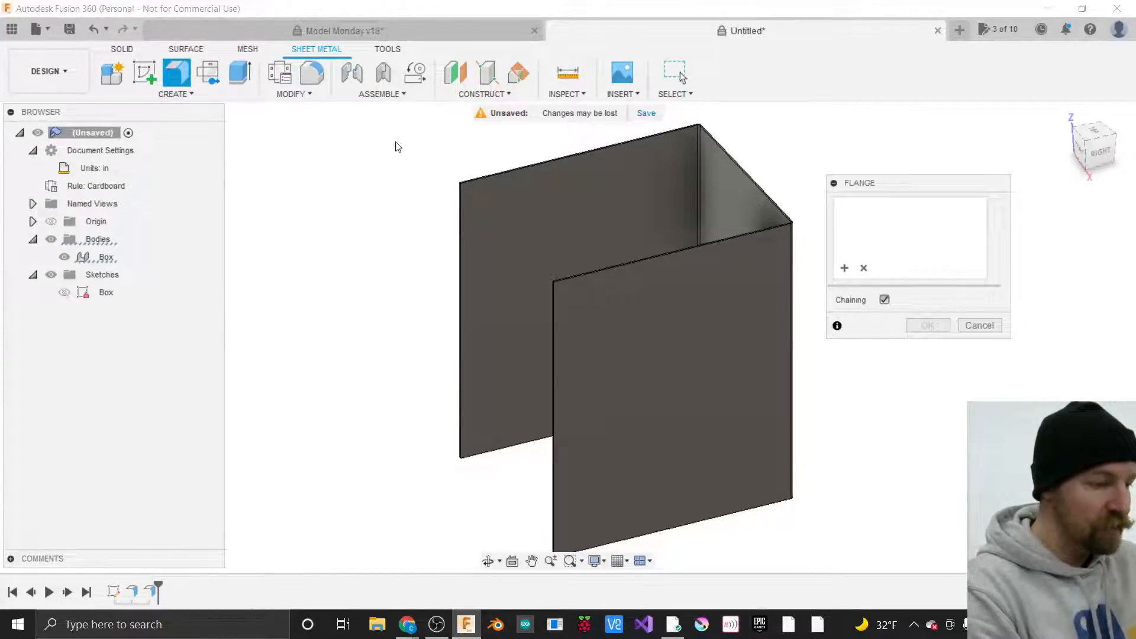
{"action": "scroll", "coordinate": [451, 199], "scroll_direction": "up", "scroll_amount": 4}
{"action": "scroll", "coordinate": [451, 198], "scroll_direction": "up", "scroll_amount": 5}
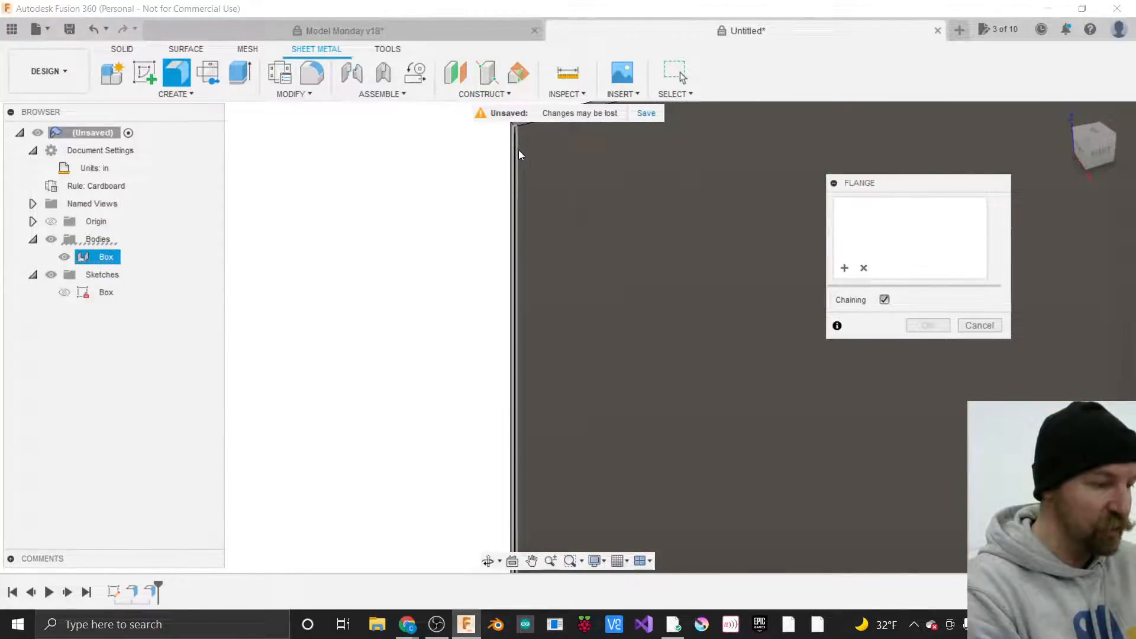
{"action": "left_click", "coordinate": [519, 151]}
{"action": "scroll", "coordinate": [436, 269], "scroll_direction": "down", "scroll_amount": 4}
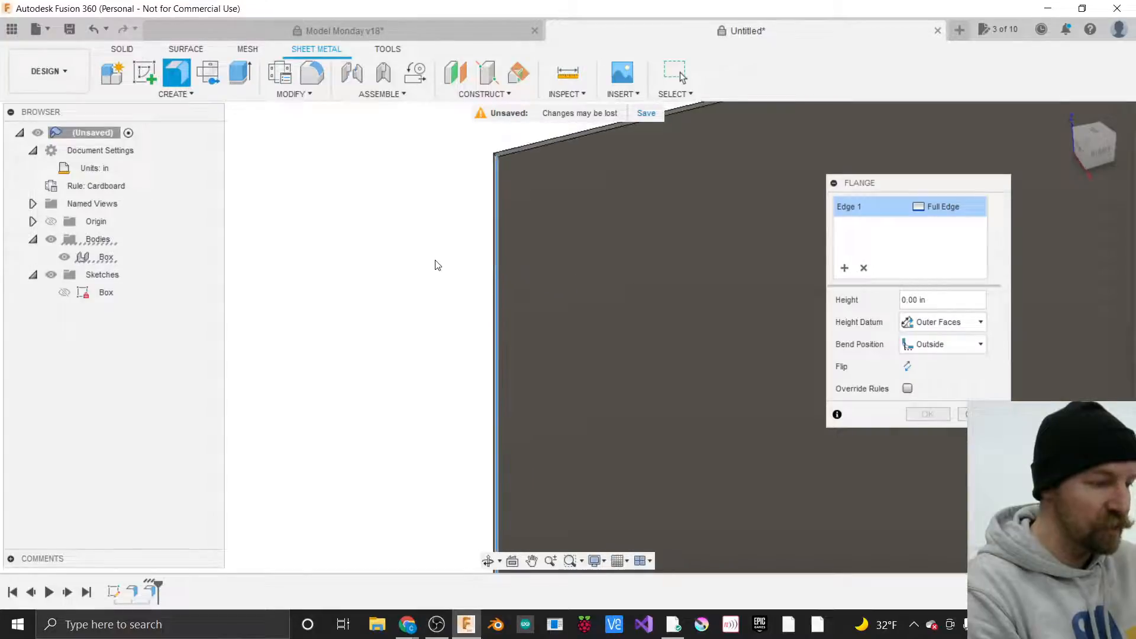
{"action": "scroll", "coordinate": [504, 144], "scroll_direction": "down", "scroll_amount": 2}
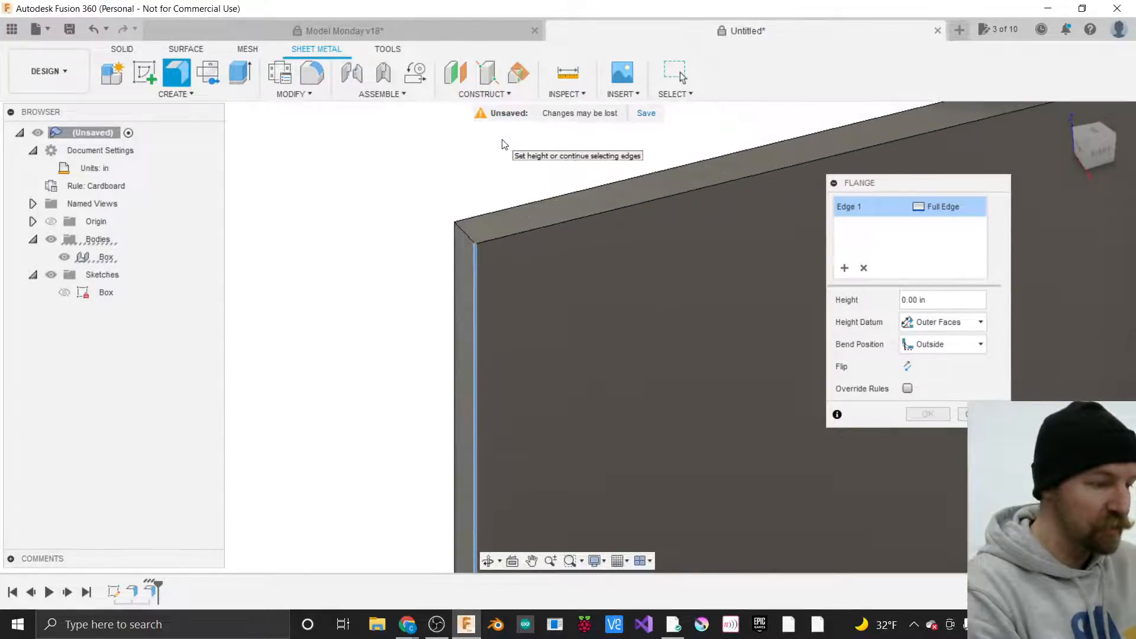
{"action": "scroll", "coordinate": [405, 222], "scroll_direction": "down", "scroll_amount": 1}
{"action": "scroll", "coordinate": [405, 222], "scroll_direction": "down", "scroll_amount": 4}
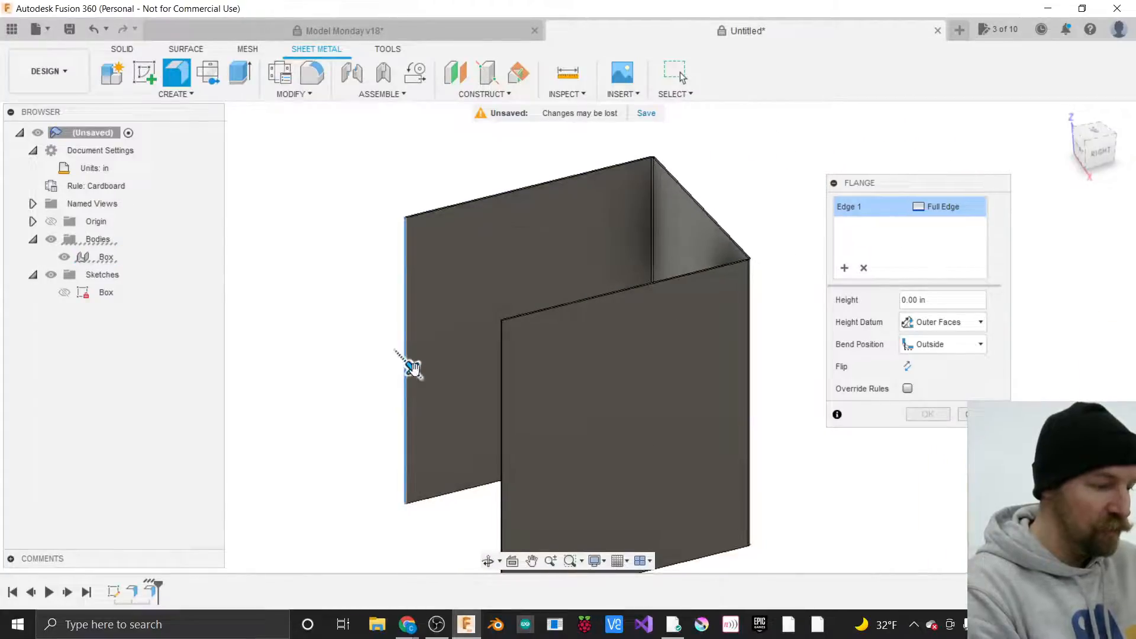
{"action": "left_click_drag", "start_coordinate": [411, 366], "coordinate": [541, 454]}
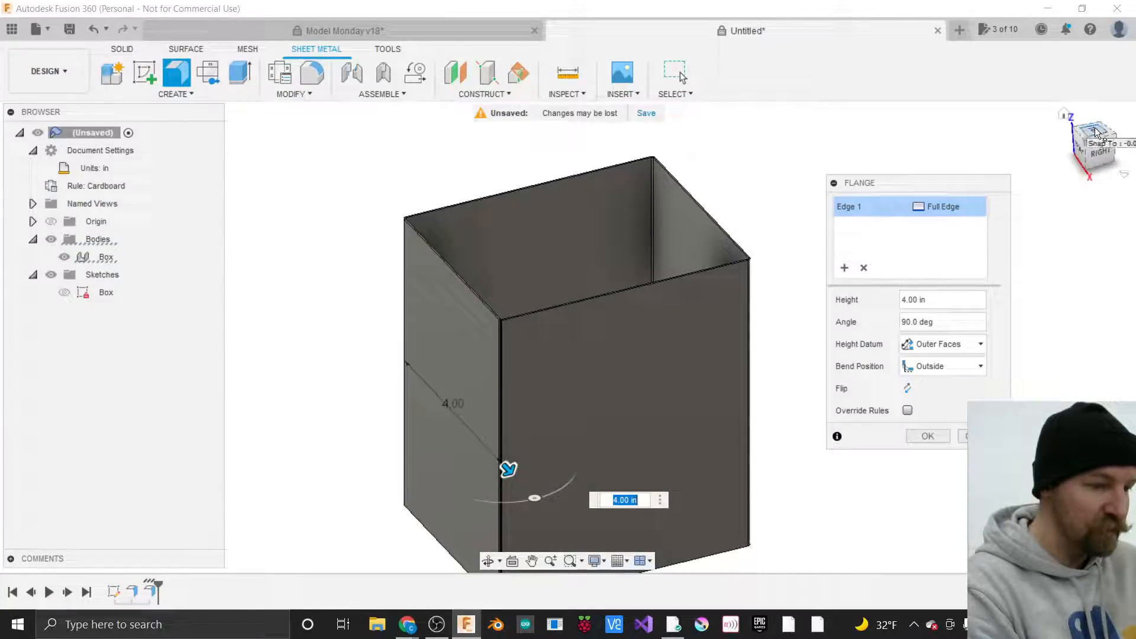
Check the corner where the new wall meets the opposite side wall, and set the flange height to the Width parameter.
{"action": "scroll", "coordinate": [504, 323], "scroll_direction": "up", "scroll_amount": 1}
{"action": "scroll", "coordinate": [505, 323], "scroll_direction": "up", "scroll_amount": 2}
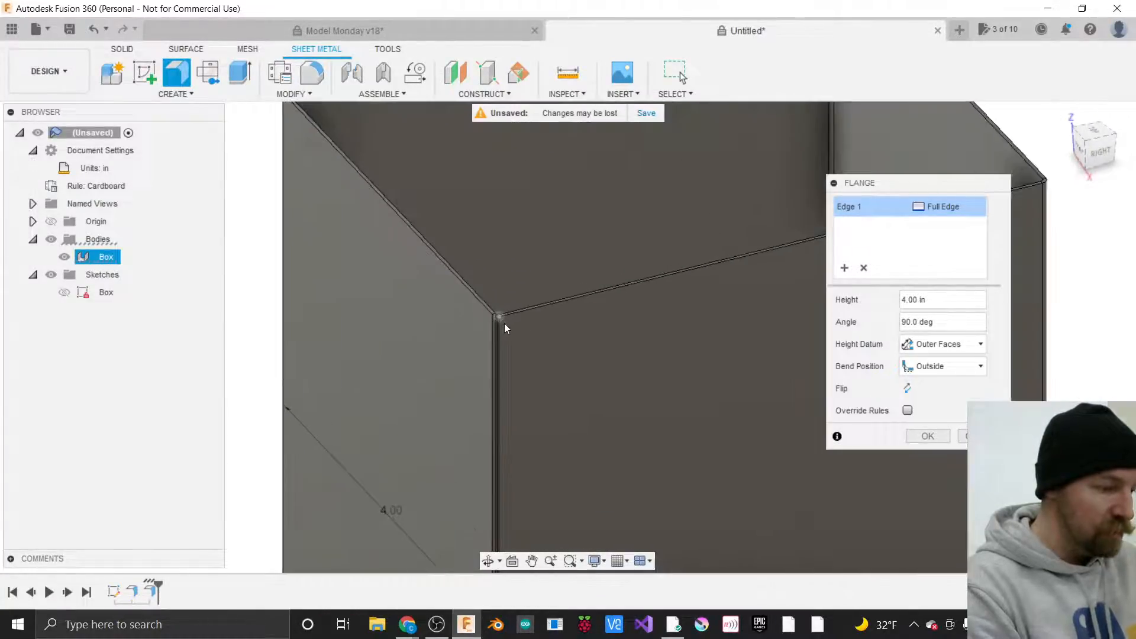
{"action": "scroll", "coordinate": [471, 257], "scroll_direction": "down", "scroll_amount": 1}
{"action": "scroll", "coordinate": [472, 258], "scroll_direction": "down", "scroll_amount": 1}
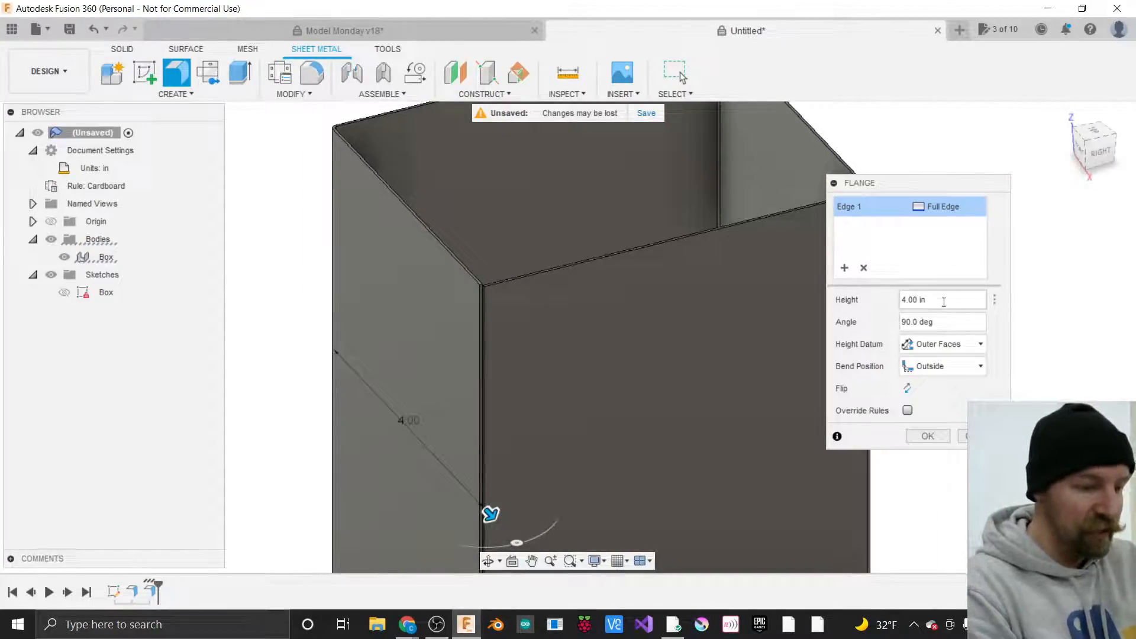
{"action": "left_click_drag", "start_coordinate": [945, 299], "coordinate": [883, 306]}
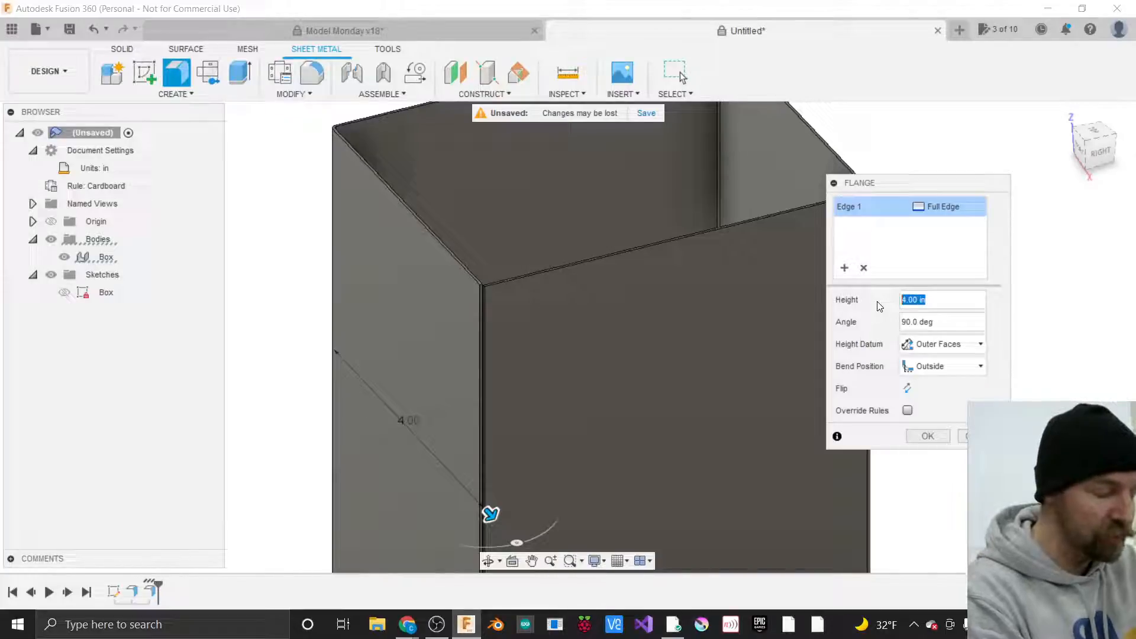
{"action": "type", "text": "Width"}
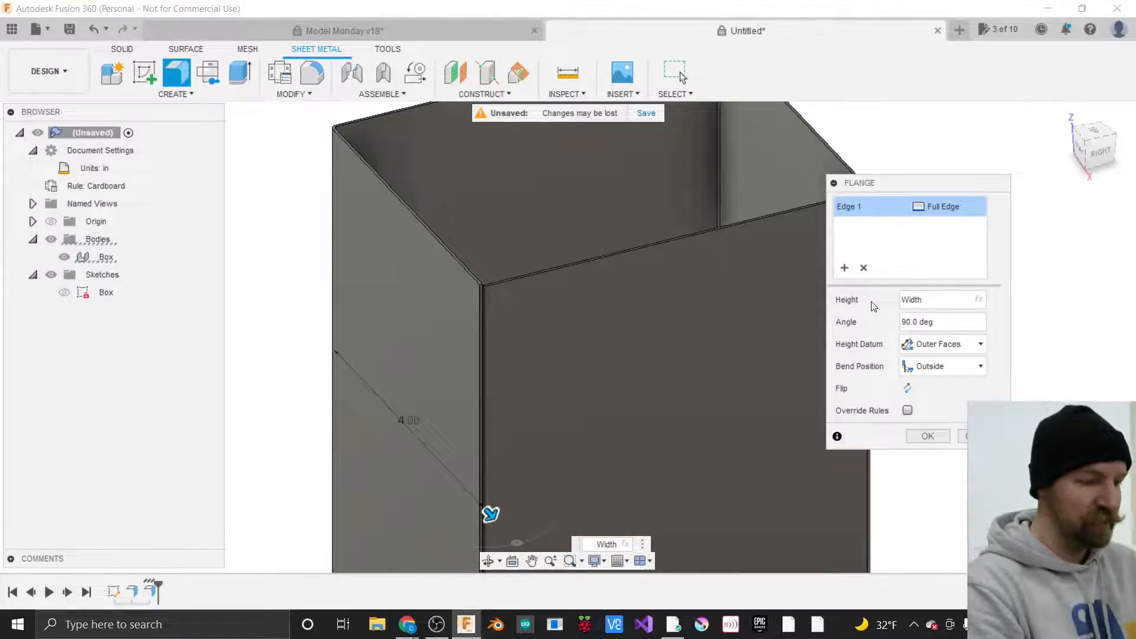
Try the Length parameter as the closing wall's flange height, and set the height back to the Width parameter.
{"action": "left_click_drag", "start_coordinate": [926, 299], "coordinate": [889, 300]}
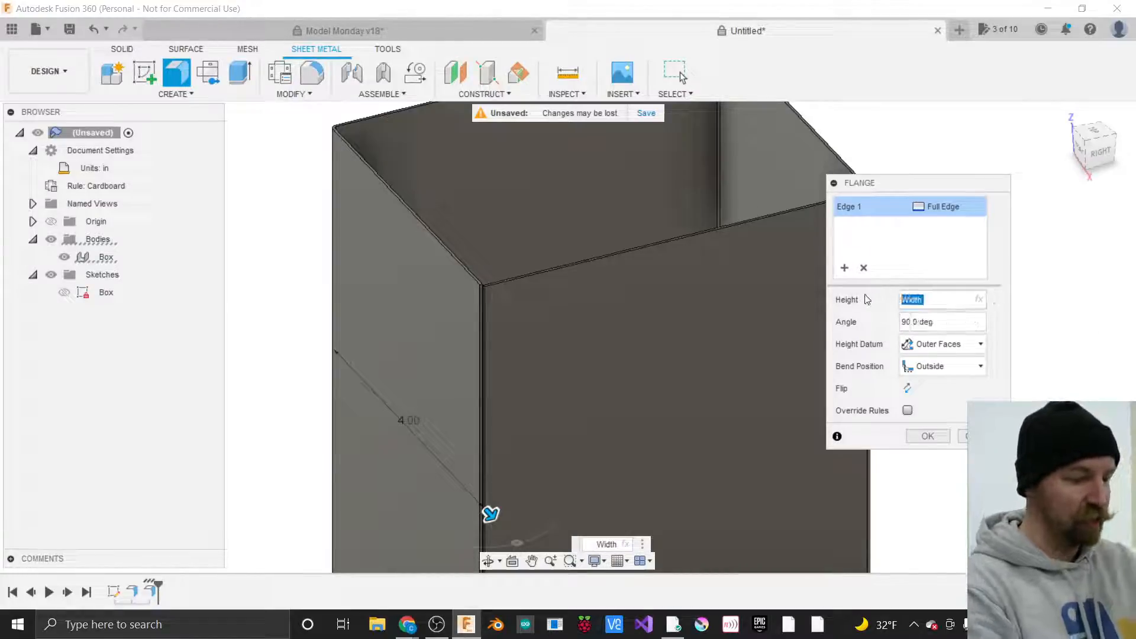
{"action": "type", "text": "Length"}
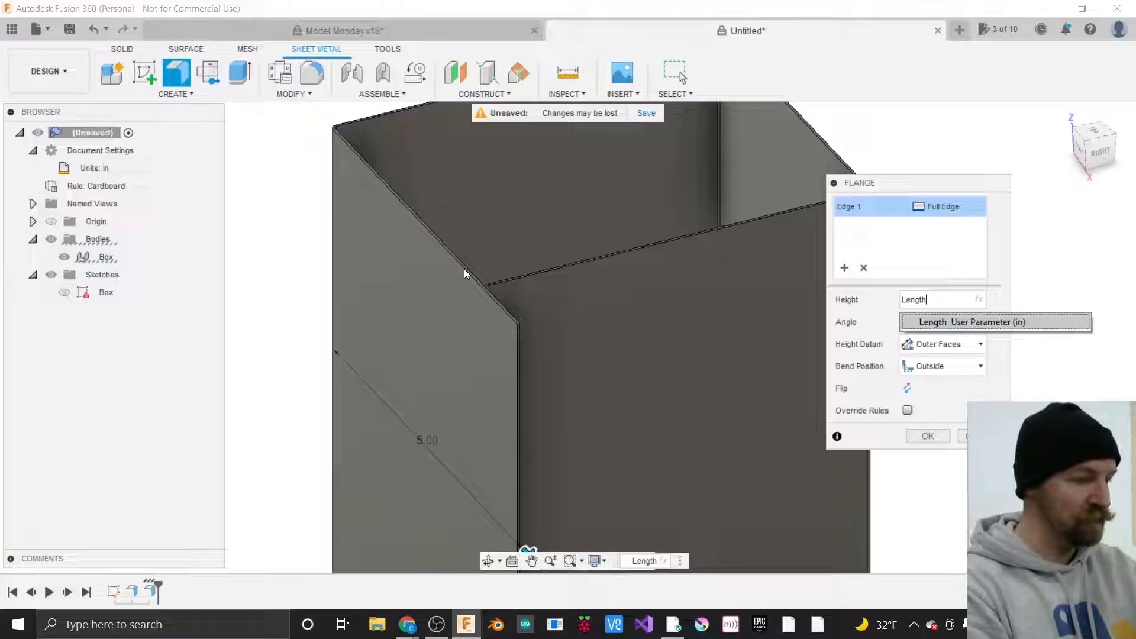
{"action": "key", "text": "BackSpace"}
{"action": "key", "text": "BackSpace"}
{"action": "key", "text": "BackSpace"}
{"action": "key", "text": "BackSpace"}
{"action": "key", "text": "BackSpace"}
{"action": "key", "text": "BackSpace"}
{"action": "type", "text": "W"}
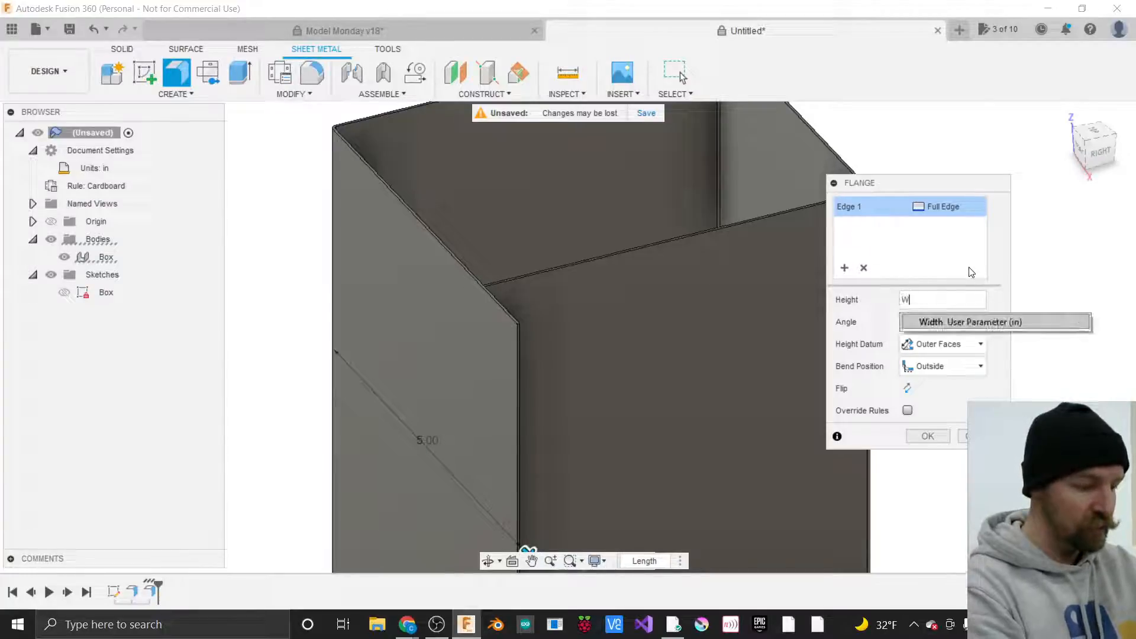
{"action": "type", "text": "i"}
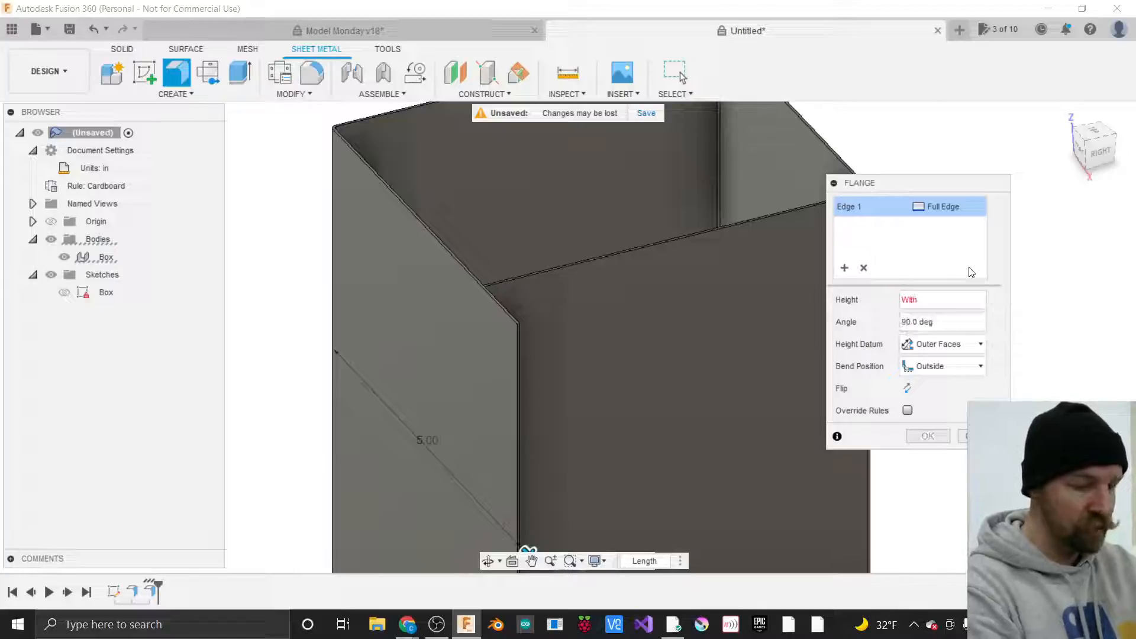
{"action": "key", "text": "BackSpace"}
{"action": "key", "text": "BackSpace"}
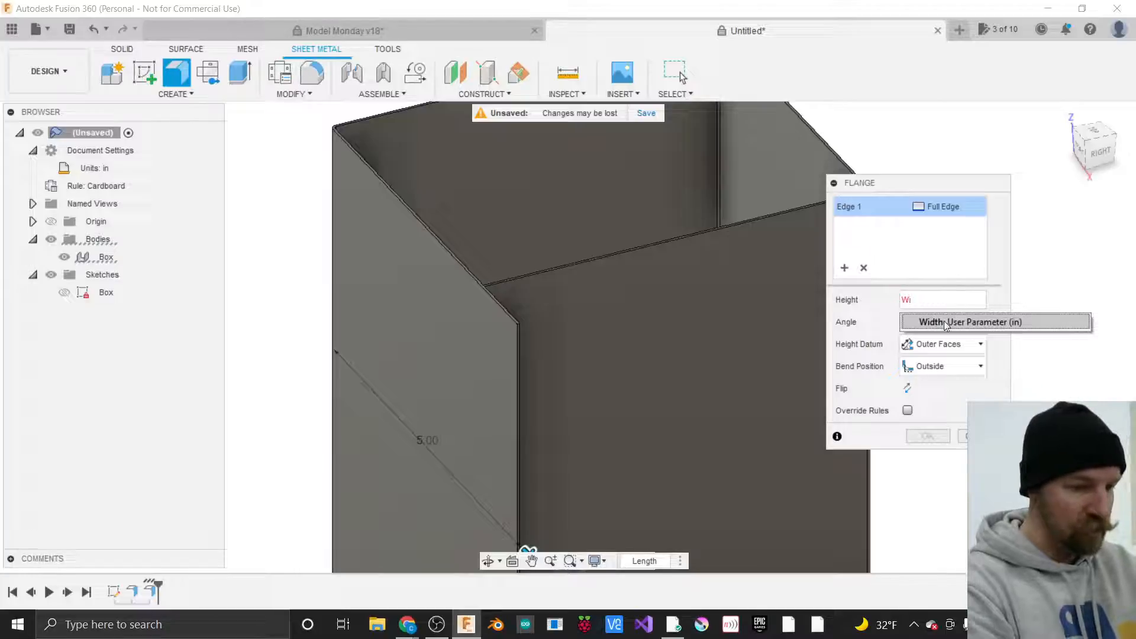
{"action": "left_click", "coordinate": [947, 322]}
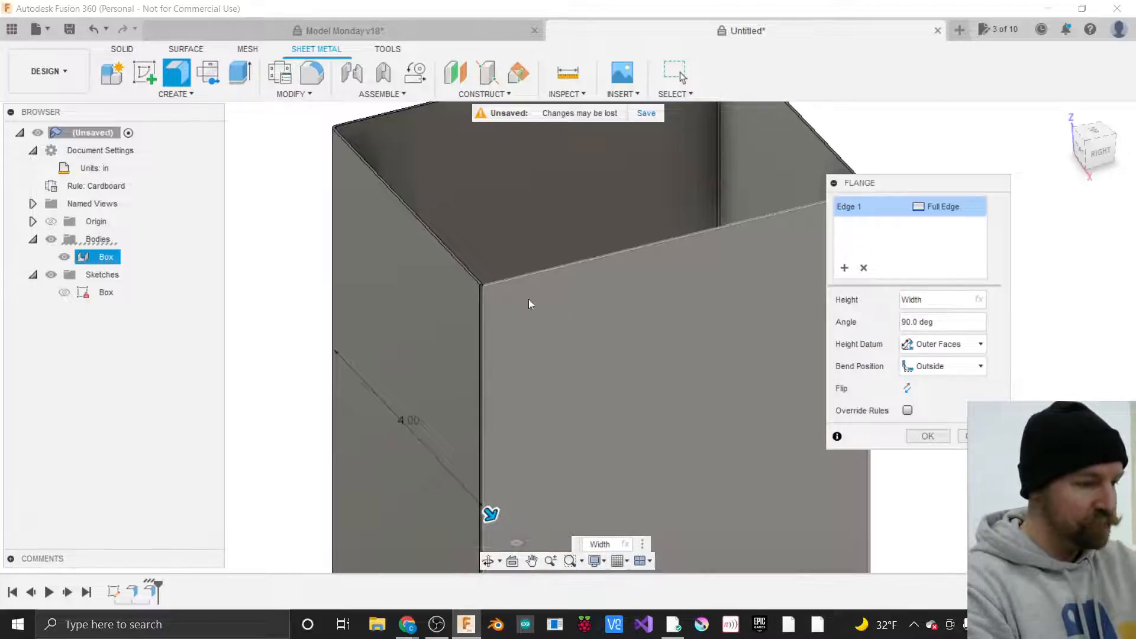
Check the open corner between the closing wall and the side wall up close and from above, and accept the flange.
{"action": "scroll", "coordinate": [471, 278], "scroll_direction": "up", "scroll_amount": 4}
{"action": "scroll", "coordinate": [471, 283], "scroll_direction": "up", "scroll_amount": 2}
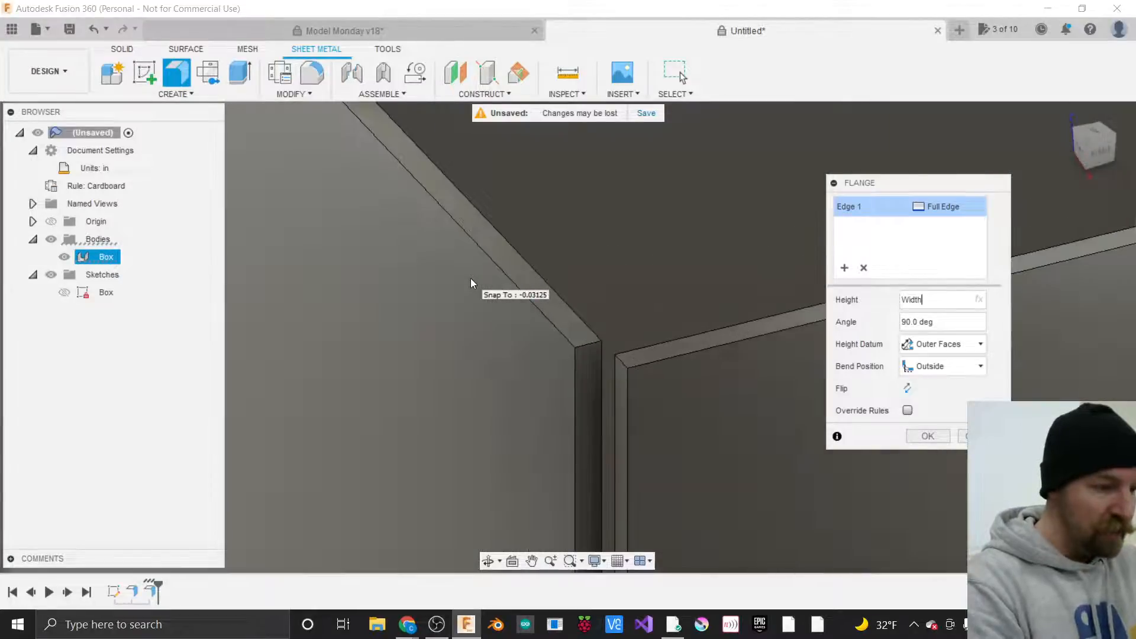
{"action": "left_click", "coordinate": [1095, 133]}
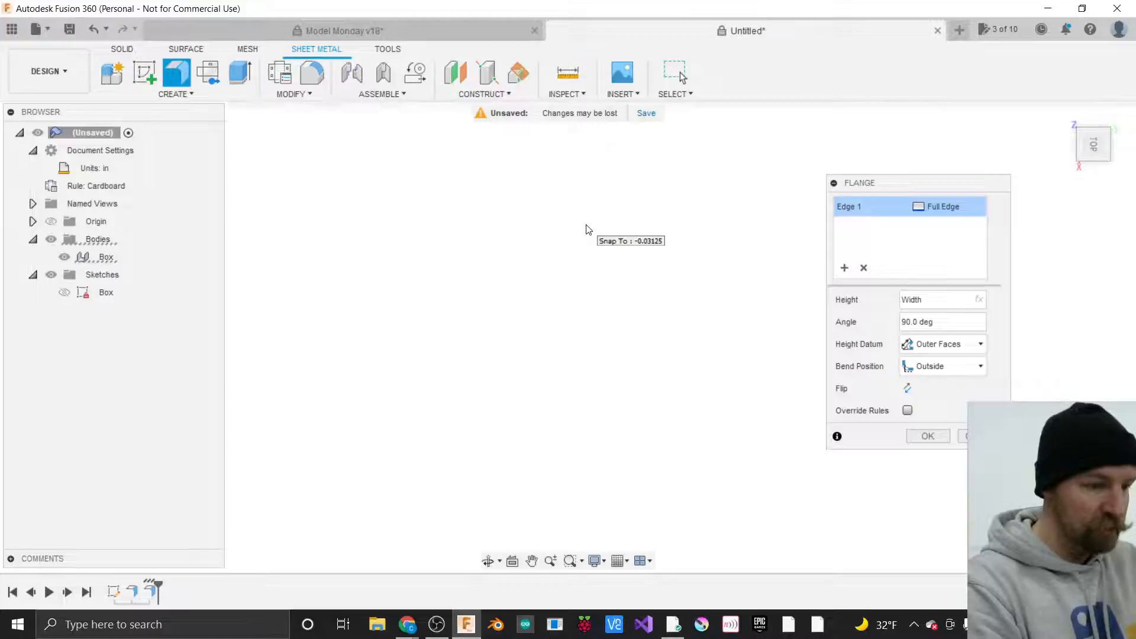
{"action": "scroll", "coordinate": [589, 230], "scroll_direction": "down", "scroll_amount": 3}
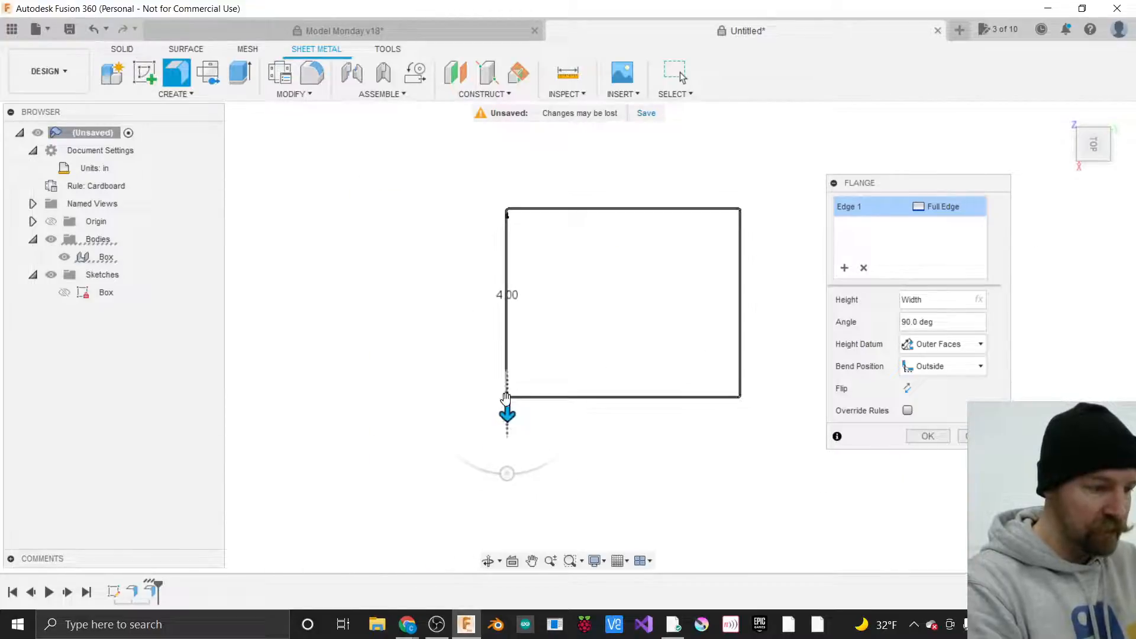
{"action": "scroll", "coordinate": [510, 400], "scroll_direction": "up", "scroll_amount": 2}
{"action": "scroll", "coordinate": [512, 401], "scroll_direction": "up", "scroll_amount": 7}
{"action": "scroll", "coordinate": [476, 347], "scroll_direction": "up", "scroll_amount": 1}
{"action": "scroll", "coordinate": [479, 352], "scroll_direction": "up", "scroll_amount": 3}
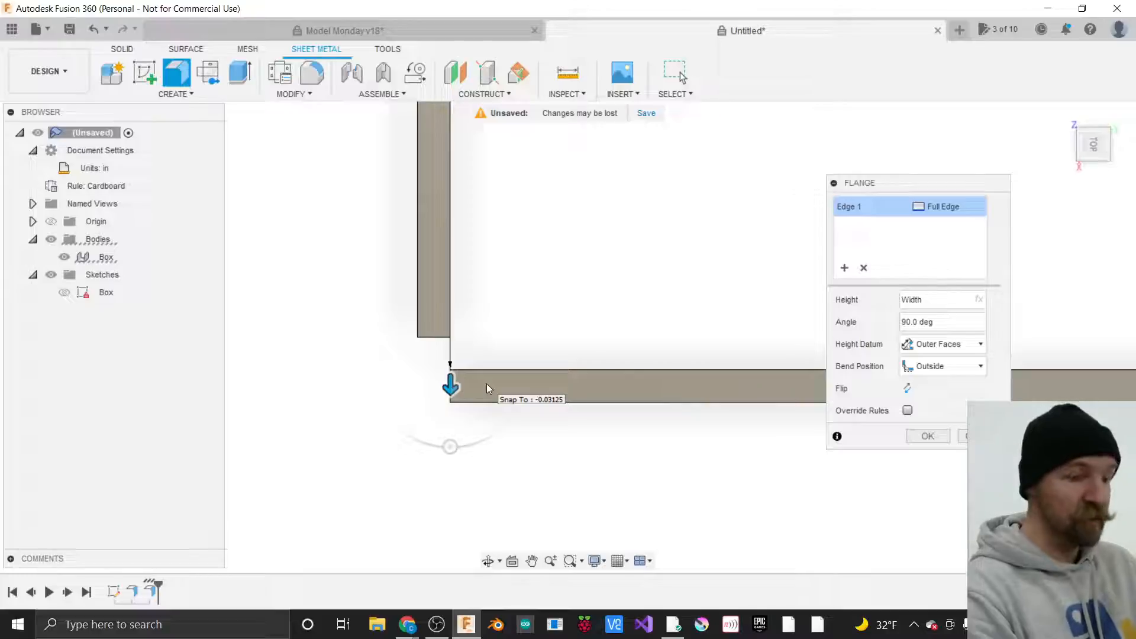
{"action": "left_click", "coordinate": [938, 438]}
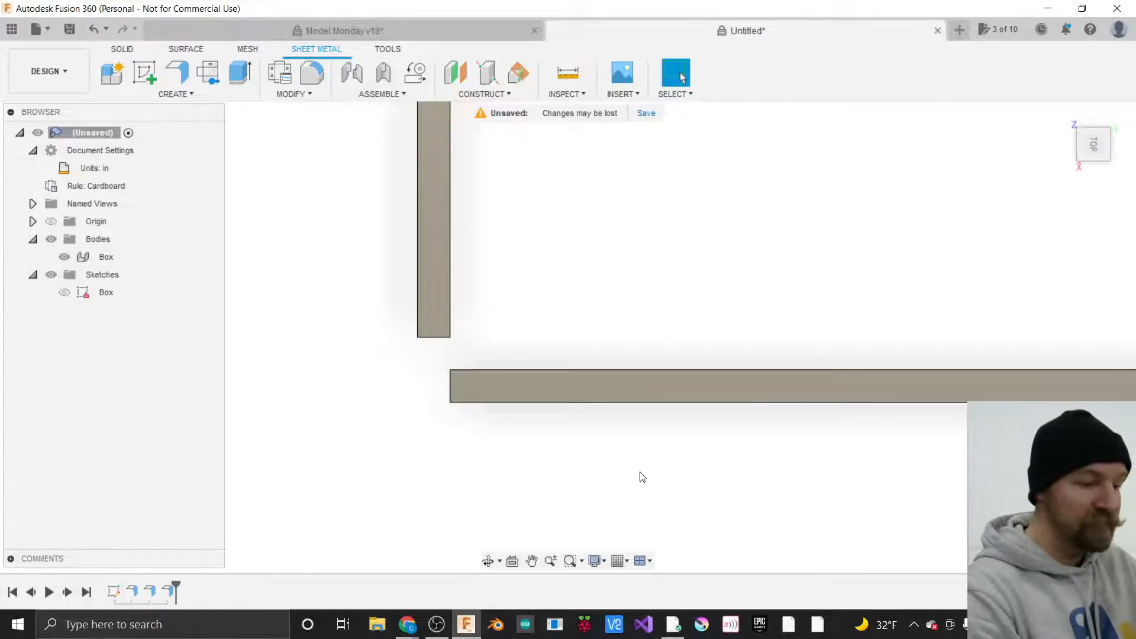
Review how the box was built by highlighting the base sketch, the first flange and the two-sided flange in the feature history.
{"action": "mouse_move", "coordinate": [1086, 148]}
{"action": "left_mouse_down"}
{"action": "mouse_move", "coordinate": [1068, 162]}
{"action": "mouse_move", "coordinate": [1087, 150]}
{"action": "left_mouse_up"}
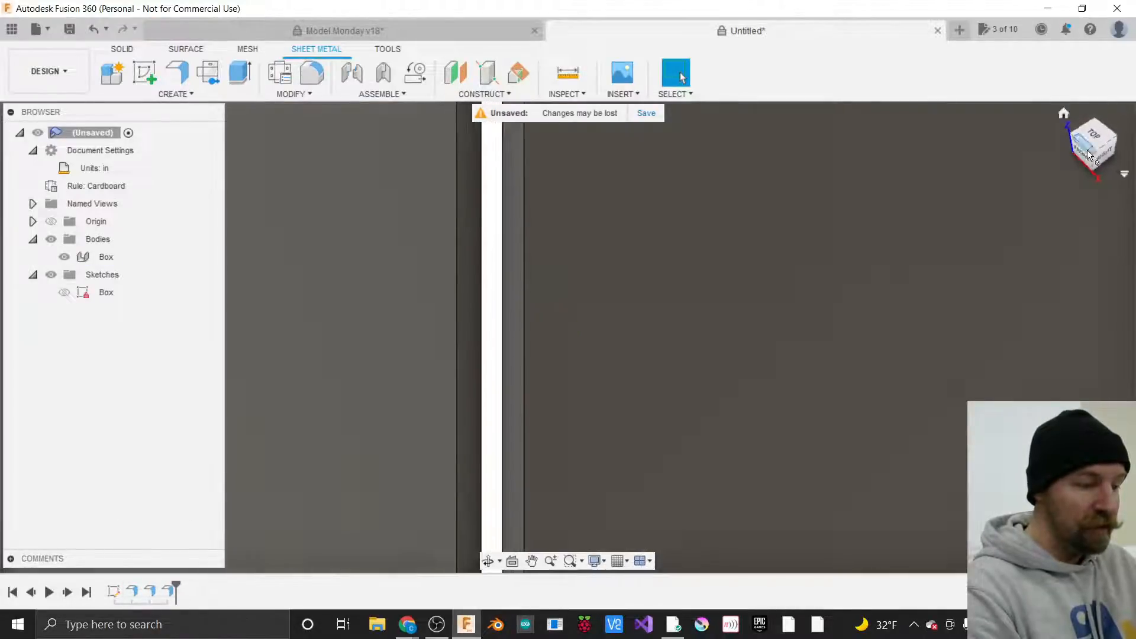
{"action": "left_click", "coordinate": [599, 344]}
{"action": "left_click", "coordinate": [345, 460]}
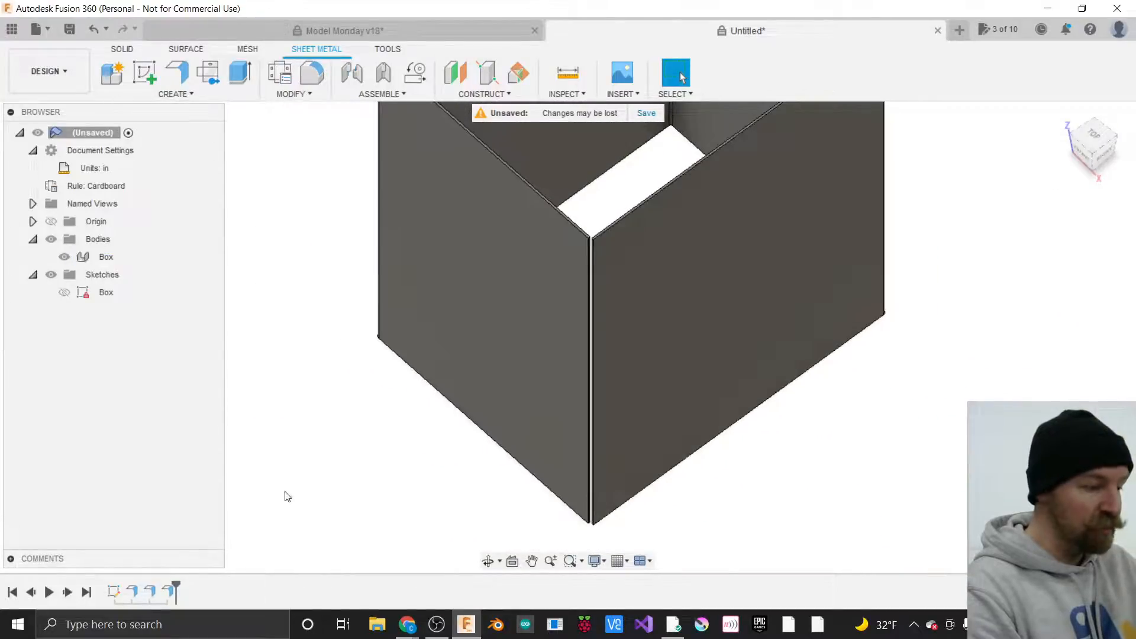
{"action": "left_click", "coordinate": [113, 592]}
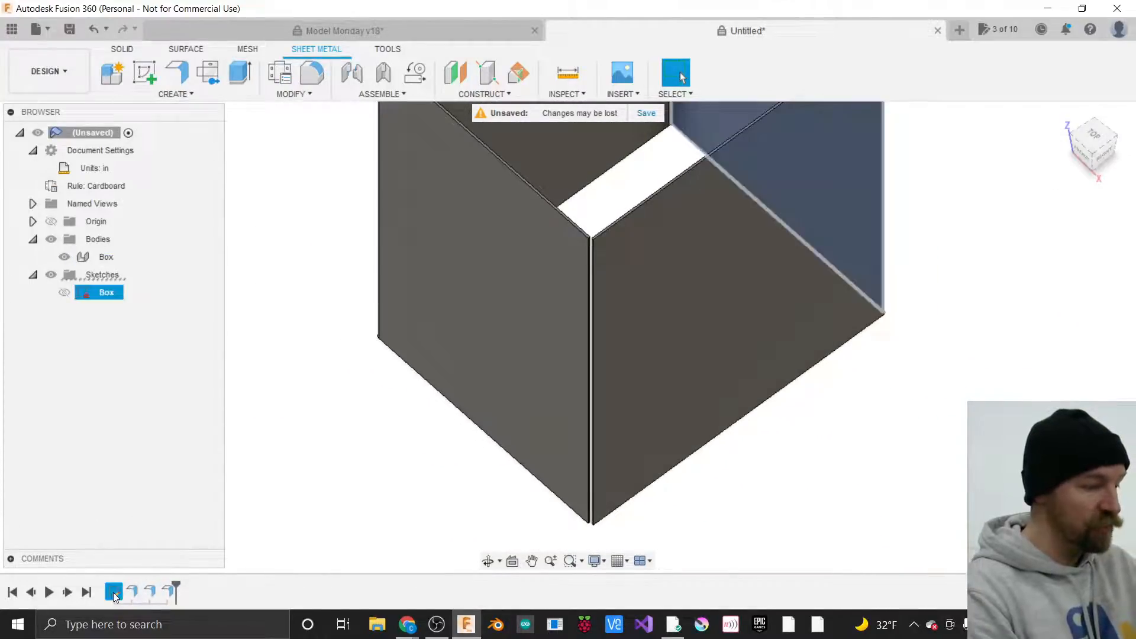
{"action": "scroll", "coordinate": [330, 489], "scroll_direction": "down", "scroll_amount": 3}
{"action": "scroll", "coordinate": [297, 325], "scroll_direction": "up", "scroll_amount": 3}
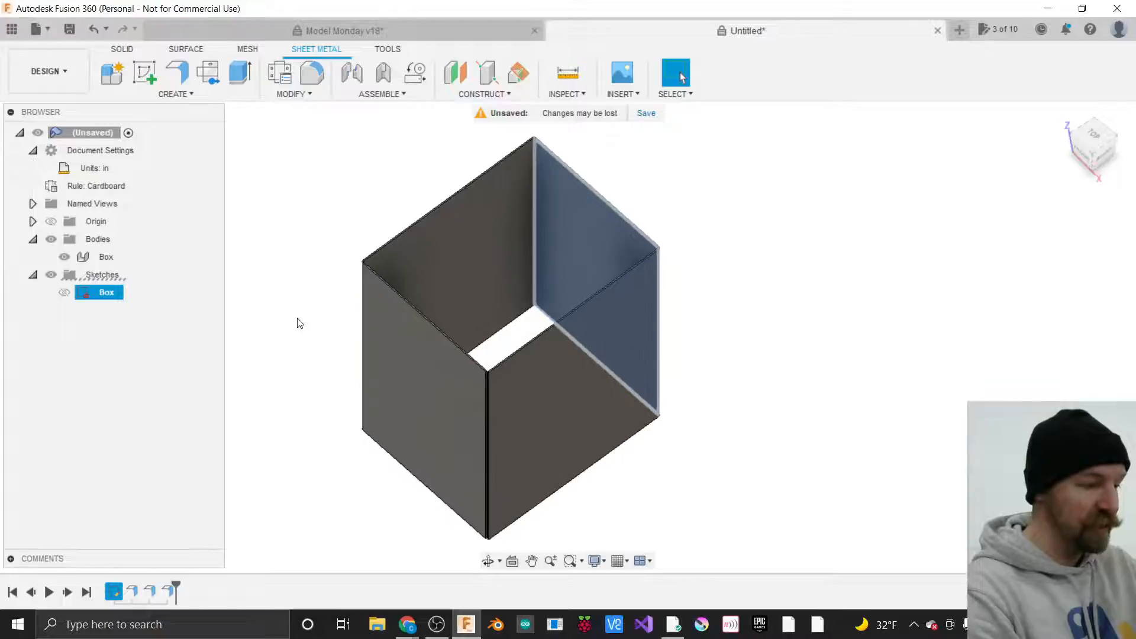
{"action": "left_click", "coordinate": [594, 196]}
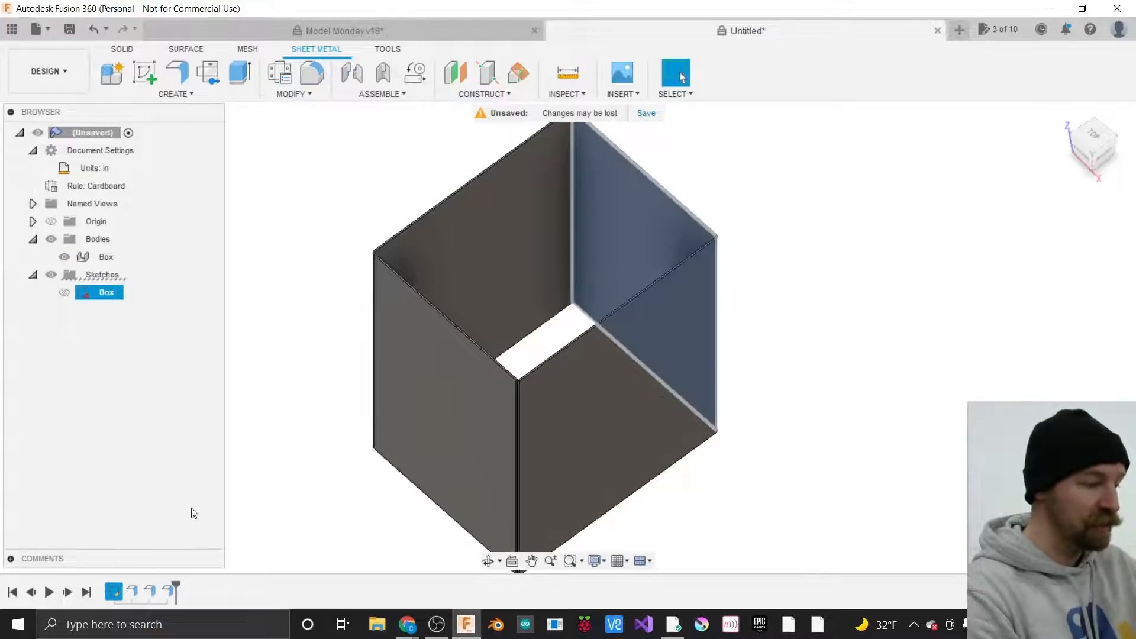
{"action": "left_click", "coordinate": [133, 599]}
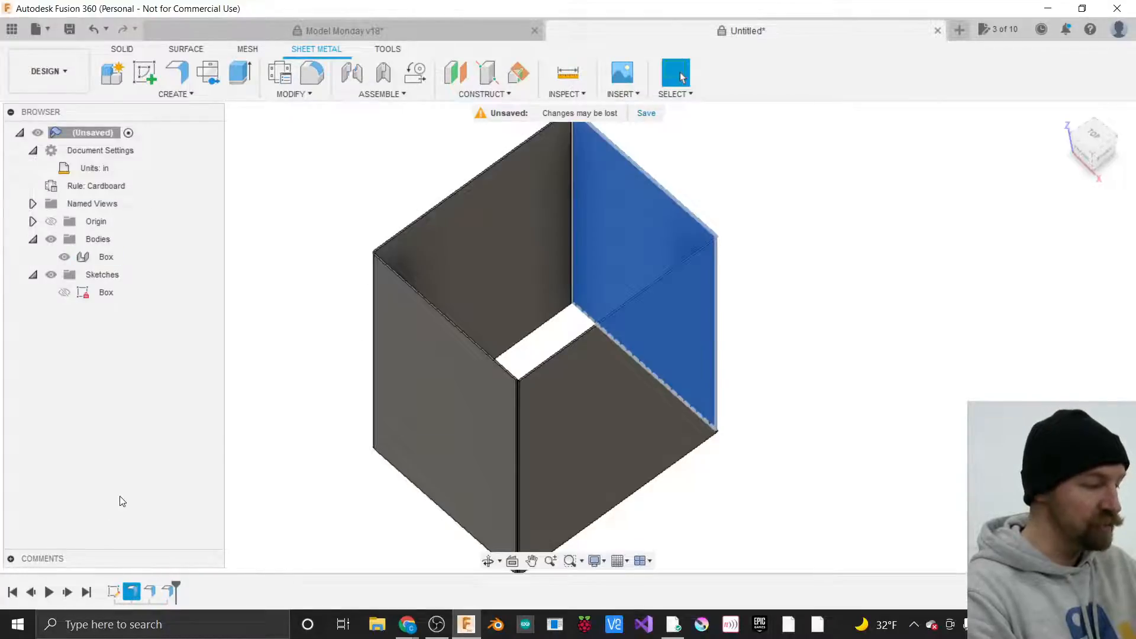
{"action": "left_click", "coordinate": [151, 590]}
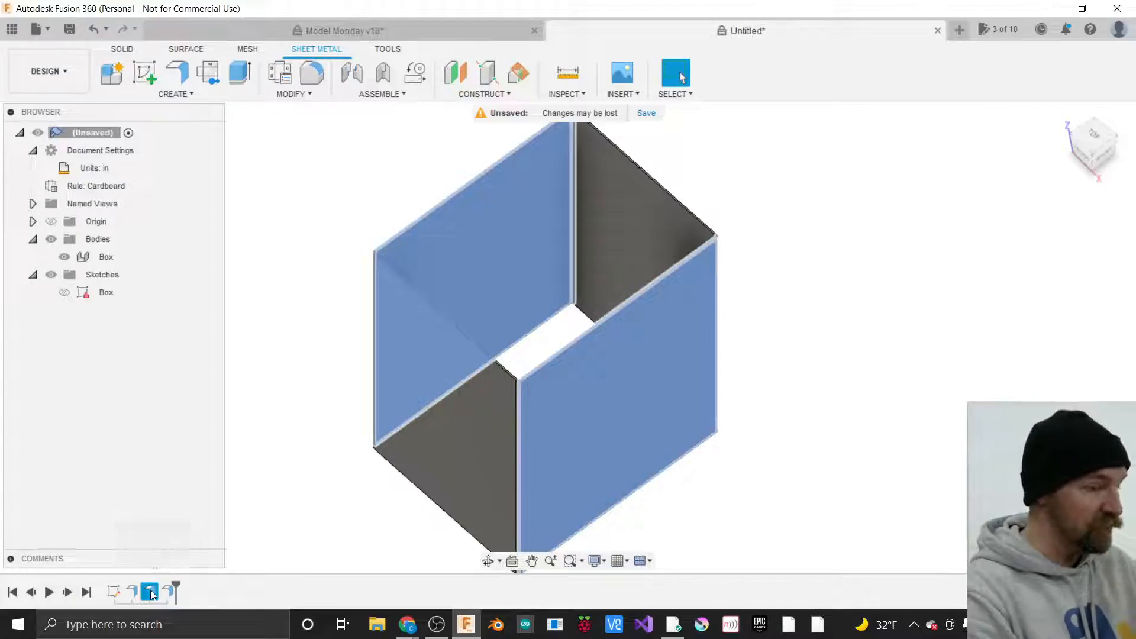
Edit the two-sided flange feature, try the Inside bend position, and accept it with the bend position set back to Outside.
{"action": "right_click", "coordinate": [150, 593]}
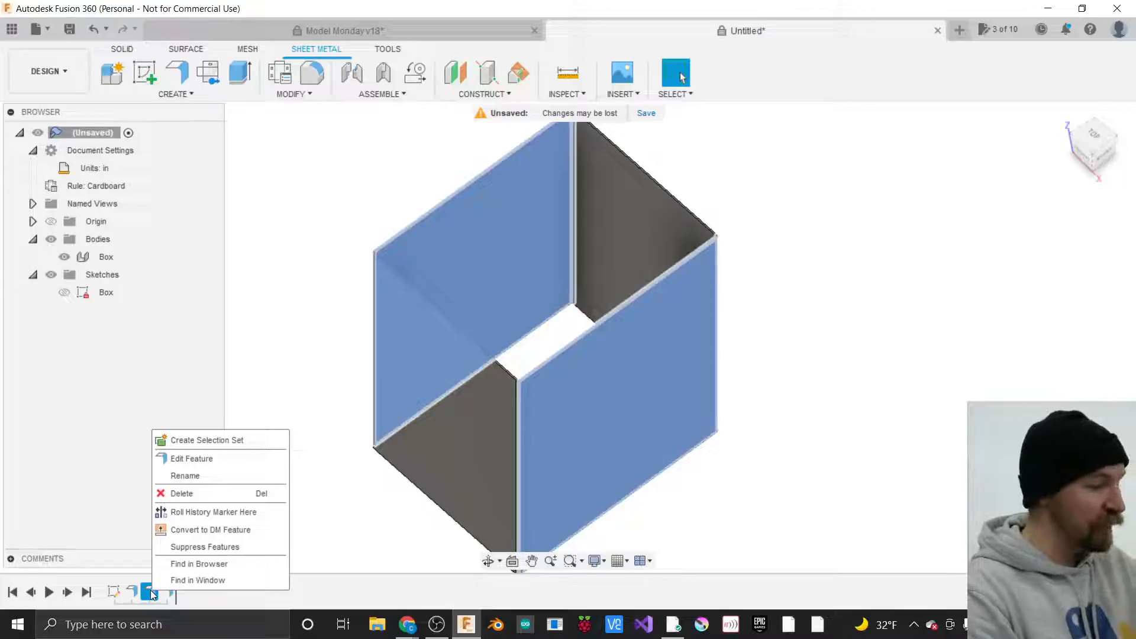
{"action": "left_click", "coordinate": [181, 460]}
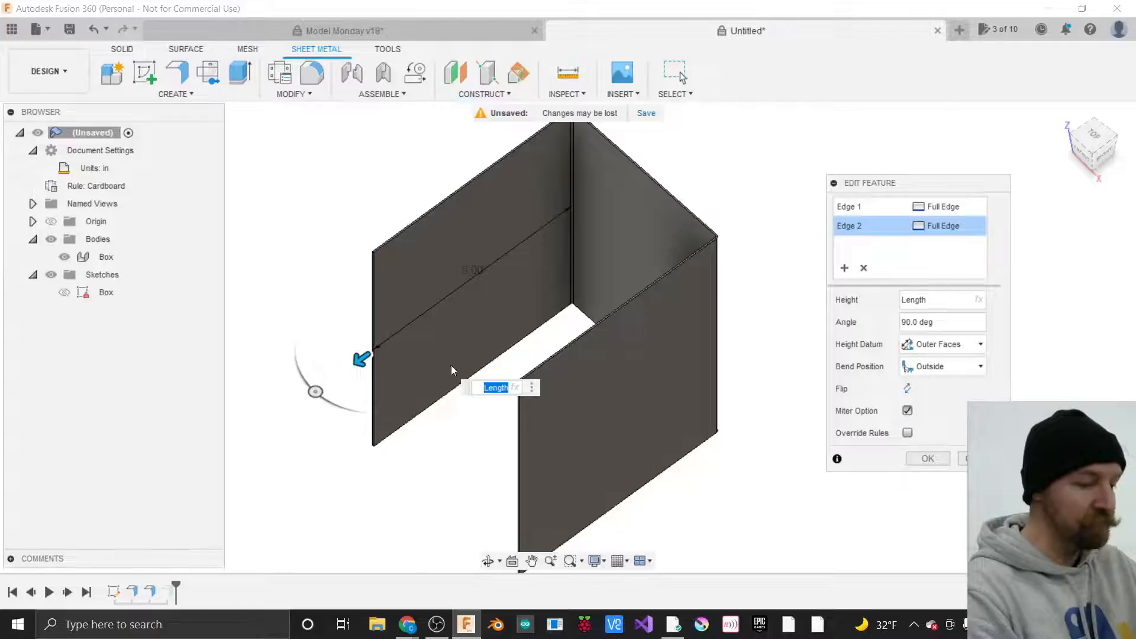
{"action": "left_click_drag", "start_coordinate": [907, 189], "coordinate": [874, 180]}
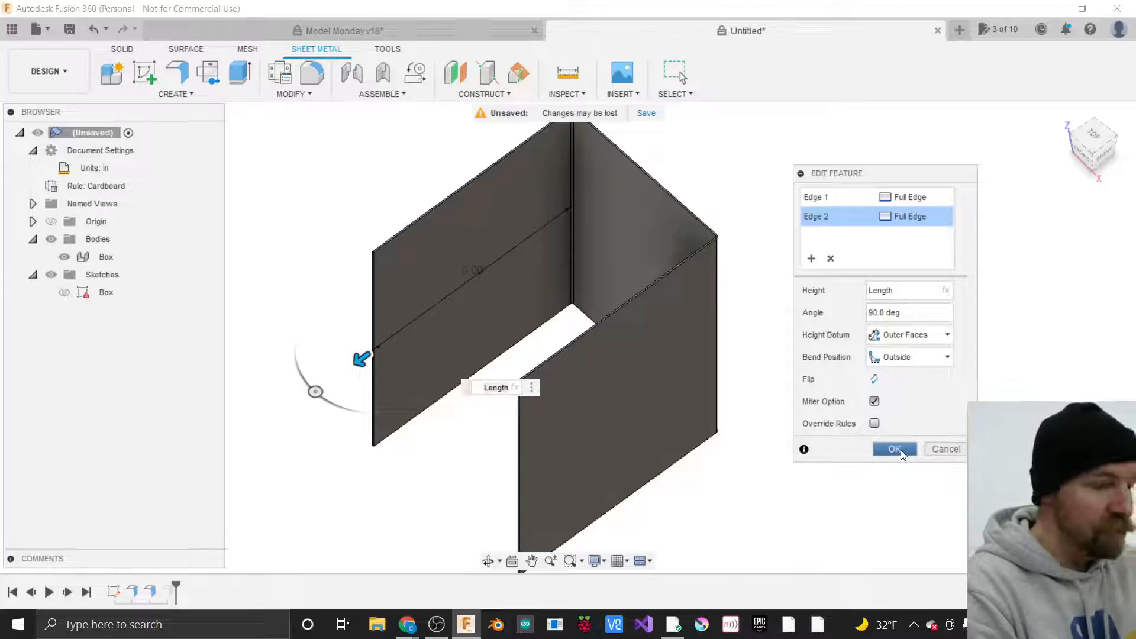
{"action": "left_click", "coordinate": [904, 362]}
{"action": "left_click", "coordinate": [901, 374]}
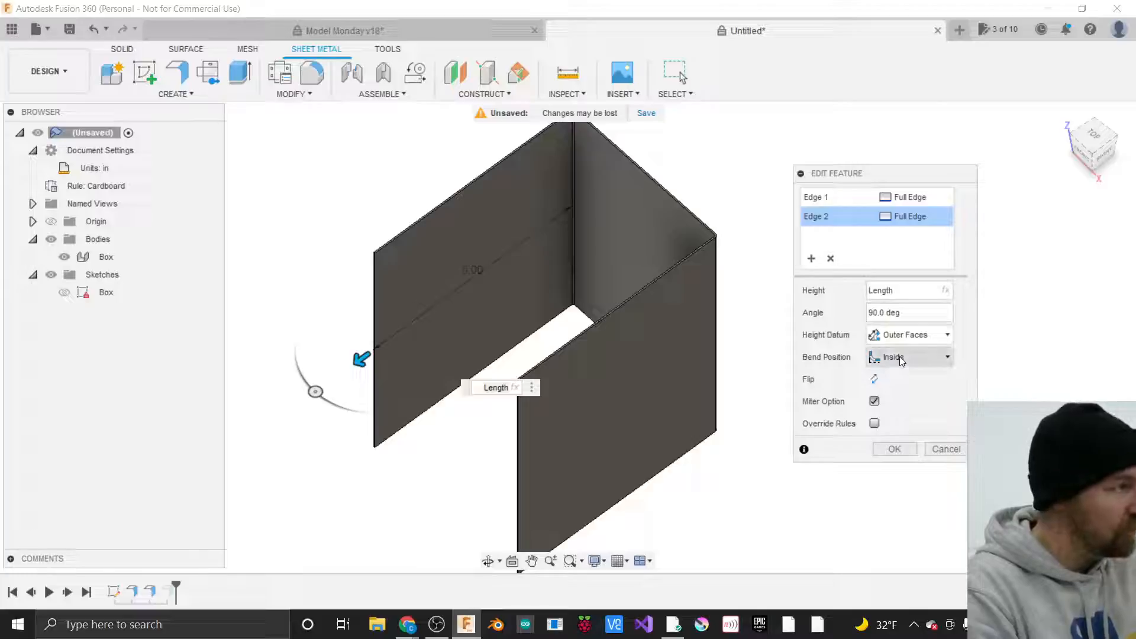
{"action": "left_click", "coordinate": [901, 358]}
{"action": "left_click", "coordinate": [905, 393]}
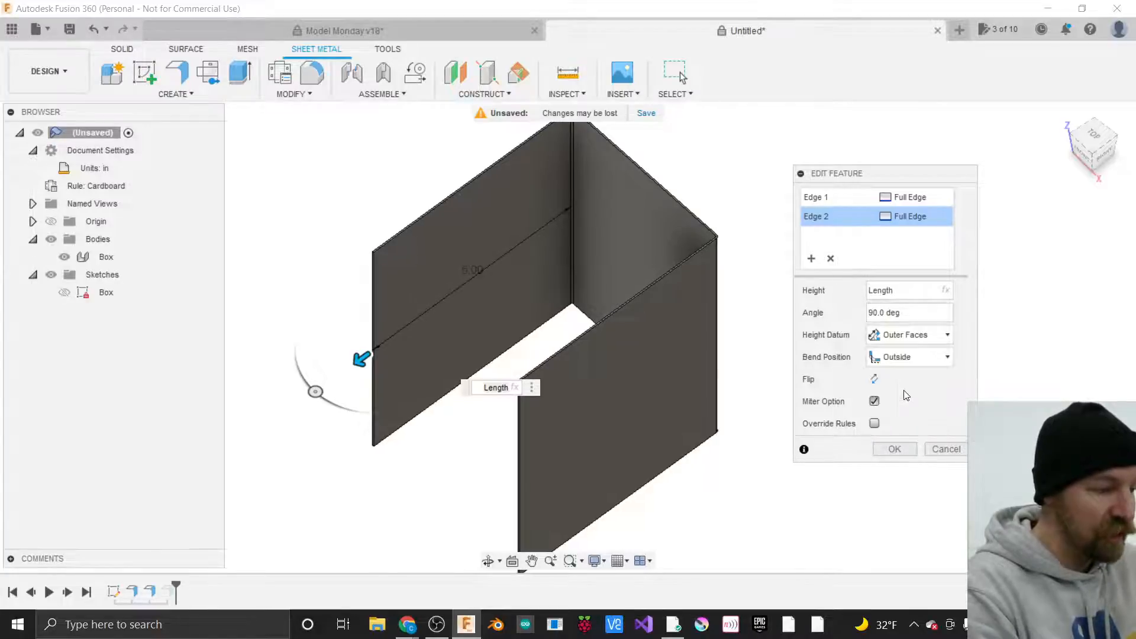
{"action": "left_click", "coordinate": [894, 450]}
Examine the gap along the open vertical corner between the closing wall and the side wall, both up close and with the whole box.
{"action": "scroll", "coordinate": [482, 368], "scroll_direction": "up", "scroll_amount": 3}
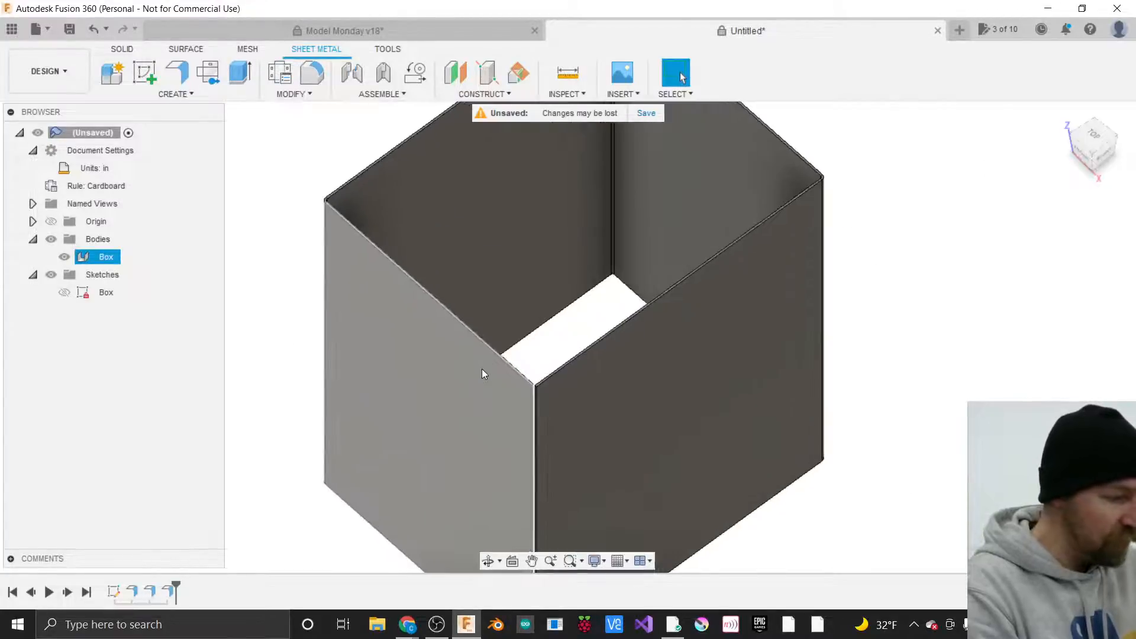
{"action": "scroll", "coordinate": [482, 373], "scroll_direction": "up", "scroll_amount": 5}
{"action": "scroll", "coordinate": [544, 384], "scroll_direction": "up", "scroll_amount": 3}
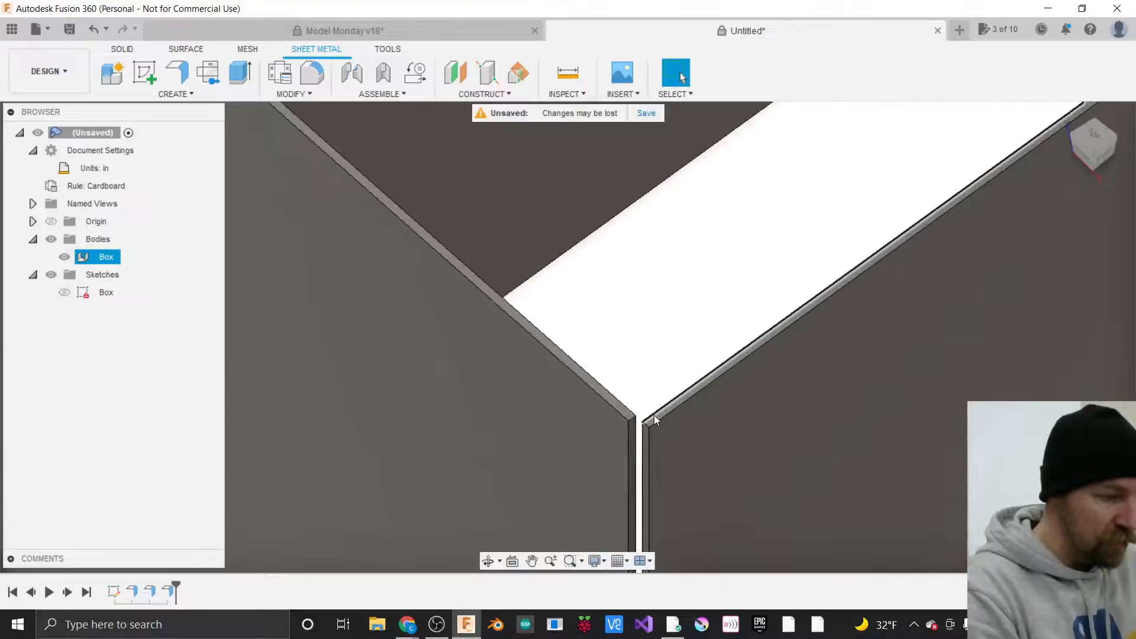
{"action": "scroll", "coordinate": [655, 414], "scroll_direction": "up", "scroll_amount": 3}
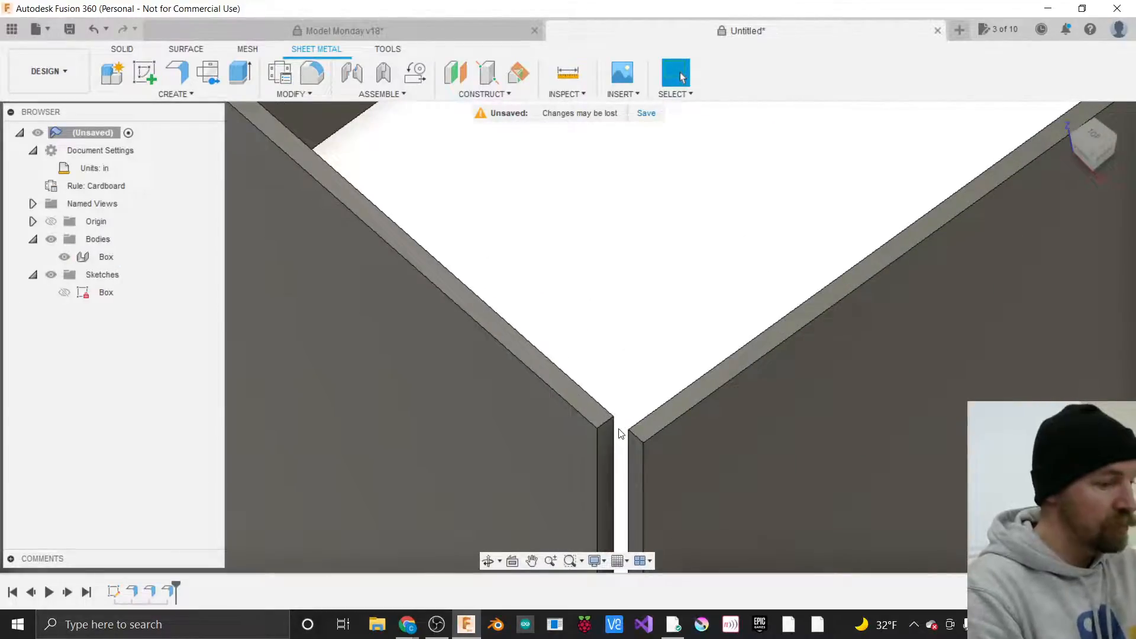
{"action": "scroll", "coordinate": [642, 385], "scroll_direction": "down", "scroll_amount": 5}
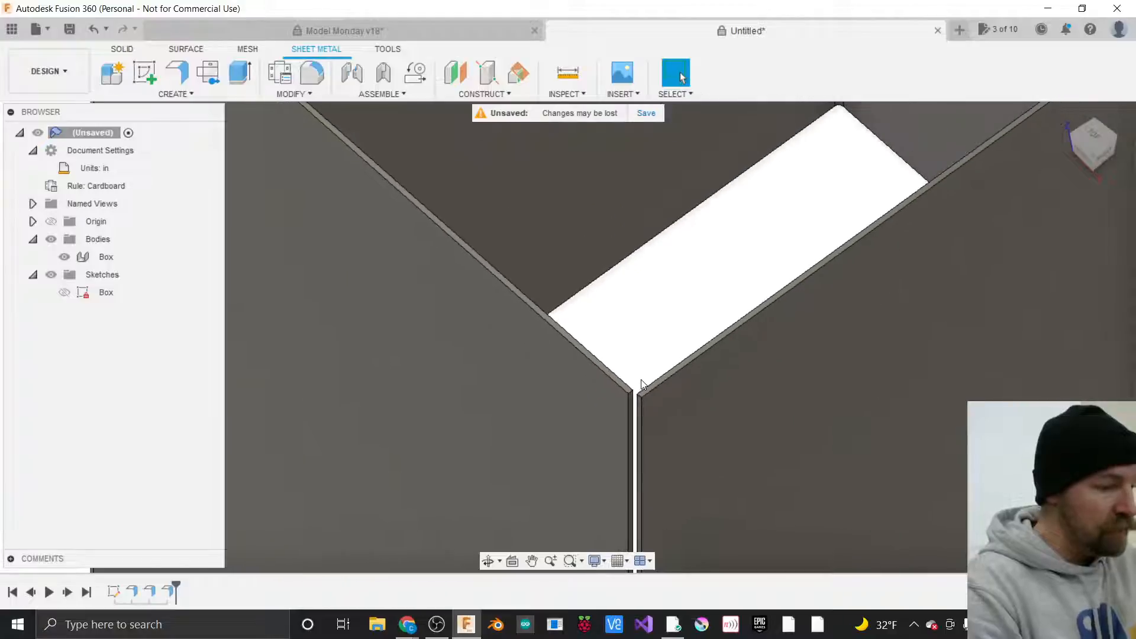
{"action": "scroll", "coordinate": [642, 384], "scroll_direction": "down", "scroll_amount": 5}
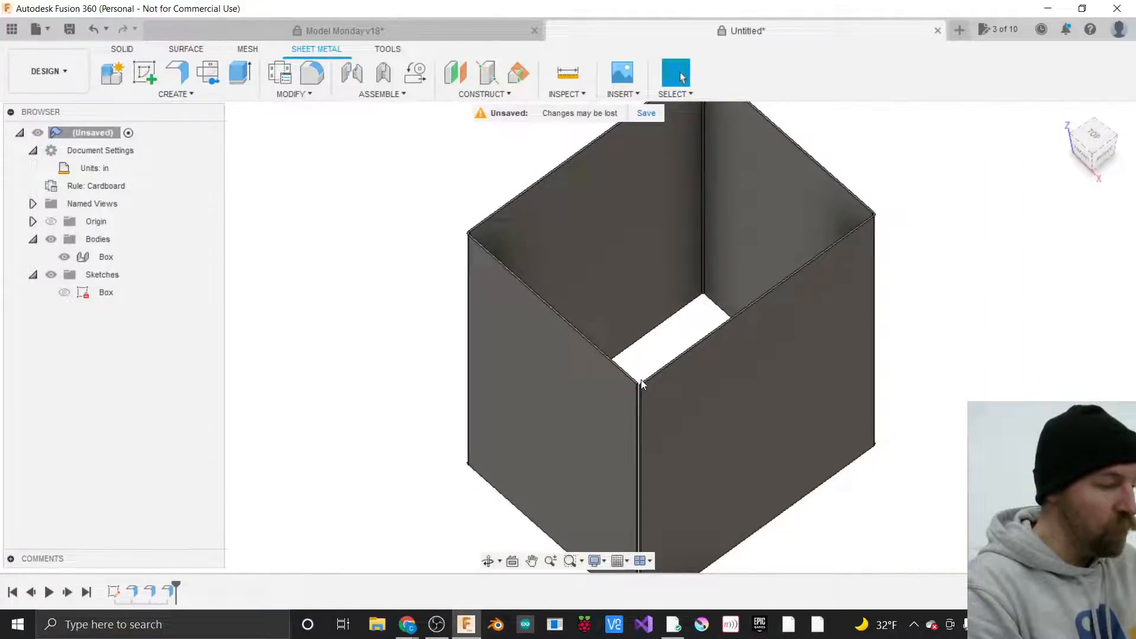
{"action": "scroll", "coordinate": [640, 383], "scroll_direction": "up", "scroll_amount": 5}
{"action": "scroll", "coordinate": [640, 385], "scroll_direction": "up", "scroll_amount": 3}
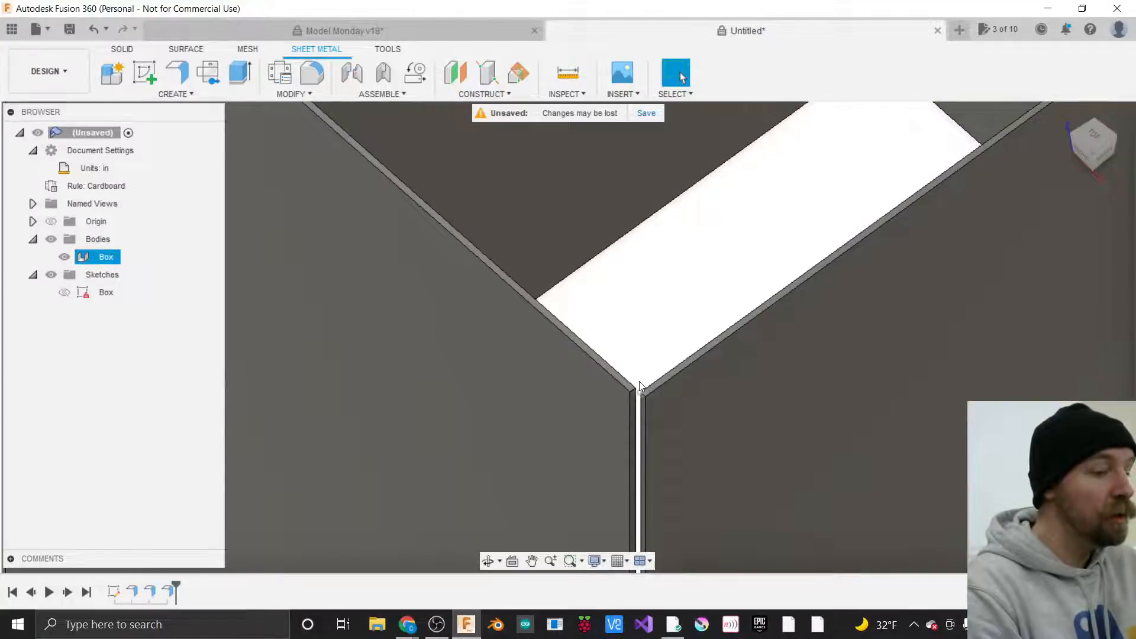
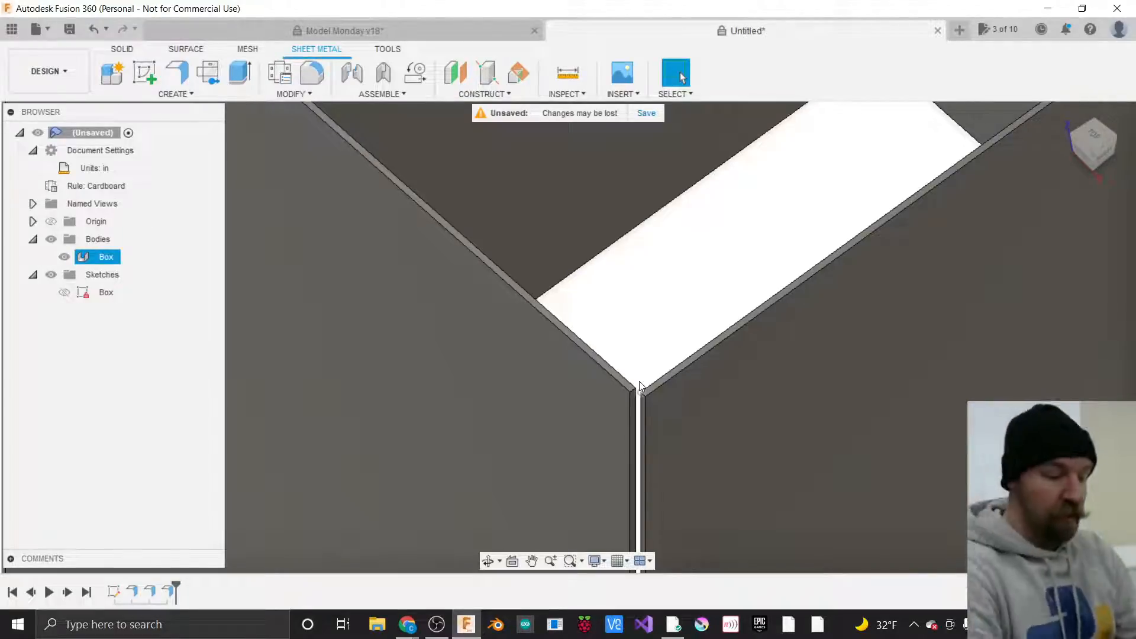
{"action": "scroll", "coordinate": [541, 331], "scroll_direction": "down", "scroll_amount": 5}
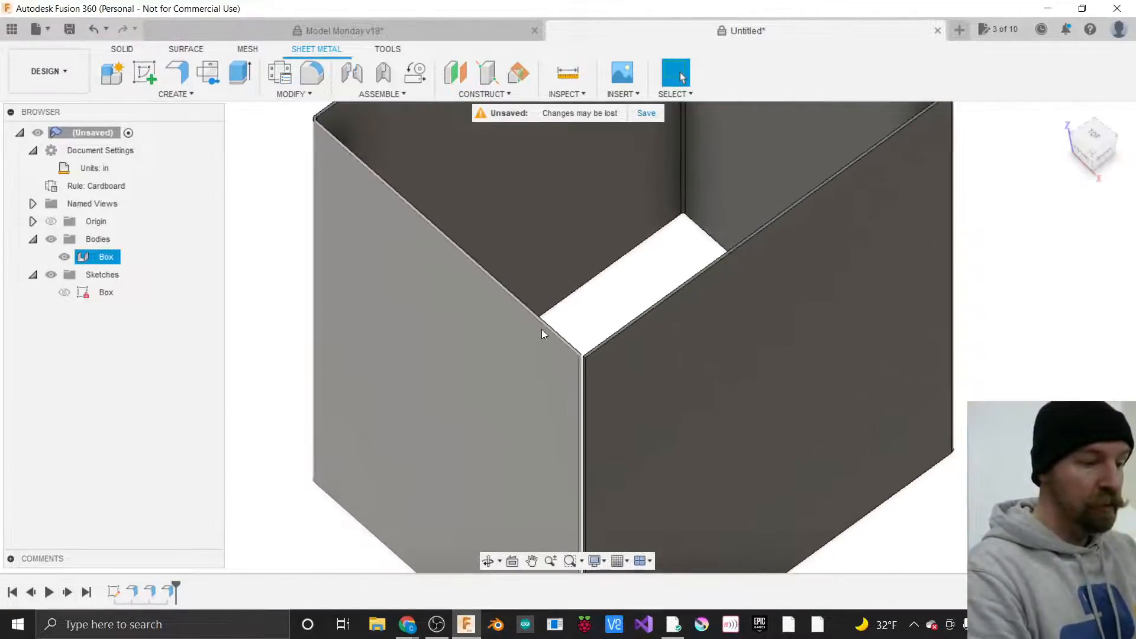
{"action": "scroll", "coordinate": [542, 332], "scroll_direction": "down", "scroll_amount": 3}
{"action": "scroll", "coordinate": [677, 439], "scroll_direction": "down", "scroll_amount": 2}
{"action": "left_click", "coordinate": [594, 349]}
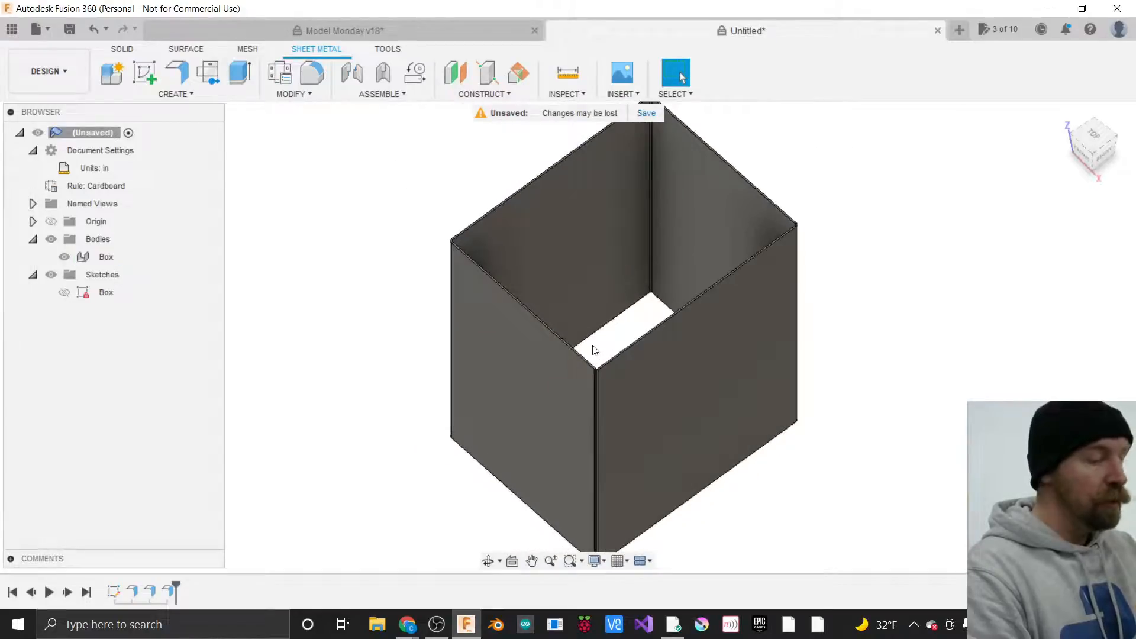
{"action": "scroll", "coordinate": [595, 350], "scroll_direction": "up", "scroll_amount": 5}
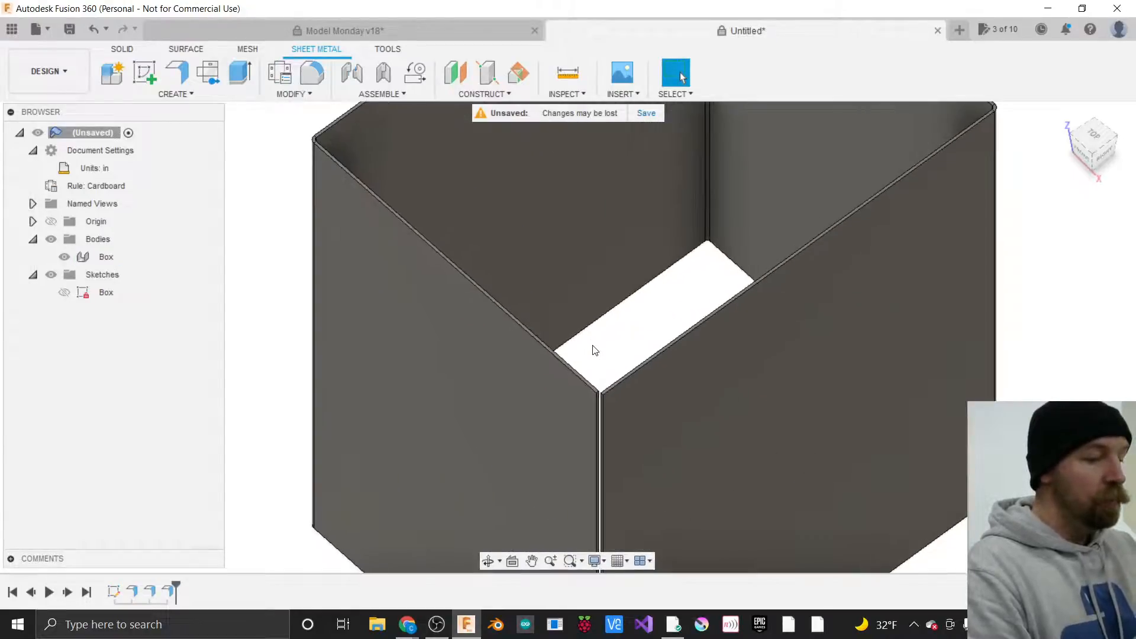
{"action": "left_click", "coordinate": [623, 428]}
{"action": "scroll", "coordinate": [622, 428], "scroll_direction": "down", "scroll_amount": 3}
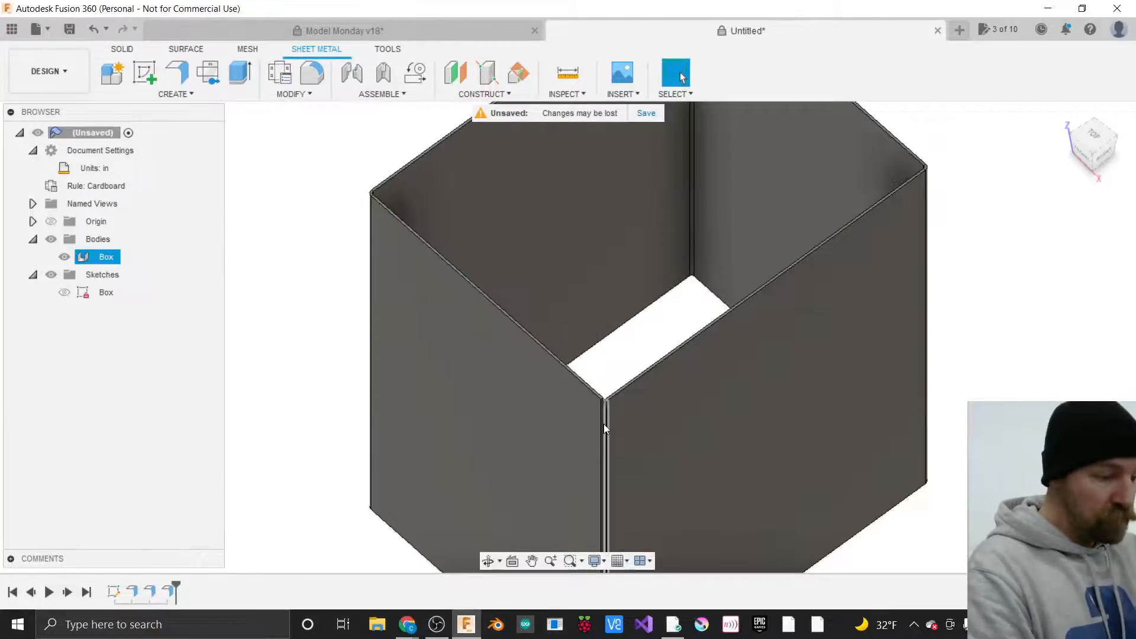
{"action": "scroll", "coordinate": [604, 425], "scroll_direction": "up", "scroll_amount": 5}
{"action": "key", "text": "Escape"}
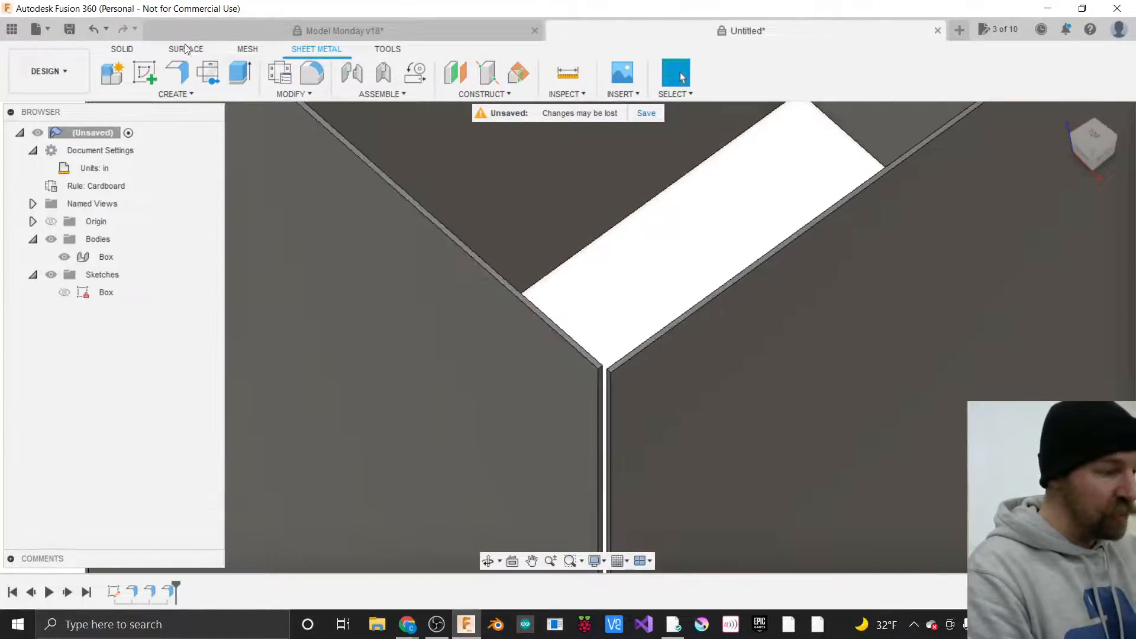
{"action": "left_click", "coordinate": [177, 72]}
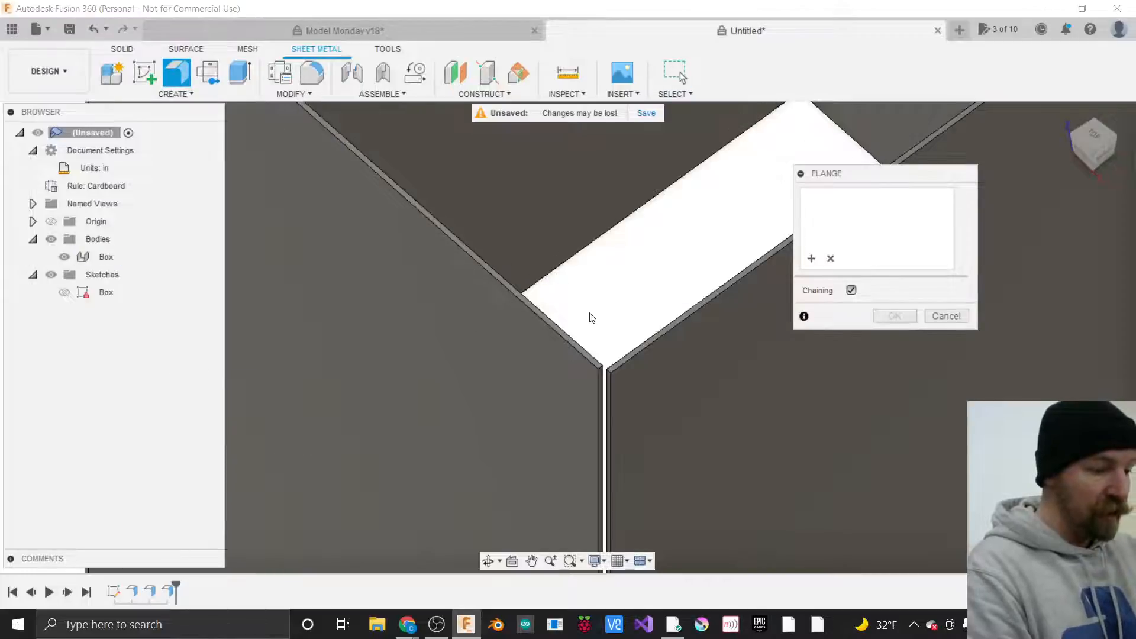
{"action": "scroll", "coordinate": [604, 378], "scroll_direction": "up", "scroll_amount": 3}
{"action": "scroll", "coordinate": [603, 385], "scroll_direction": "up", "scroll_amount": 3}
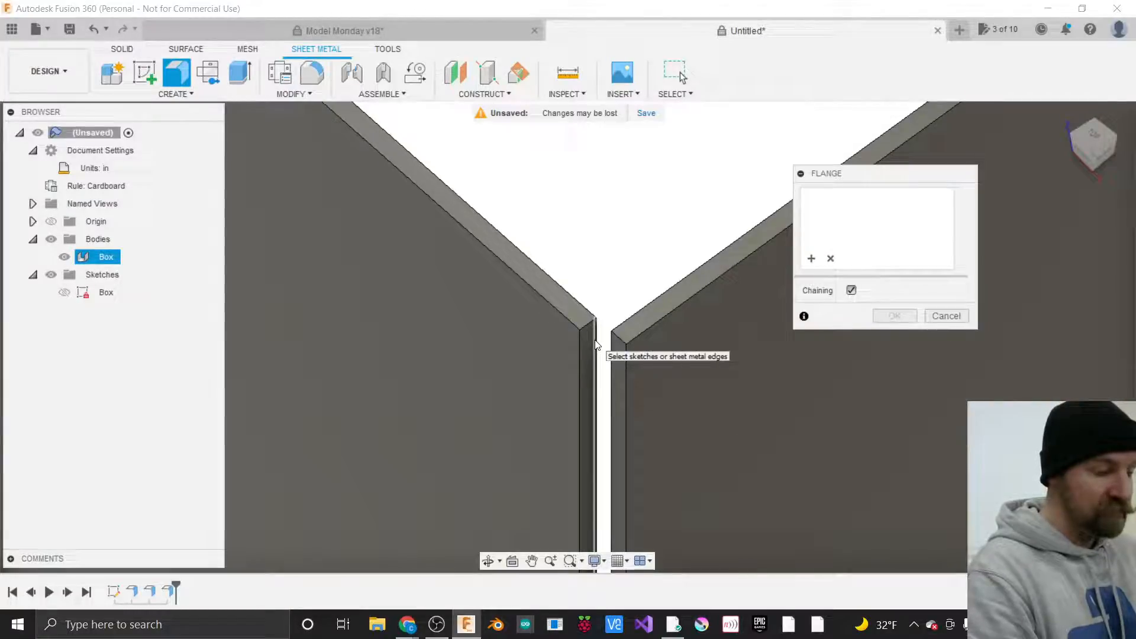
{"action": "scroll", "coordinate": [596, 359], "scroll_direction": "down", "scroll_amount": 10}
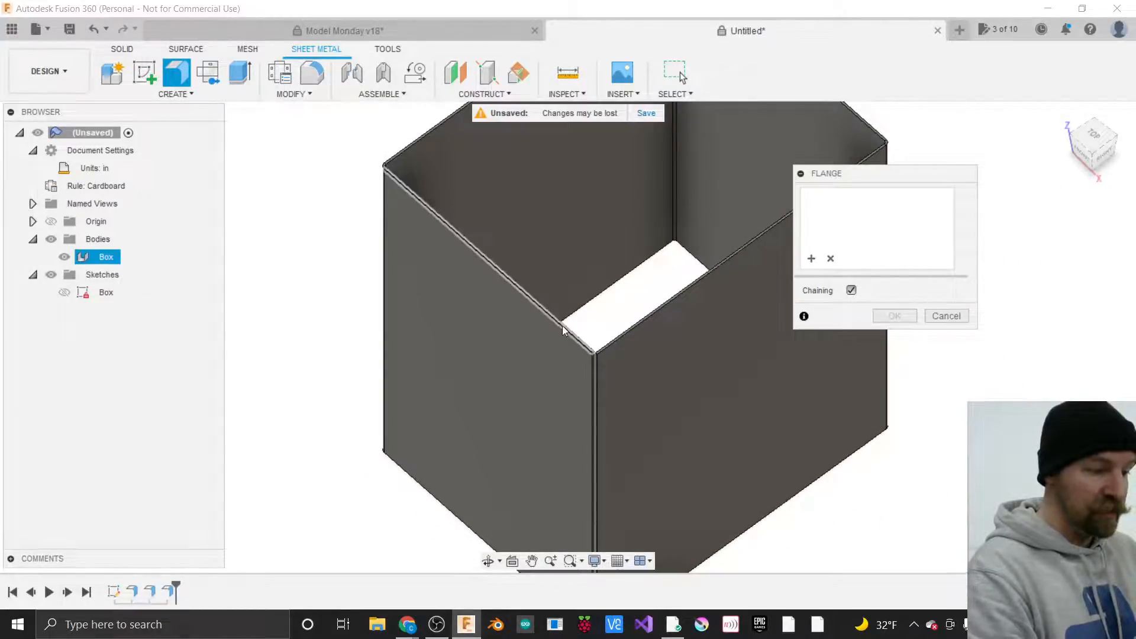
{"action": "scroll", "coordinate": [592, 354], "scroll_direction": "up", "scroll_amount": 5}
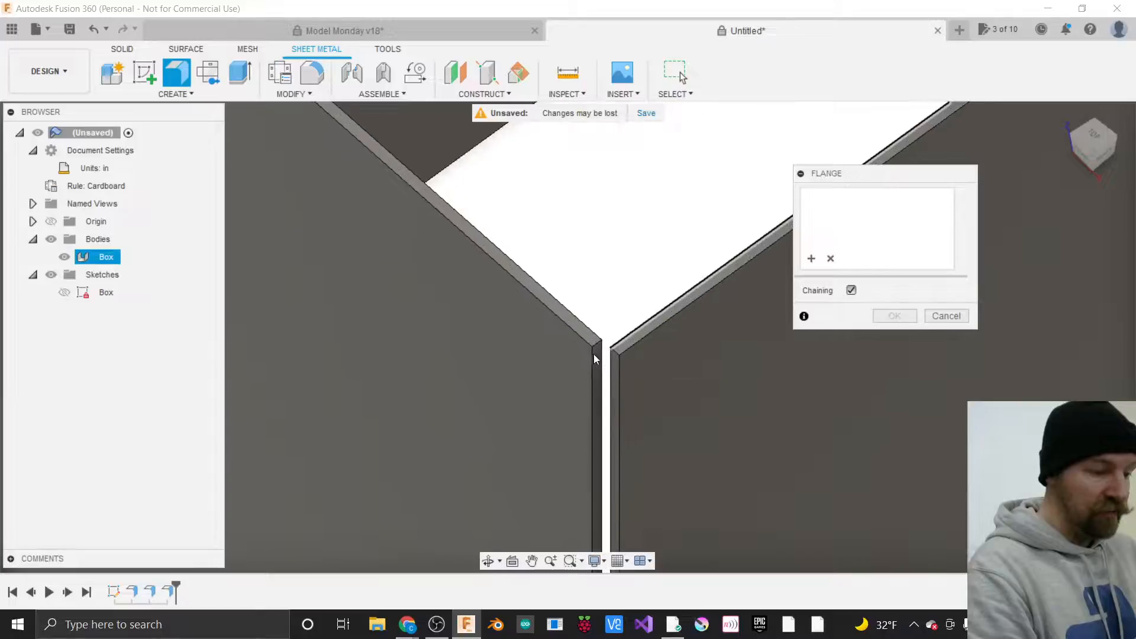
{"action": "left_click", "coordinate": [602, 360]}
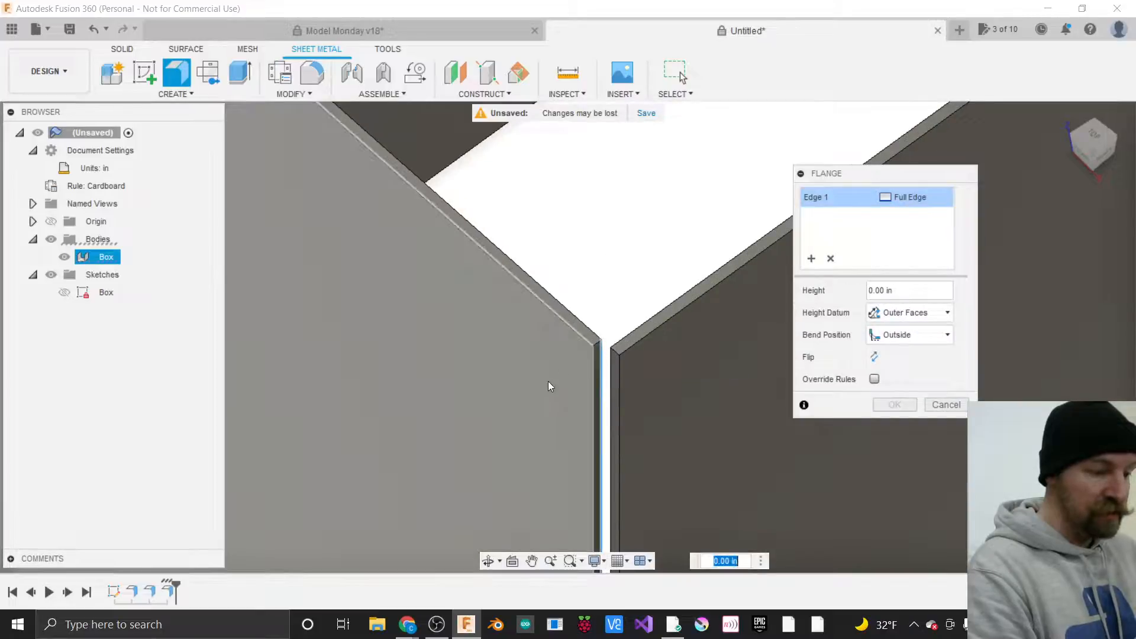
{"action": "scroll", "coordinate": [548, 386], "scroll_direction": "down", "scroll_amount": 3}
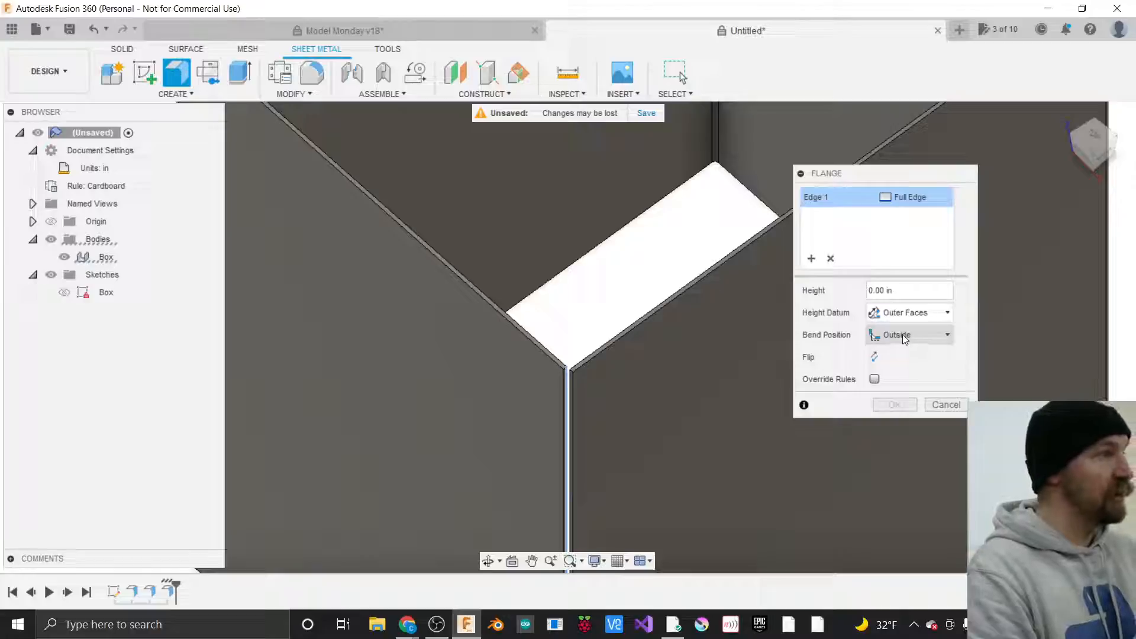
{"action": "left_click", "coordinate": [904, 335]}
{"action": "left_click", "coordinate": [897, 354]}
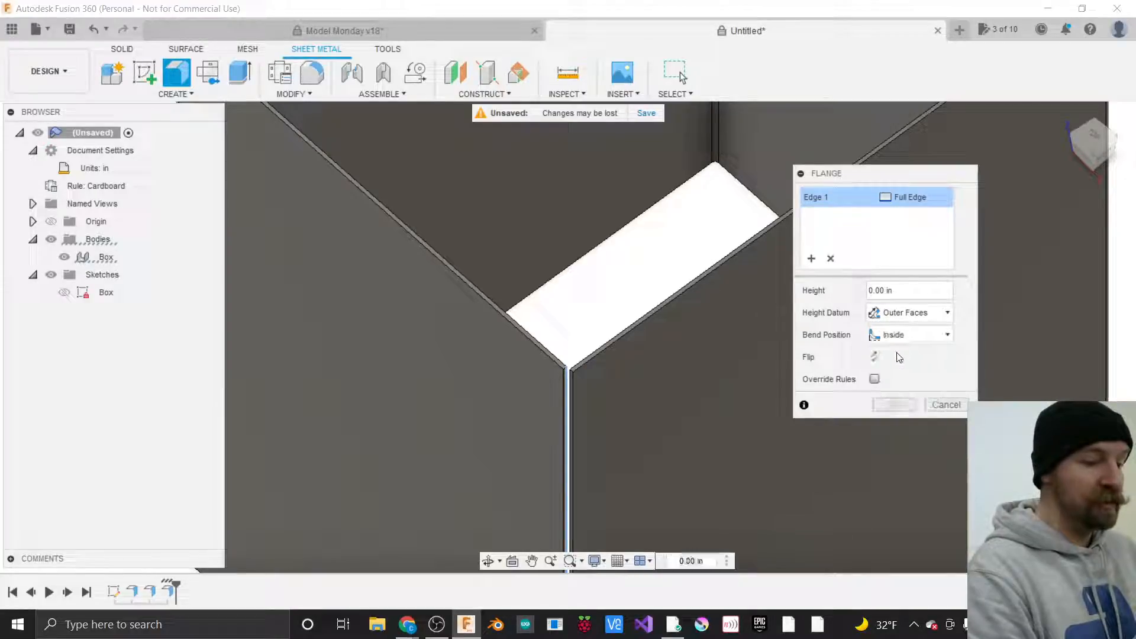
{"action": "scroll", "coordinate": [571, 230], "scroll_direction": "down", "scroll_amount": 4}
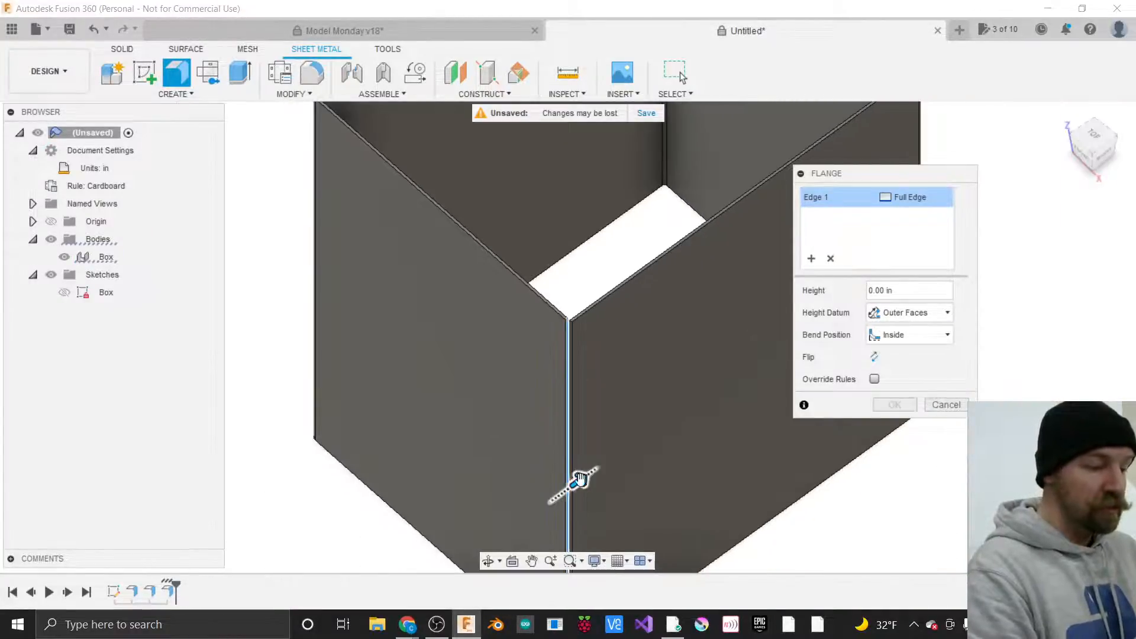
{"action": "left_click_drag", "start_coordinate": [579, 479], "coordinate": [598, 467]}
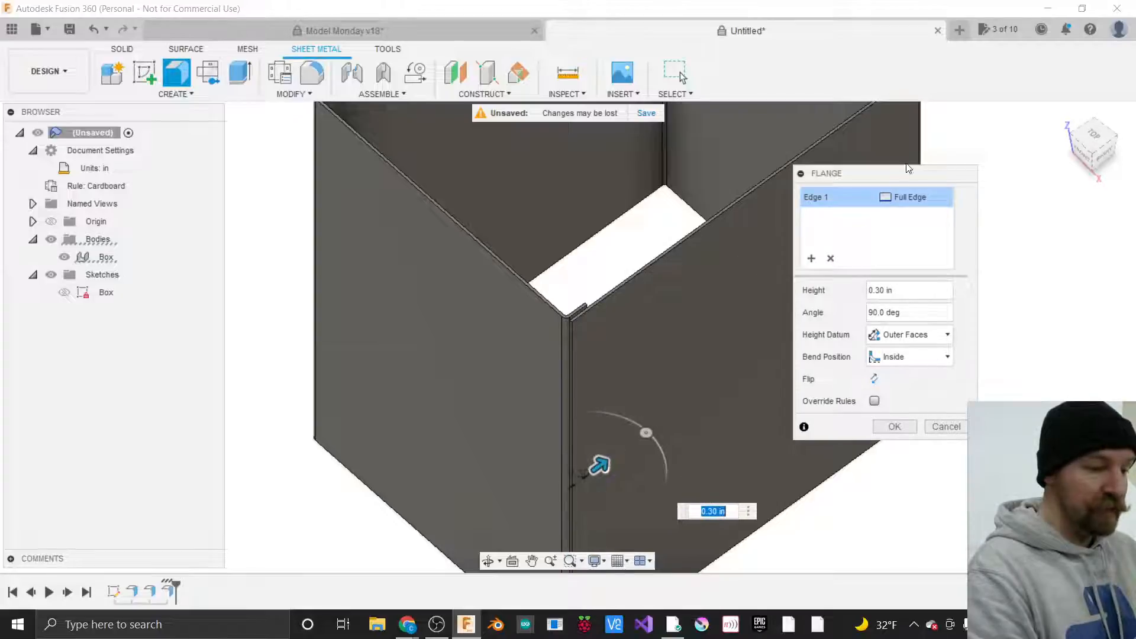
{"action": "left_click", "coordinate": [1096, 134]}
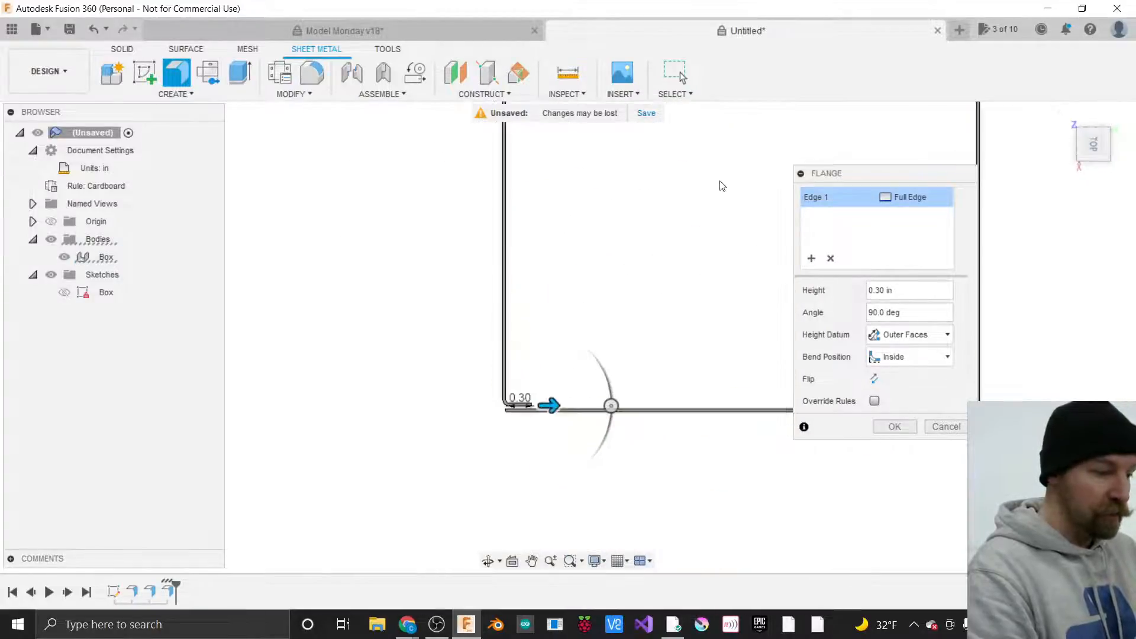
{"action": "scroll", "coordinate": [520, 414], "scroll_direction": "up", "scroll_amount": 3}
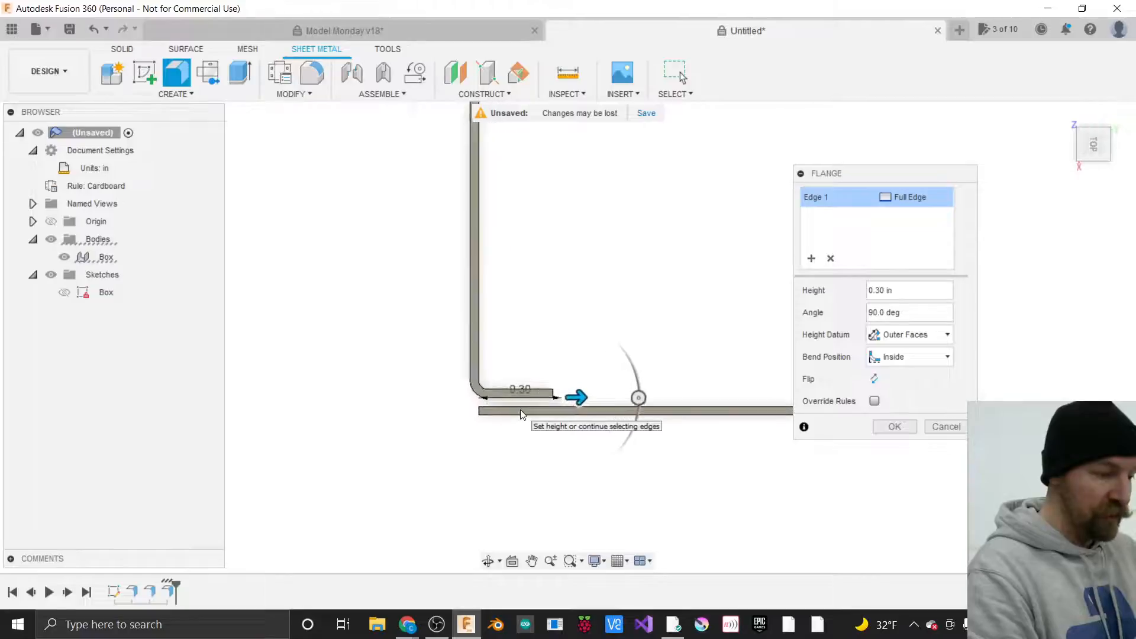
{"action": "scroll", "coordinate": [520, 409], "scroll_direction": "up", "scroll_amount": 1}
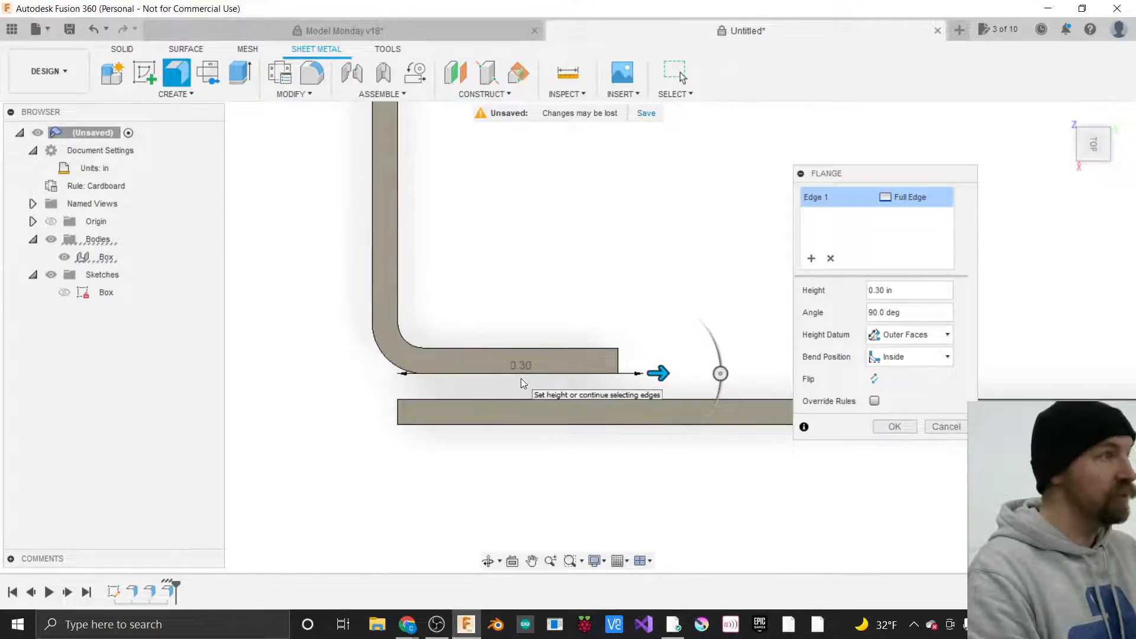
{"action": "left_click_drag", "start_coordinate": [660, 373], "coordinate": [762, 359]}
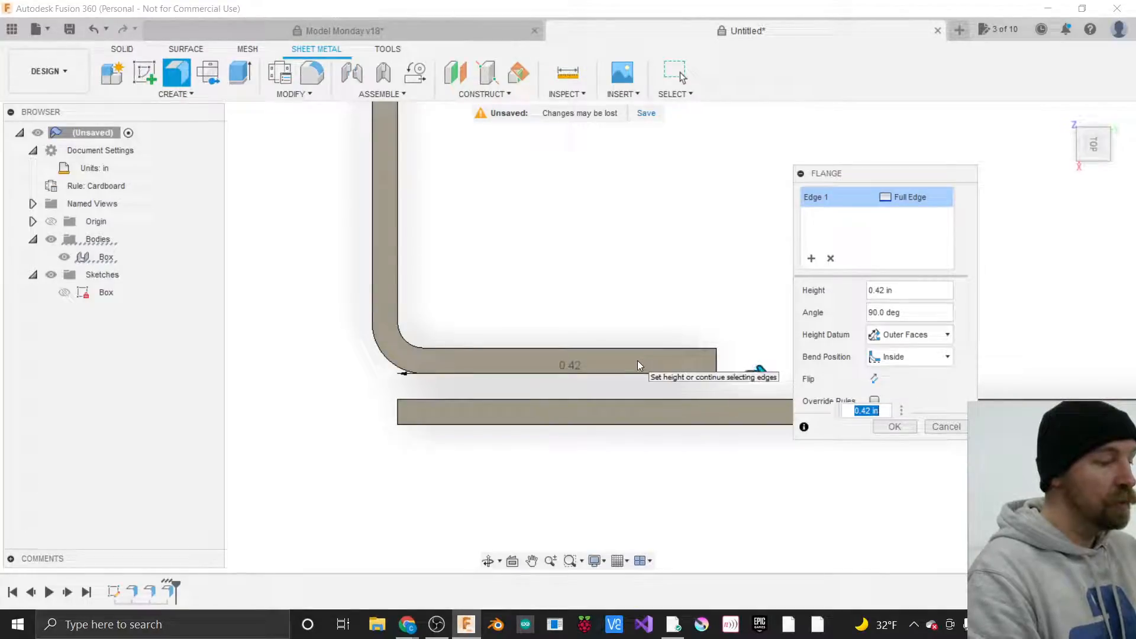
{"action": "scroll", "coordinate": [507, 417], "scroll_direction": "down", "scroll_amount": 3}
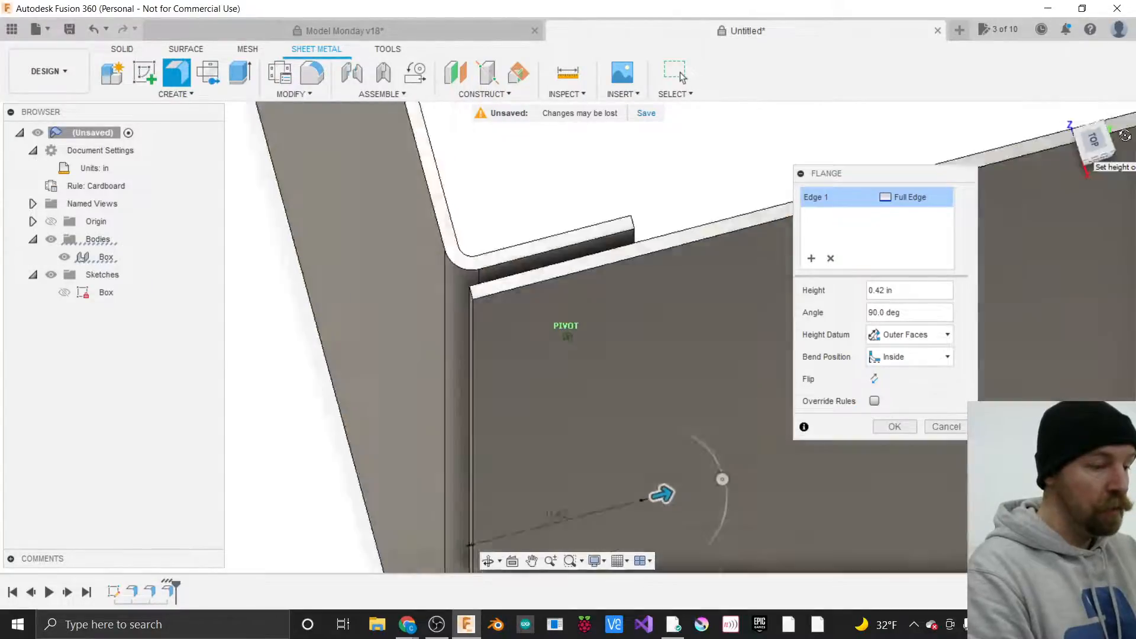
{"action": "left_click", "coordinate": [1081, 152]}
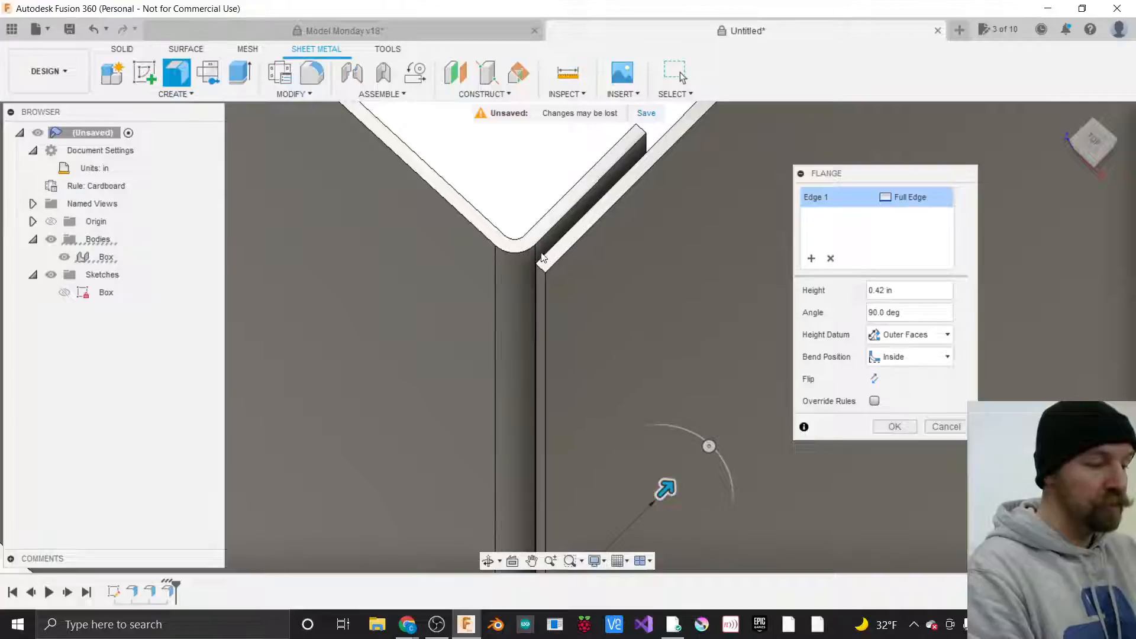
{"action": "left_click", "coordinate": [946, 427]}
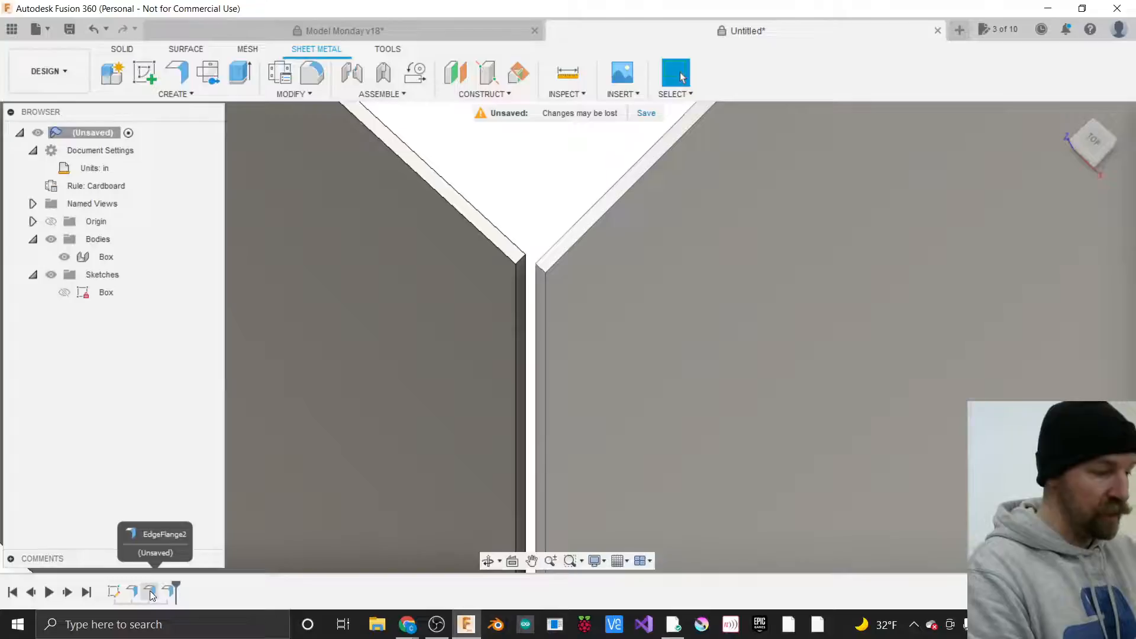
Open the two-sided flange feature for editing, review its bend position setting against the walls it creates, and accept it.
{"action": "left_click", "coordinate": [152, 592]}
{"action": "right_click", "coordinate": [151, 592]}
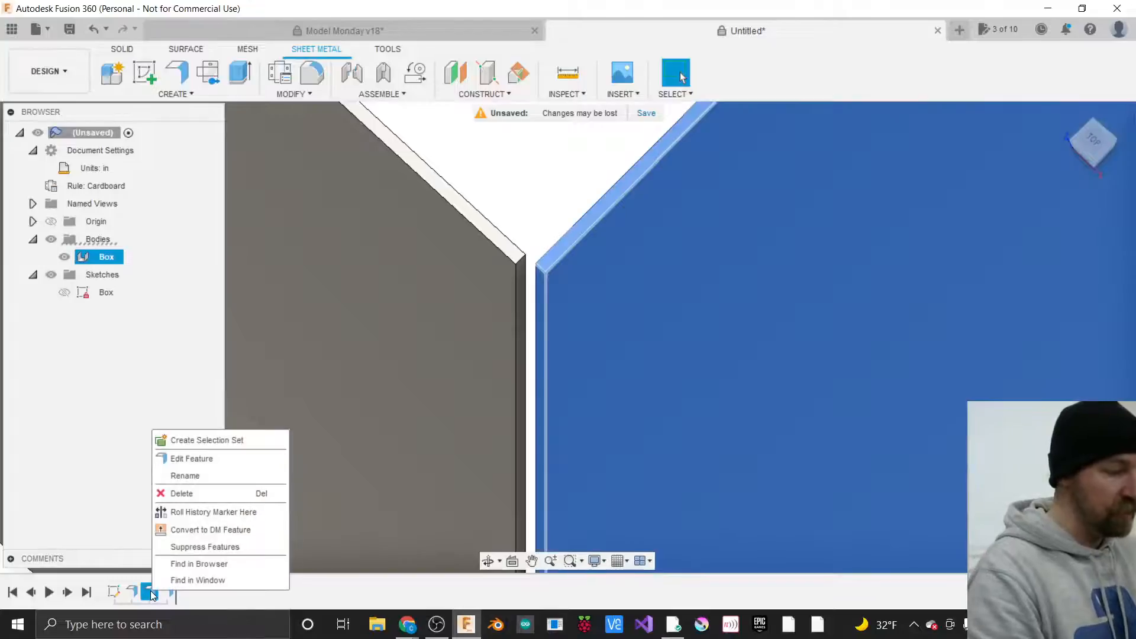
{"action": "left_click", "coordinate": [198, 465]}
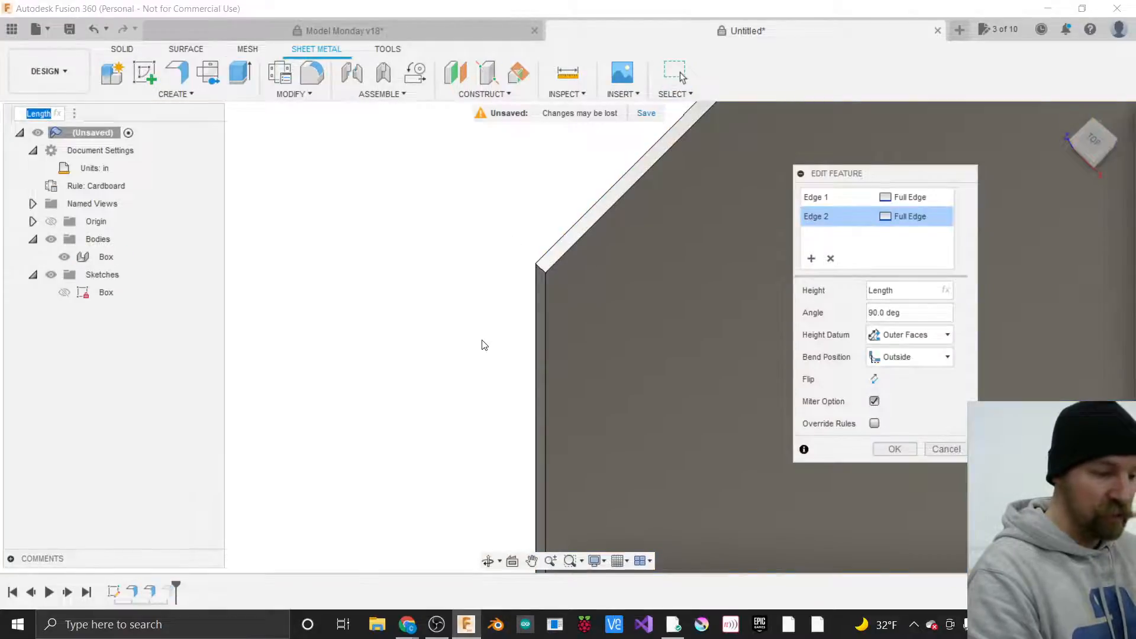
{"action": "scroll", "coordinate": [489, 396], "scroll_direction": "down", "scroll_amount": 5}
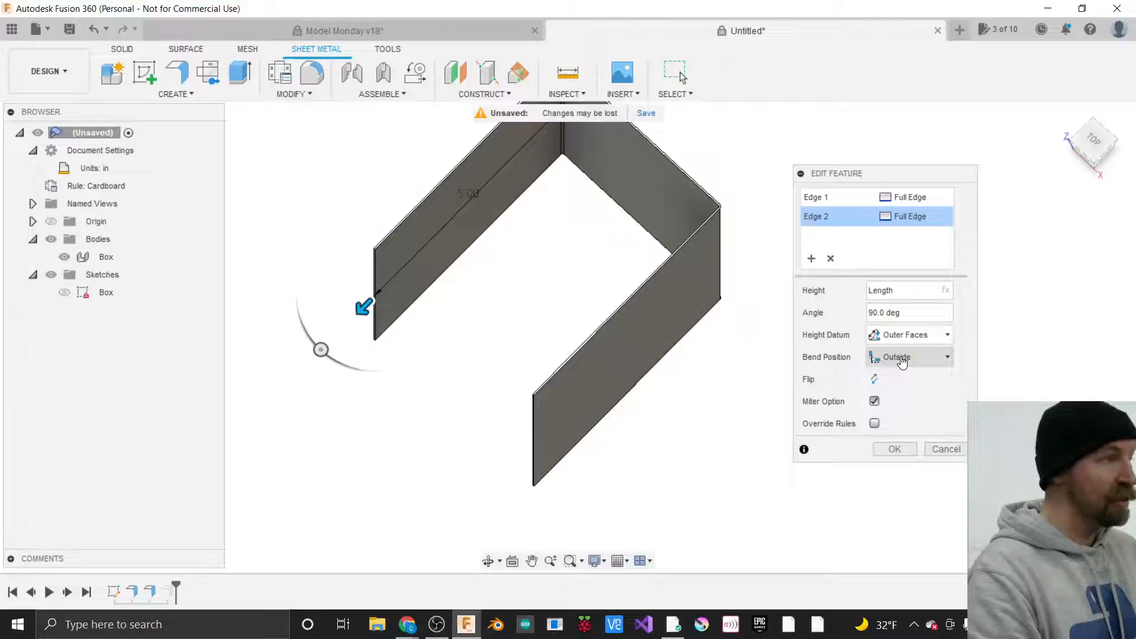
{"action": "left_click", "coordinate": [895, 449]}
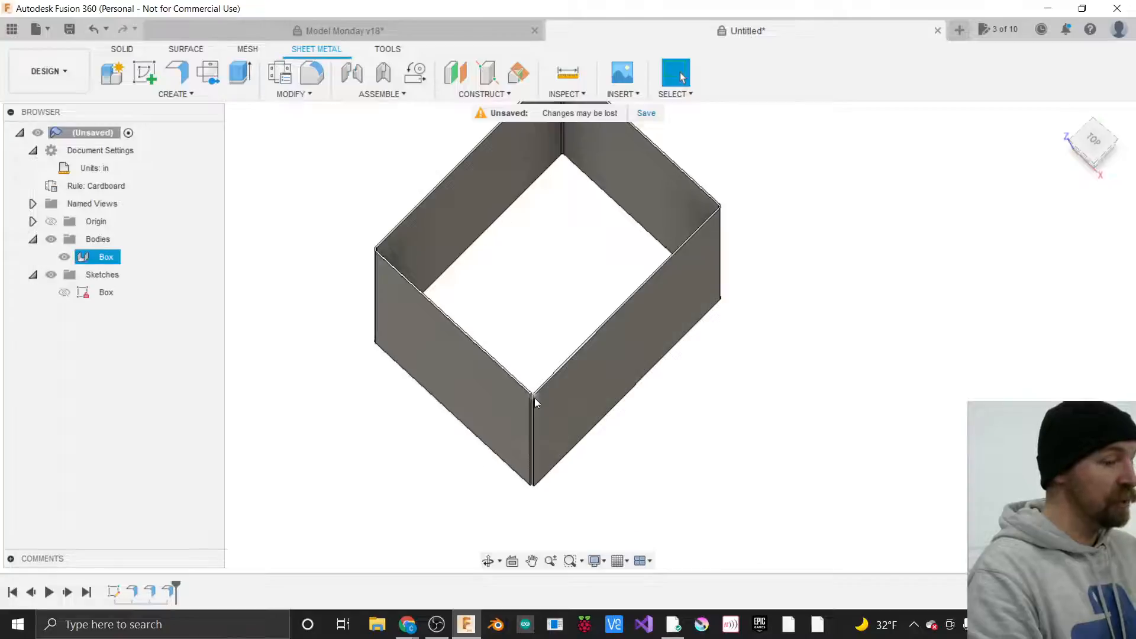
Examine the open corner between the closing wall and the side wall up close, from directly above and in an angled view.
{"action": "scroll", "coordinate": [534, 395], "scroll_direction": "up", "scroll_amount": 3}
{"action": "scroll", "coordinate": [534, 395], "scroll_direction": "up", "scroll_amount": 3}
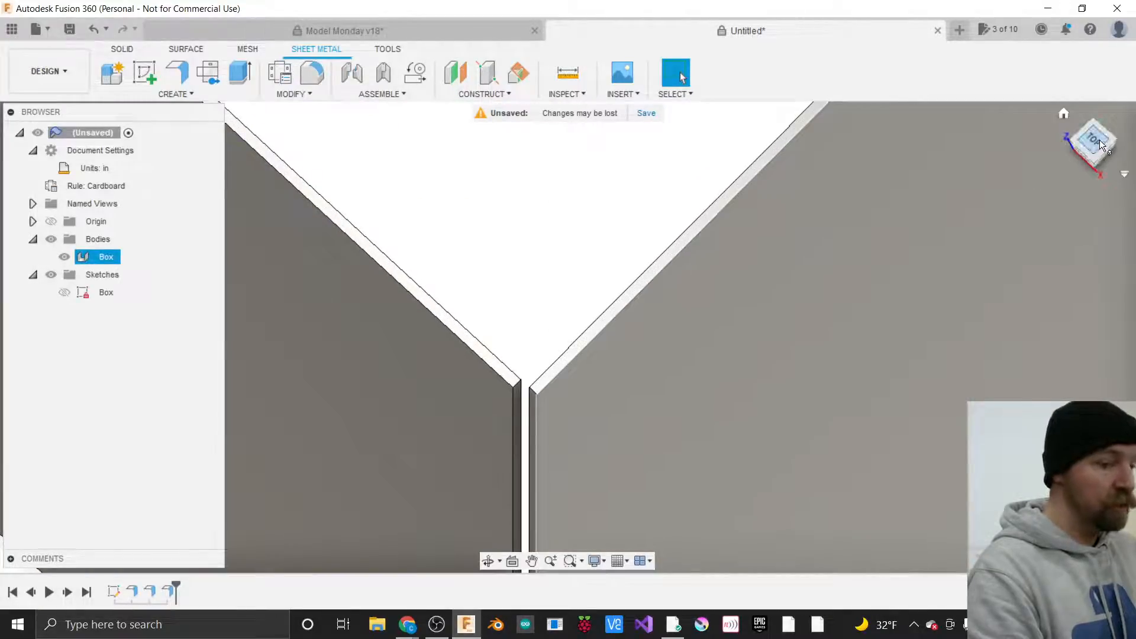
{"action": "left_click", "coordinate": [1100, 140]}
{"action": "scroll", "coordinate": [859, 390], "scroll_direction": "down", "scroll_amount": 6}
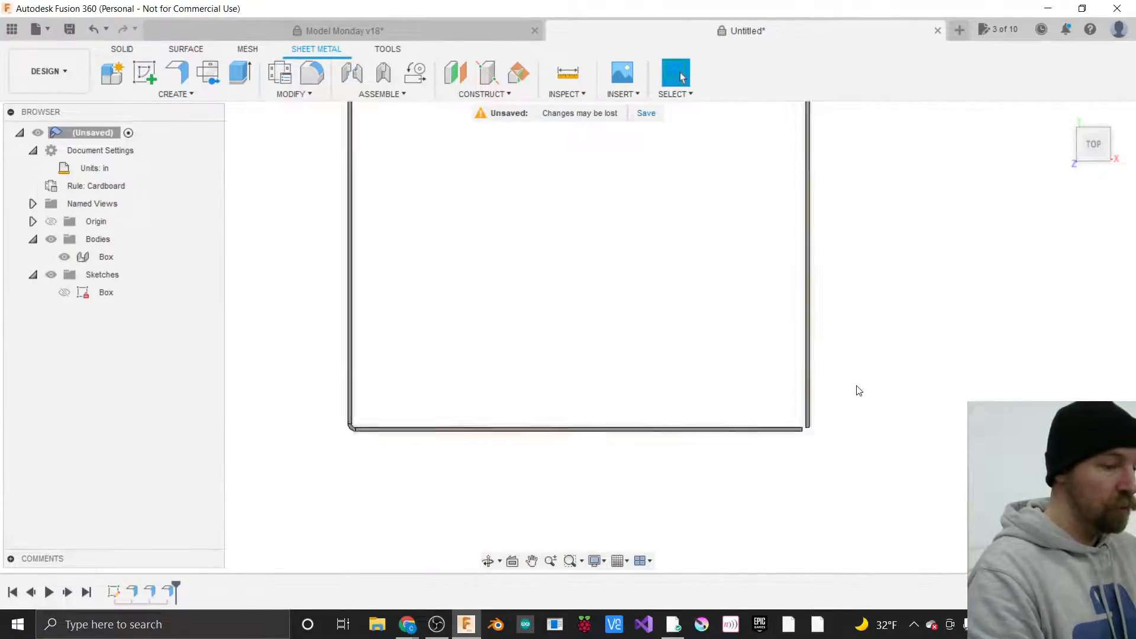
{"action": "mouse_move", "coordinate": [1091, 147]}
{"action": "left_mouse_down"}
{"action": "mouse_move", "coordinate": [1077, 159]}
{"action": "mouse_move", "coordinate": [1091, 148]}
{"action": "left_mouse_up"}
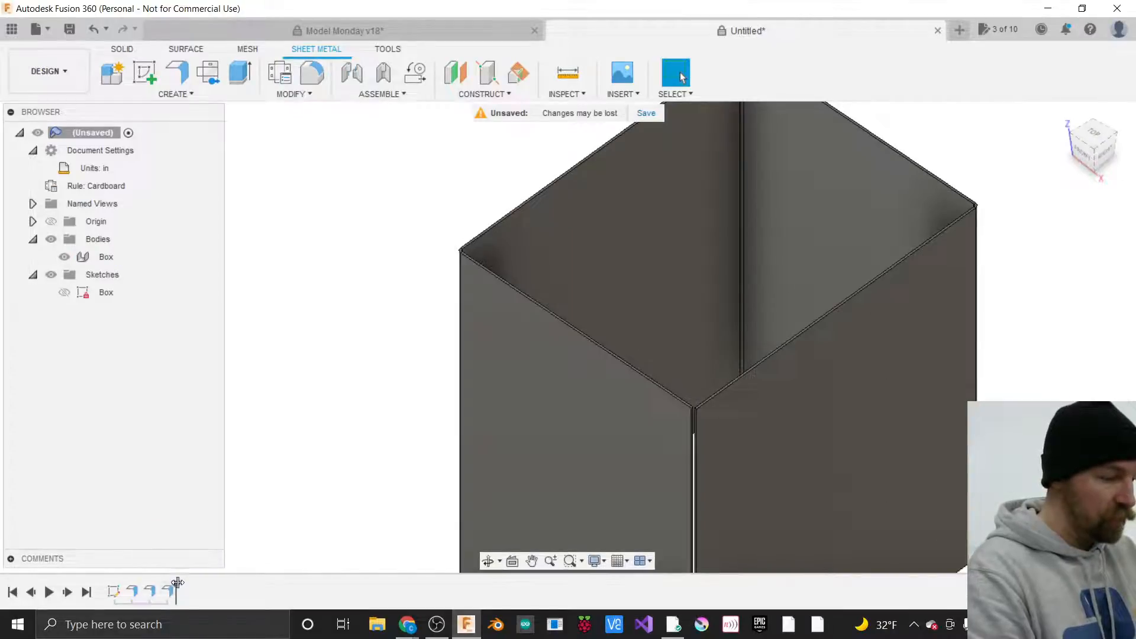
{"action": "mouse_move", "coordinate": [175, 588]}
{"action": "left_mouse_down"}
{"action": "mouse_move", "coordinate": [154, 589]}
{"action": "mouse_move", "coordinate": [176, 585]}
{"action": "left_mouse_up"}
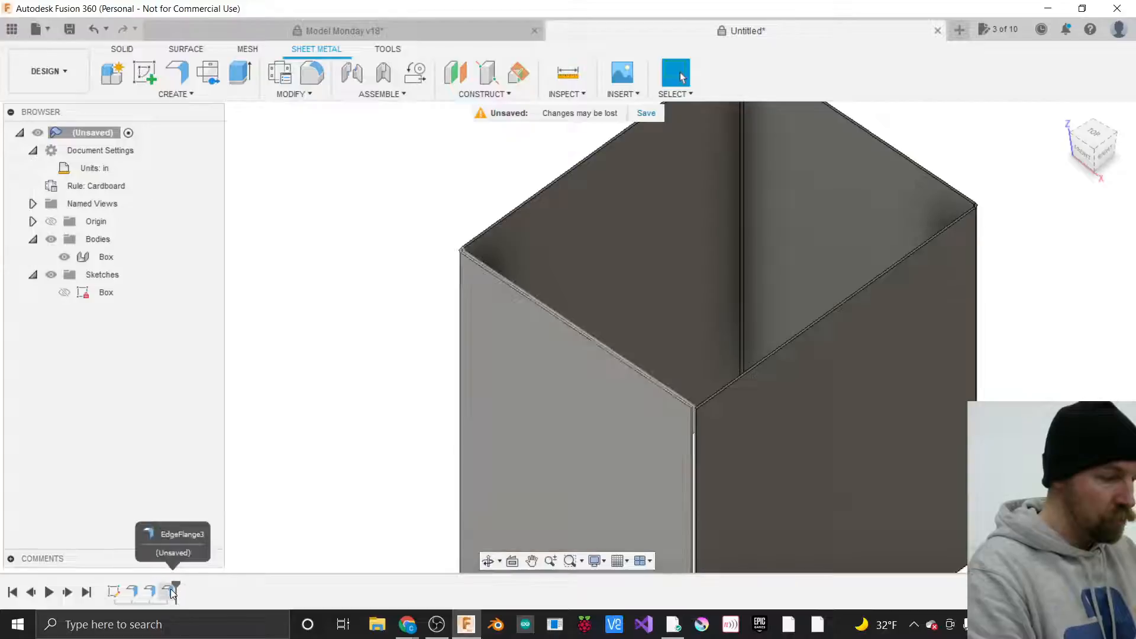
Edit the closing wall's flange feature, remove its selected edge and pick the side wall's vertical end edge again.
{"action": "right_click", "coordinate": [169, 591]}
{"action": "left_click", "coordinate": [196, 465]}
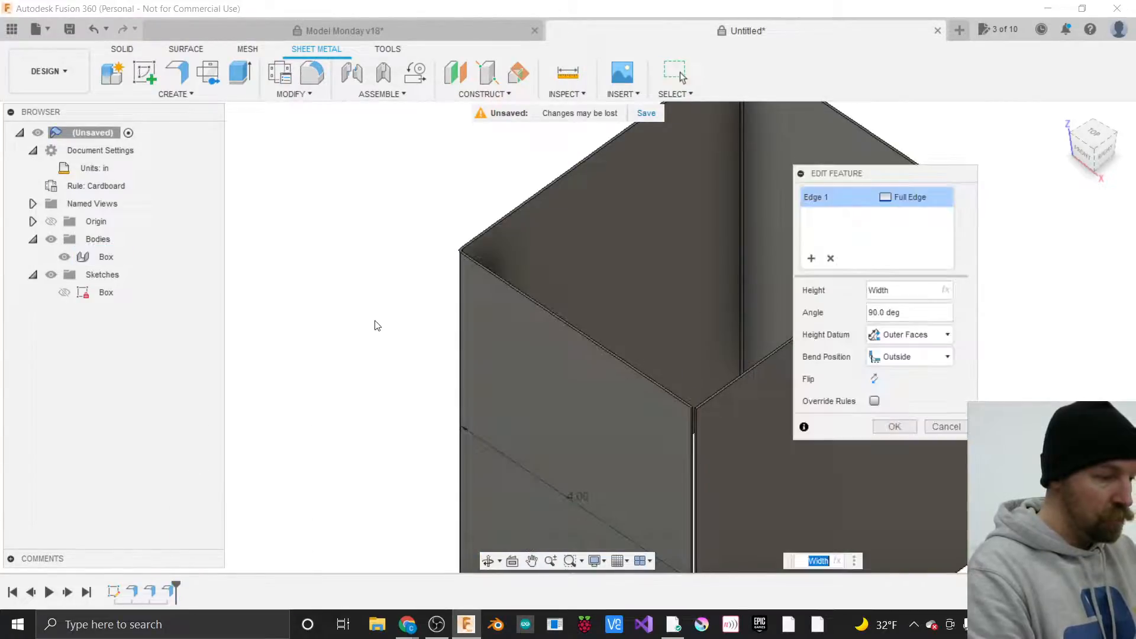
{"action": "scroll", "coordinate": [457, 256], "scroll_direction": "up", "scroll_amount": 3}
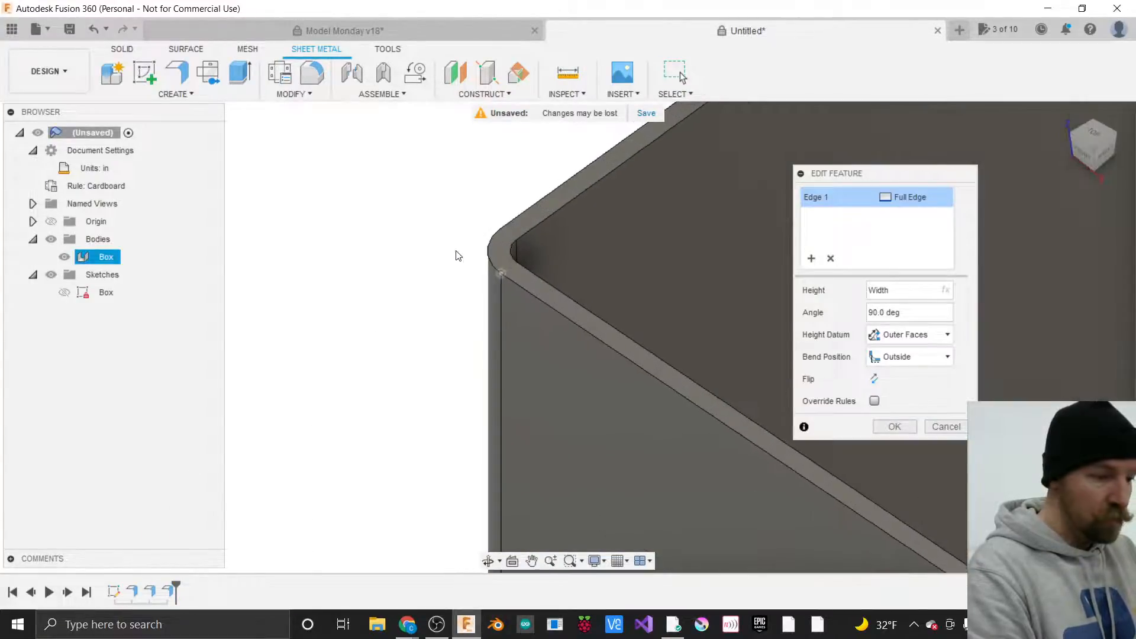
{"action": "left_click", "coordinate": [830, 259]}
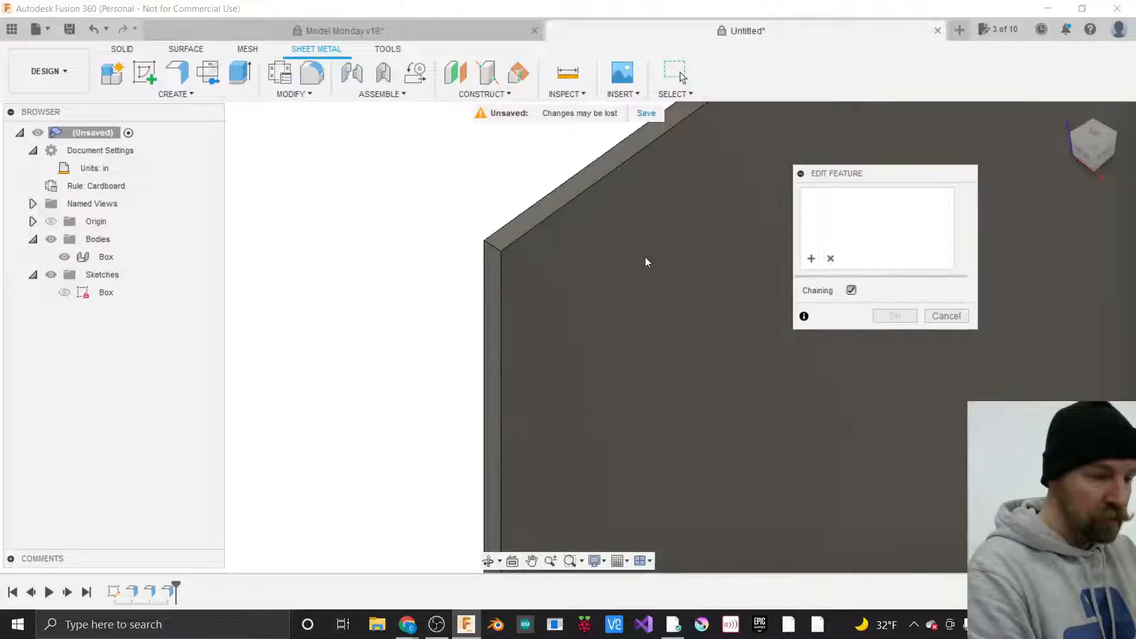
{"action": "left_click", "coordinate": [499, 285]}
{"action": "scroll", "coordinate": [396, 255], "scroll_direction": "down", "scroll_amount": 5}
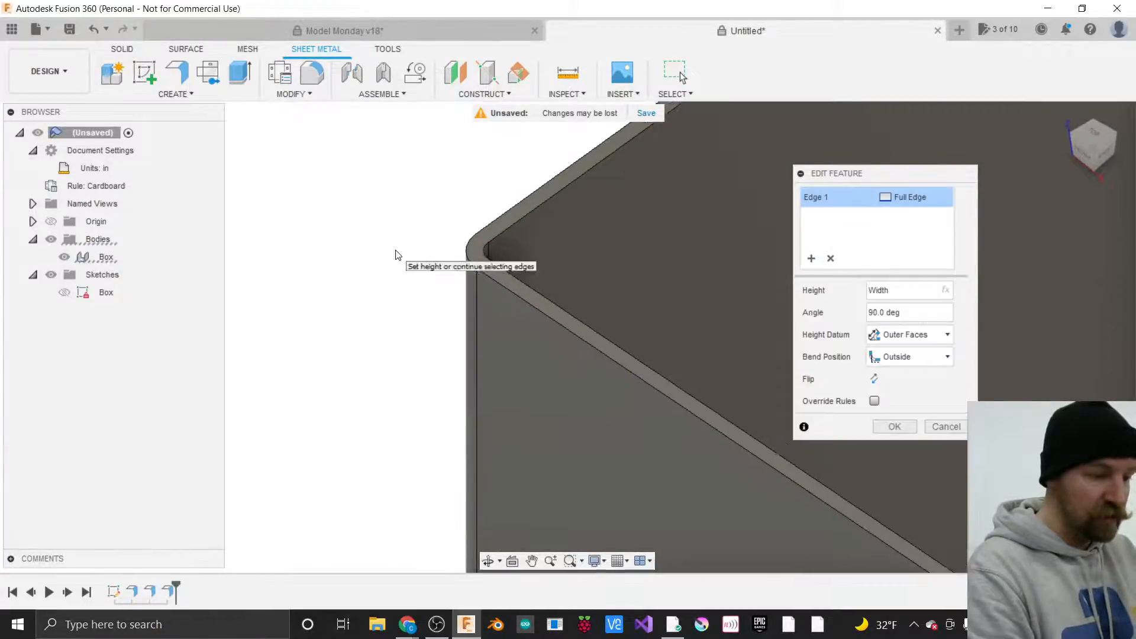
Try reducing the closing wall's flange height to Width - Materail, checking the open corner from directly above.
{"action": "scroll", "coordinate": [666, 428], "scroll_direction": "up", "scroll_amount": 5}
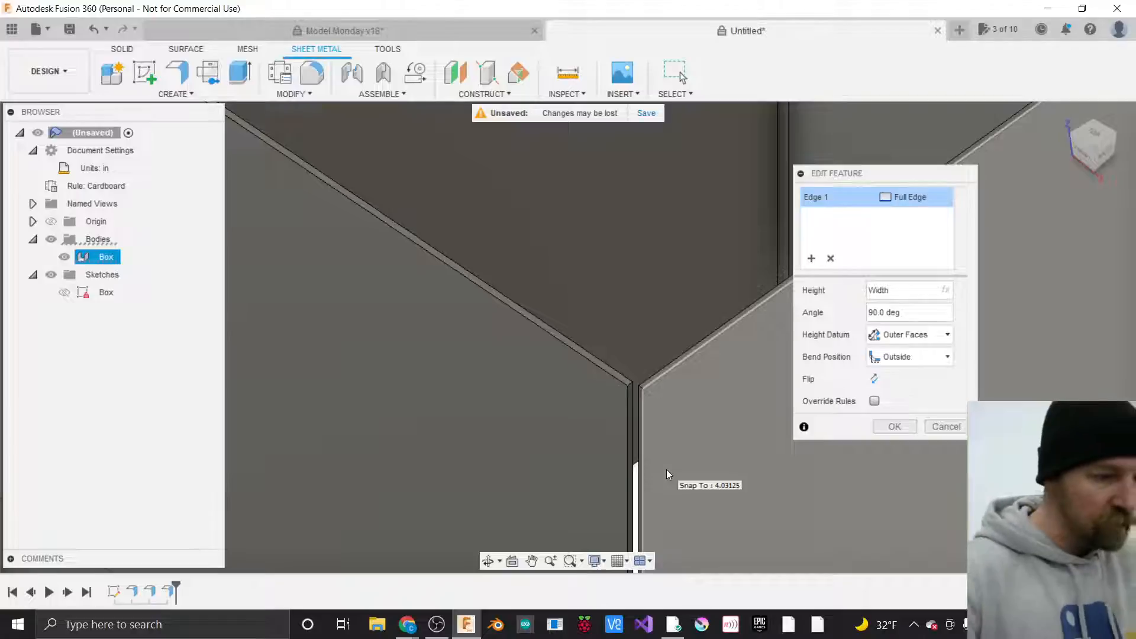
{"action": "left_click", "coordinate": [1082, 127]}
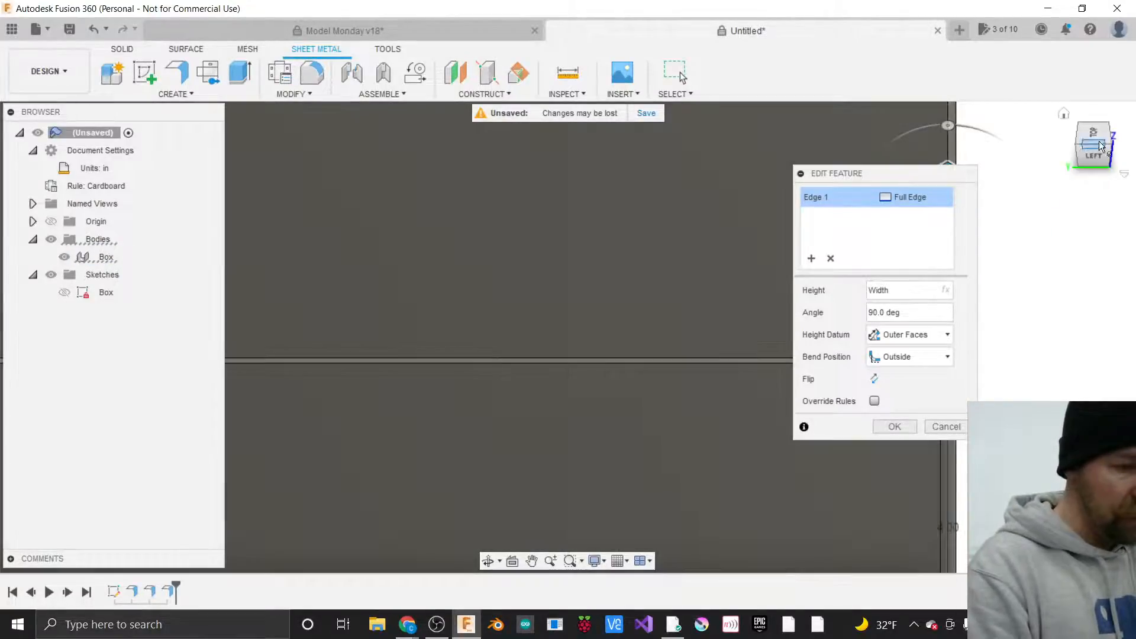
{"action": "left_click", "coordinate": [1095, 135]}
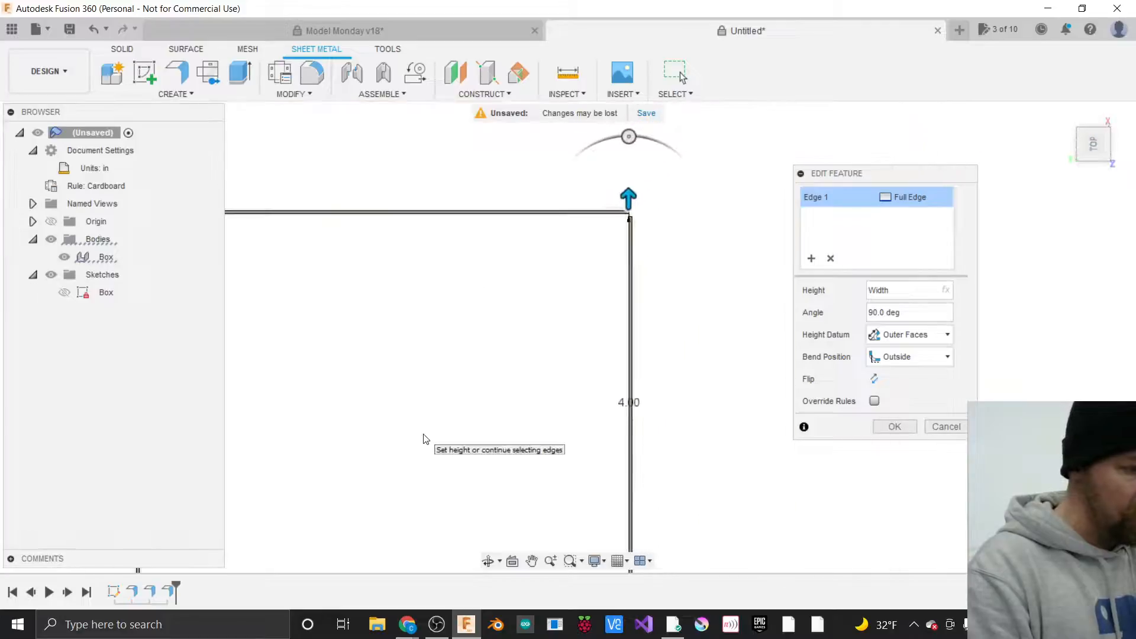
{"action": "scroll", "coordinate": [621, 194], "scroll_direction": "up", "scroll_amount": 5}
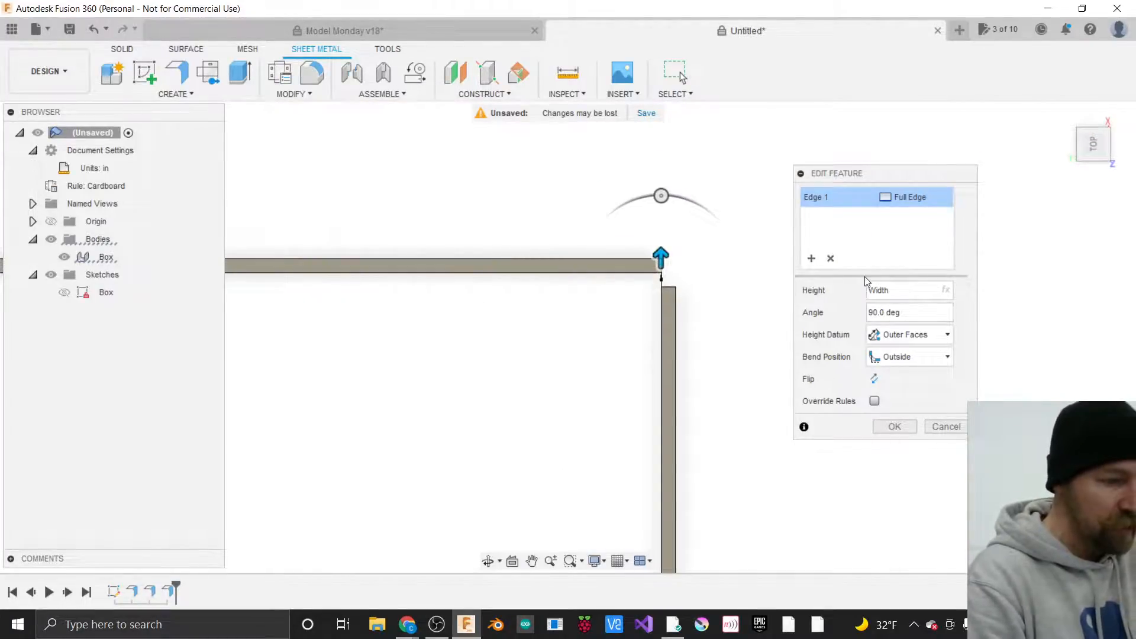
{"action": "left_click", "coordinate": [896, 288]}
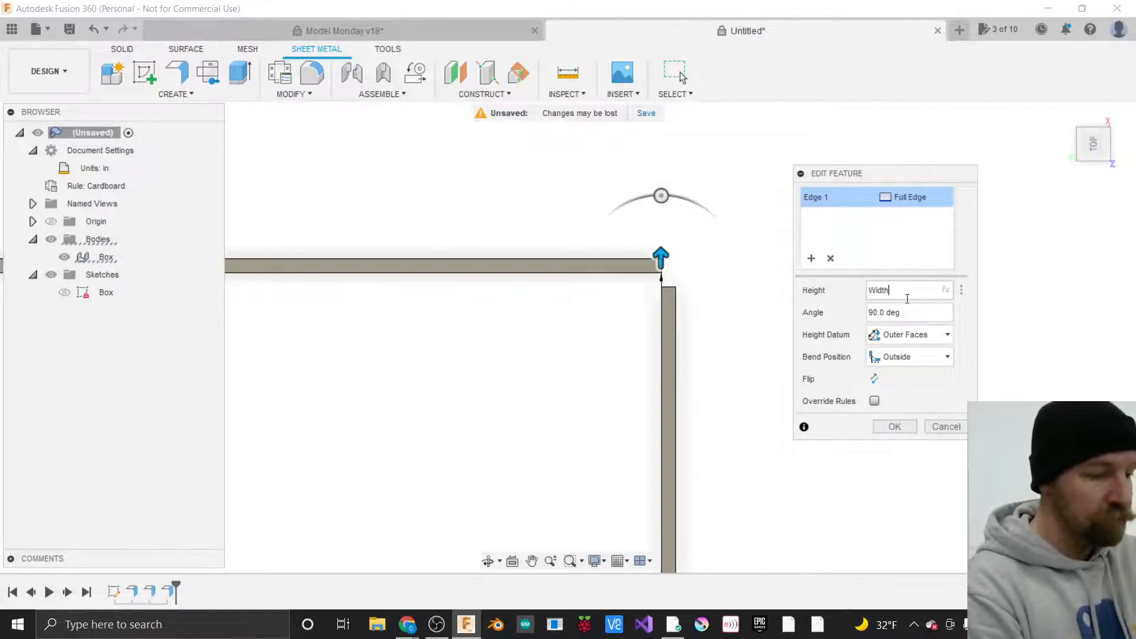
{"action": "type", "text": "-"}
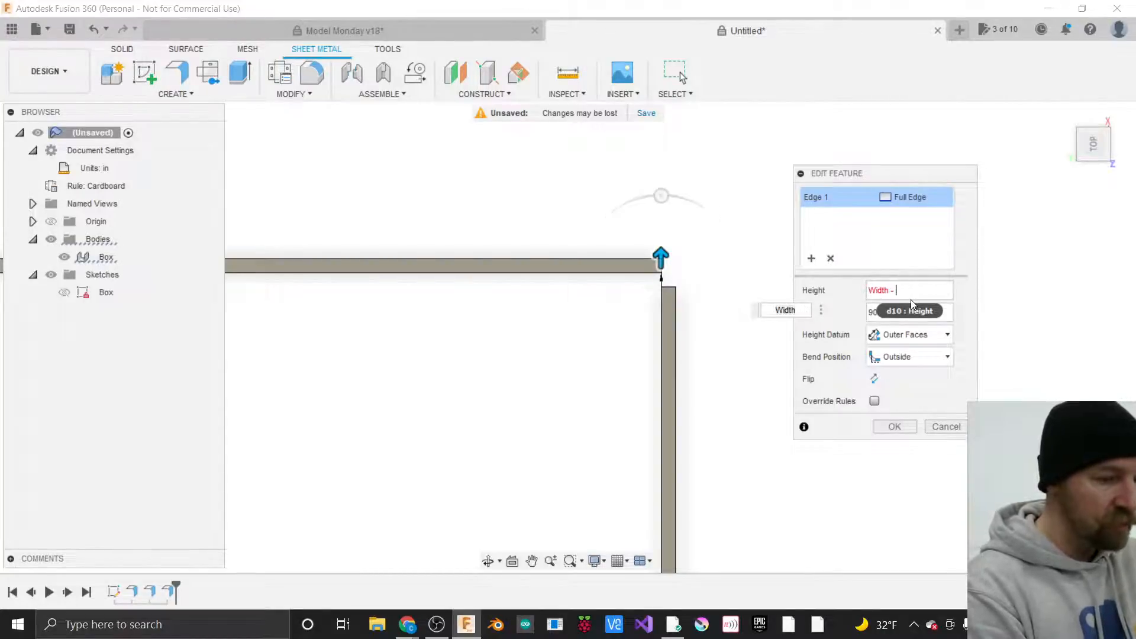
{"action": "type", "text": " M"}
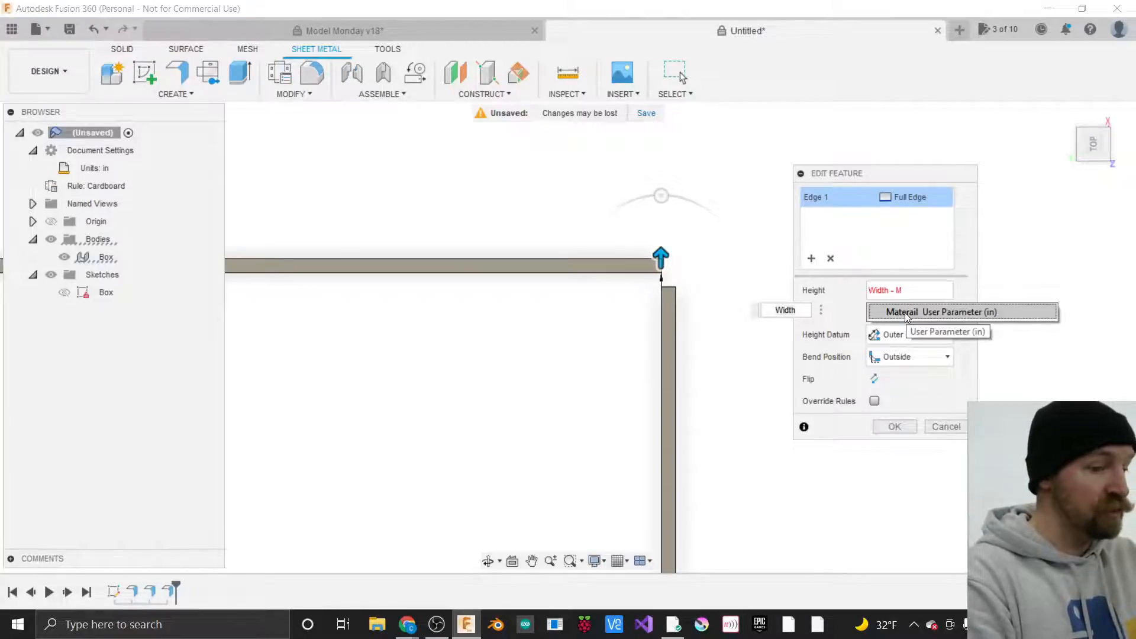
{"action": "left_click", "coordinate": [906, 313]}
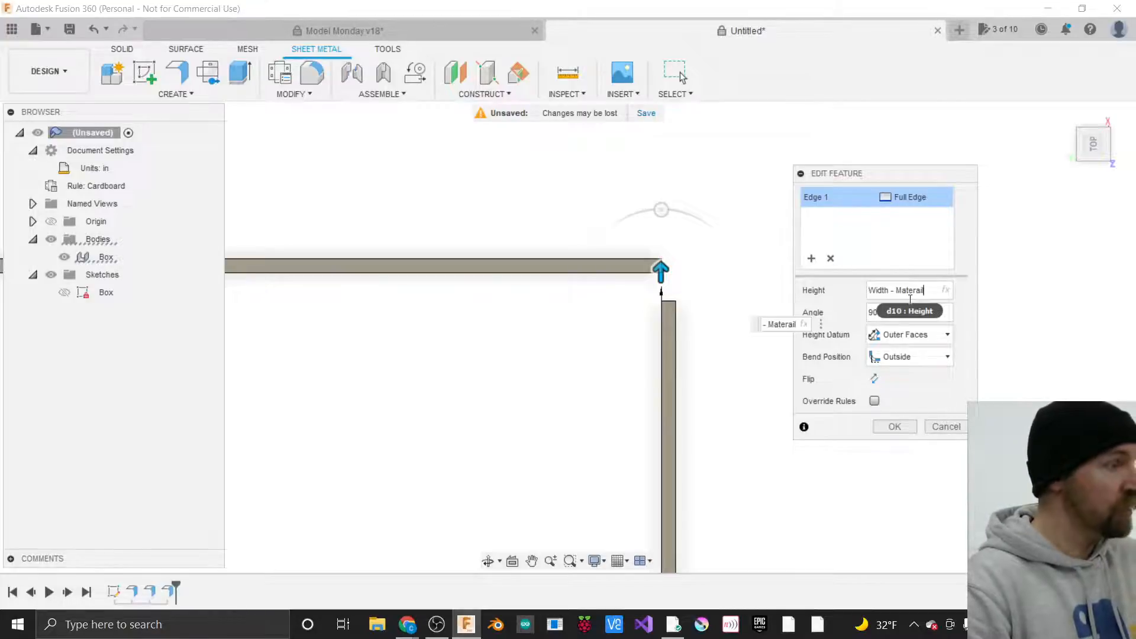
Remove the material subtraction from the closing wall's flange height, restoring it to Width.
{"action": "key", "text": "BackSpace"}
{"action": "key", "text": "BackSpace"}
{"action": "key", "text": "BackSpace"}
{"action": "key", "text": "BackSpace"}
{"action": "key", "text": "BackSpace"}
{"action": "key", "text": "BackSpace"}
{"action": "key", "text": "BackSpace"}
{"action": "key", "text": "BackSpace"}
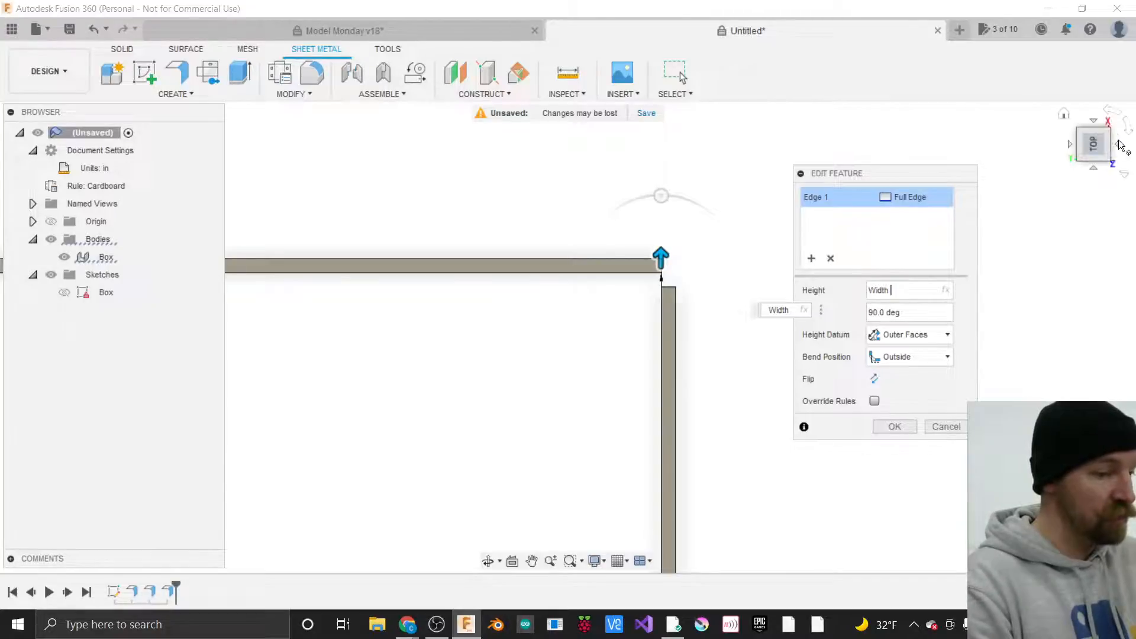
Examine the gap at the closing wall's open corner in an angled view, with the flange settings moved clear of it.
{"action": "mouse_move", "coordinate": [1097, 143]}
{"action": "left_mouse_down"}
{"action": "mouse_move", "coordinate": [1050, 112]}
{"action": "mouse_move", "coordinate": [1049, 155]}
{"action": "mouse_move", "coordinate": [1060, 109]}
{"action": "left_mouse_up"}
{"action": "scroll", "coordinate": [960, 534], "scroll_direction": "down", "scroll_amount": 6}
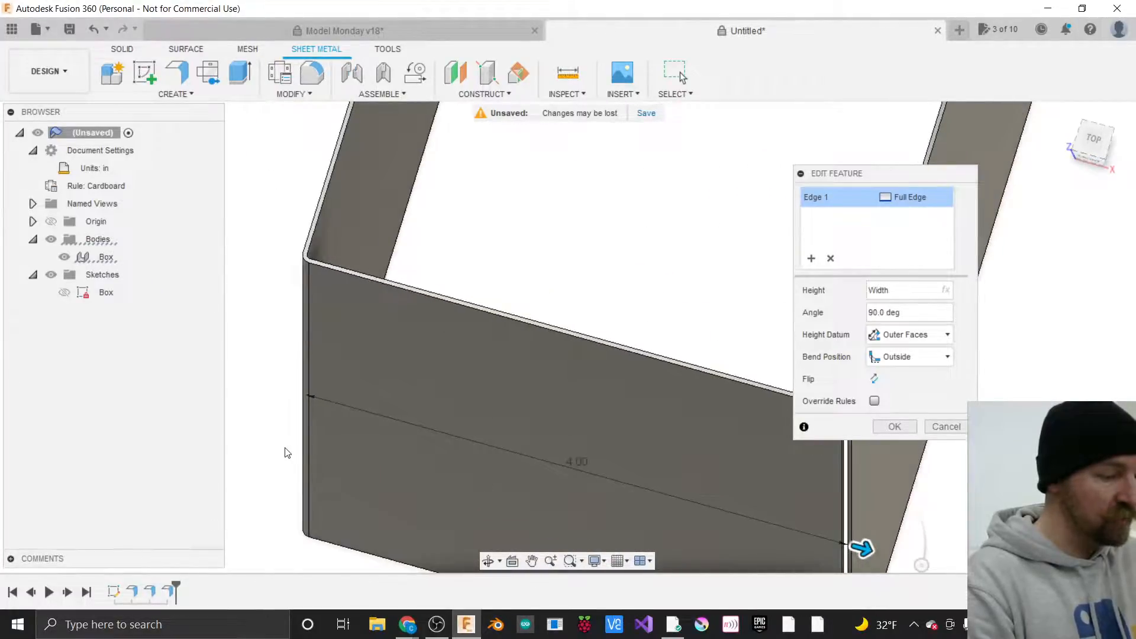
{"action": "scroll", "coordinate": [287, 454], "scroll_direction": "down", "scroll_amount": 1}
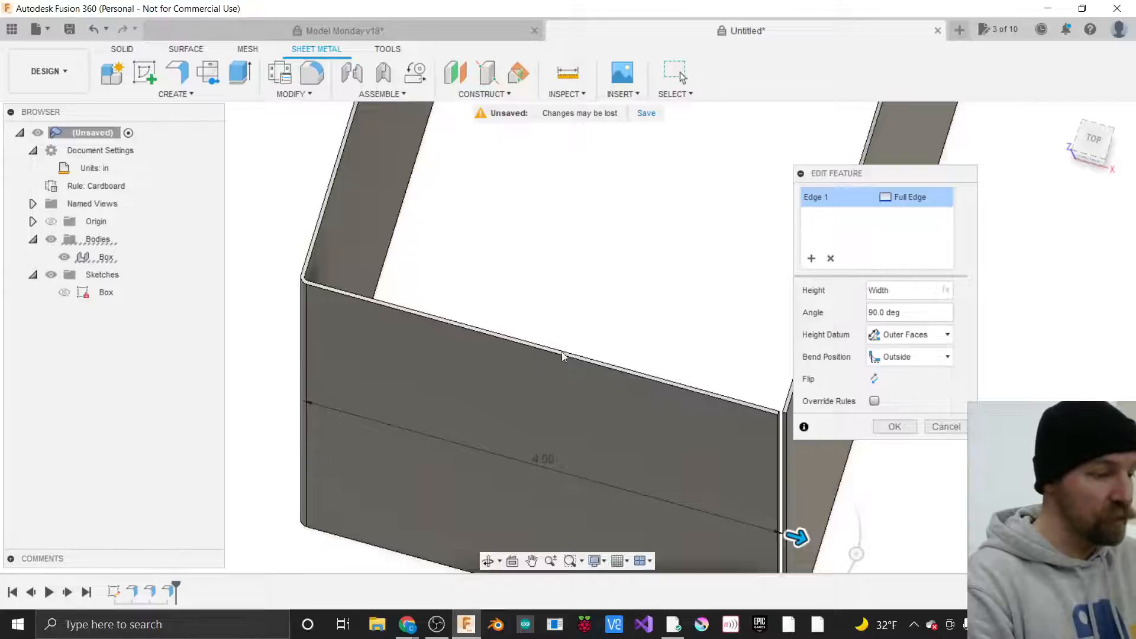
{"action": "scroll", "coordinate": [754, 362], "scroll_direction": "up", "scroll_amount": 2}
{"action": "scroll", "coordinate": [754, 362], "scroll_direction": "up", "scroll_amount": 1}
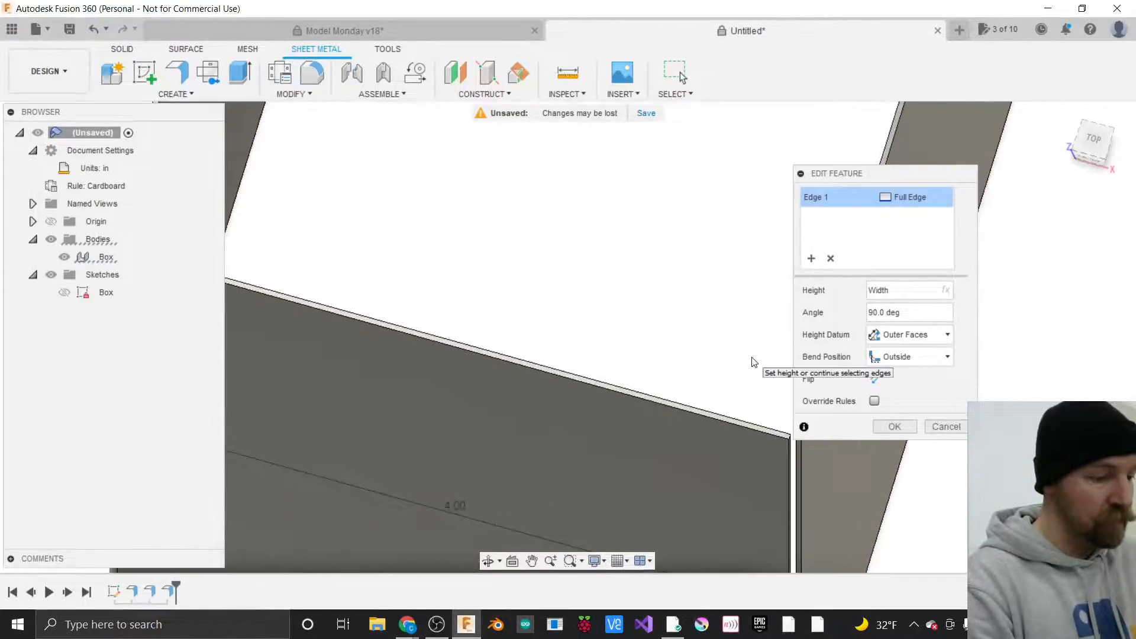
{"action": "left_click_drag", "start_coordinate": [850, 175], "coordinate": [939, 172]}
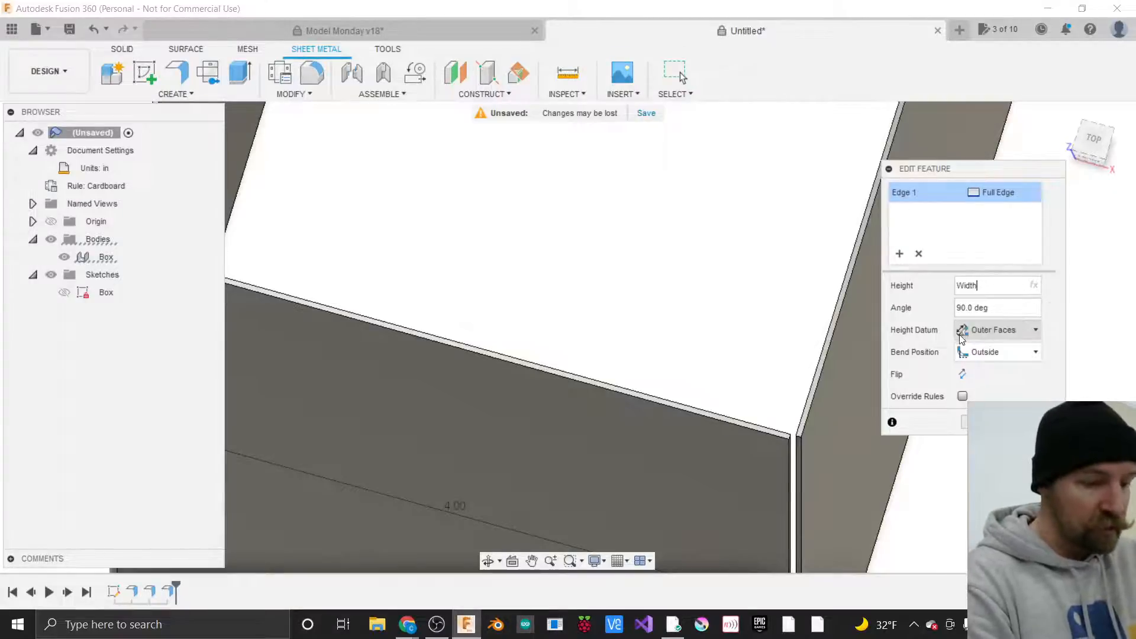
Try the edited flange's height as the expression Width- Materail while viewing the box's corner from above.
{"action": "left_click", "coordinate": [1078, 137]}
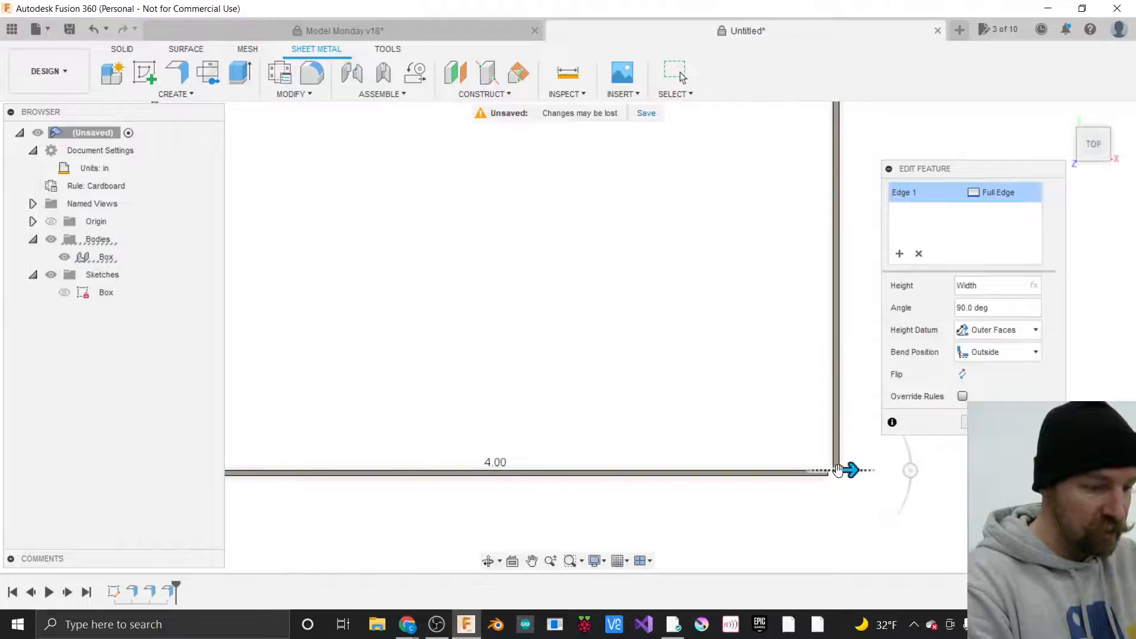
{"action": "scroll", "coordinate": [839, 471], "scroll_direction": "up", "scroll_amount": 8}
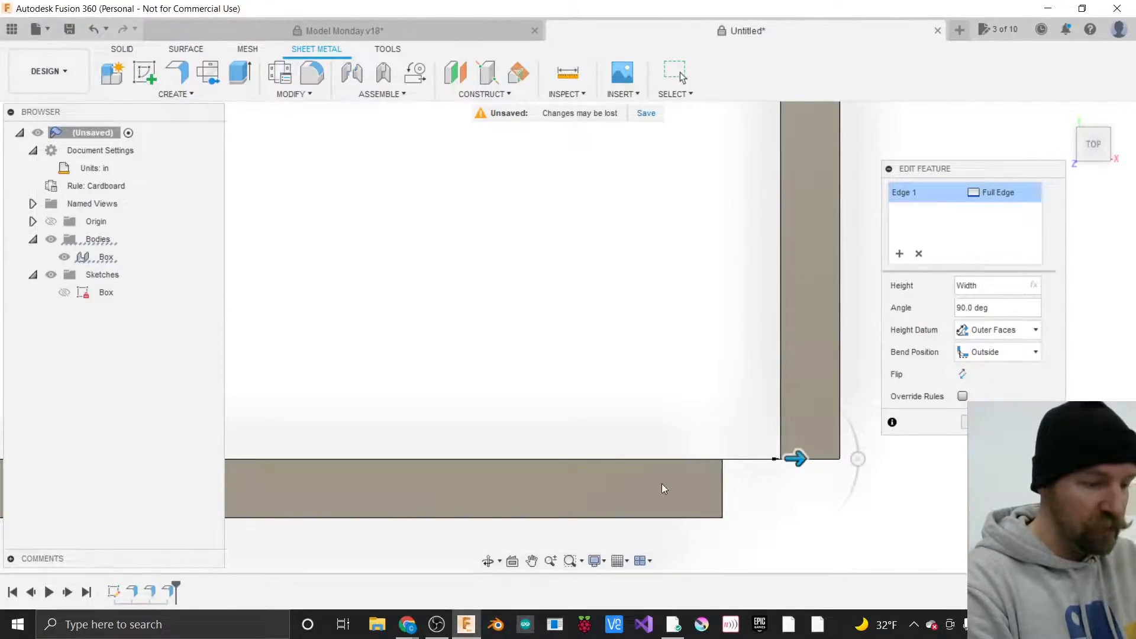
{"action": "scroll", "coordinate": [713, 417], "scroll_direction": "down", "scroll_amount": 2}
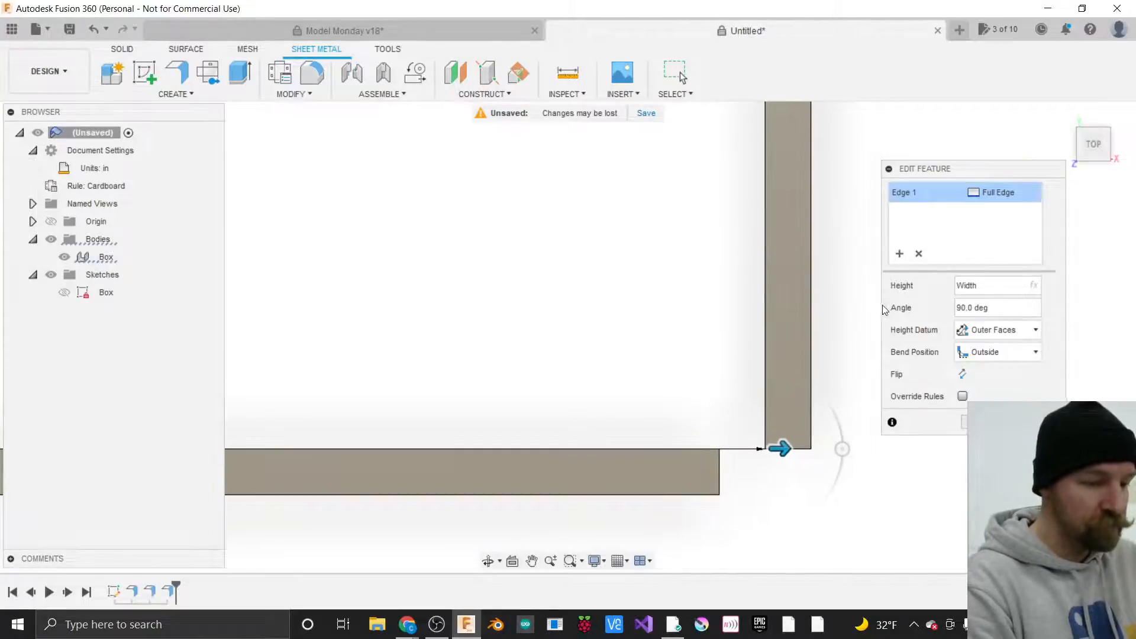
{"action": "left_click", "coordinate": [992, 284]}
{"action": "type", "text": "_"}
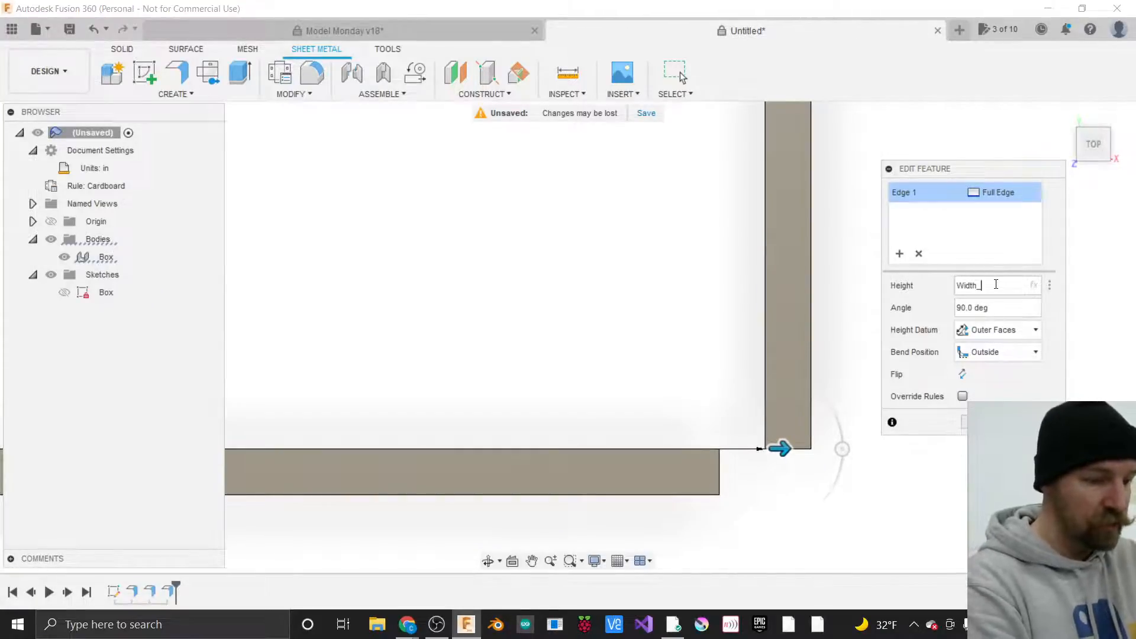
{"action": "key", "text": "BackSpace"}
{"action": "type", "text": "- "}
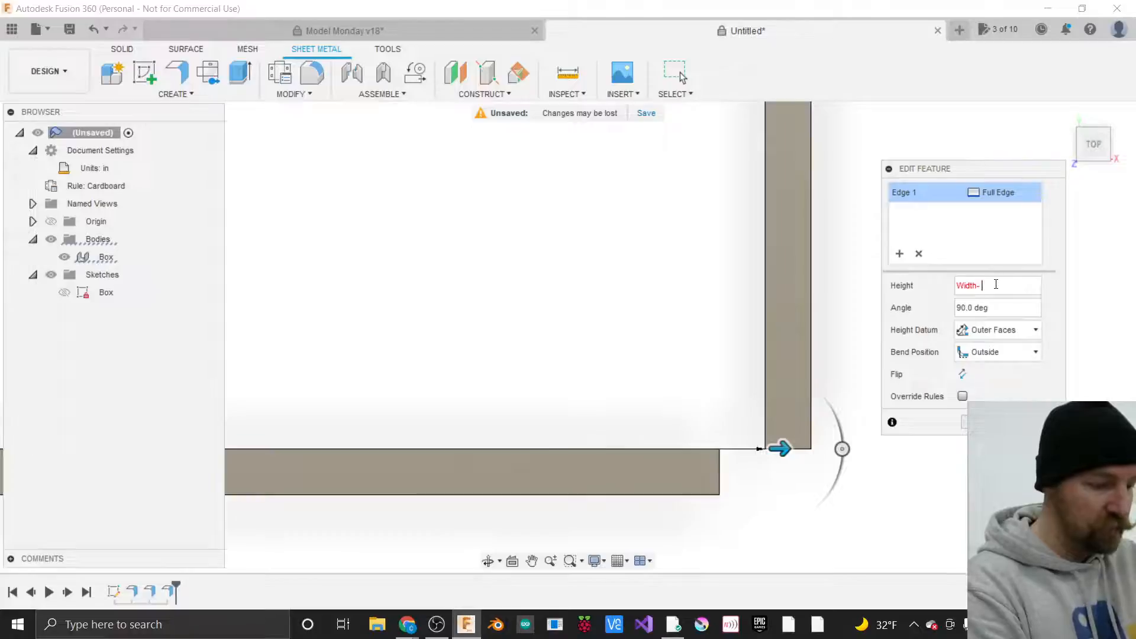
{"action": "type", "text": "Materail"}
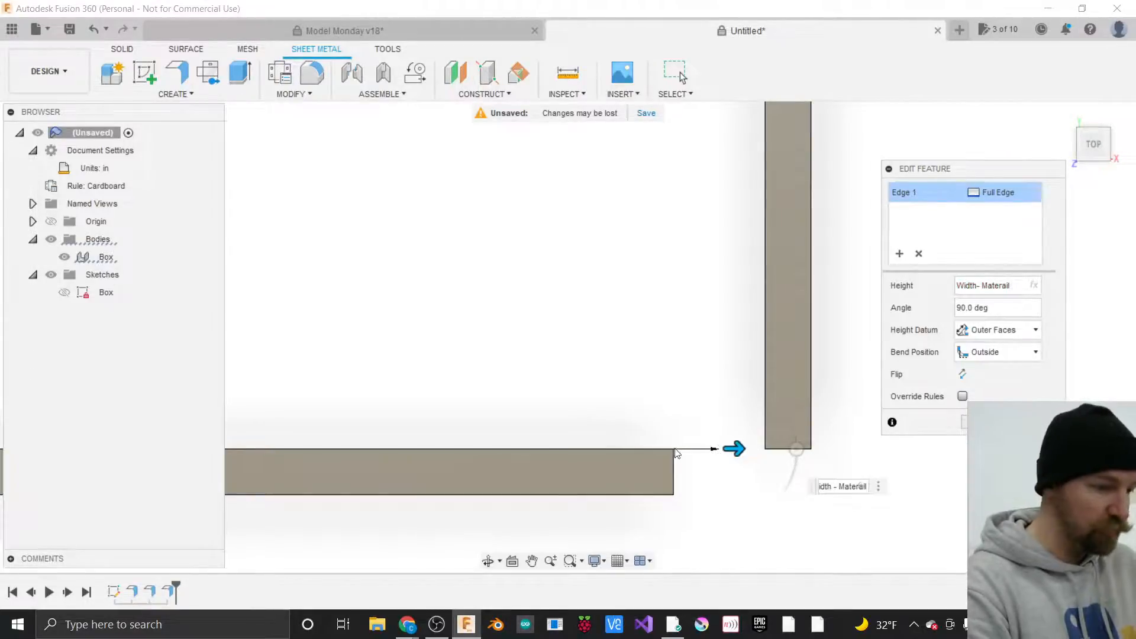
Restore the flange's height to the Width parameter alone and accept the edited feature.
{"action": "left_click", "coordinate": [1013, 286]}
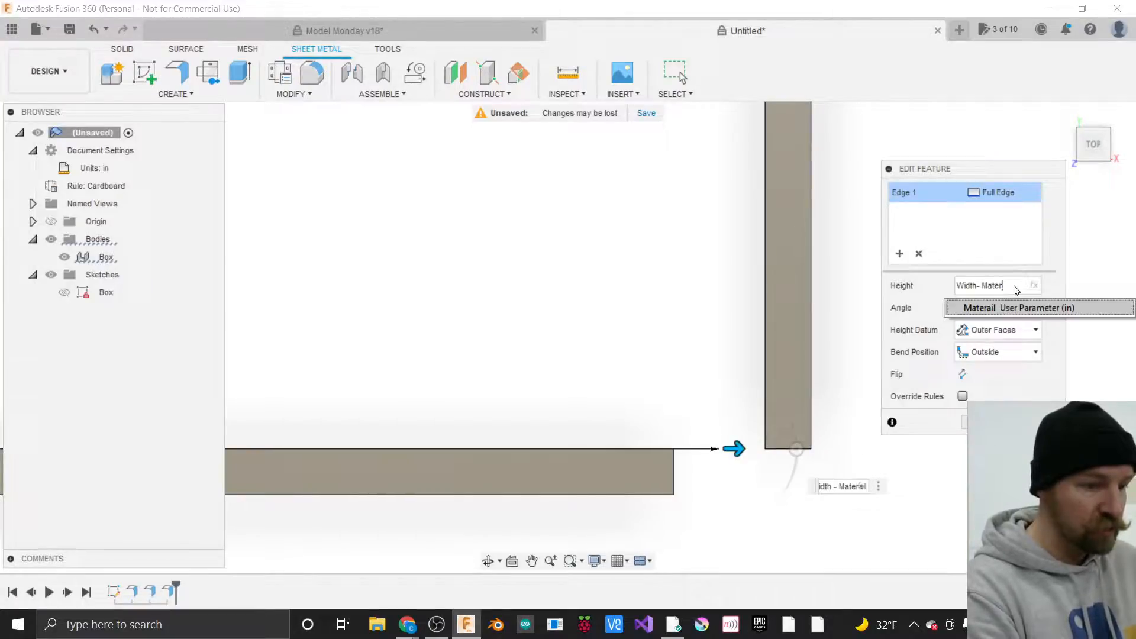
{"action": "key", "text": "BackSpace"}
{"action": "key", "text": "BackSpace"}
{"action": "key", "text": "BackSpace"}
{"action": "key", "text": "BackSpace"}
{"action": "key", "text": "BackSpace"}
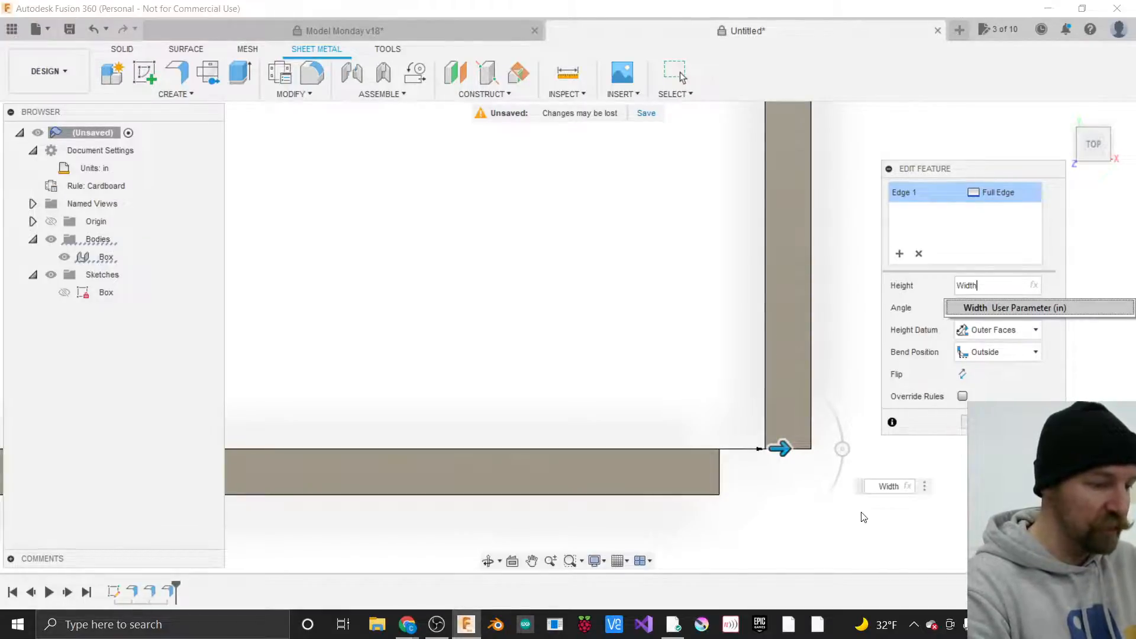
{"action": "left_click", "coordinate": [1008, 379]}
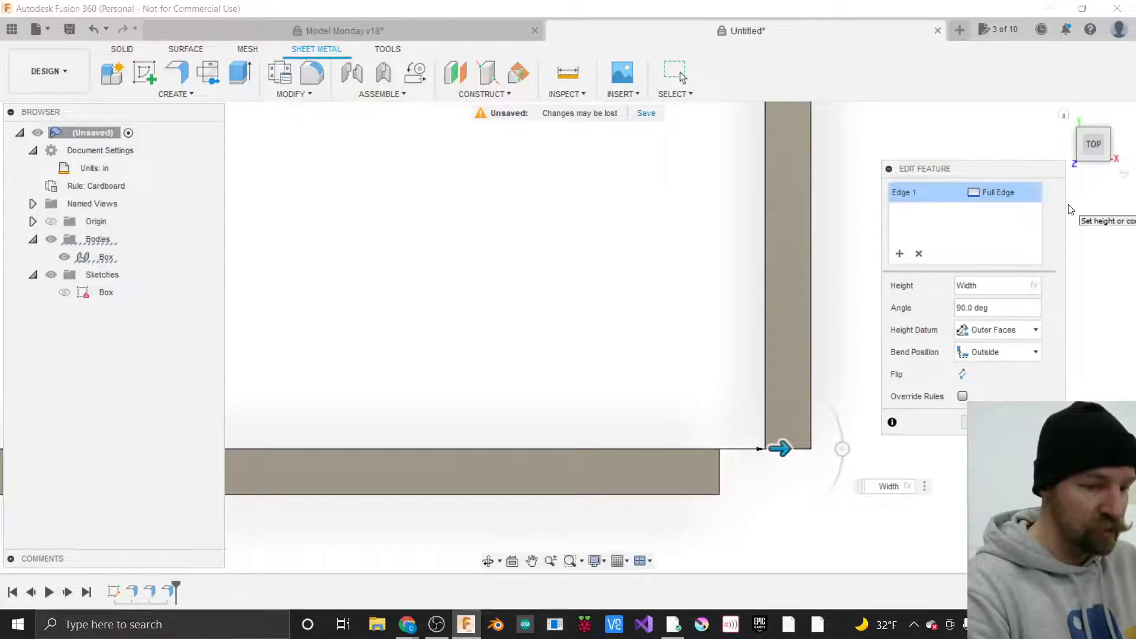
{"action": "left_click", "coordinate": [977, 422]}
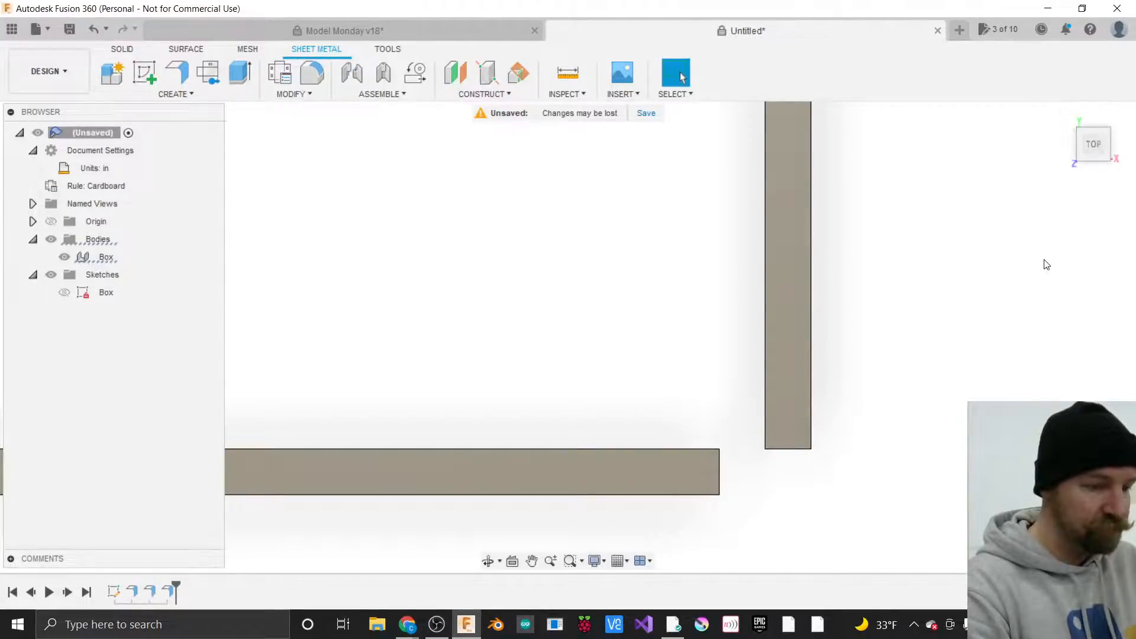
Start a flange on the free vertical edge at the box's open corner and extend it to about 0.35 in.
{"action": "left_click", "coordinate": [1099, 134]}
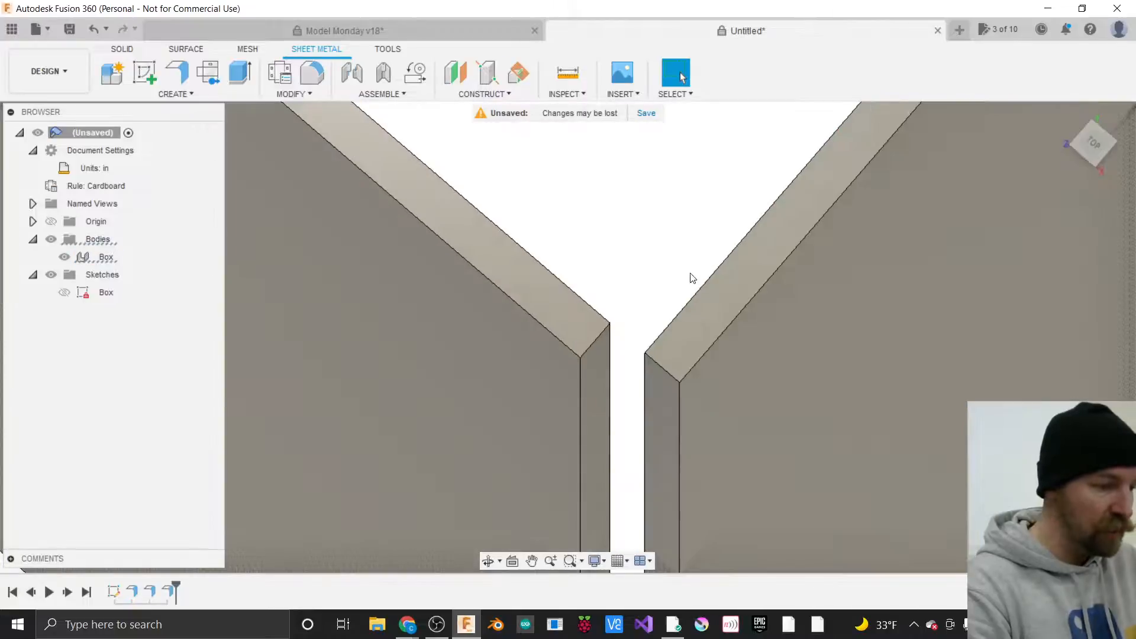
{"action": "scroll", "coordinate": [817, 424], "scroll_direction": "down", "scroll_amount": 2}
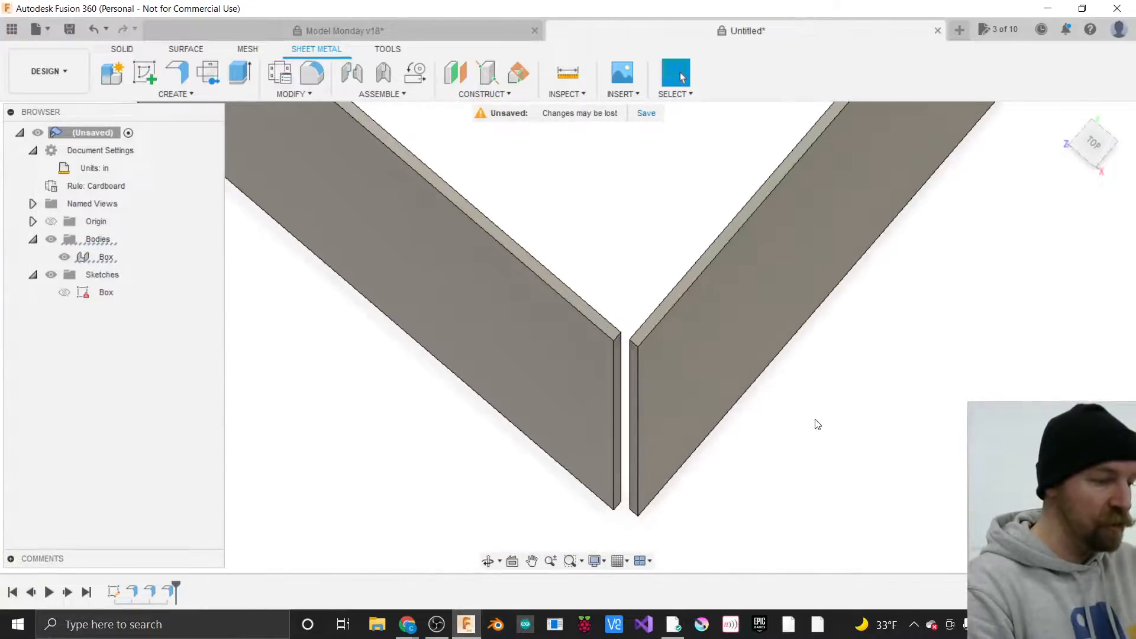
{"action": "left_click", "coordinate": [201, 94]}
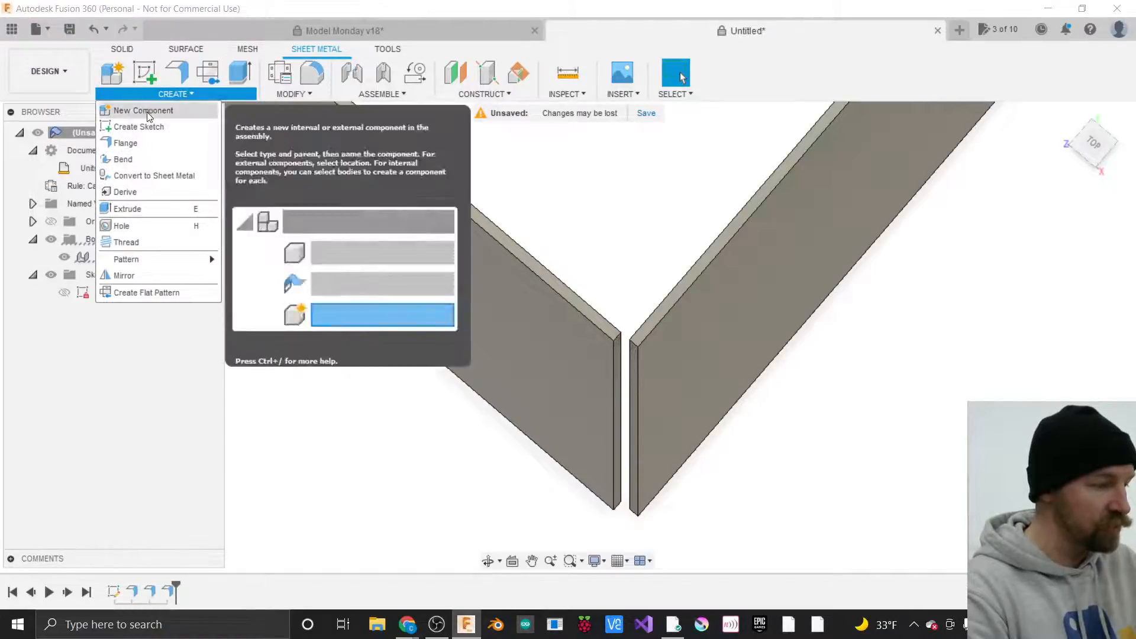
{"action": "left_click", "coordinate": [125, 143]}
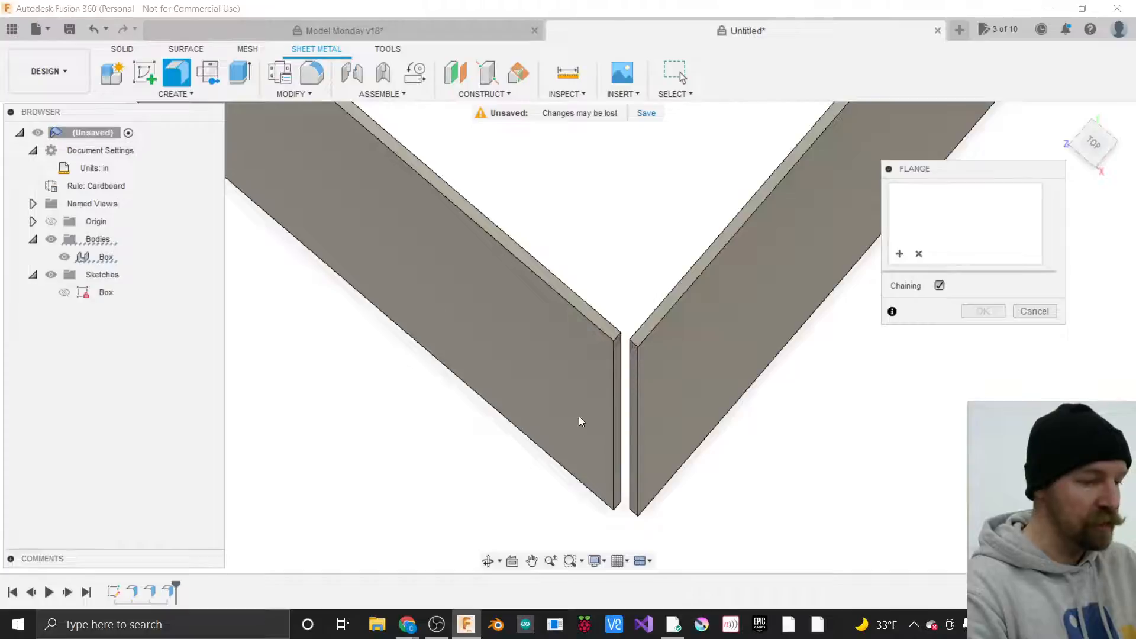
{"action": "scroll", "coordinate": [858, 545], "scroll_direction": "down", "scroll_amount": 2}
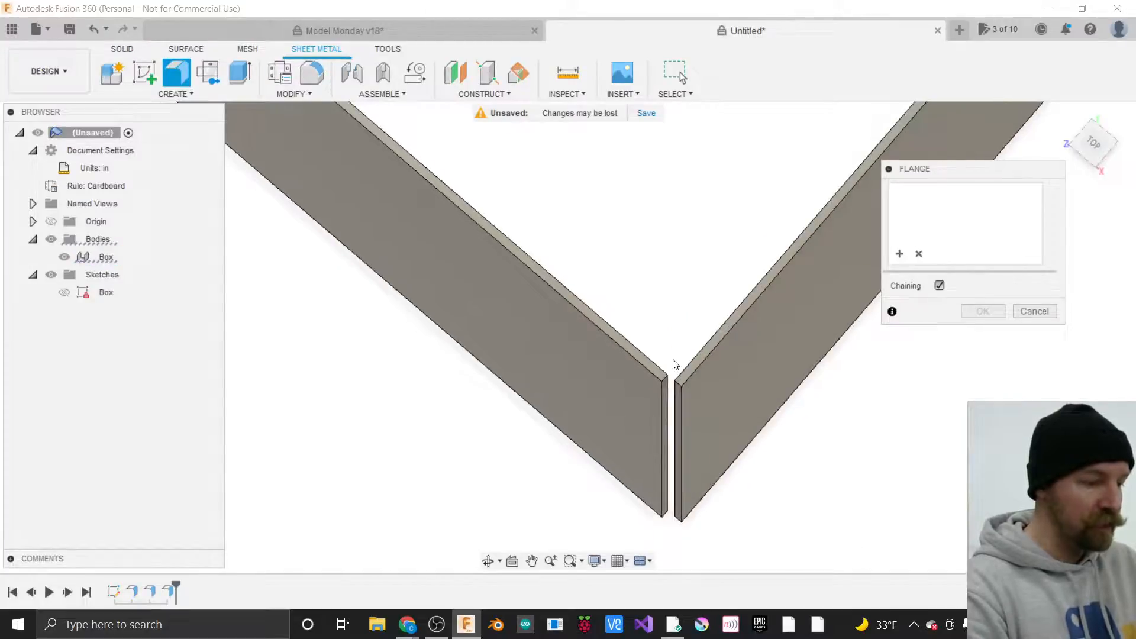
{"action": "scroll", "coordinate": [676, 364], "scroll_direction": "up", "scroll_amount": 3}
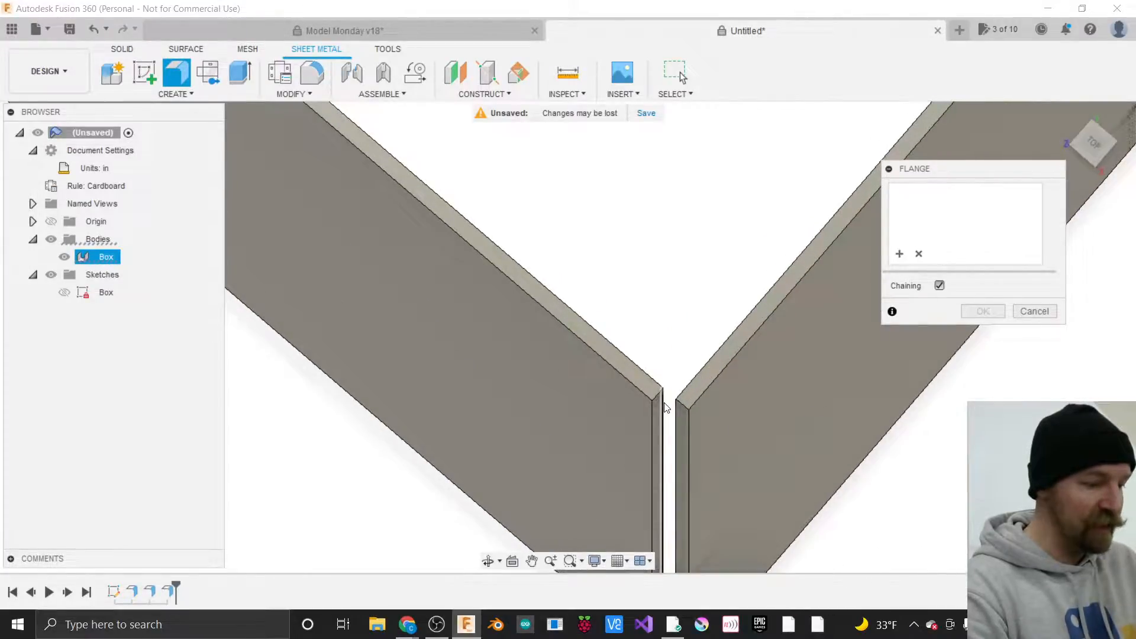
{"action": "left_click", "coordinate": [664, 407]}
{"action": "scroll", "coordinate": [871, 498], "scroll_direction": "down", "scroll_amount": 3}
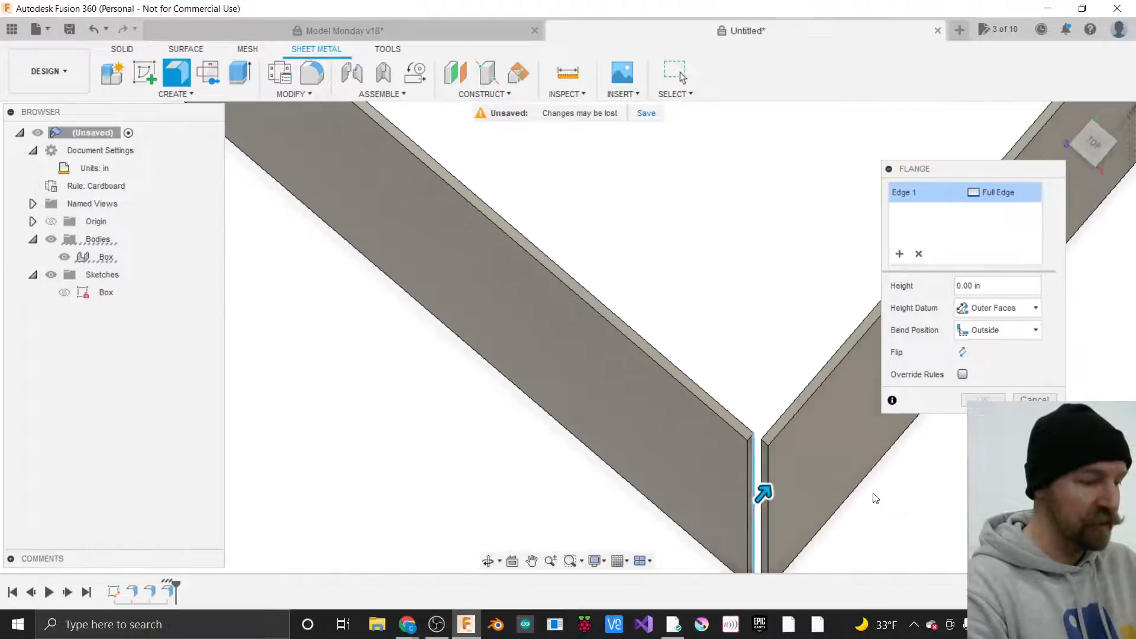
{"action": "scroll", "coordinate": [584, 464], "scroll_direction": "down", "scroll_amount": 3}
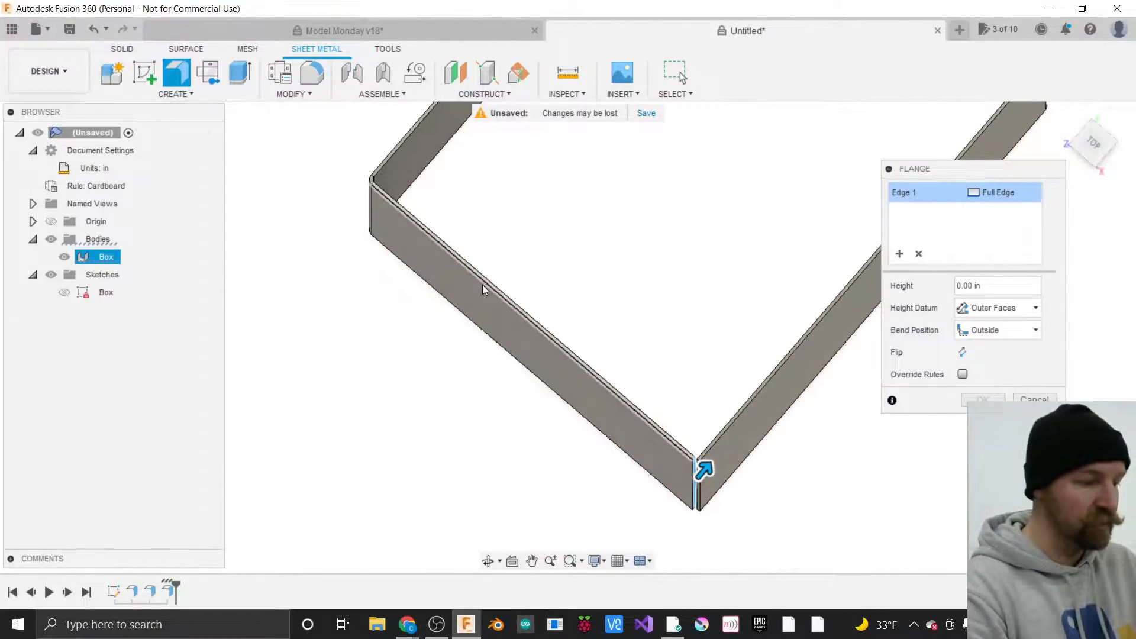
{"action": "scroll", "coordinate": [711, 461], "scroll_direction": "up", "scroll_amount": 2}
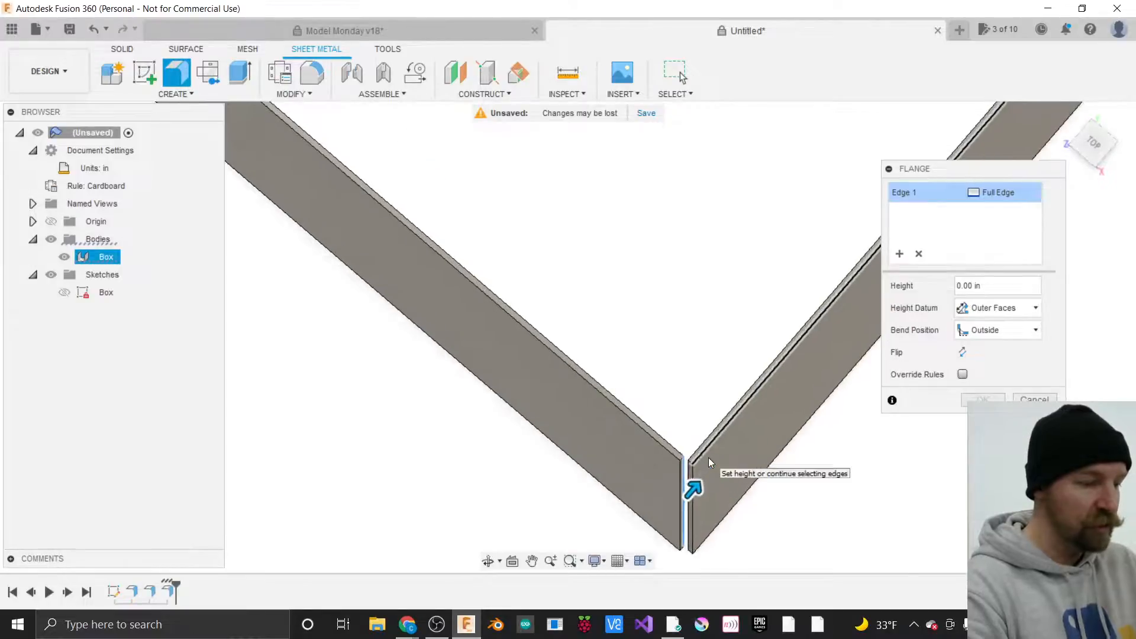
{"action": "scroll", "coordinate": [708, 457], "scroll_direction": "up", "scroll_amount": 3}
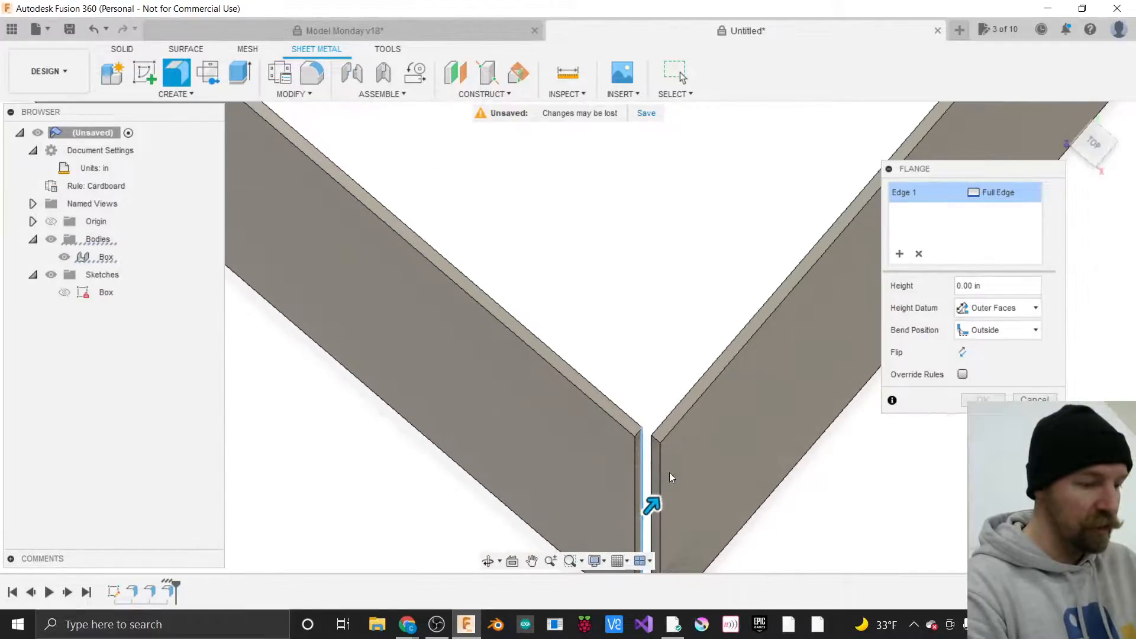
{"action": "left_click_drag", "start_coordinate": [651, 504], "coordinate": [739, 404]}
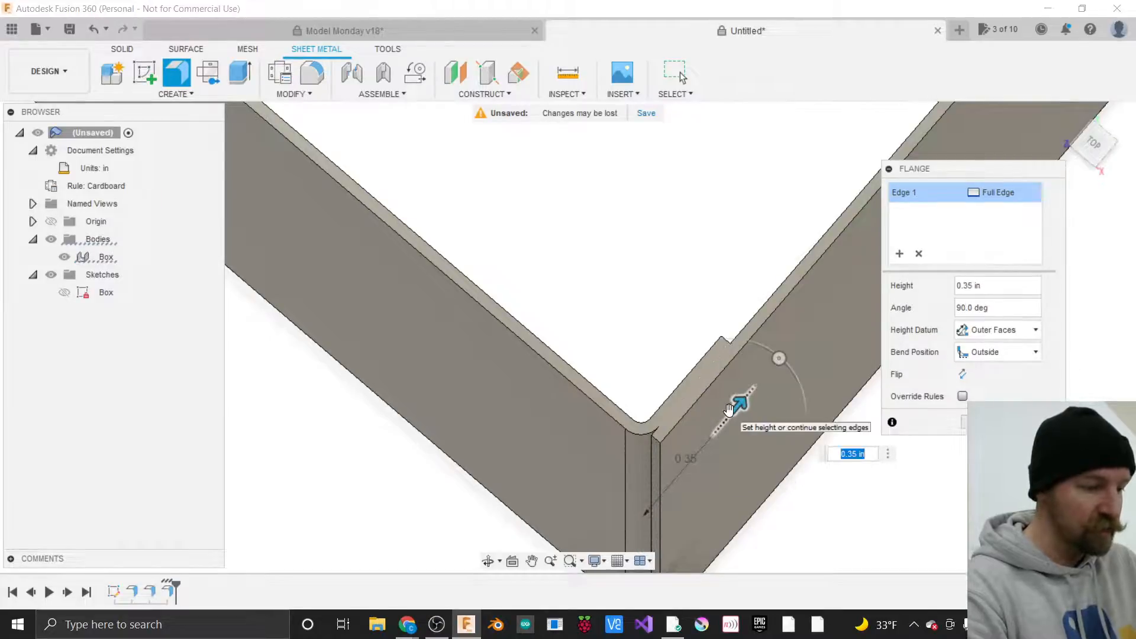
Set the corner flange's bend position to Inside so the tab sits within the neighbouring wall.
{"action": "left_click", "coordinate": [1095, 149]}
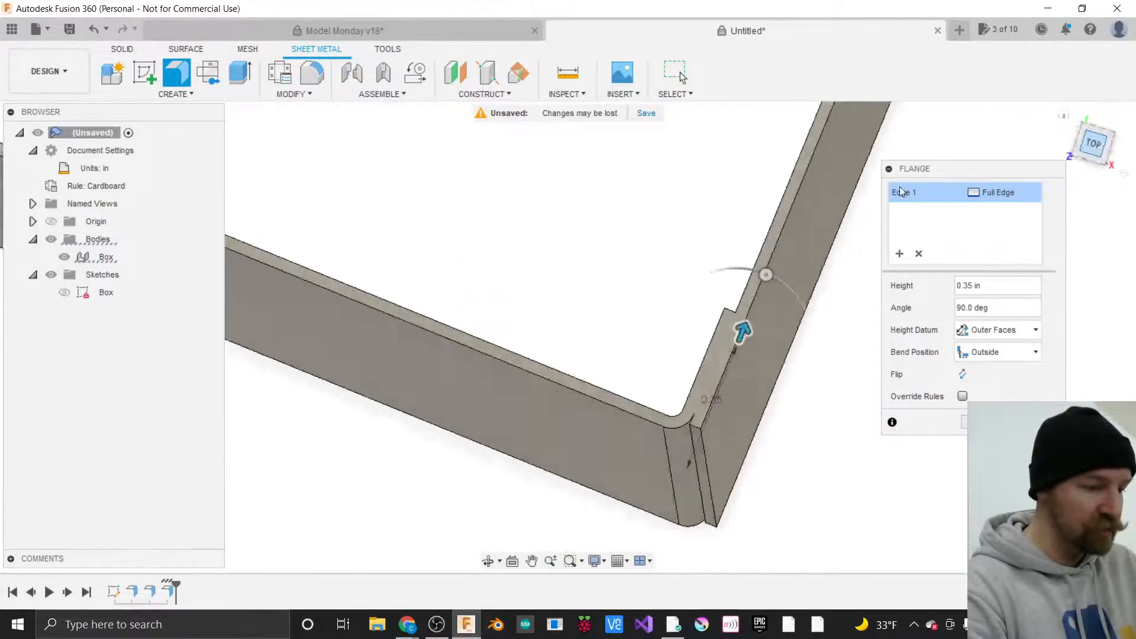
{"action": "scroll", "coordinate": [741, 335], "scroll_direction": "up", "scroll_amount": 3}
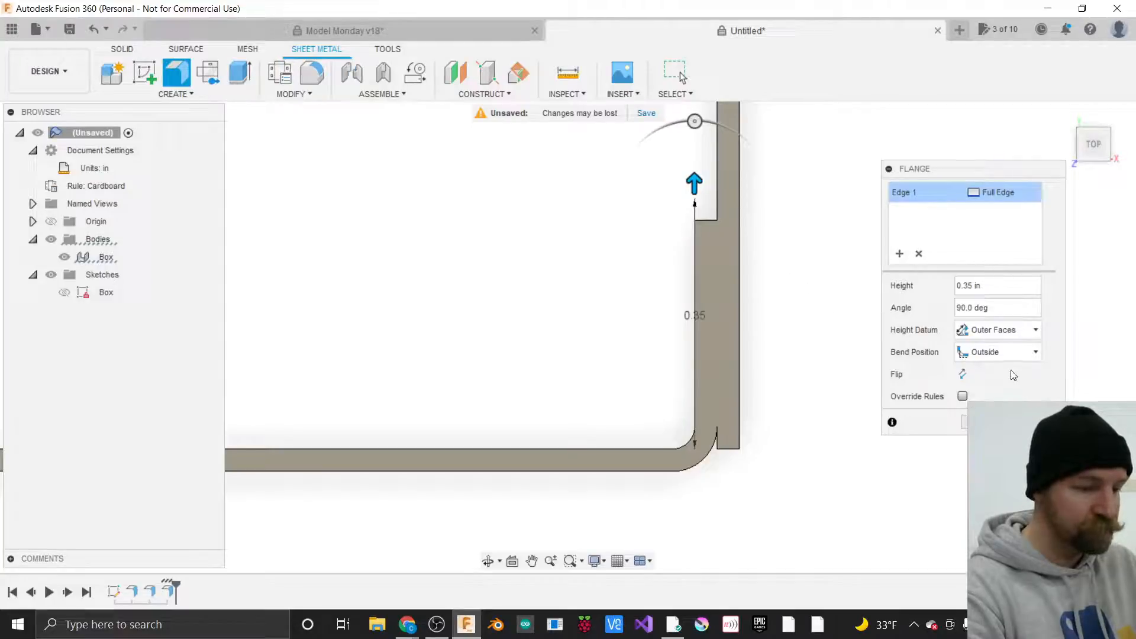
{"action": "left_click", "coordinate": [988, 357]}
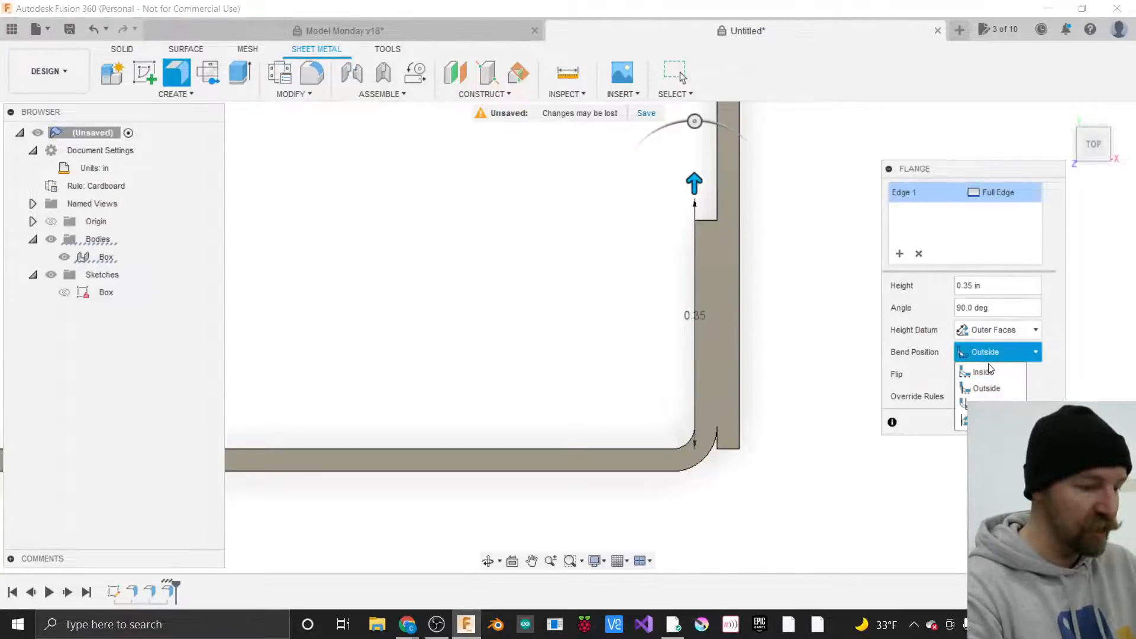
{"action": "left_click", "coordinate": [986, 371]}
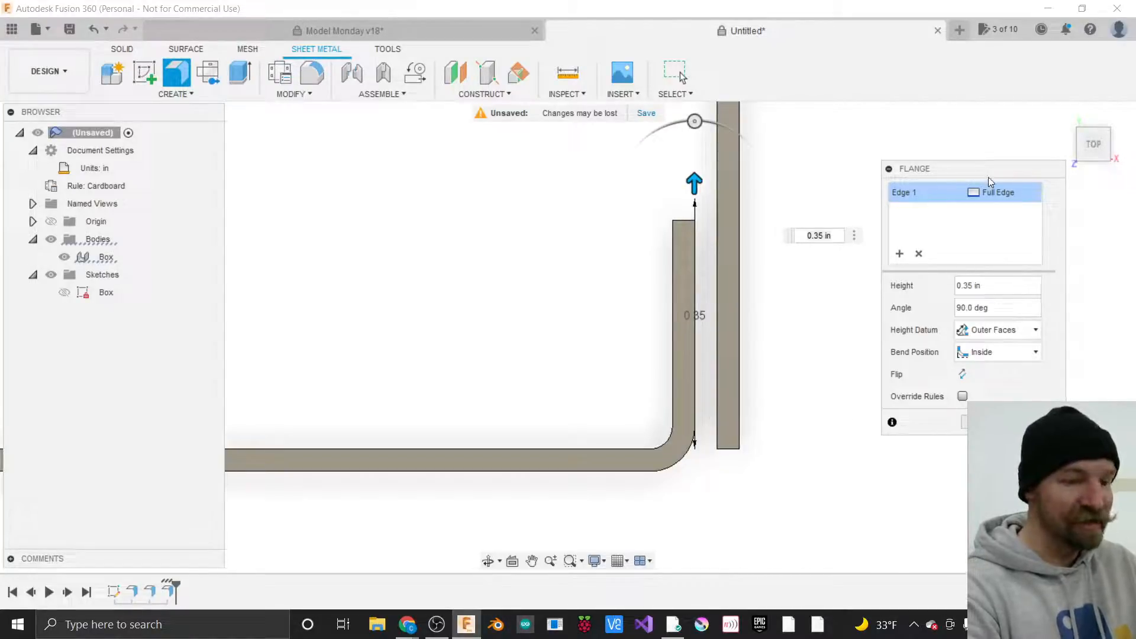
Set the corner tab's flange height to 1 in and create the flange.
{"action": "left_click", "coordinate": [990, 285]}
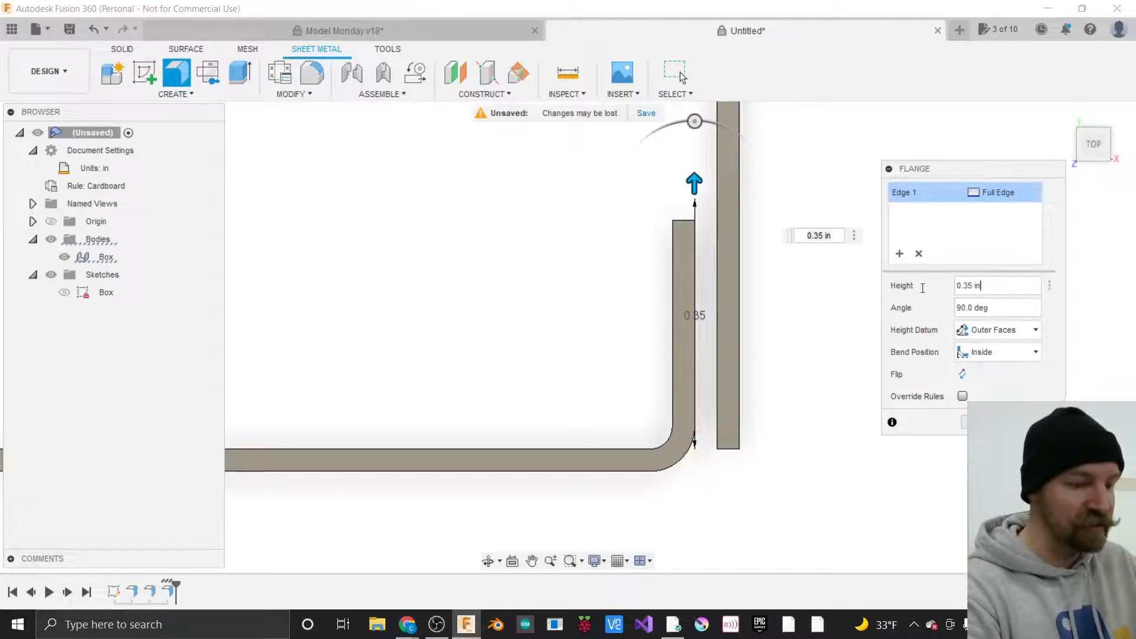
{"action": "left_click_drag", "start_coordinate": [983, 285], "coordinate": [945, 285]}
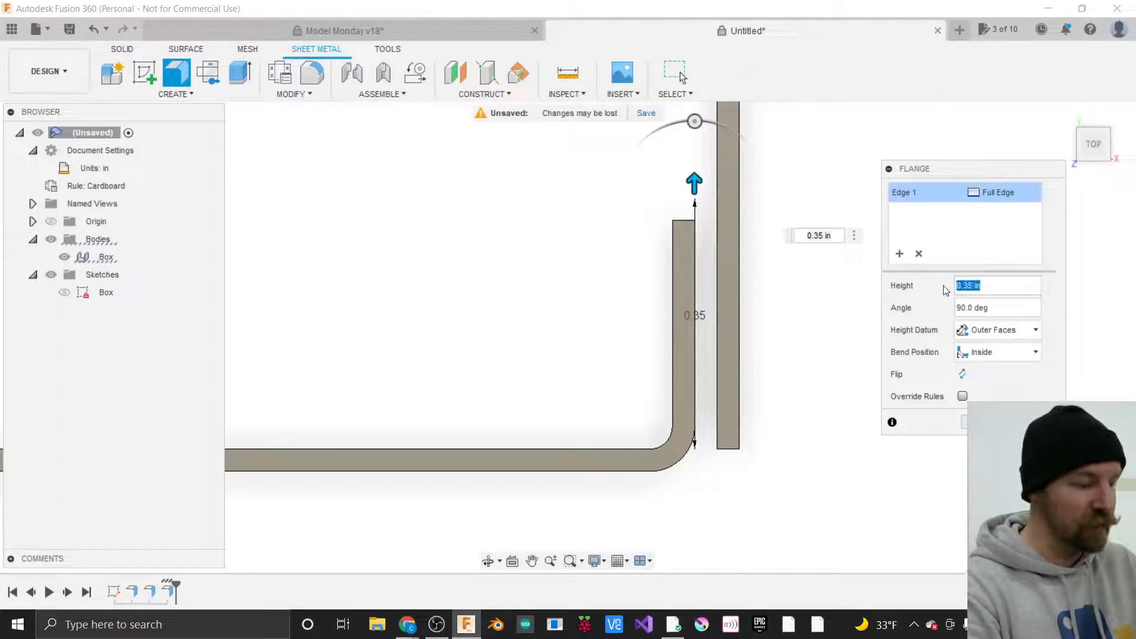
{"action": "type", "text": "1"}
{"action": "scroll", "coordinate": [754, 477], "scroll_direction": "down", "scroll_amount": 5}
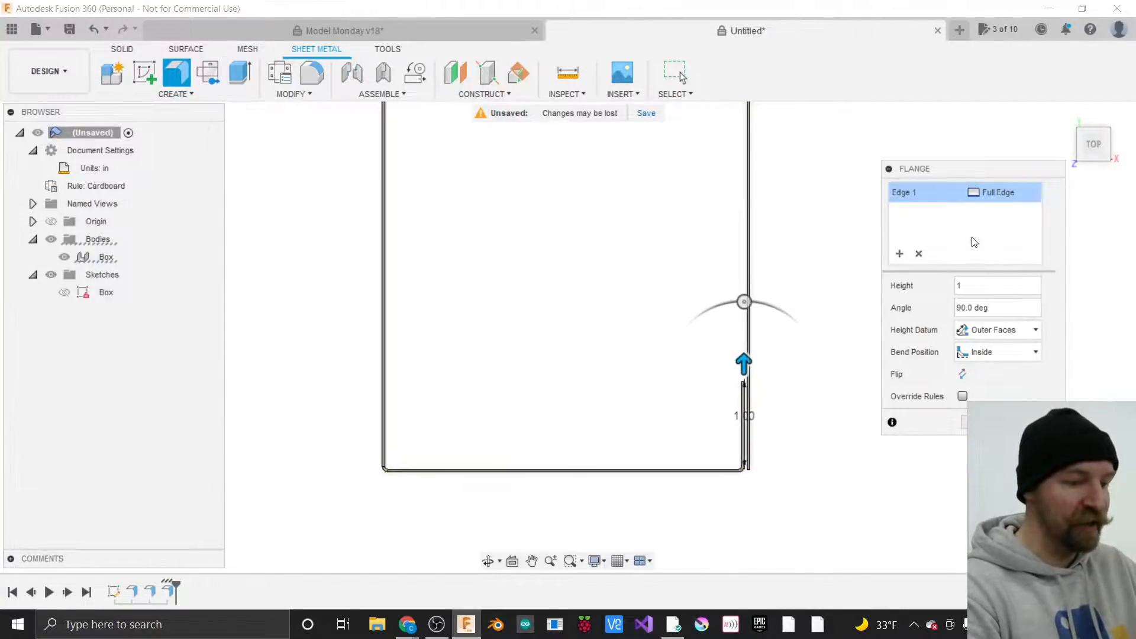
{"action": "mouse_move", "coordinate": [1095, 151]}
{"action": "left_mouse_down"}
{"action": "mouse_move", "coordinate": [1076, 123]}
{"action": "mouse_move", "coordinate": [1090, 149]}
{"action": "left_mouse_up"}
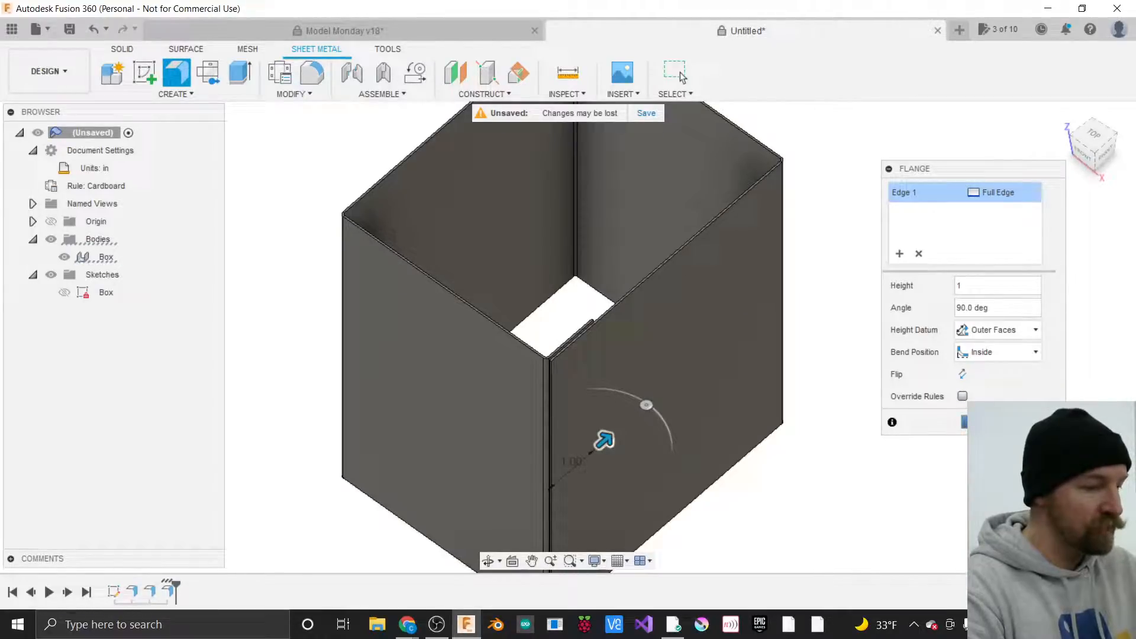
{"action": "left_click", "coordinate": [682, 76]}
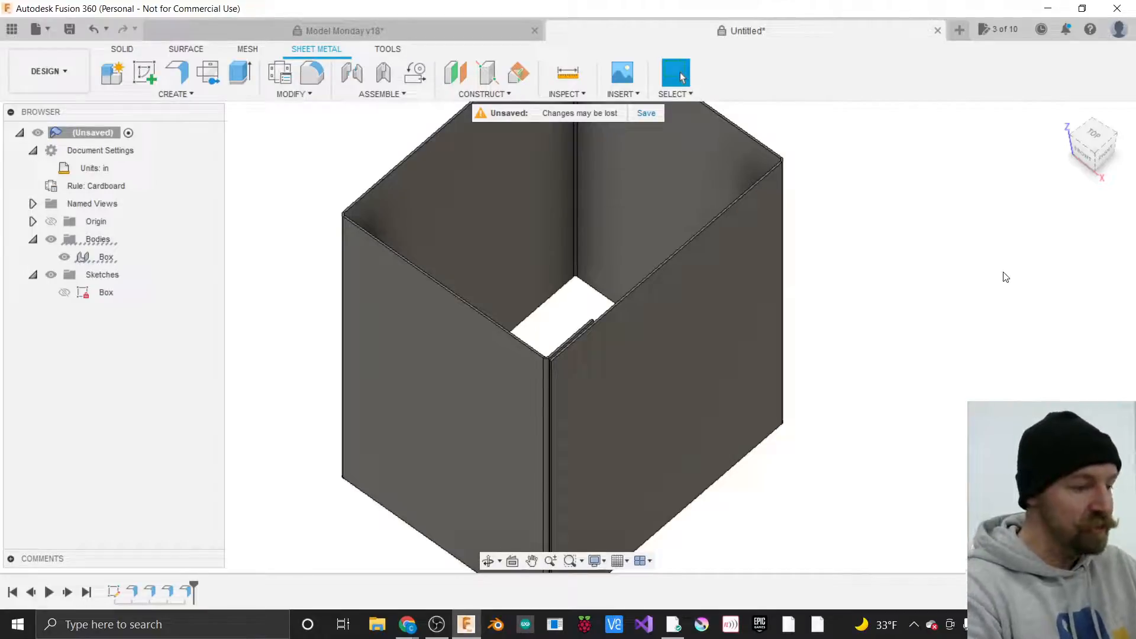
Examine the box's bottom edges and the overlapping corner tab from below.
{"action": "left_click", "coordinate": [1098, 156]}
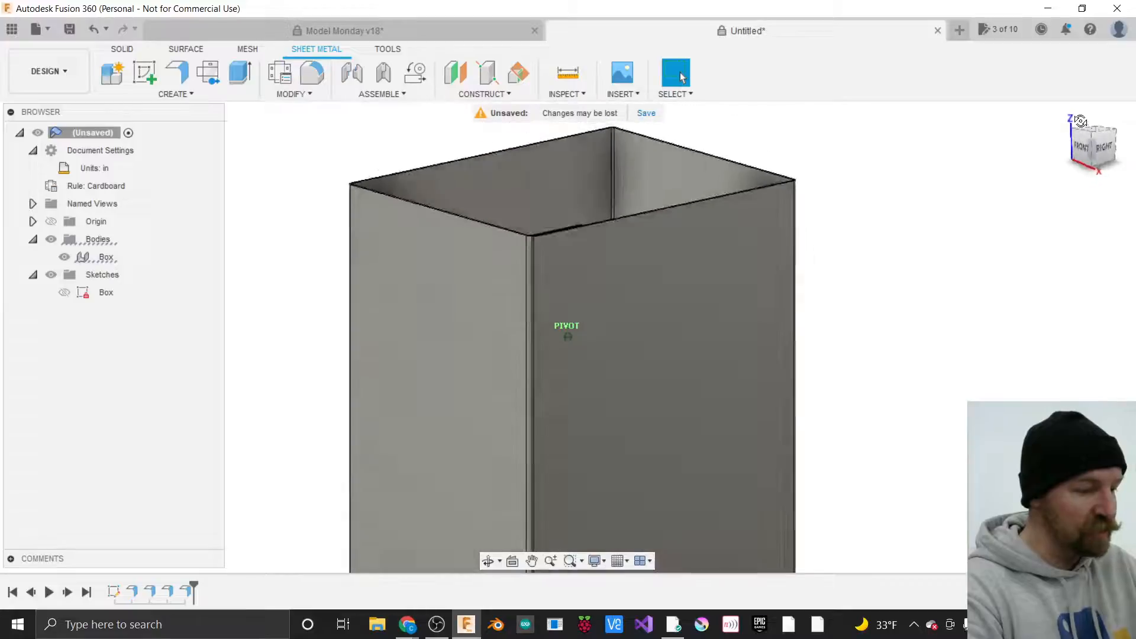
{"action": "mouse_move", "coordinate": [1099, 142]}
{"action": "left_mouse_down"}
{"action": "mouse_move", "coordinate": [1099, 119]}
{"action": "mouse_move", "coordinate": [1092, 170]}
{"action": "left_mouse_up"}
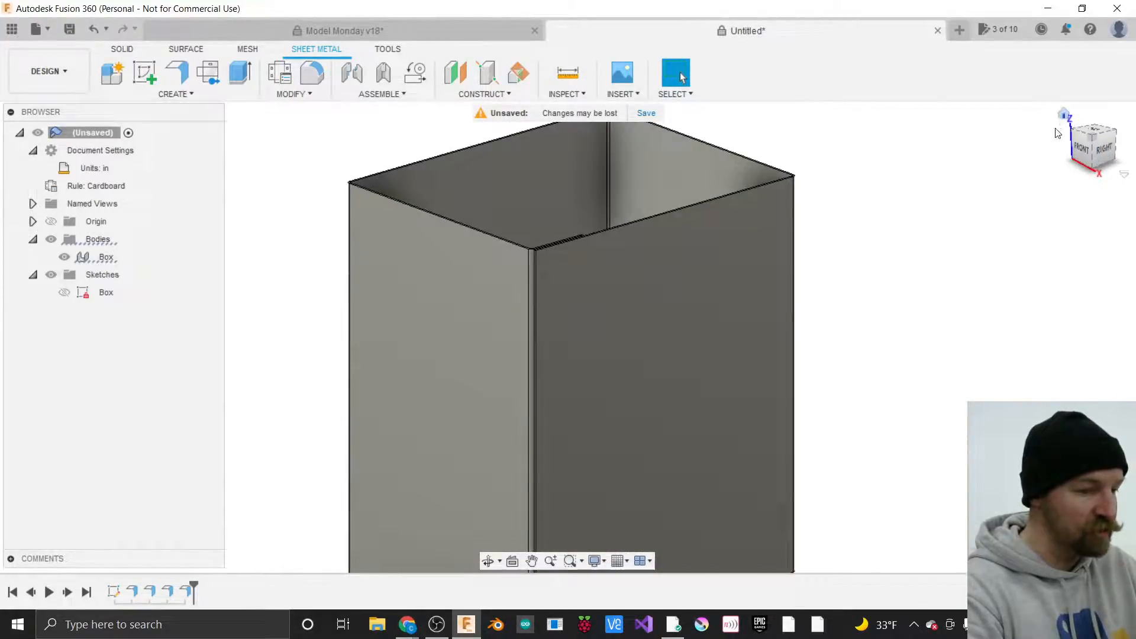
{"action": "mouse_move", "coordinate": [1094, 156]}
{"action": "left_mouse_down"}
{"action": "mouse_move", "coordinate": [1094, 131]}
{"action": "mouse_move", "coordinate": [1089, 167]}
{"action": "mouse_move", "coordinate": [1010, 168]}
{"action": "left_mouse_up"}
{"action": "scroll", "coordinate": [773, 228], "scroll_direction": "down", "scroll_amount": 5}
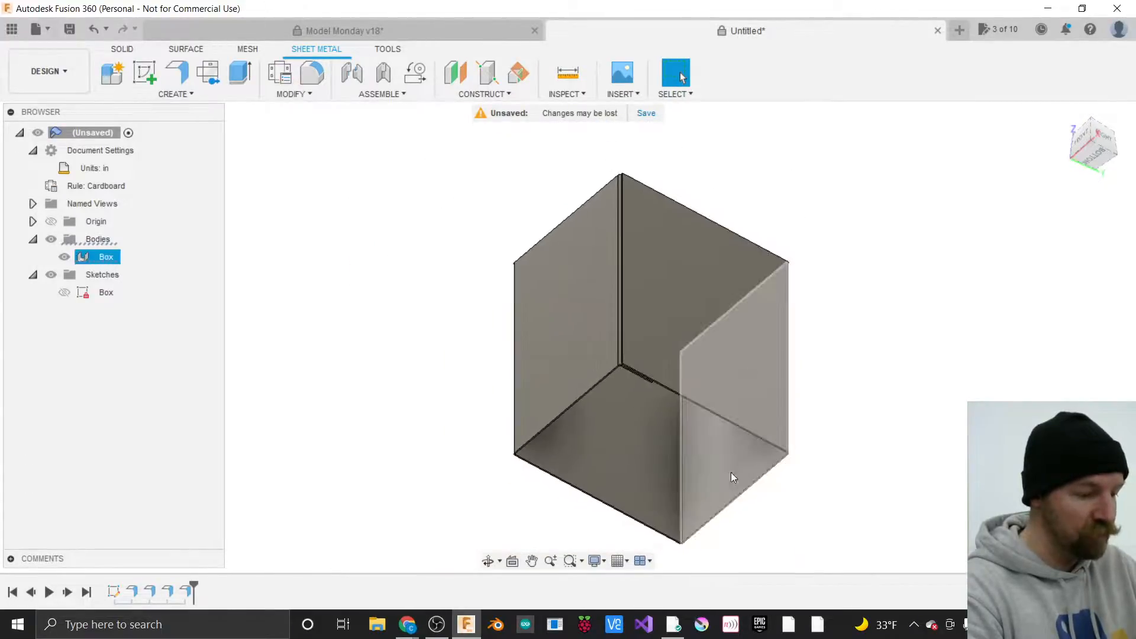
{"action": "scroll", "coordinate": [729, 525], "scroll_direction": "up", "scroll_amount": 5}
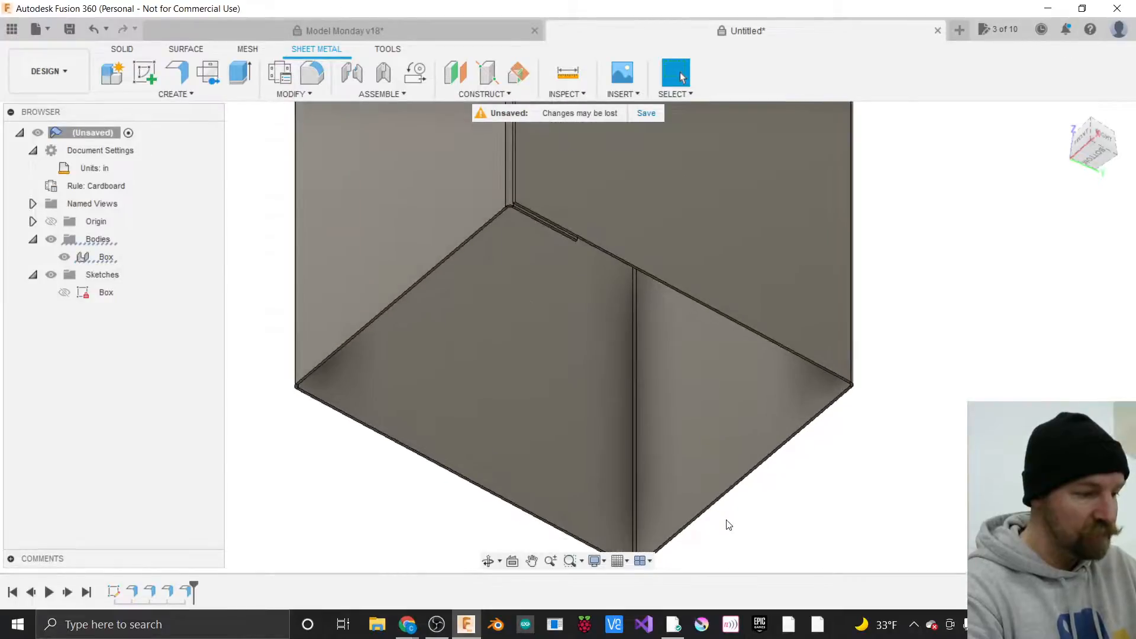
{"action": "left_click", "coordinate": [685, 414]}
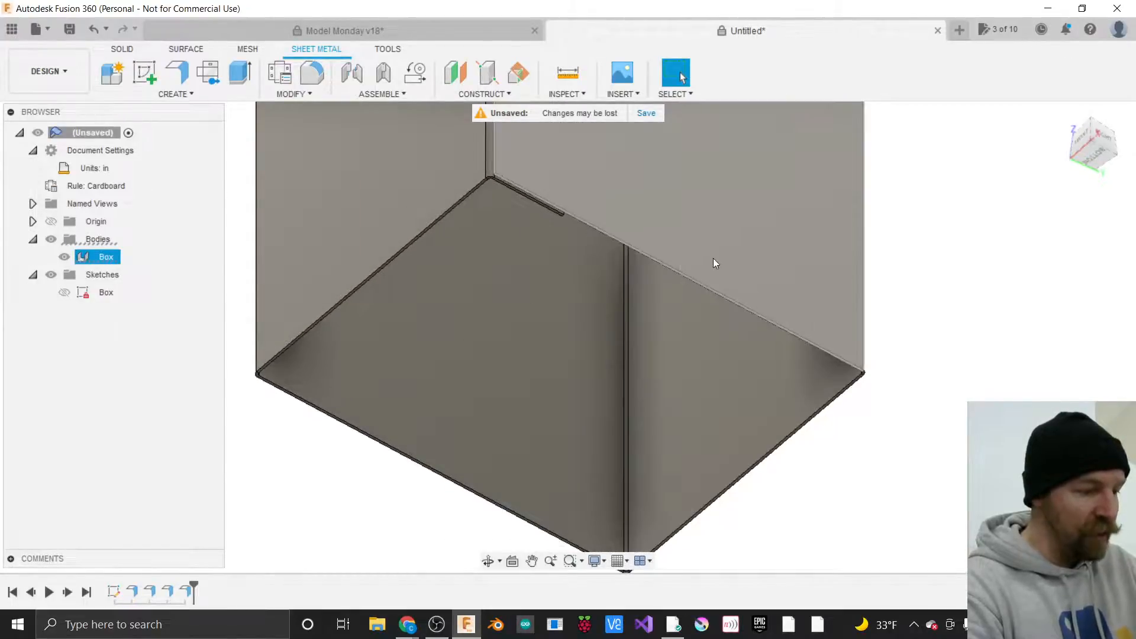
Start a flange on the full bottom edge of the wall beside the overlapping corner tab.
{"action": "left_click", "coordinate": [307, 417]}
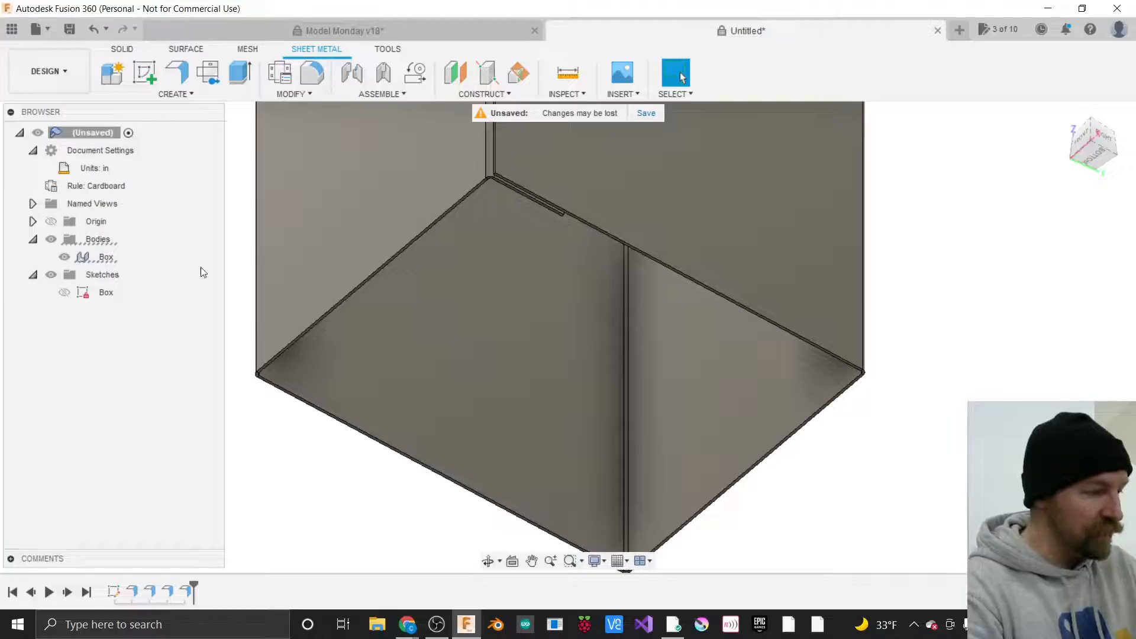
{"action": "left_click", "coordinate": [187, 95]}
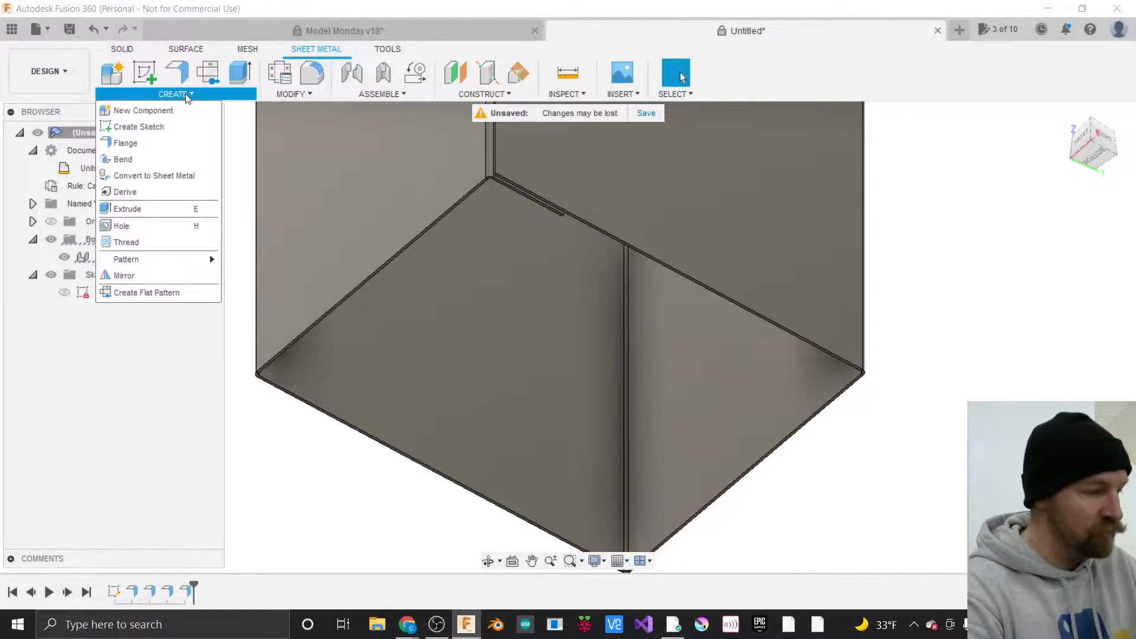
{"action": "left_click", "coordinate": [131, 144]}
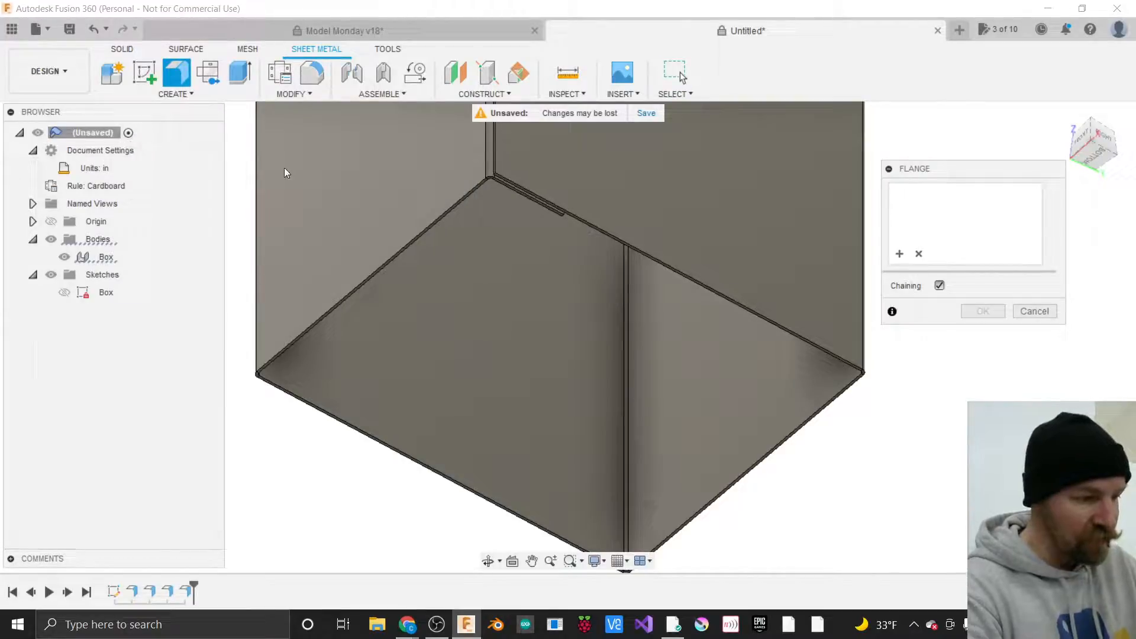
{"action": "scroll", "coordinate": [607, 239], "scroll_direction": "up", "scroll_amount": 5}
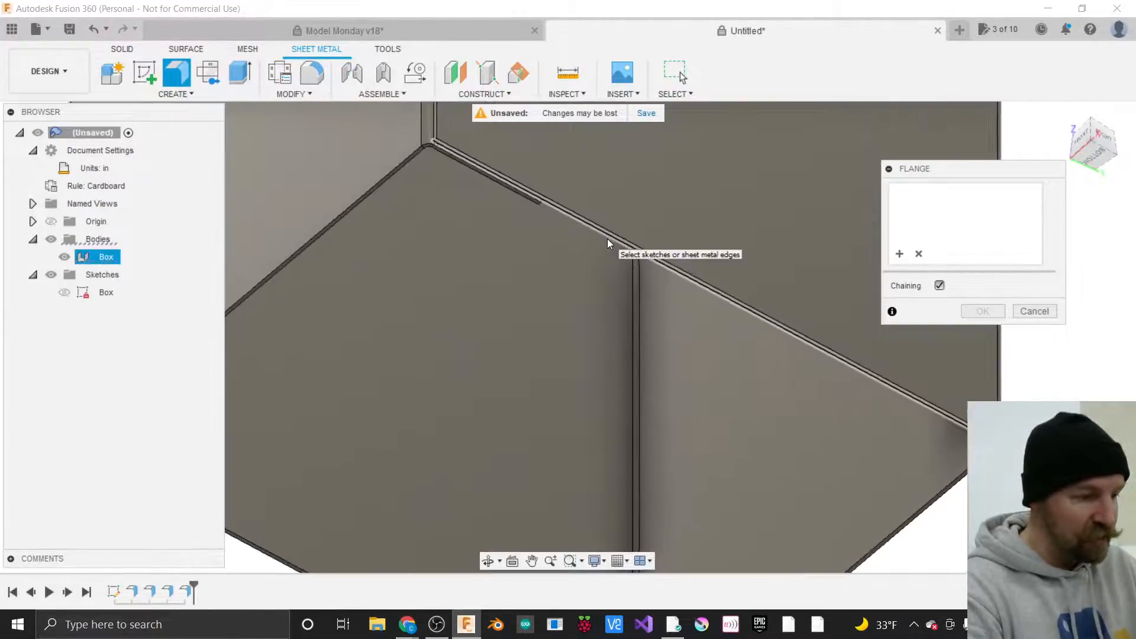
{"action": "left_click", "coordinate": [542, 200]}
{"action": "scroll", "coordinate": [604, 182], "scroll_direction": "down", "scroll_amount": 5}
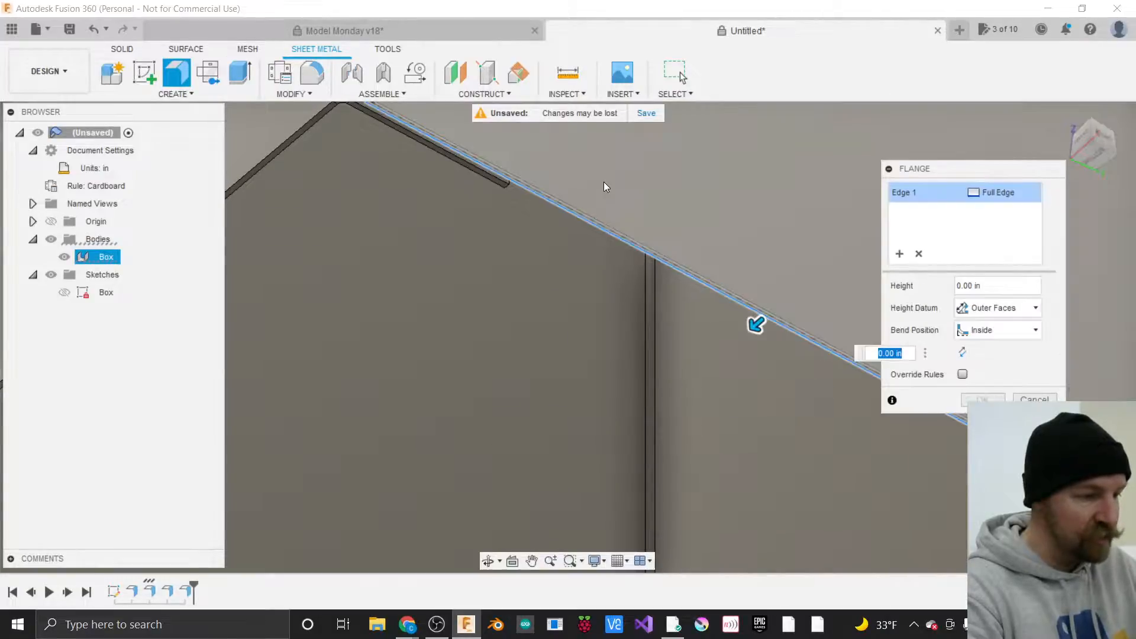
{"action": "scroll", "coordinate": [603, 183], "scroll_direction": "down", "scroll_amount": 3}
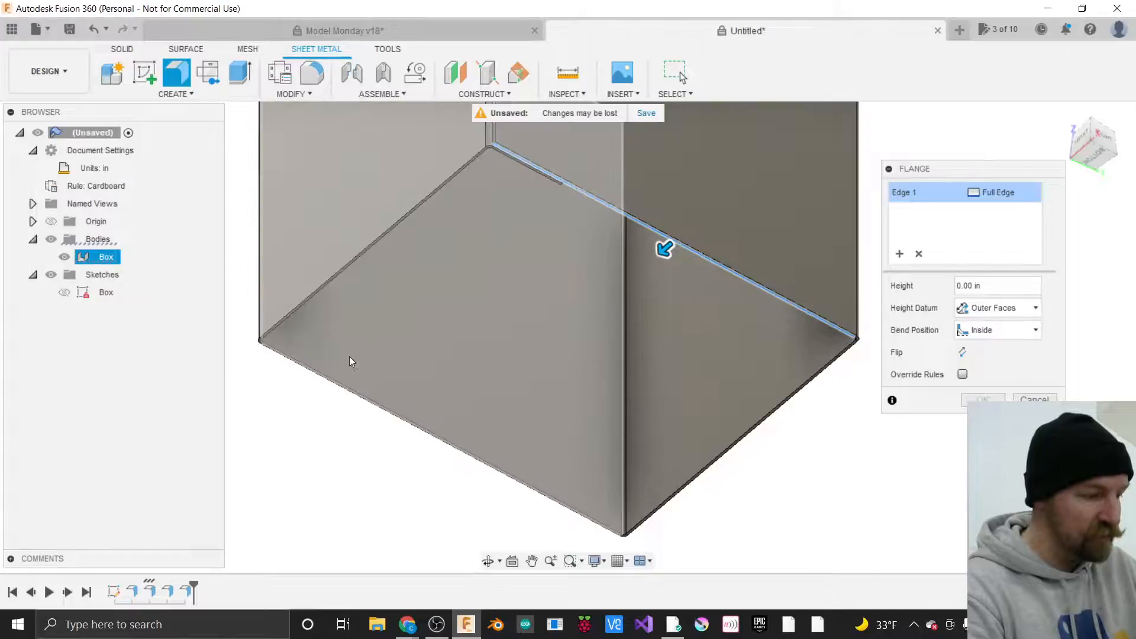
Add the opposite wall's bottom edge to the flange and extend both bottom flaps inward to about 1.4 in.
{"action": "scroll", "coordinate": [332, 370], "scroll_direction": "up", "scroll_amount": 5}
{"action": "scroll", "coordinate": [331, 374], "scroll_direction": "up", "scroll_amount": 3}
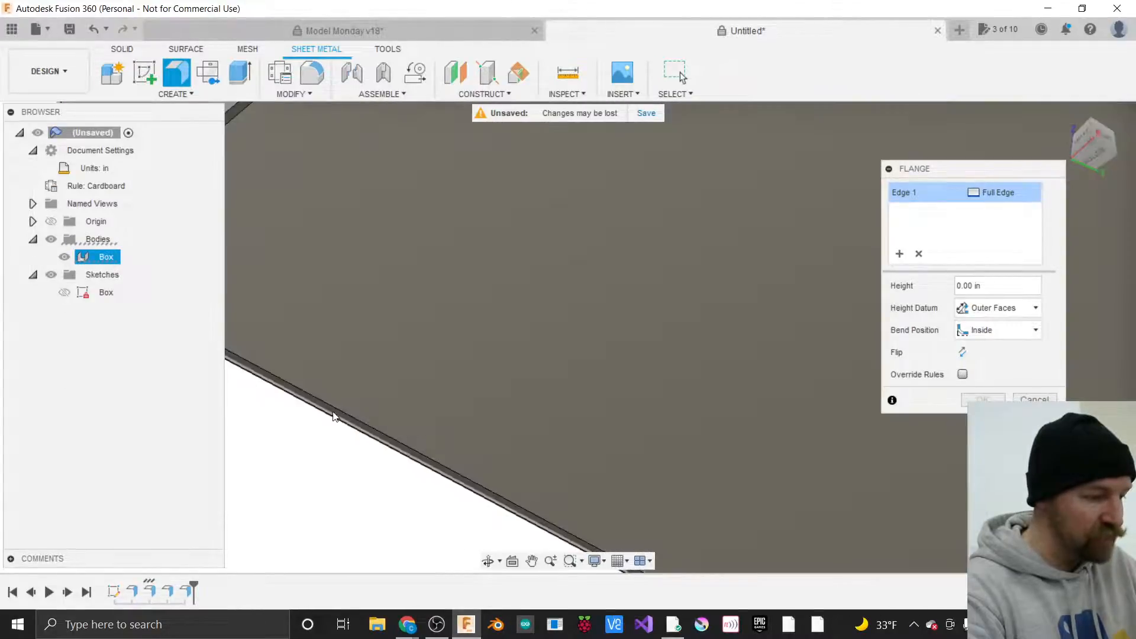
{"action": "left_click", "coordinate": [335, 412]}
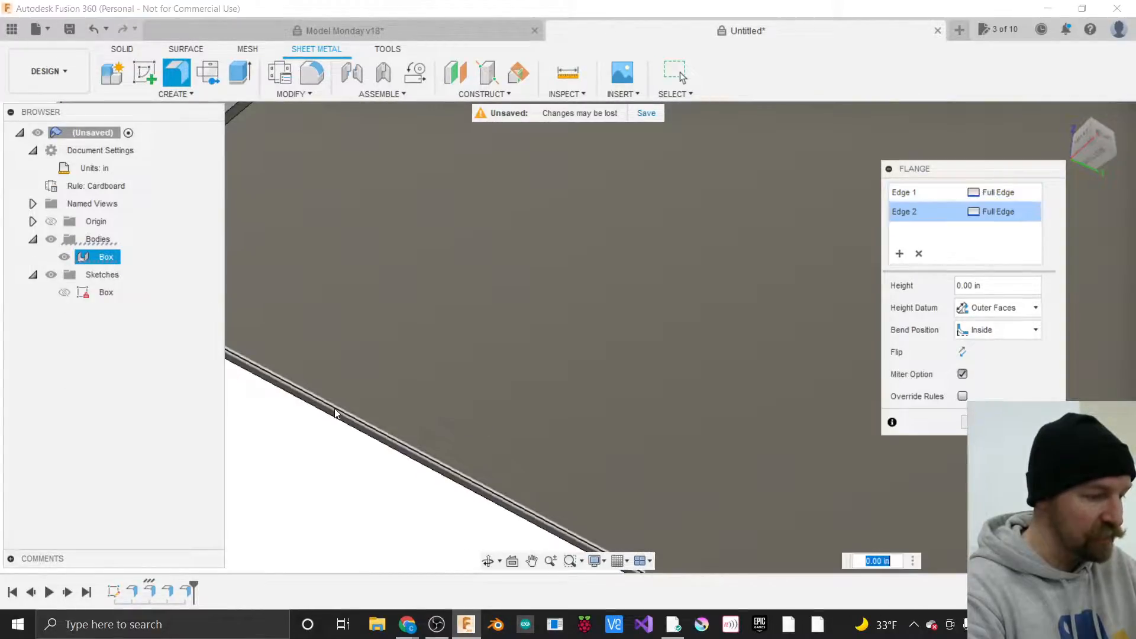
{"action": "scroll", "coordinate": [345, 442], "scroll_direction": "down", "scroll_amount": 4}
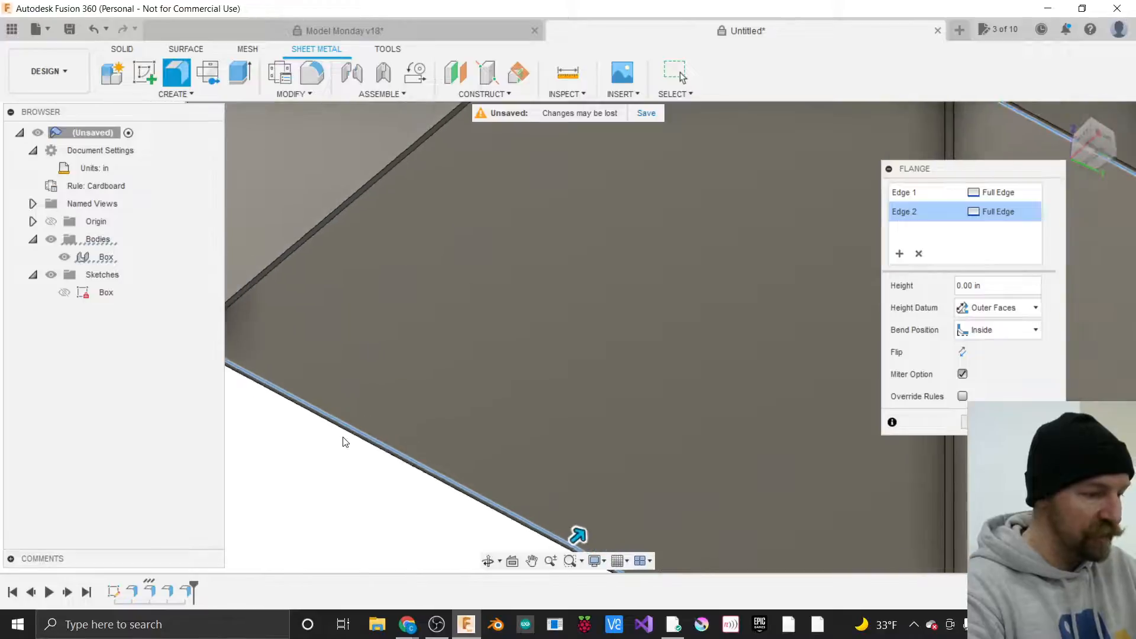
{"action": "scroll", "coordinate": [345, 442], "scroll_direction": "down", "scroll_amount": 1}
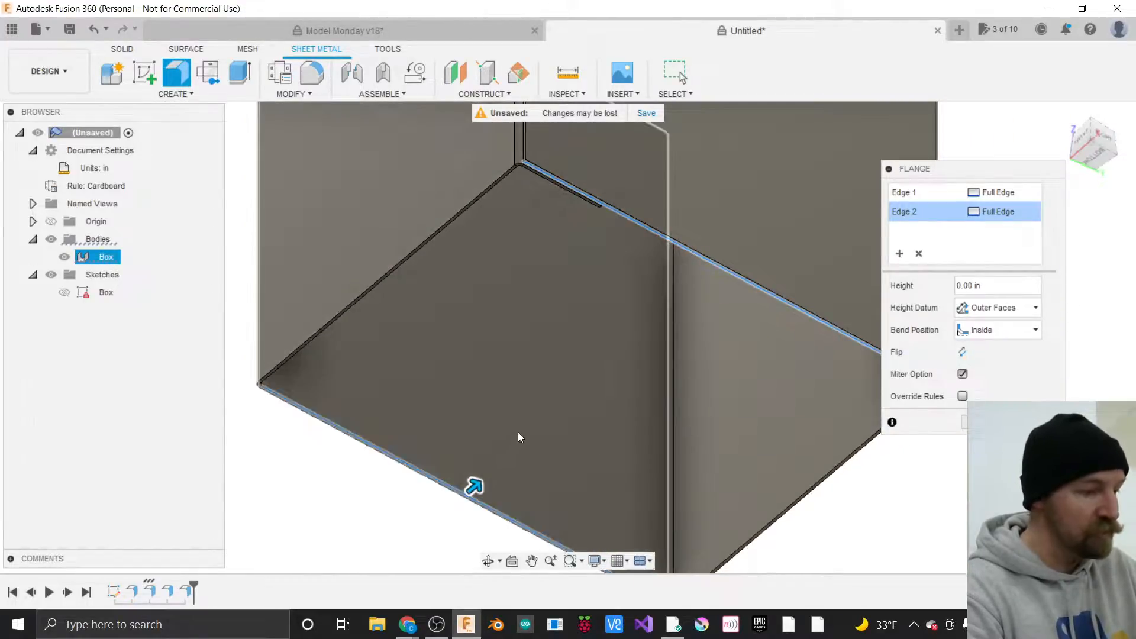
{"action": "left_click_drag", "start_coordinate": [477, 485], "coordinate": [550, 378]}
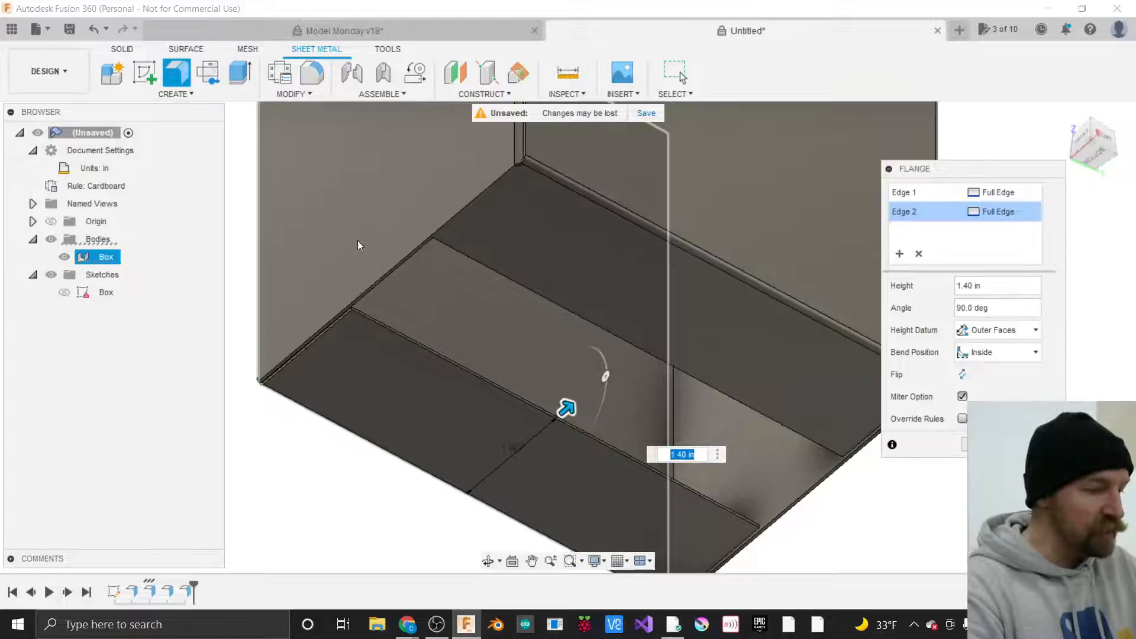
Inspect the flap bend from the front and set the flange's bend position to Outside.
{"action": "left_click", "coordinate": [1081, 140]}
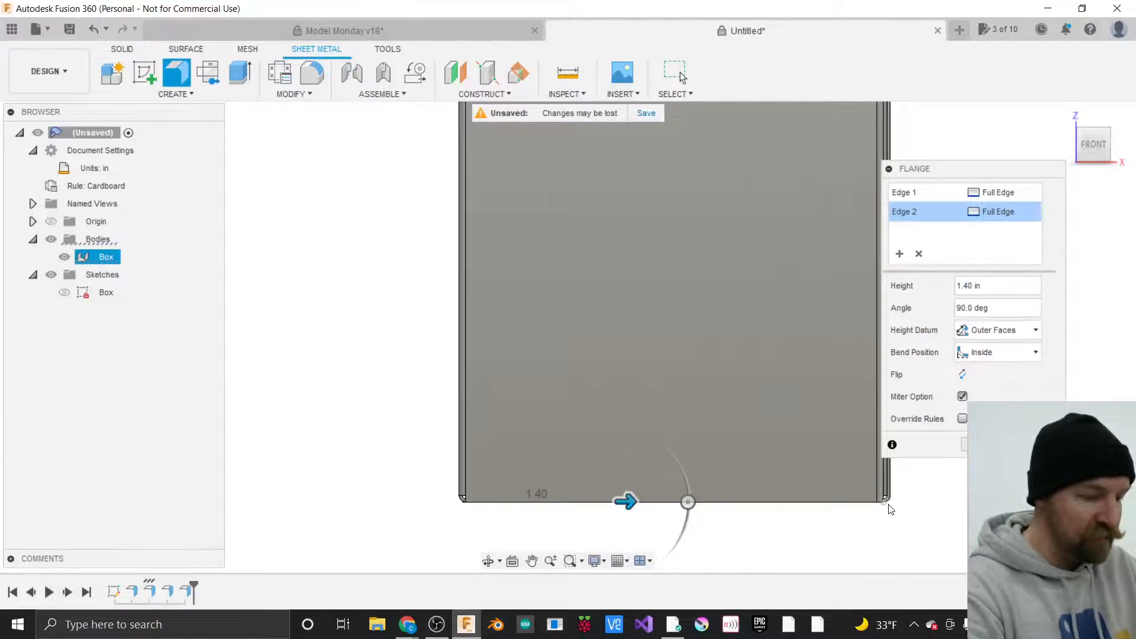
{"action": "scroll", "coordinate": [891, 509], "scroll_direction": "up", "scroll_amount": 4}
{"action": "scroll", "coordinate": [888, 507], "scroll_direction": "up", "scroll_amount": 3}
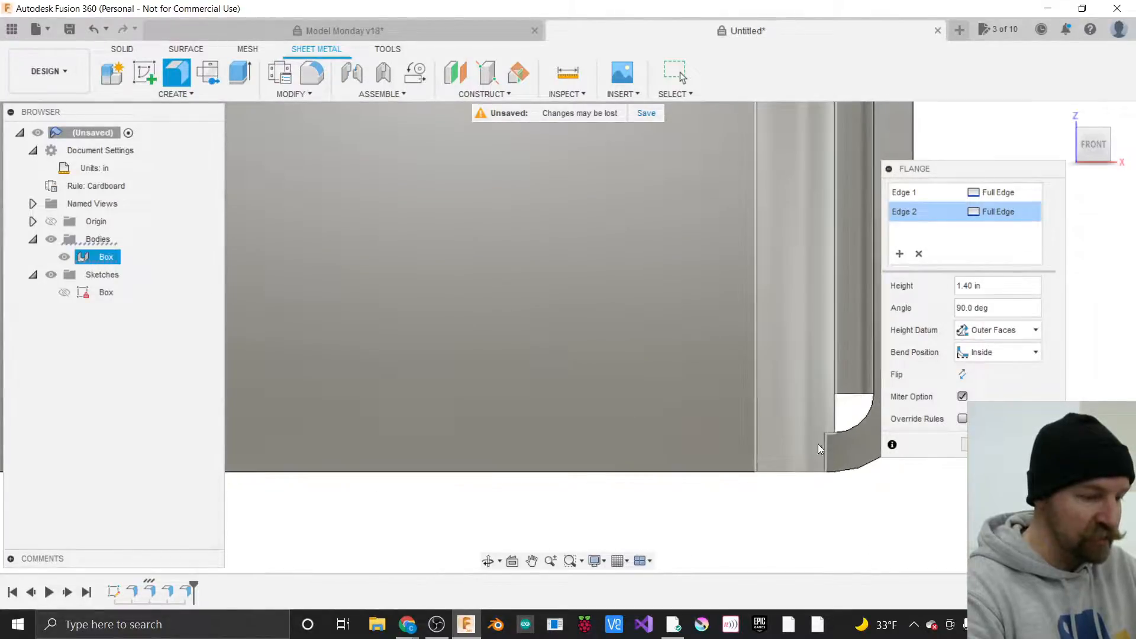
{"action": "scroll", "coordinate": [710, 485], "scroll_direction": "up", "scroll_amount": 3}
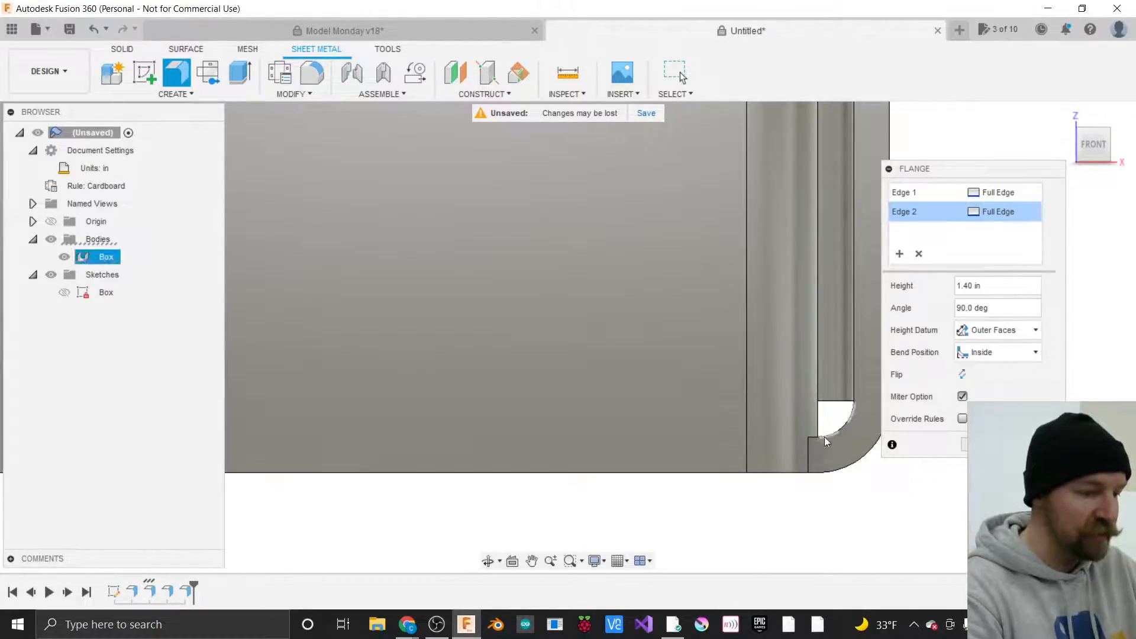
{"action": "left_click", "coordinate": [989, 353]}
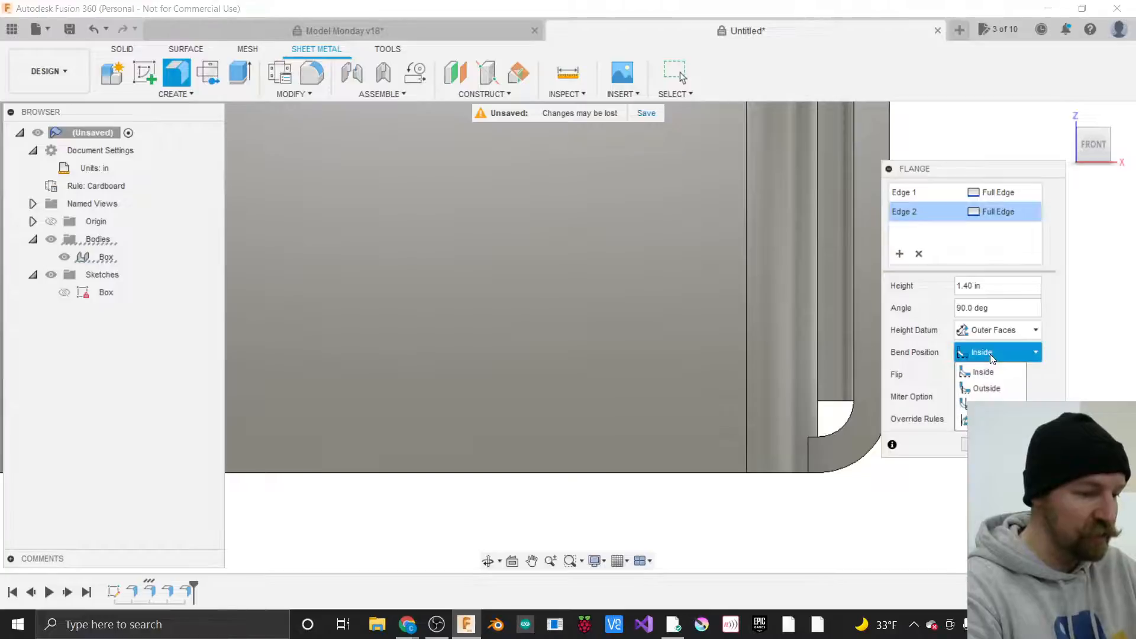
{"action": "left_click", "coordinate": [989, 388]}
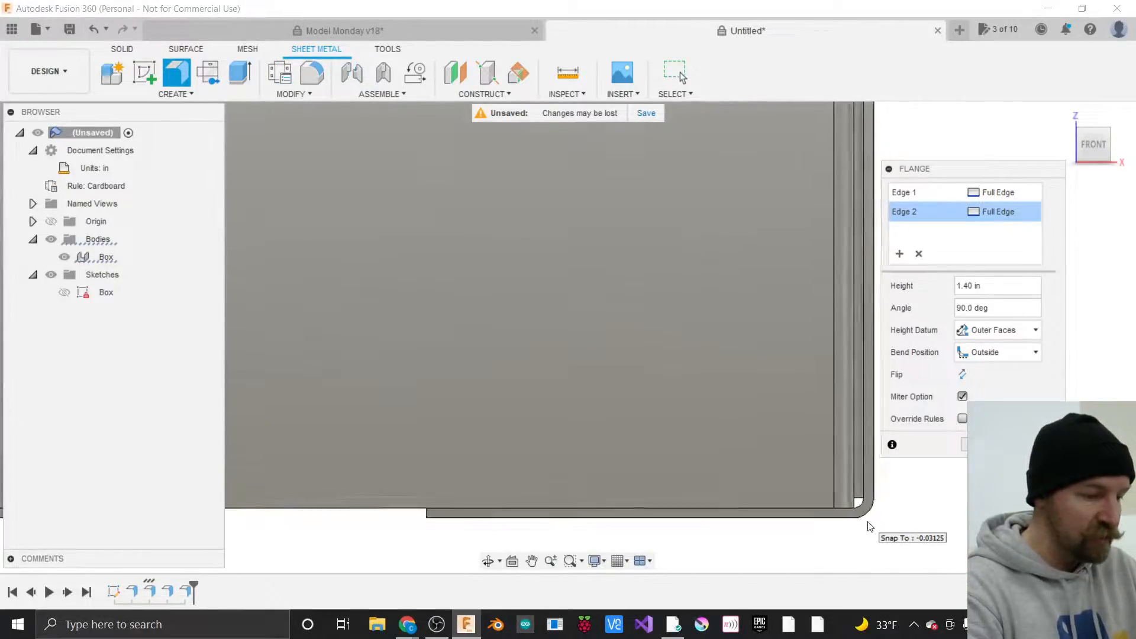
Set the height of the two bottom flaps to the expression Width/2.
{"action": "middle_click_drag", "start_coordinate": [566, 330], "coordinate": [662, 284], "text": "shift"}
{"action": "scroll", "coordinate": [651, 297], "scroll_direction": "down", "scroll_amount": 5}
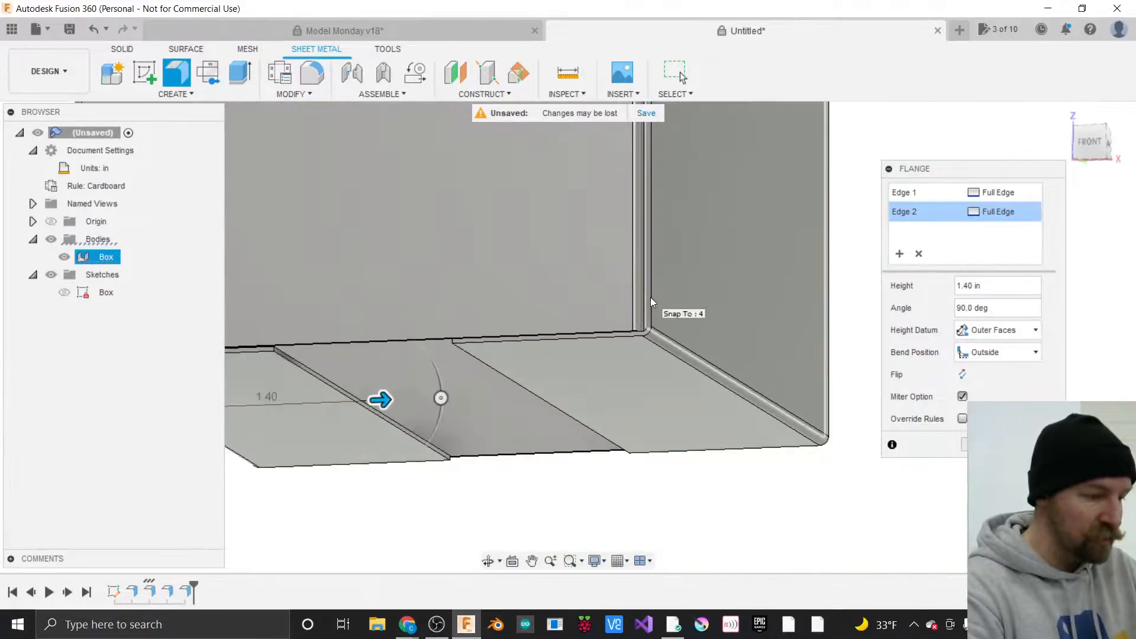
{"action": "scroll", "coordinate": [646, 439], "scroll_direction": "down", "scroll_amount": 1}
{"action": "scroll", "coordinate": [700, 471], "scroll_direction": "down", "scroll_amount": 3}
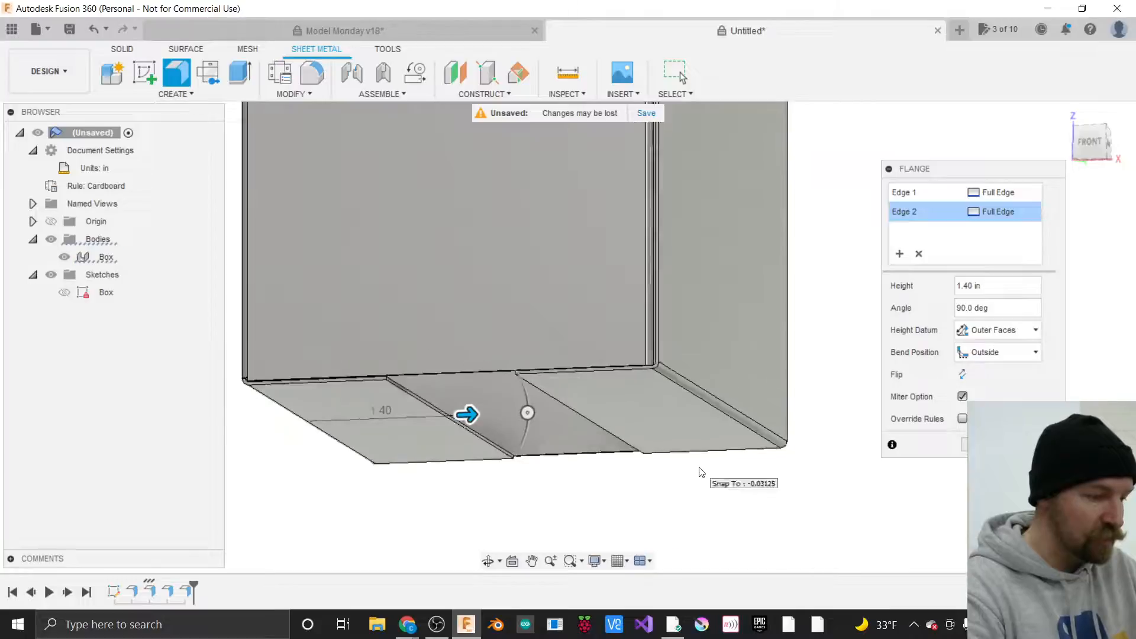
{"action": "scroll", "coordinate": [472, 433], "scroll_direction": "up", "scroll_amount": 1}
{"action": "scroll", "coordinate": [472, 430], "scroll_direction": "up", "scroll_amount": 2}
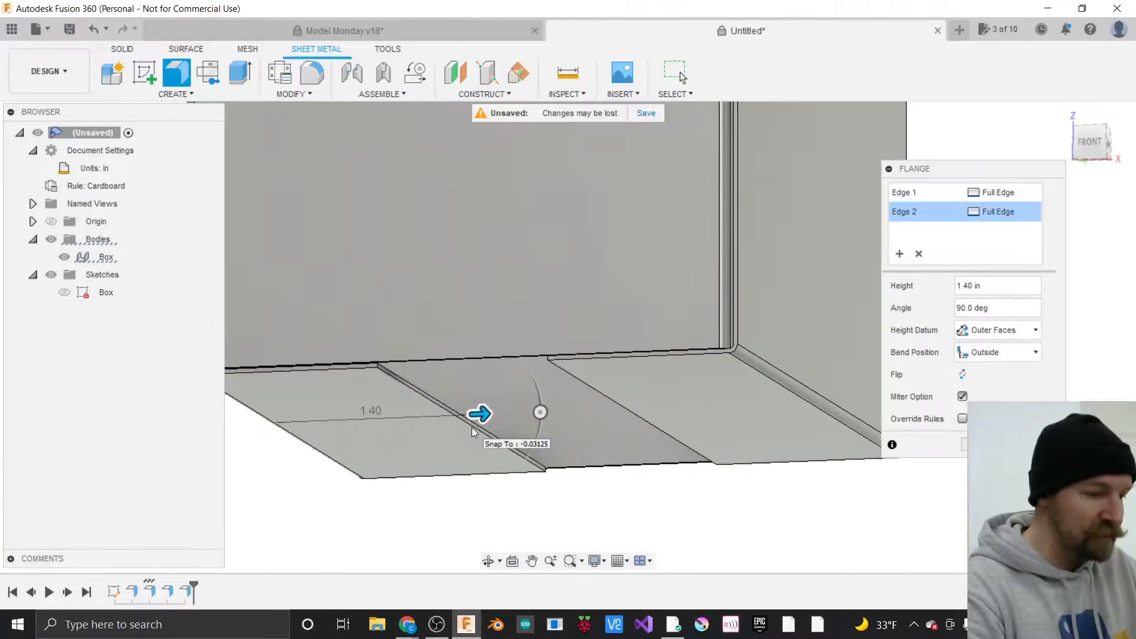
{"action": "left_click_drag", "start_coordinate": [986, 289], "coordinate": [953, 288]}
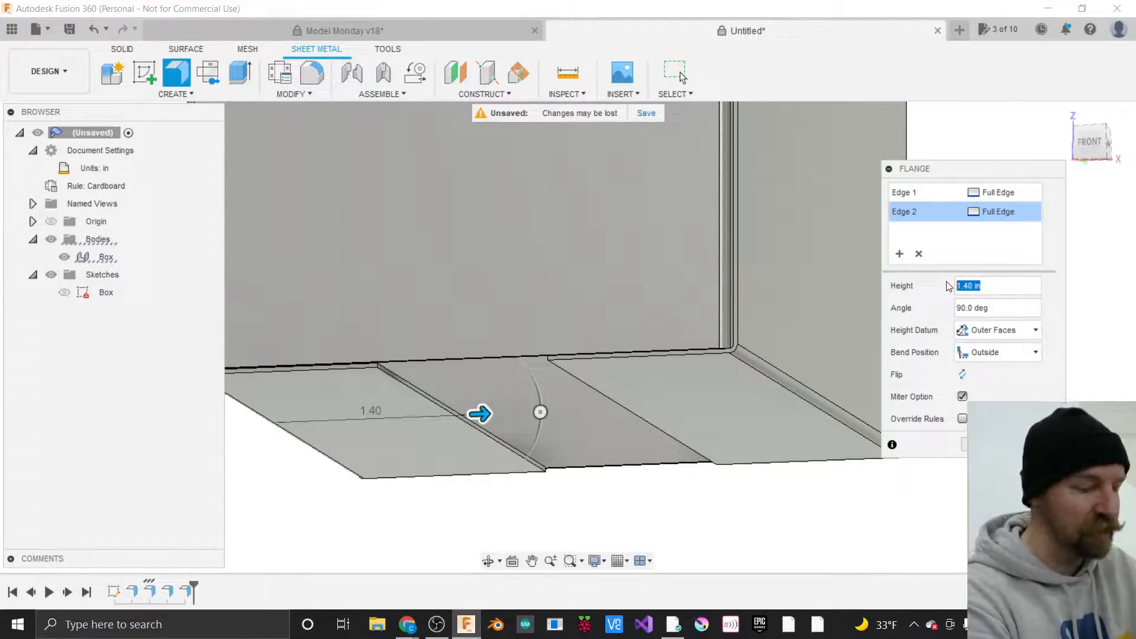
{"action": "type", "text": "Wid"}
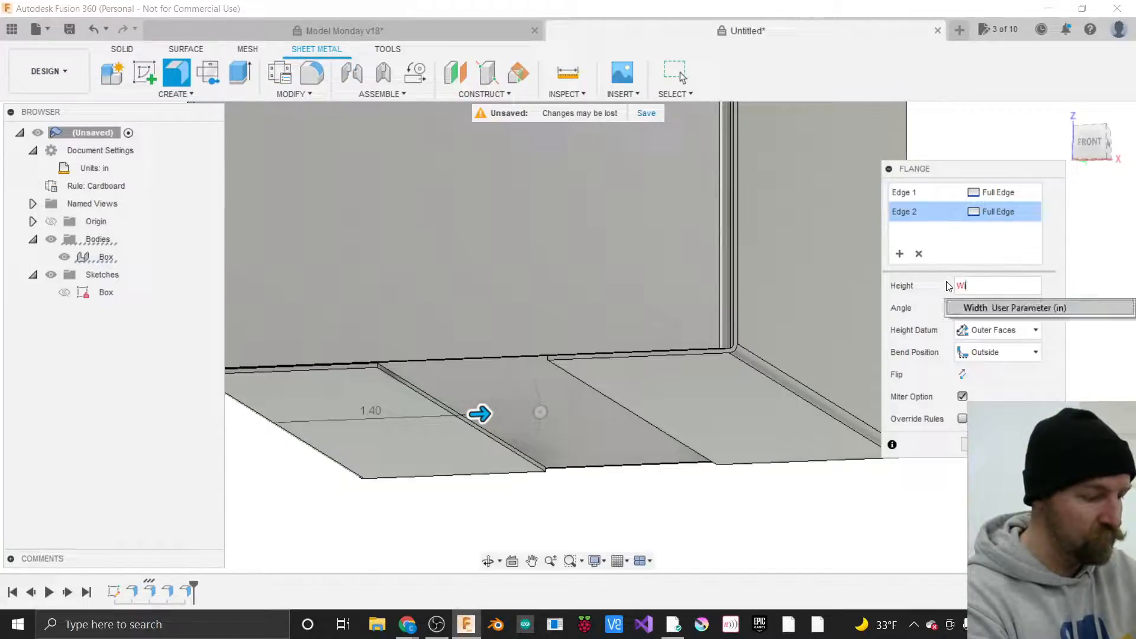
{"action": "type", "text": "th/2"}
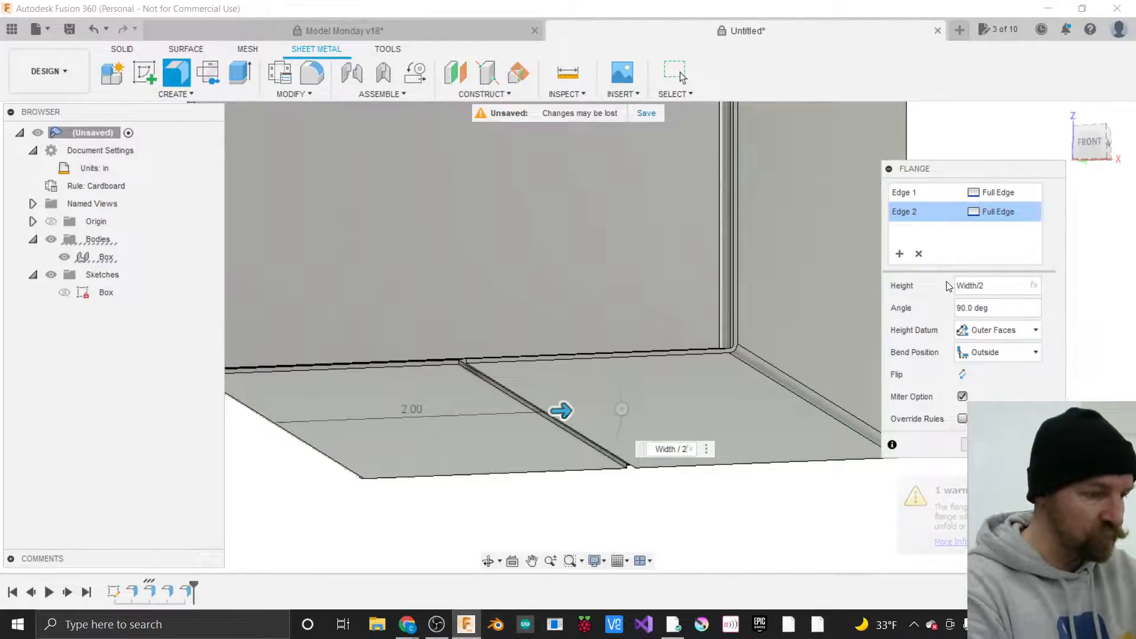
Check the seam between the two bottom flaps and create the flange.
{"action": "scroll", "coordinate": [787, 510], "scroll_direction": "down", "scroll_amount": 2}
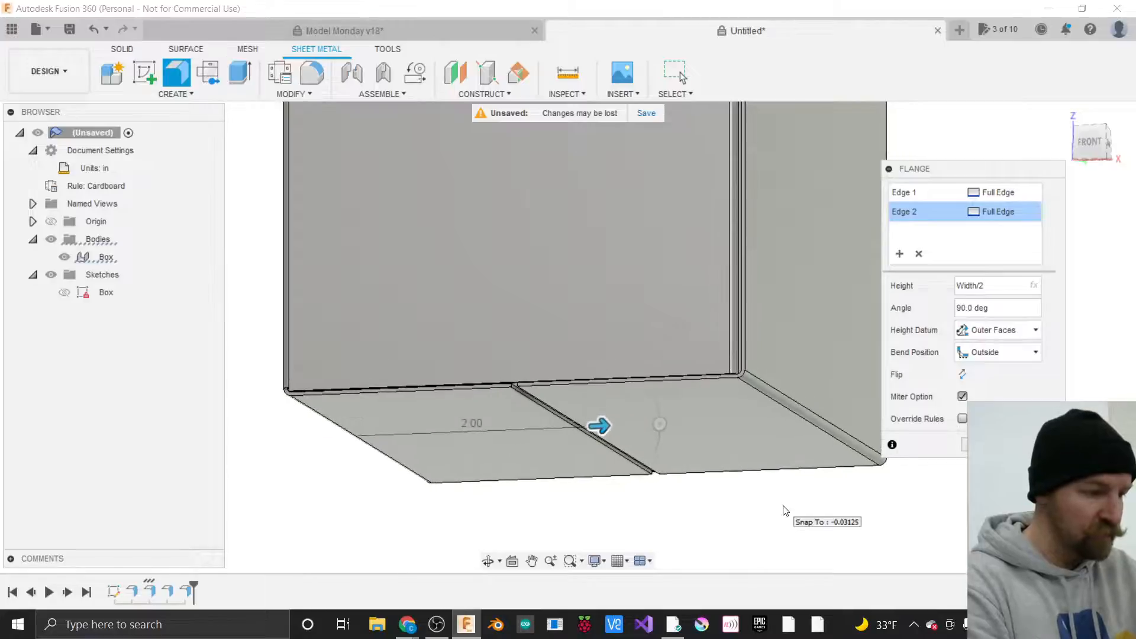
{"action": "scroll", "coordinate": [510, 388], "scroll_direction": "up", "scroll_amount": 3}
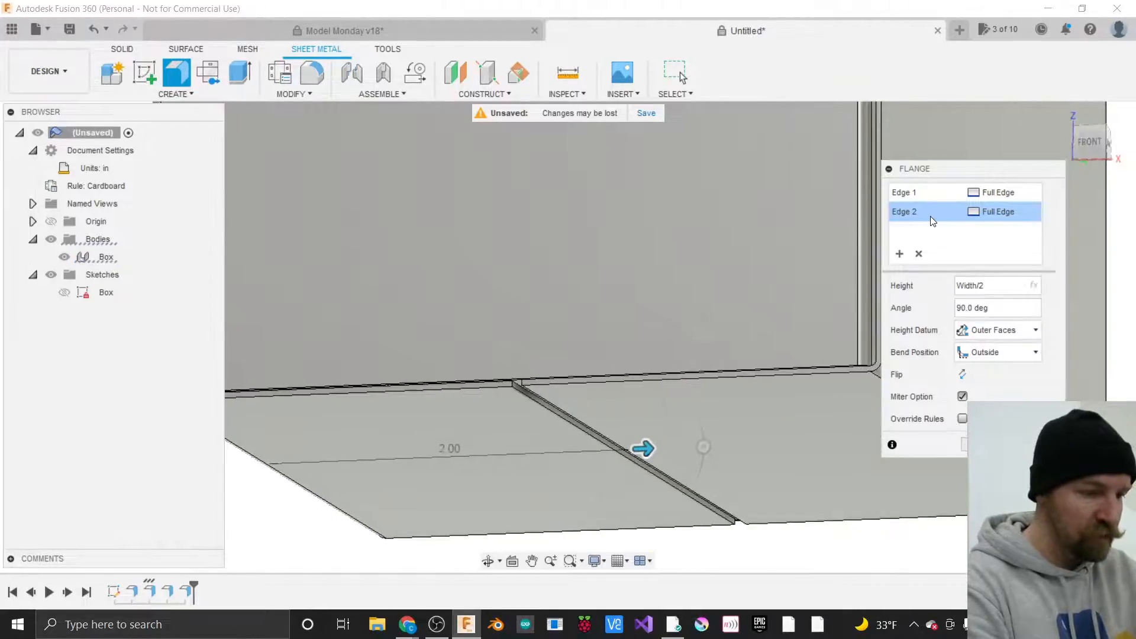
{"action": "left_click", "coordinate": [983, 287]}
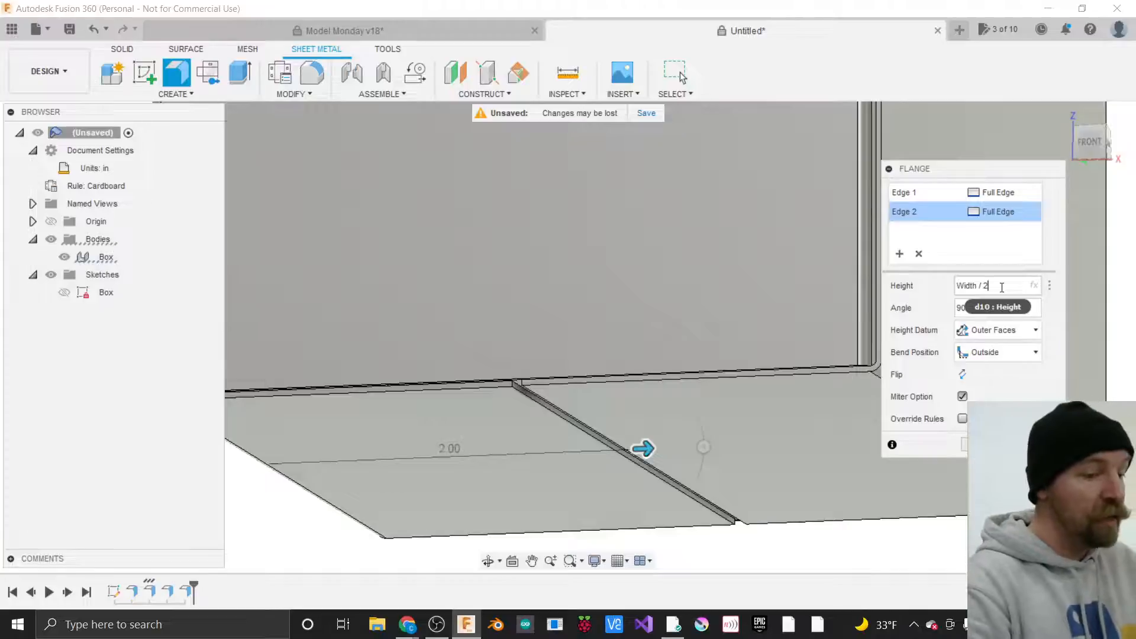
{"action": "double_click", "coordinate": [966, 286]}
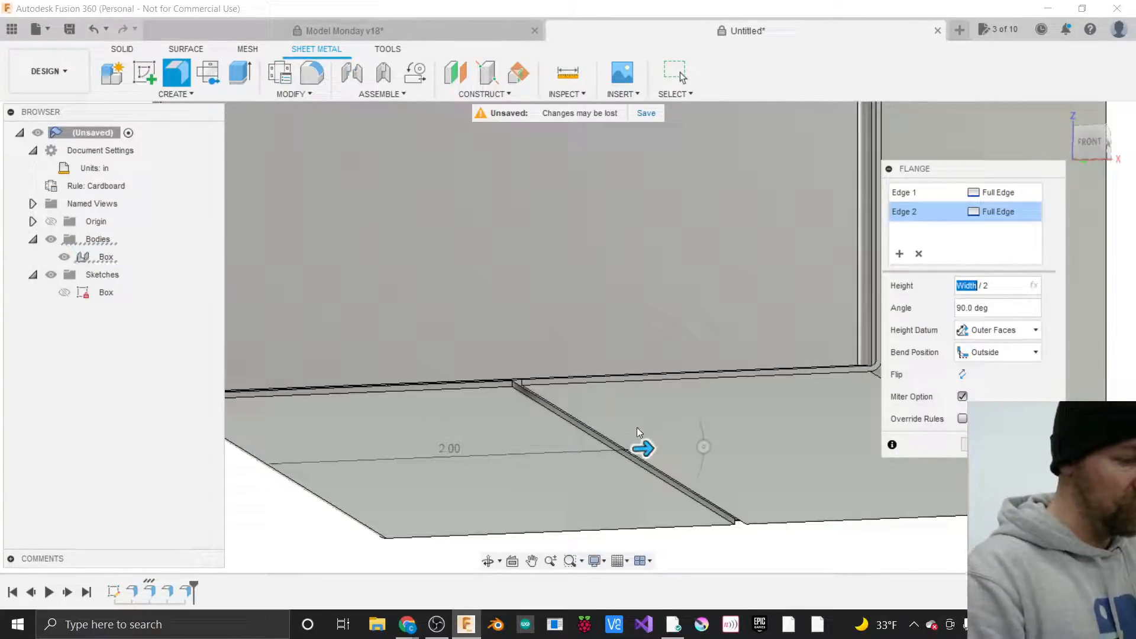
{"action": "scroll", "coordinate": [672, 486], "scroll_direction": "down", "scroll_amount": 4}
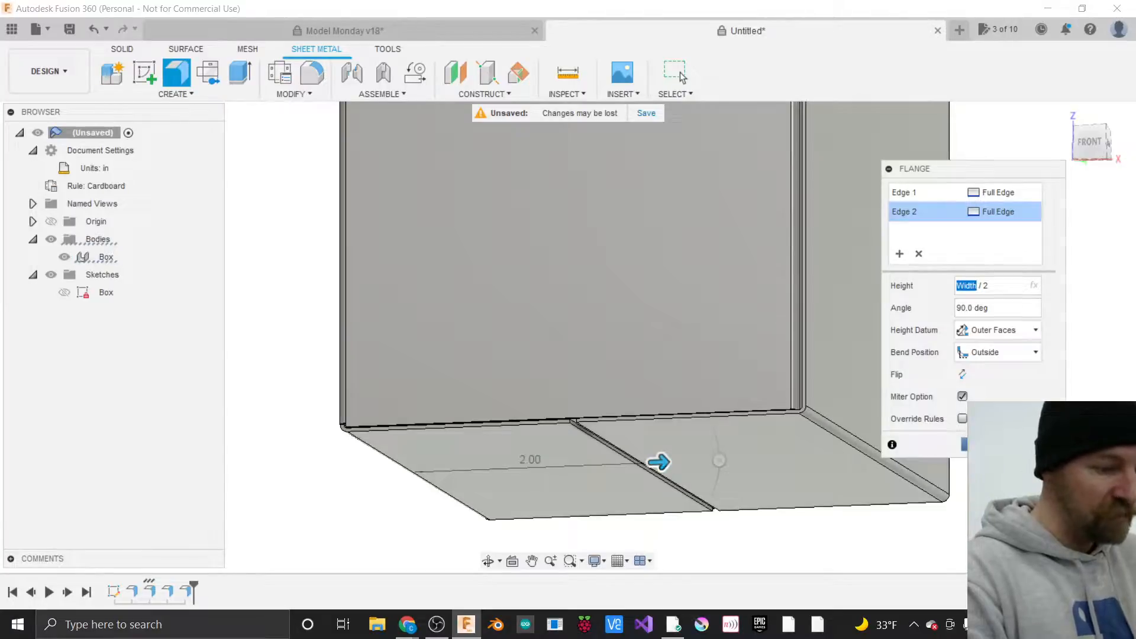
{"action": "left_click", "coordinate": [976, 445]}
Examine the gap between the two bottom flaps and their clearance to the adjacent walls from below.
{"action": "middle_click_drag", "start_coordinate": [566, 330], "coordinate": [647, 214], "text": "shift"}
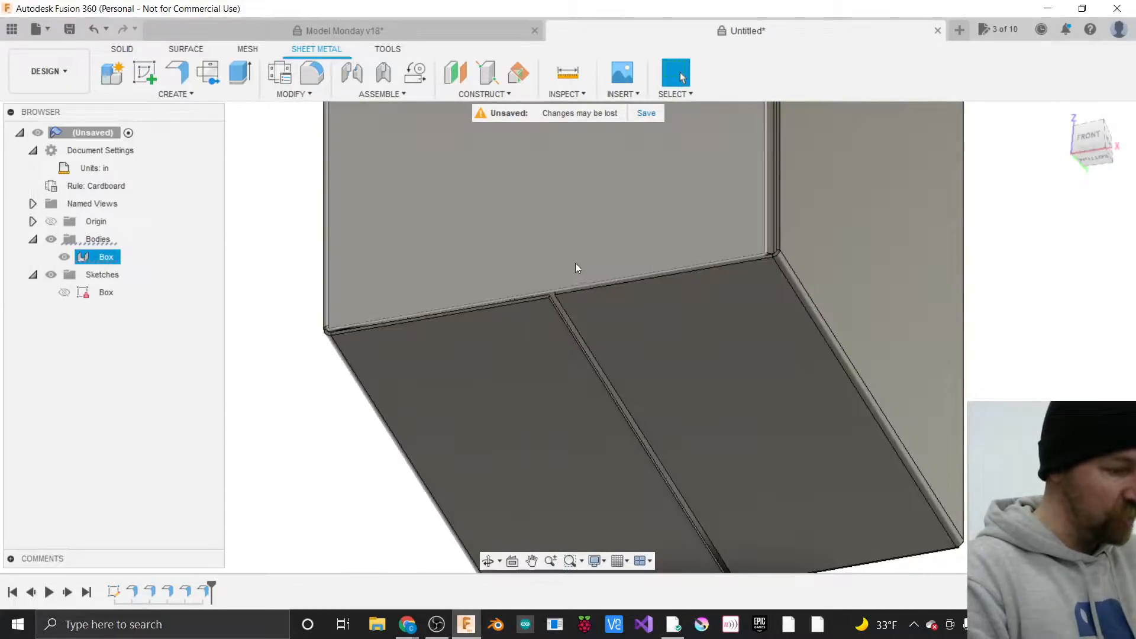
{"action": "scroll", "coordinate": [553, 267], "scroll_direction": "up", "scroll_amount": 3}
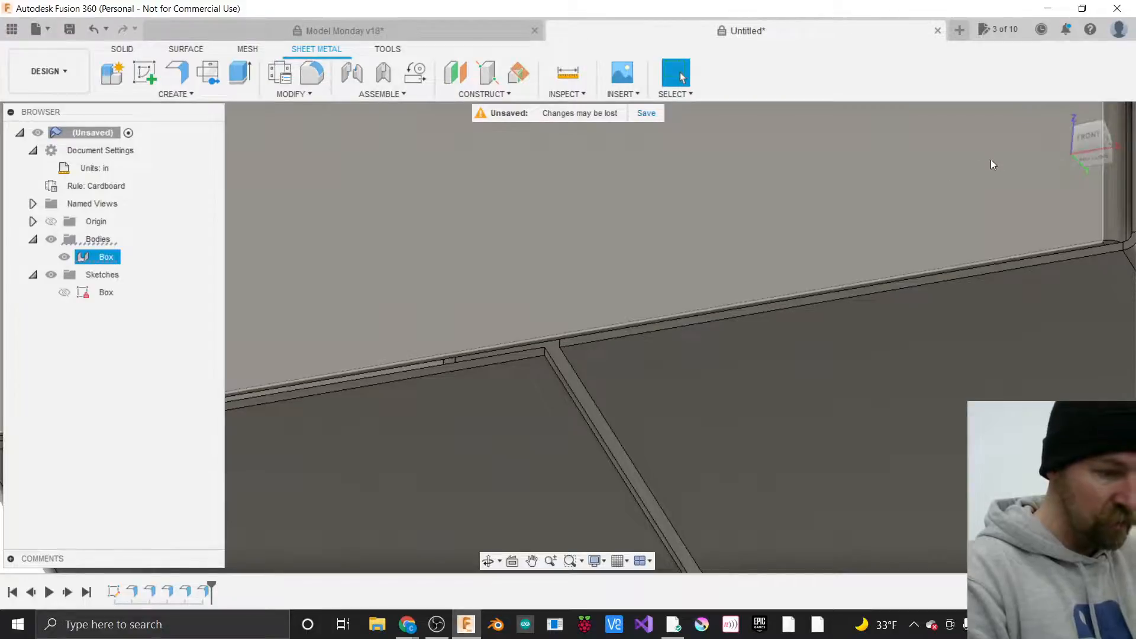
{"action": "left_click_drag", "start_coordinate": [1089, 133], "coordinate": [1094, 141]}
{"action": "left_click", "coordinate": [1095, 143]}
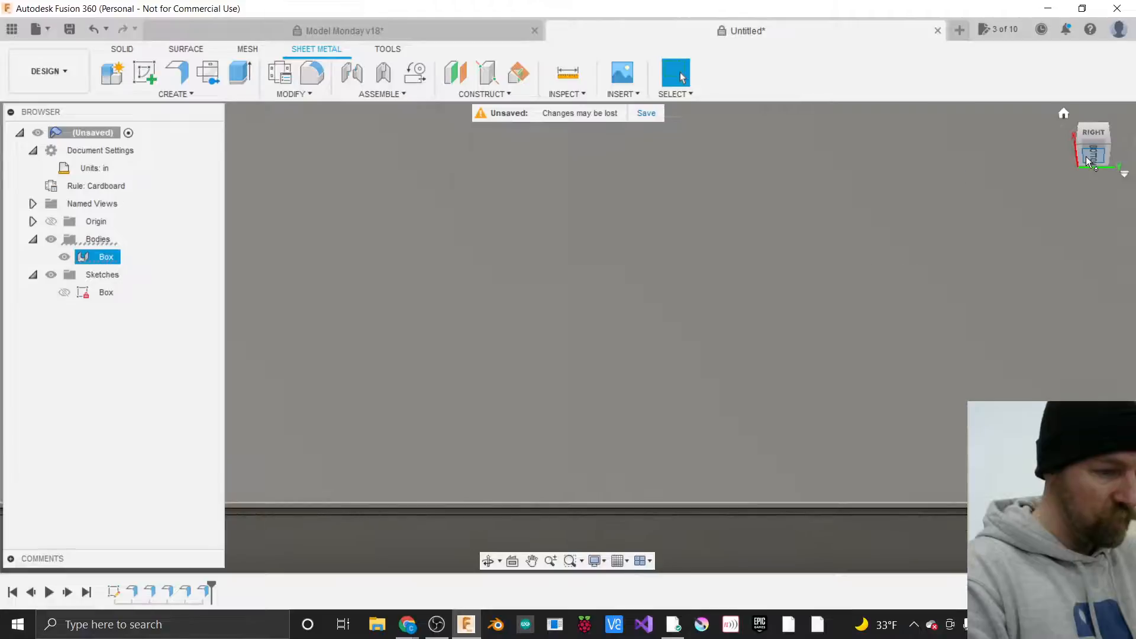
{"action": "scroll", "coordinate": [753, 308], "scroll_direction": "down", "scroll_amount": 6}
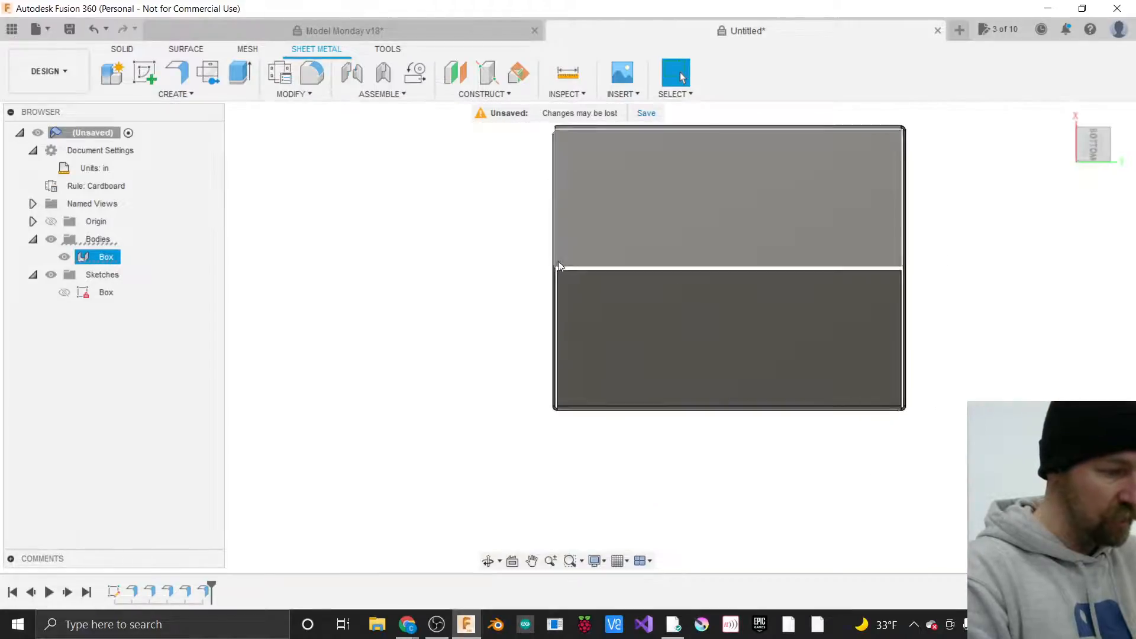
{"action": "scroll", "coordinate": [548, 258], "scroll_direction": "up", "scroll_amount": 2}
{"action": "scroll", "coordinate": [549, 260], "scroll_direction": "up", "scroll_amount": 3}
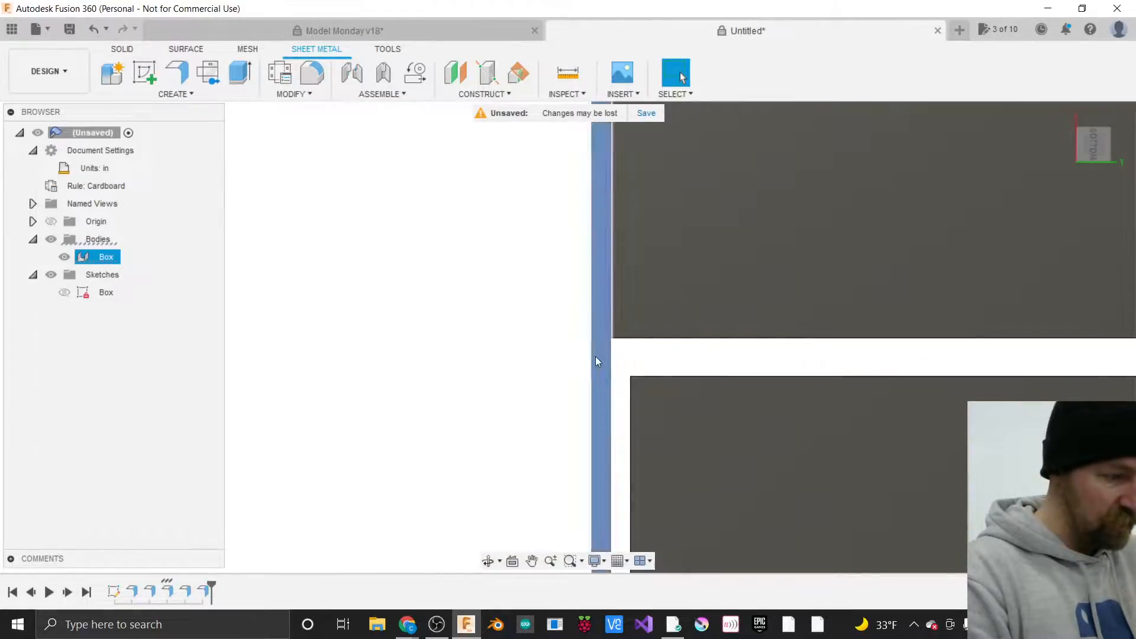
{"action": "scroll", "coordinate": [506, 397], "scroll_direction": "down", "scroll_amount": 5}
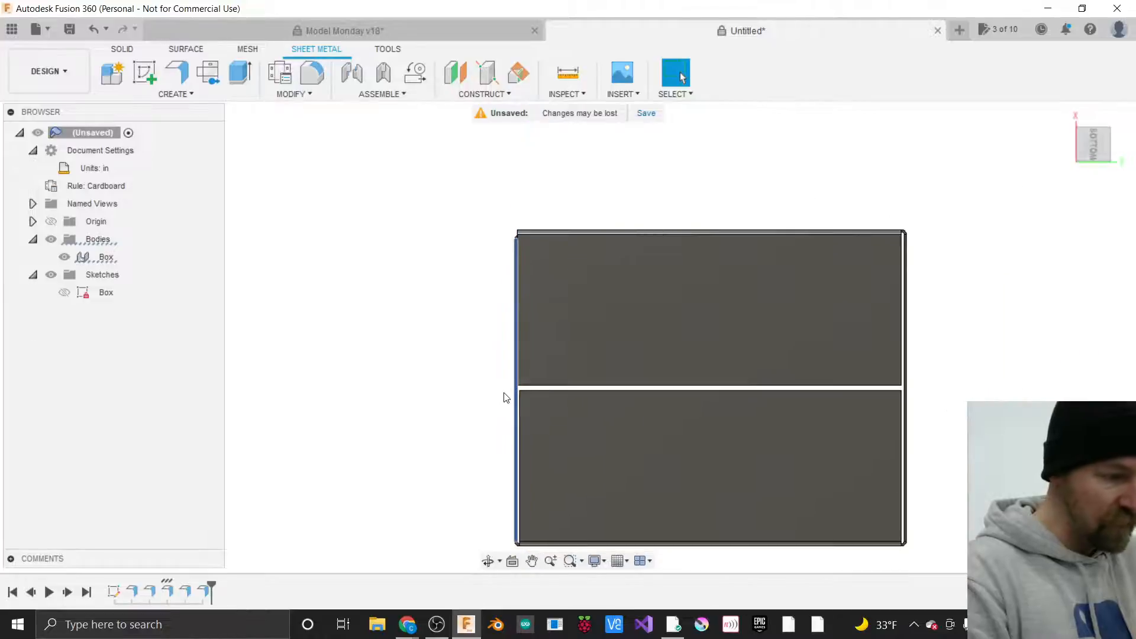
Try a 0.40 in flange with Outside bend position on the bottom edge of the short side wall.
{"action": "left_click_drag", "start_coordinate": [1100, 141], "coordinate": [1120, 104]}
{"action": "scroll", "coordinate": [663, 309], "scroll_direction": "up", "scroll_amount": 4}
{"action": "scroll", "coordinate": [521, 401], "scroll_direction": "up", "scroll_amount": 2}
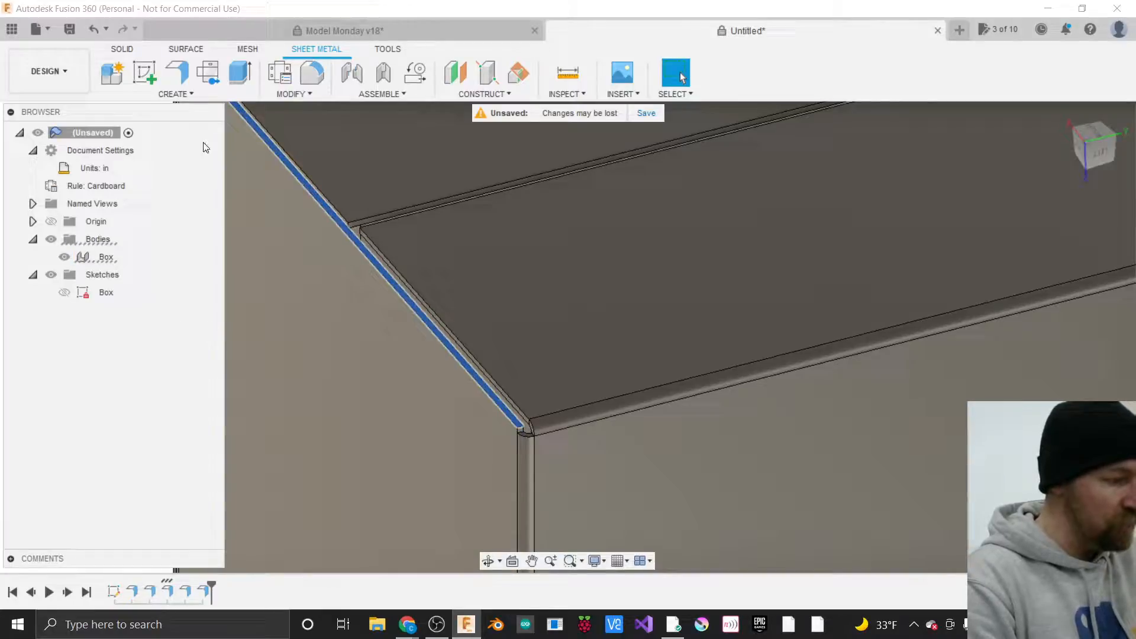
{"action": "left_click", "coordinate": [176, 72]}
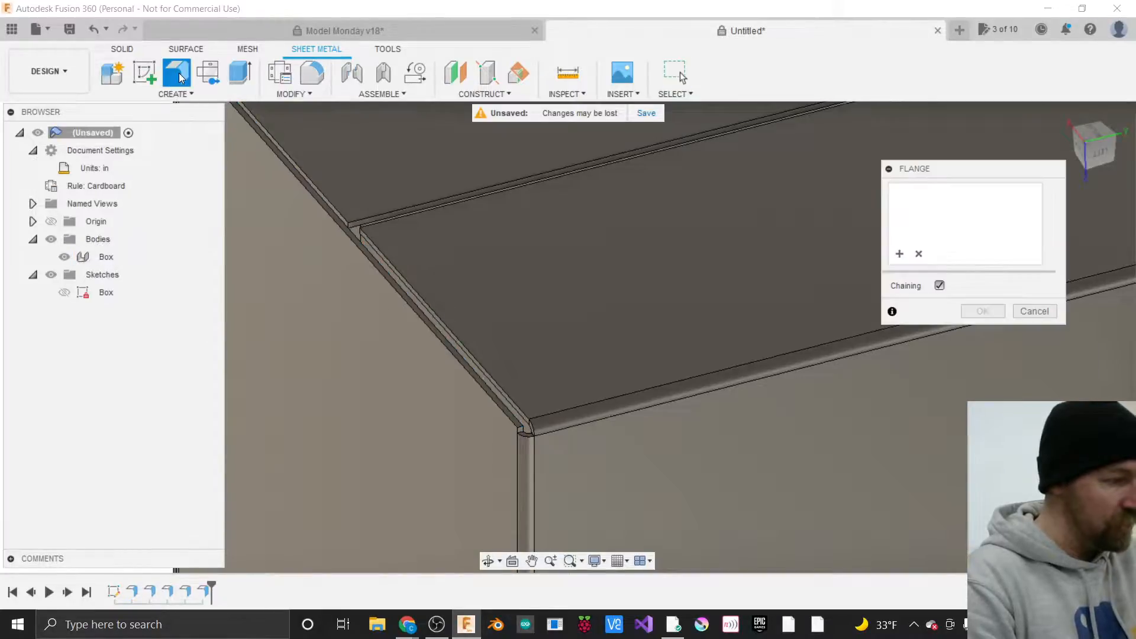
{"action": "left_click", "coordinate": [406, 293]}
{"action": "left_click_drag", "start_coordinate": [456, 318], "coordinate": [516, 296]}
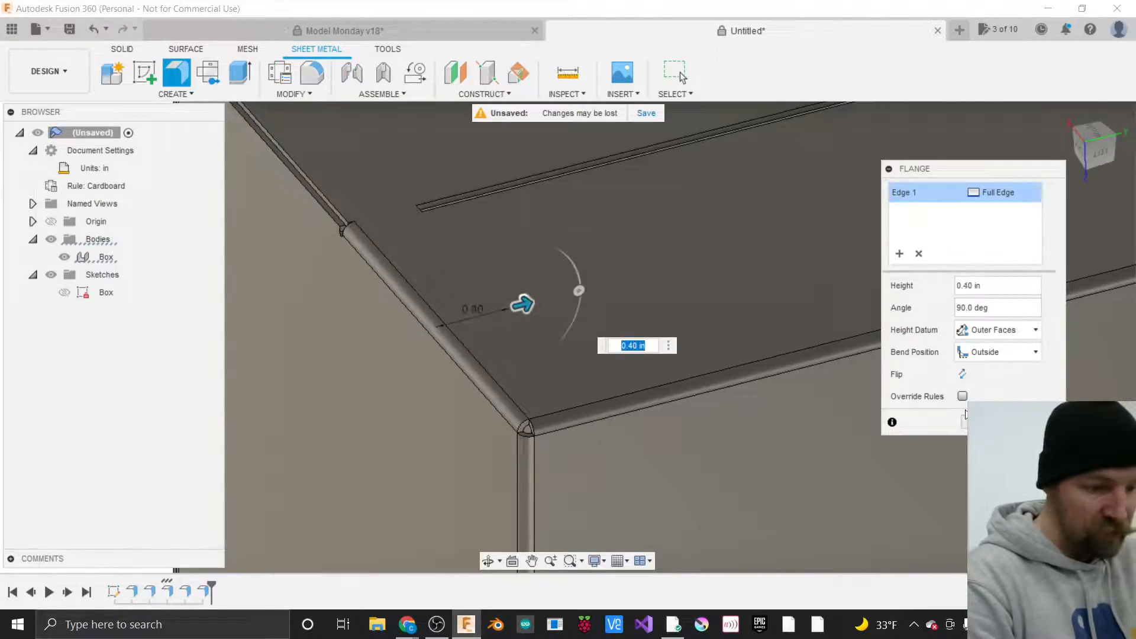
{"action": "key", "text": "Return"}
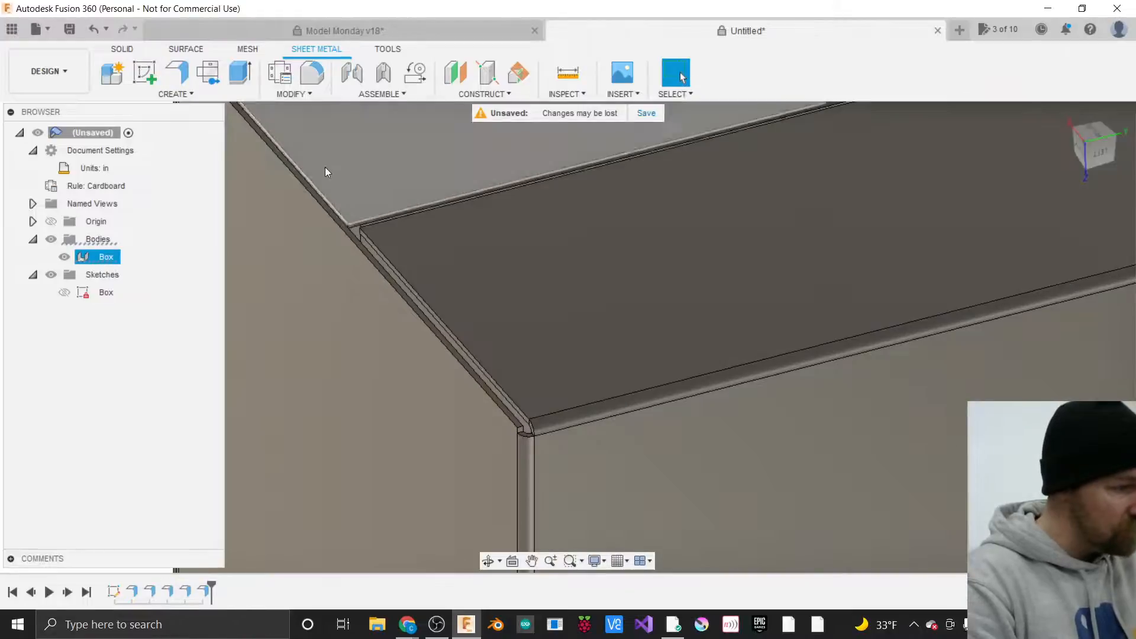
{"action": "left_click", "coordinate": [179, 74]}
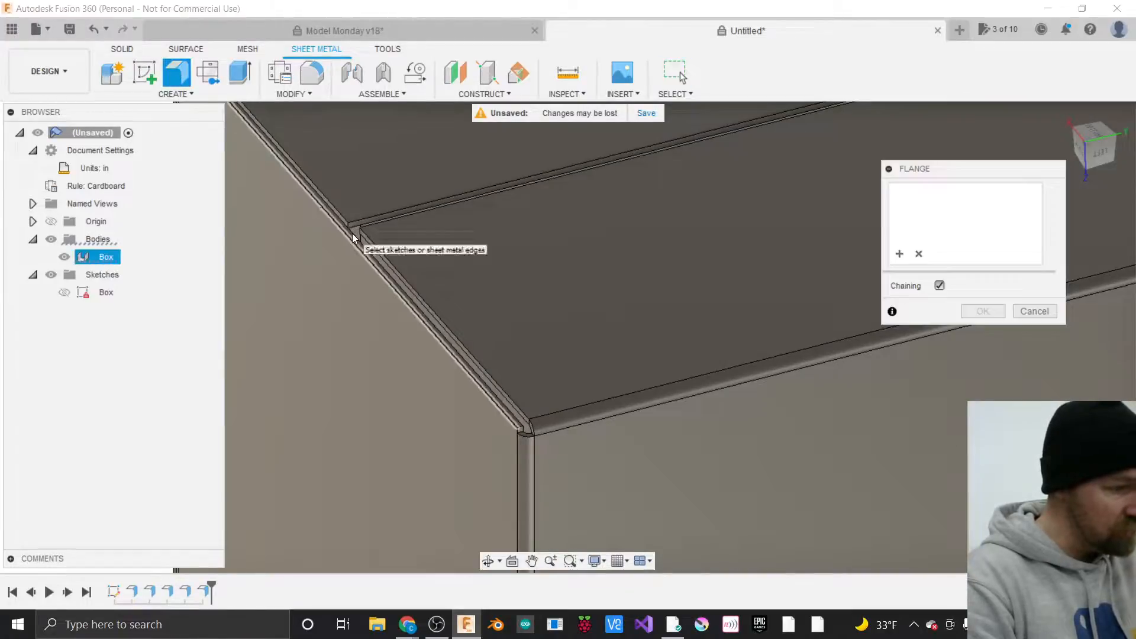
{"action": "scroll", "coordinate": [353, 233], "scroll_direction": "up", "scroll_amount": 5}
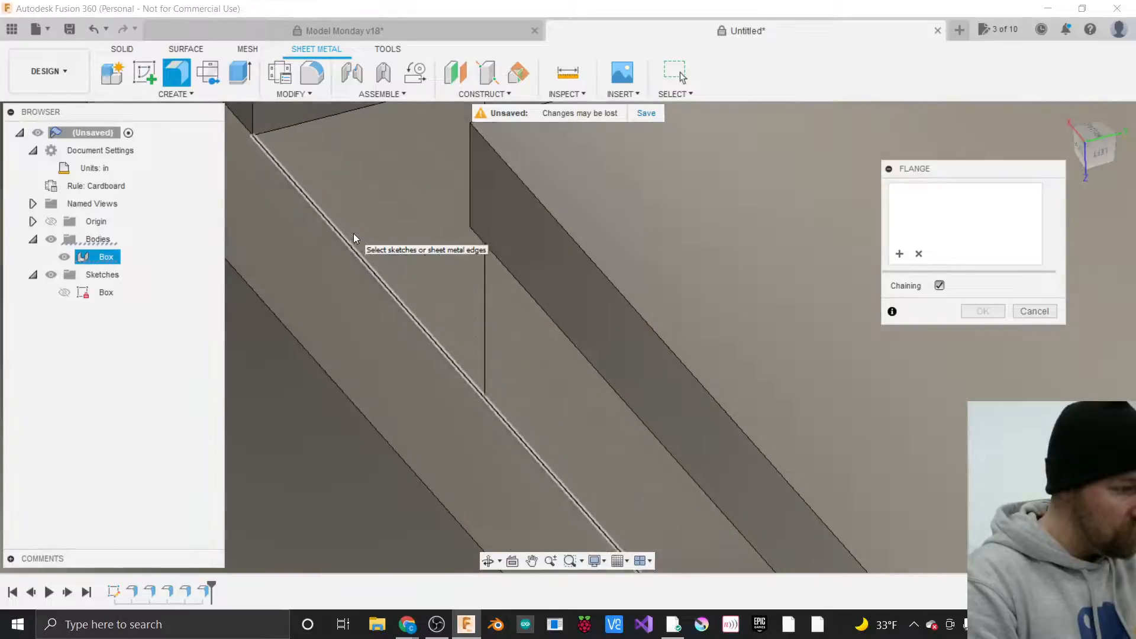
{"action": "scroll", "coordinate": [426, 344], "scroll_direction": "down", "scroll_amount": 4}
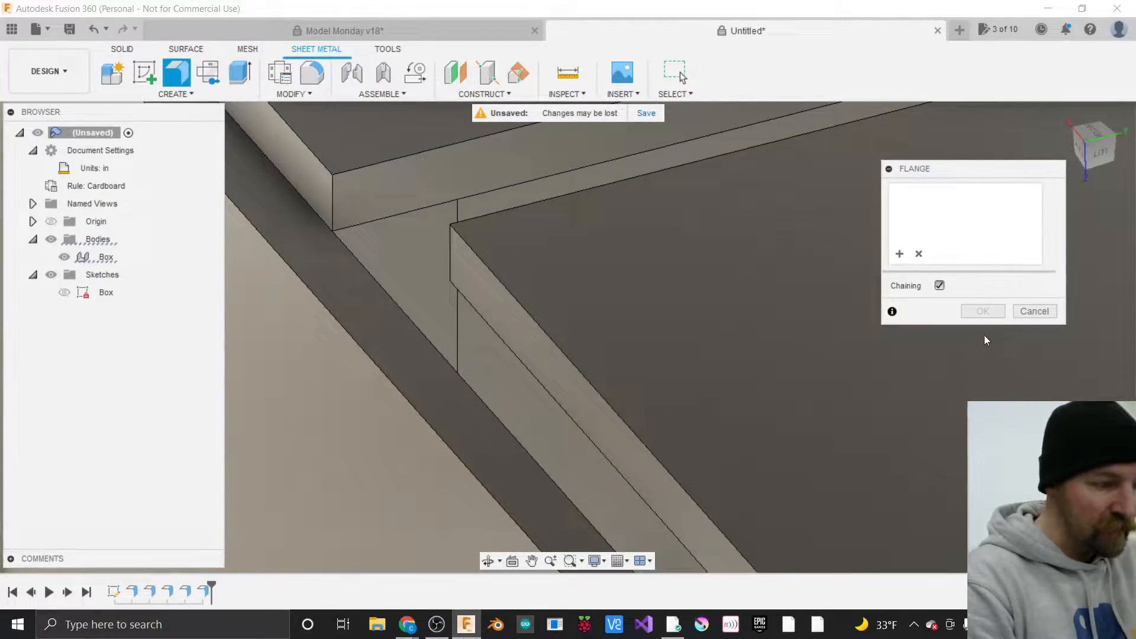
{"action": "scroll", "coordinate": [1013, 353], "scroll_direction": "down", "scroll_amount": 3}
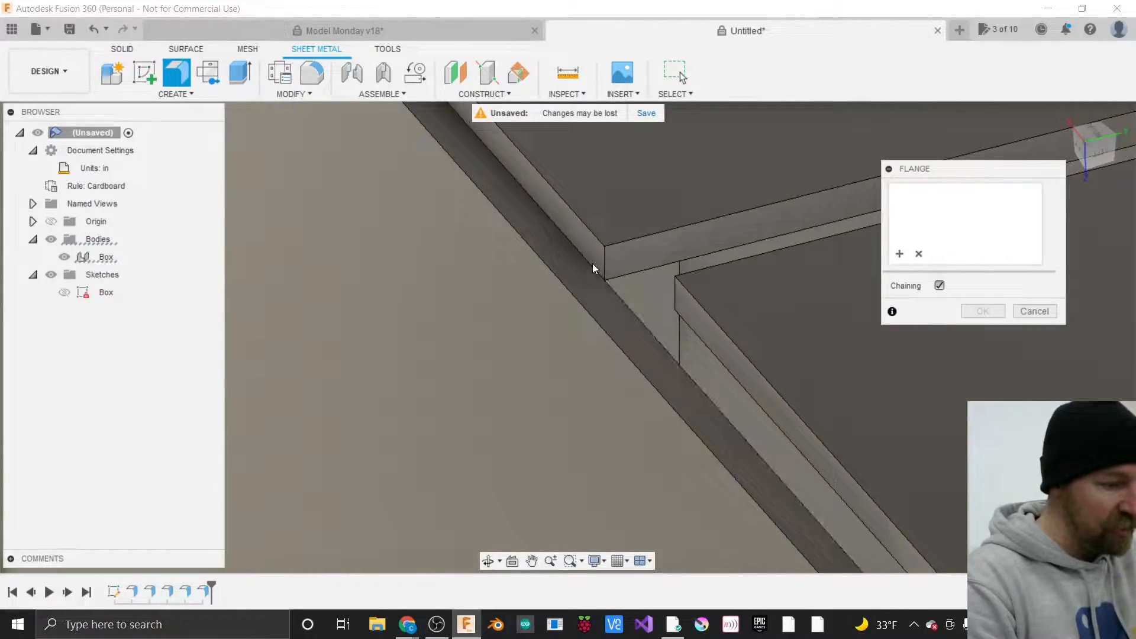
{"action": "left_click", "coordinate": [1029, 312]}
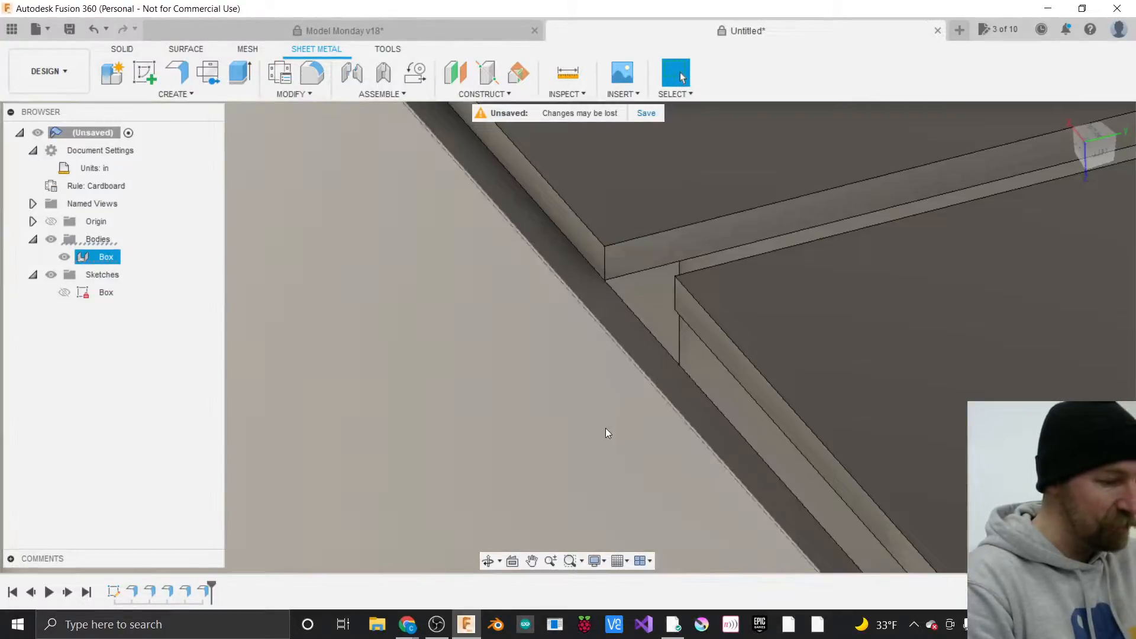
Delete the flange feature that forms the two bottom flaps.
{"action": "scroll", "coordinate": [606, 434], "scroll_direction": "down", "scroll_amount": 6}
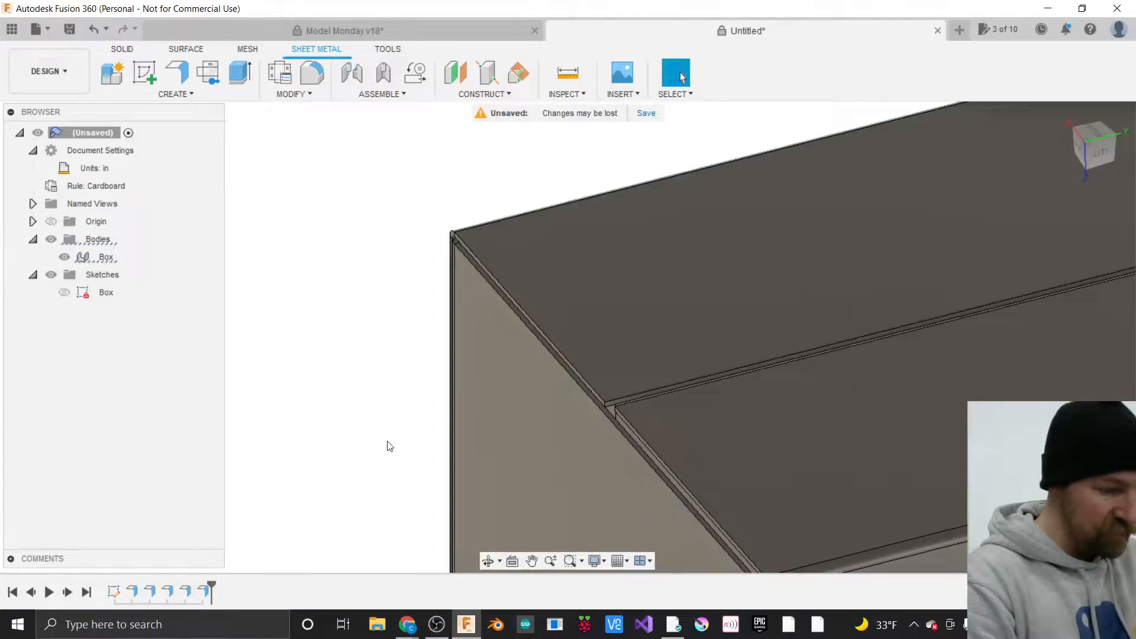
{"action": "left_click", "coordinate": [205, 590]}
{"action": "right_click", "coordinate": [205, 589]}
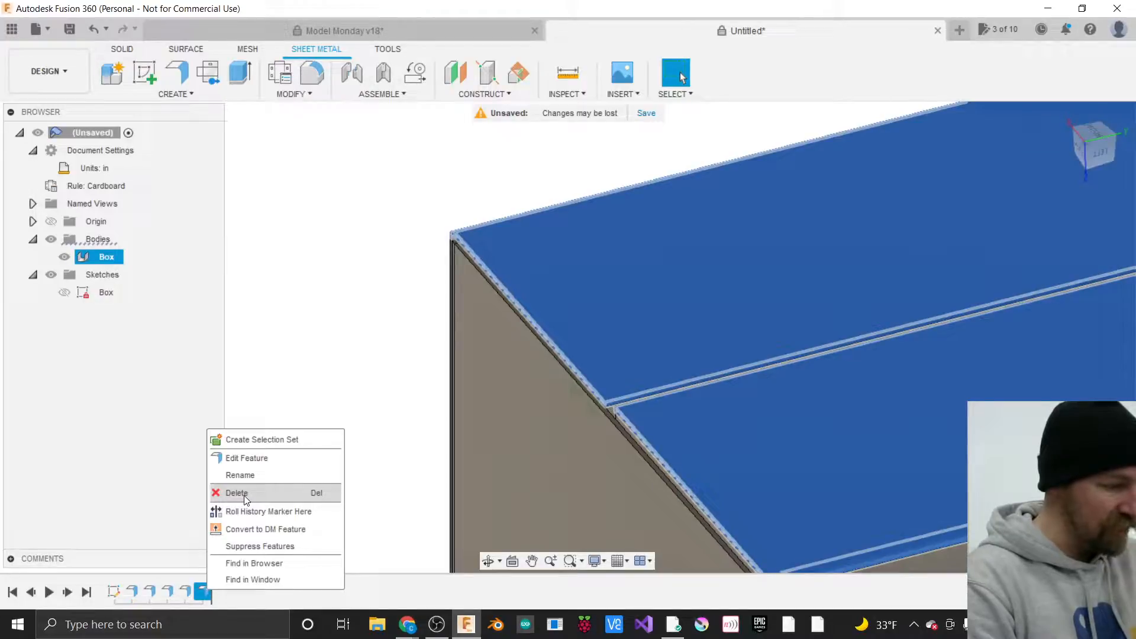
{"action": "left_click", "coordinate": [275, 368]}
{"action": "right_click", "coordinate": [203, 593]}
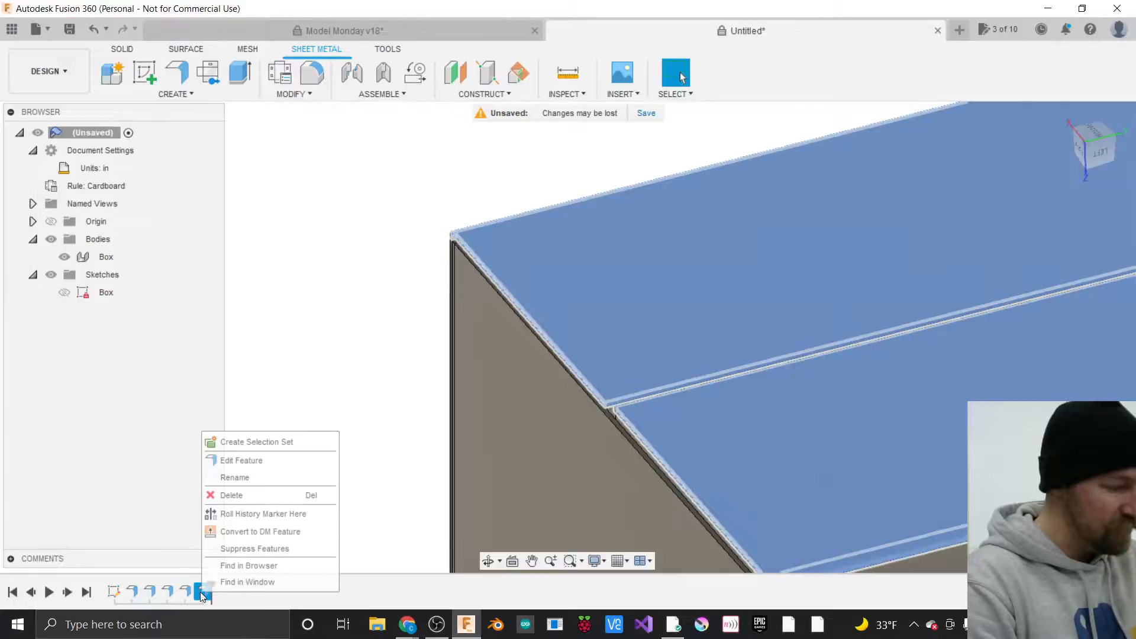
{"action": "left_click", "coordinate": [228, 495]}
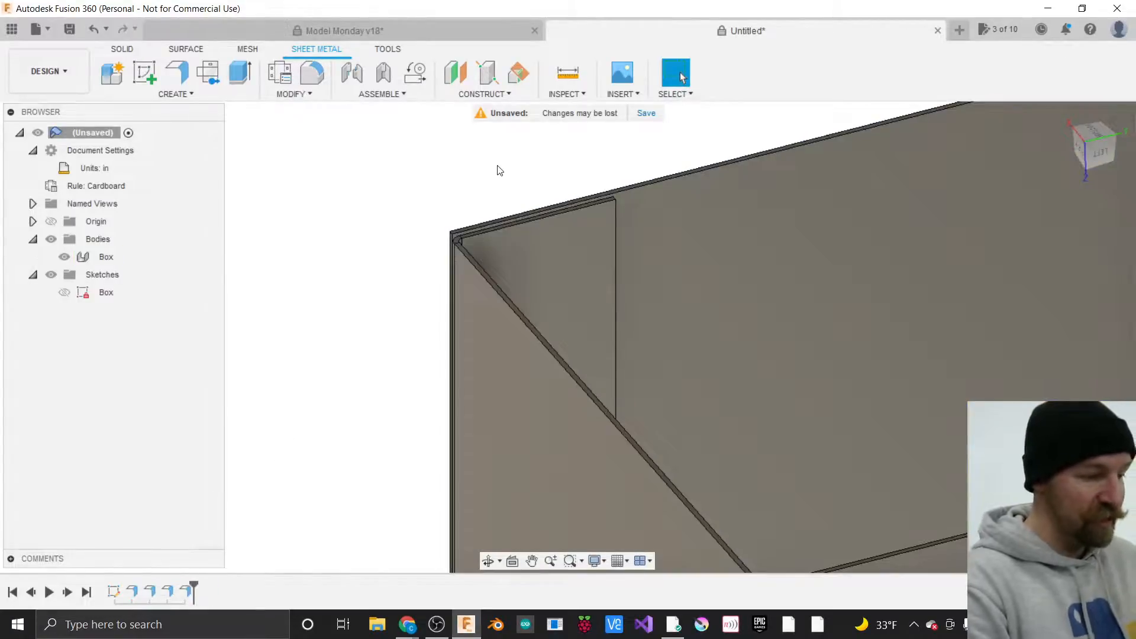
Start an Extrude using the bottom edge face of the long wall behind the inner corner tab as its only profile.
{"action": "scroll", "coordinate": [499, 170], "scroll_direction": "up", "scroll_amount": 3}
{"action": "scroll", "coordinate": [400, 210], "scroll_direction": "down", "scroll_amount": 4}
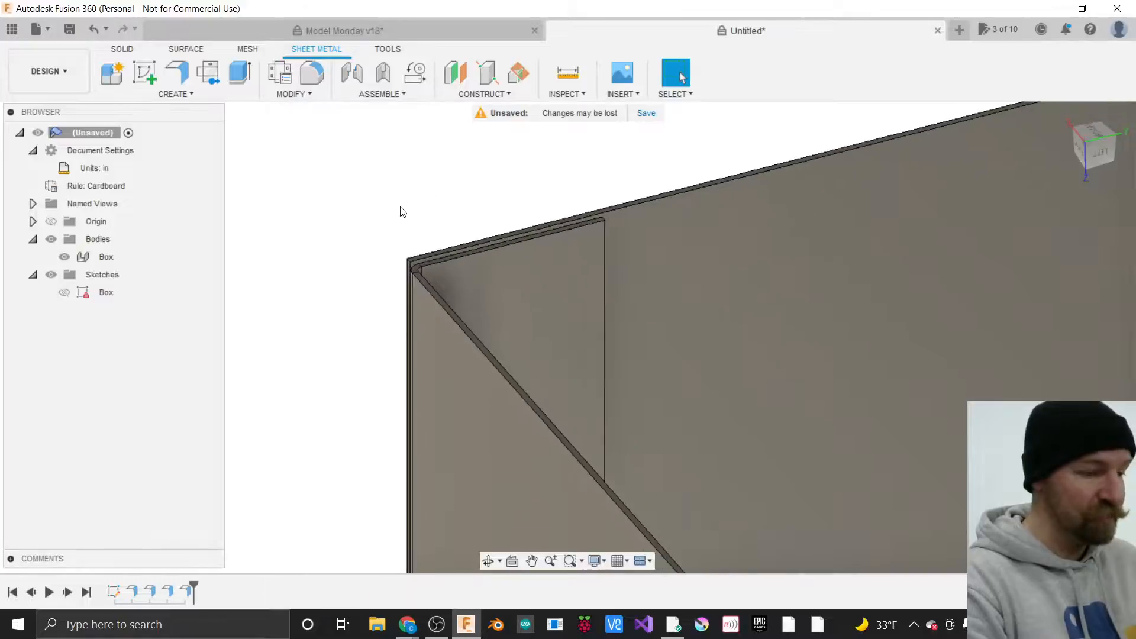
{"action": "scroll", "coordinate": [402, 396], "scroll_direction": "down", "scroll_amount": 2}
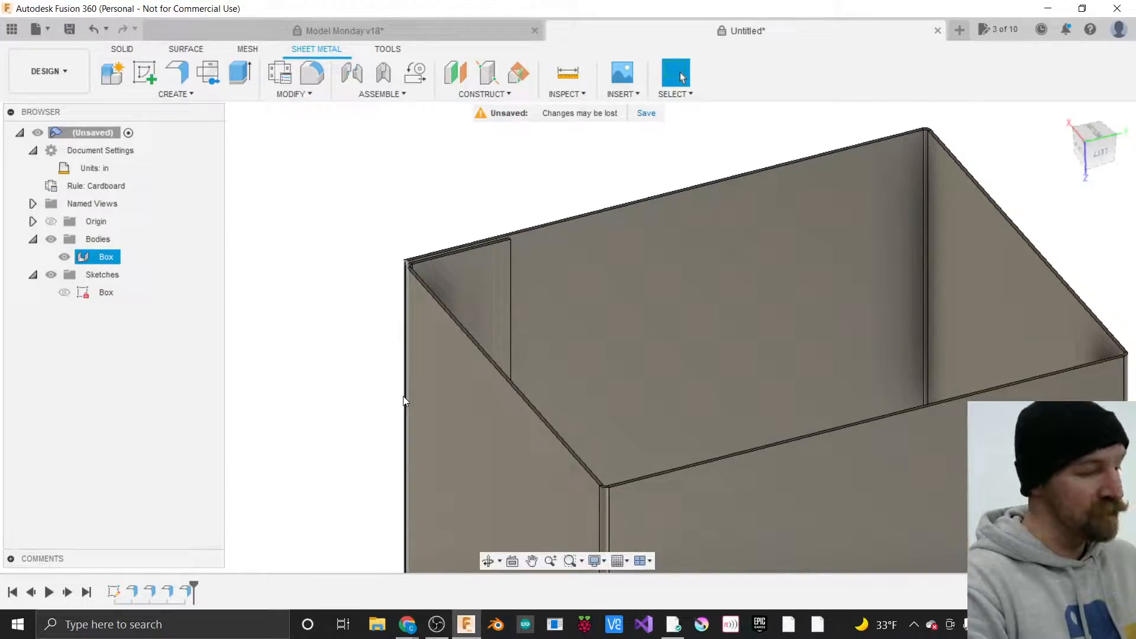
{"action": "scroll", "coordinate": [413, 252], "scroll_direction": "up", "scroll_amount": 5}
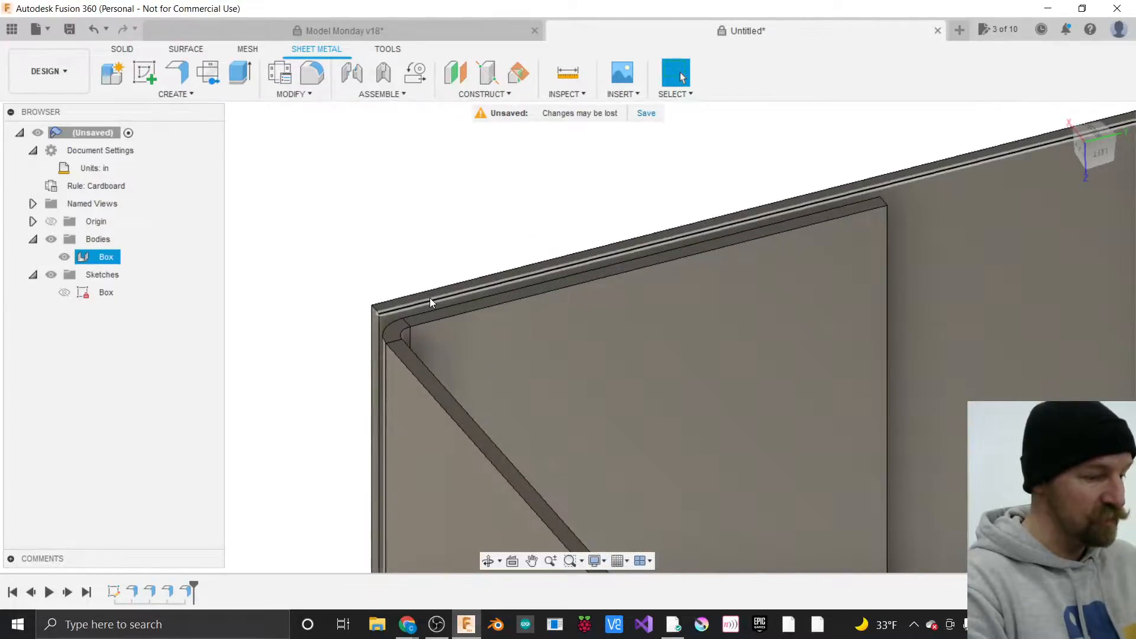
{"action": "left_click", "coordinate": [425, 296]}
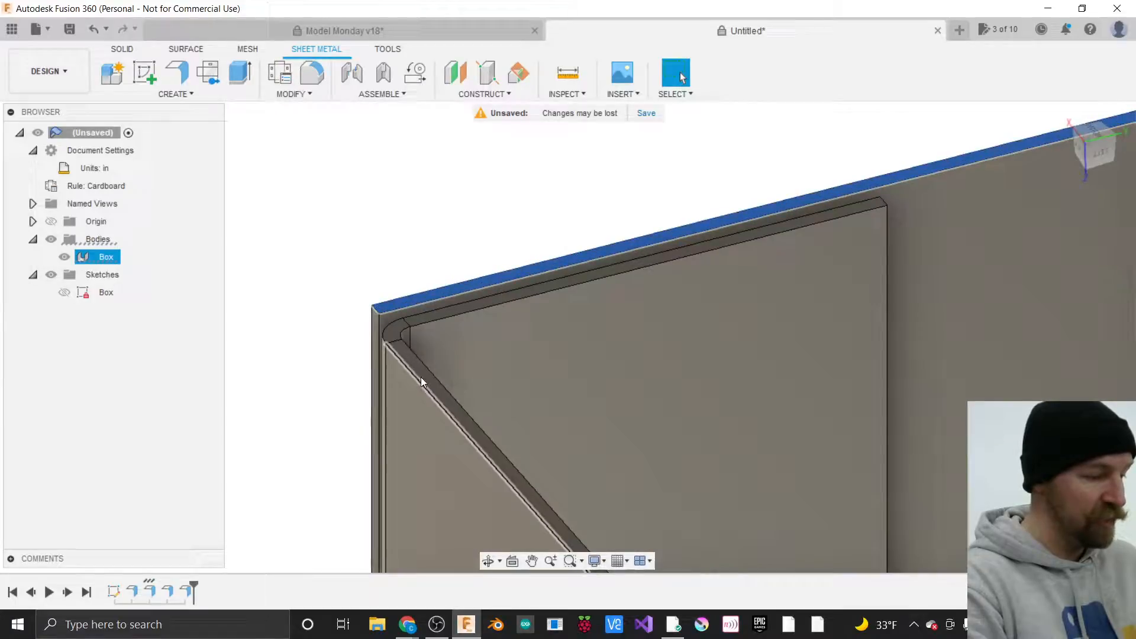
{"action": "left_click", "coordinate": [421, 375]}
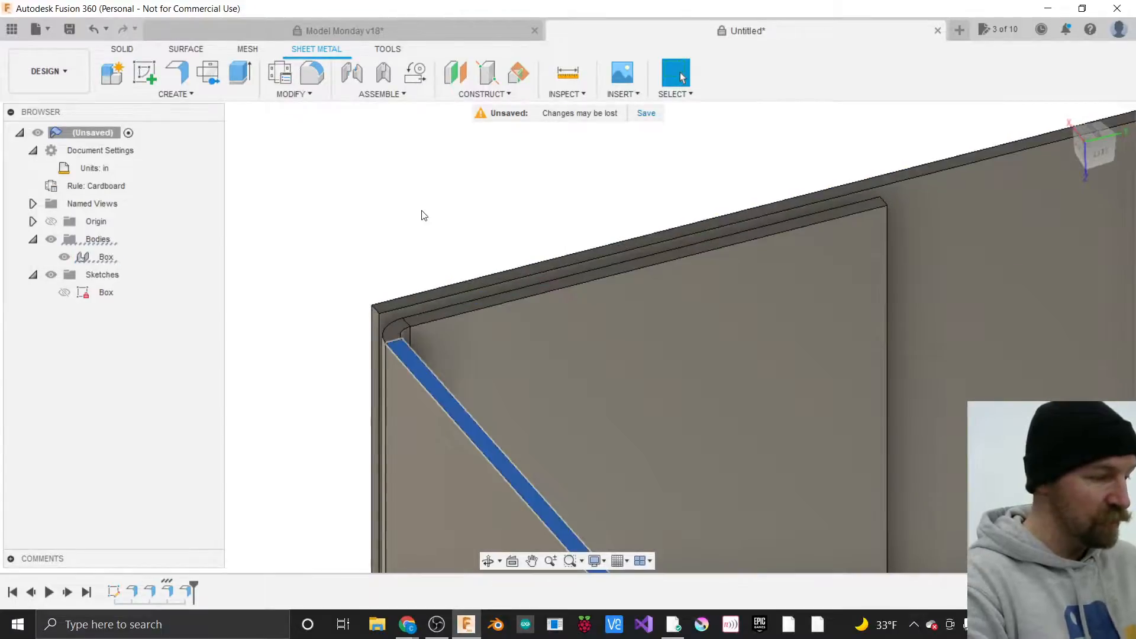
{"action": "left_click", "coordinate": [184, 93]}
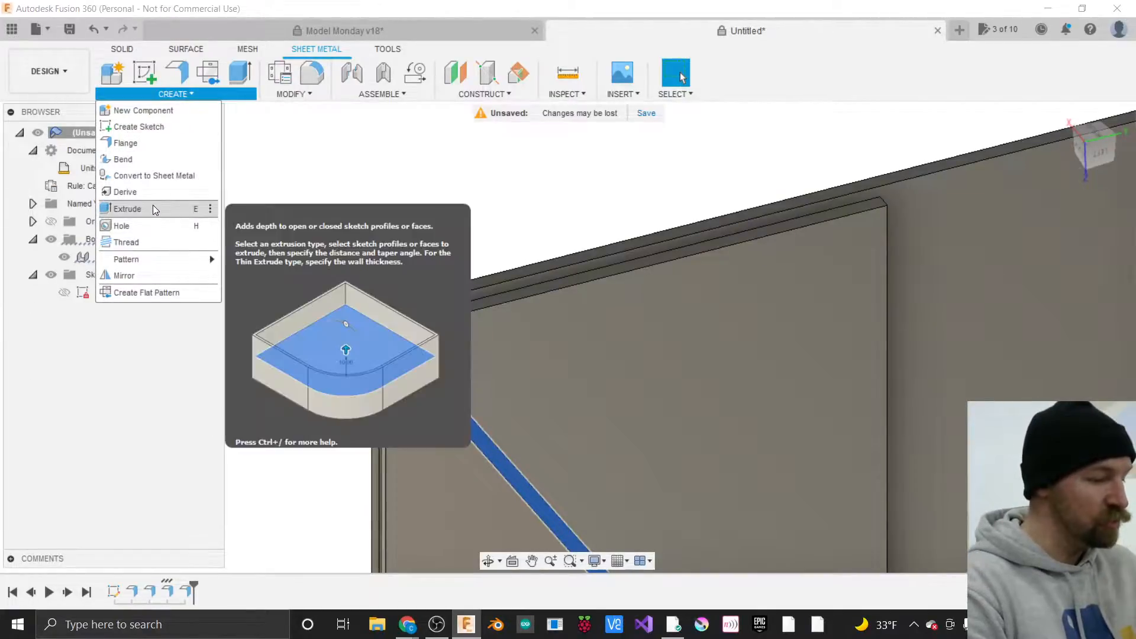
{"action": "left_click", "coordinate": [127, 208]}
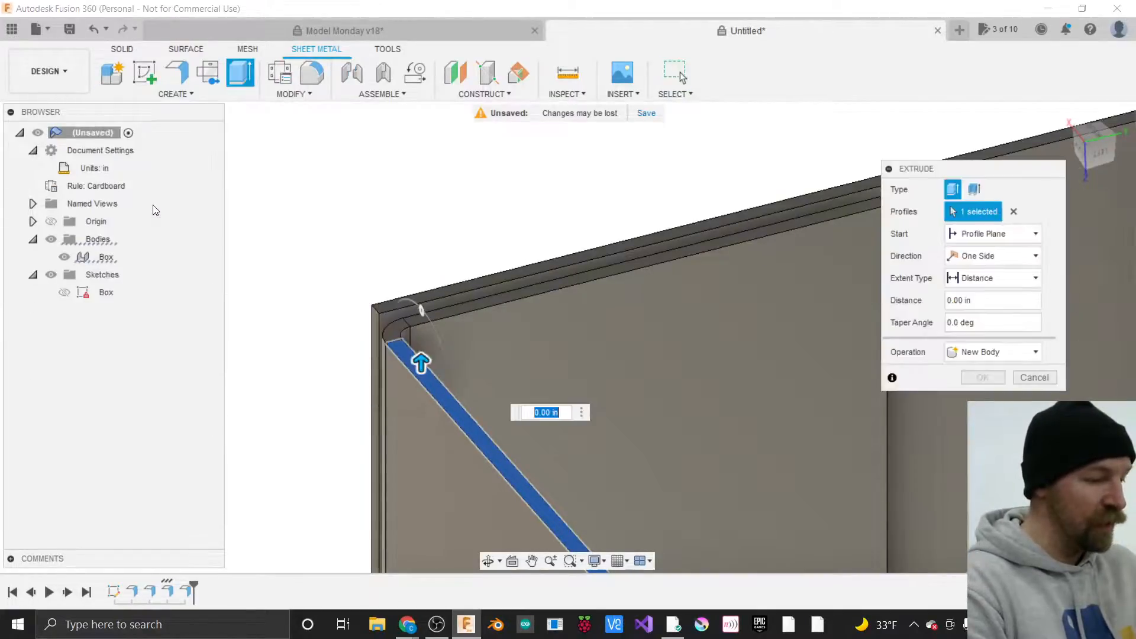
{"action": "left_click", "coordinate": [1014, 211]}
{"action": "left_click", "coordinate": [566, 258]}
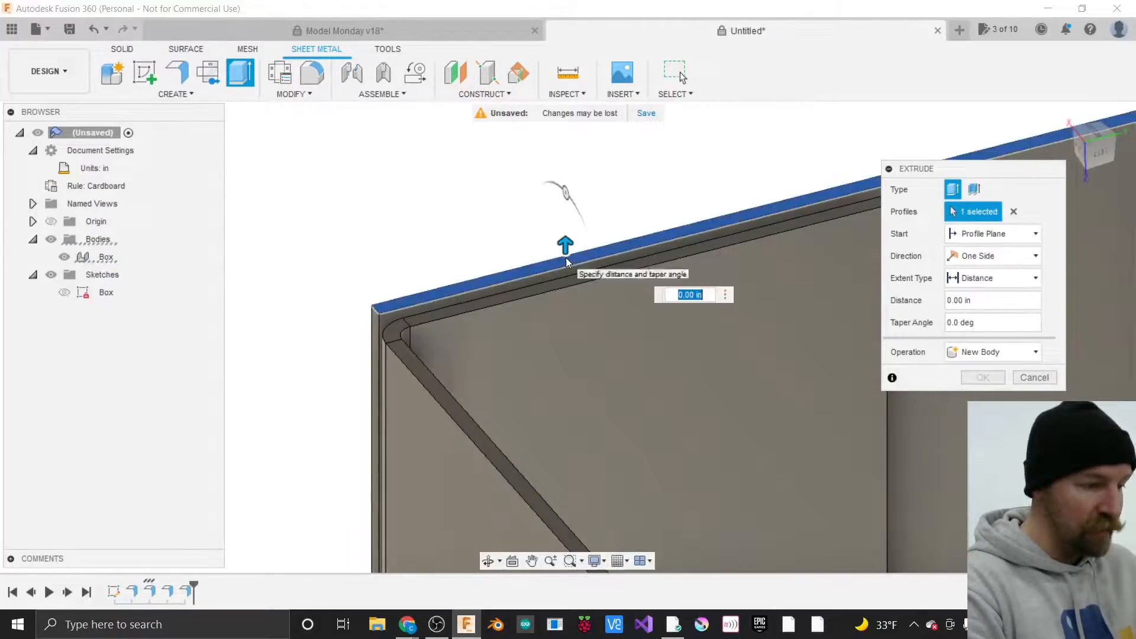
Add the bottom edge face of the opposite long wall as a second extrude profile.
{"action": "scroll", "coordinate": [357, 243], "scroll_direction": "down", "scroll_amount": 3}
{"action": "scroll", "coordinate": [357, 243], "scroll_direction": "down", "scroll_amount": 3}
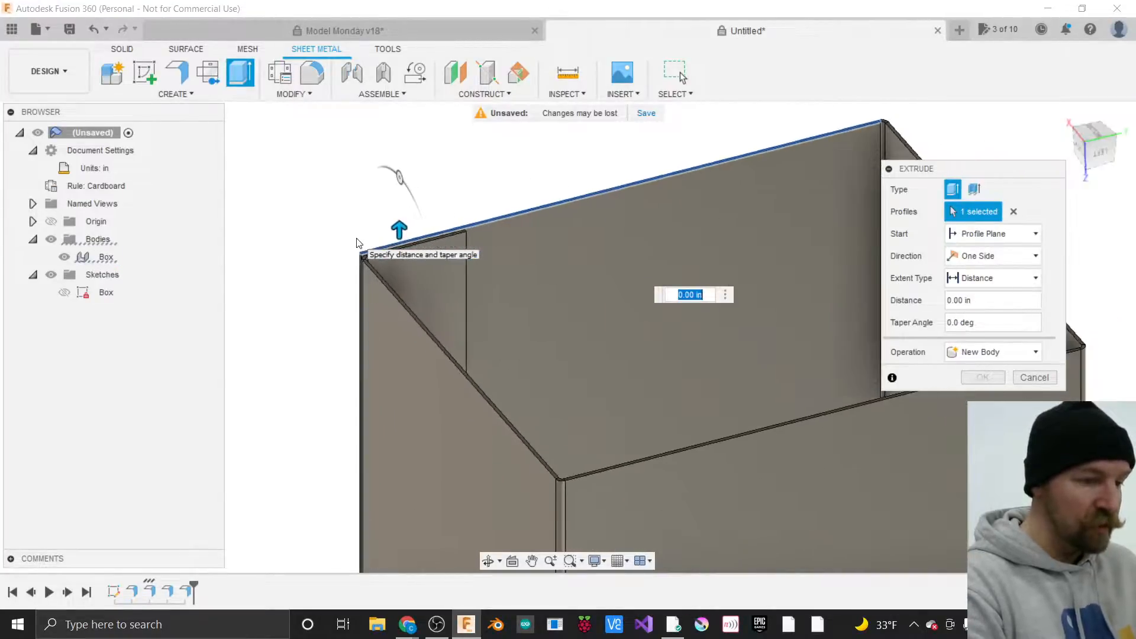
{"action": "scroll", "coordinate": [527, 178], "scroll_direction": "up", "scroll_amount": 5}
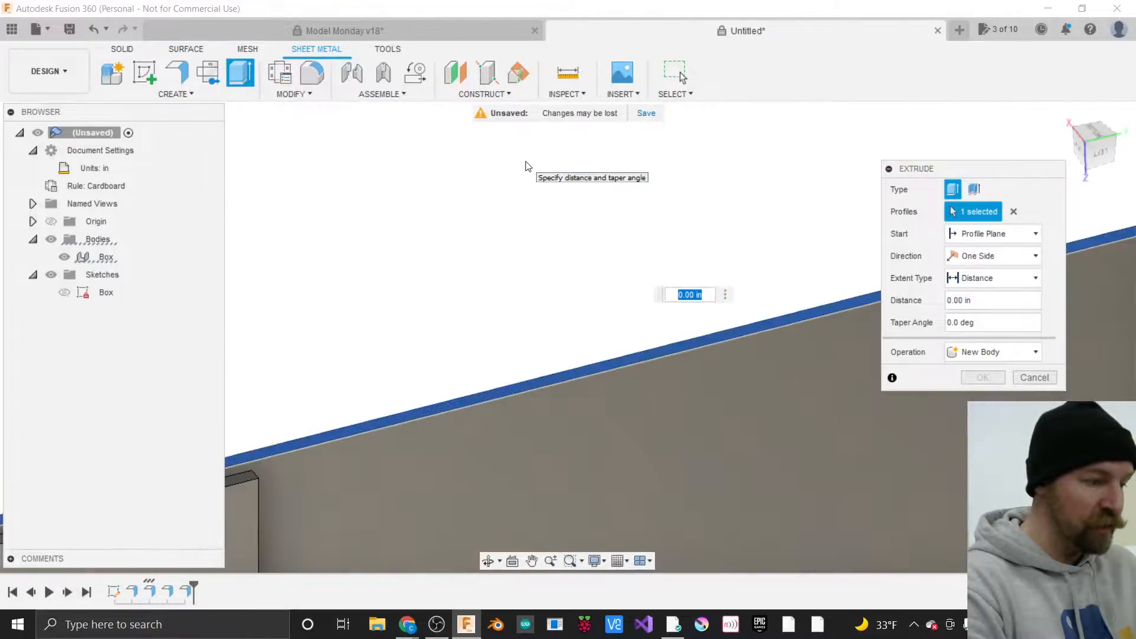
{"action": "scroll", "coordinate": [642, 204], "scroll_direction": "down", "scroll_amount": 2}
{"action": "scroll", "coordinate": [642, 205], "scroll_direction": "down", "scroll_amount": 3}
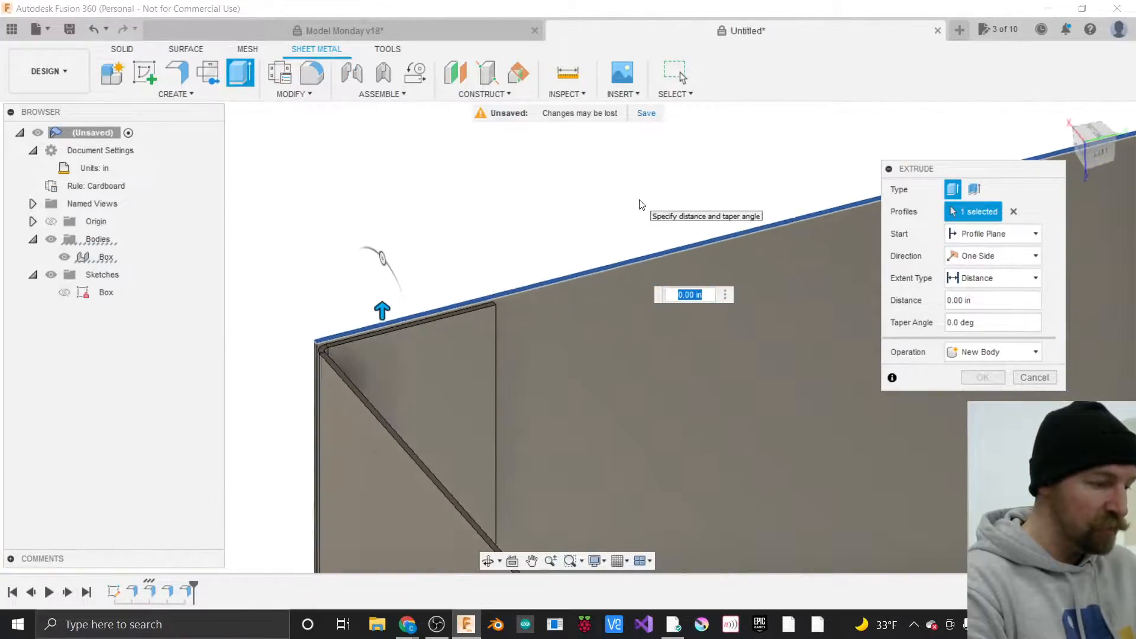
{"action": "scroll", "coordinate": [300, 323], "scroll_direction": "up", "scroll_amount": 1}
{"action": "scroll", "coordinate": [300, 323], "scroll_direction": "up", "scroll_amount": 4}
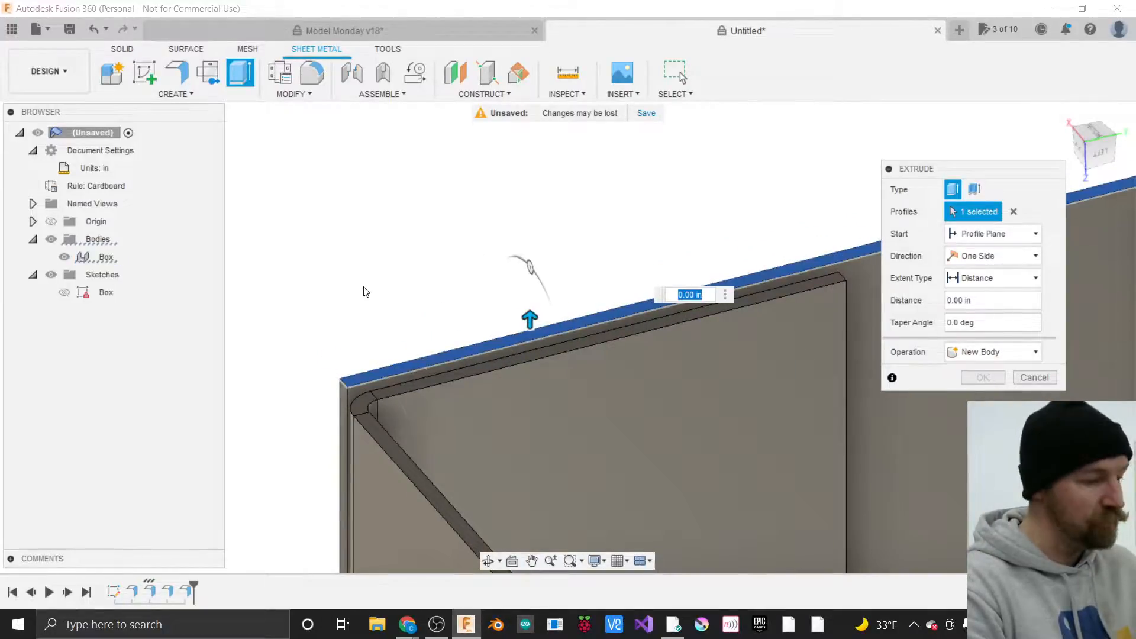
{"action": "scroll", "coordinate": [366, 300], "scroll_direction": "down", "scroll_amount": 5}
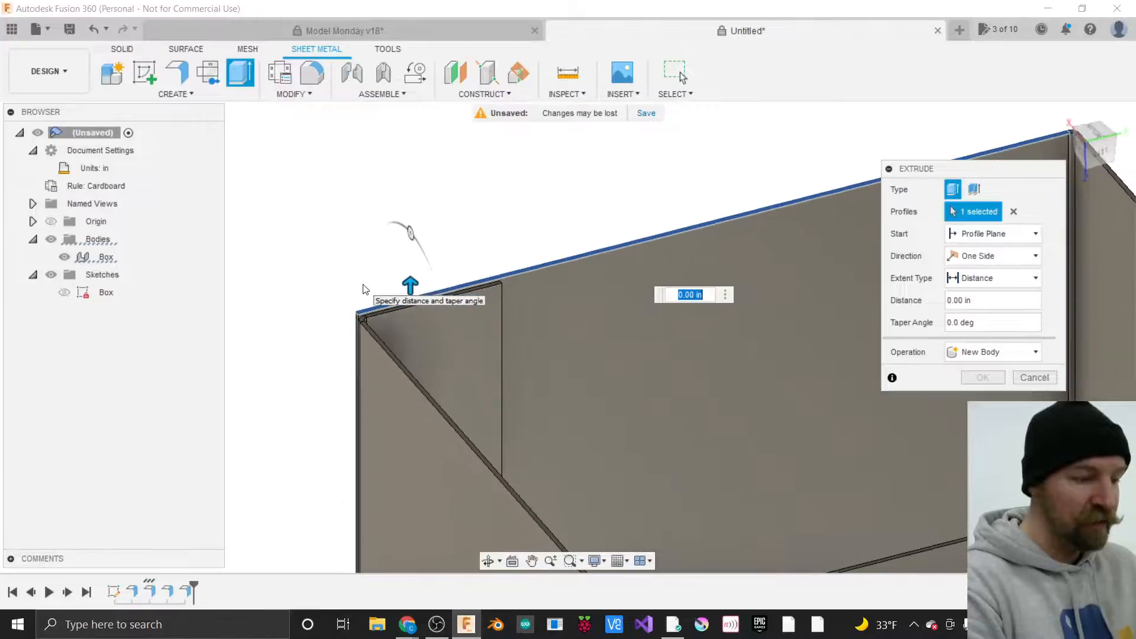
{"action": "scroll", "coordinate": [363, 289], "scroll_direction": "down", "scroll_amount": 3}
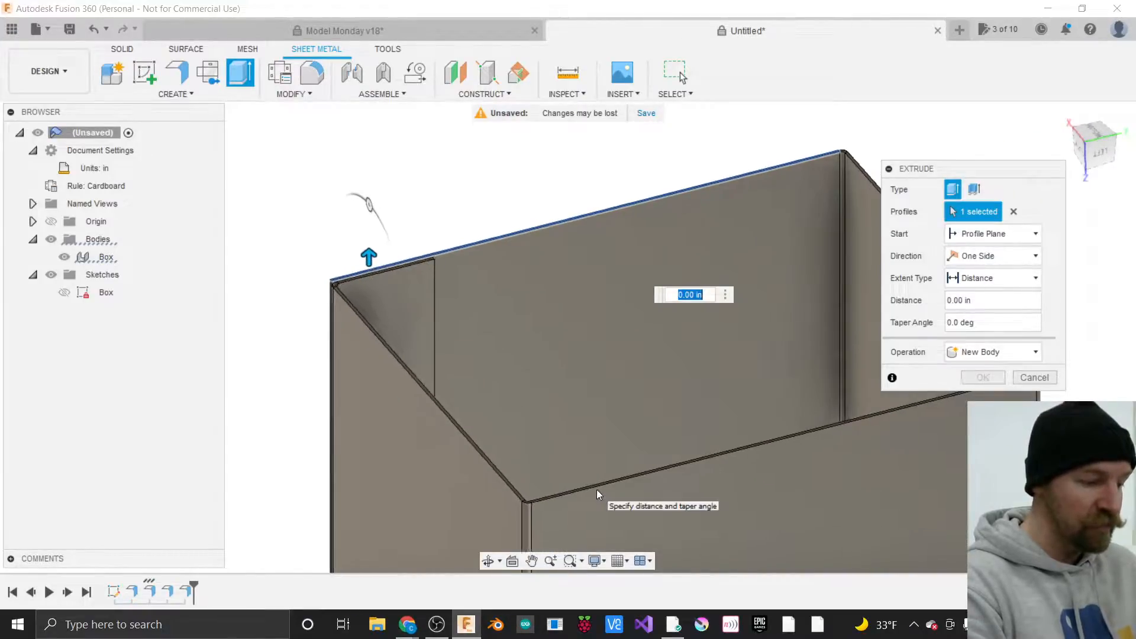
{"action": "scroll", "coordinate": [597, 489], "scroll_direction": "up", "scroll_amount": 5}
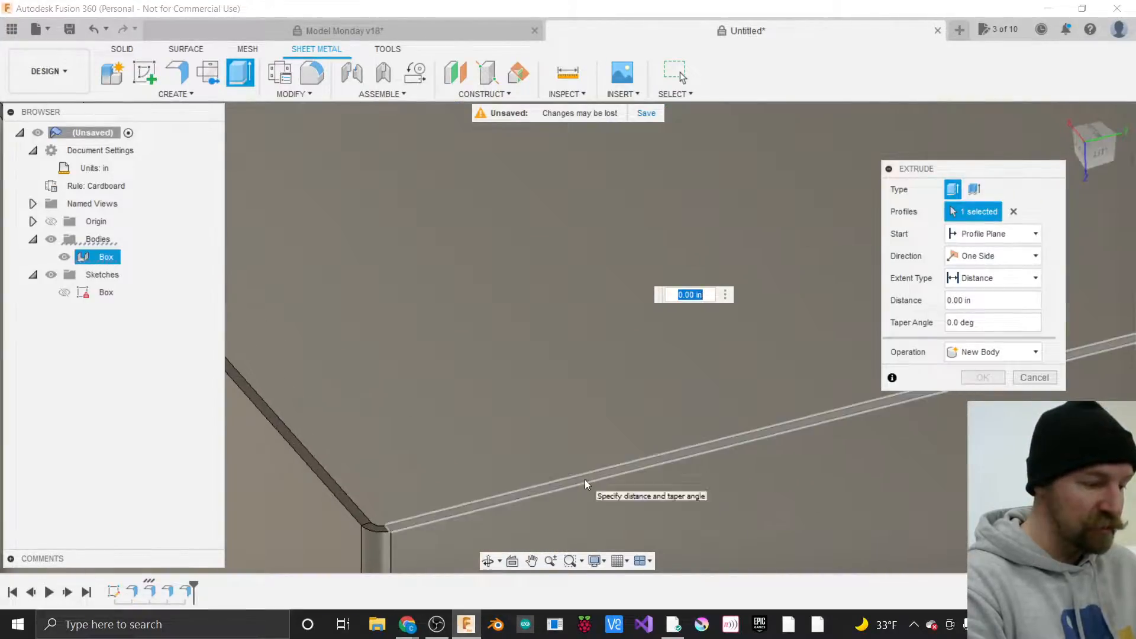
{"action": "left_click", "coordinate": [585, 480]}
{"action": "scroll", "coordinate": [488, 527], "scroll_direction": "down", "scroll_amount": 1}
{"action": "scroll", "coordinate": [488, 527], "scroll_direction": "down", "scroll_amount": 4}
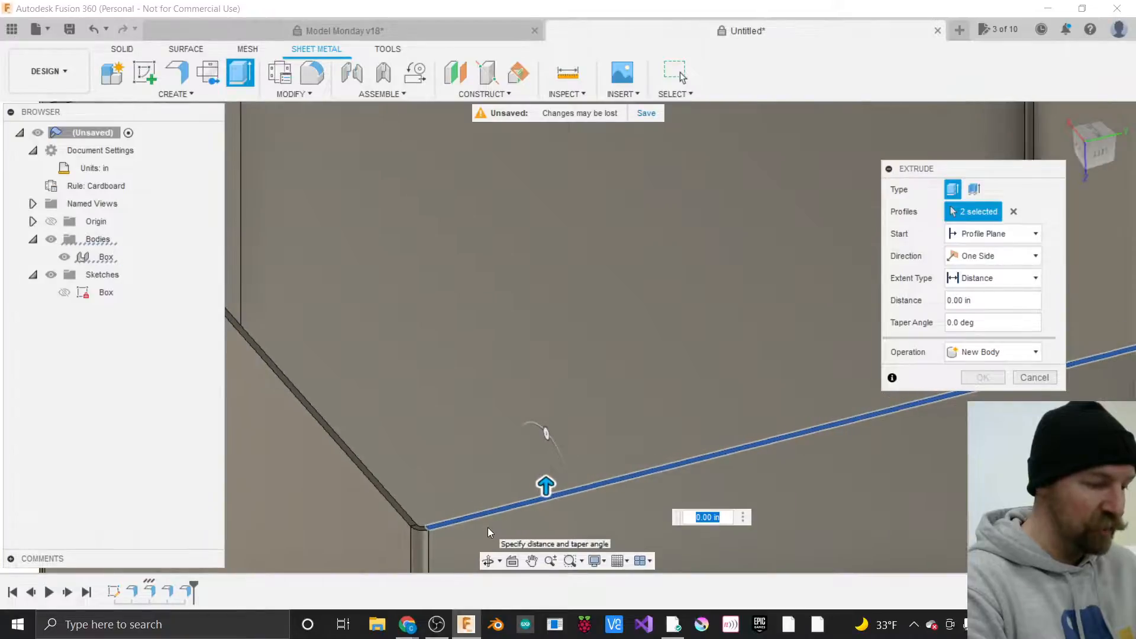
{"action": "scroll", "coordinate": [733, 460], "scroll_direction": "down", "scroll_amount": 1}
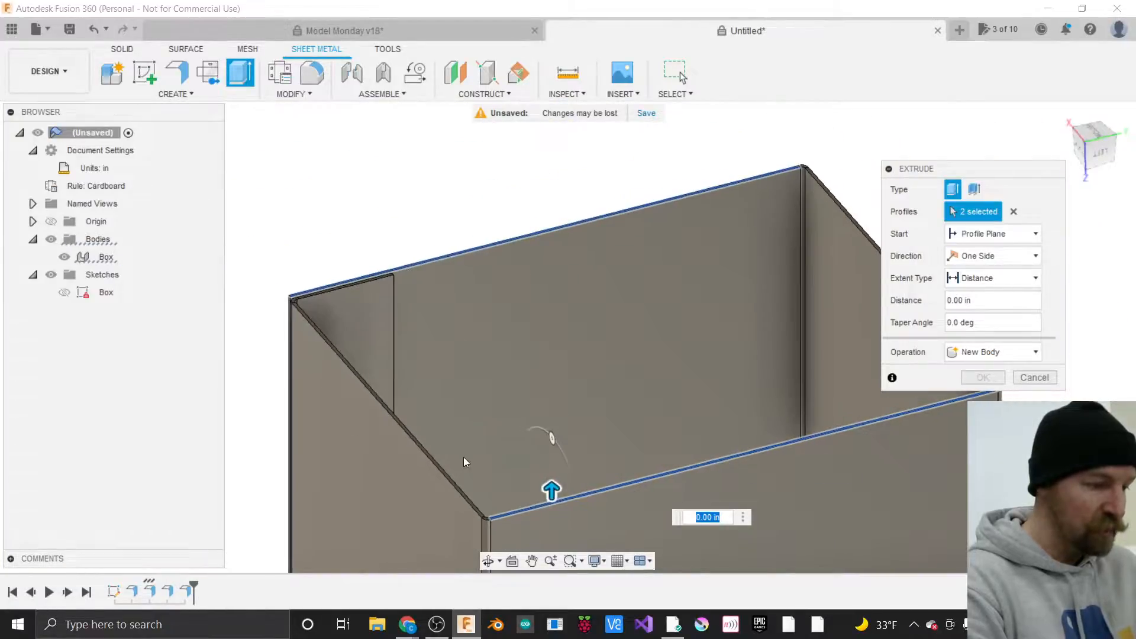
{"action": "scroll", "coordinate": [407, 452], "scroll_direction": "up", "scroll_amount": 1}
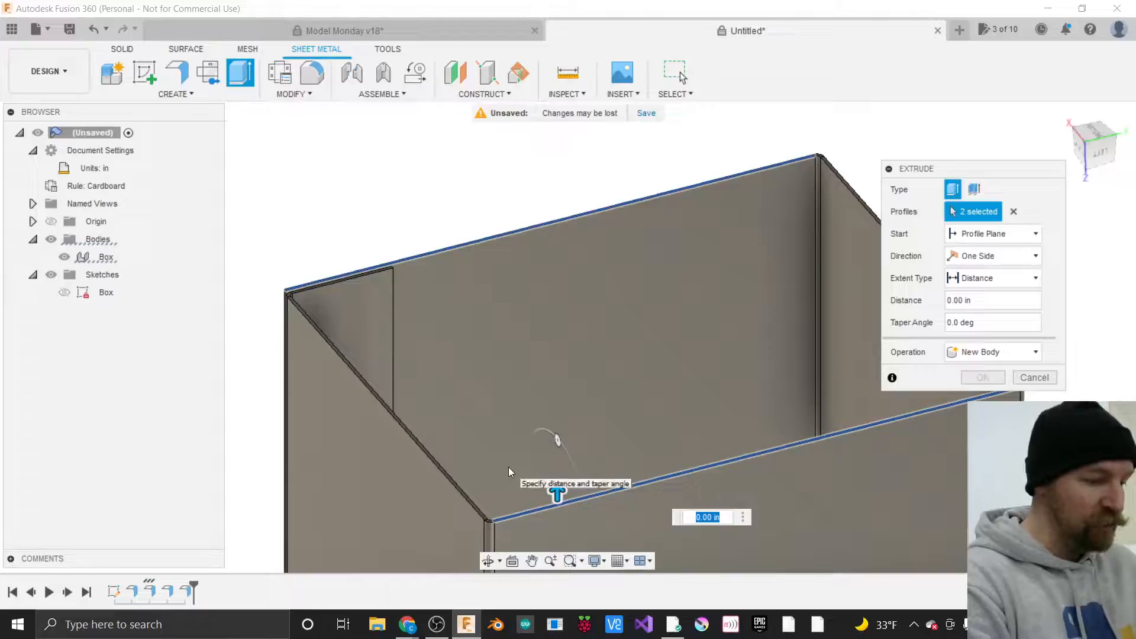
Extrude the two long walls' bottom edge faces by 0.01 in, joined to the box body.
{"action": "type", "text": "1"}
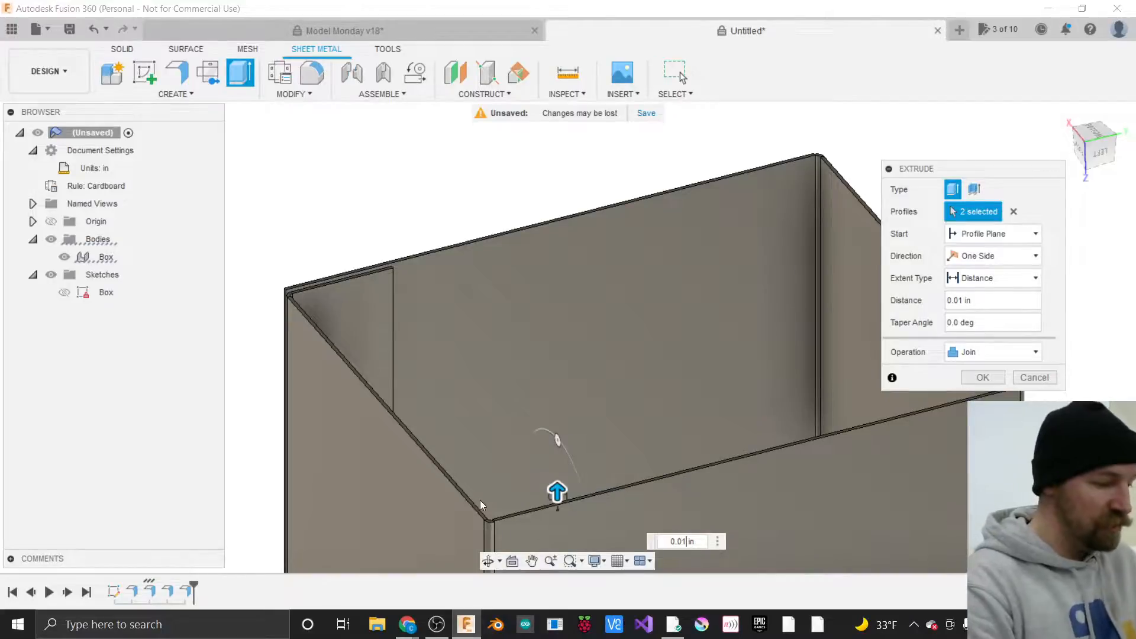
{"action": "scroll", "coordinate": [484, 534], "scroll_direction": "up", "scroll_amount": 2}
{"action": "scroll", "coordinate": [484, 534], "scroll_direction": "up", "scroll_amount": 5}
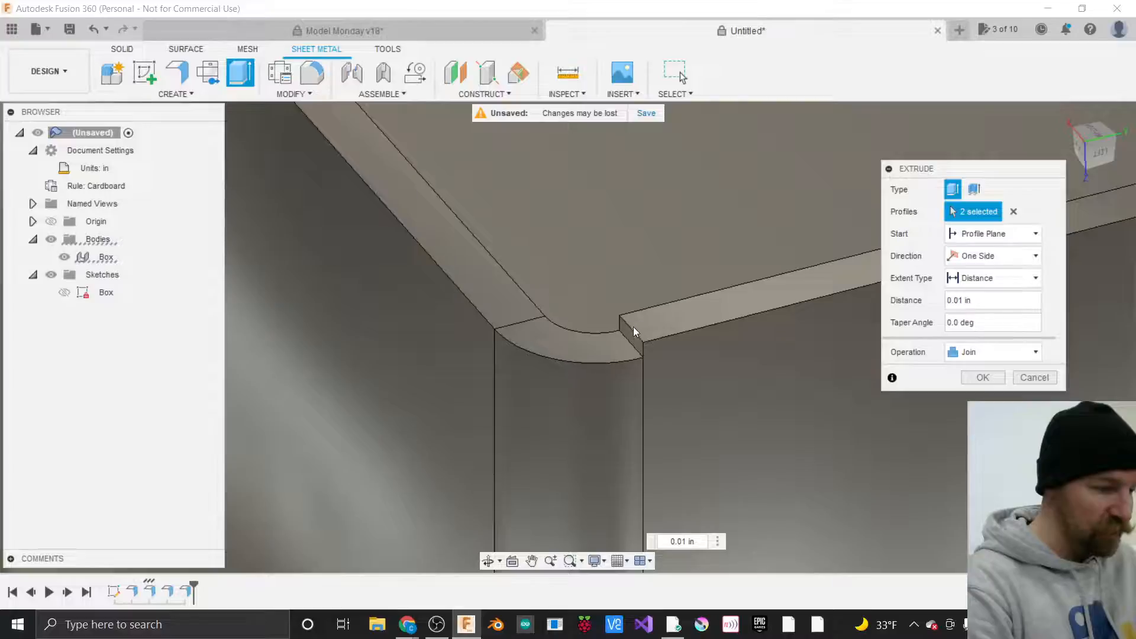
{"action": "scroll", "coordinate": [609, 423], "scroll_direction": "down", "scroll_amount": 3}
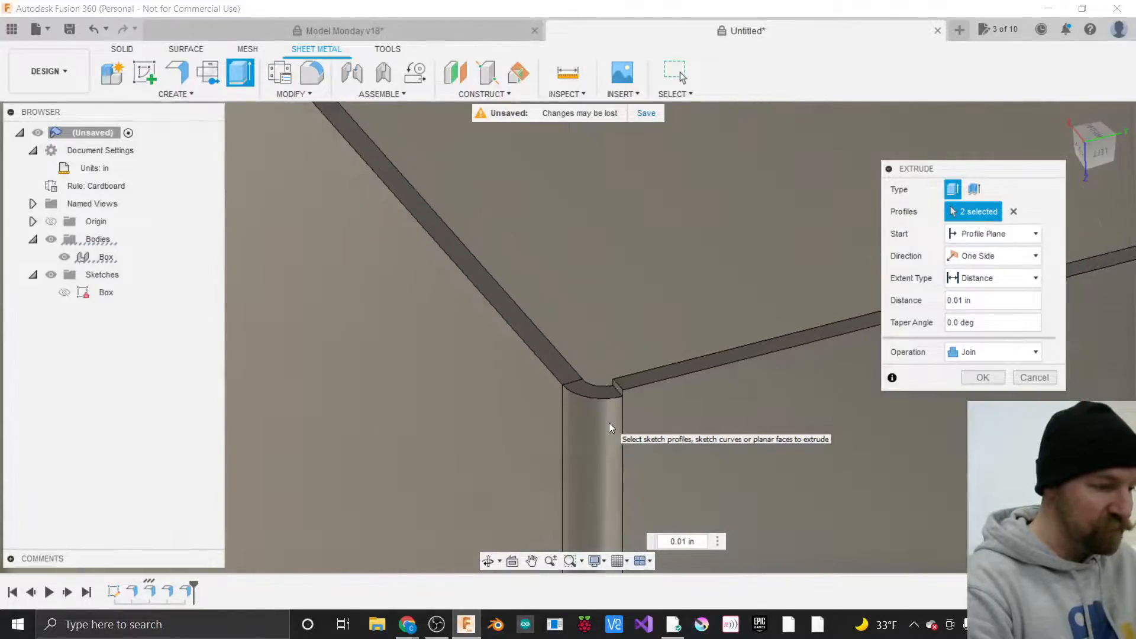
{"action": "scroll", "coordinate": [609, 422], "scroll_direction": "down", "scroll_amount": 5}
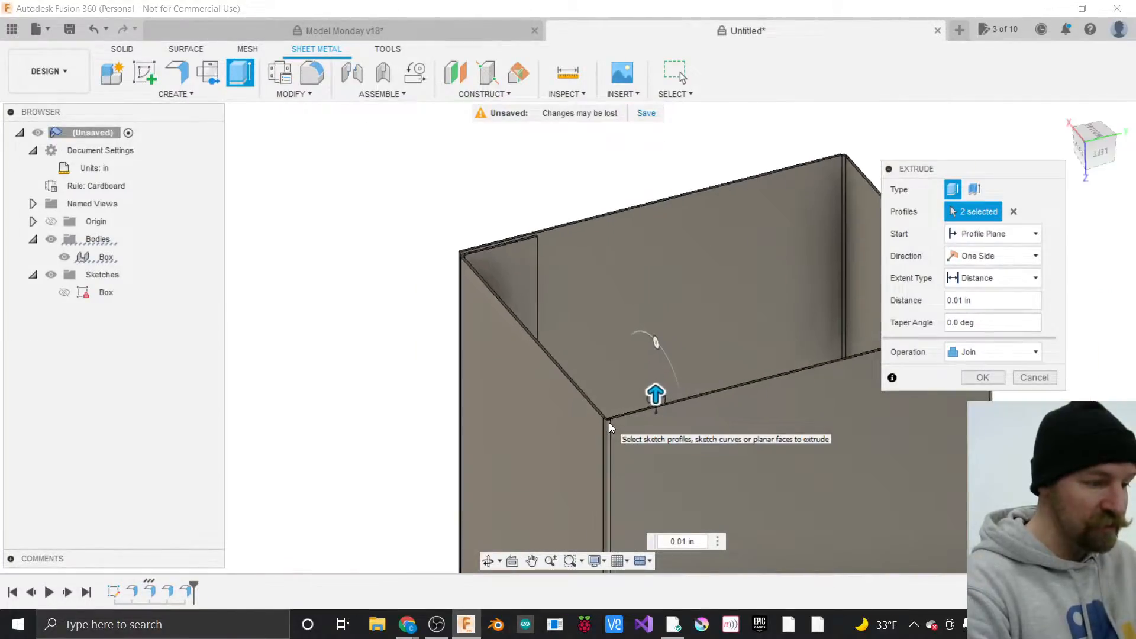
{"action": "scroll", "coordinate": [734, 264], "scroll_direction": "up", "scroll_amount": 2}
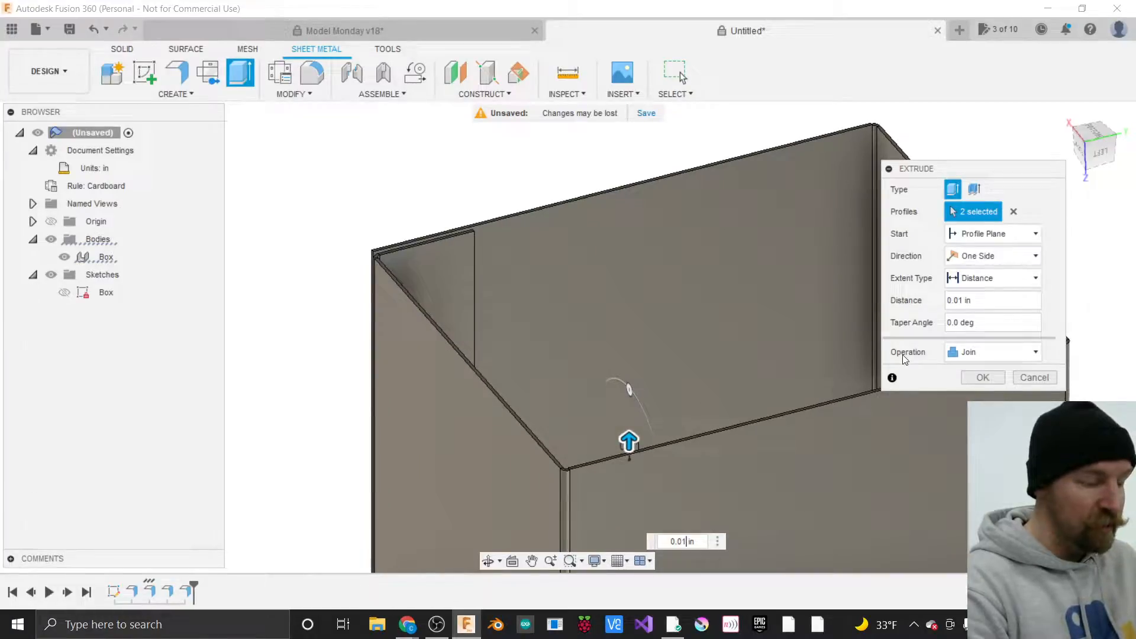
{"action": "left_click", "coordinate": [982, 378]}
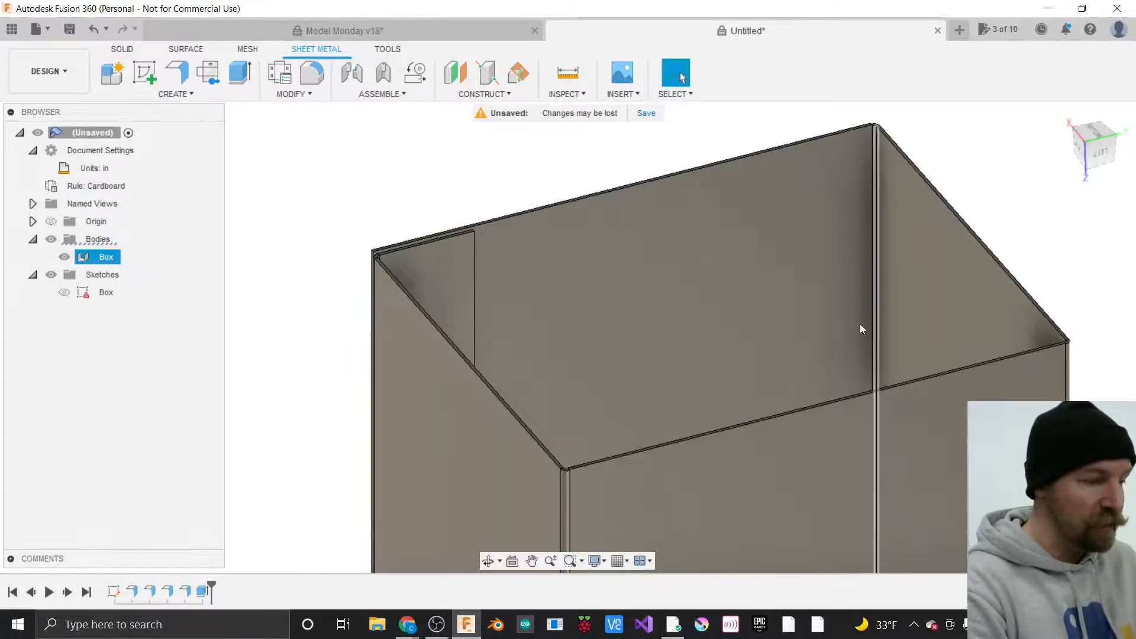
Start a Flange on the full bottom edges of both extruded long walls.
{"action": "left_click", "coordinate": [502, 197]}
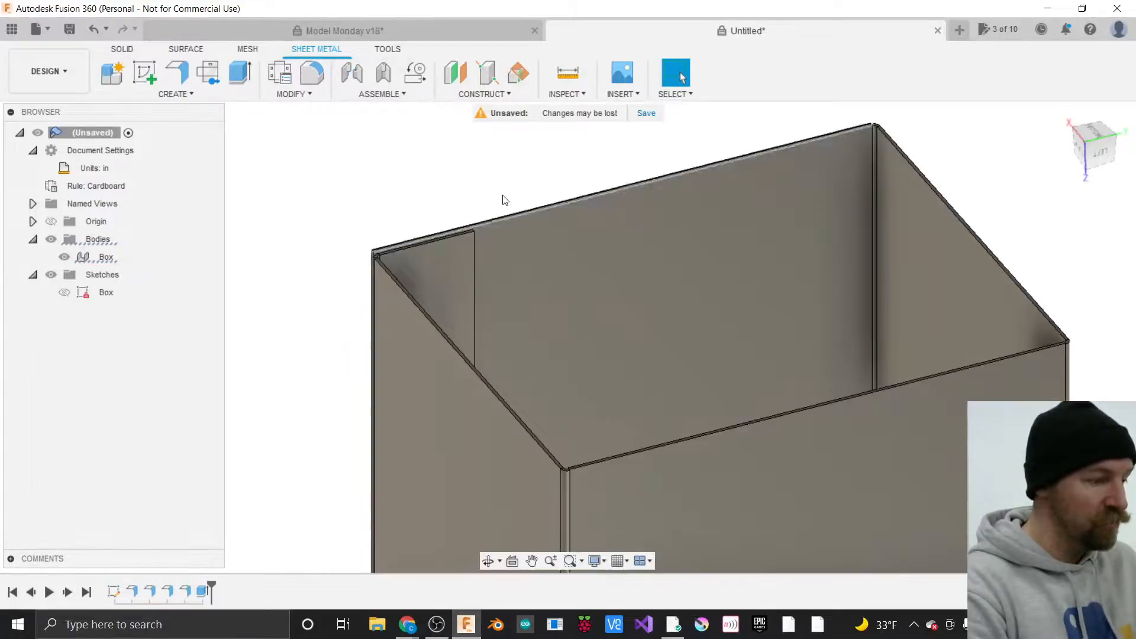
{"action": "left_click", "coordinate": [177, 73]}
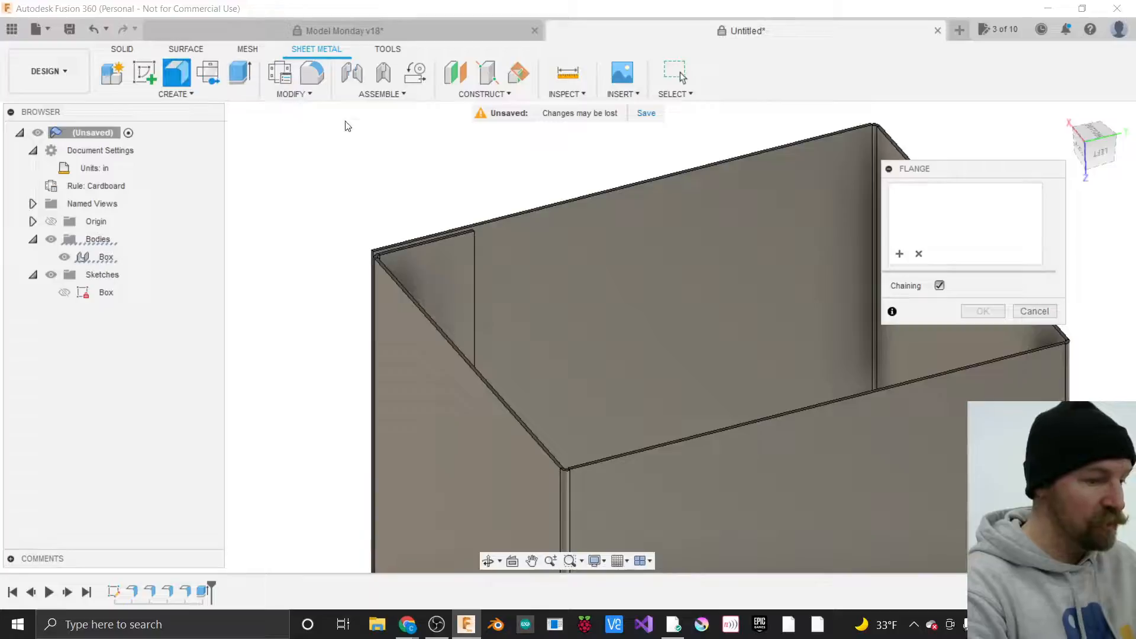
{"action": "left_click", "coordinate": [495, 219]}
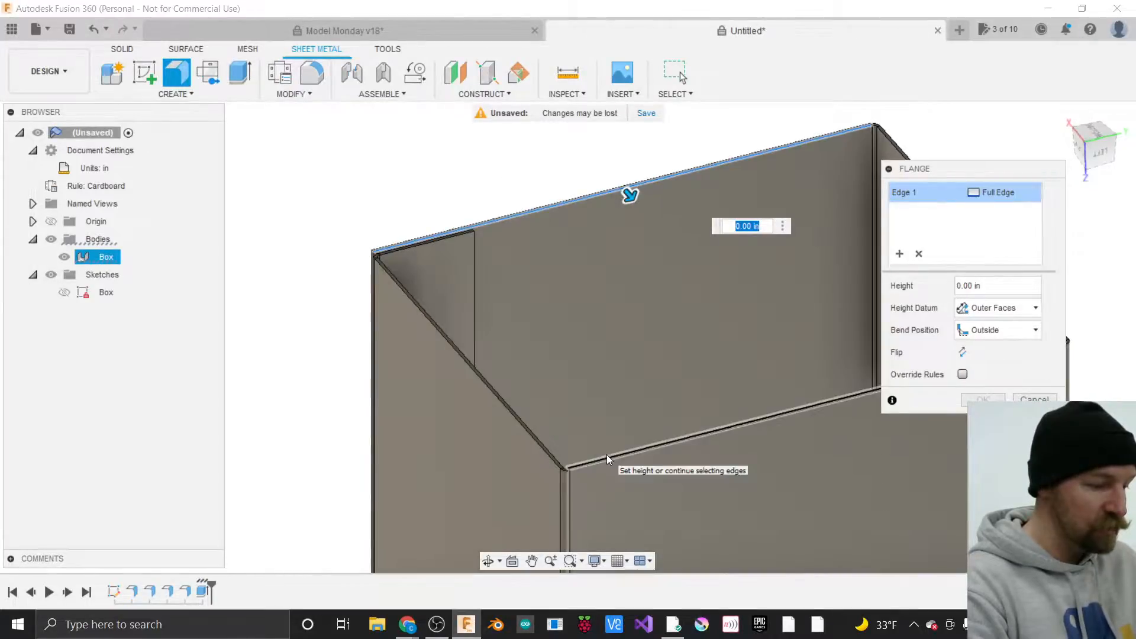
{"action": "left_click", "coordinate": [606, 454]}
{"action": "scroll", "coordinate": [401, 233], "scroll_direction": "up", "scroll_amount": 6}
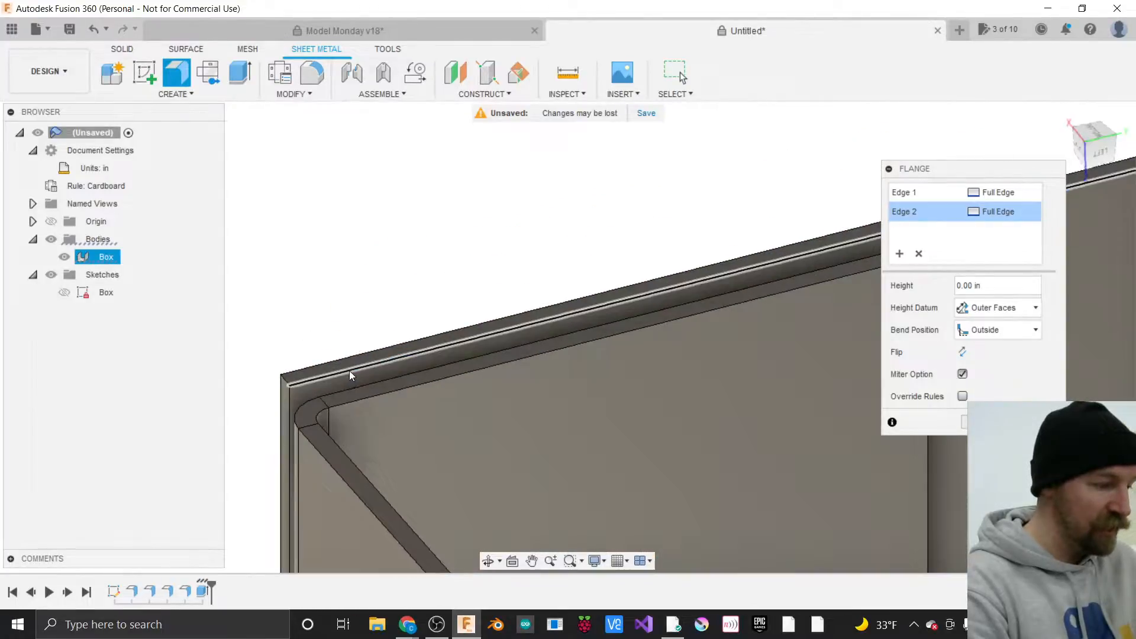
{"action": "scroll", "coordinate": [353, 279], "scroll_direction": "down", "scroll_amount": 3}
{"action": "scroll", "coordinate": [351, 279], "scroll_direction": "down", "scroll_amount": 2}
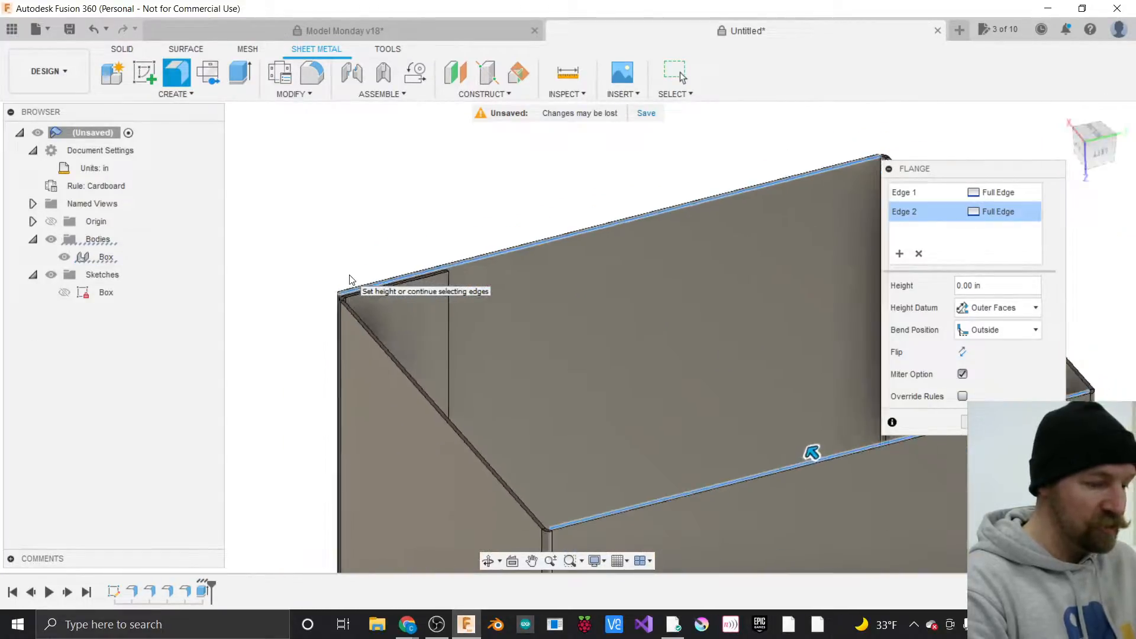
Set the flange height to Width / 2 and create the two long bottom flaps.
{"action": "left_click_drag", "start_coordinate": [807, 451], "coordinate": [734, 355]}
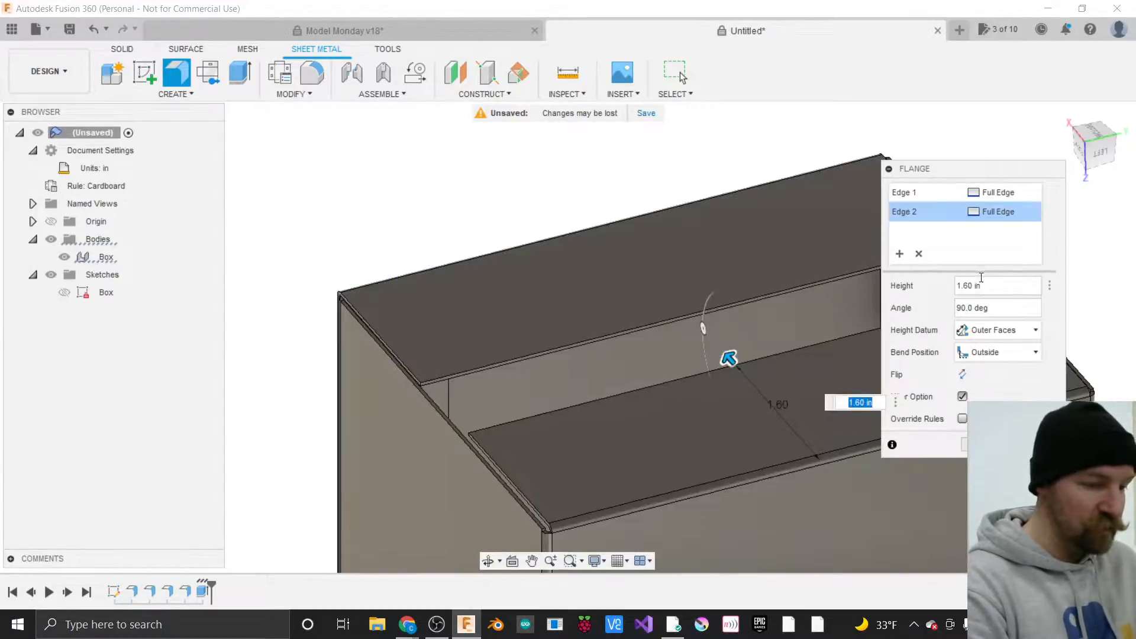
{"action": "type", "text": "Wi"}
{"action": "key", "text": "Tab"}
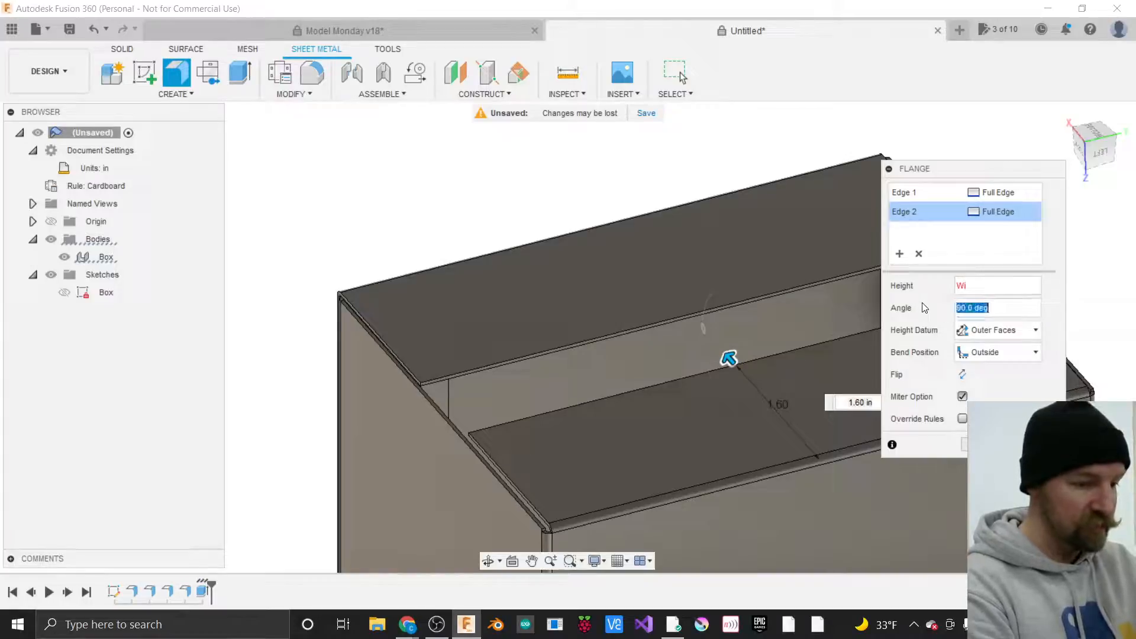
{"action": "left_click", "coordinate": [989, 286]}
{"action": "key", "text": "BackSpace"}
{"action": "key", "text": "Return"}
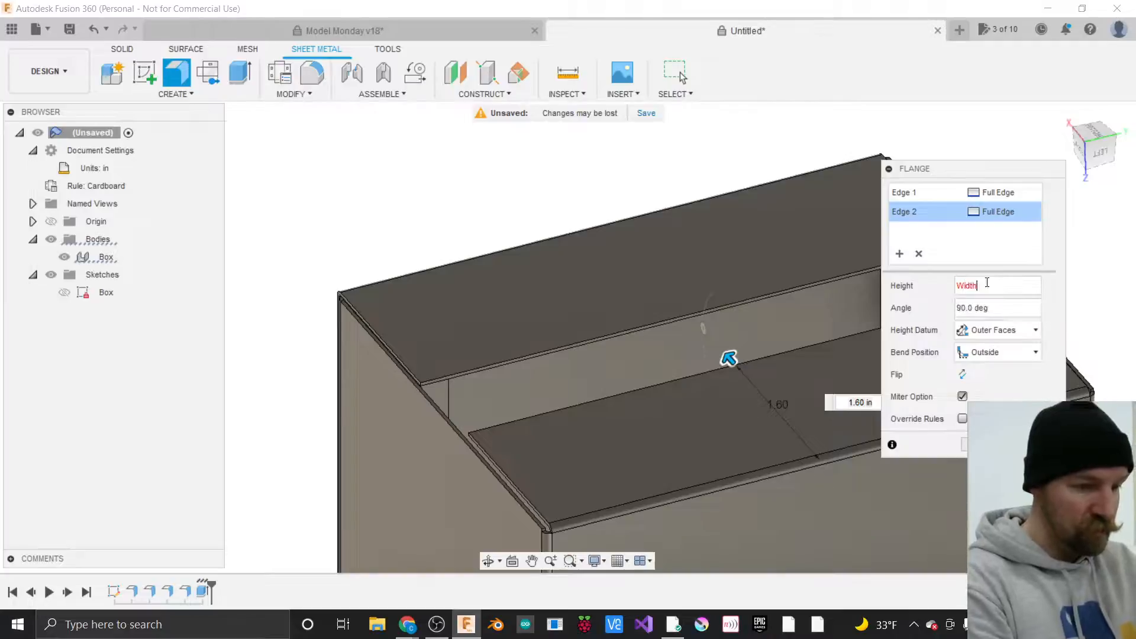
{"action": "type", "text": "/ 2"}
{"action": "key", "text": "Return"}
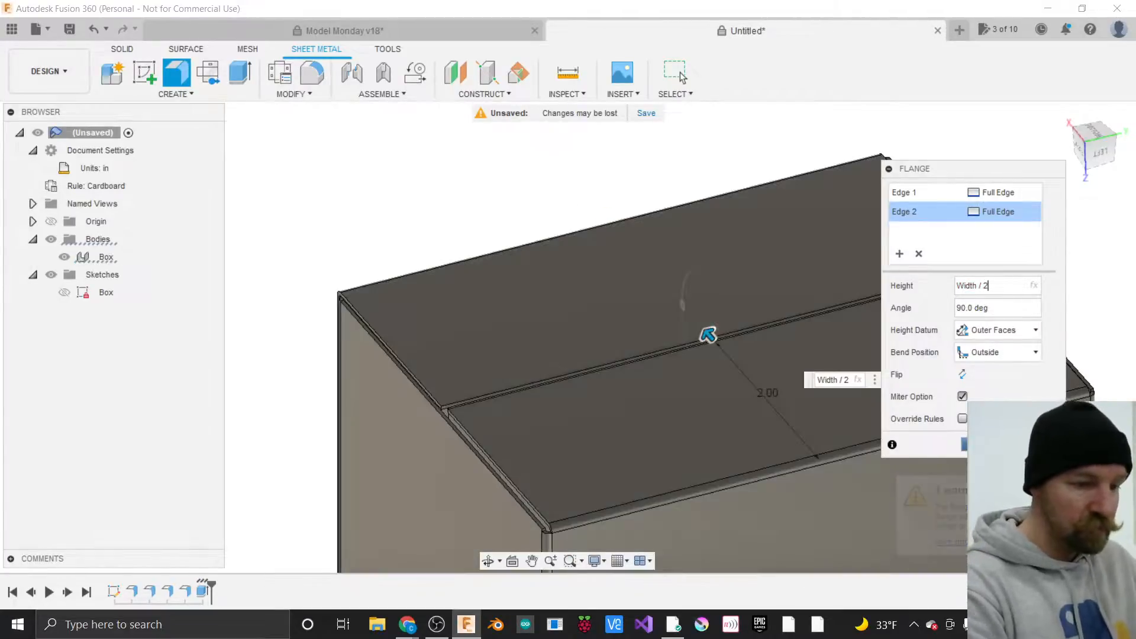
Examine the gaps around the two new bottom flaps, including from directly below the box.
{"action": "scroll", "coordinate": [414, 400], "scroll_direction": "up", "scroll_amount": 8}
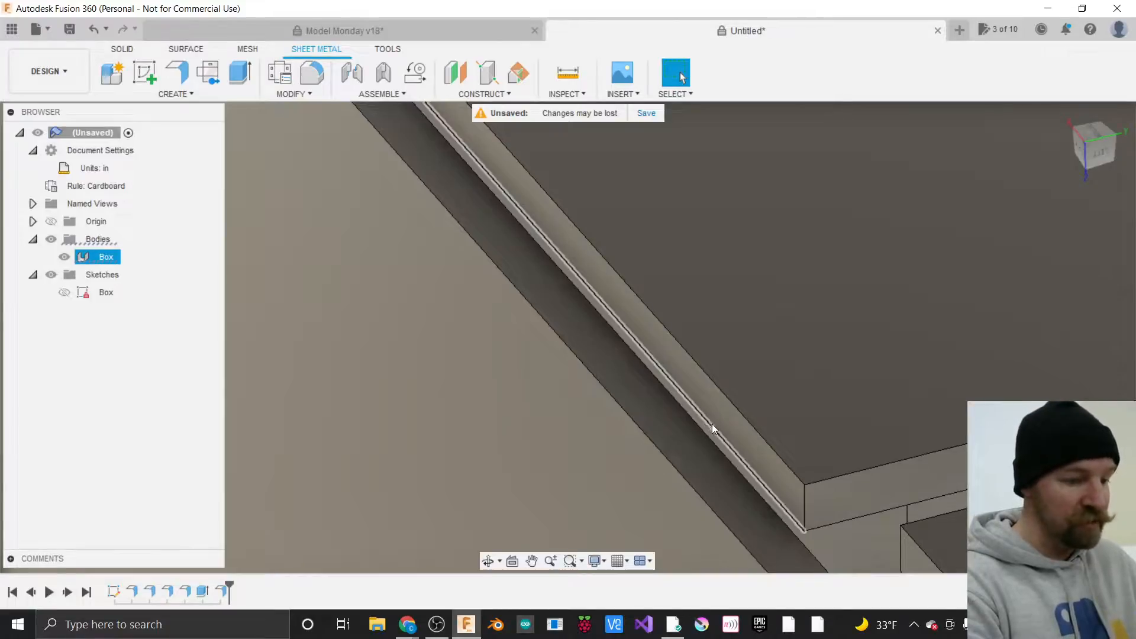
{"action": "scroll", "coordinate": [629, 407], "scroll_direction": "down", "scroll_amount": 5}
{"action": "scroll", "coordinate": [628, 407], "scroll_direction": "down", "scroll_amount": 6}
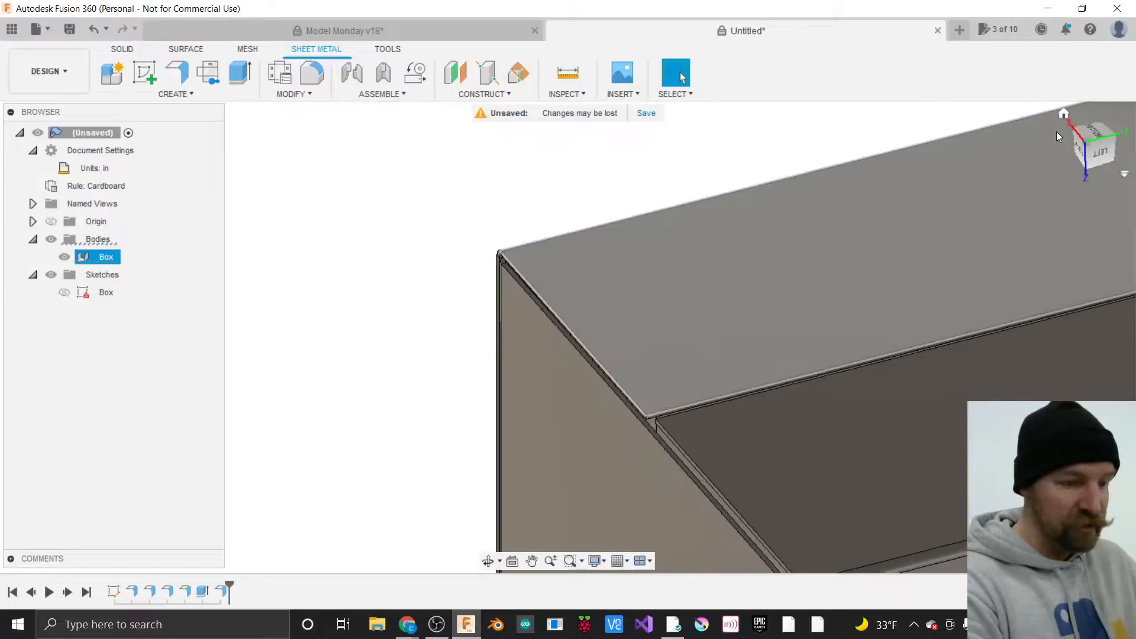
{"action": "left_click_drag", "start_coordinate": [1099, 133], "coordinate": [975, 135]}
{"action": "scroll", "coordinate": [680, 134], "scroll_direction": "down", "scroll_amount": 5}
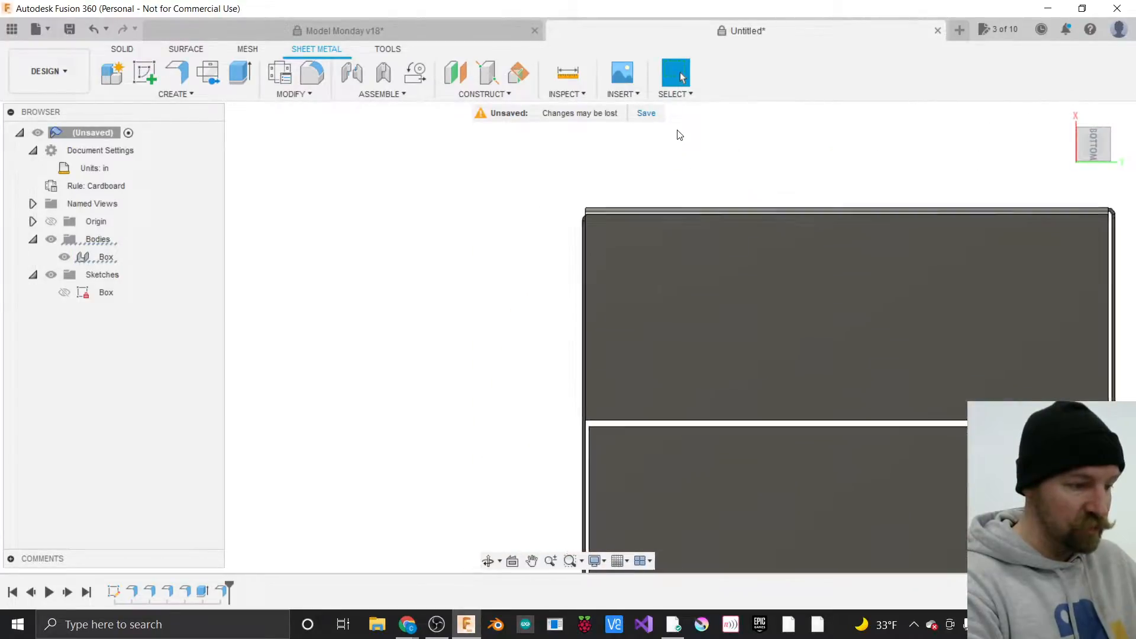
{"action": "left_click", "coordinate": [599, 426]}
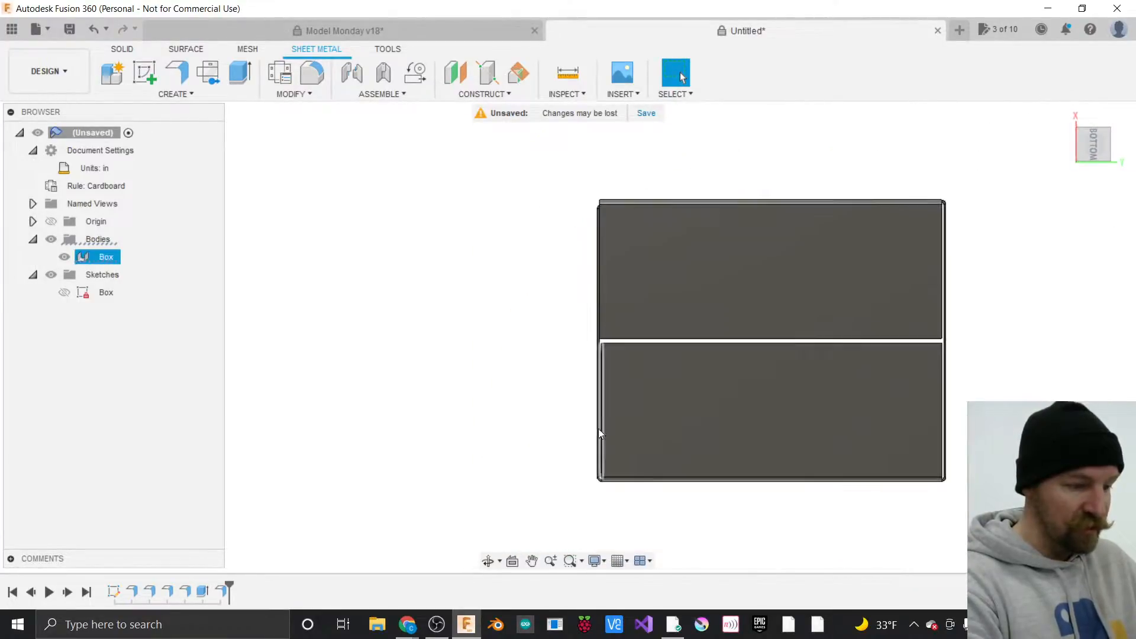
{"action": "scroll", "coordinate": [598, 424], "scroll_direction": "up", "scroll_amount": 5}
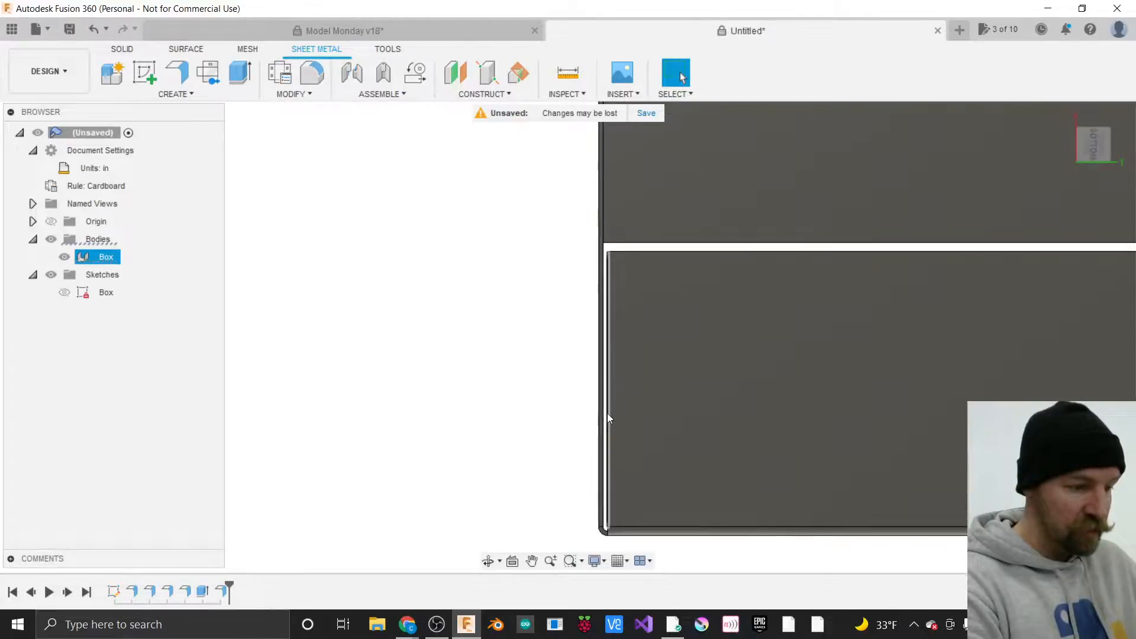
{"action": "scroll", "coordinate": [607, 413], "scroll_direction": "up", "scroll_amount": 4}
{"action": "scroll", "coordinate": [603, 486], "scroll_direction": "down", "scroll_amount": 2}
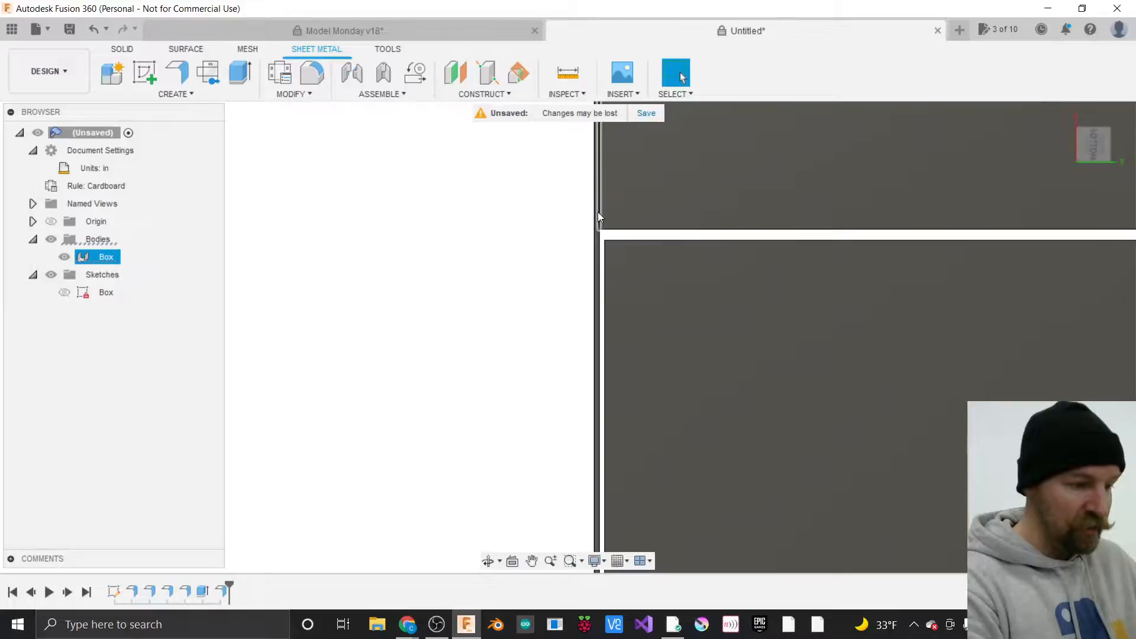
{"action": "scroll", "coordinate": [592, 312], "scroll_direction": "down", "scroll_amount": 3}
Inspect the flap corner bends and the clearance between the flaps and the short wall's bottom edge.
{"action": "left_click_drag", "start_coordinate": [1093, 152], "coordinate": [955, 255]}
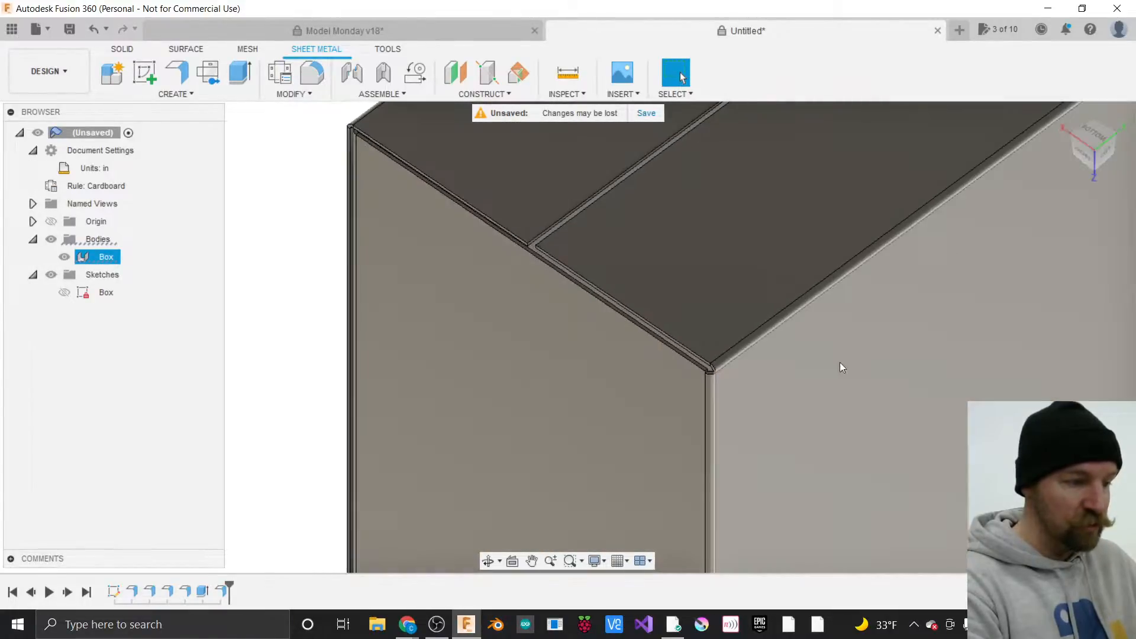
{"action": "scroll", "coordinate": [789, 454], "scroll_direction": "down", "scroll_amount": 3}
{"action": "scroll", "coordinate": [868, 180], "scroll_direction": "up", "scroll_amount": 2}
{"action": "scroll", "coordinate": [865, 179], "scroll_direction": "up", "scroll_amount": 2}
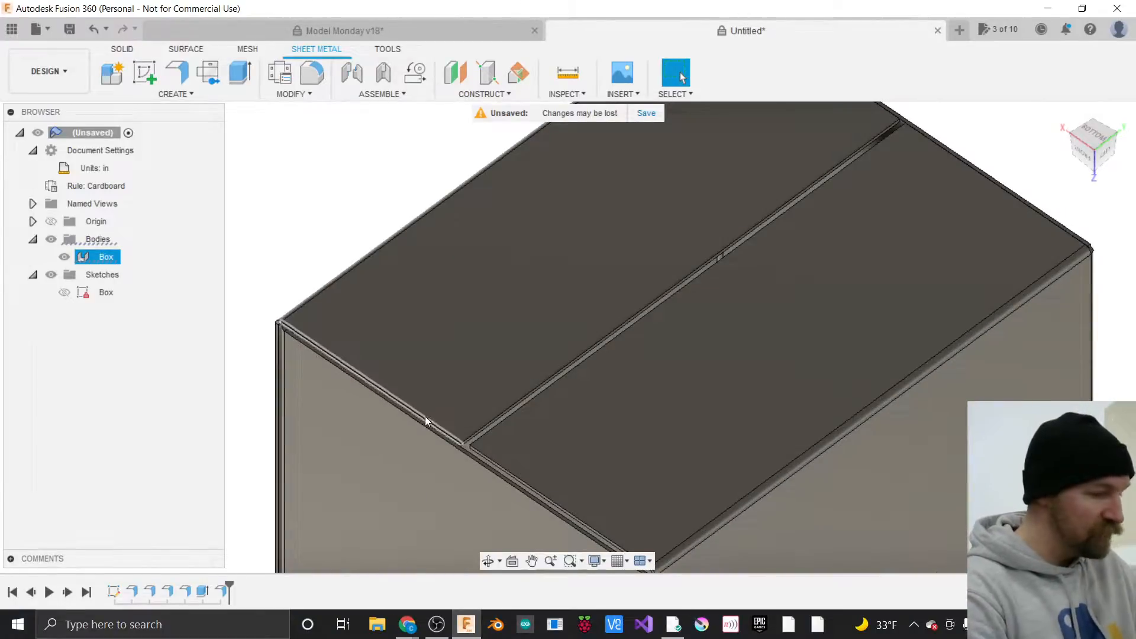
{"action": "scroll", "coordinate": [507, 367], "scroll_direction": "down", "scroll_amount": 1}
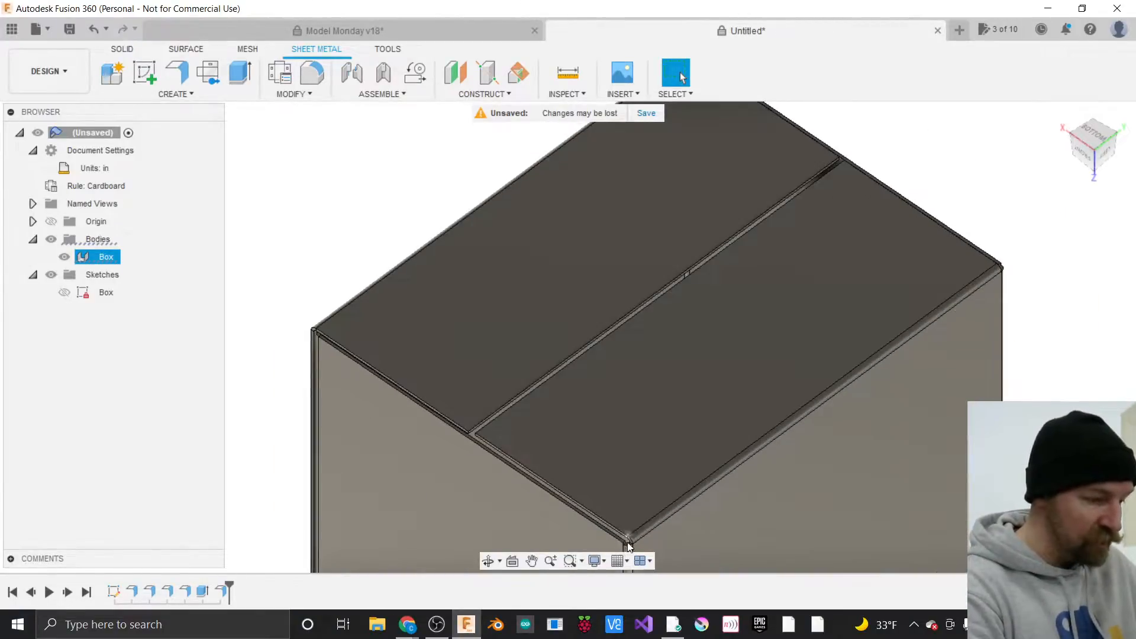
{"action": "scroll", "coordinate": [625, 542], "scroll_direction": "up", "scroll_amount": 5}
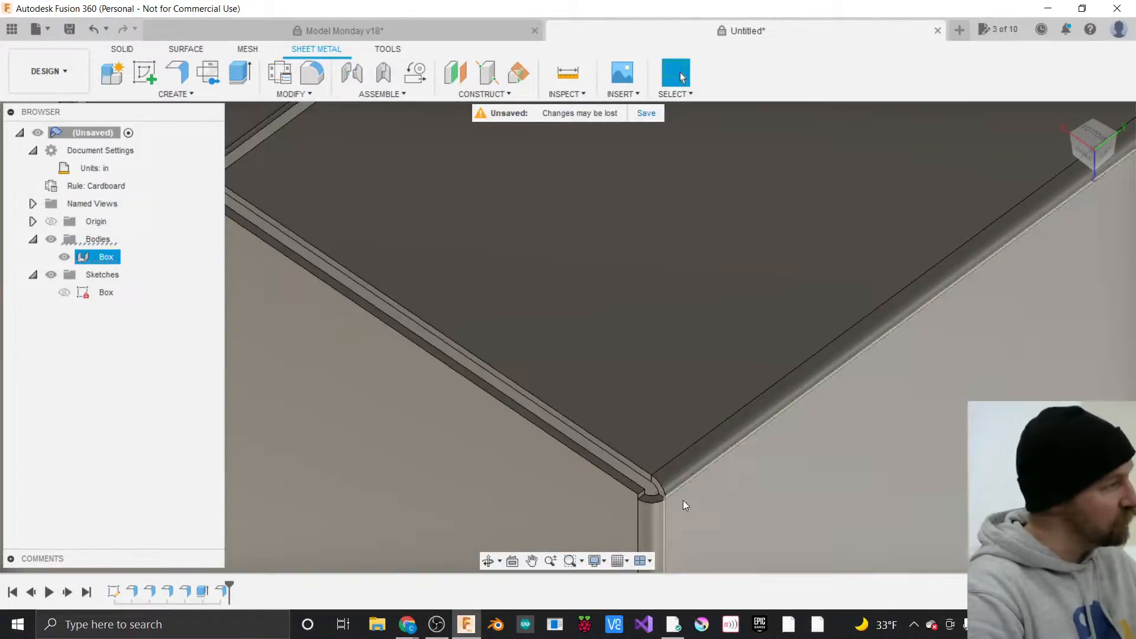
{"action": "scroll", "coordinate": [666, 481], "scroll_direction": "down", "scroll_amount": 4}
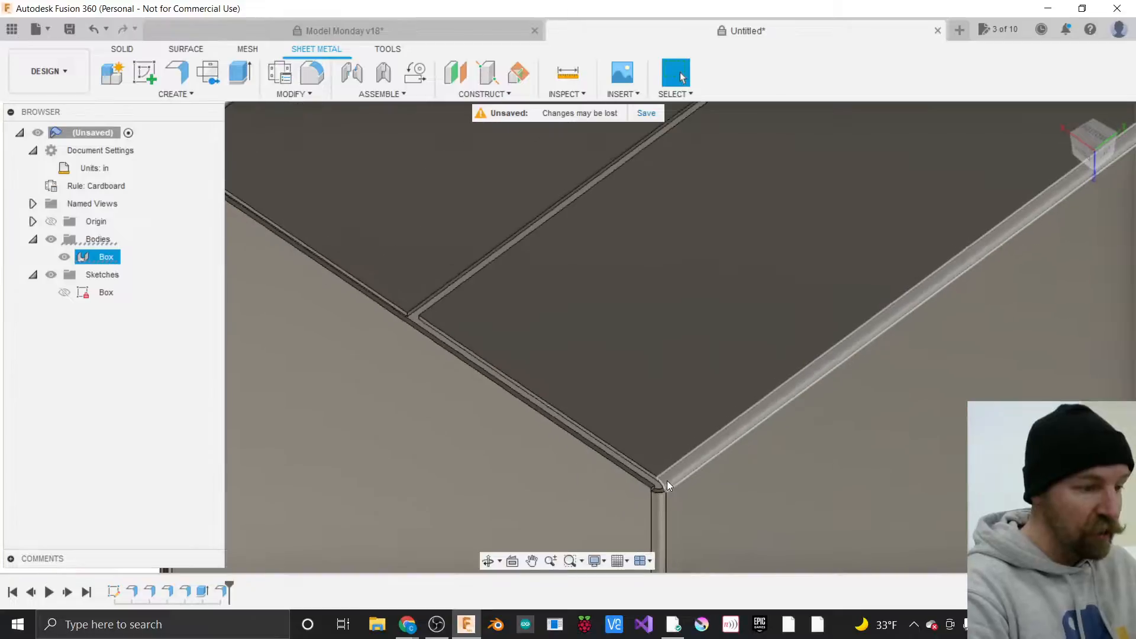
{"action": "scroll", "coordinate": [666, 480], "scroll_direction": "down", "scroll_amount": 2}
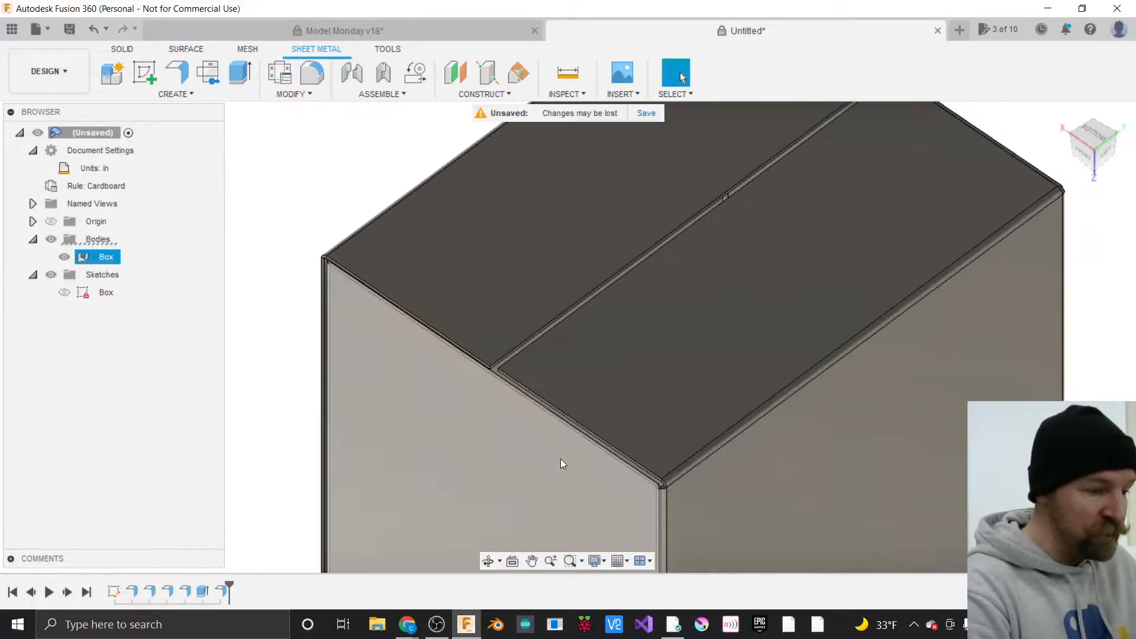
{"action": "scroll", "coordinate": [515, 372], "scroll_direction": "up", "scroll_amount": 4}
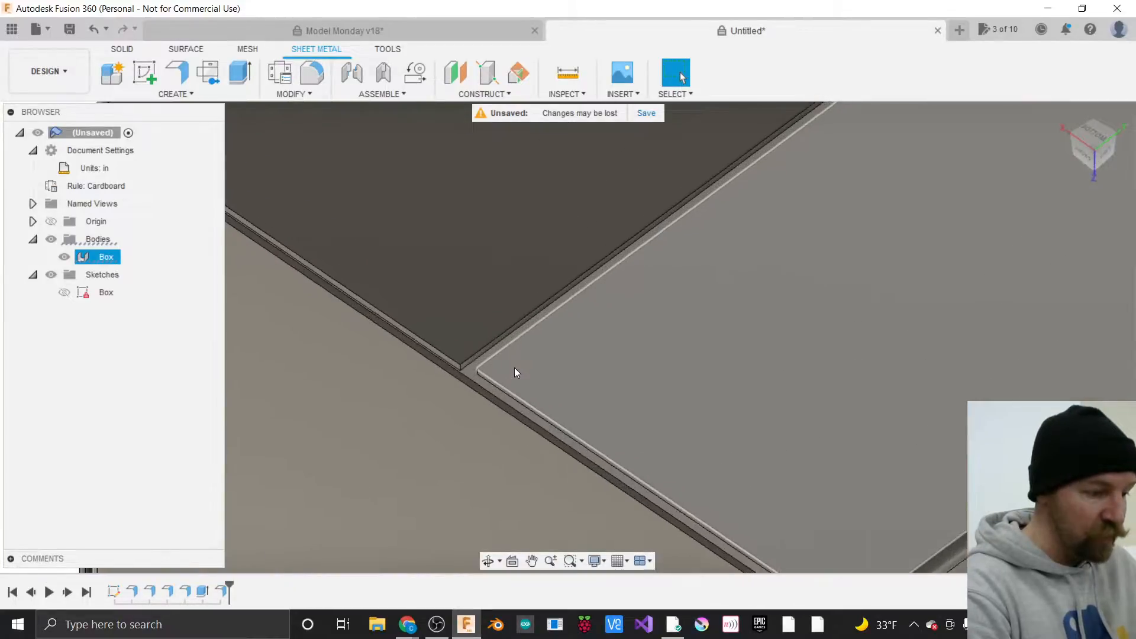
{"action": "scroll", "coordinate": [491, 395], "scroll_direction": "up", "scroll_amount": 2}
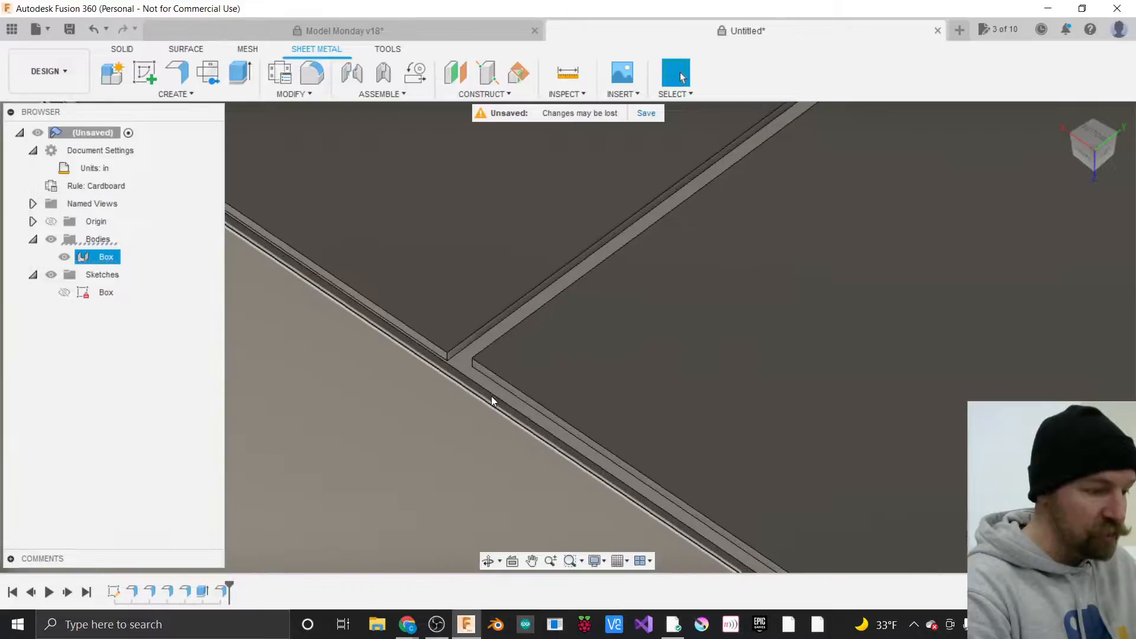
{"action": "scroll", "coordinate": [491, 396], "scroll_direction": "up", "scroll_amount": 2}
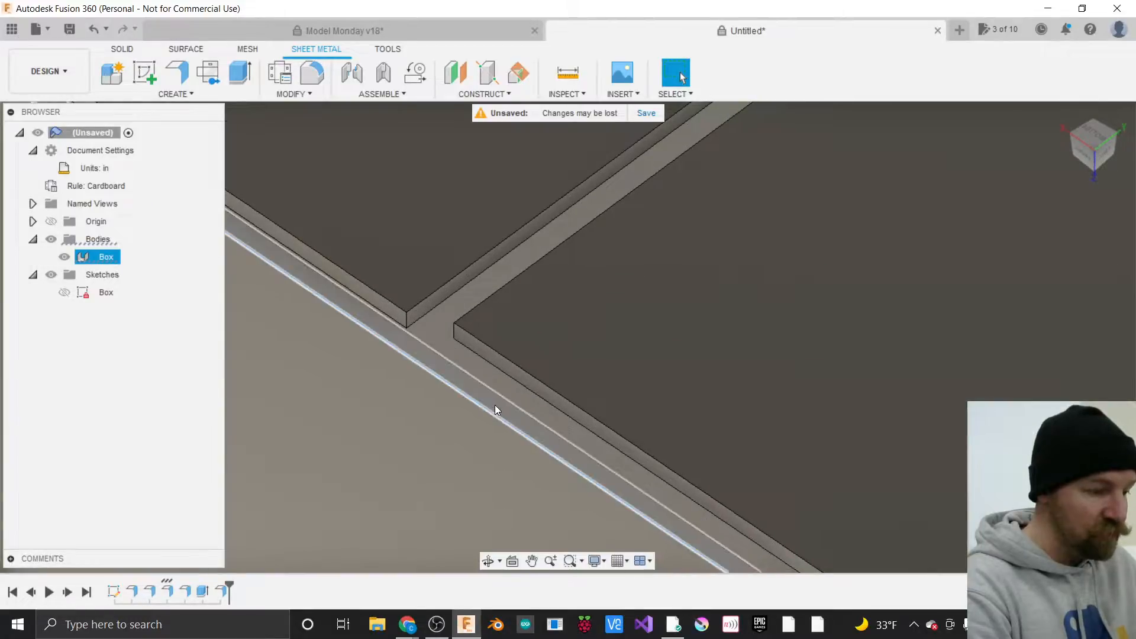
{"action": "scroll", "coordinate": [502, 446], "scroll_direction": "down", "scroll_amount": 5}
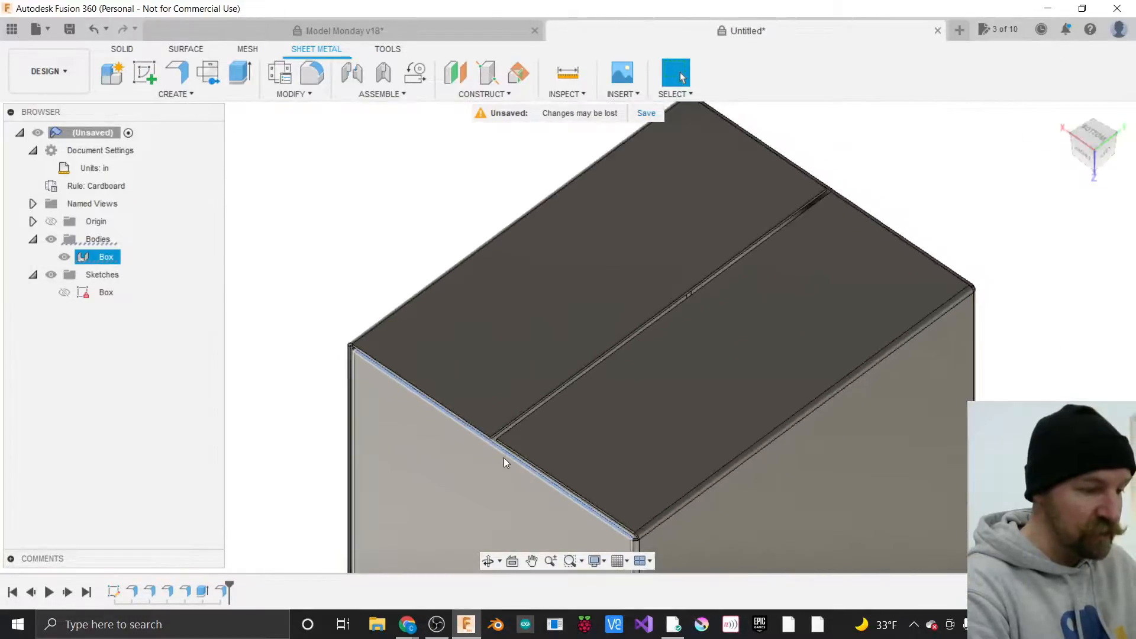
Start an Extrude with the bottom edge faces of both short walls as profiles.
{"action": "scroll", "coordinate": [953, 211], "scroll_direction": "up", "scroll_amount": 5}
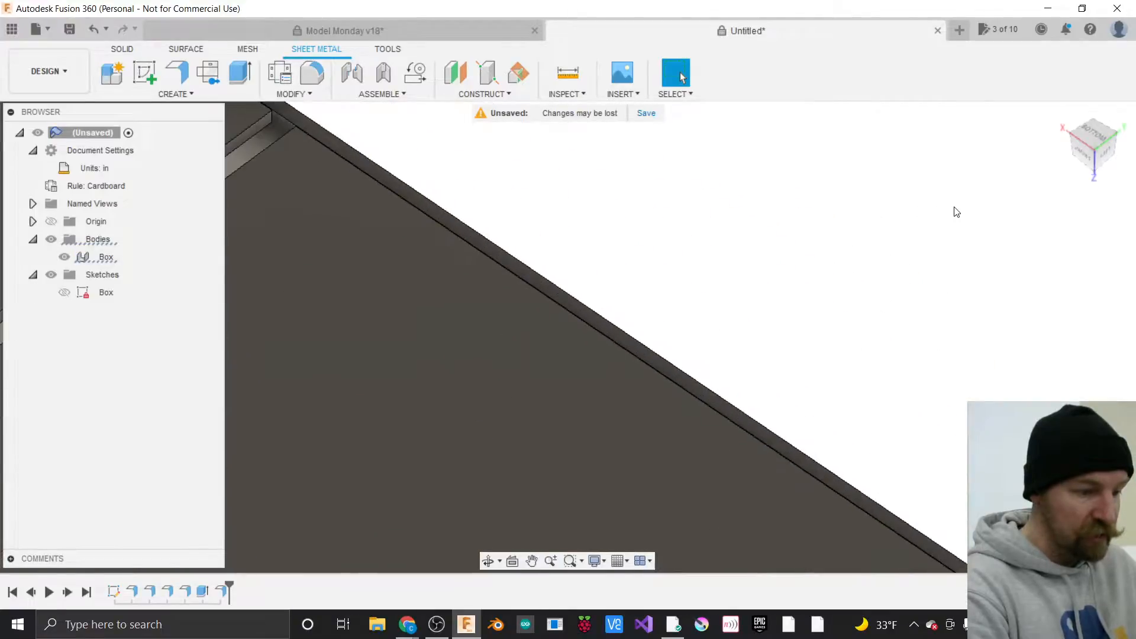
{"action": "left_click", "coordinate": [715, 403]}
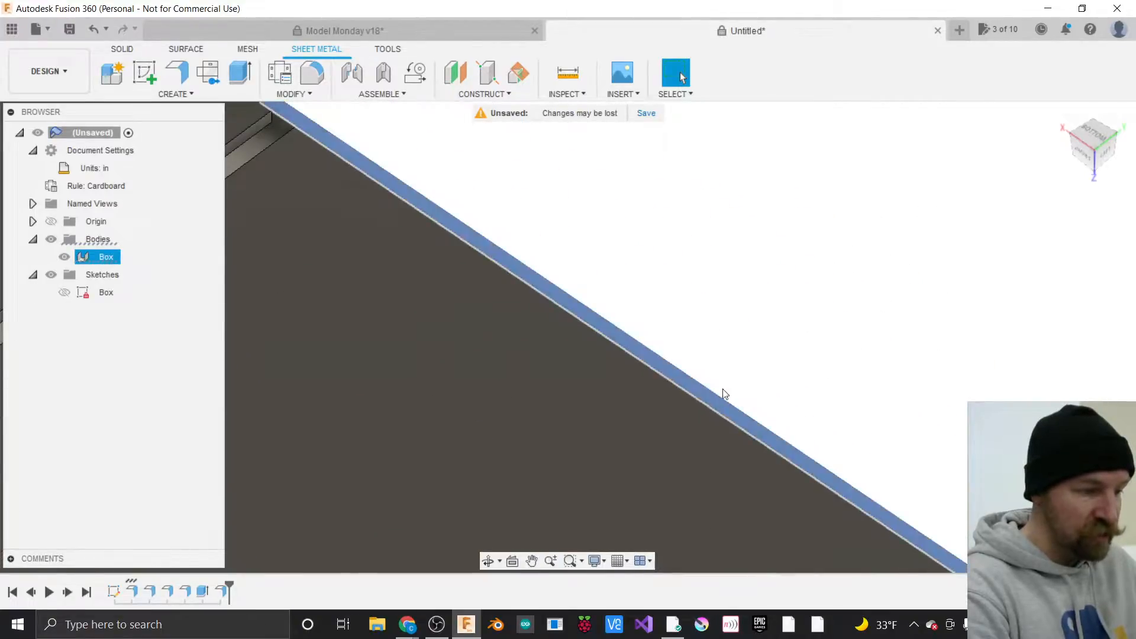
{"action": "scroll", "coordinate": [784, 323], "scroll_direction": "down", "scroll_amount": 5}
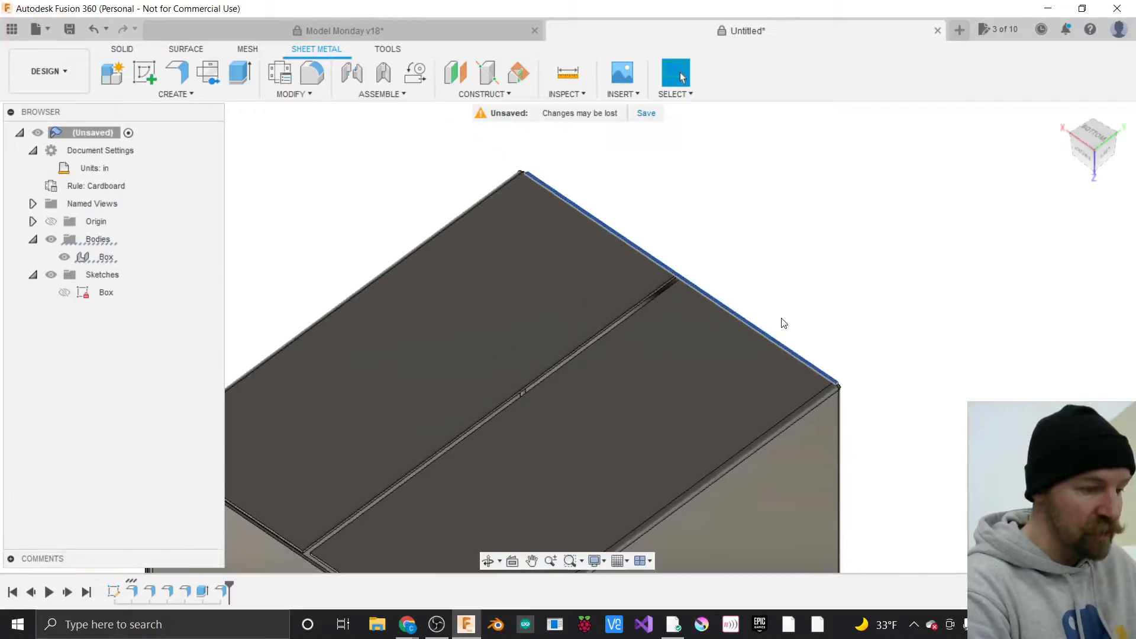
{"action": "left_click", "coordinate": [239, 82]}
{"action": "scroll", "coordinate": [418, 480], "scroll_direction": "up", "scroll_amount": 2}
{"action": "scroll", "coordinate": [417, 484], "scroll_direction": "up", "scroll_amount": 3}
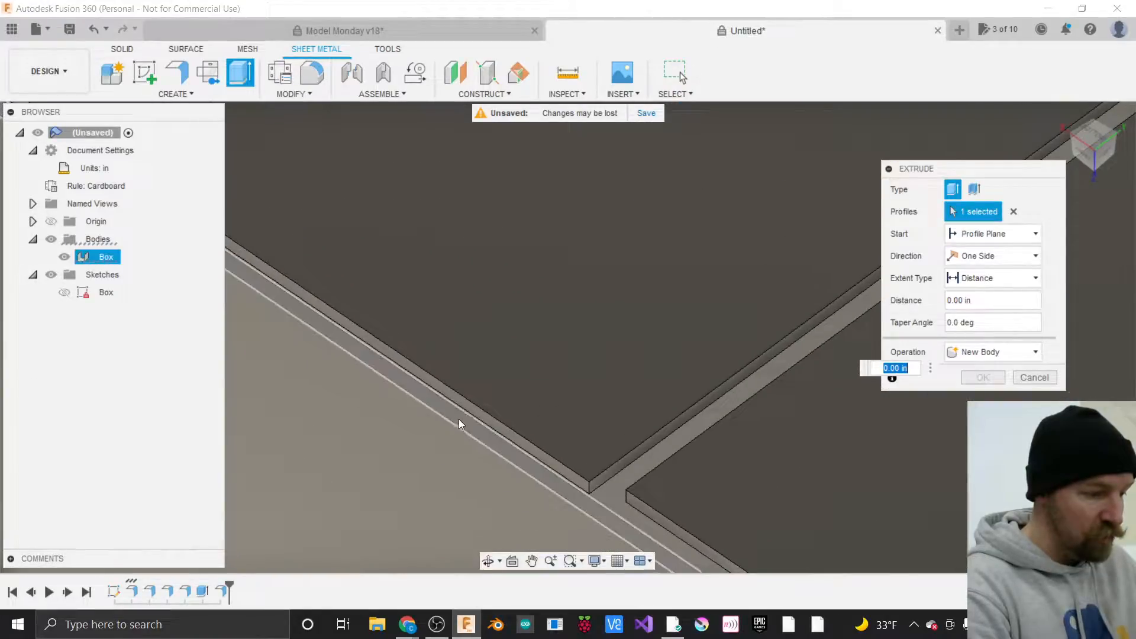
{"action": "left_click", "coordinate": [459, 419]}
{"action": "scroll", "coordinate": [406, 391], "scroll_direction": "down", "scroll_amount": 1}
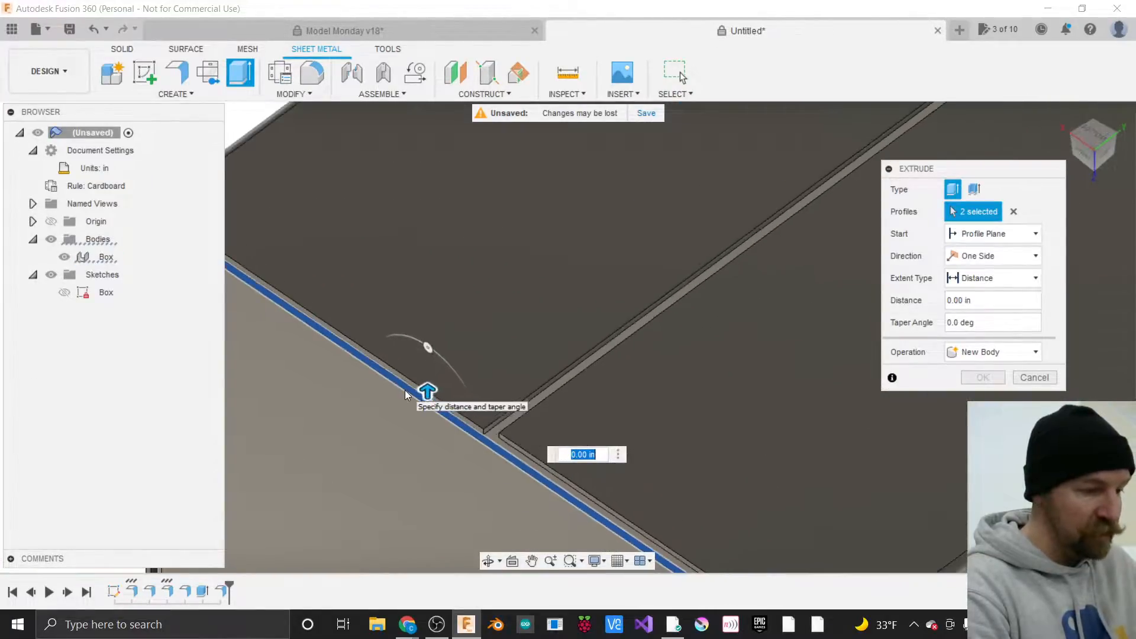
{"action": "scroll", "coordinate": [406, 393], "scroll_direction": "down", "scroll_amount": 5}
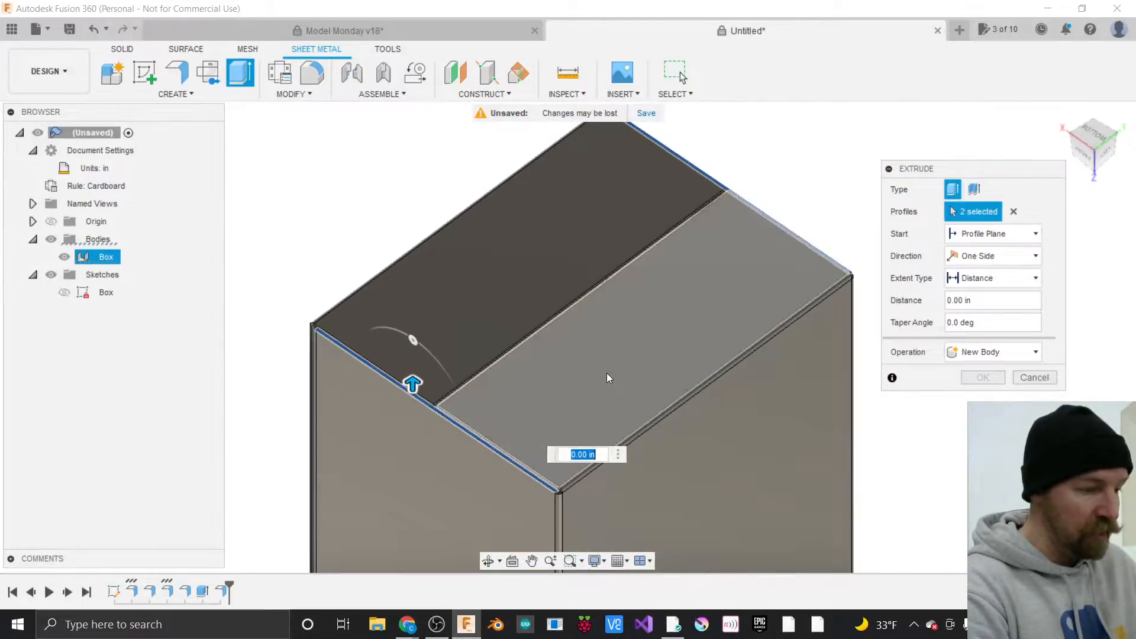
{"action": "scroll", "coordinate": [408, 365], "scroll_direction": "up", "scroll_amount": 3}
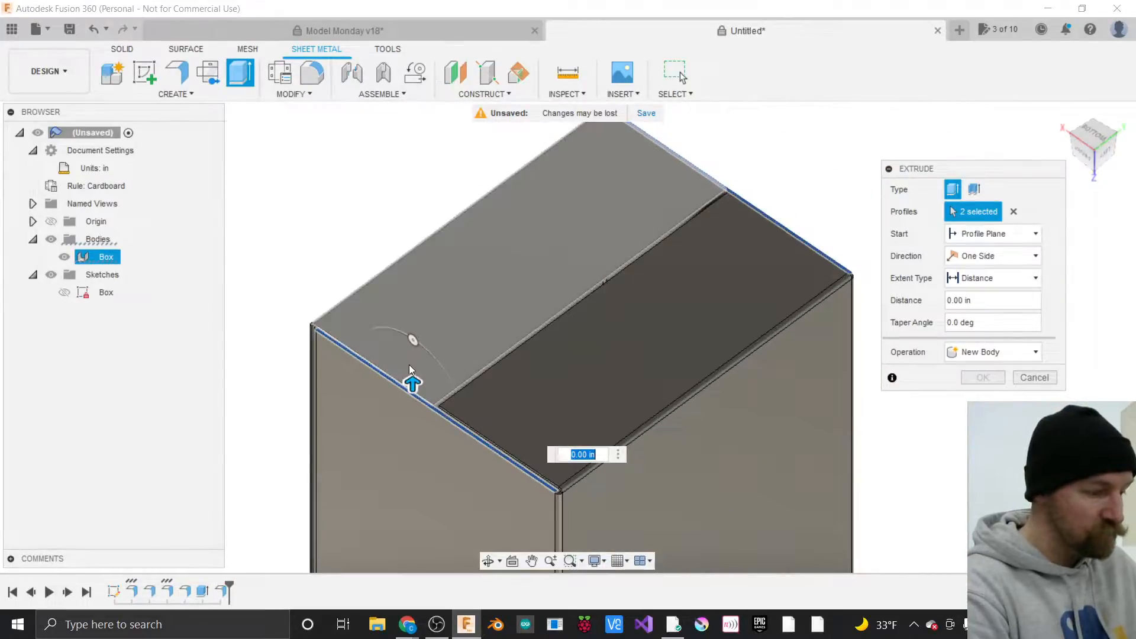
{"action": "scroll", "coordinate": [406, 364], "scroll_direction": "up", "scroll_amount": 2}
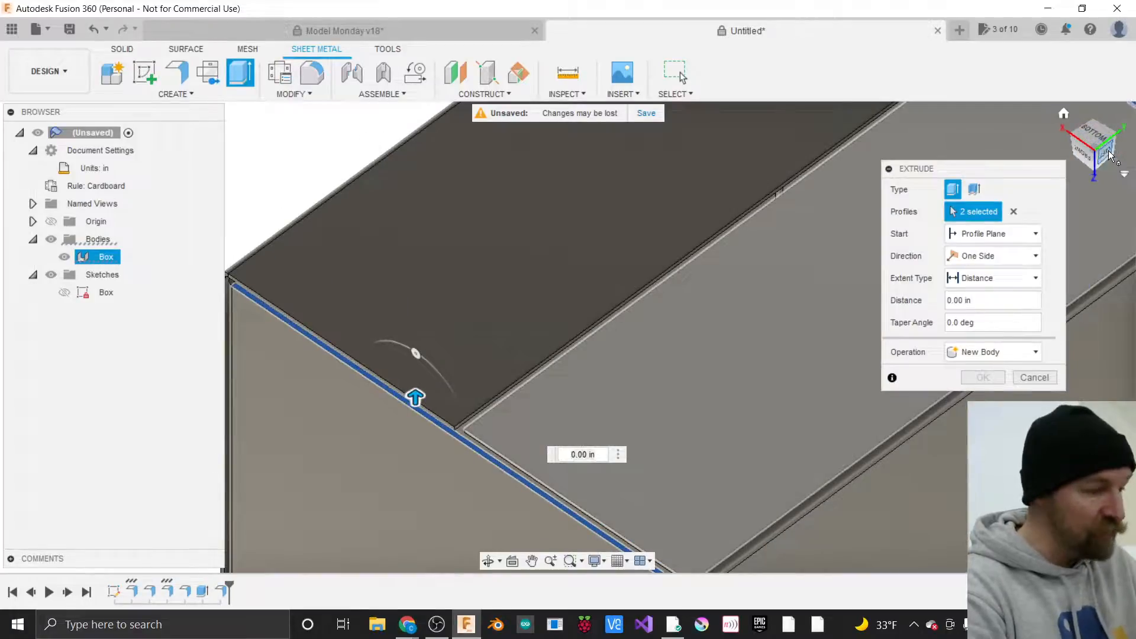
Extrude the two short walls' bottom edge faces outward by 0.03 in, joined to the box.
{"action": "left_click", "coordinate": [1106, 150]}
{"action": "scroll", "coordinate": [448, 425], "scroll_direction": "up", "scroll_amount": 3}
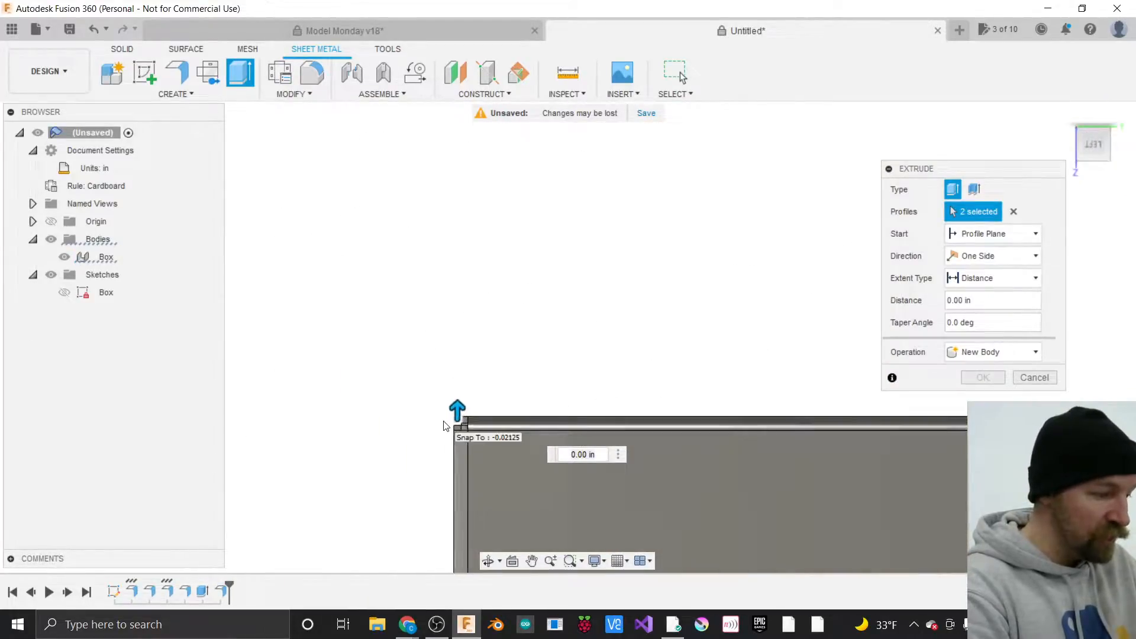
{"action": "left_click_drag", "start_coordinate": [531, 432], "coordinate": [531, 403]}
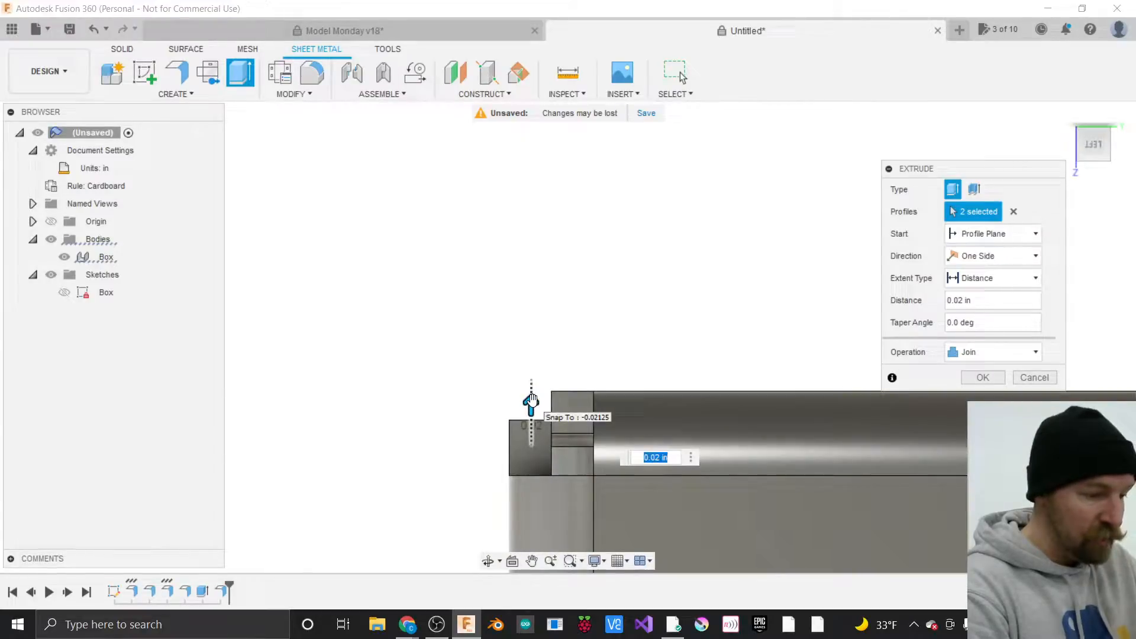
{"action": "key", "text": "BackSpace"}
{"action": "key", "text": "BackSpace"}
{"action": "key", "text": "BackSpace"}
{"action": "key", "text": "BackSpace"}
{"action": "type", "text": "3"}
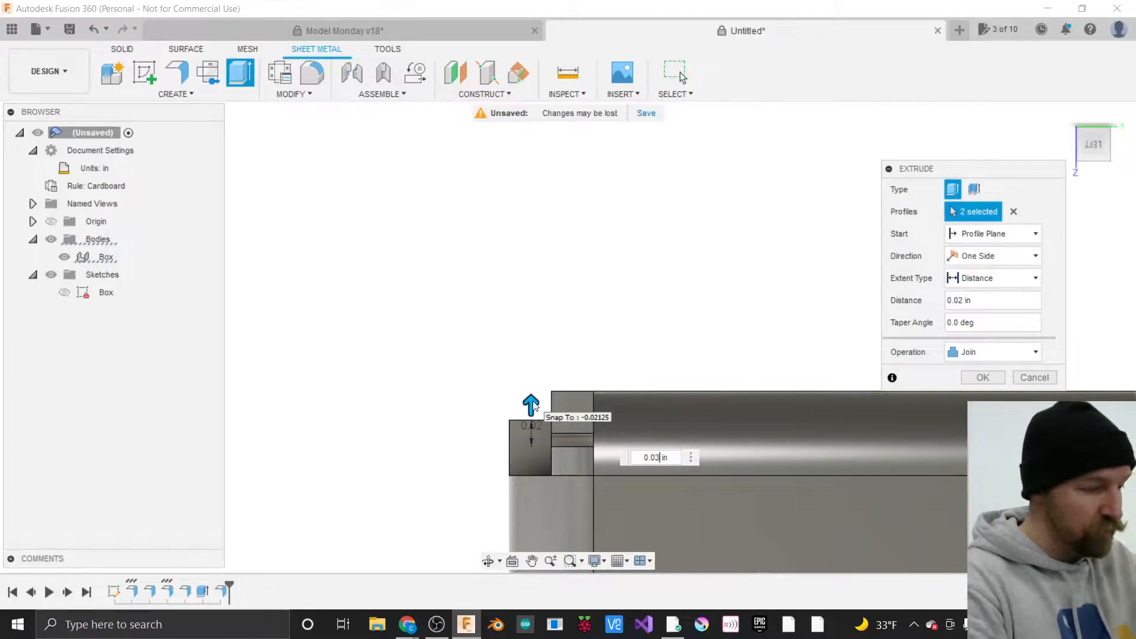
{"action": "key", "text": "Return"}
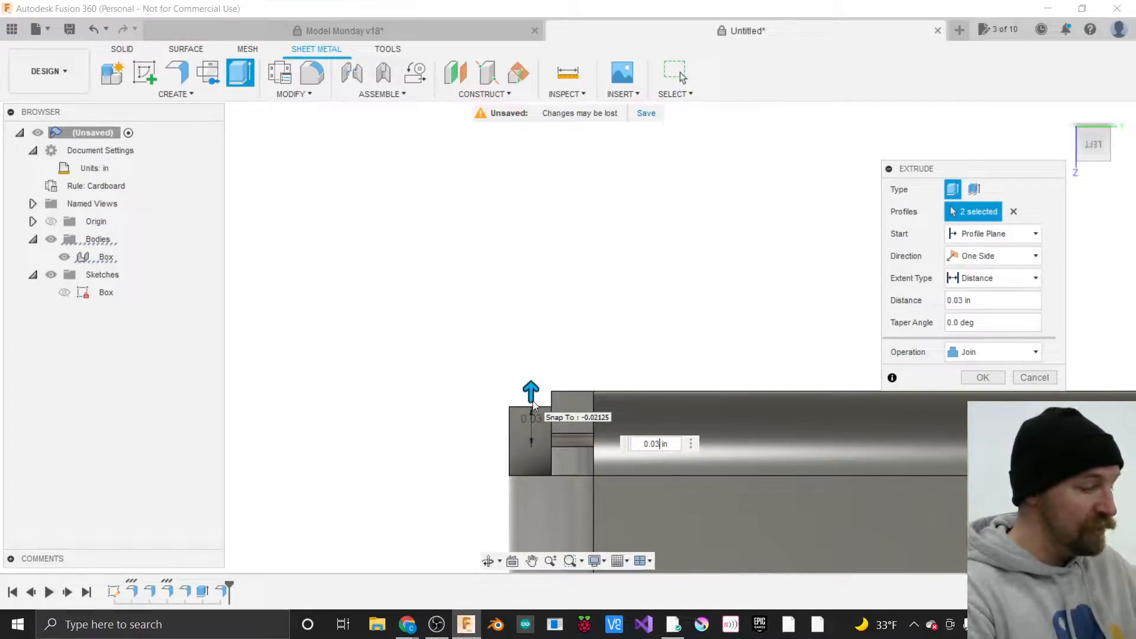
{"action": "left_click", "coordinate": [1101, 147]}
{"action": "left_click_drag", "start_coordinate": [1108, 153], "coordinate": [1103, 154]}
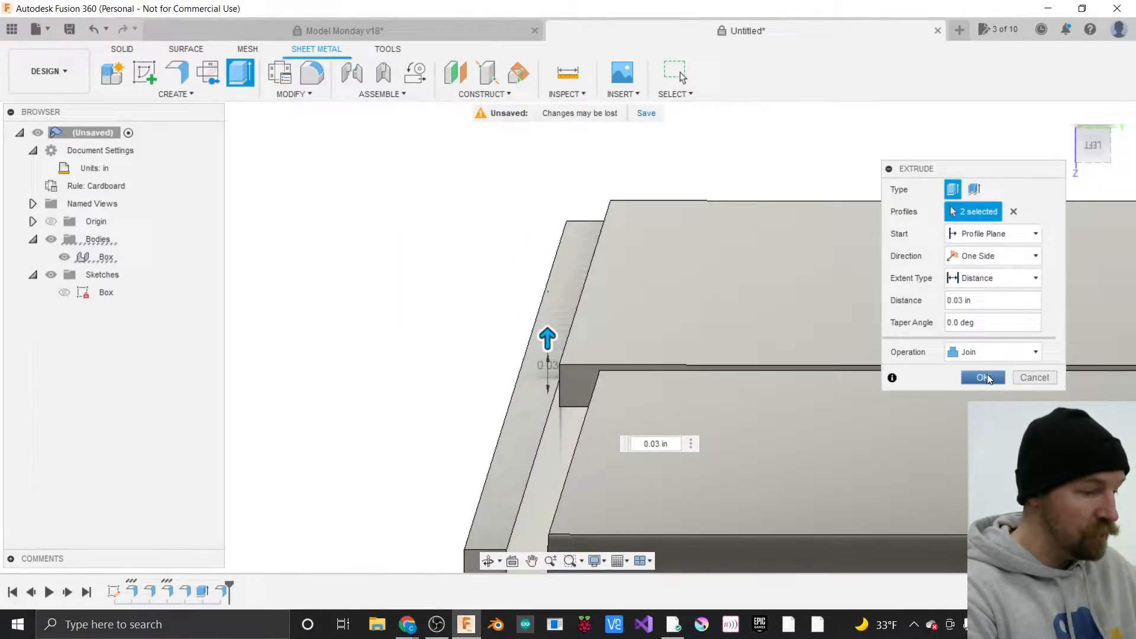
{"action": "left_click", "coordinate": [984, 377]}
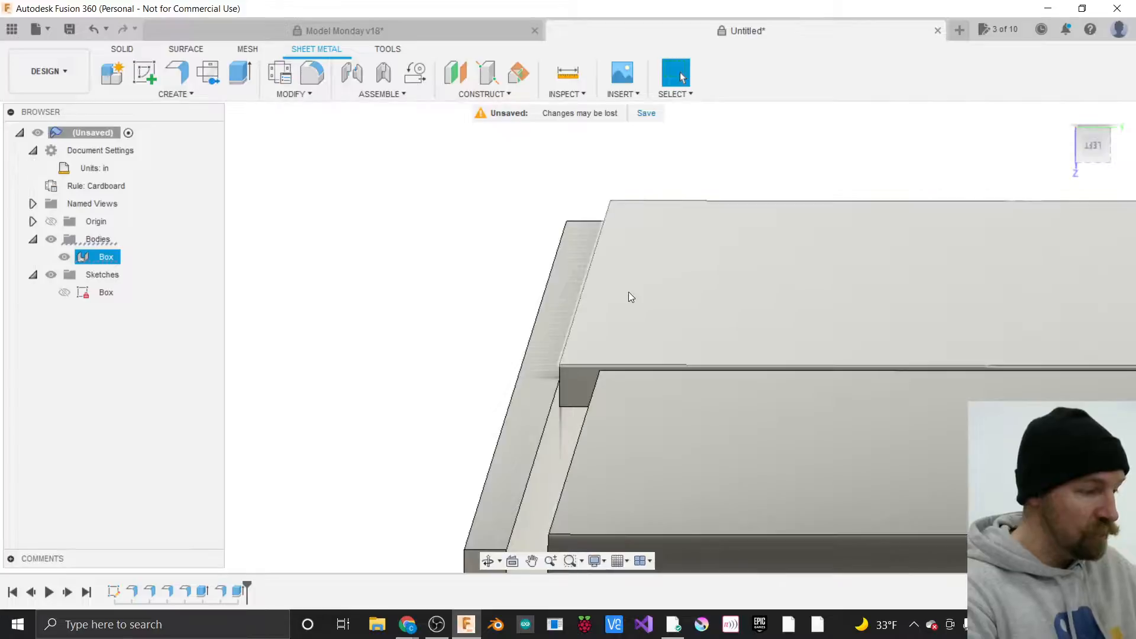
Create a flat pattern of the box from a stationary face to check the unfolded layout, and delete the pattern.
{"action": "left_click", "coordinate": [209, 75]}
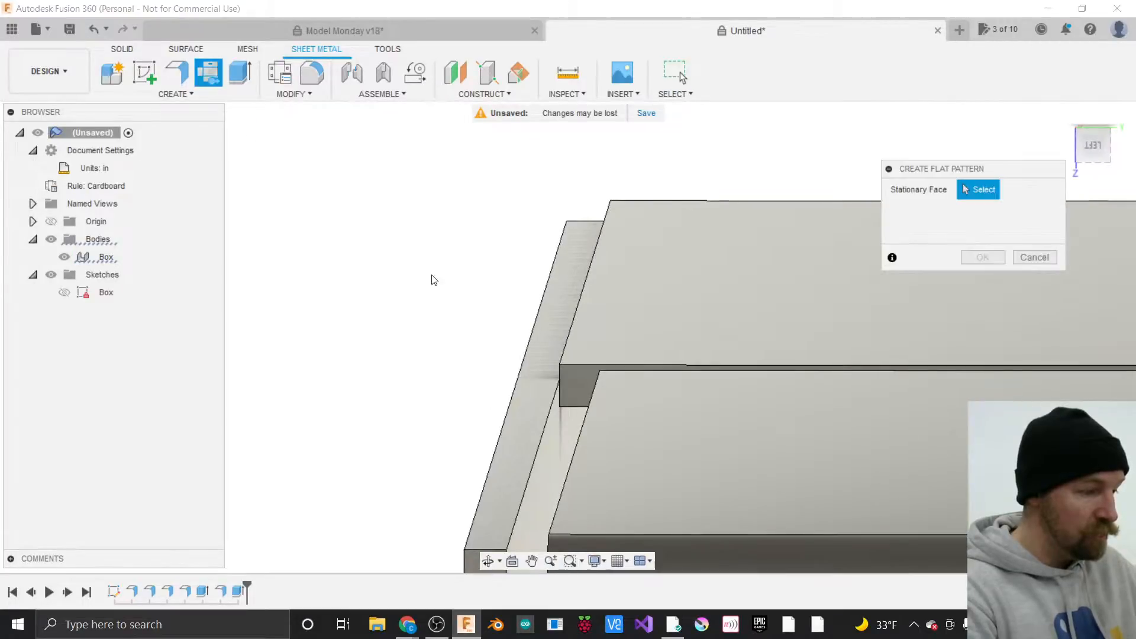
{"action": "left_click", "coordinate": [1095, 147]}
{"action": "left_click", "coordinate": [764, 445]}
{"action": "left_click", "coordinate": [981, 262]}
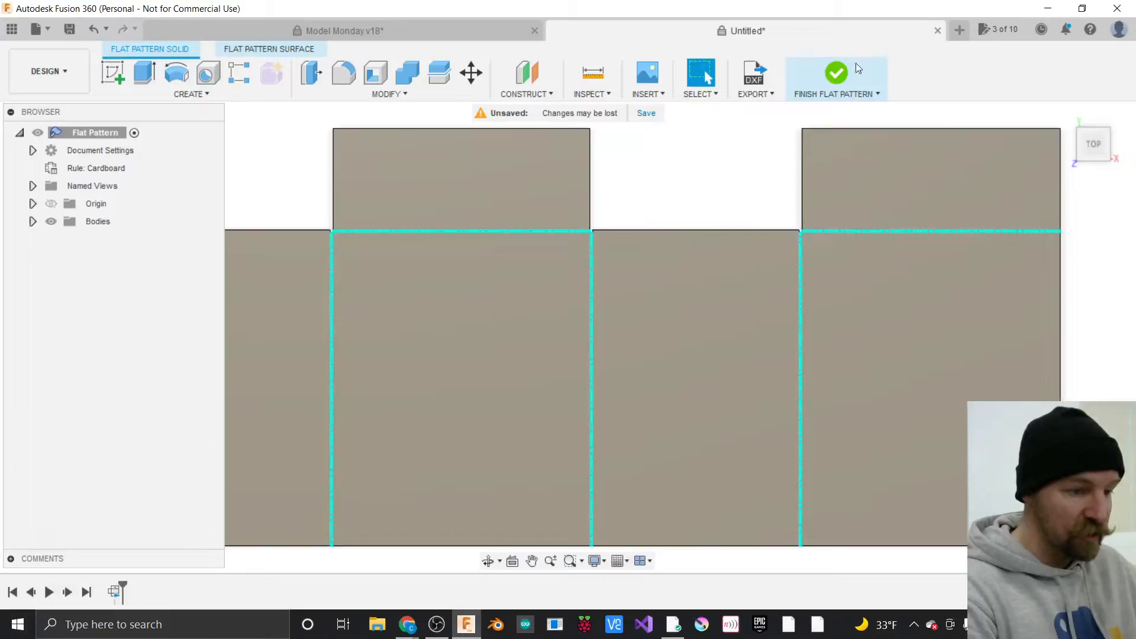
{"action": "left_click", "coordinate": [835, 77]}
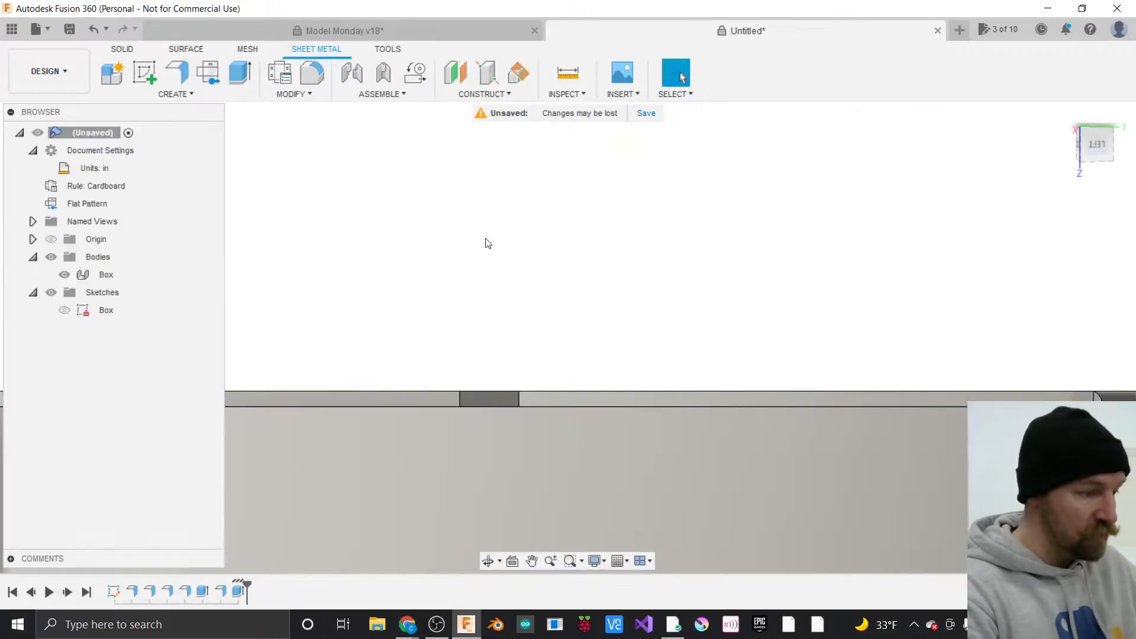
{"action": "right_click", "coordinate": [91, 205]}
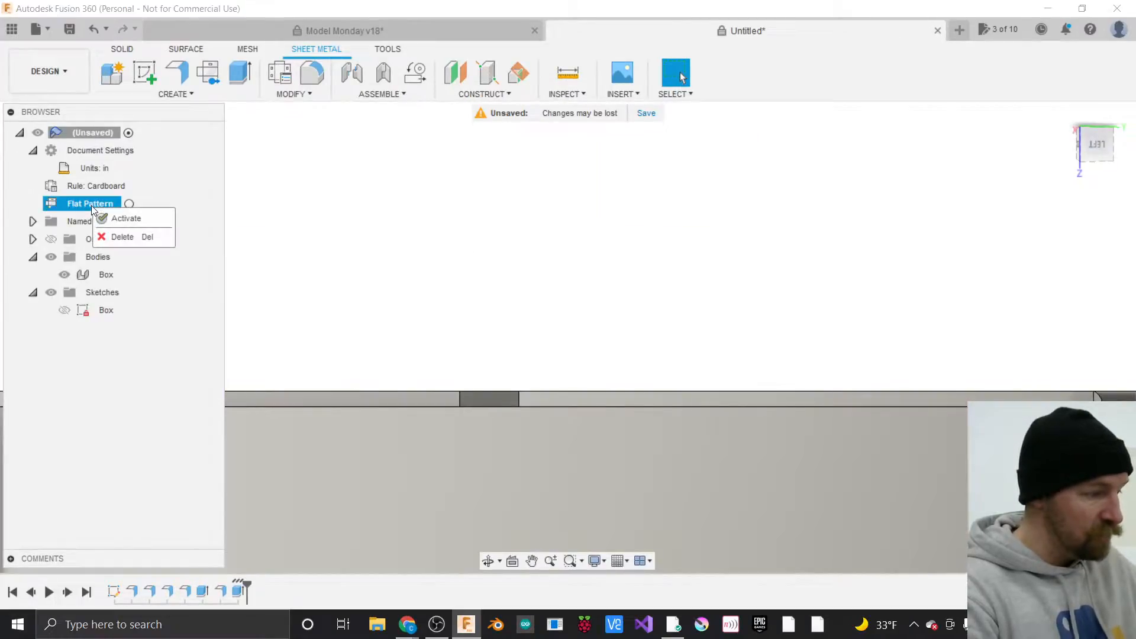
{"action": "left_click", "coordinate": [120, 237]}
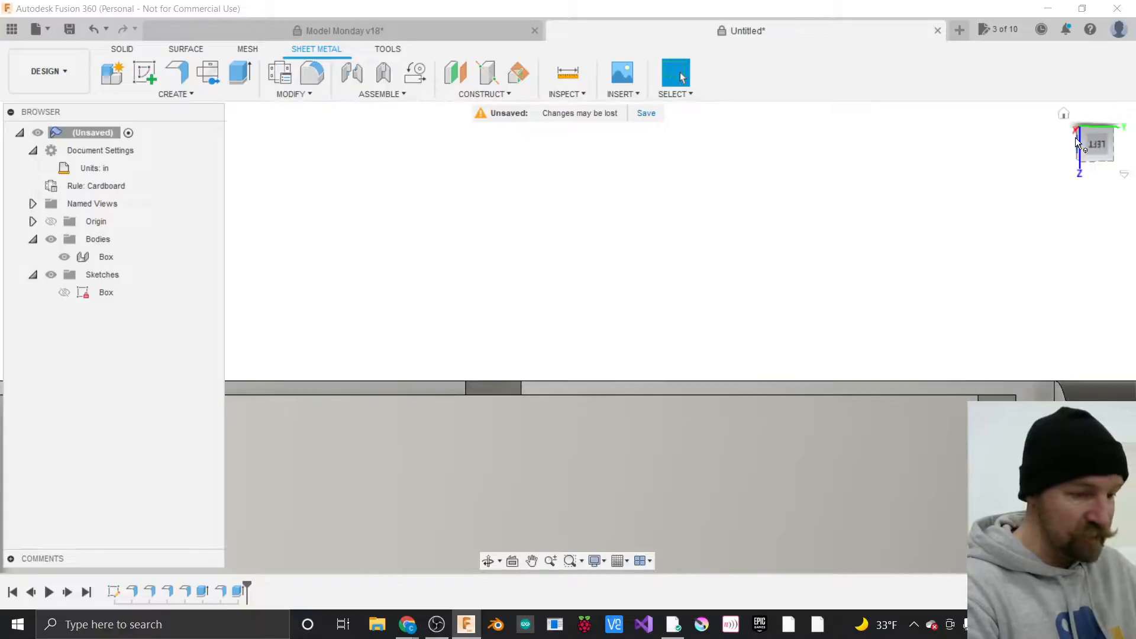
Inspect the clearance between the extended short wall edge and the two long bottom flaps.
{"action": "left_click_drag", "start_coordinate": [1108, 142], "coordinate": [1101, 152]}
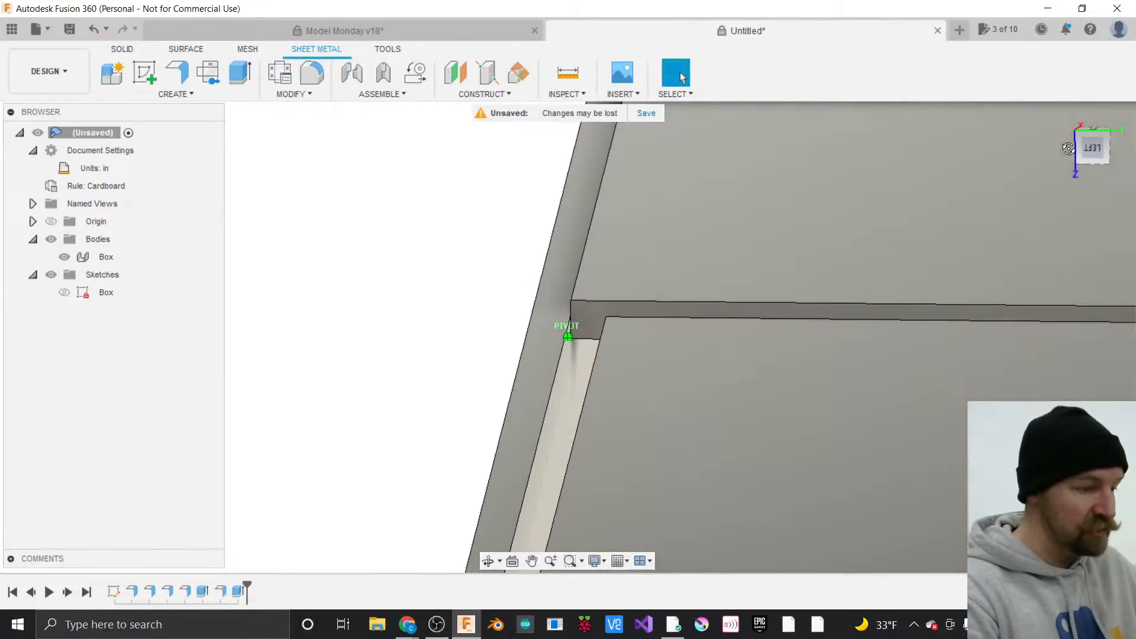
{"action": "scroll", "coordinate": [555, 314], "scroll_direction": "up", "scroll_amount": 5}
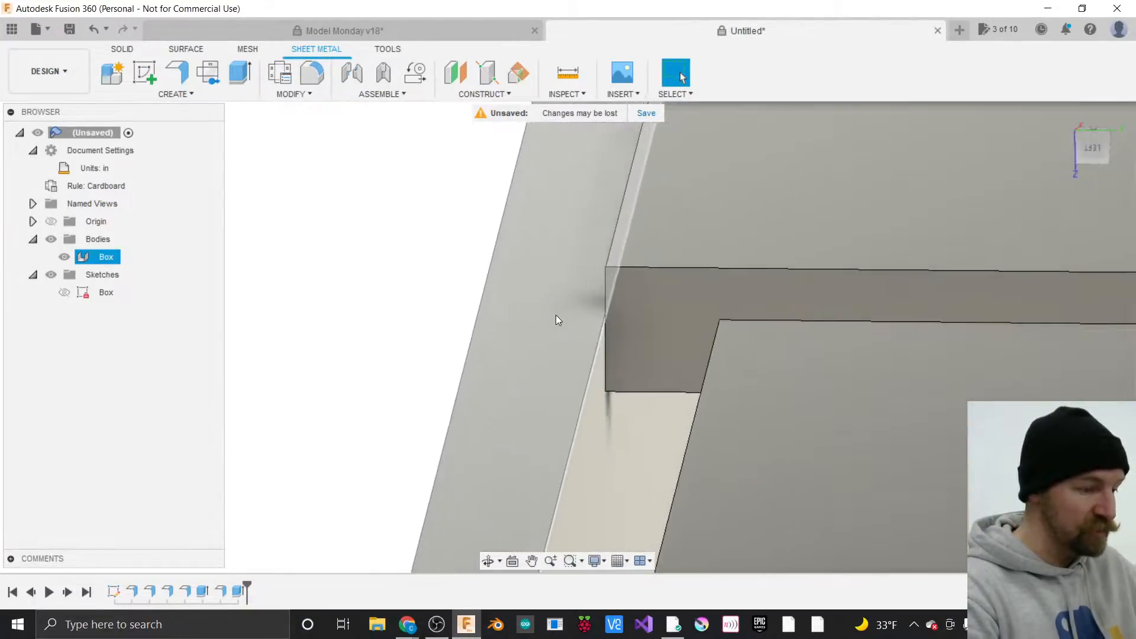
{"action": "scroll", "coordinate": [605, 360], "scroll_direction": "up", "scroll_amount": 5}
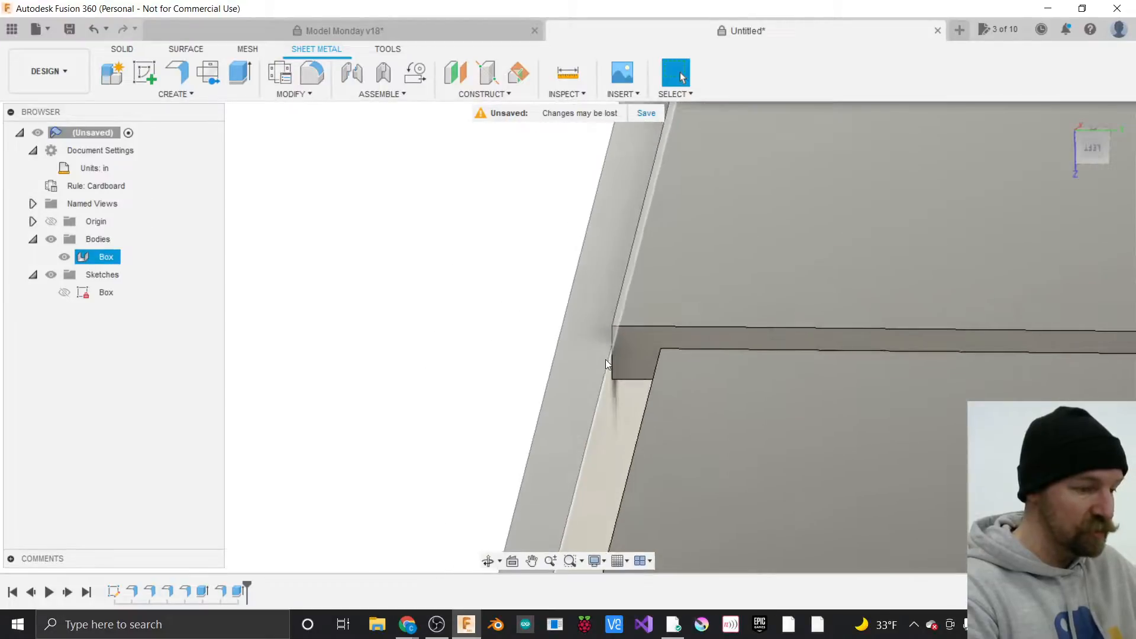
{"action": "scroll", "coordinate": [605, 359], "scroll_direction": "down", "scroll_amount": 5}
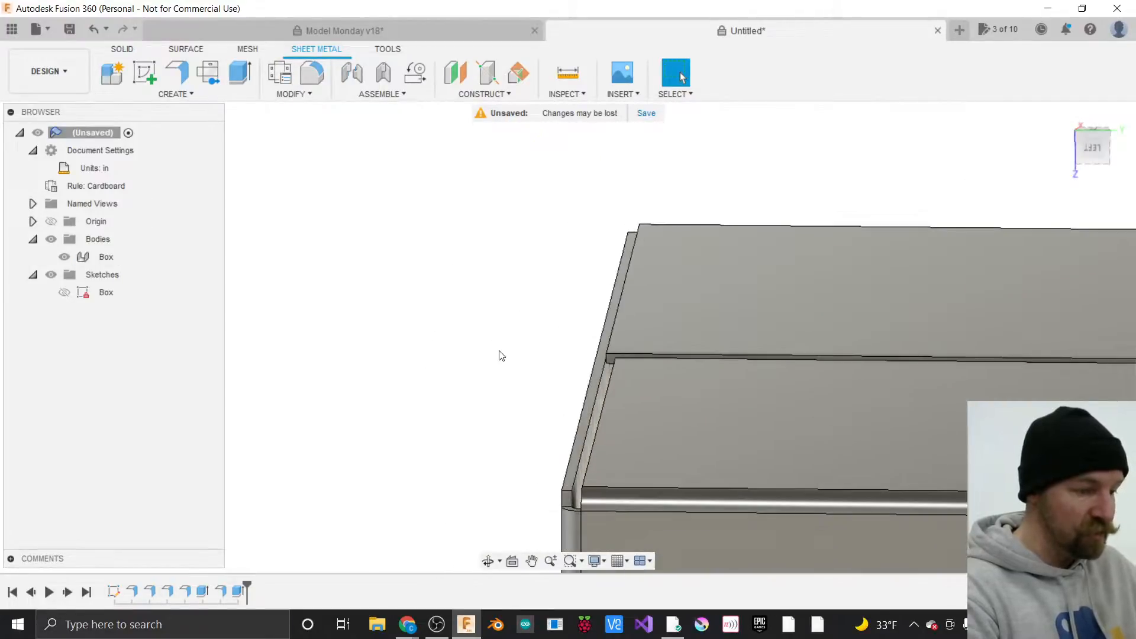
{"action": "scroll", "coordinate": [417, 355], "scroll_direction": "down", "scroll_amount": 4}
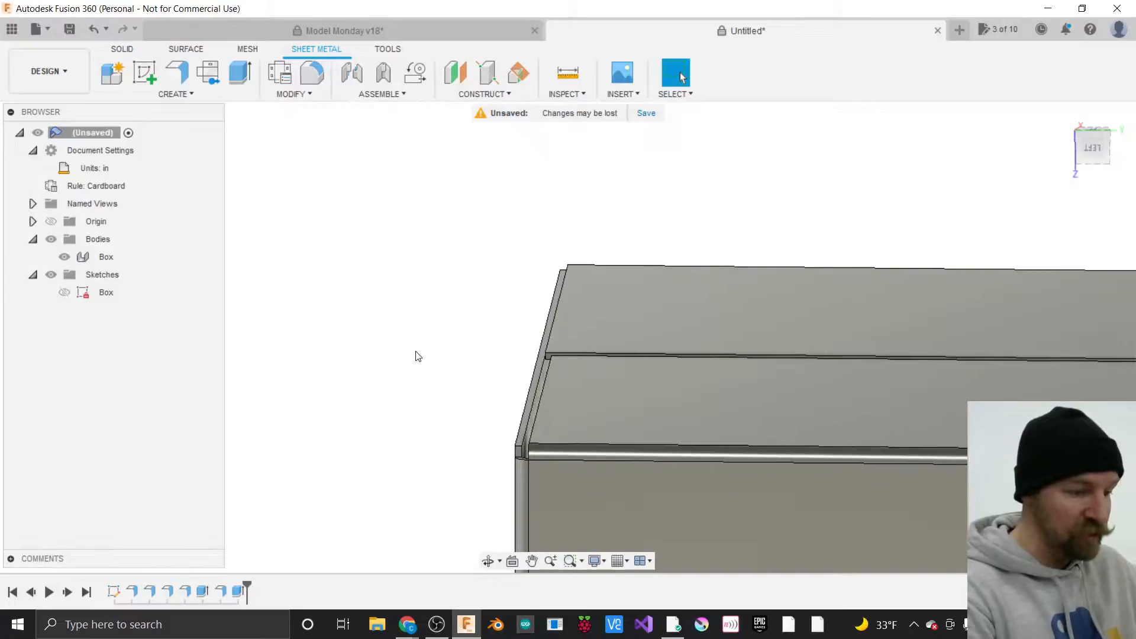
{"action": "scroll", "coordinate": [417, 355], "scroll_direction": "up", "scroll_amount": 4}
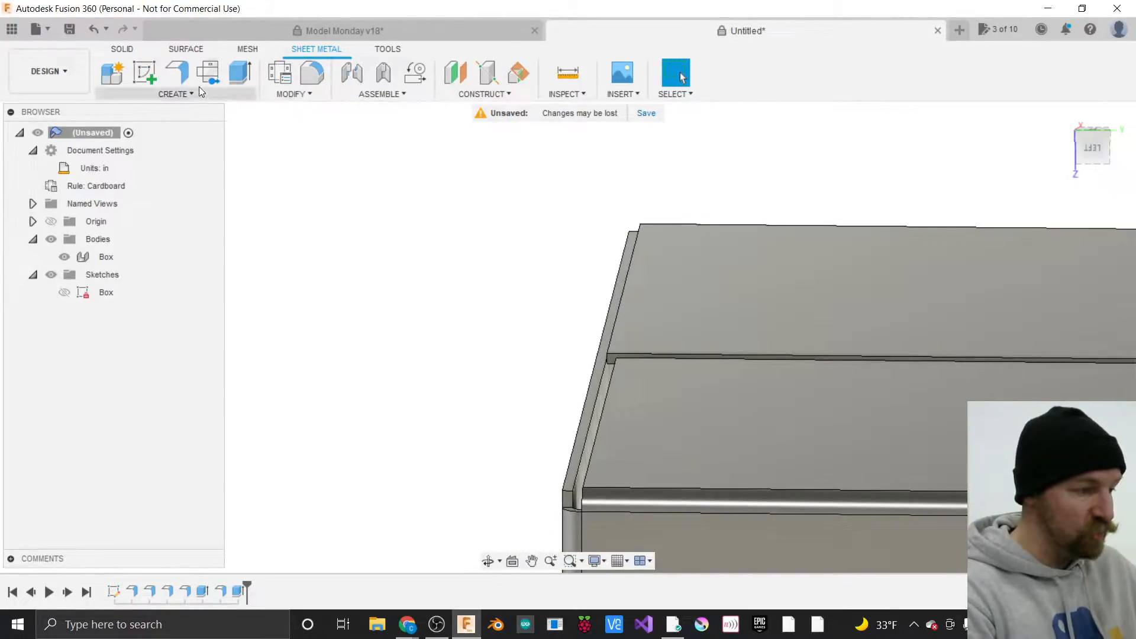
{"action": "left_click", "coordinate": [178, 73]}
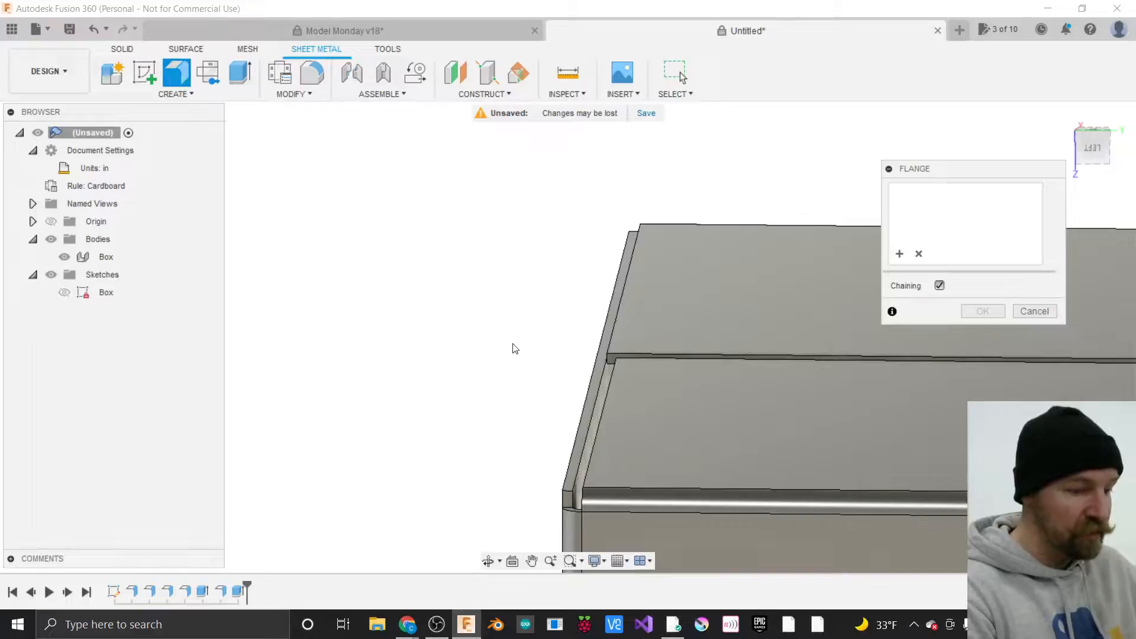
{"action": "left_click", "coordinate": [603, 385]}
{"action": "scroll", "coordinate": [426, 427], "scroll_direction": "down", "scroll_amount": 1}
{"action": "scroll", "coordinate": [426, 427], "scroll_direction": "down", "scroll_amount": 2}
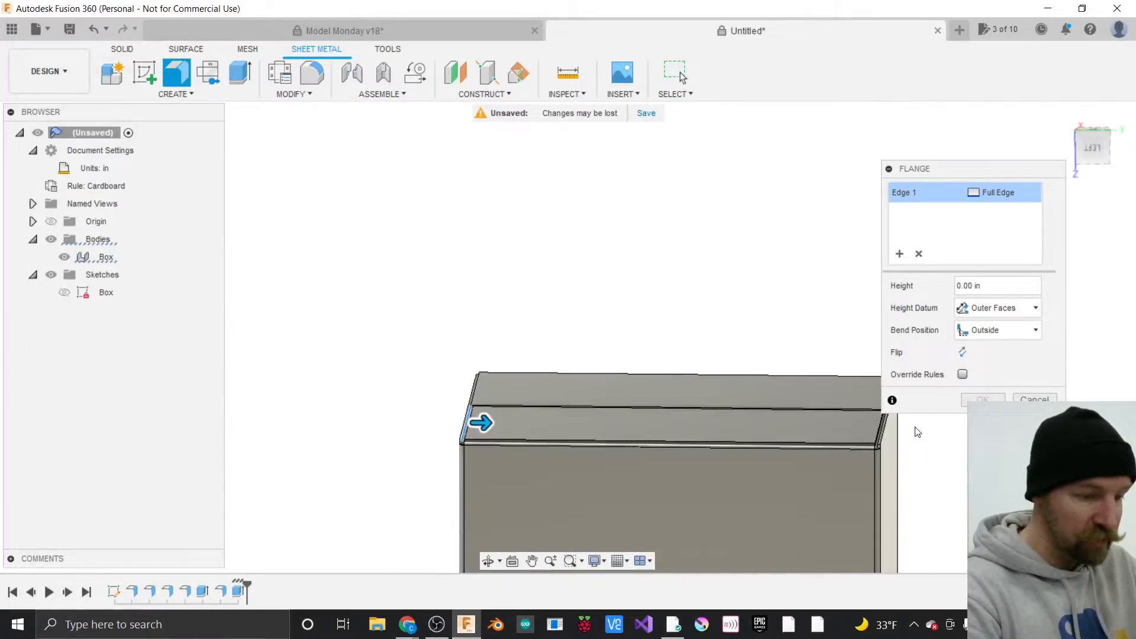
{"action": "scroll", "coordinate": [917, 432], "scroll_direction": "up", "scroll_amount": 5}
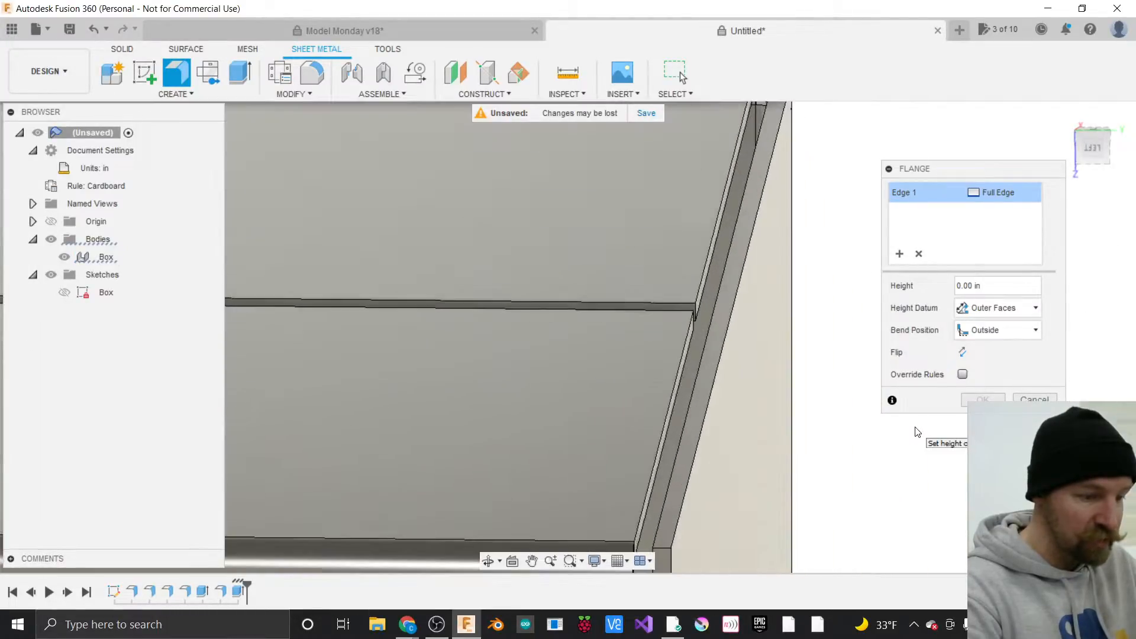
{"action": "left_click", "coordinate": [687, 423]}
{"action": "scroll", "coordinate": [884, 461], "scroll_direction": "down", "scroll_amount": 4}
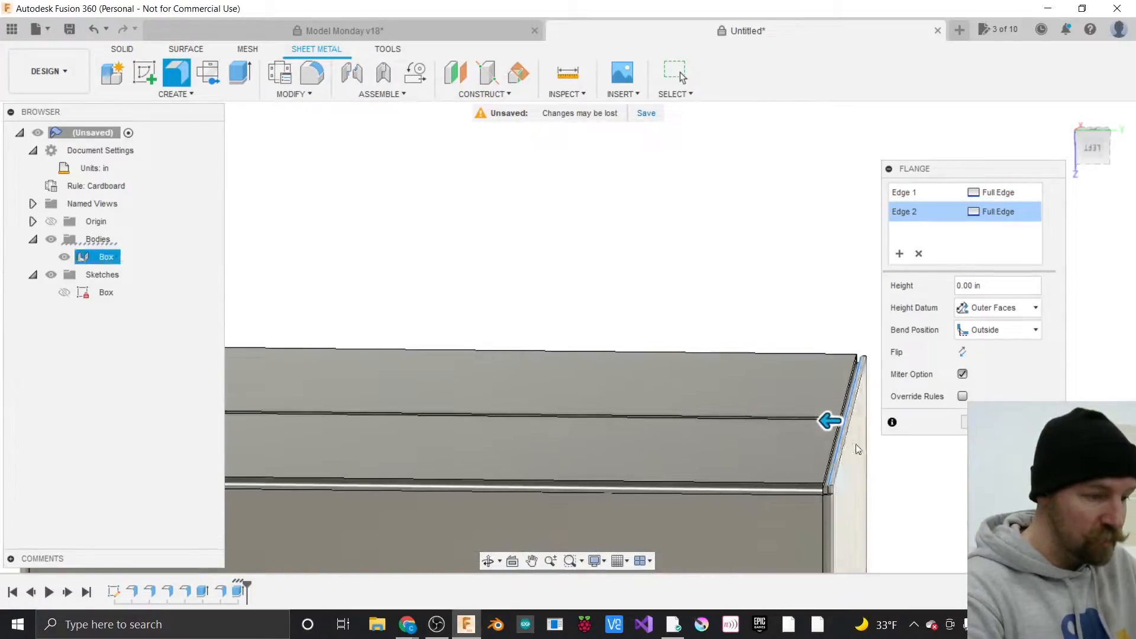
{"action": "left_click_drag", "start_coordinate": [826, 419], "coordinate": [515, 450]}
{"action": "scroll", "coordinate": [994, 516], "scroll_direction": "down", "scroll_amount": 3}
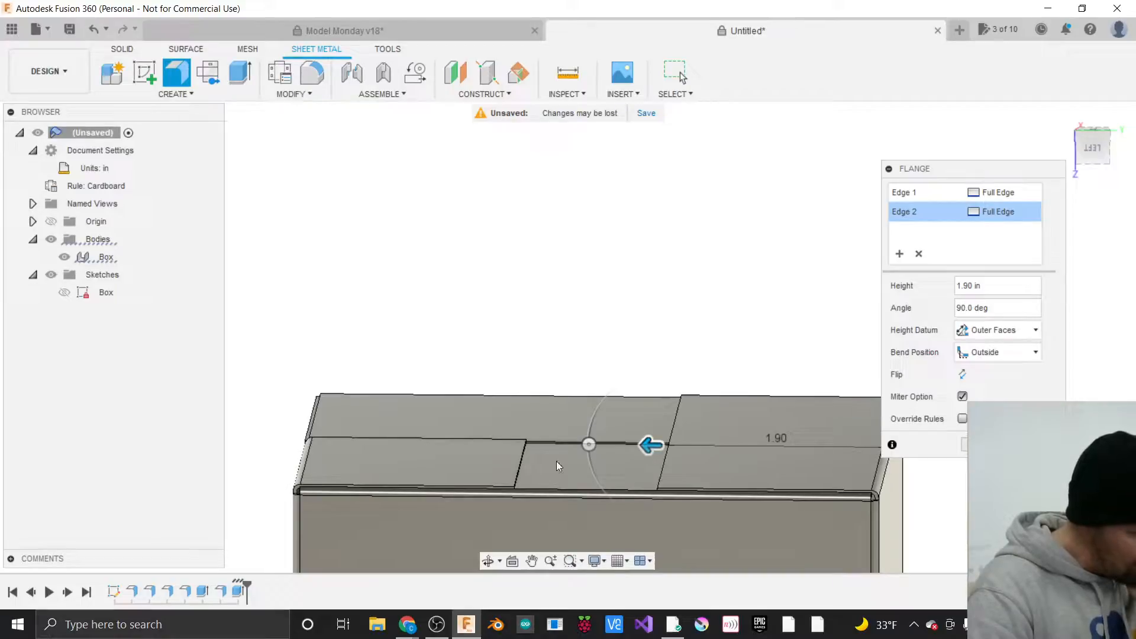
{"action": "scroll", "coordinate": [312, 439], "scroll_direction": "up", "scroll_amount": 3}
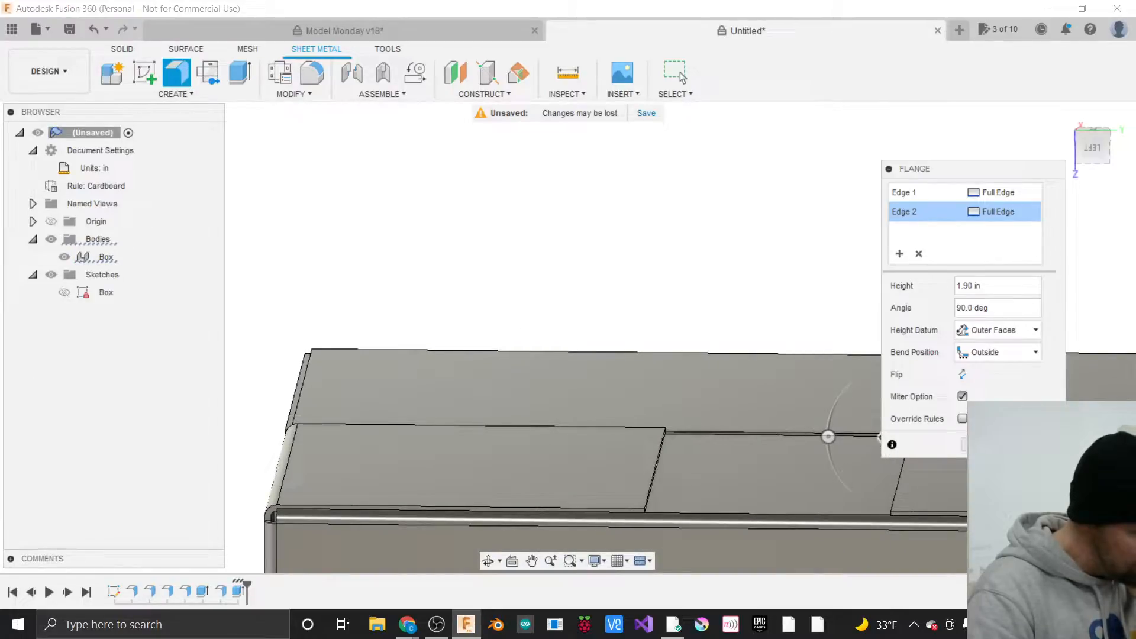
{"action": "key", "text": "Escape"}
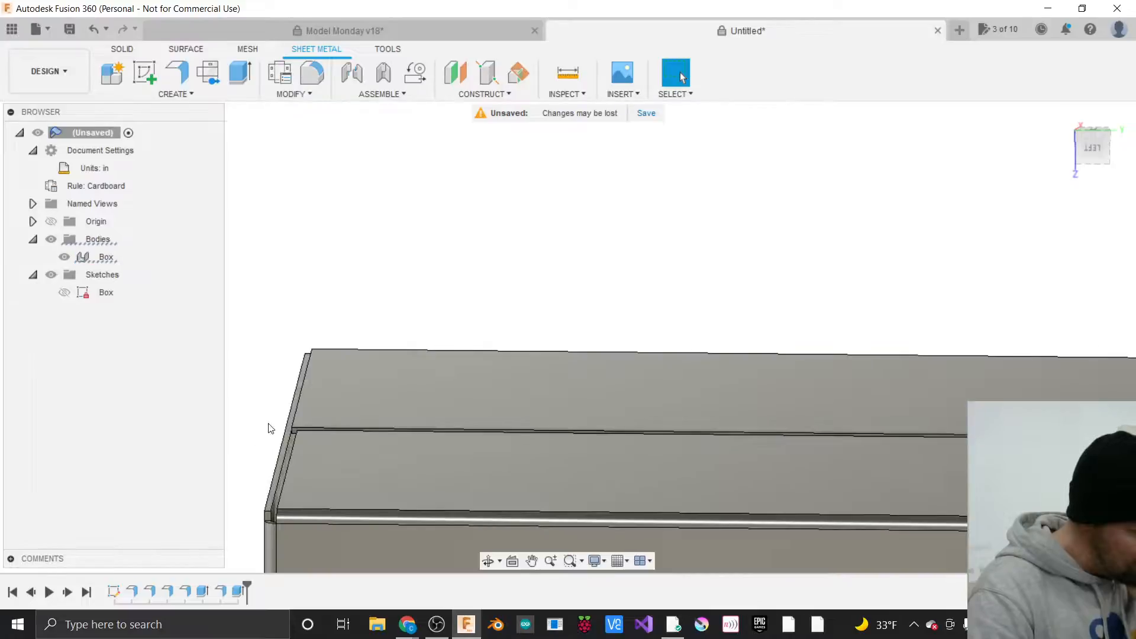
{"action": "scroll", "coordinate": [286, 424], "scroll_direction": "up", "scroll_amount": 5}
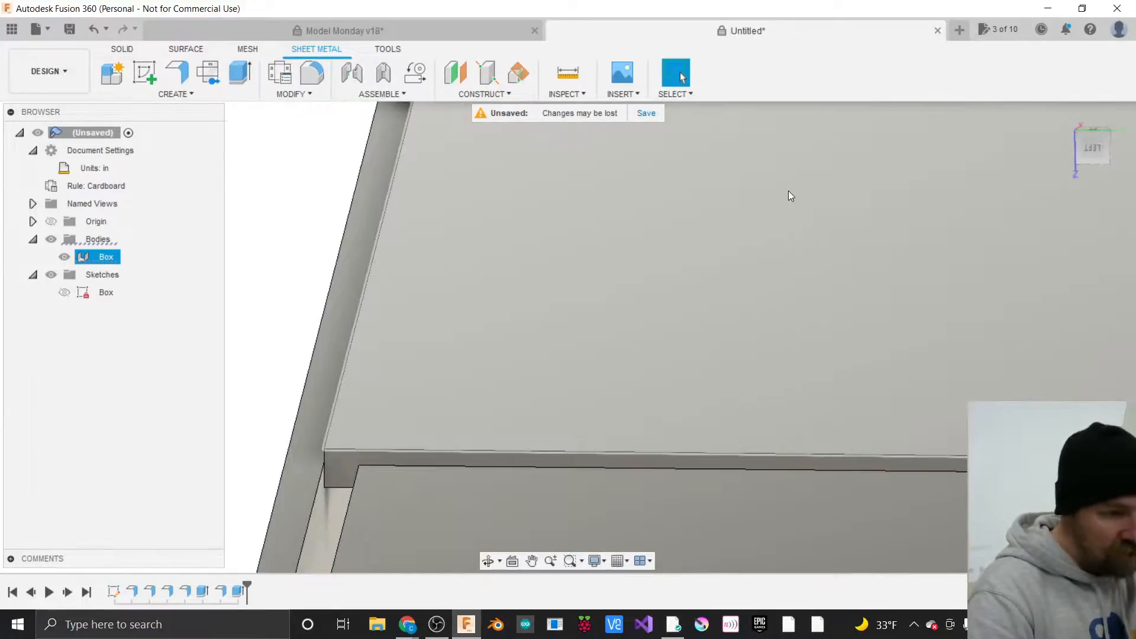
{"action": "scroll", "coordinate": [374, 408], "scroll_direction": "down", "scroll_amount": 5}
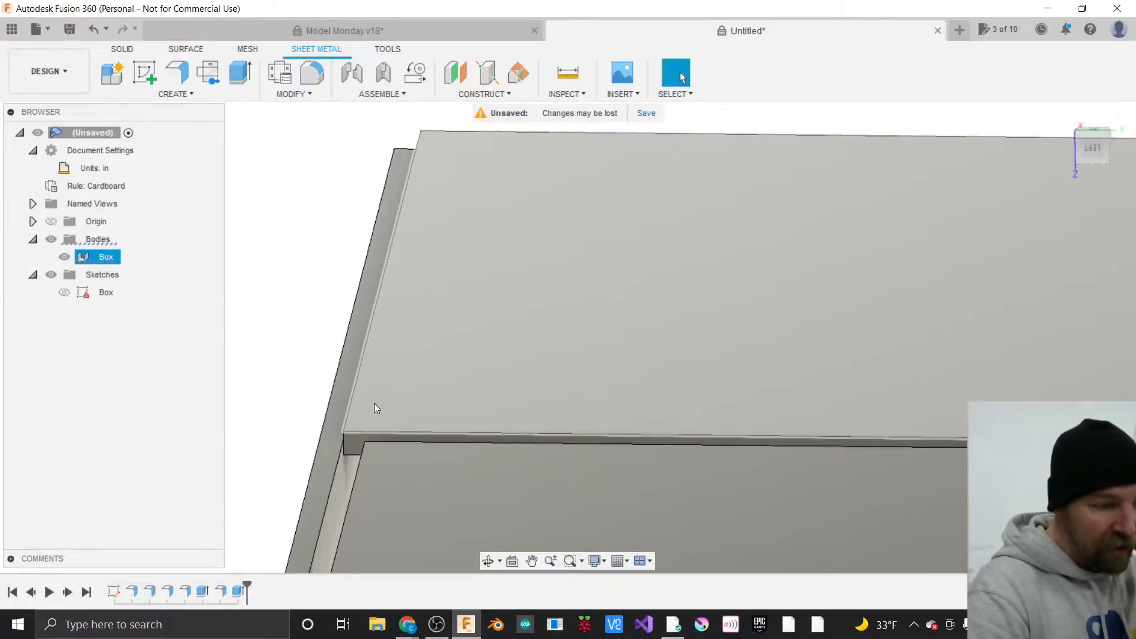
{"action": "scroll", "coordinate": [374, 407], "scroll_direction": "down", "scroll_amount": 3}
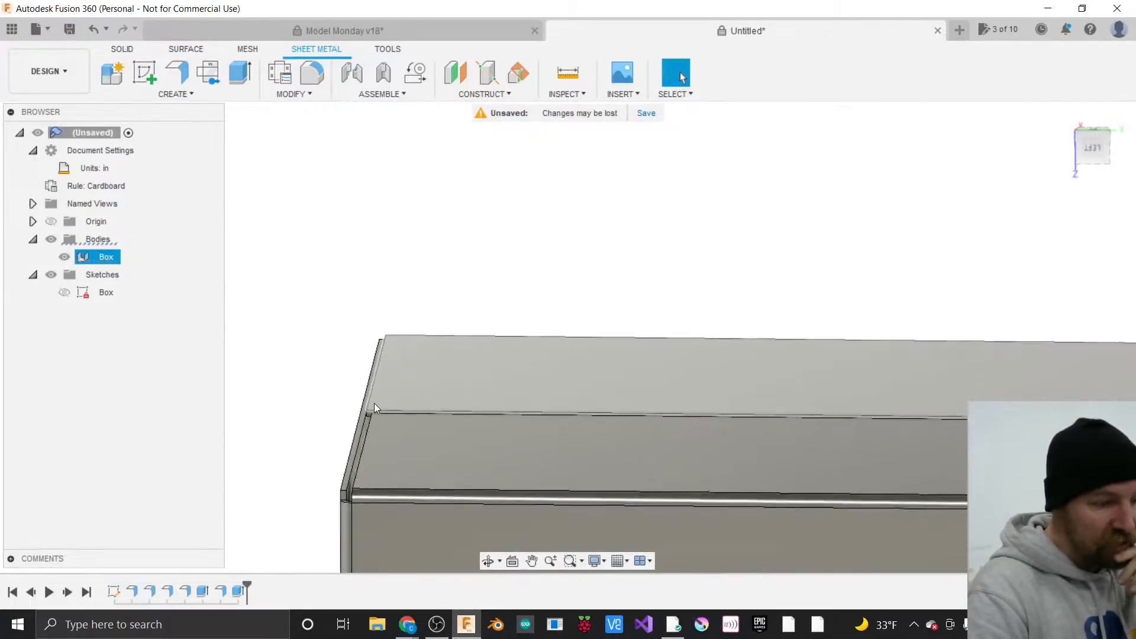
Examine the long bottom flaps' flange feature and the corner where the flaps meet the extended short wall.
{"action": "scroll", "coordinate": [374, 405], "scroll_direction": "down", "scroll_amount": 2}
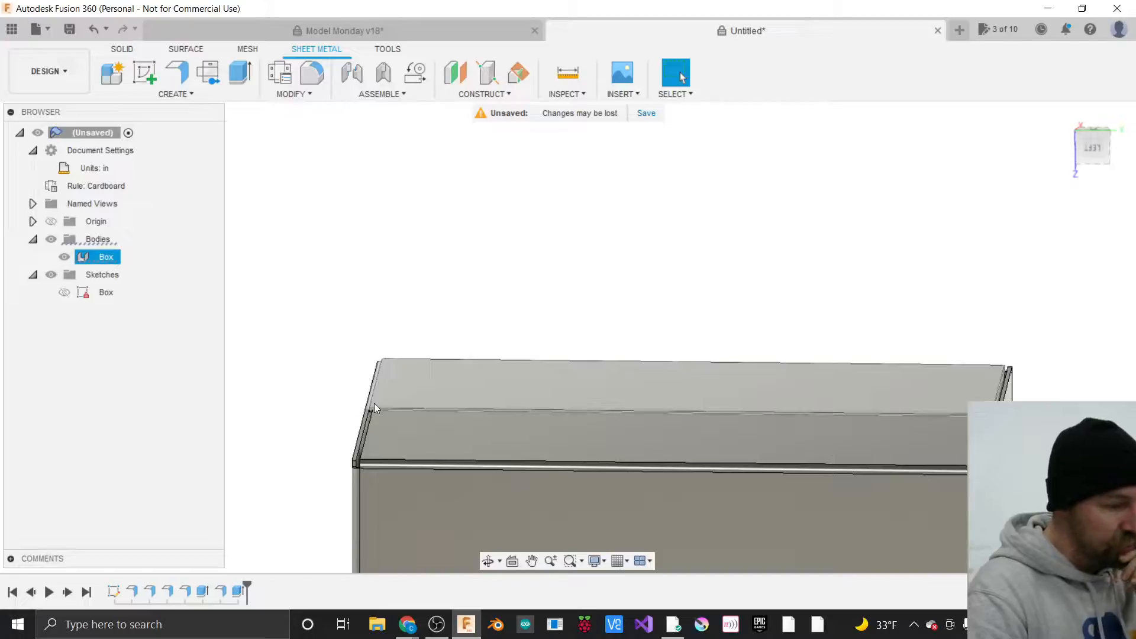
{"action": "left_click", "coordinate": [221, 592]}
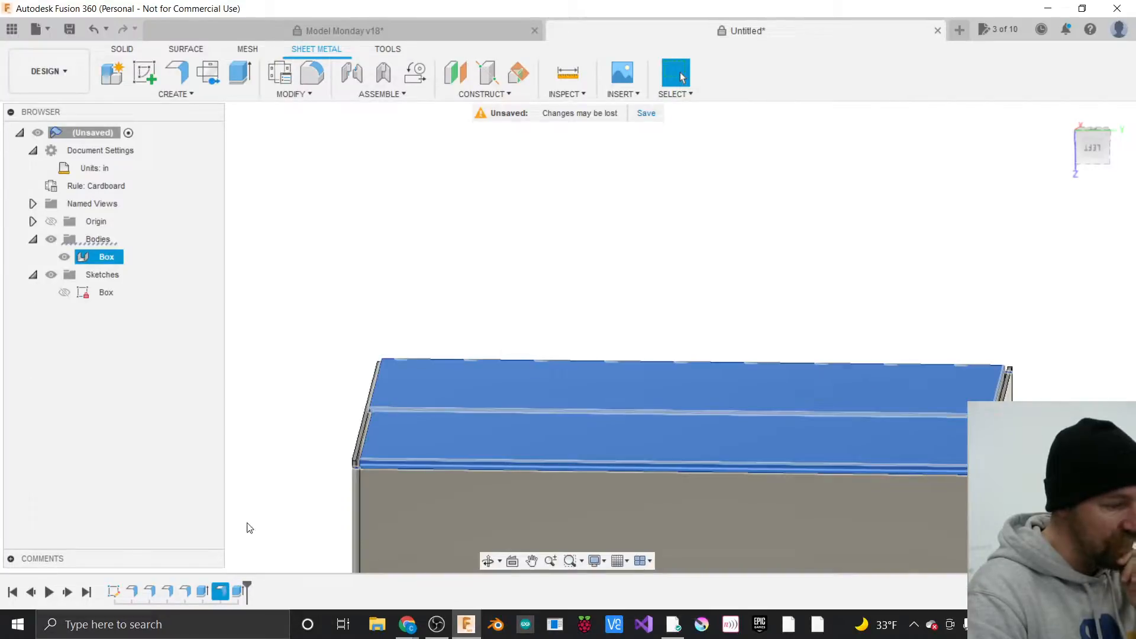
{"action": "right_click", "coordinate": [221, 590]}
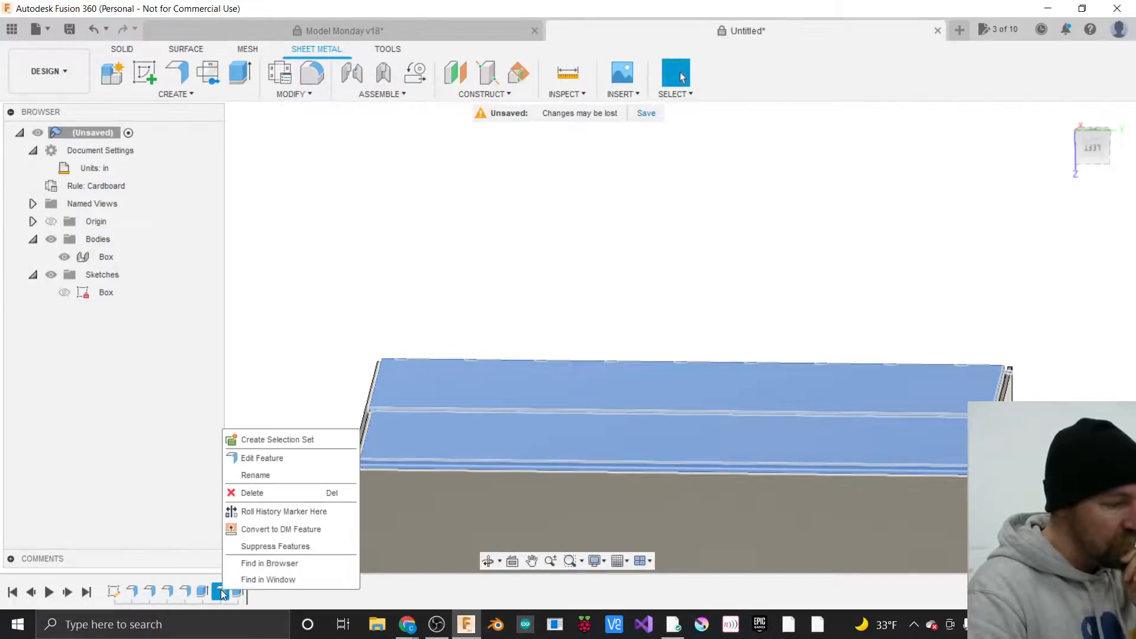
{"action": "left_click", "coordinate": [290, 425]}
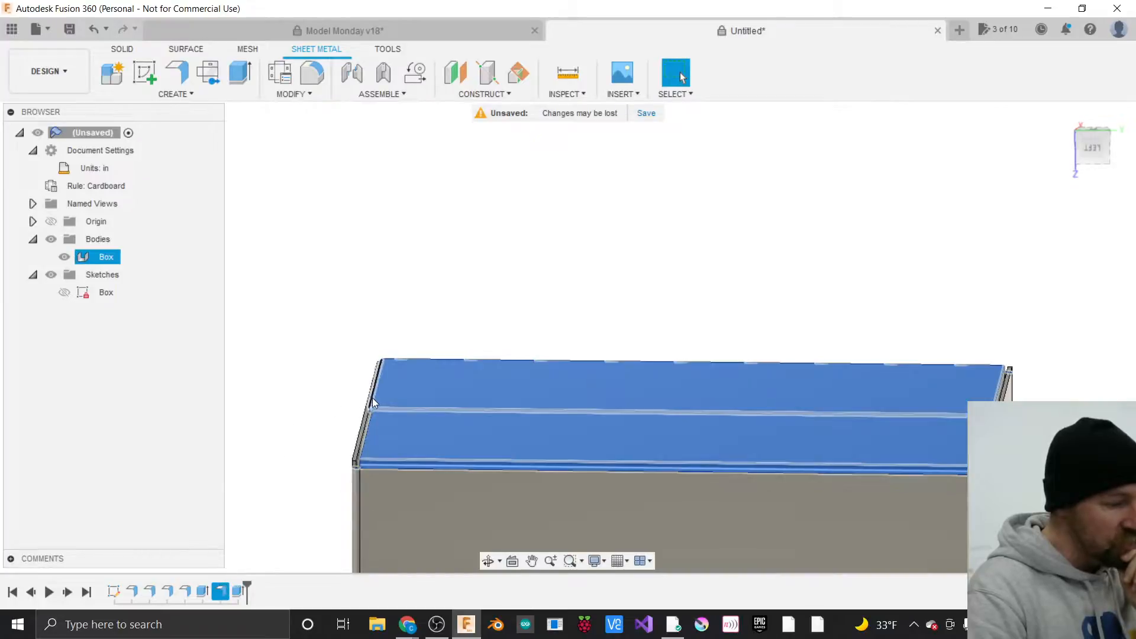
{"action": "scroll", "coordinate": [371, 398], "scroll_direction": "up", "scroll_amount": 3}
{"action": "scroll", "coordinate": [372, 398], "scroll_direction": "up", "scroll_amount": 4}
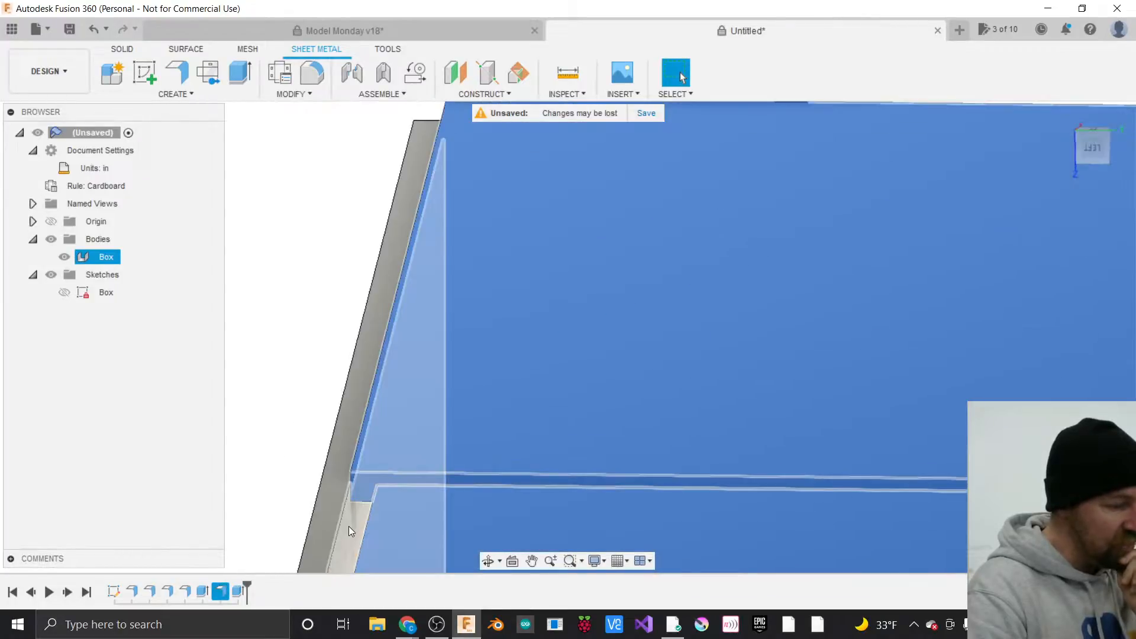
{"action": "left_click", "coordinate": [349, 527]}
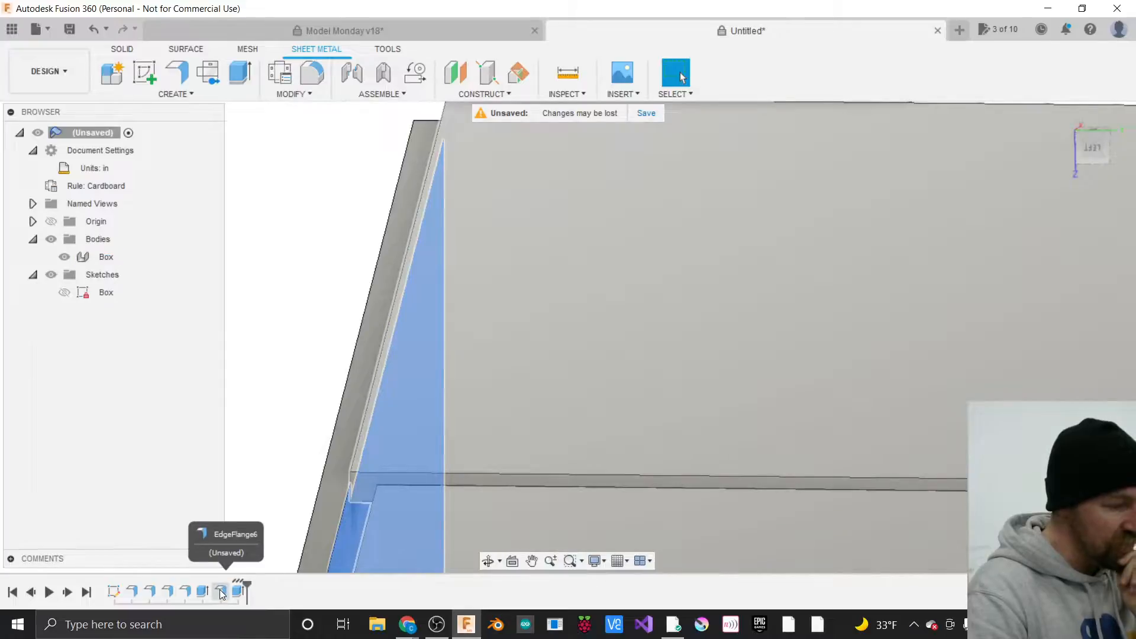
Edit the flange feature of the two long bottom flaps, changing Edge 1 to the Two Offset width option.
{"action": "left_click", "coordinate": [219, 591]}
{"action": "right_click", "coordinate": [219, 590]}
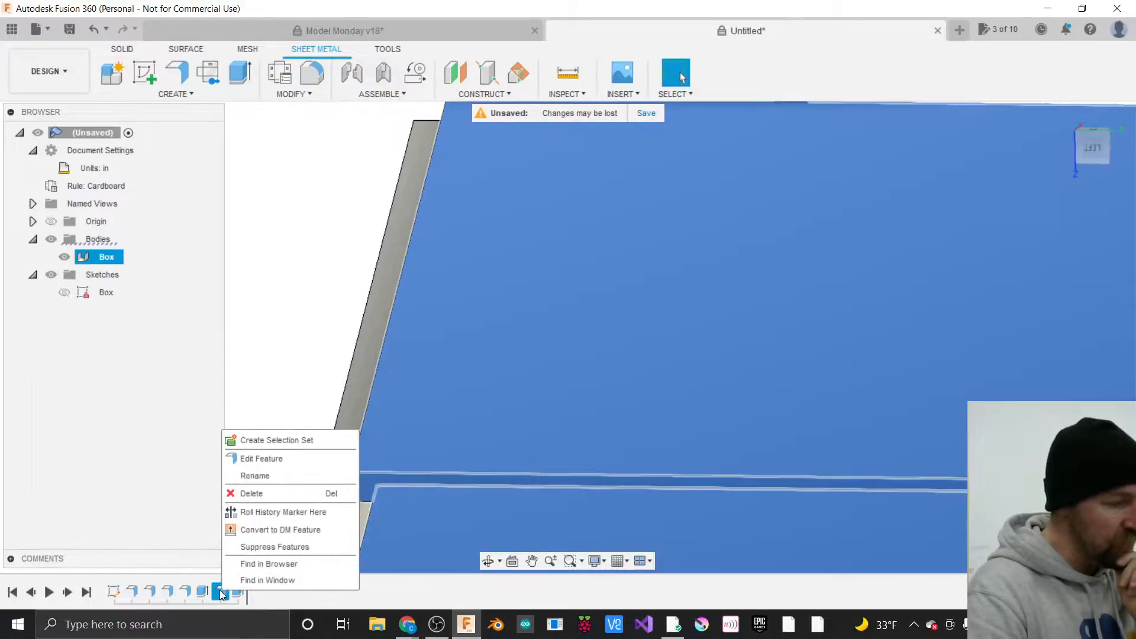
{"action": "left_click", "coordinate": [256, 459]}
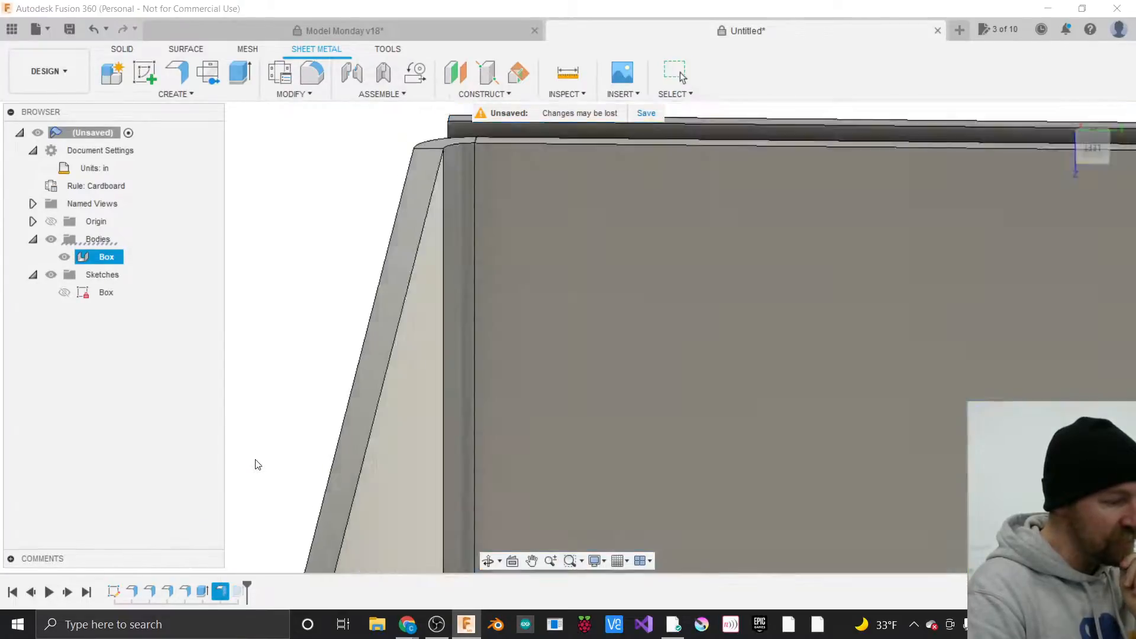
{"action": "scroll", "coordinate": [274, 385], "scroll_direction": "down", "scroll_amount": 5}
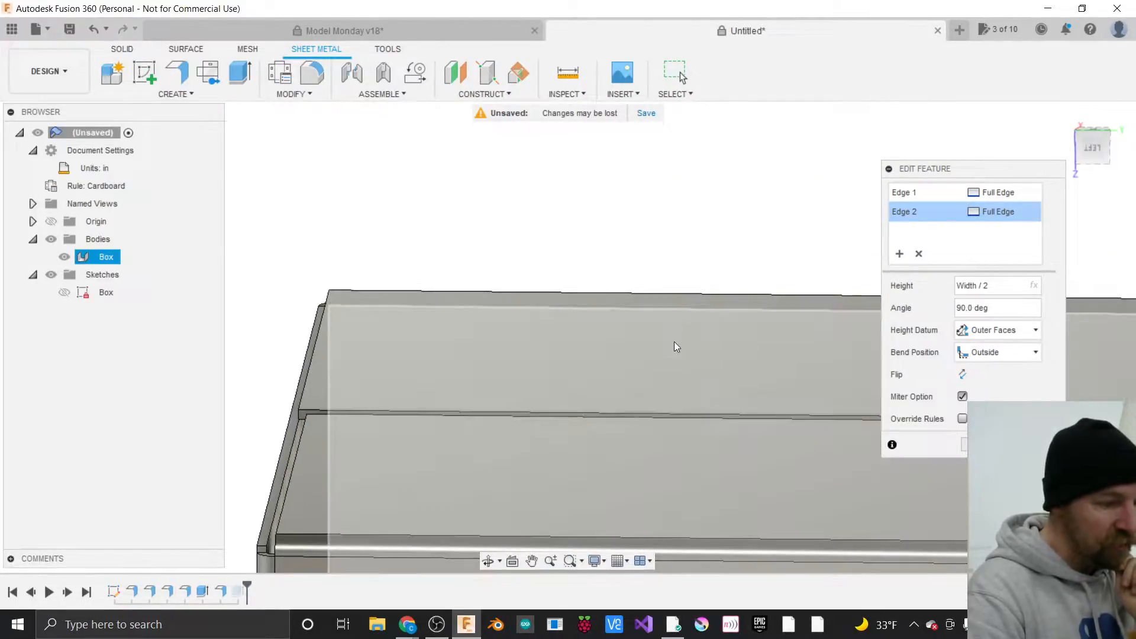
{"action": "left_click_drag", "start_coordinate": [965, 176], "coordinate": [637, 183]}
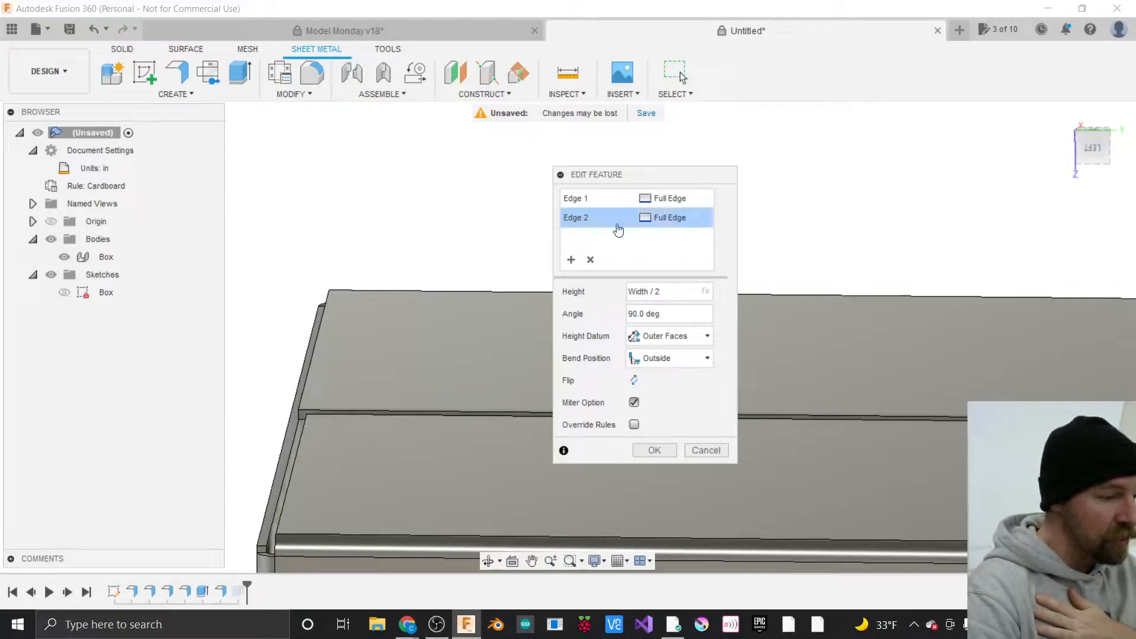
{"action": "left_click", "coordinate": [662, 225]}
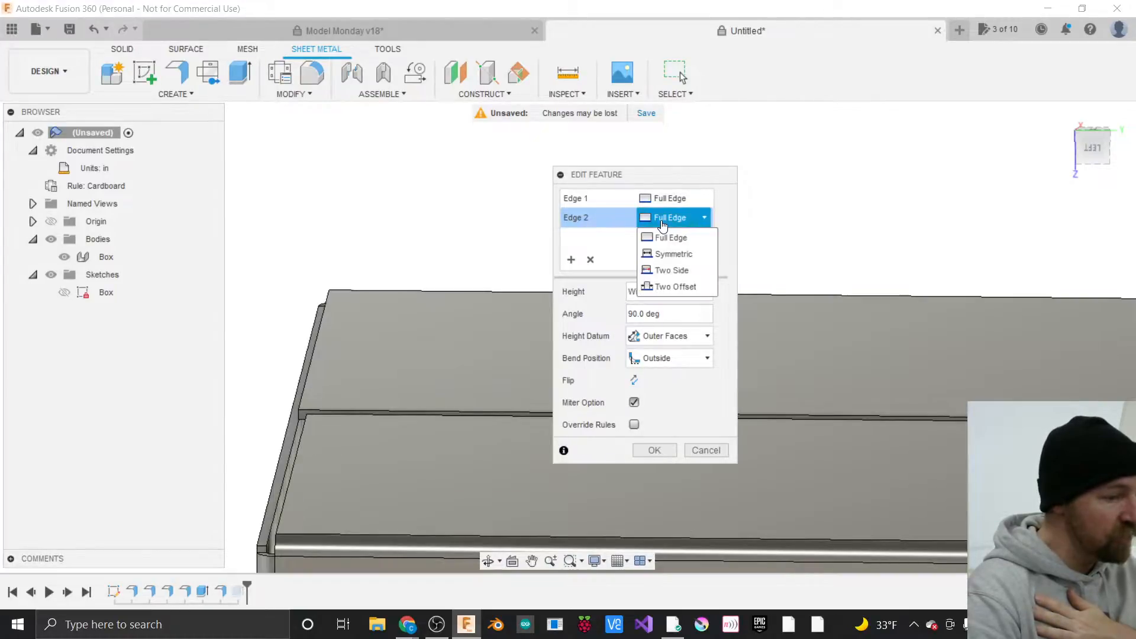
{"action": "left_click", "coordinate": [663, 201]}
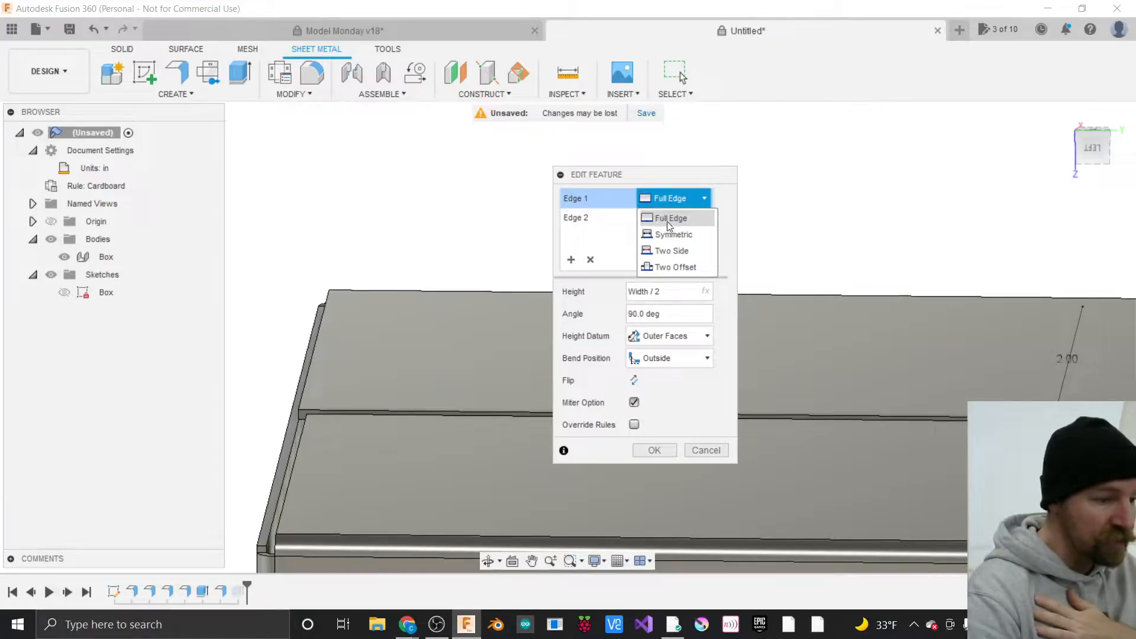
{"action": "left_click", "coordinate": [671, 267]}
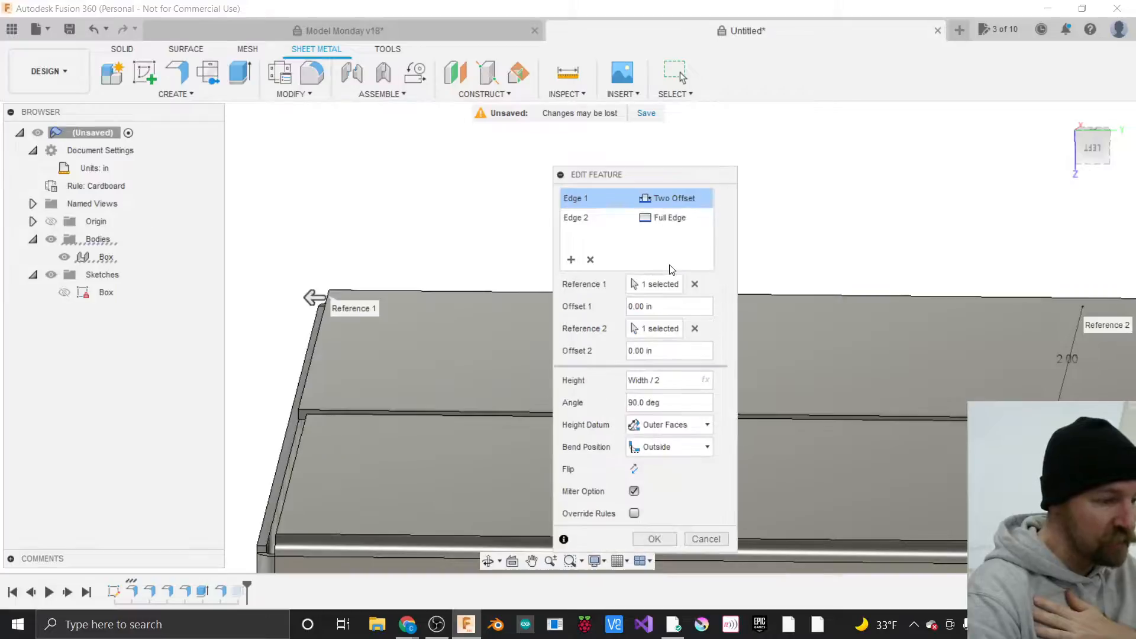
Set Offset 1 of Edge 1 to -0.03 in to pull the flap's end back from the short wall.
{"action": "left_click", "coordinate": [314, 298]}
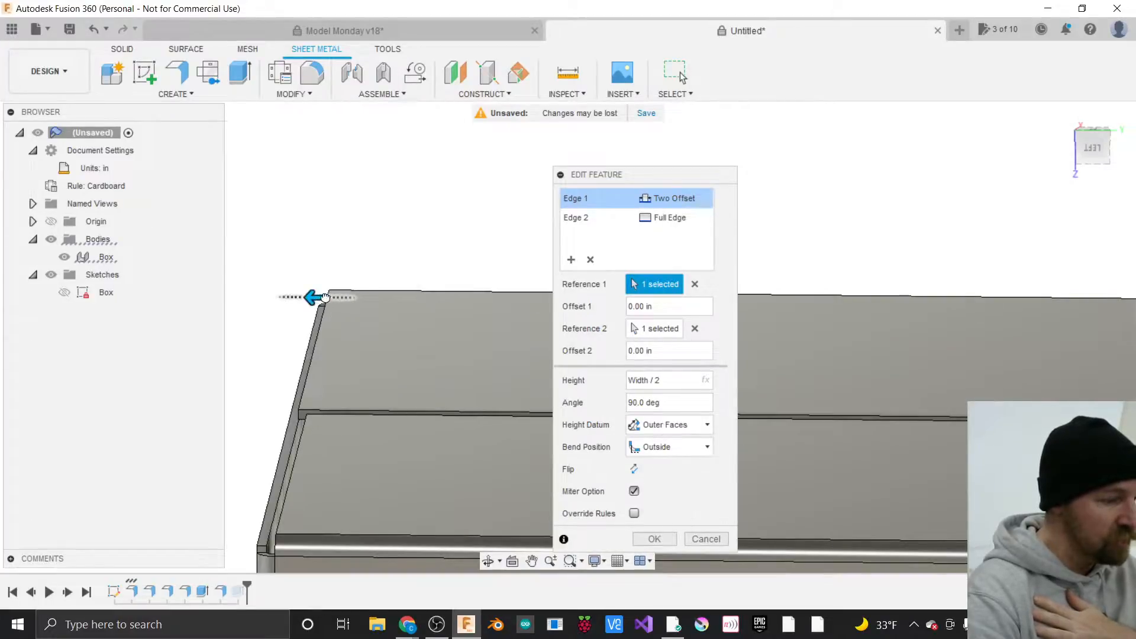
{"action": "left_click_drag", "start_coordinate": [320, 299], "coordinate": [329, 296]}
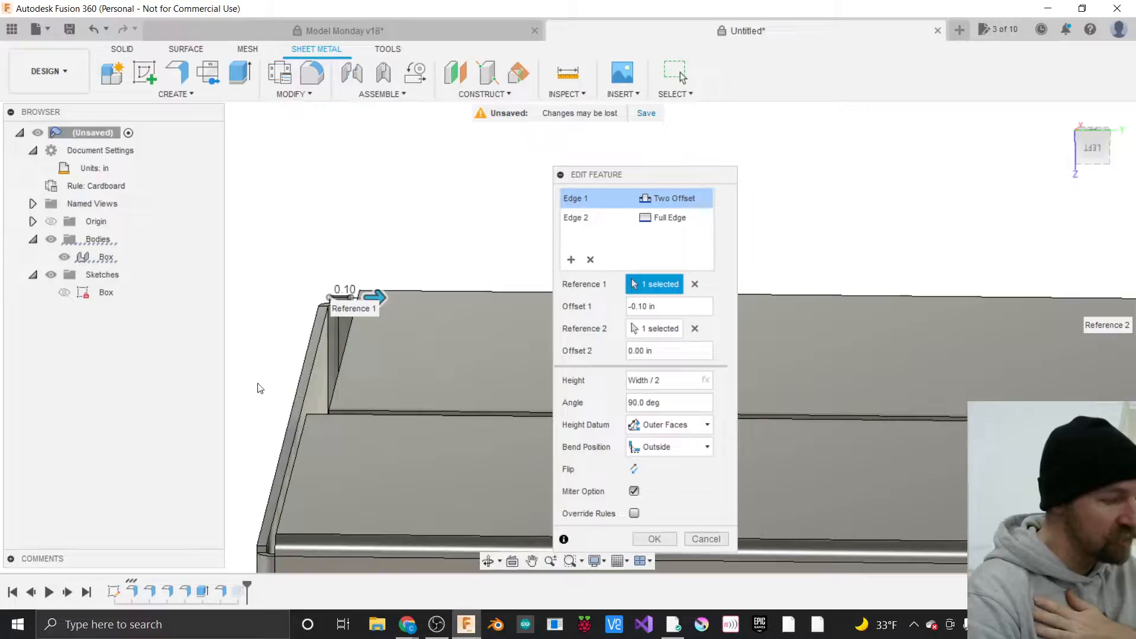
{"action": "scroll", "coordinate": [319, 332], "scroll_direction": "up", "scroll_amount": 3}
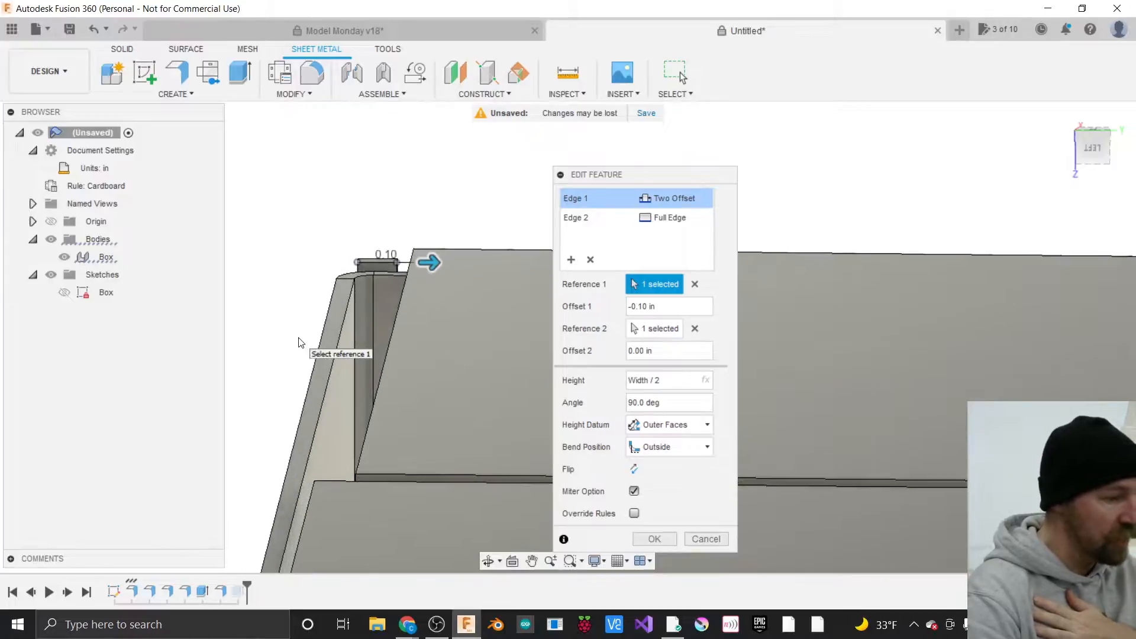
{"action": "left_click_drag", "start_coordinate": [428, 266], "coordinate": [404, 263]}
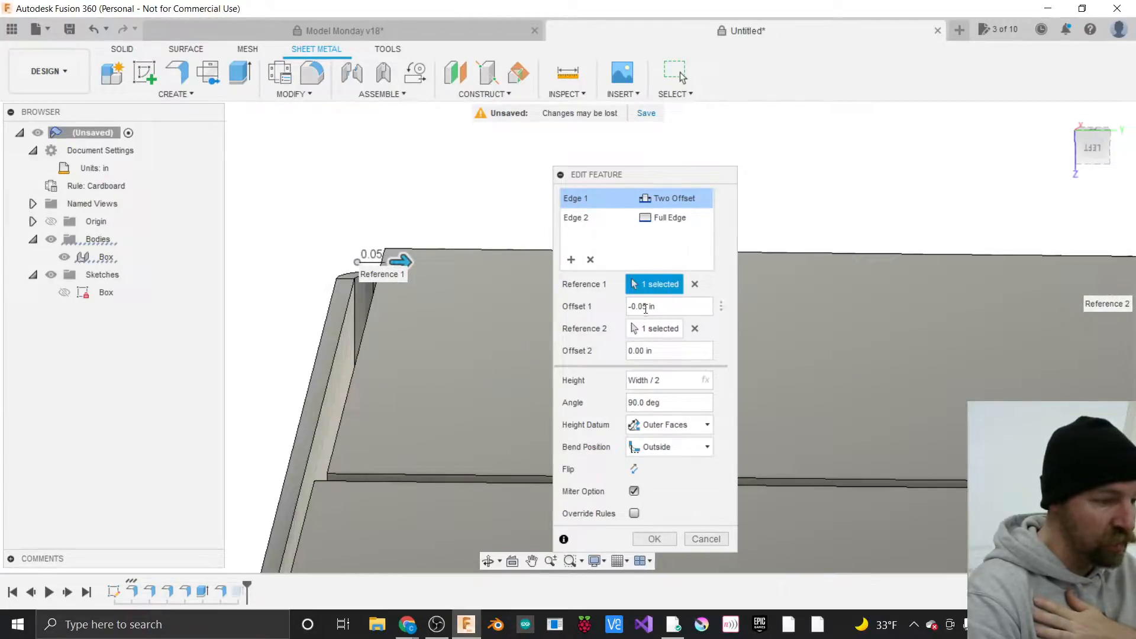
{"action": "key", "text": "BackSpace"}
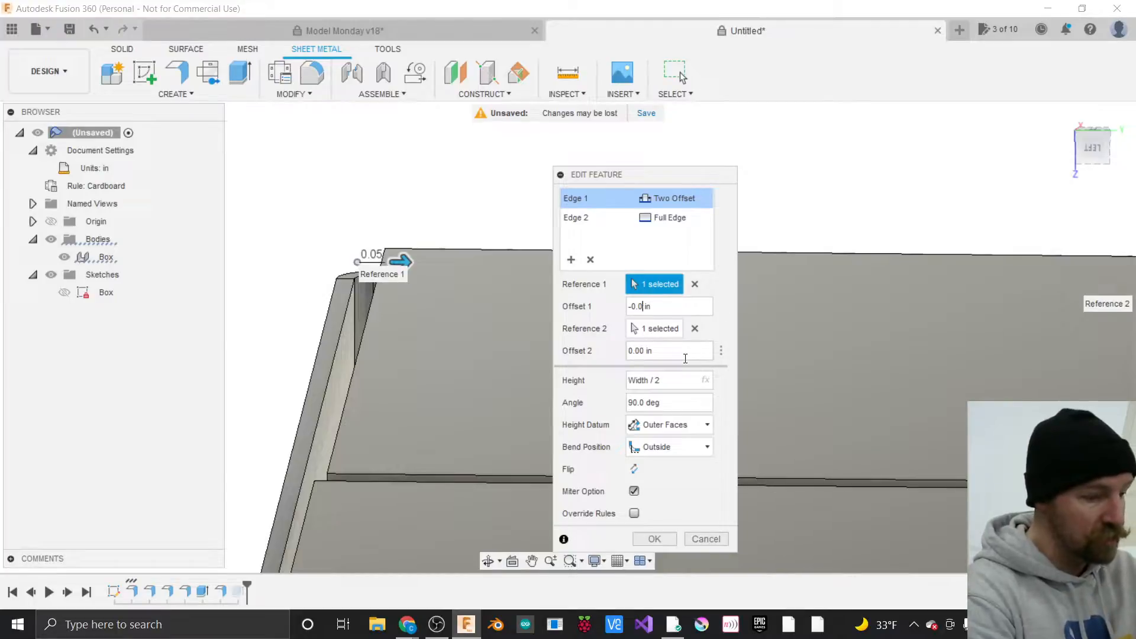
{"action": "key", "text": "BackSpace"}
{"action": "type", "text": "3"}
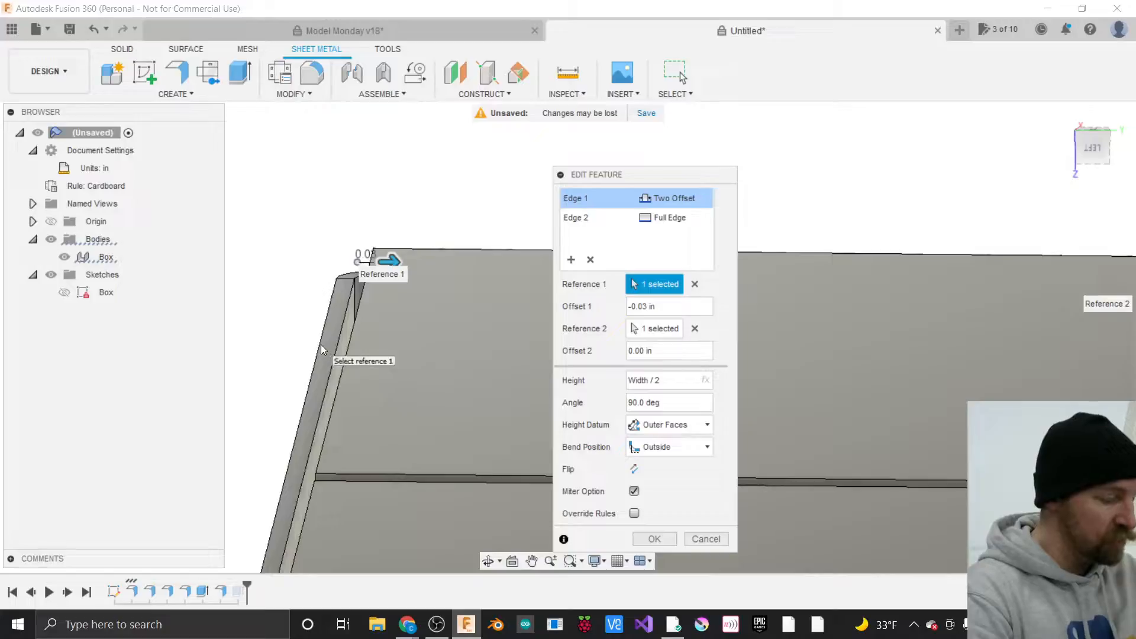
Examine the gaps between the long bottom flaps and the short walls at both ends of the box.
{"action": "scroll", "coordinate": [258, 296], "scroll_direction": "down", "scroll_amount": 3}
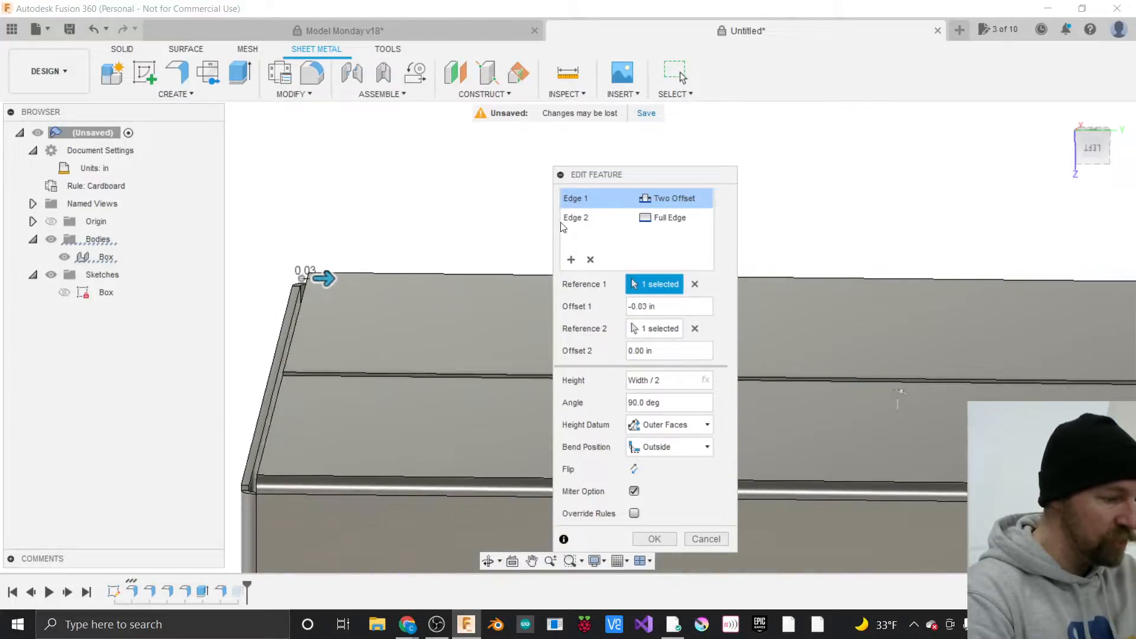
{"action": "scroll", "coordinate": [246, 368], "scroll_direction": "up", "scroll_amount": 4}
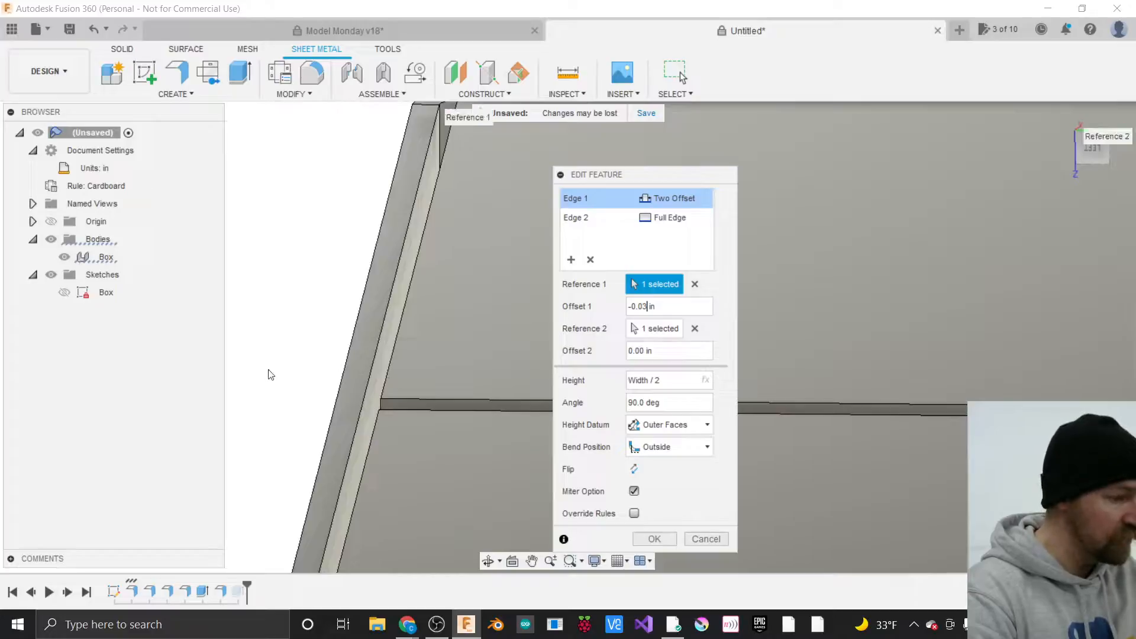
{"action": "scroll", "coordinate": [276, 375], "scroll_direction": "down", "scroll_amount": 5}
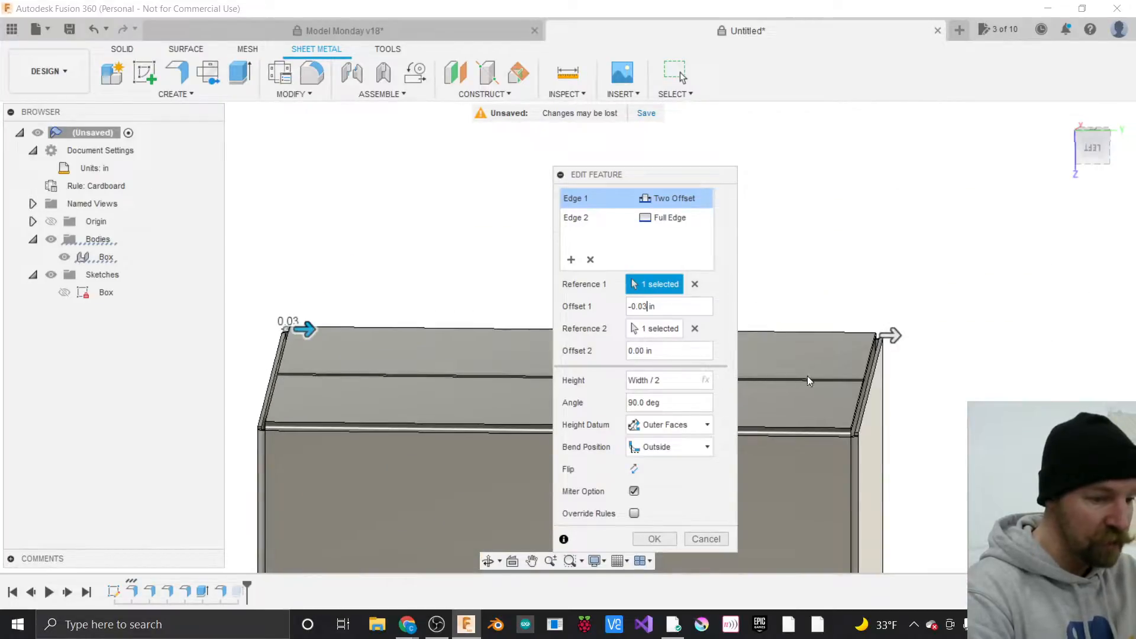
{"action": "scroll", "coordinate": [898, 374], "scroll_direction": "up", "scroll_amount": 6}
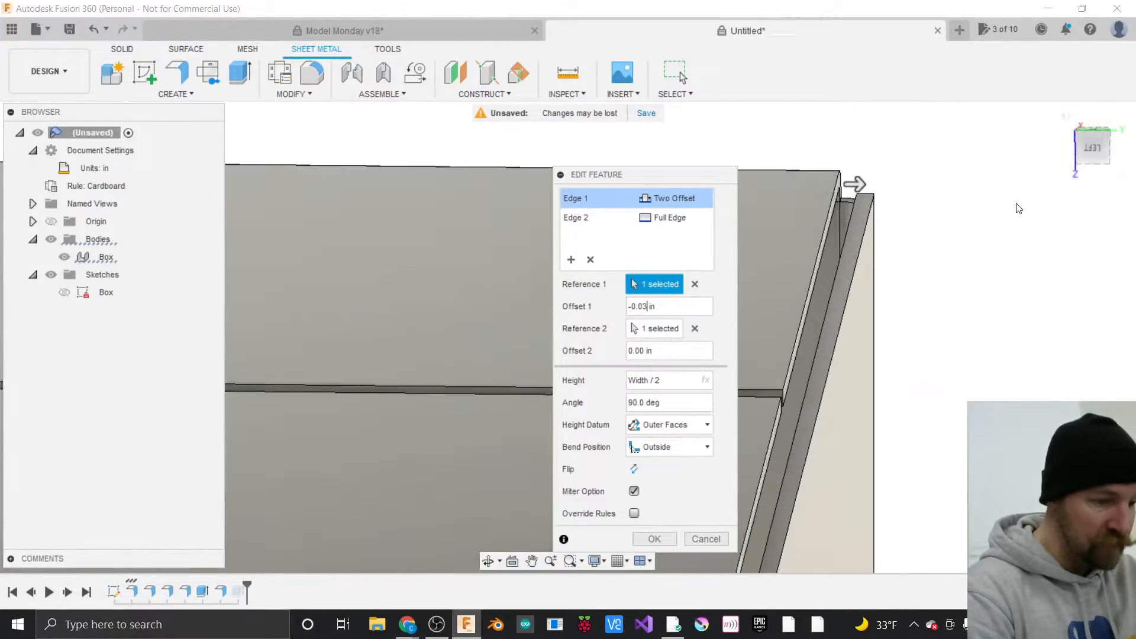
{"action": "left_click", "coordinate": [1095, 148]}
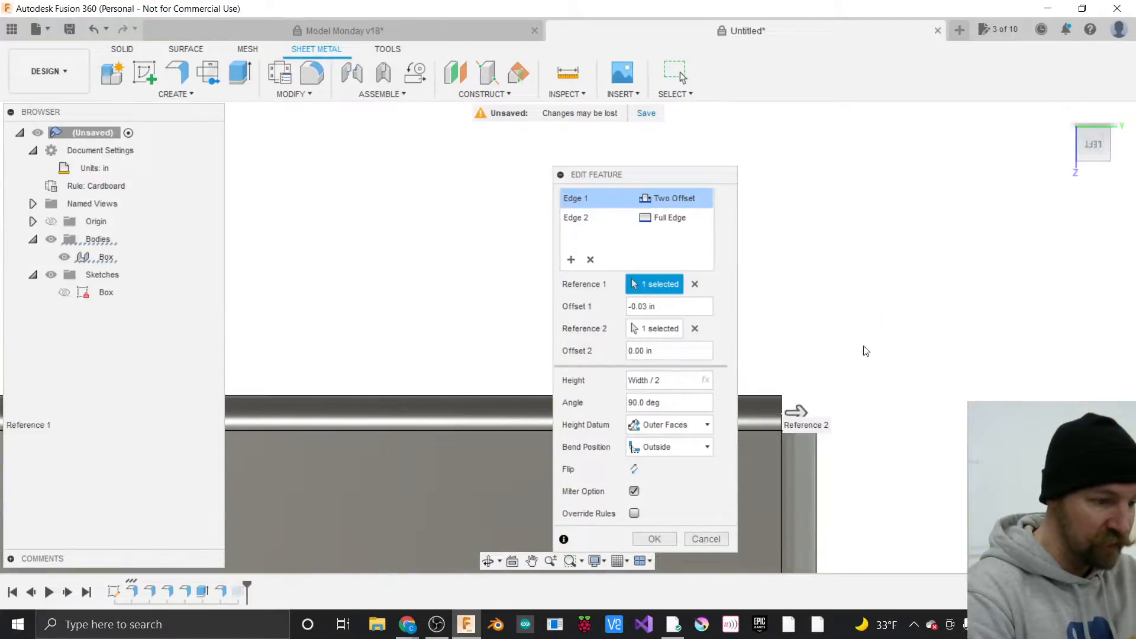
{"action": "left_click_drag", "start_coordinate": [1084, 153], "coordinate": [1081, 156]}
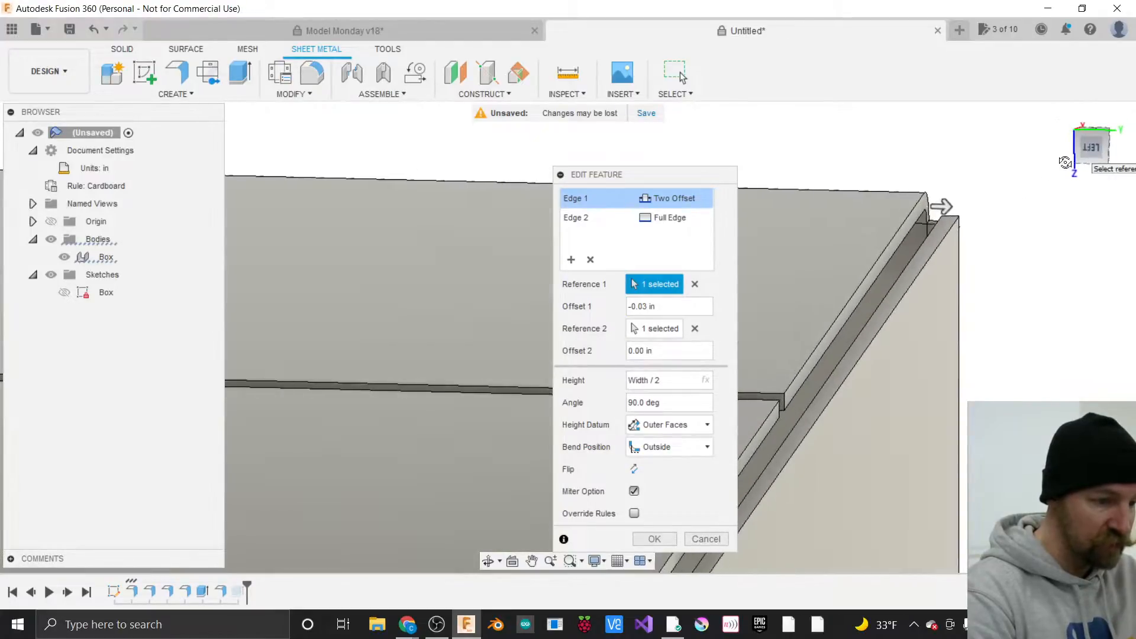
{"action": "scroll", "coordinate": [921, 563], "scroll_direction": "down", "scroll_amount": 2}
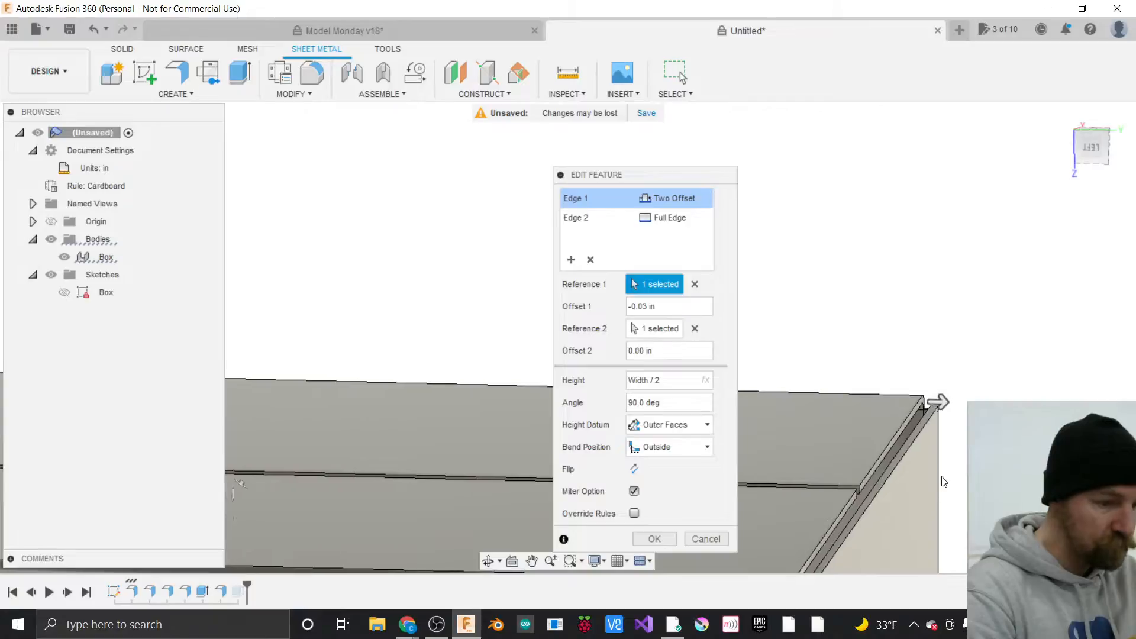
{"action": "scroll", "coordinate": [921, 563], "scroll_direction": "down", "scroll_amount": 1}
{"action": "scroll", "coordinate": [943, 405], "scroll_direction": "down", "scroll_amount": 2}
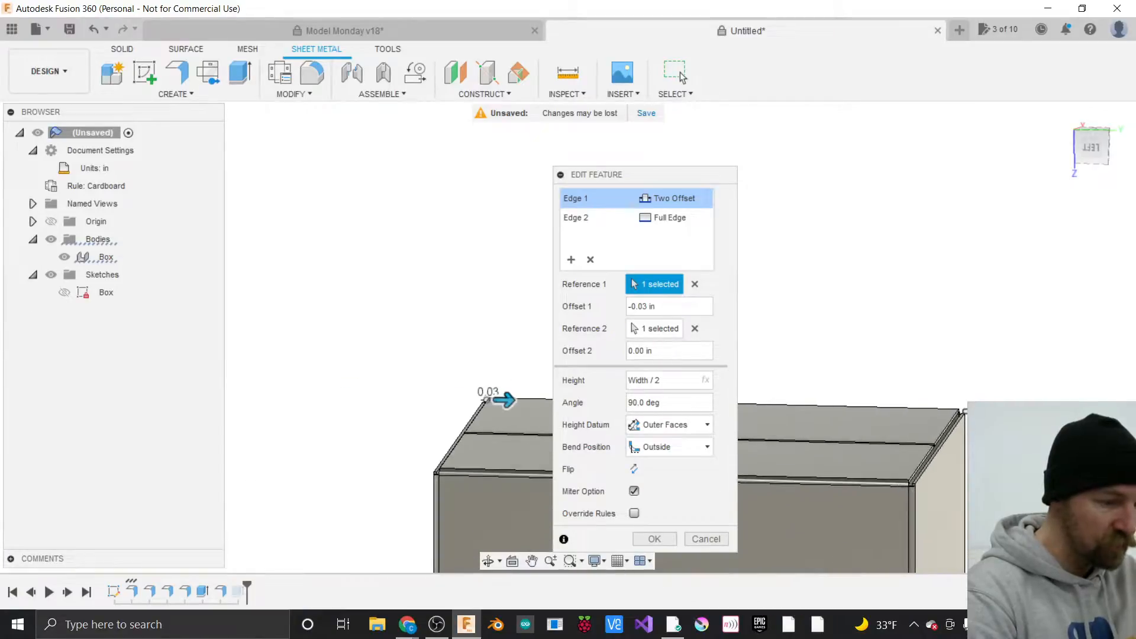
{"action": "scroll", "coordinate": [489, 414], "scroll_direction": "up", "scroll_amount": 4}
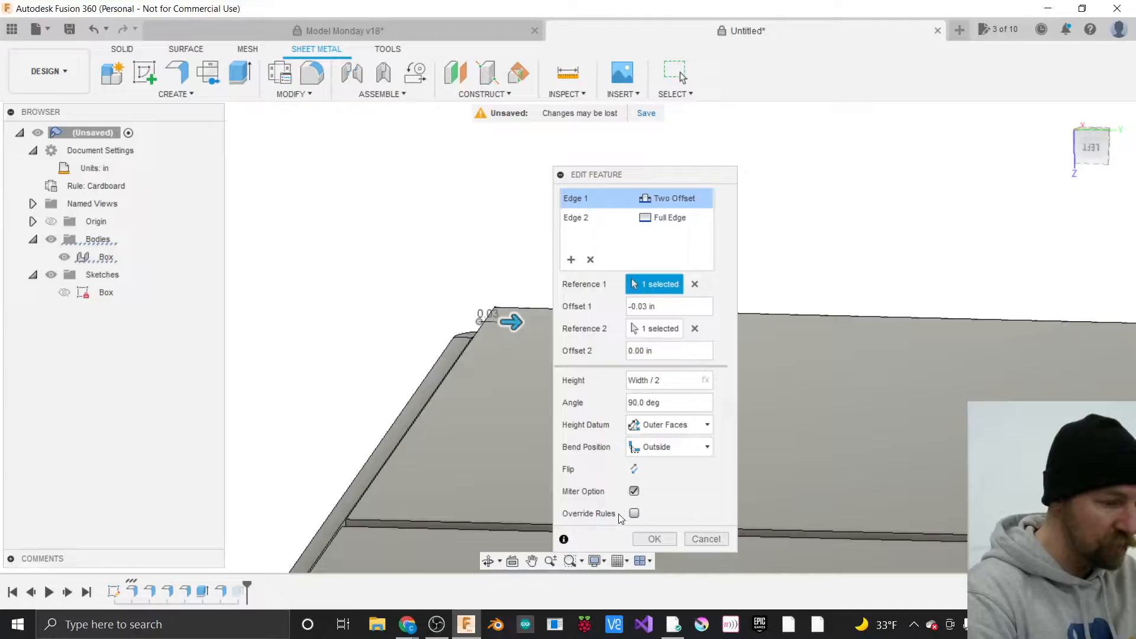
Apply the flange edit and inspect the offset flap's corner beside the short wall.
{"action": "left_click", "coordinate": [658, 541]}
{"action": "scroll", "coordinate": [570, 325], "scroll_direction": "down", "scroll_amount": 3}
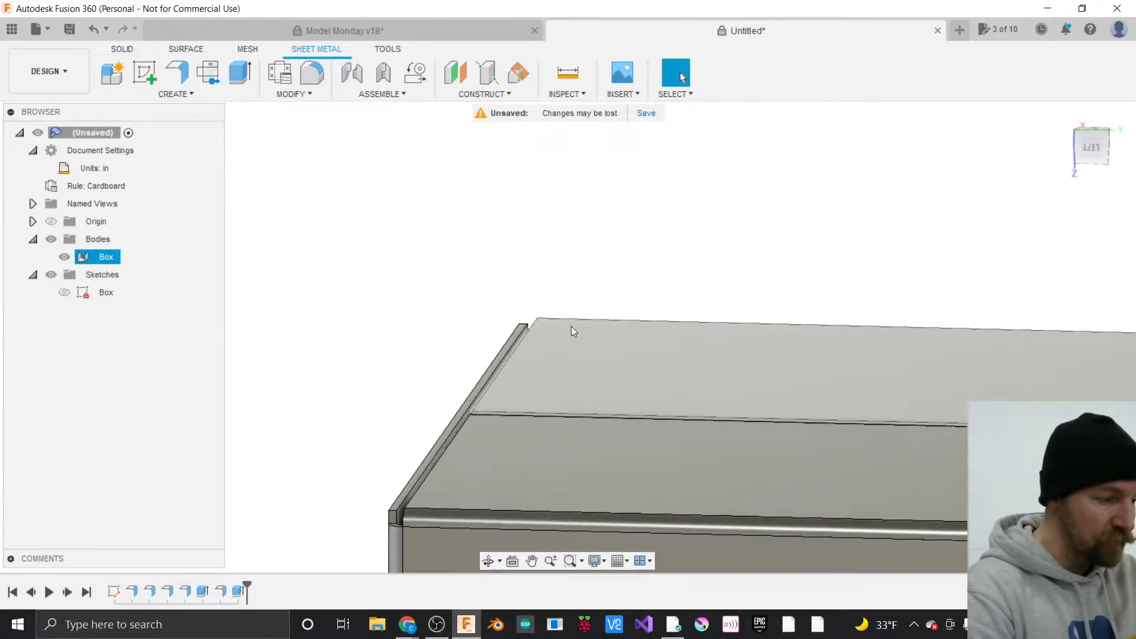
{"action": "left_click", "coordinate": [438, 438]}
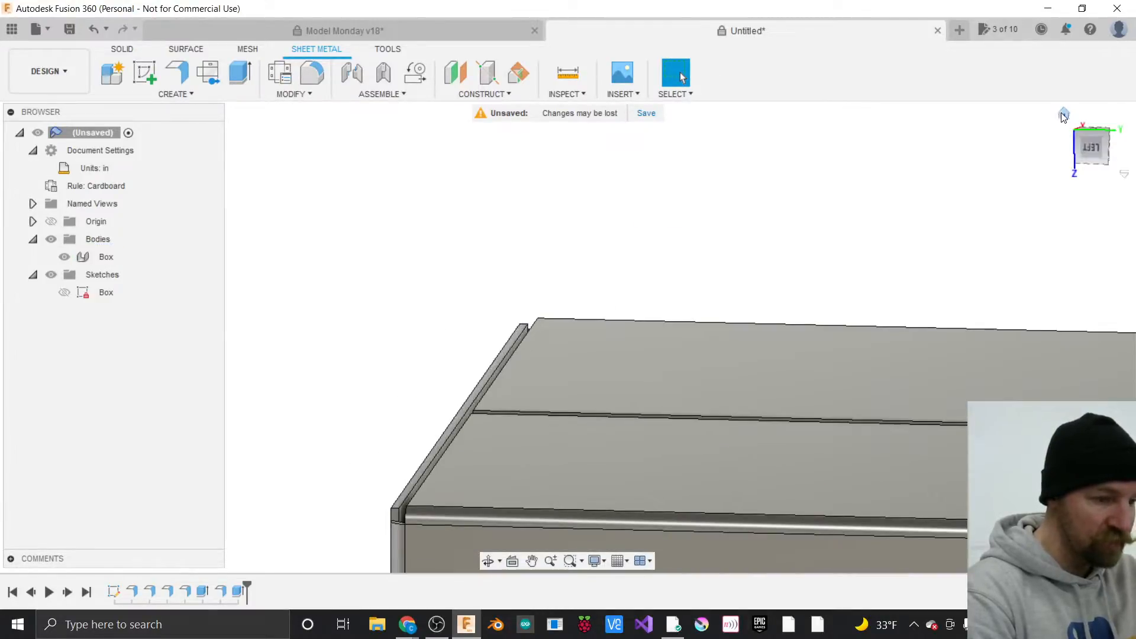
{"action": "left_click_drag", "start_coordinate": [1089, 142], "coordinate": [1112, 139]}
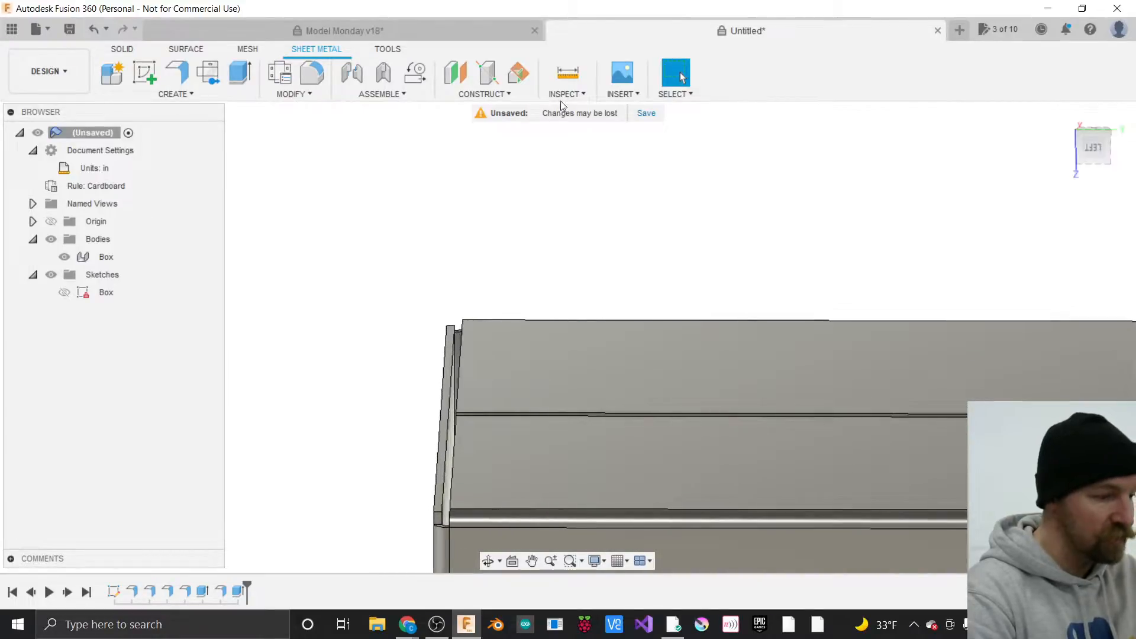
Start a flange on the bottom edges of both extended short walls, pulling the flaps inward to a height of about 0.70 in.
{"action": "left_click", "coordinate": [176, 74]}
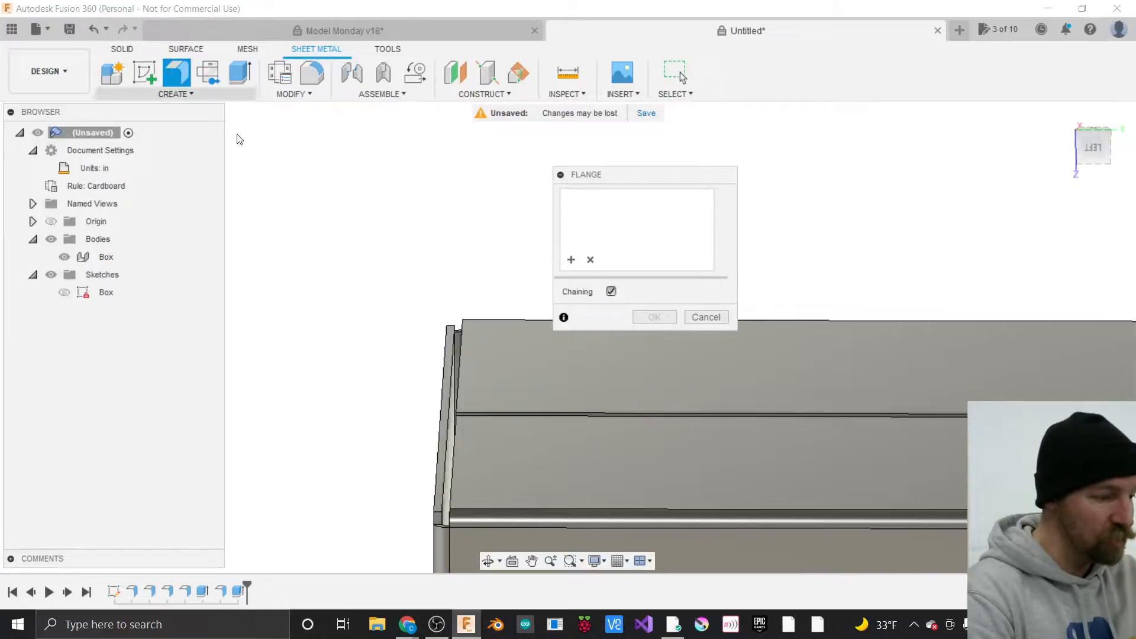
{"action": "left_click", "coordinate": [450, 426]}
{"action": "scroll", "coordinate": [269, 445], "scroll_direction": "down", "scroll_amount": 4}
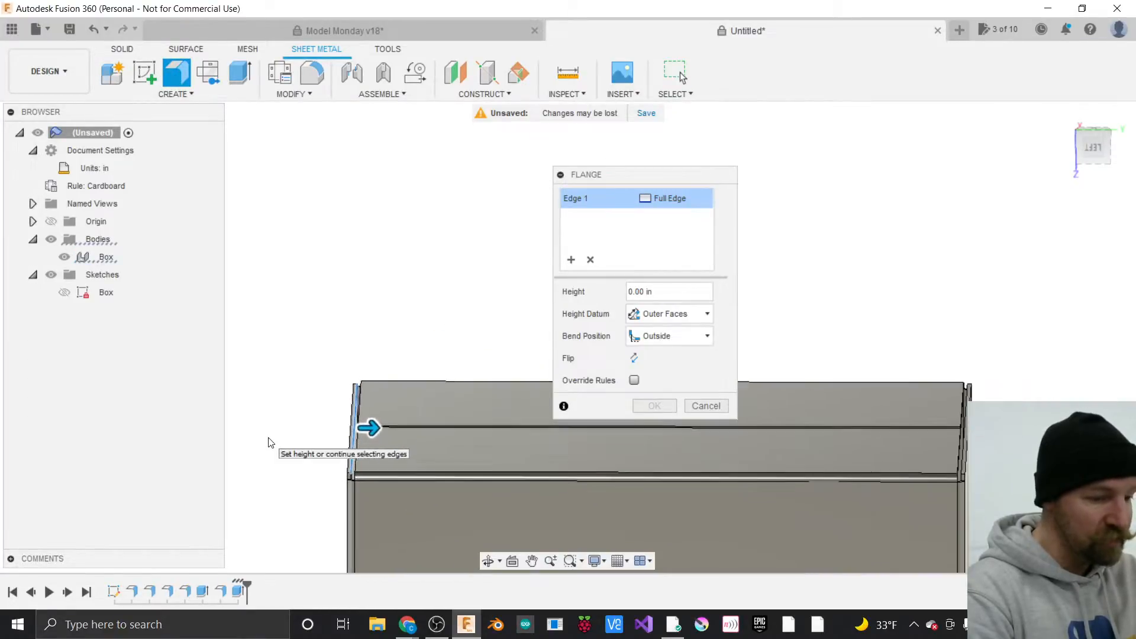
{"action": "scroll", "coordinate": [928, 493], "scroll_direction": "up", "scroll_amount": 5}
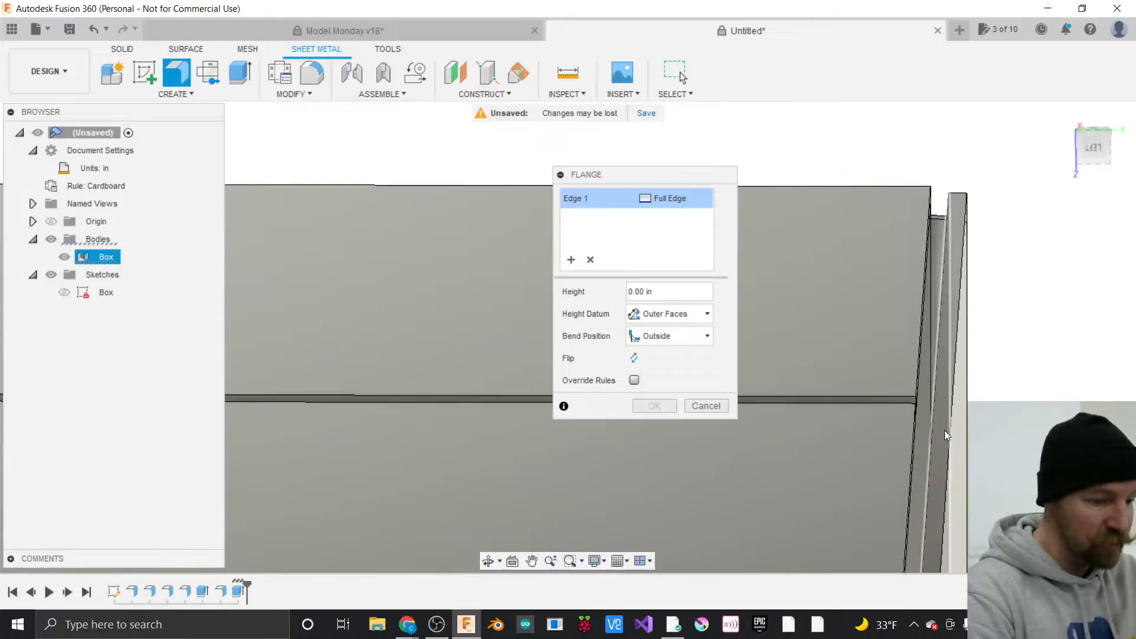
{"action": "left_click", "coordinate": [930, 453]}
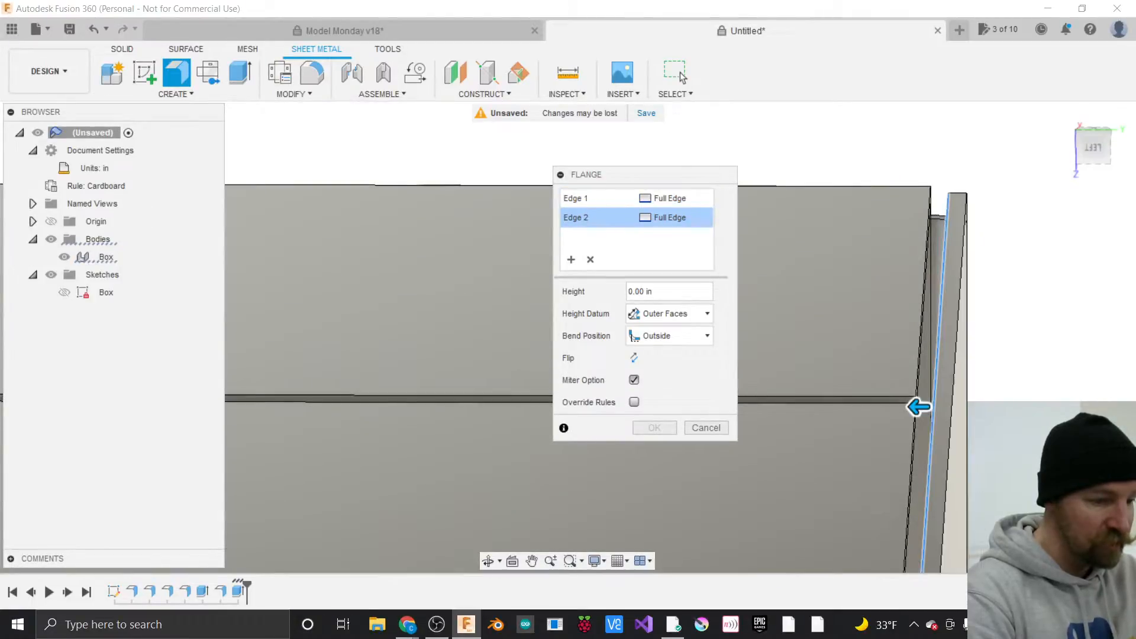
{"action": "scroll", "coordinate": [922, 410], "scroll_direction": "down", "scroll_amount": 1}
{"action": "left_click_drag", "start_coordinate": [941, 426], "coordinate": [713, 431]}
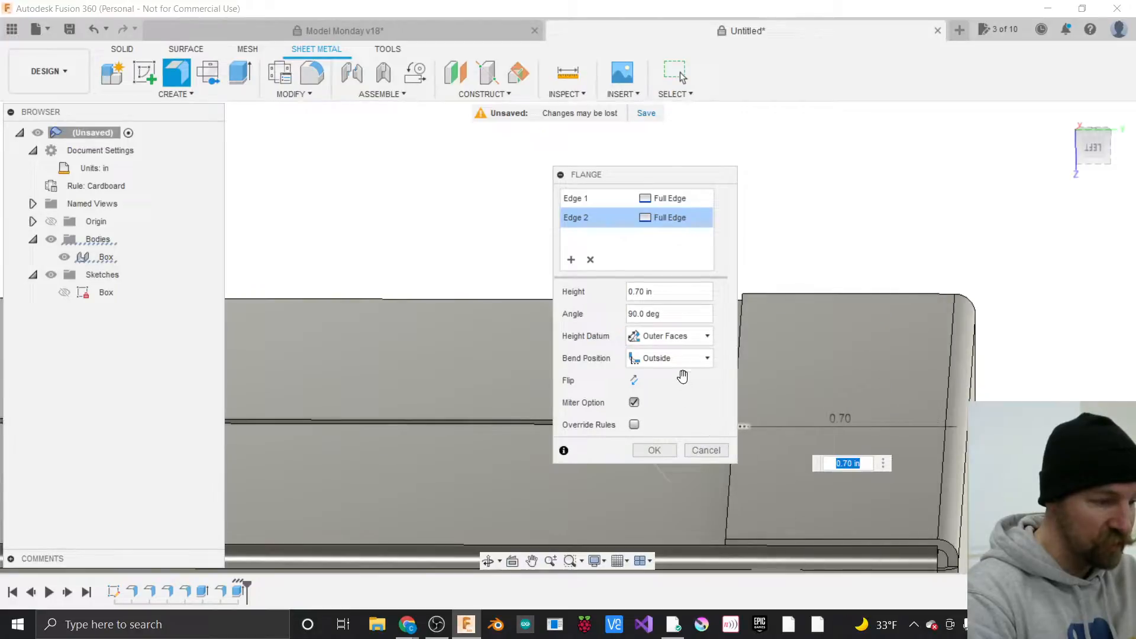
Examine the previewed short-wall flange from the side, checking its bend and clearance over the long bottom flaps at the corner.
{"action": "left_click", "coordinate": [1098, 146]}
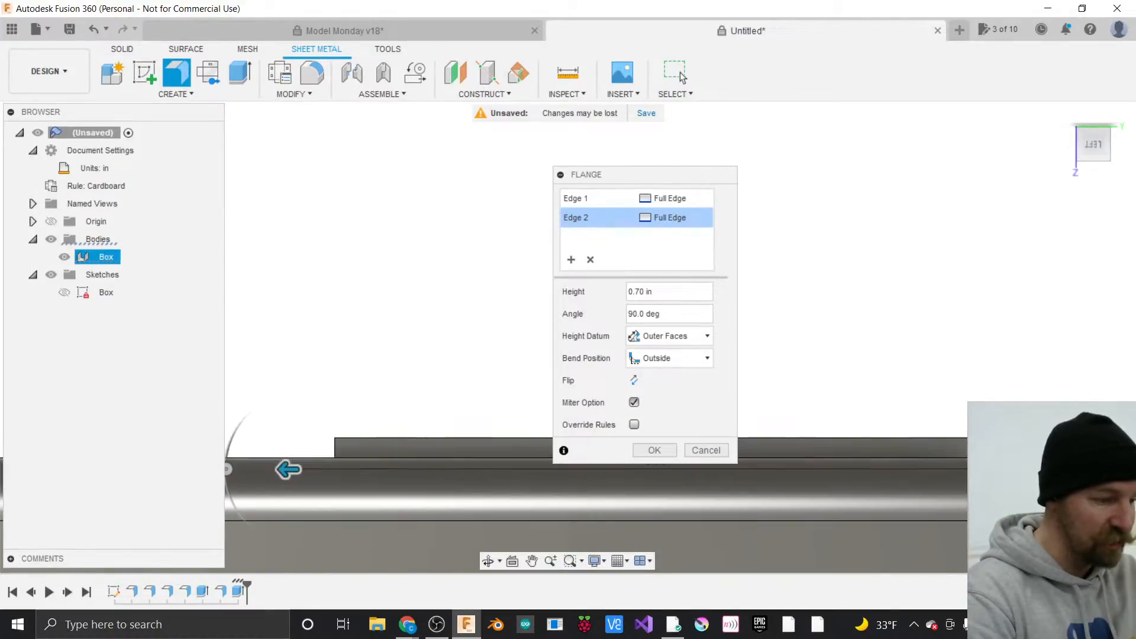
{"action": "scroll", "coordinate": [1015, 497], "scroll_direction": "down", "scroll_amount": 7}
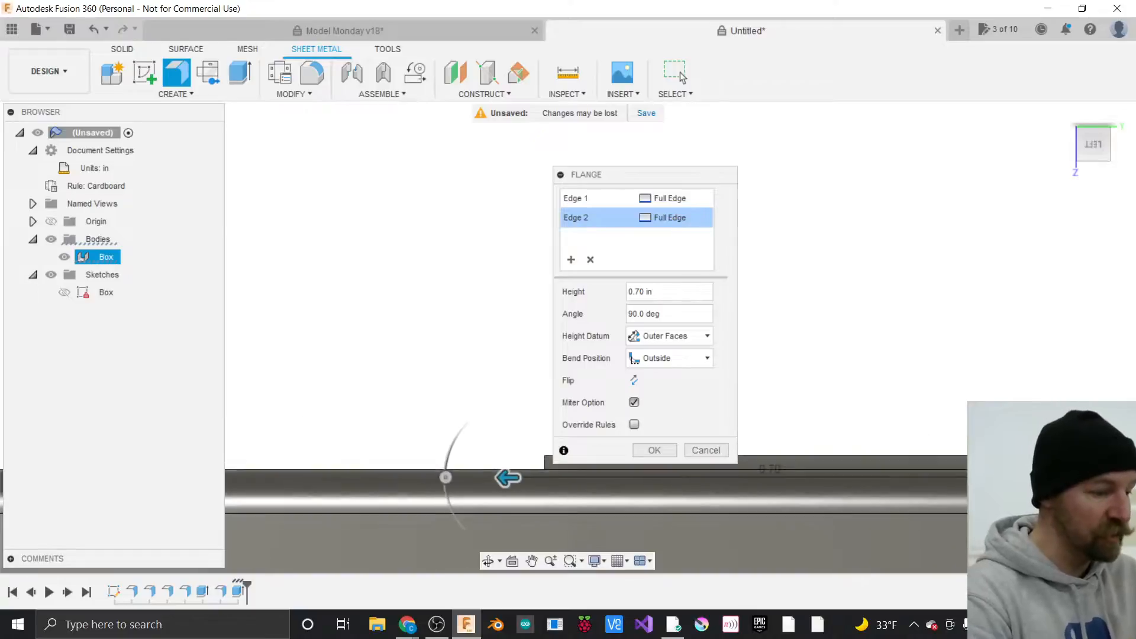
{"action": "scroll", "coordinate": [1015, 497], "scroll_direction": "down", "scroll_amount": 3}
{"action": "scroll", "coordinate": [931, 445], "scroll_direction": "up", "scroll_amount": 8}
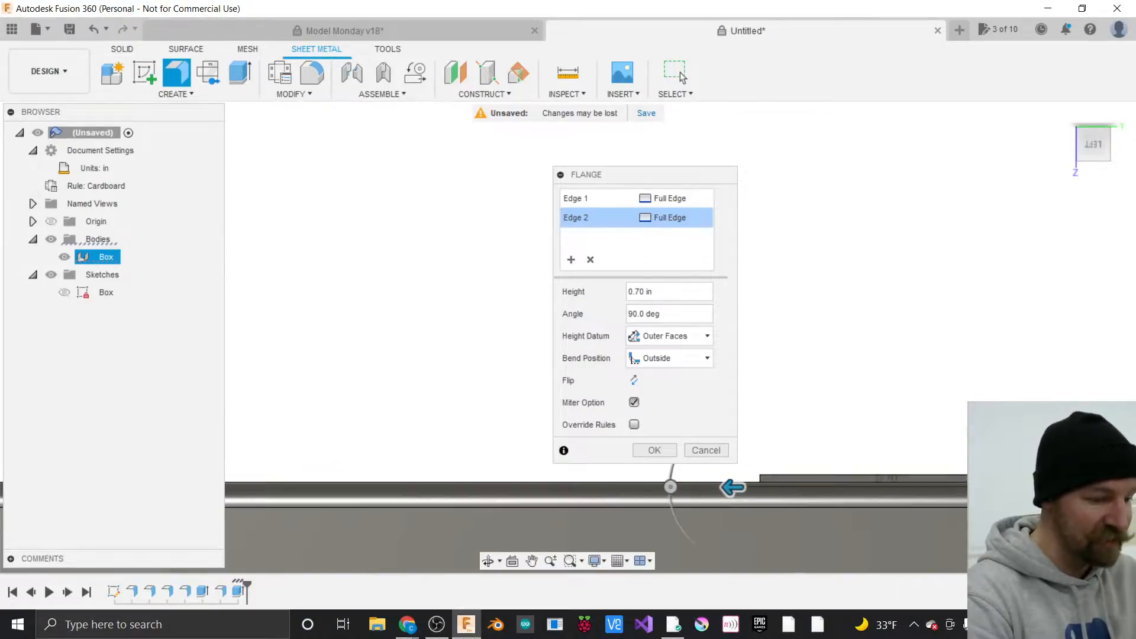
{"action": "scroll", "coordinate": [931, 442], "scroll_direction": "down", "scroll_amount": 3}
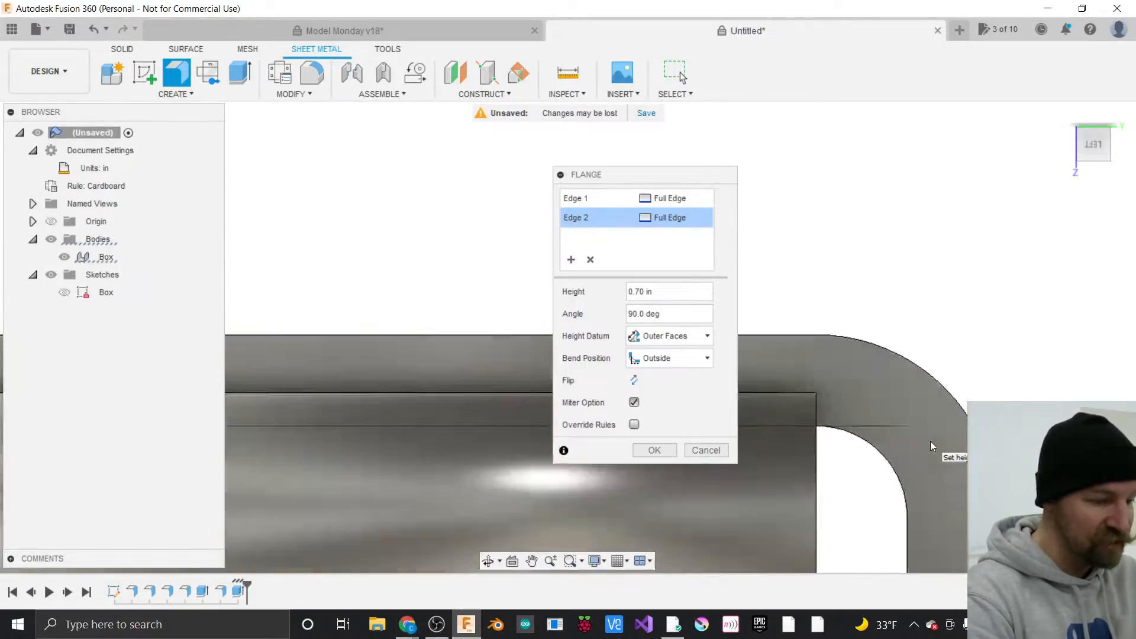
{"action": "scroll", "coordinate": [904, 493], "scroll_direction": "down", "scroll_amount": 3}
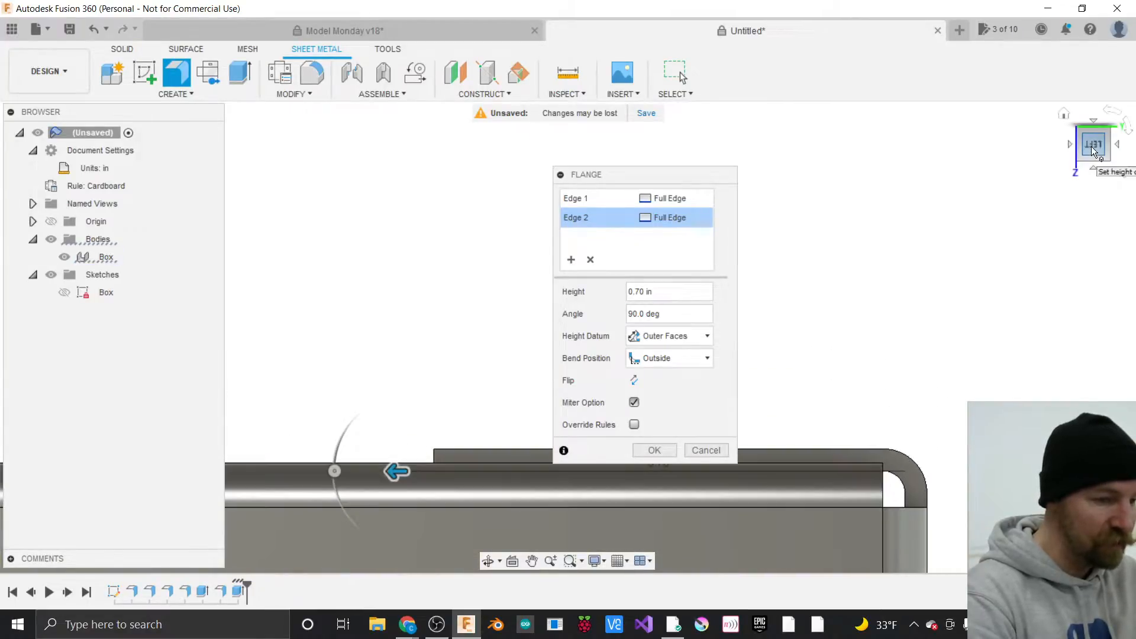
{"action": "left_click", "coordinate": [1075, 160]}
{"action": "scroll", "coordinate": [1004, 382], "scroll_direction": "down", "scroll_amount": 5}
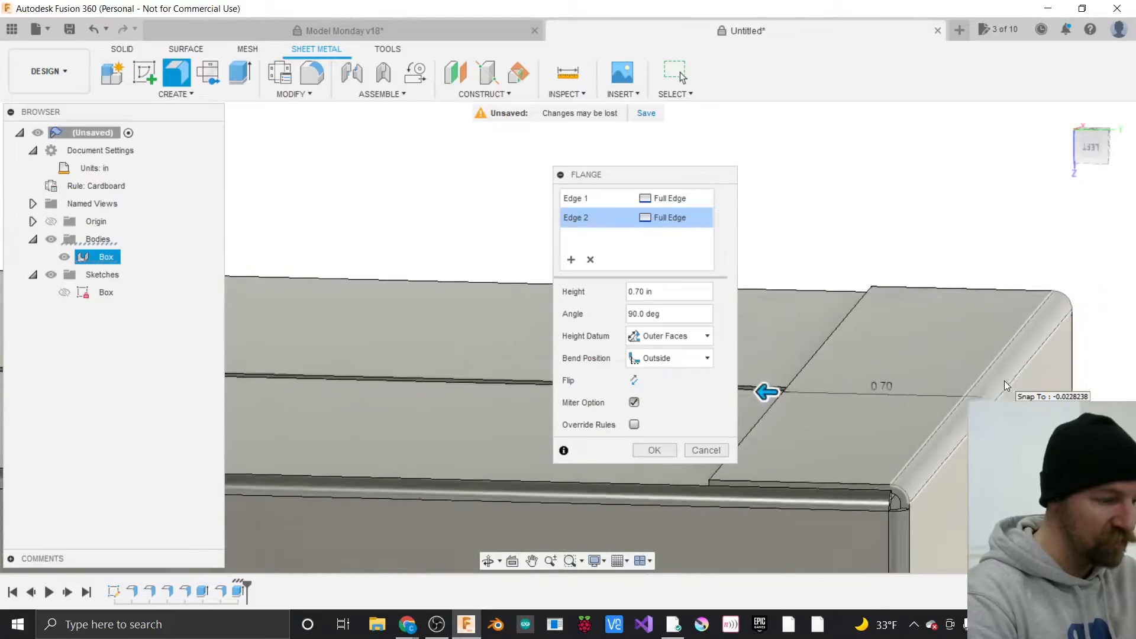
Set the height of both short-wall flanges to Length / 2 and create the two outer bottom flaps.
{"action": "left_click_drag", "start_coordinate": [926, 383], "coordinate": [803, 379]}
{"action": "left_click_drag", "start_coordinate": [665, 178], "coordinate": [429, 191]}
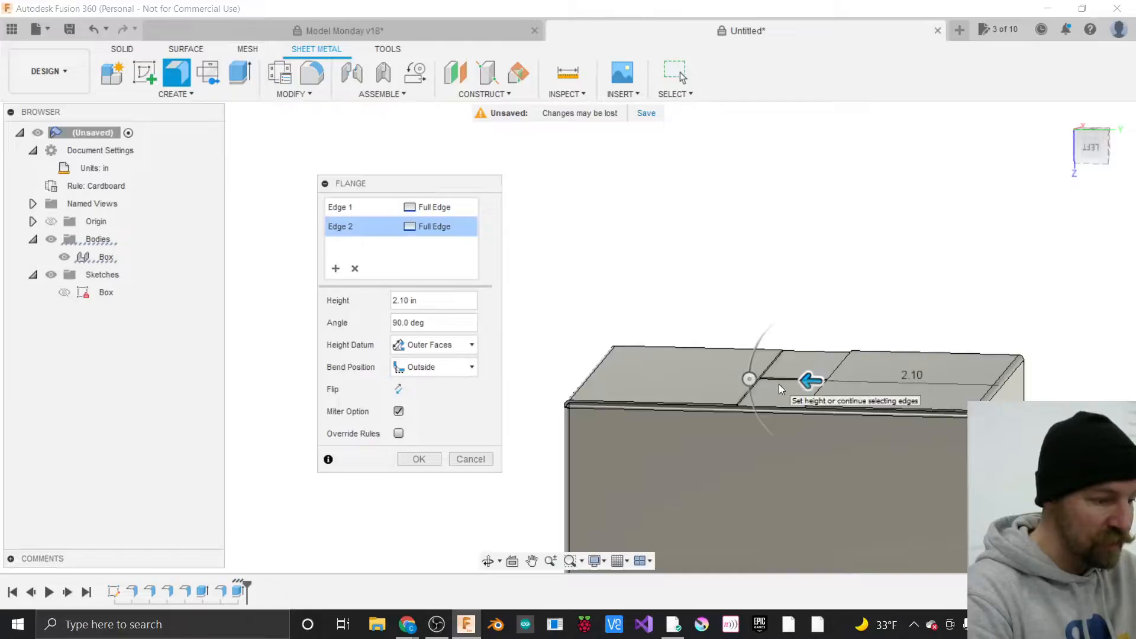
{"action": "scroll", "coordinate": [779, 384], "scroll_direction": "up", "scroll_amount": 4}
{"action": "left_click_drag", "start_coordinate": [425, 306], "coordinate": [355, 299]}
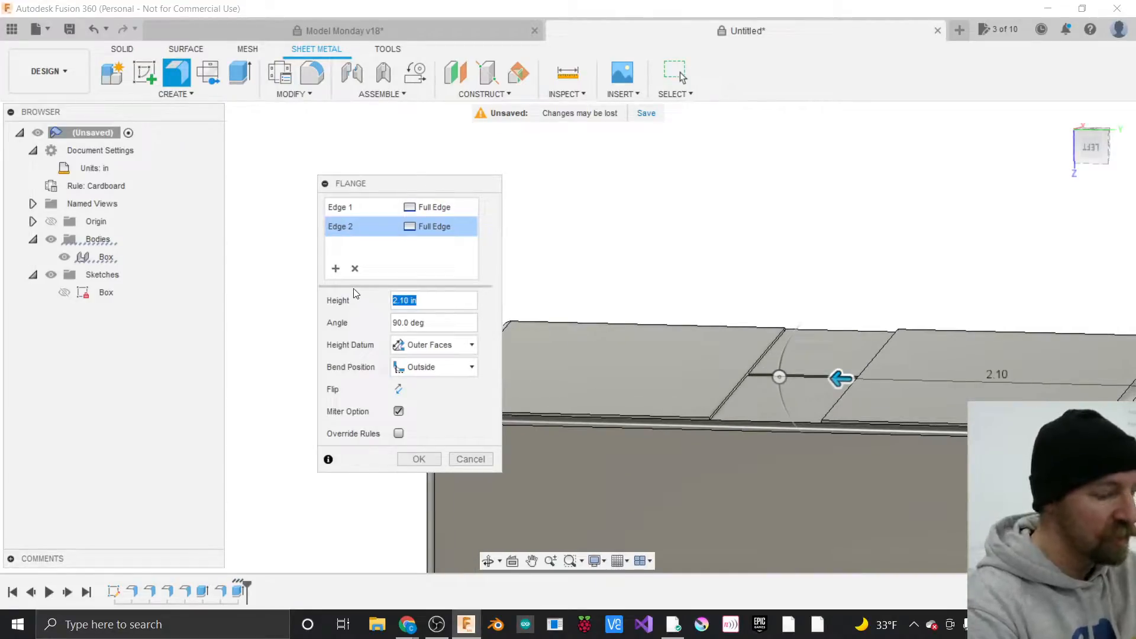
{"action": "type", "text": "Len"}
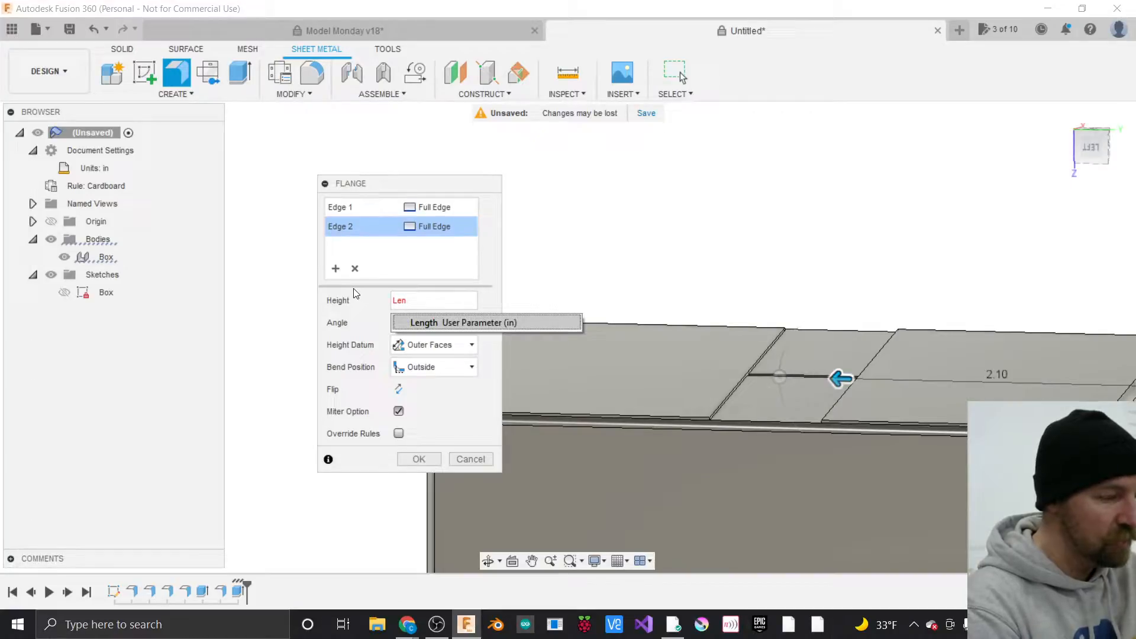
{"action": "key", "text": "Tab"}
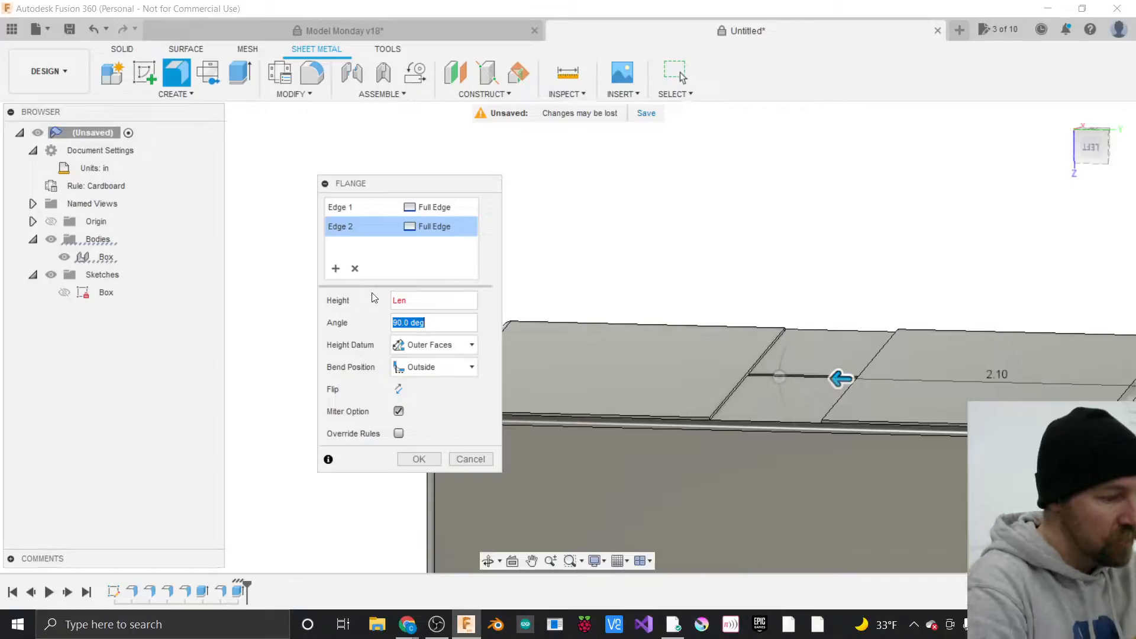
{"action": "key", "text": "BackSpace"}
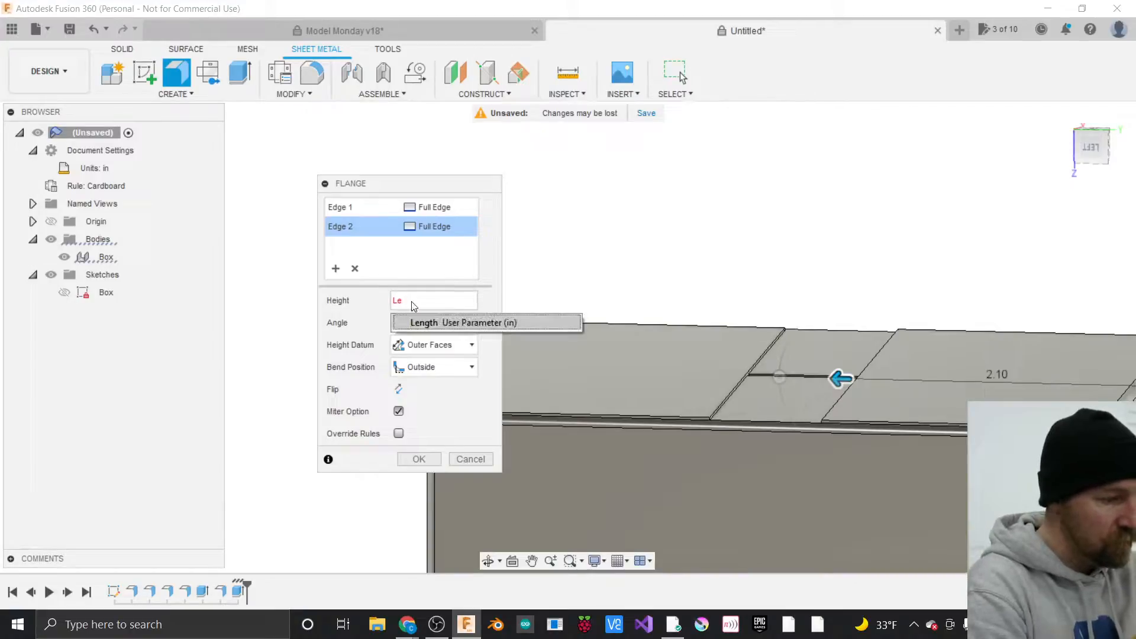
{"action": "left_click", "coordinate": [425, 323]}
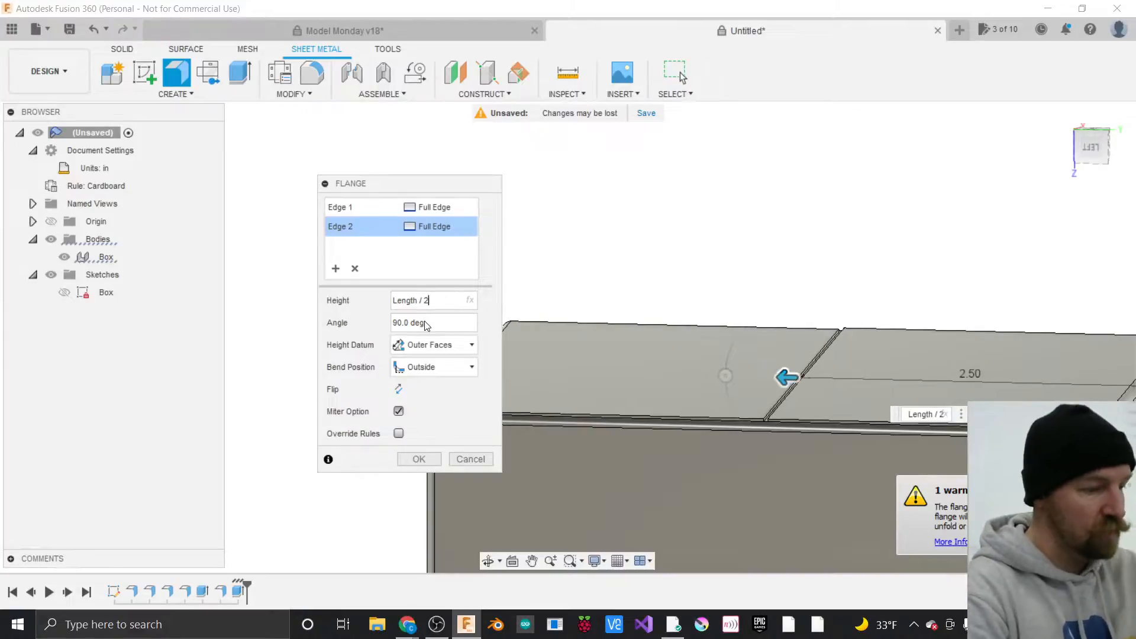
{"action": "left_click", "coordinate": [419, 460]}
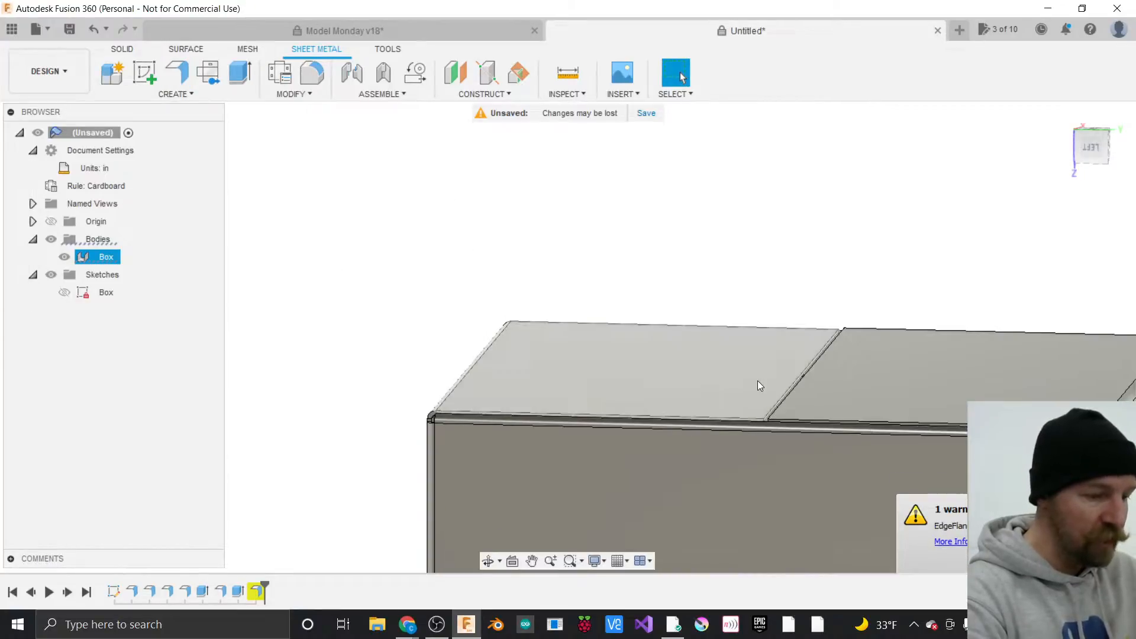
Try a slightly greater distance for the extrusion extending the two short walls to raise the outer flaps off the long flaps.
{"action": "left_click", "coordinate": [1088, 150]}
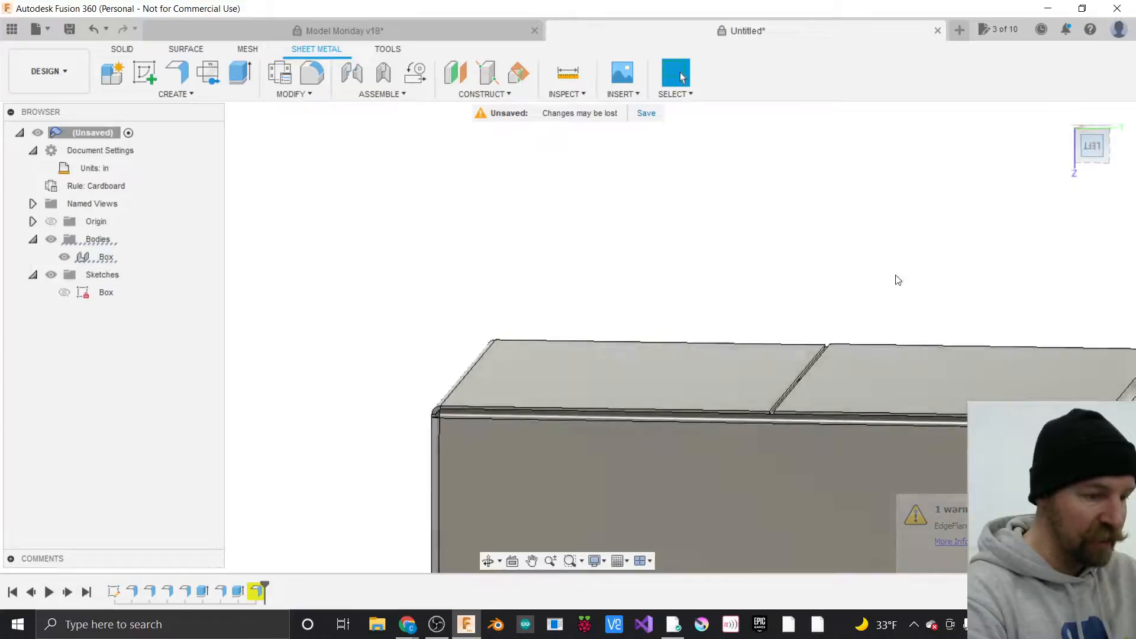
{"action": "scroll", "coordinate": [452, 389], "scroll_direction": "up", "scroll_amount": 3}
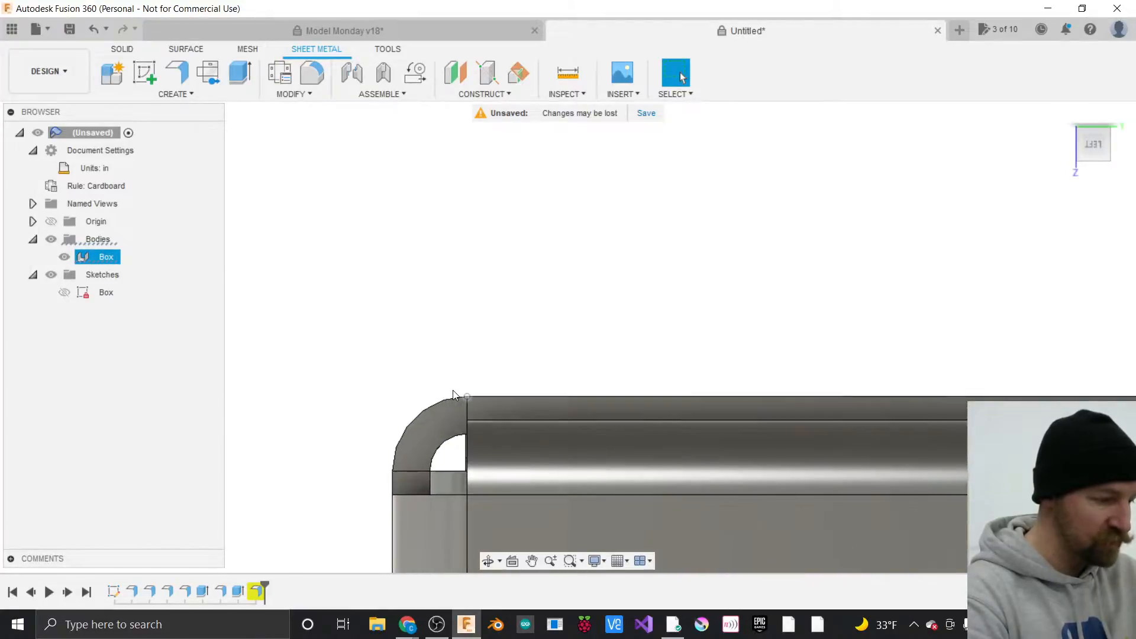
{"action": "left_click", "coordinate": [238, 592]}
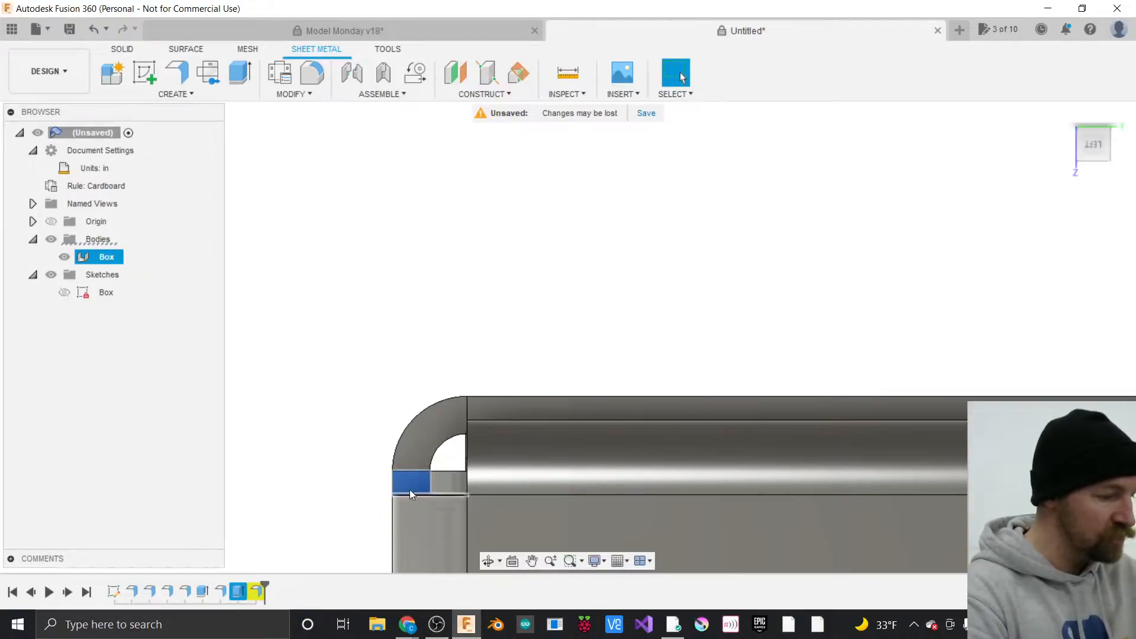
{"action": "right_click", "coordinate": [239, 590]}
{"action": "left_click", "coordinate": [281, 453]}
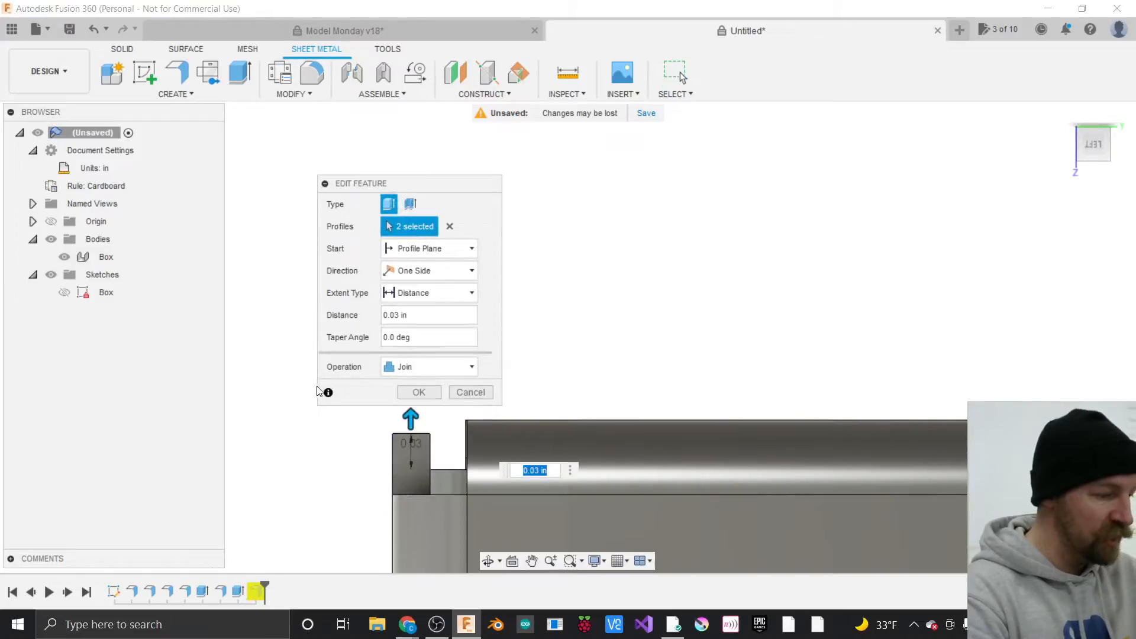
{"action": "key", "text": "Left"}
{"action": "key", "text": "Left"}
{"action": "key", "text": "Left"}
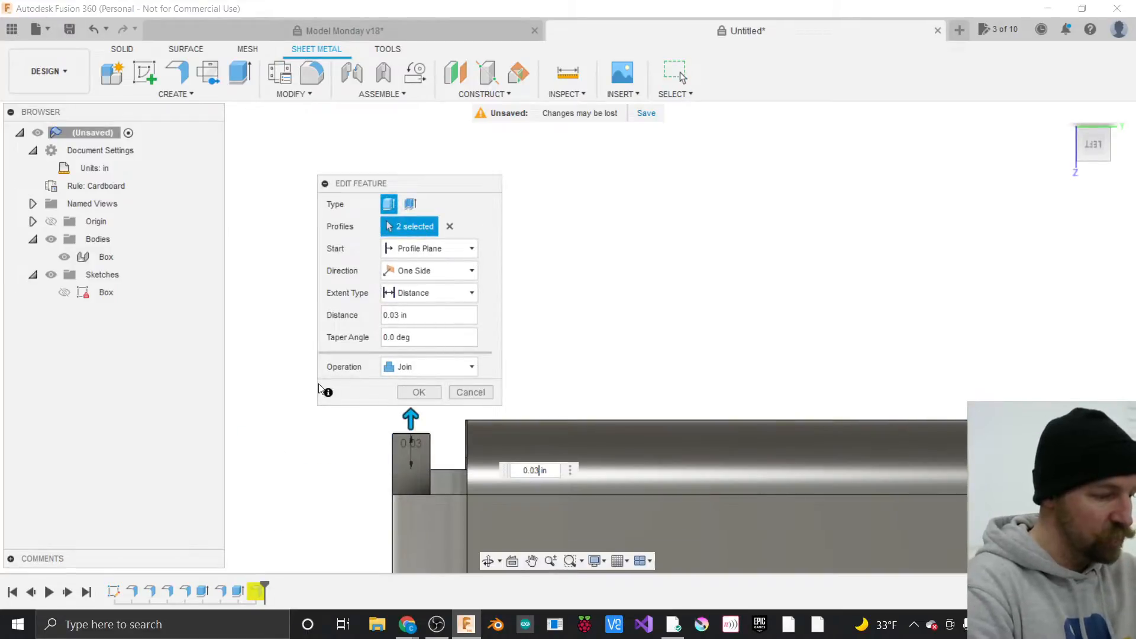
{"action": "key", "text": "Return"}
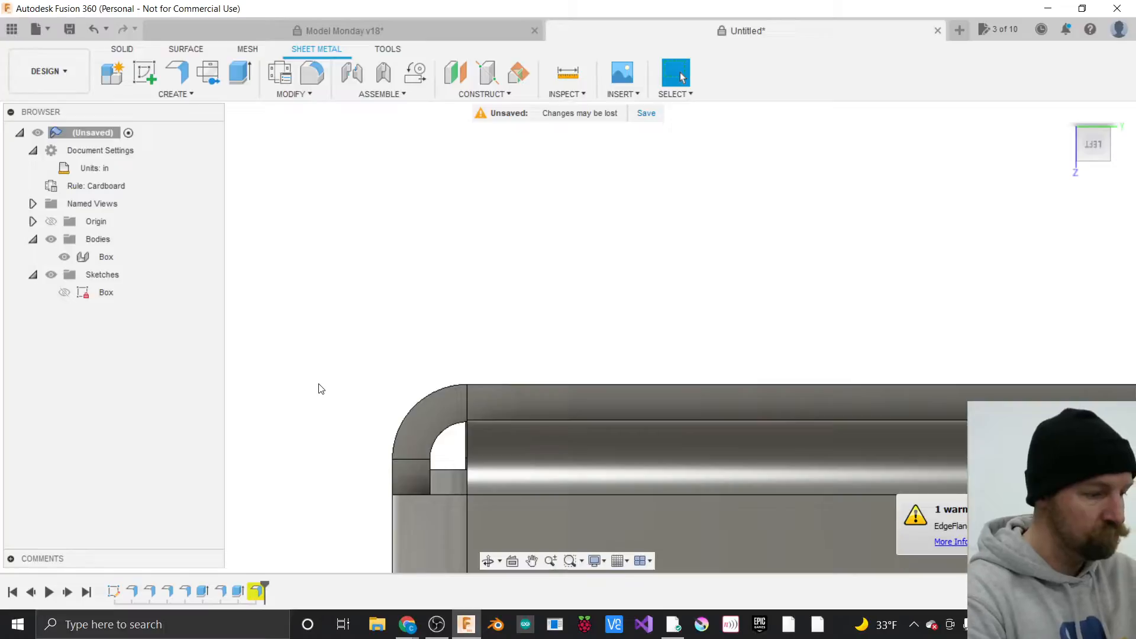
Set the distance of the extrusion that extends the two short walls to 0.05 in.
{"action": "right_click", "coordinate": [236, 594]}
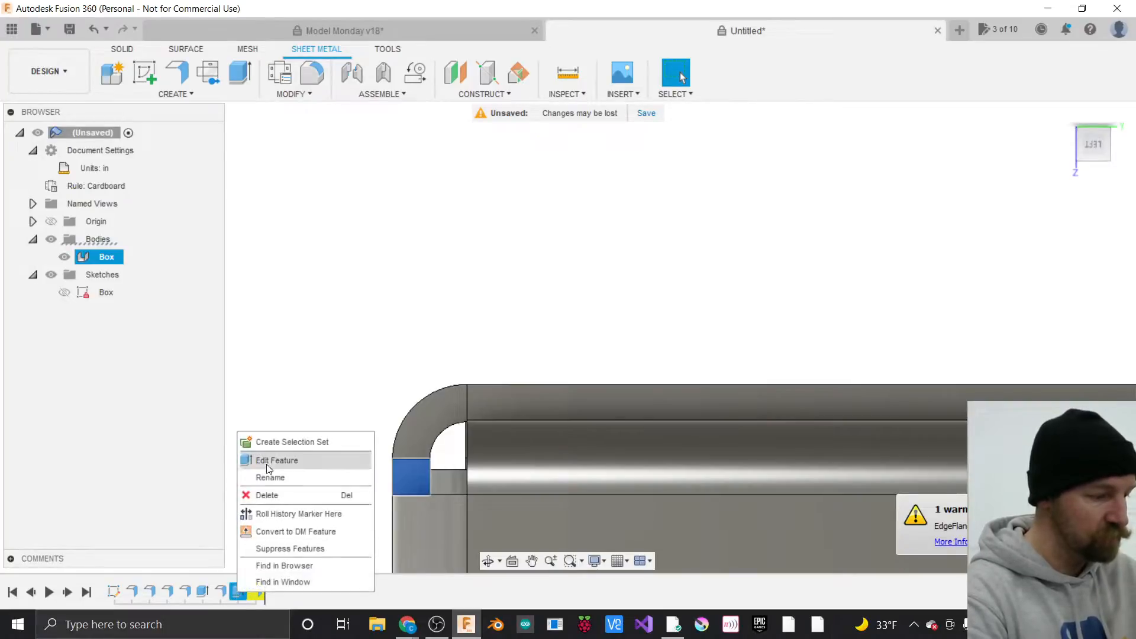
{"action": "left_click", "coordinate": [269, 459]}
{"action": "key", "text": "Left"}
{"action": "key", "text": "Left"}
{"action": "key", "text": "BackSpace"}
{"action": "type", "text": "5"}
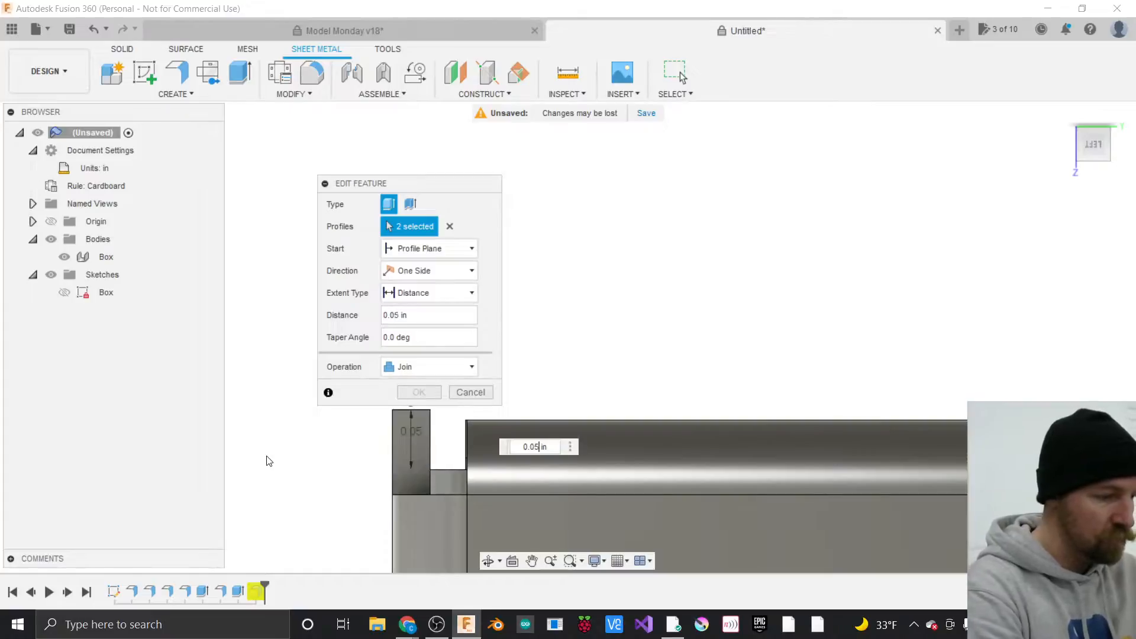
{"action": "key", "text": "Return"}
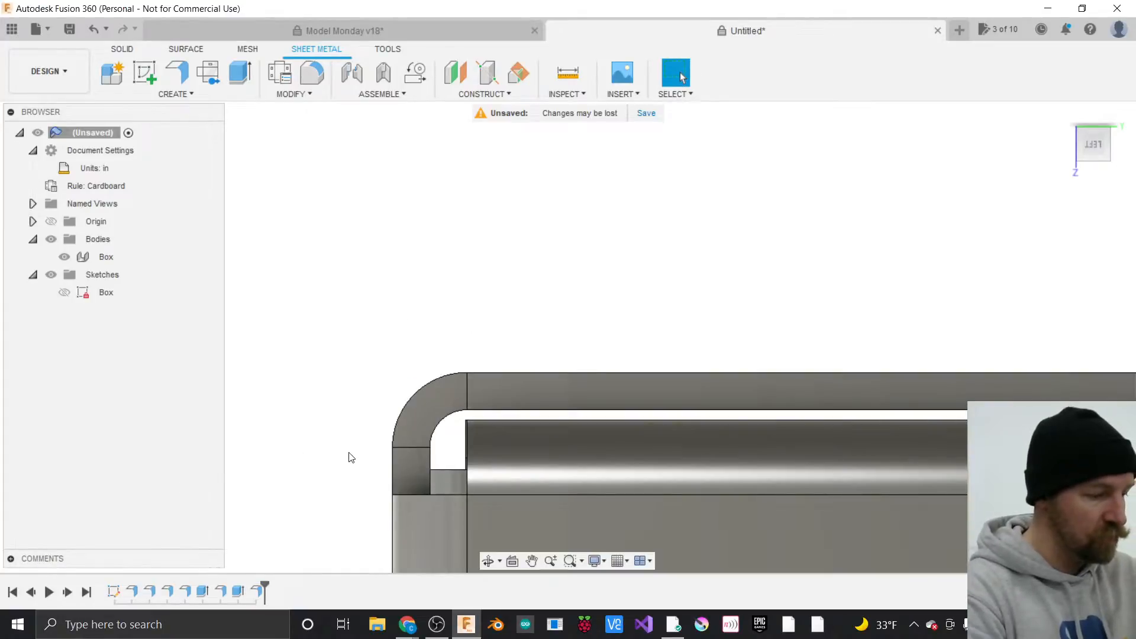
Examine the gap between the inner and outer bottom flaps at the corner, plus the extended short walls and the box's open top.
{"action": "scroll", "coordinate": [341, 459], "scroll_direction": "down", "scroll_amount": 2}
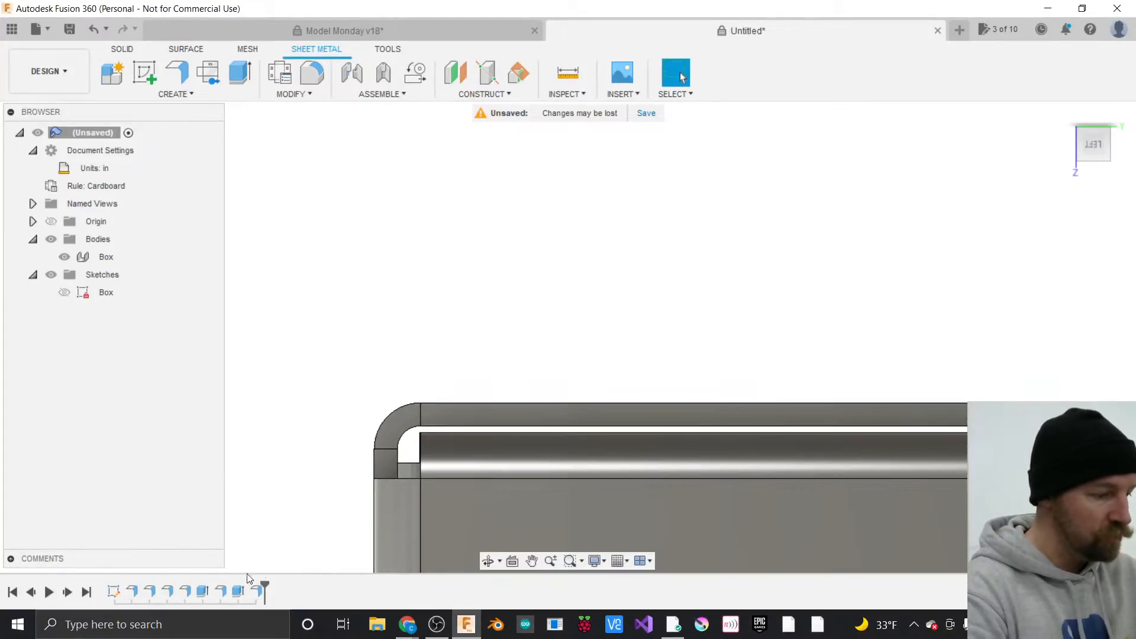
{"action": "left_click", "coordinate": [238, 591]}
{"action": "scroll", "coordinate": [417, 438], "scroll_direction": "up", "scroll_amount": 1}
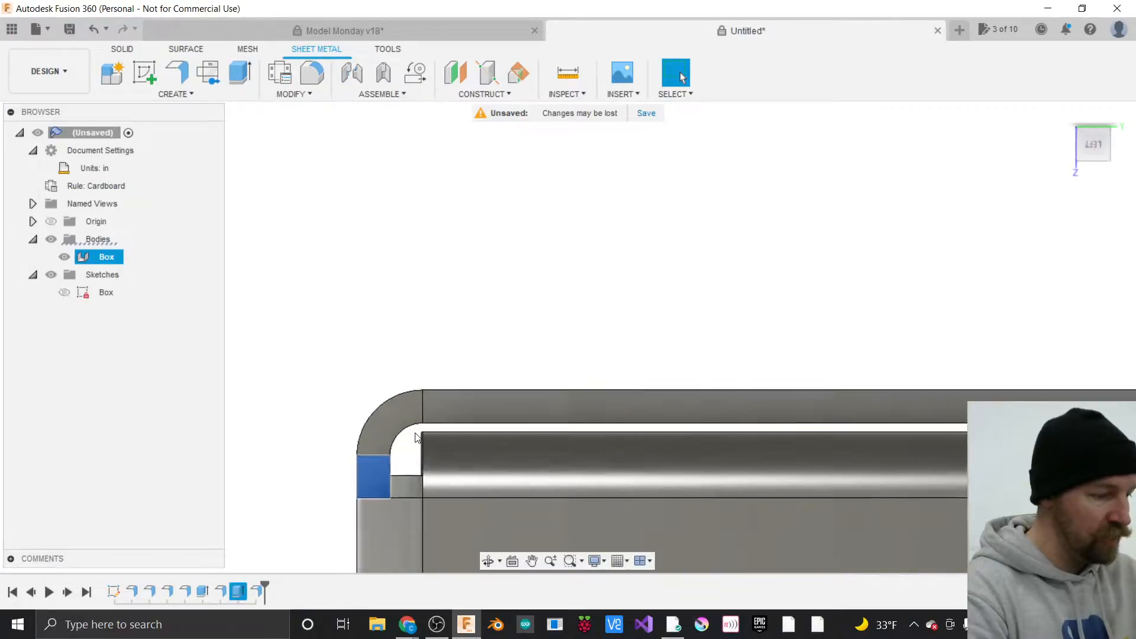
{"action": "scroll", "coordinate": [417, 438], "scroll_direction": "up", "scroll_amount": 3}
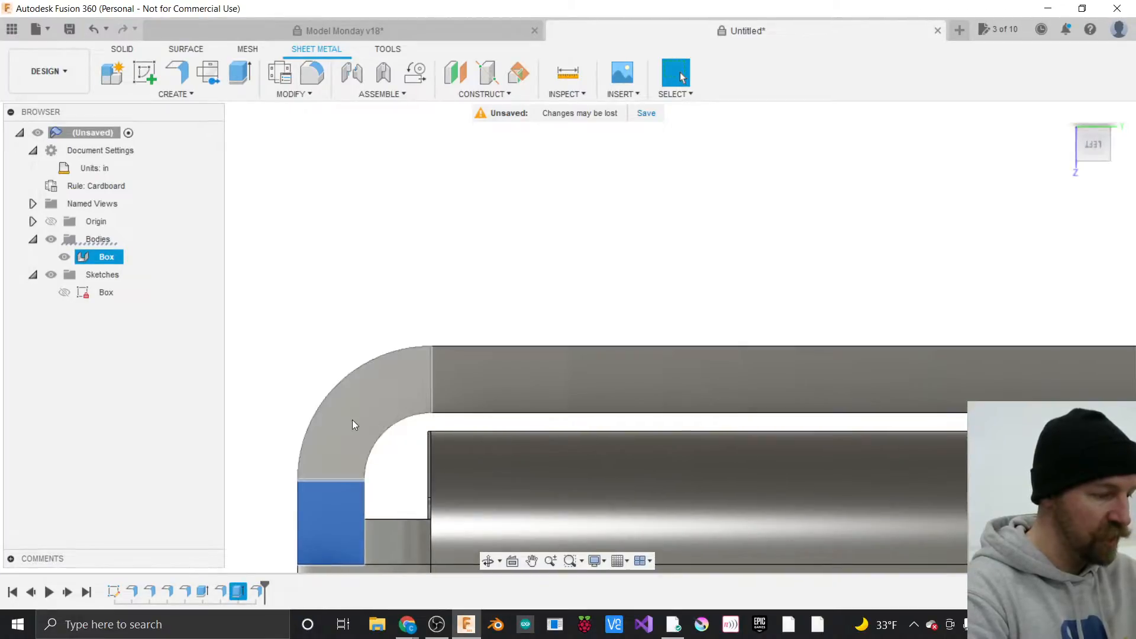
{"action": "scroll", "coordinate": [349, 419], "scroll_direction": "down", "scroll_amount": 4}
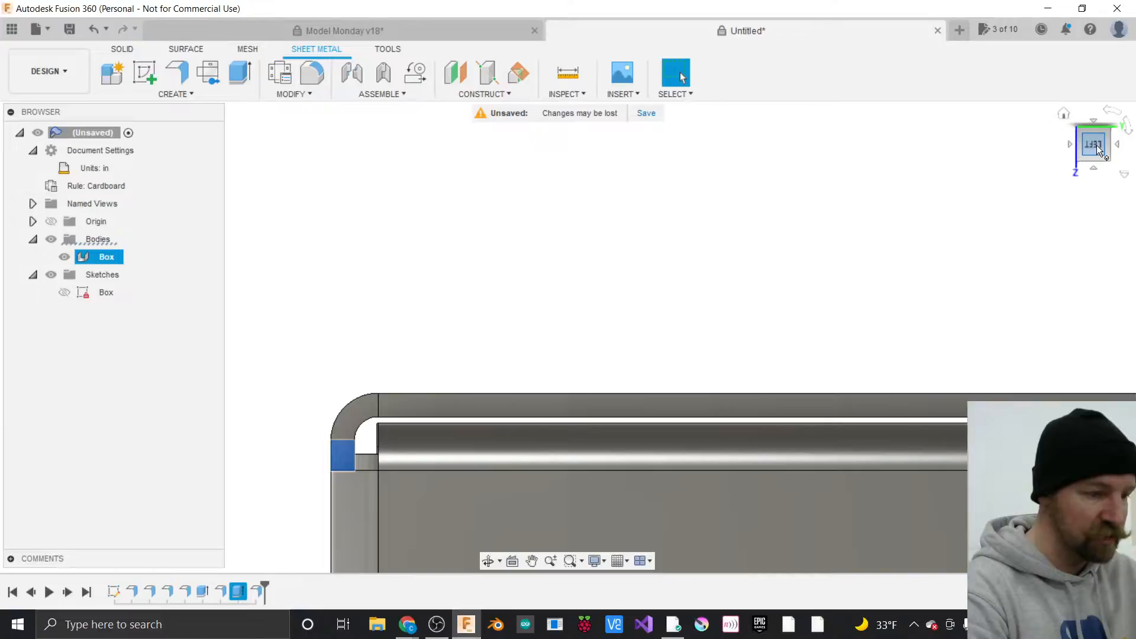
{"action": "left_click", "coordinate": [1097, 148]}
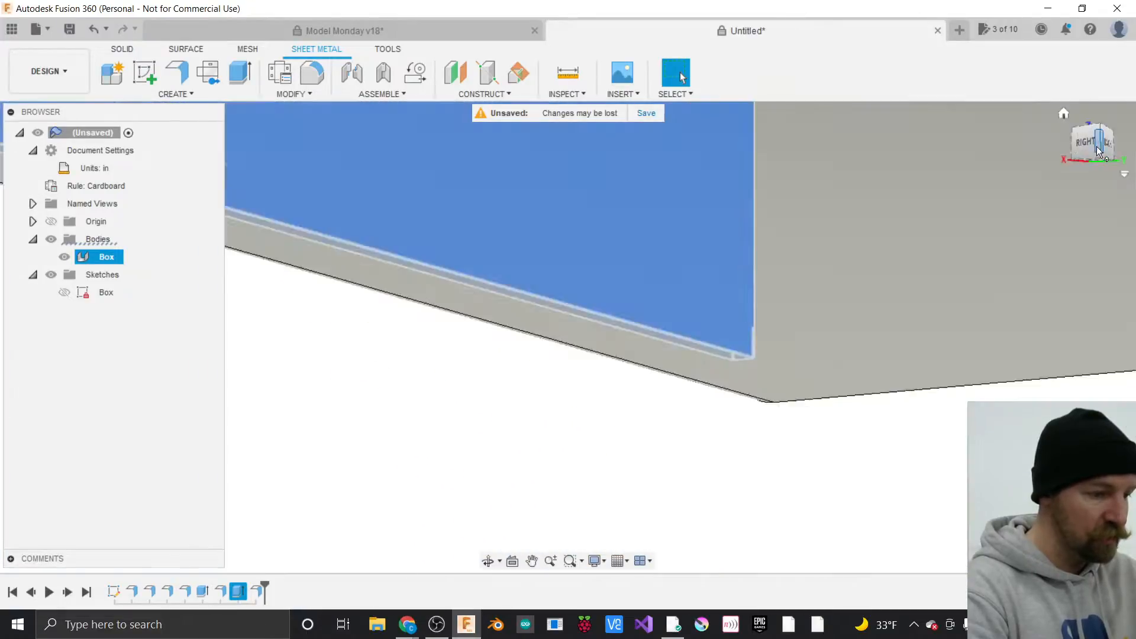
{"action": "scroll", "coordinate": [679, 379], "scroll_direction": "down", "scroll_amount": 5}
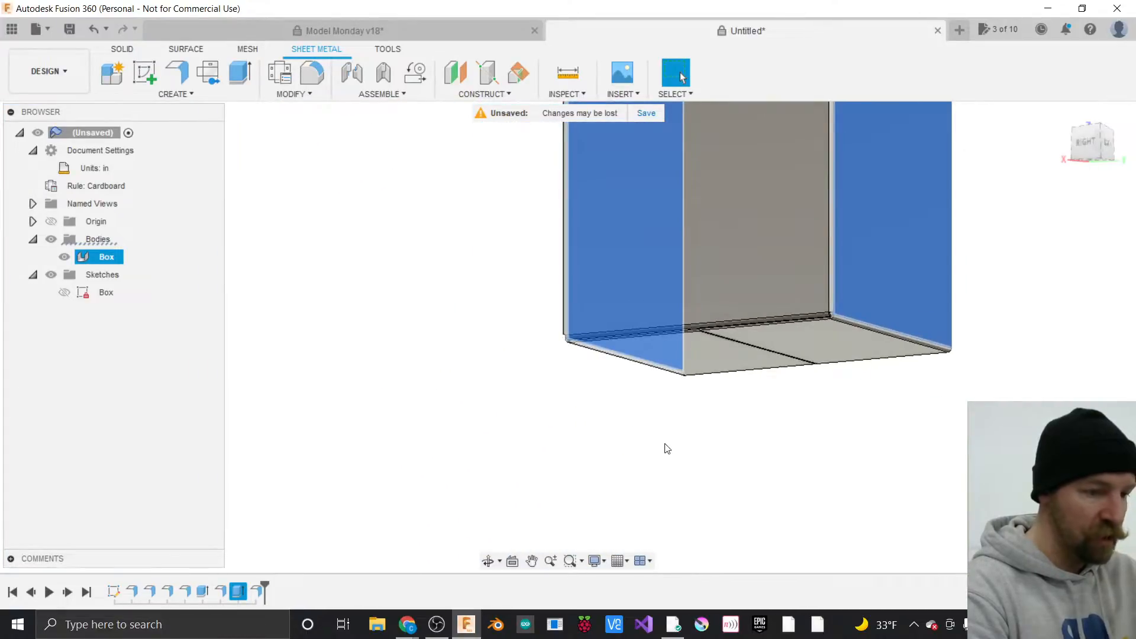
{"action": "left_click", "coordinate": [1086, 142]}
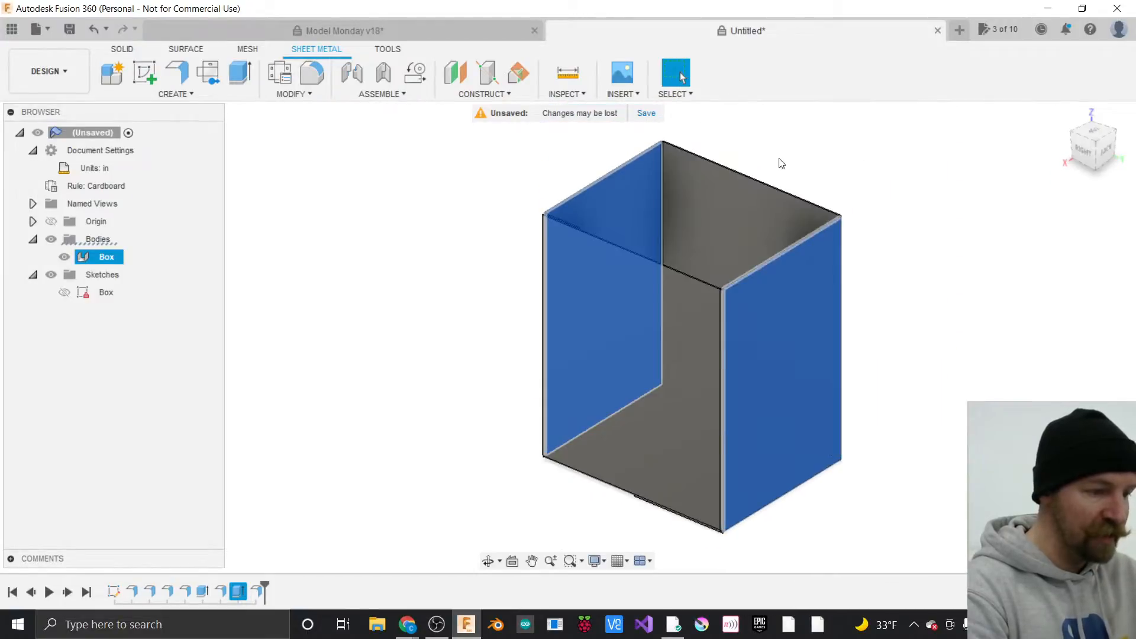
{"action": "scroll", "coordinate": [780, 163], "scroll_direction": "up", "scroll_amount": 2}
{"action": "scroll", "coordinate": [780, 163], "scroll_direction": "up", "scroll_amount": 2}
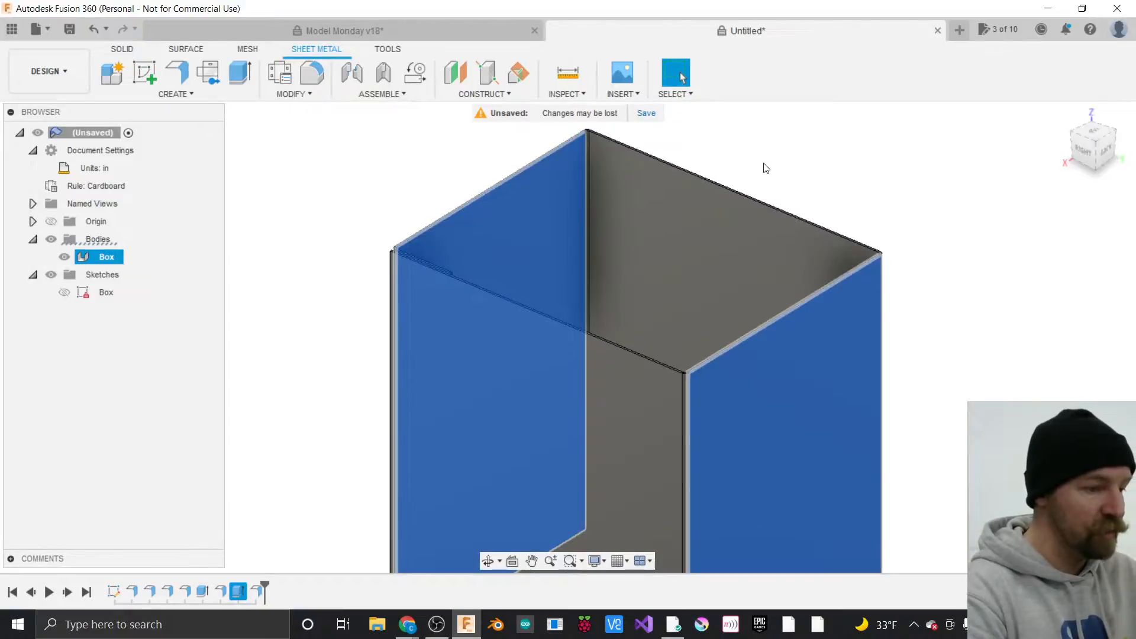
Start a lid flange on the top edge of the far long wall, extended about 3.60 in across the box's open top.
{"action": "left_click", "coordinate": [765, 168]}
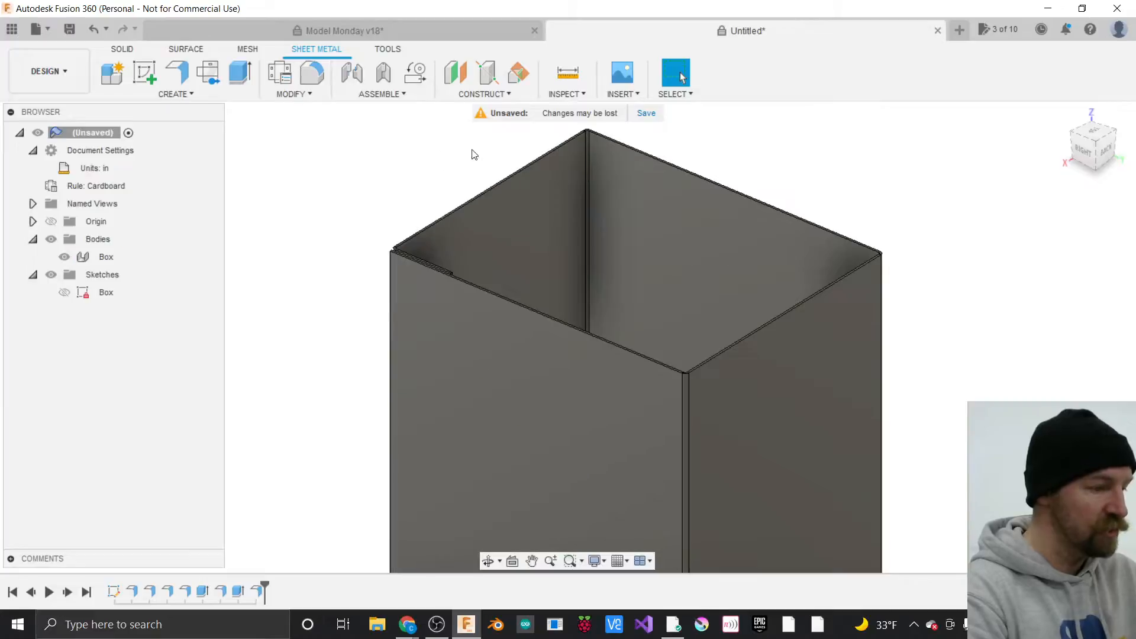
{"action": "left_click", "coordinate": [176, 94]}
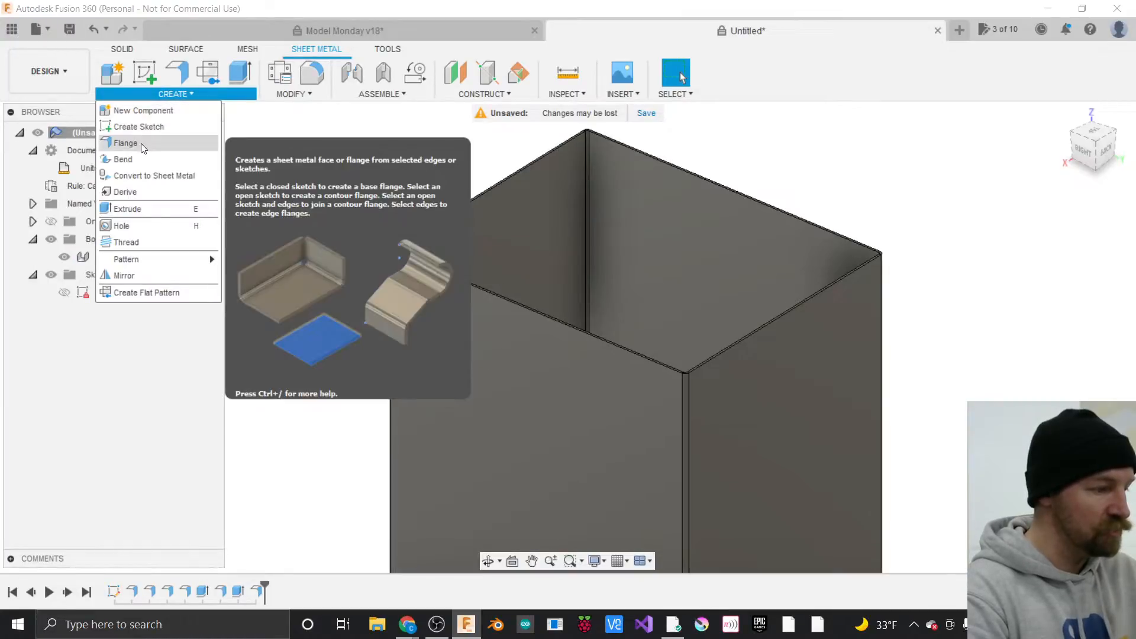
{"action": "left_click", "coordinate": [141, 143]}
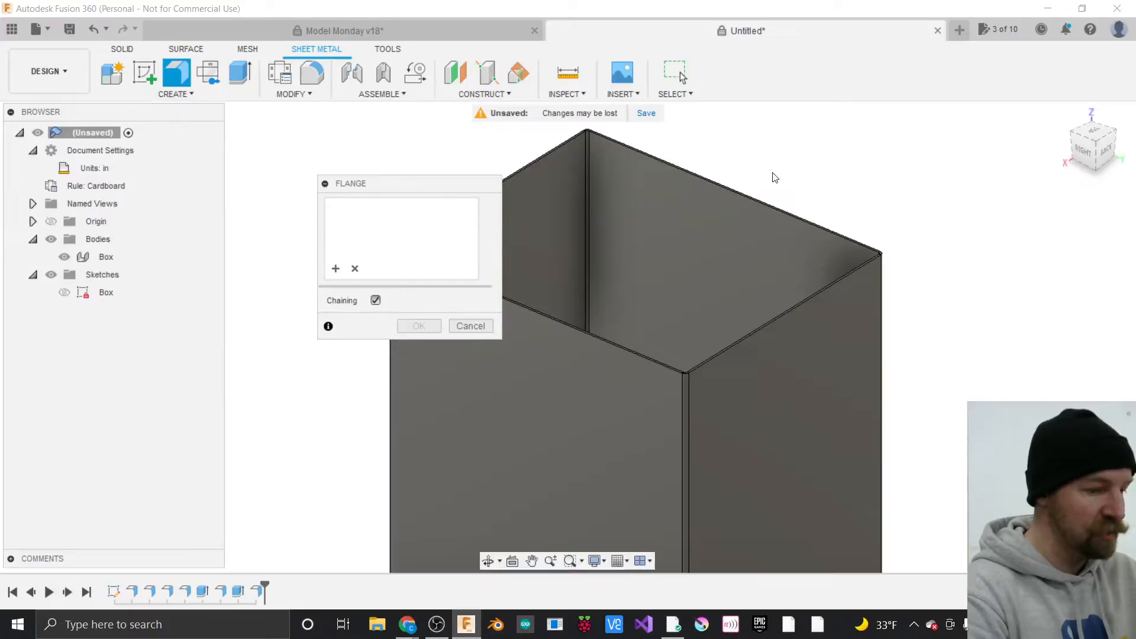
{"action": "scroll", "coordinate": [871, 166], "scroll_direction": "down", "scroll_amount": 2}
{"action": "scroll", "coordinate": [872, 166], "scroll_direction": "down", "scroll_amount": 2}
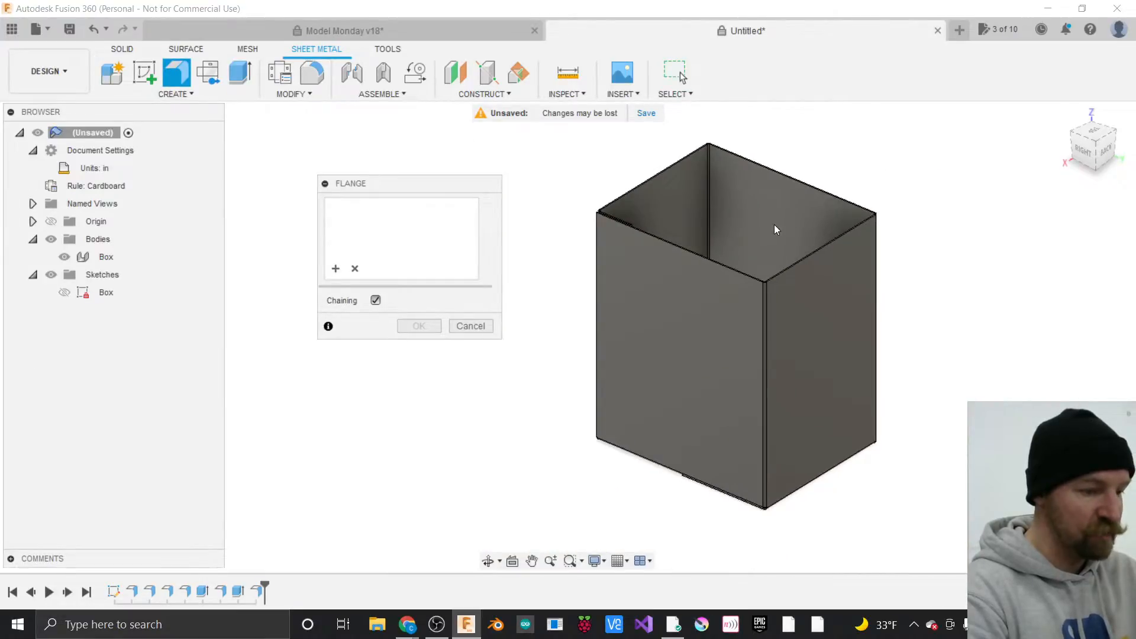
{"action": "scroll", "coordinate": [797, 181], "scroll_direction": "up", "scroll_amount": 6}
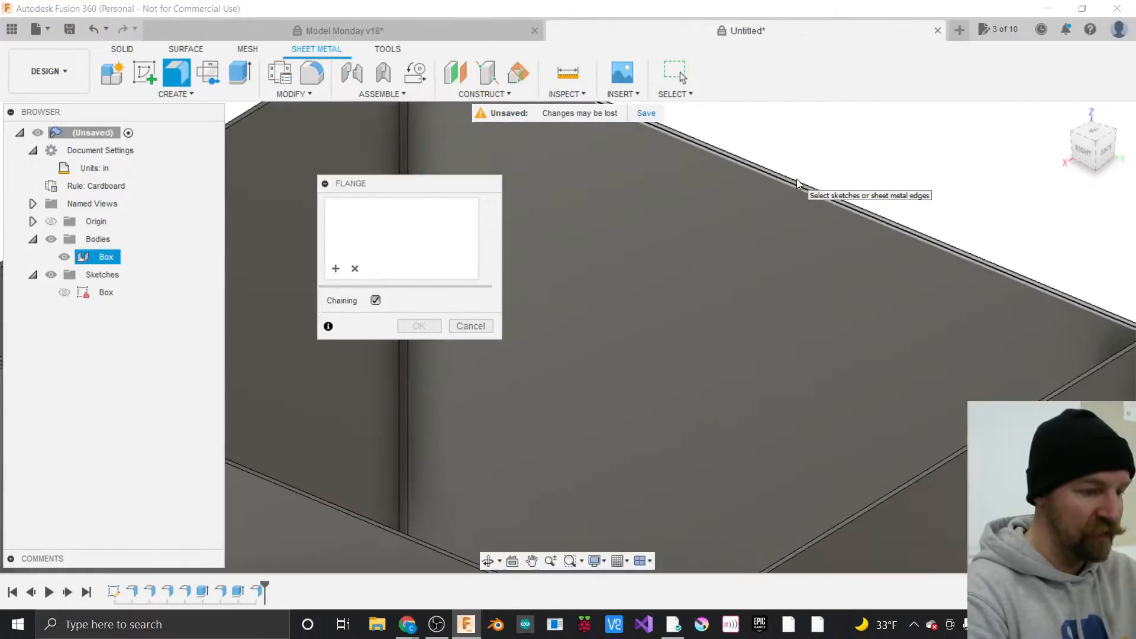
{"action": "left_click", "coordinate": [799, 187]}
{"action": "scroll", "coordinate": [804, 172], "scroll_direction": "down", "scroll_amount": 3}
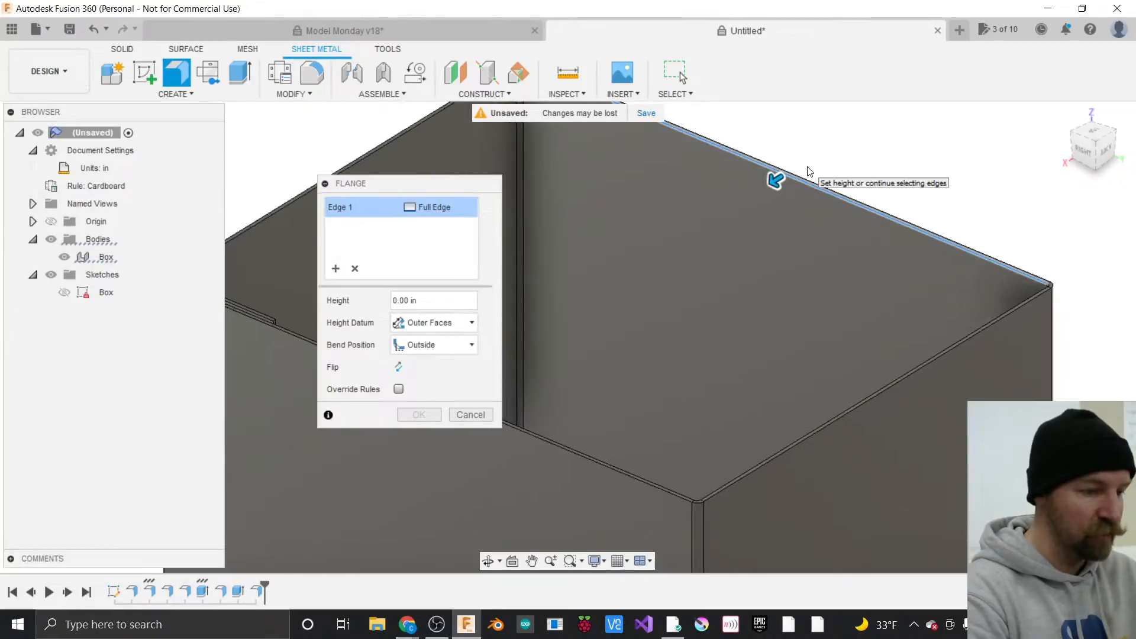
{"action": "left_click_drag", "start_coordinate": [787, 178], "coordinate": [761, 334]}
{"action": "scroll", "coordinate": [761, 333], "scroll_direction": "up", "scroll_amount": 5}
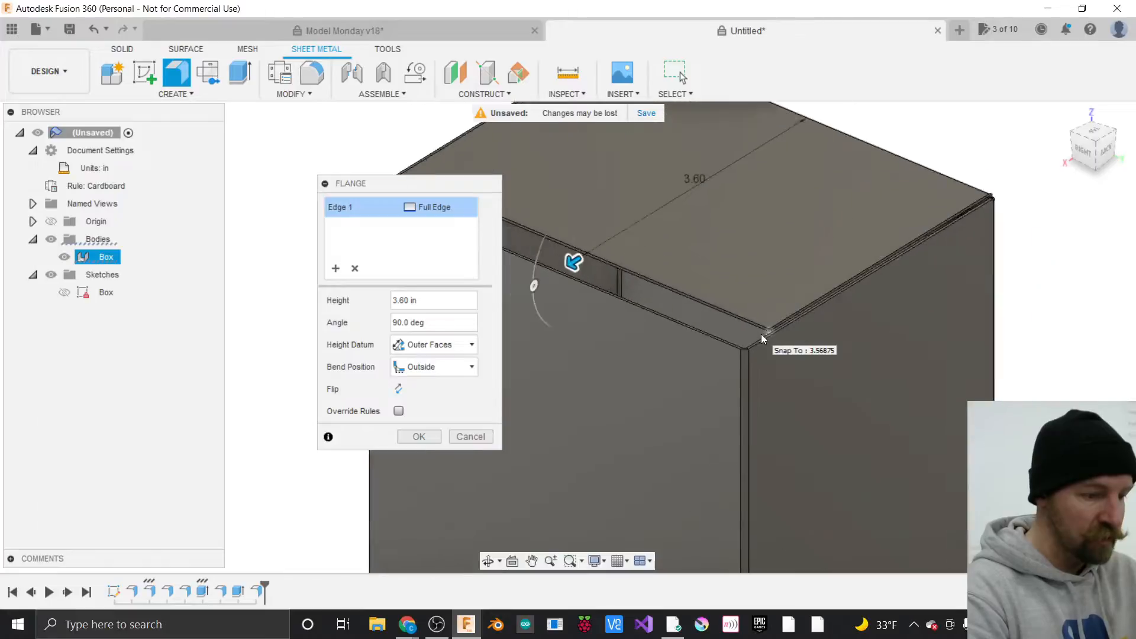
{"action": "scroll", "coordinate": [761, 334], "scroll_direction": "up", "scroll_amount": 3}
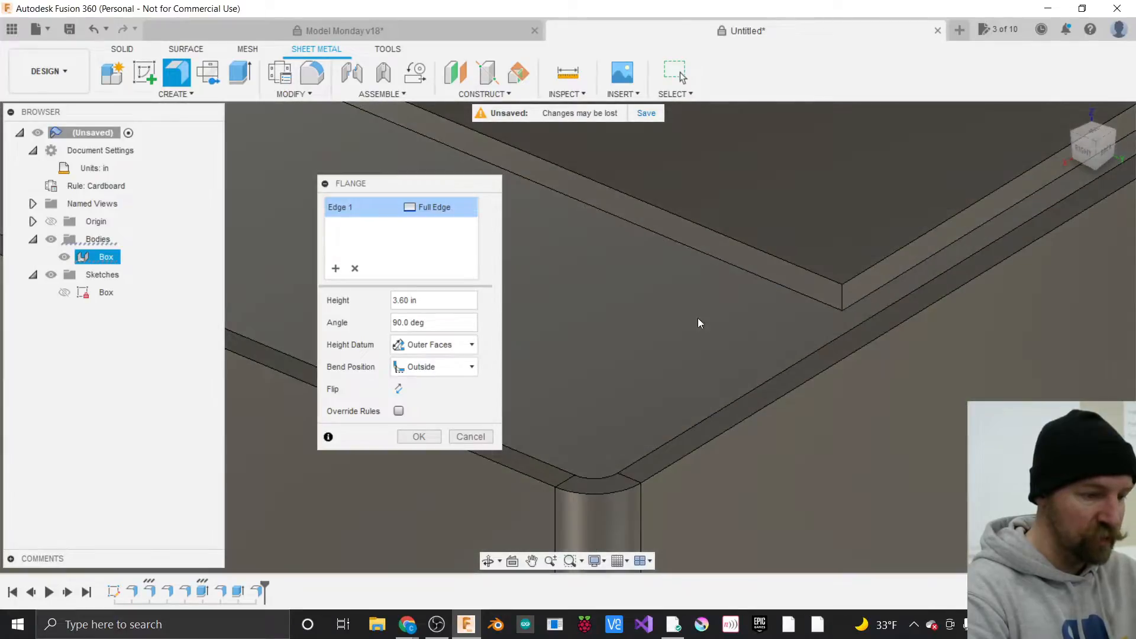
{"action": "scroll", "coordinate": [792, 444], "scroll_direction": "down", "scroll_amount": 3}
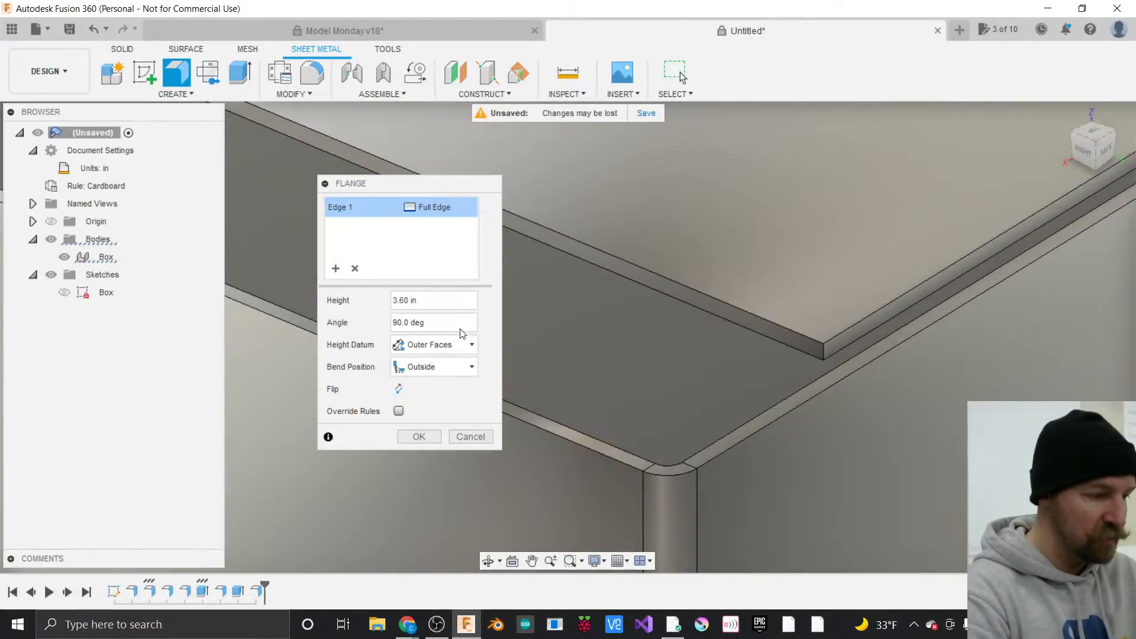
Set the lid flange's height to Width and create the lid over the open top.
{"action": "left_click", "coordinate": [423, 296]}
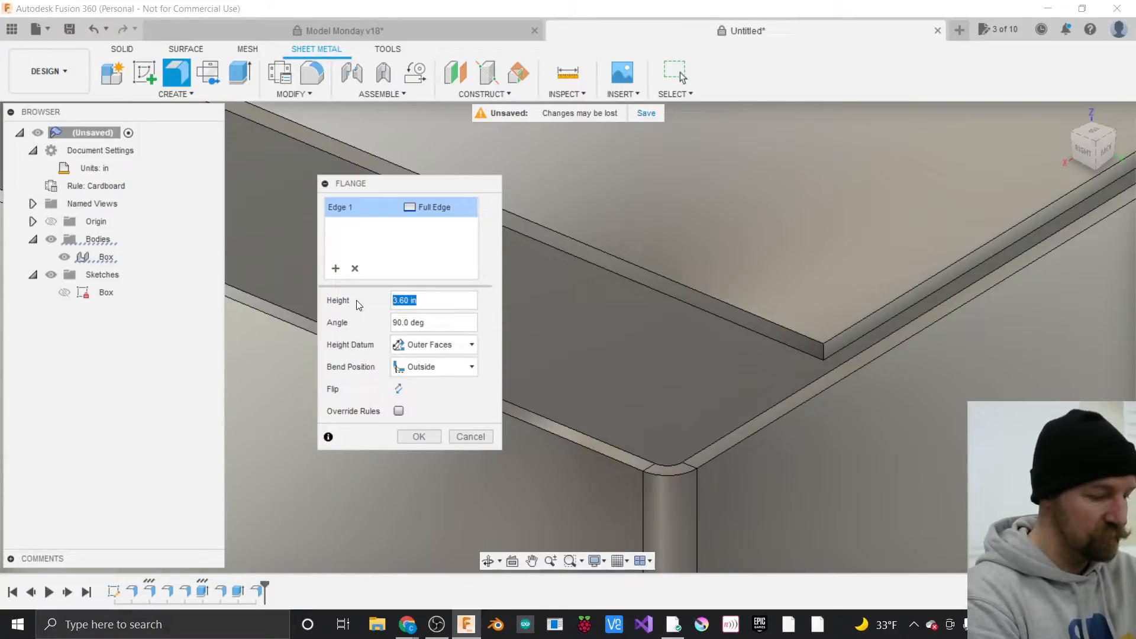
{"action": "type", "text": "W"}
{"action": "key", "text": "Return"}
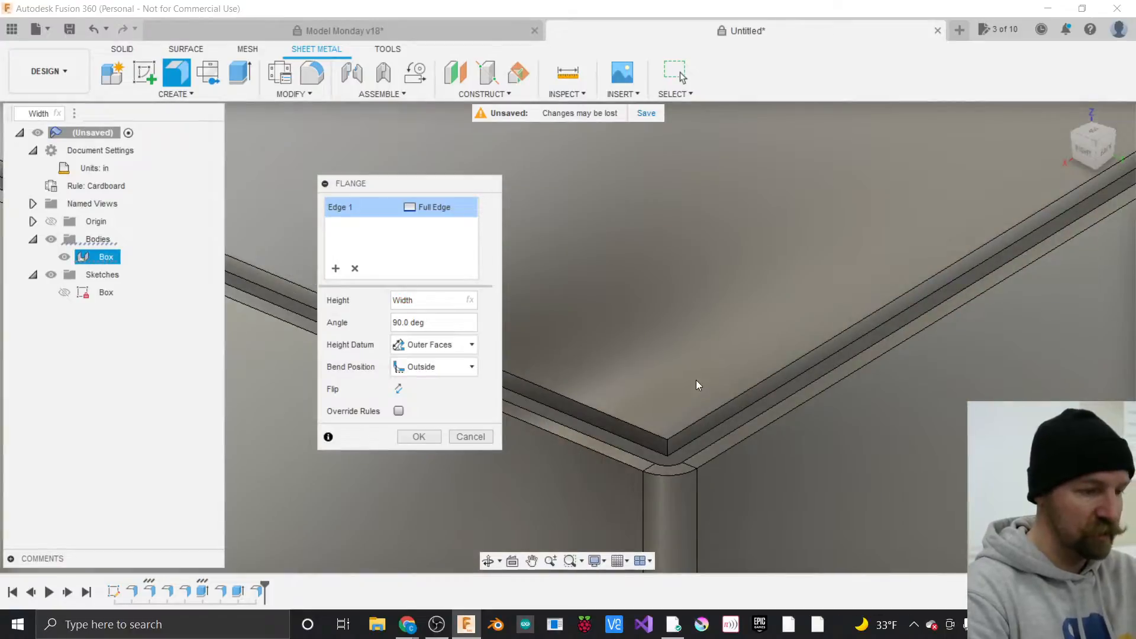
{"action": "scroll", "coordinate": [696, 380], "scroll_direction": "down", "scroll_amount": 5}
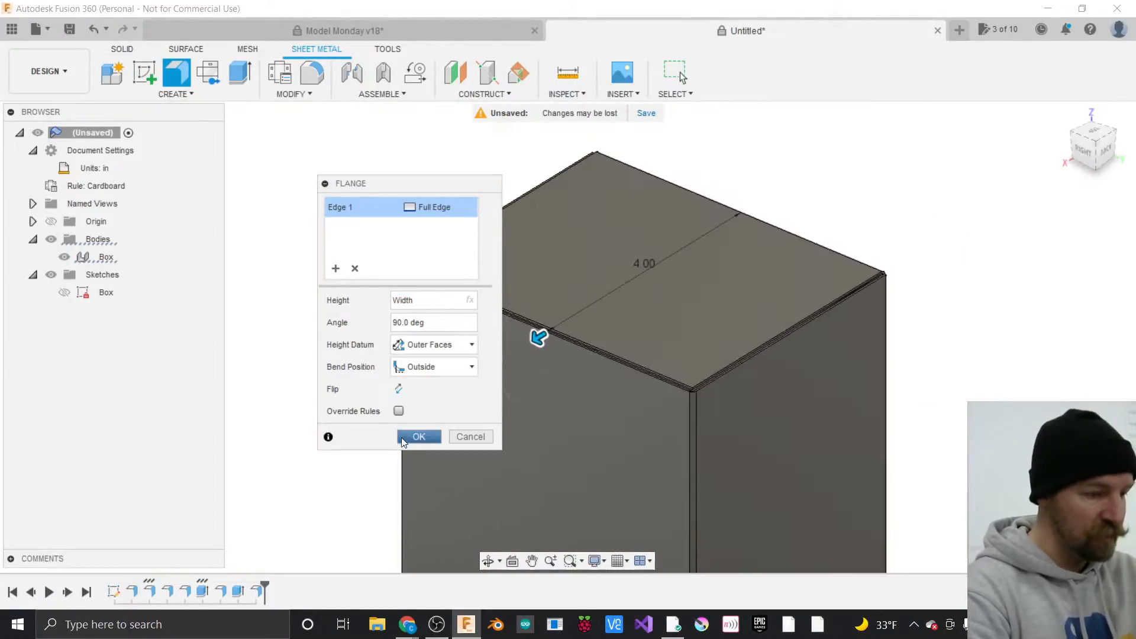
{"action": "left_click", "coordinate": [412, 440]}
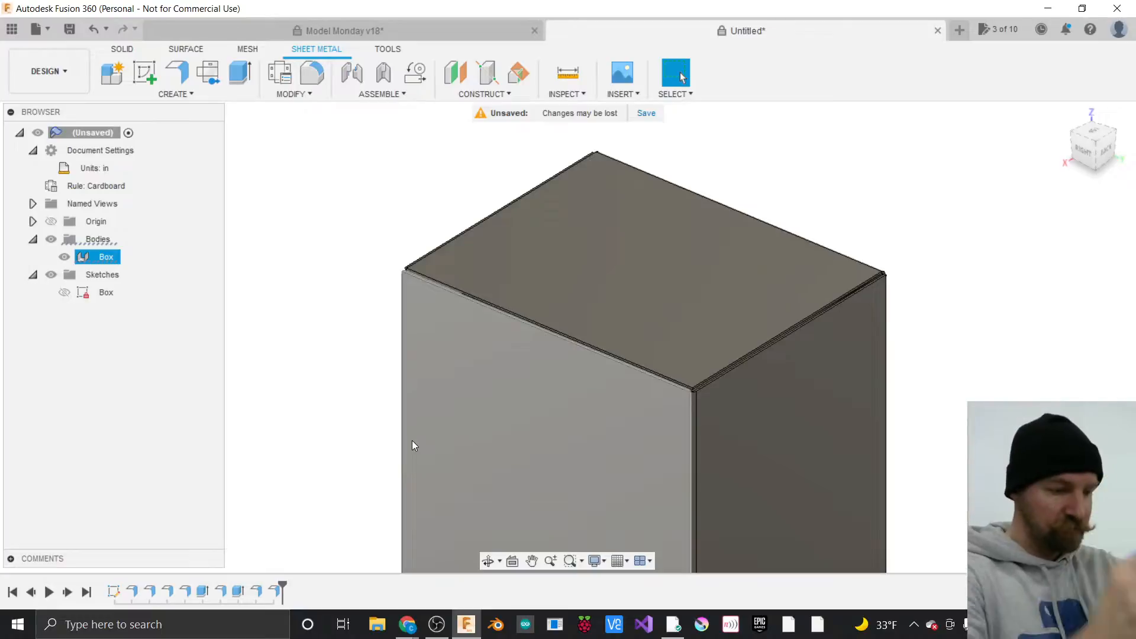
{"action": "scroll", "coordinate": [411, 209], "scroll_direction": "down", "scroll_amount": 4}
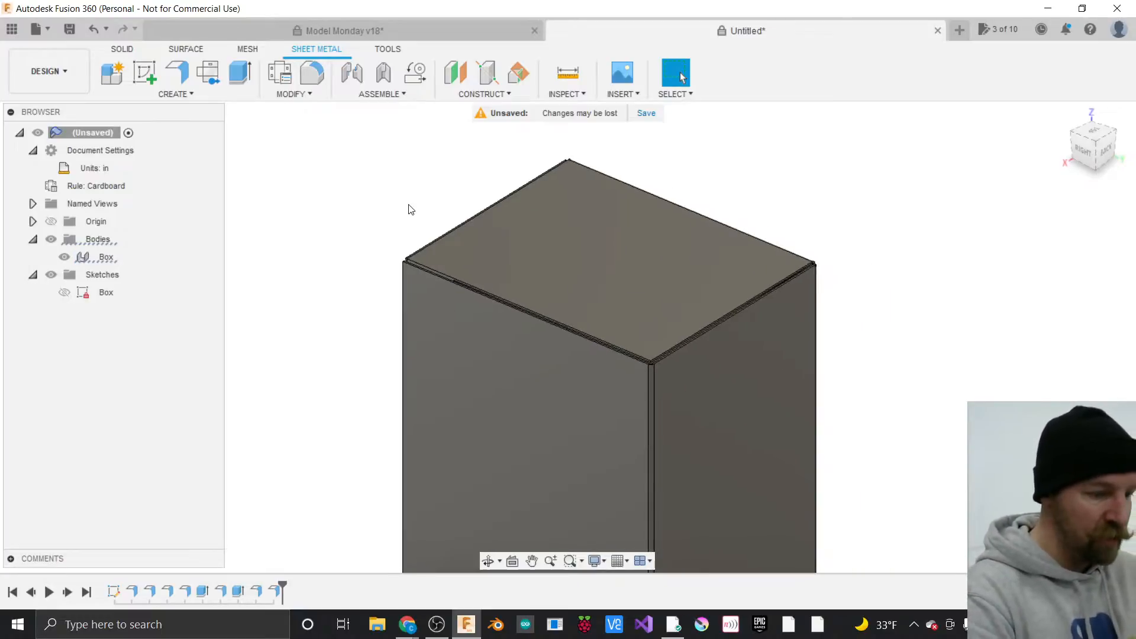
{"action": "scroll", "coordinate": [388, 491], "scroll_direction": "up", "scroll_amount": 3}
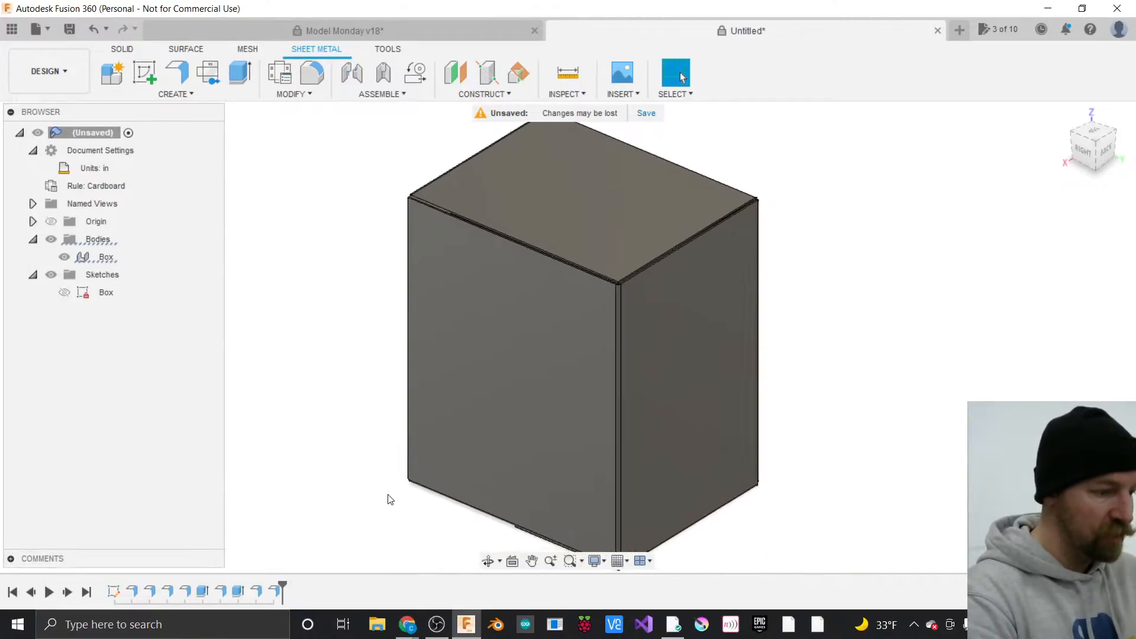
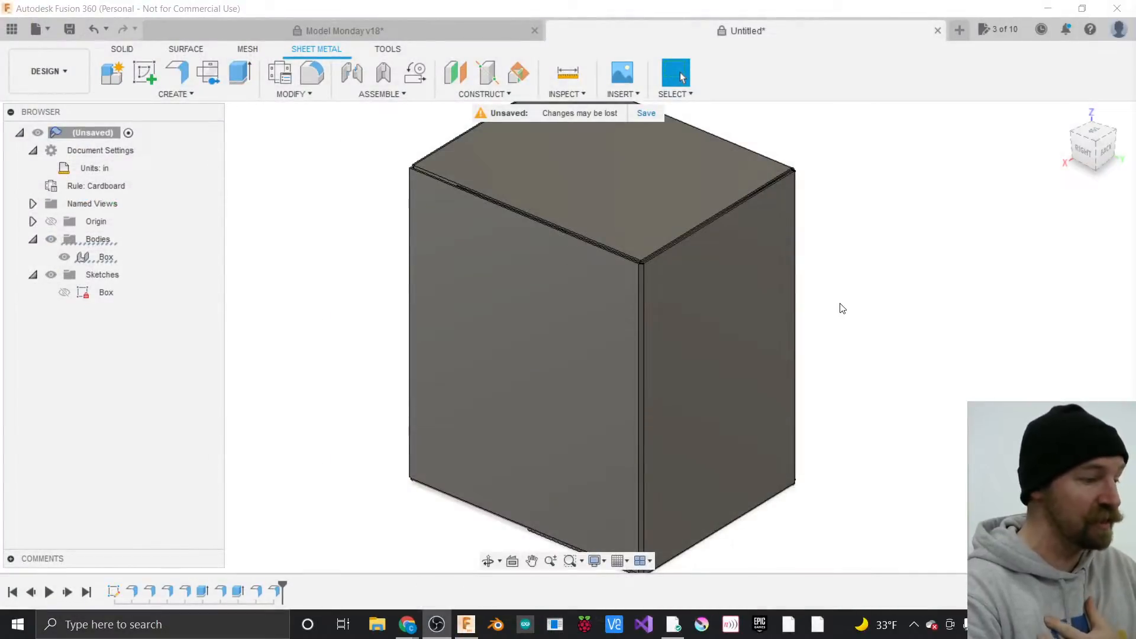
{"action": "left_click", "coordinate": [661, 293]}
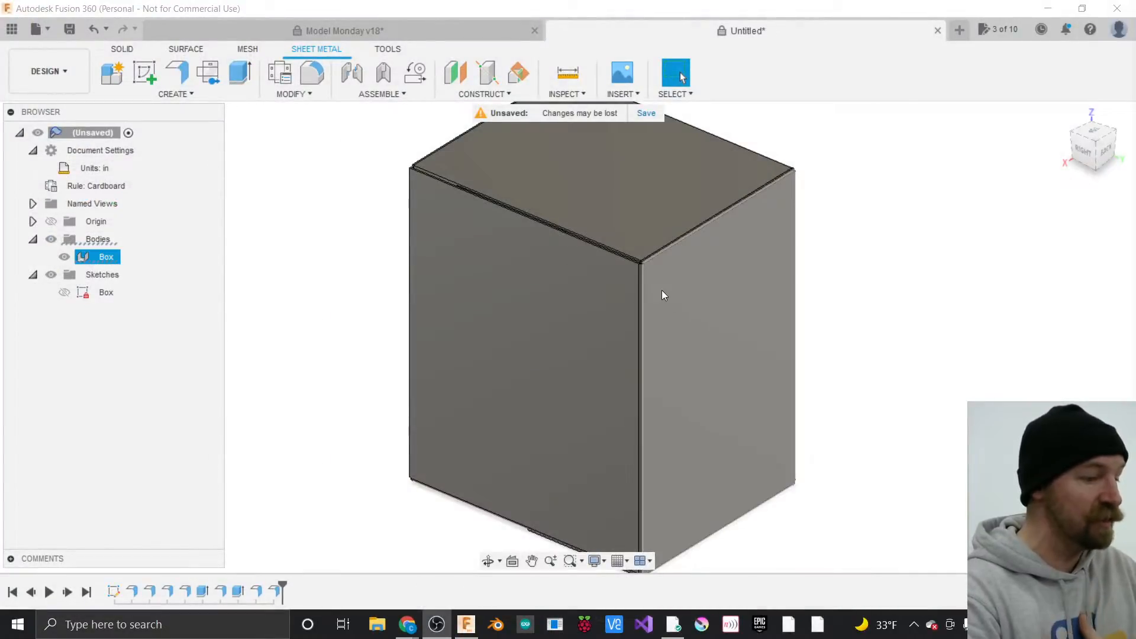
{"action": "left_click", "coordinate": [403, 259]}
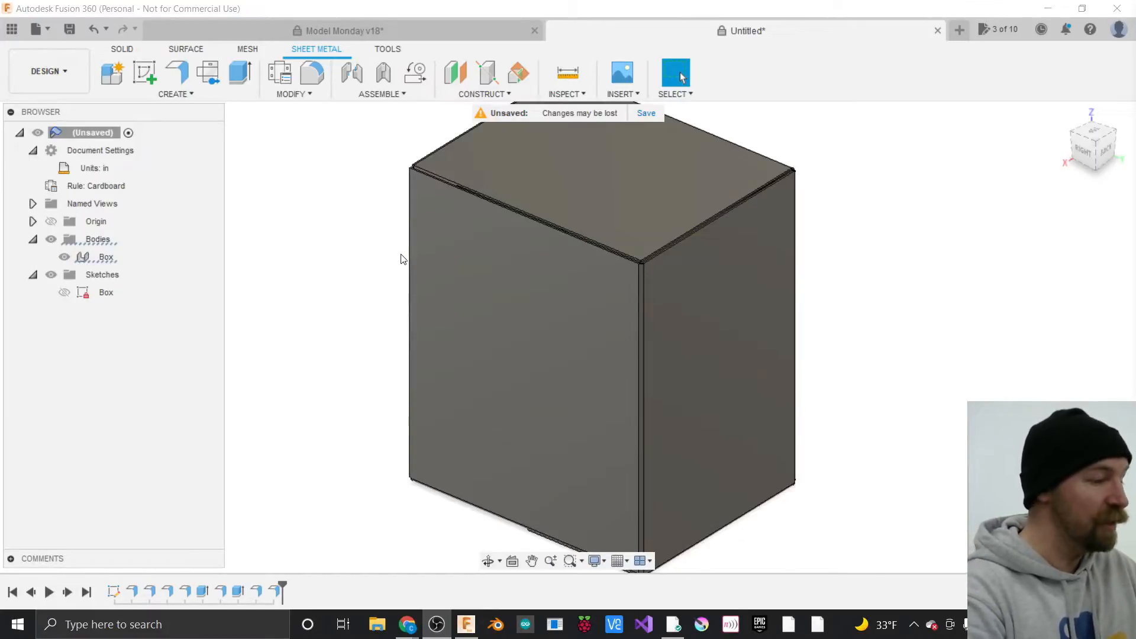
{"action": "left_click", "coordinate": [437, 232]}
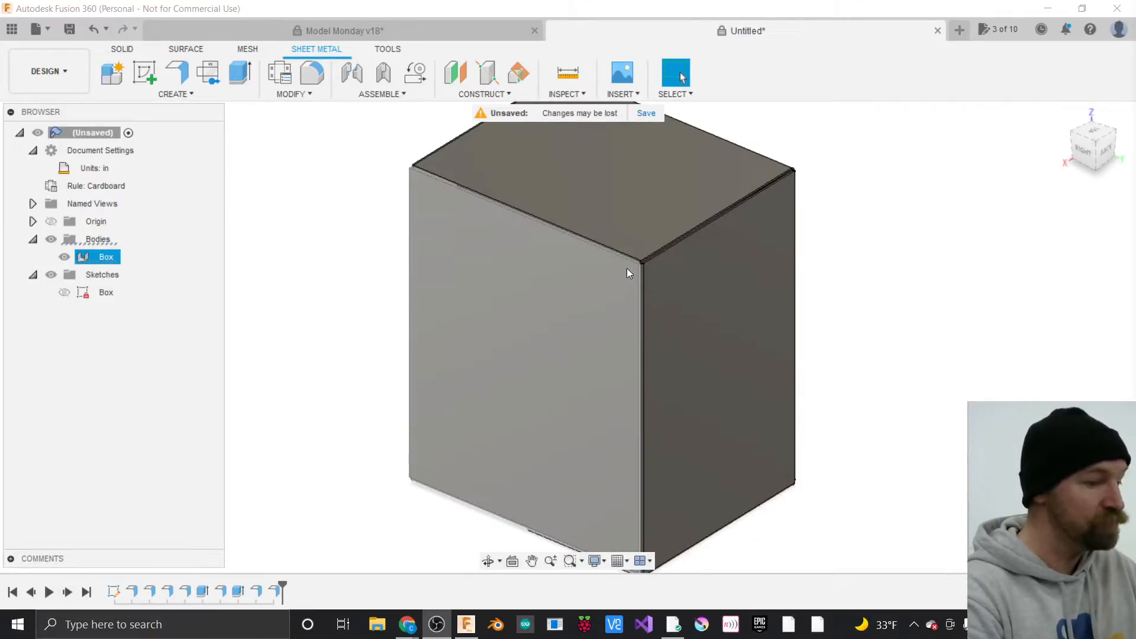
{"action": "left_click", "coordinate": [361, 172]}
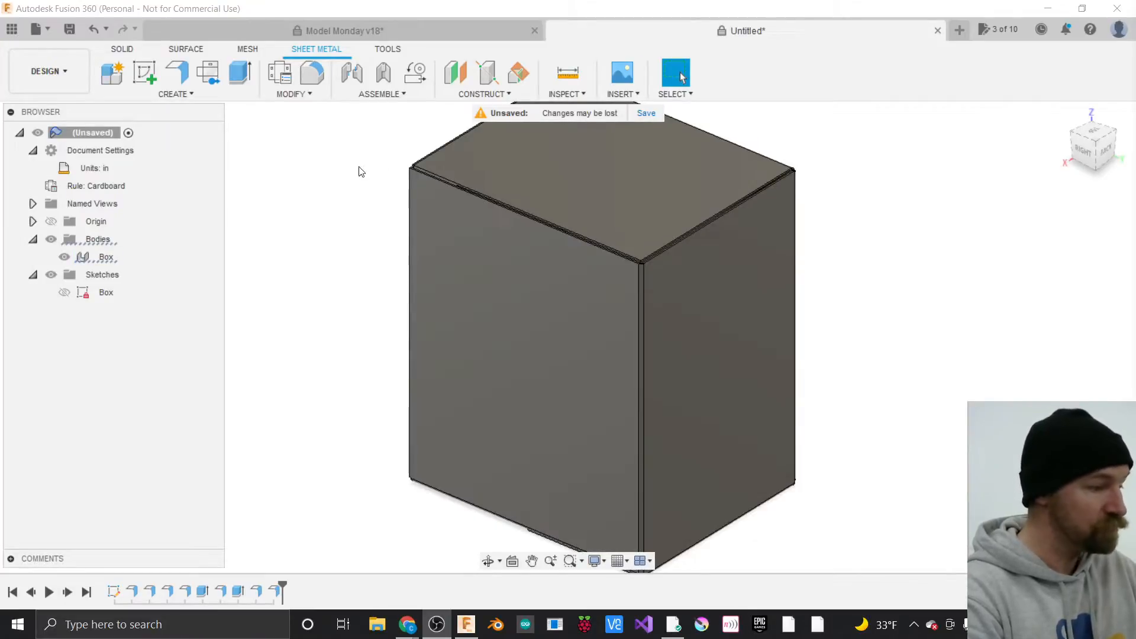
{"action": "left_click", "coordinate": [290, 94]}
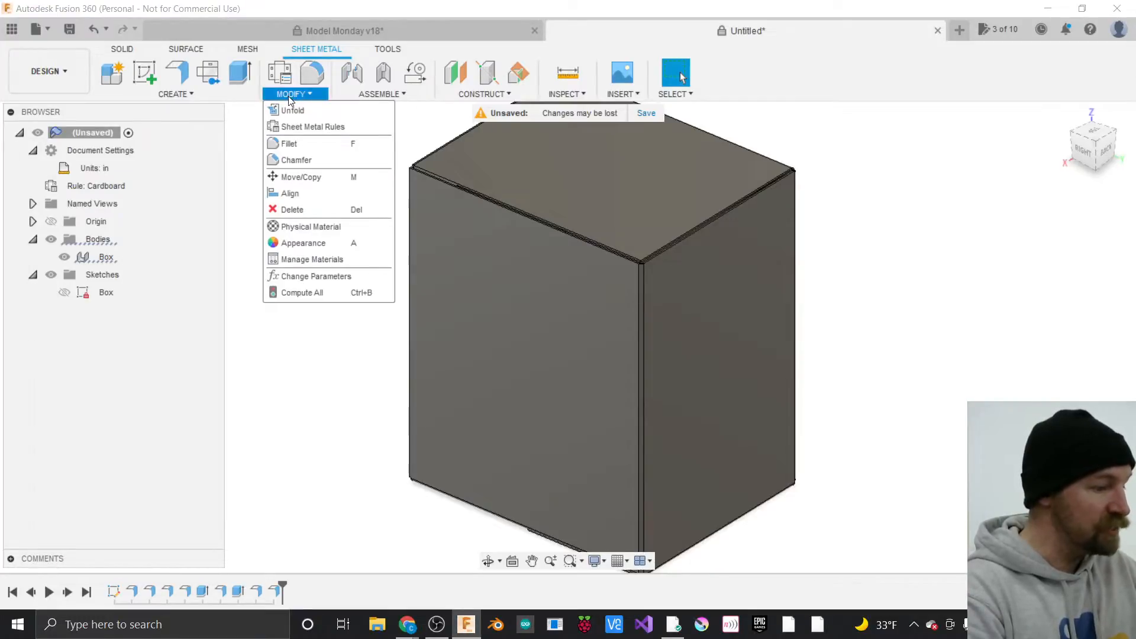
Try to create a flat pattern of the closed box with the near long wall as stationary face, and return to the folded model.
{"action": "left_click", "coordinate": [193, 95]}
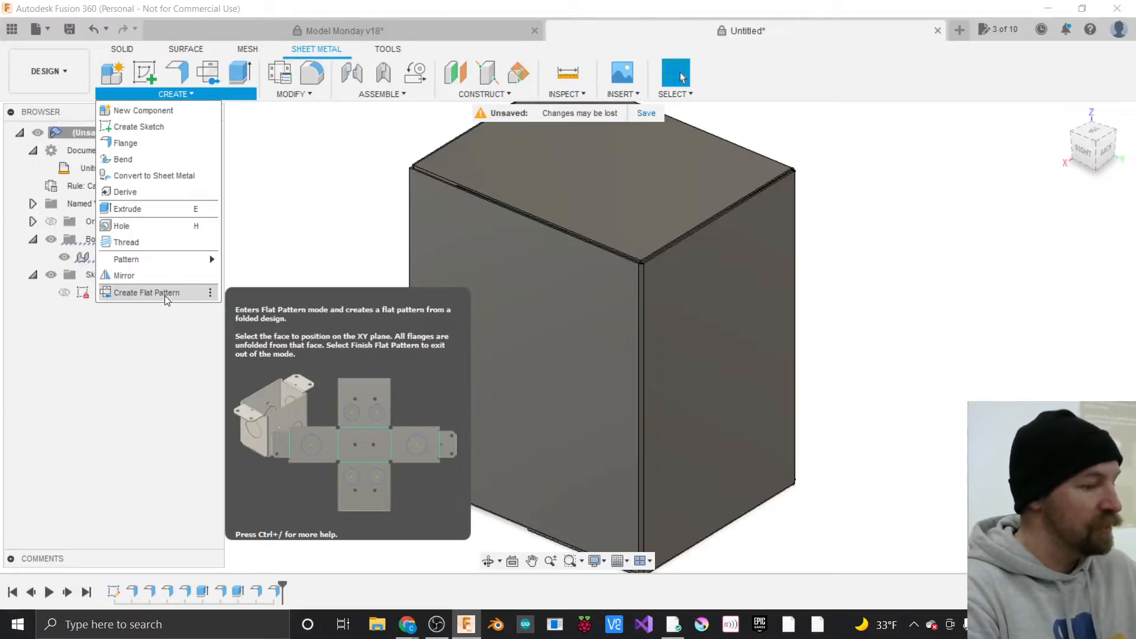
{"action": "left_click", "coordinate": [146, 292]}
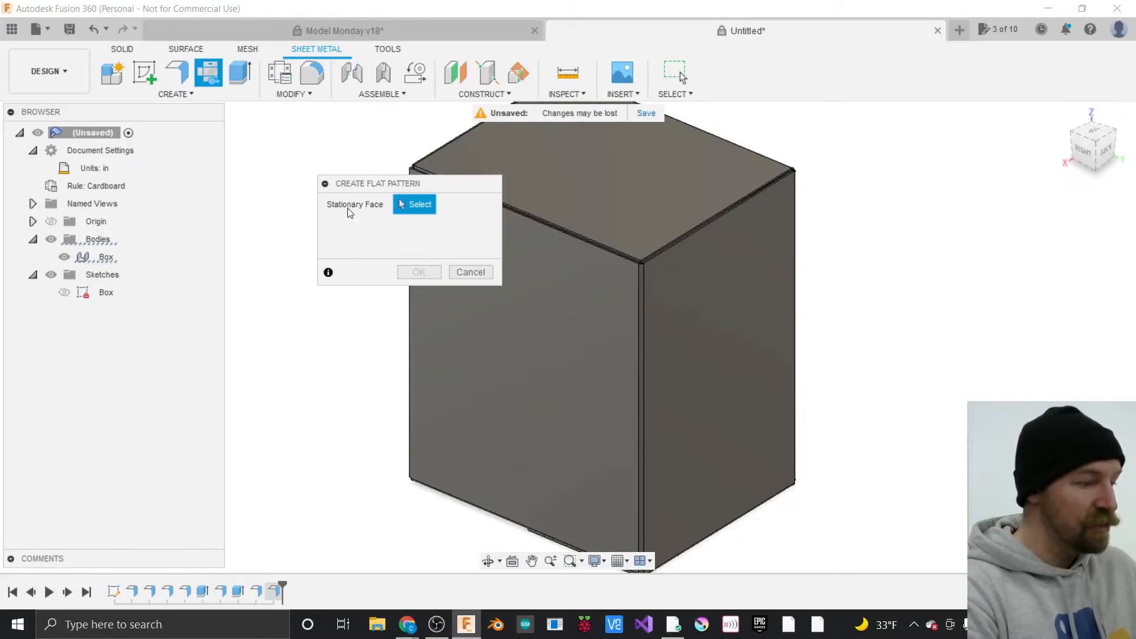
{"action": "left_click_drag", "start_coordinate": [402, 186], "coordinate": [944, 224]}
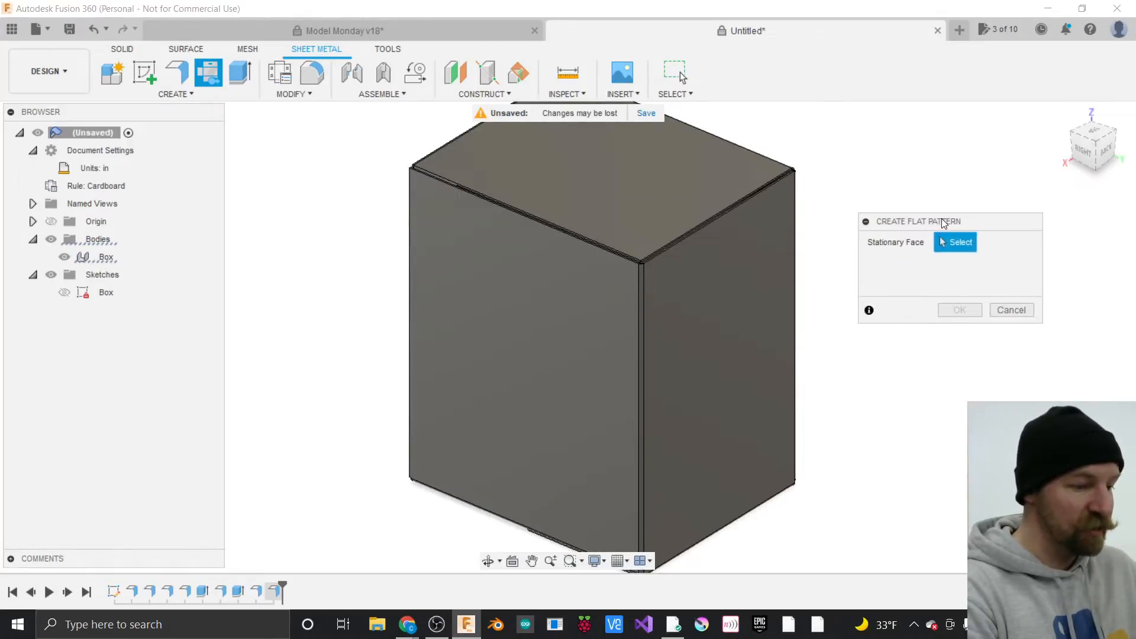
{"action": "left_click", "coordinate": [489, 294]}
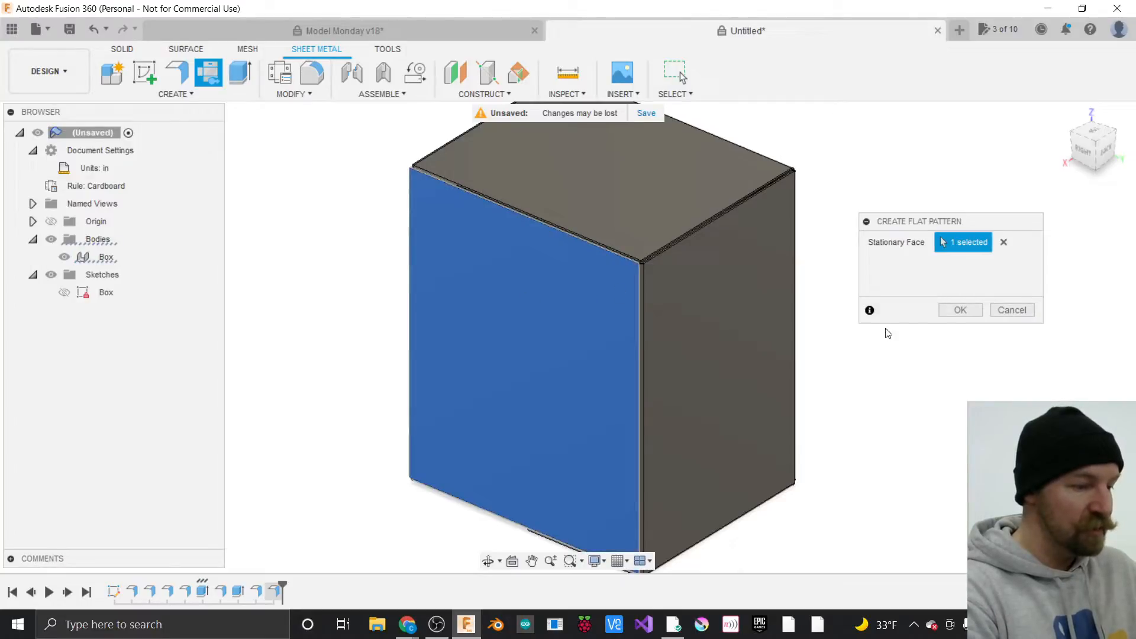
{"action": "left_click", "coordinate": [960, 310]}
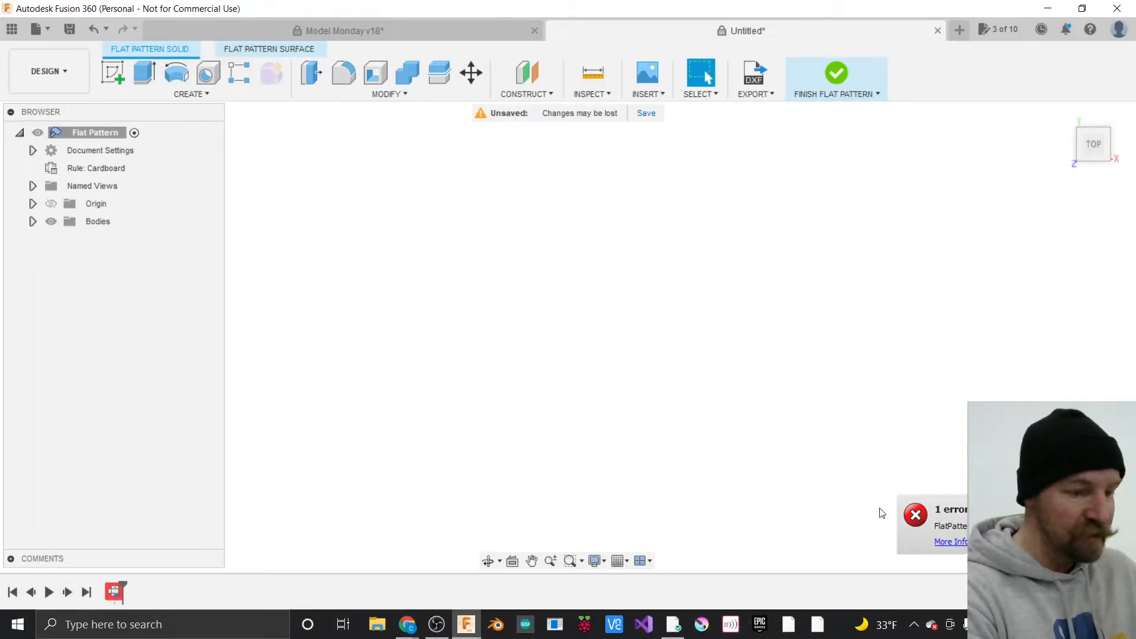
{"action": "left_click", "coordinate": [960, 544]}
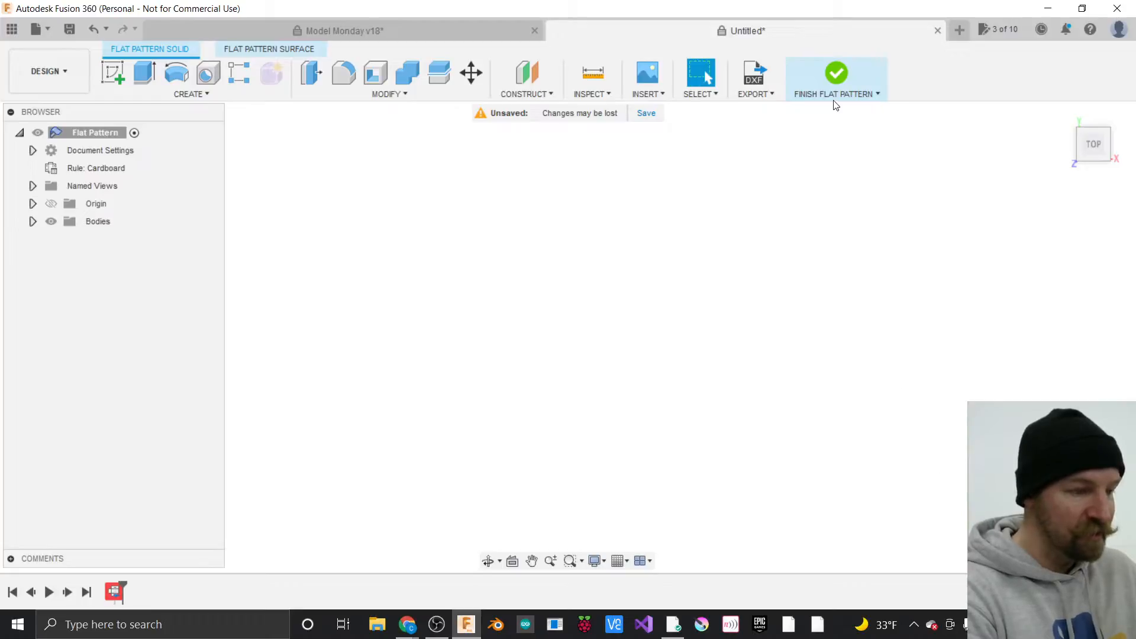
{"action": "left_click", "coordinate": [835, 73]}
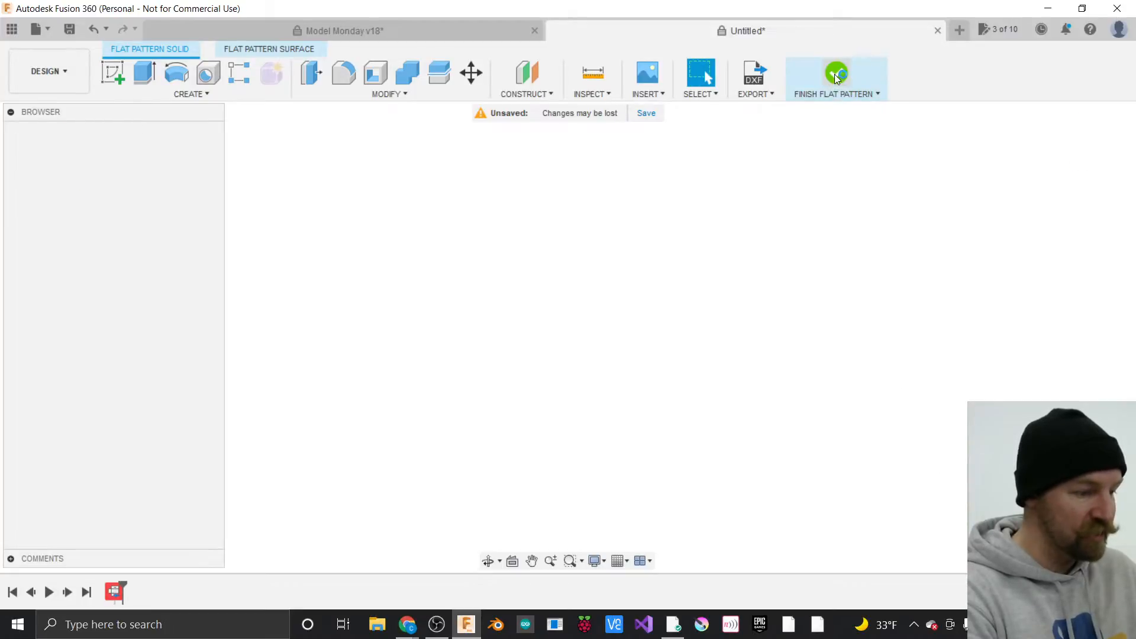
{"action": "left_click", "coordinate": [393, 232]}
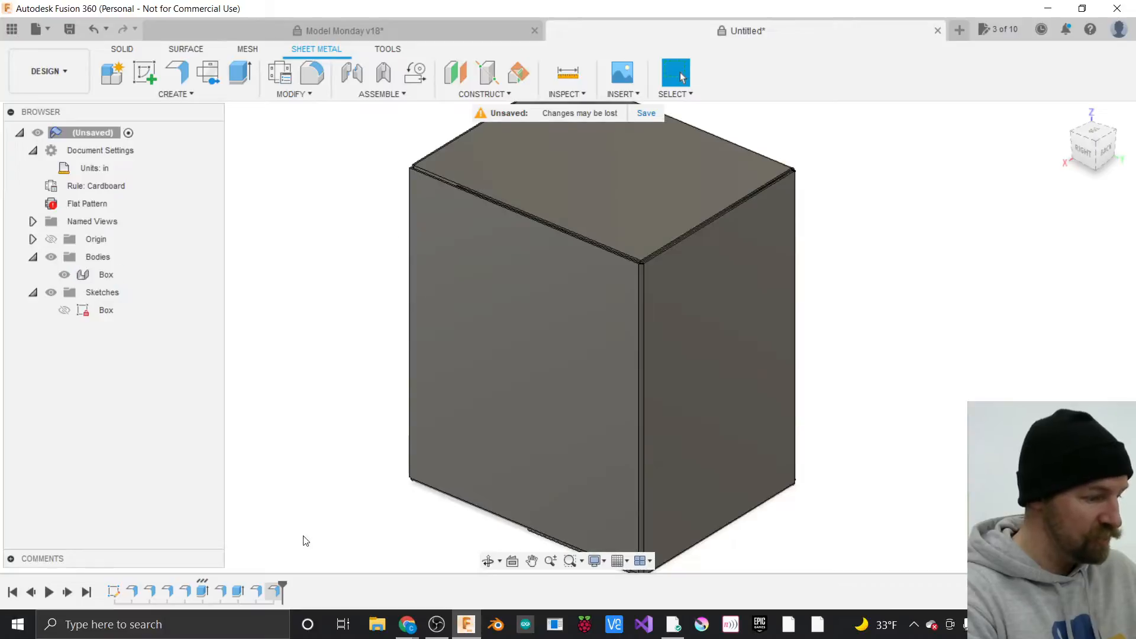
Delete the lid flange feature covering the box's top.
{"action": "left_click", "coordinate": [451, 446]}
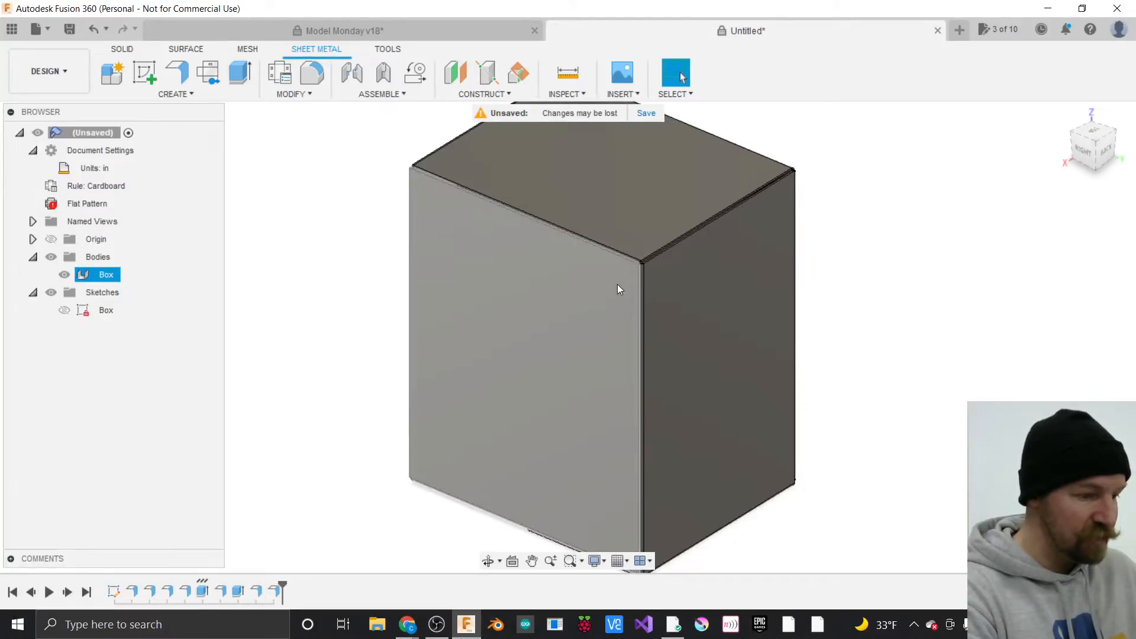
{"action": "scroll", "coordinate": [647, 240], "scroll_direction": "up", "scroll_amount": 5}
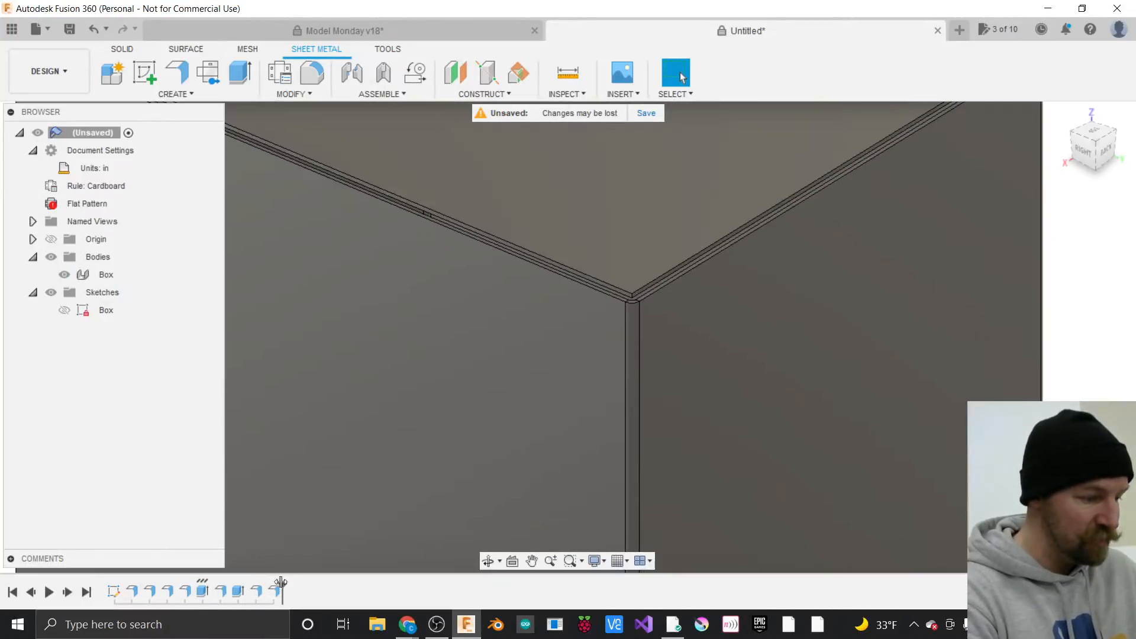
{"action": "left_click", "coordinate": [275, 591]}
{"action": "right_click", "coordinate": [275, 590]}
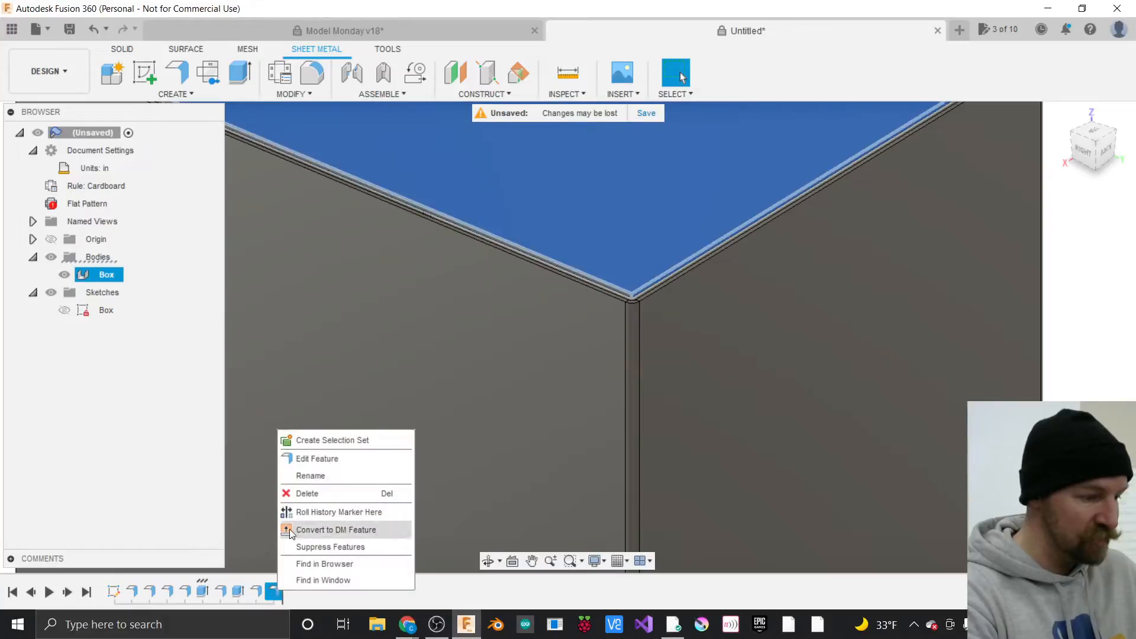
{"action": "left_click", "coordinate": [302, 493]}
{"action": "scroll", "coordinate": [813, 390], "scroll_direction": "down", "scroll_amount": 5}
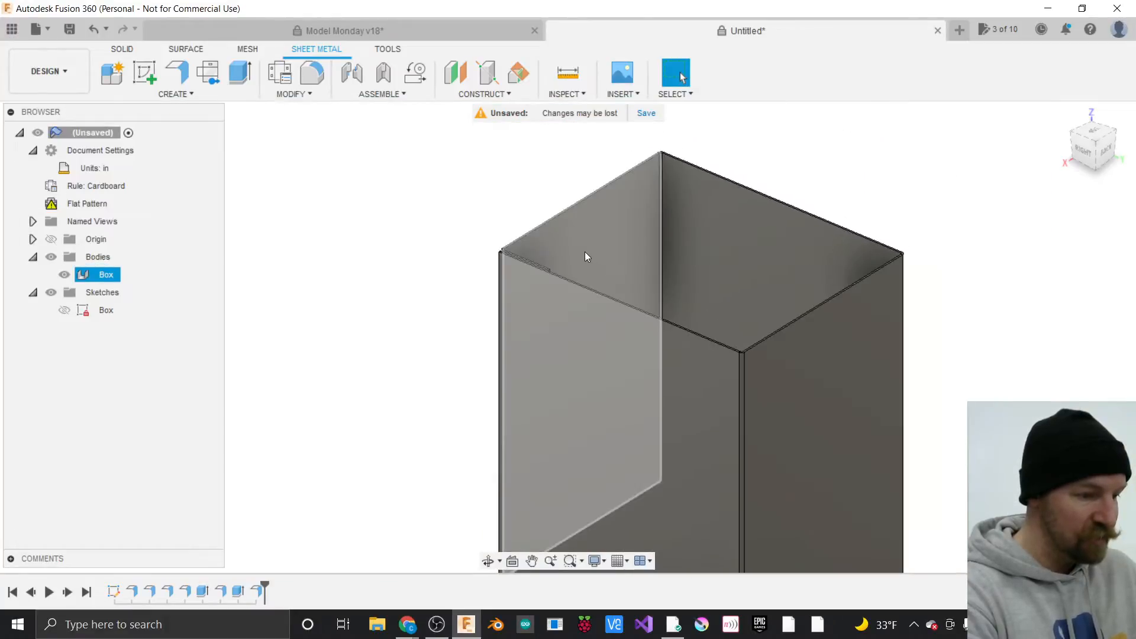
Delete the flat pattern from the open-top box design.
{"action": "scroll", "coordinate": [612, 290], "scroll_direction": "down", "scroll_amount": 1}
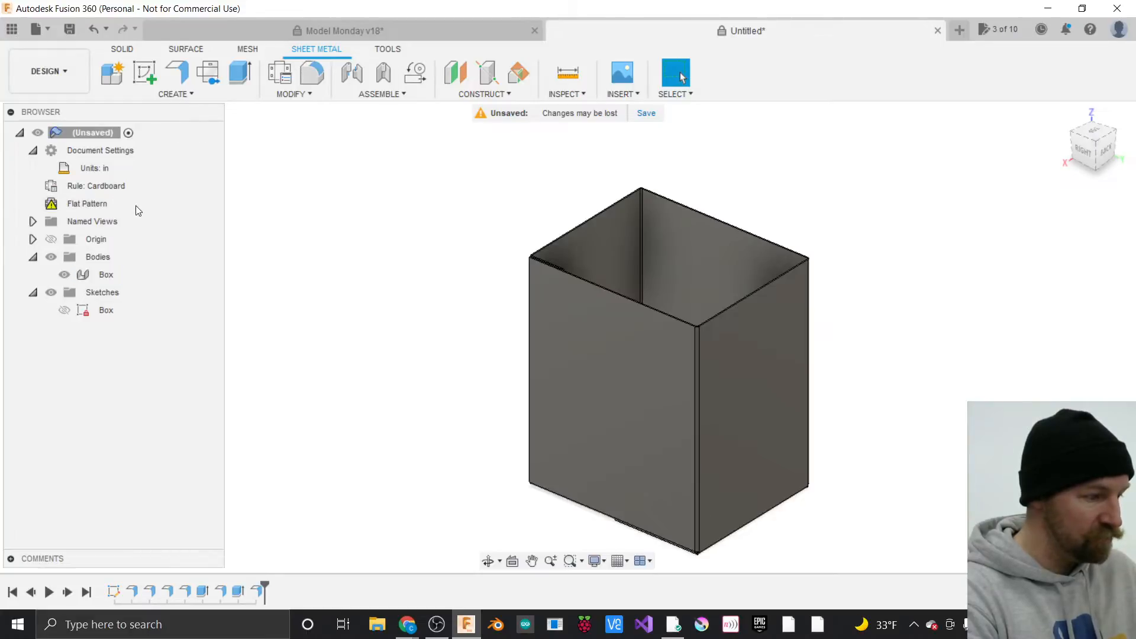
{"action": "right_click", "coordinate": [87, 205]}
{"action": "left_click", "coordinate": [112, 255]}
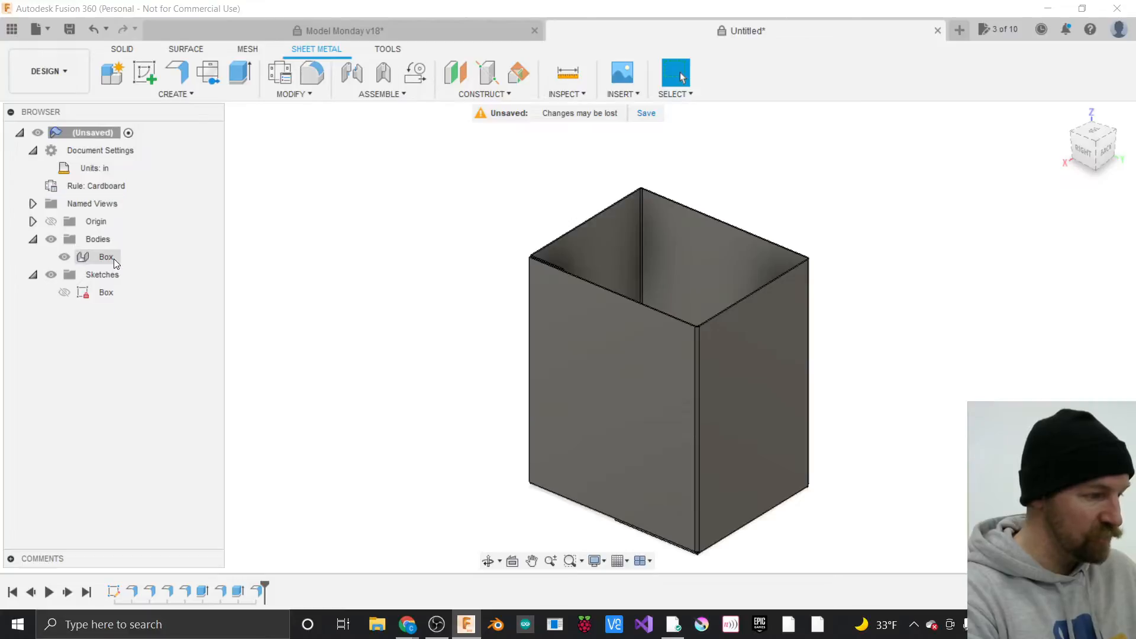
Create a flat pattern of the open-top box with the right wall as stationary face, and return to the folded model.
{"action": "left_click", "coordinate": [207, 73]}
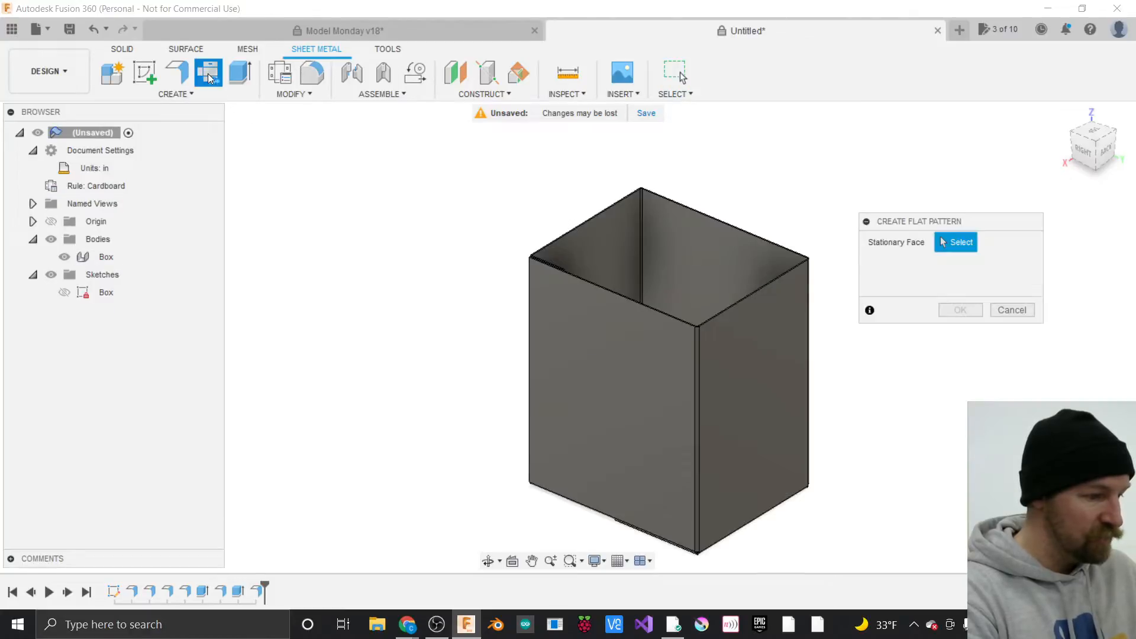
{"action": "left_click", "coordinate": [642, 342]}
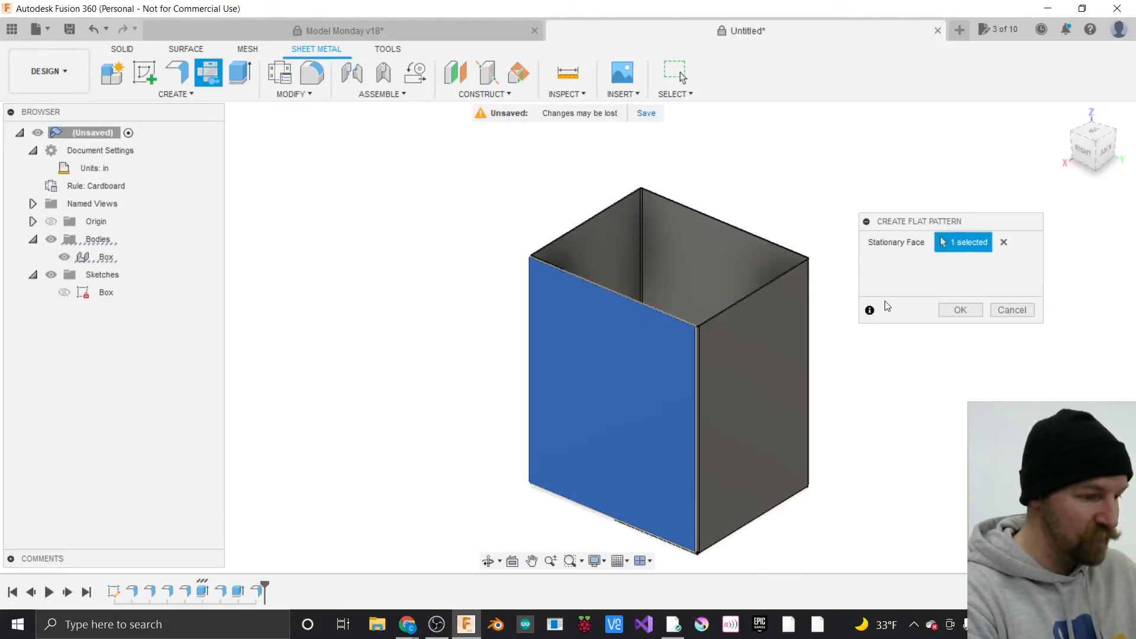
{"action": "left_click", "coordinate": [960, 310]}
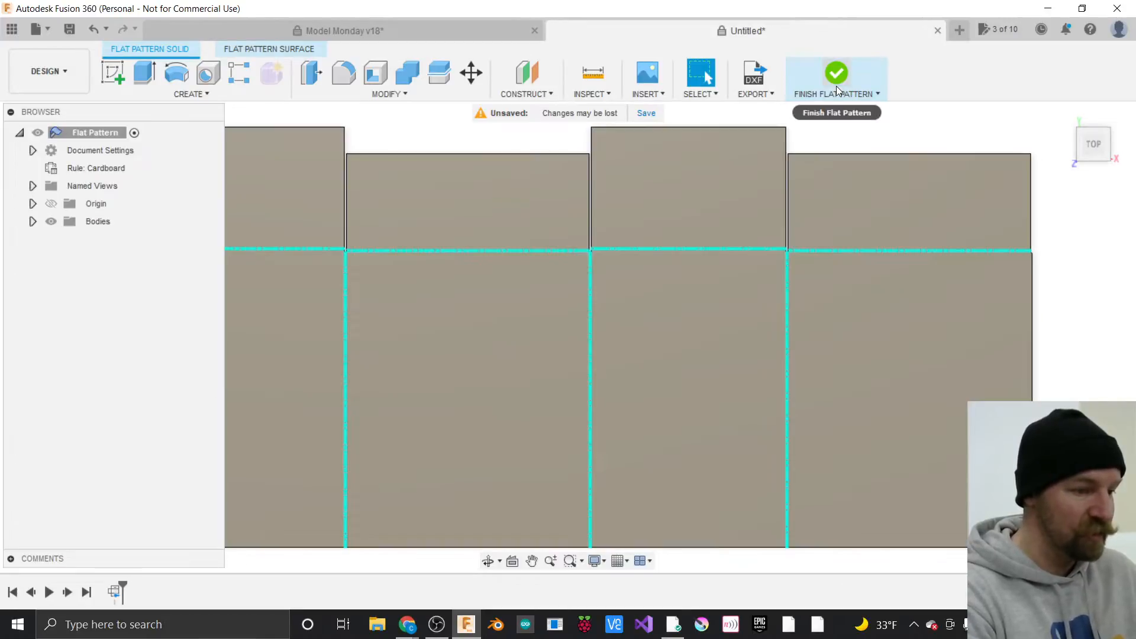
{"action": "left_click", "coordinate": [845, 78]}
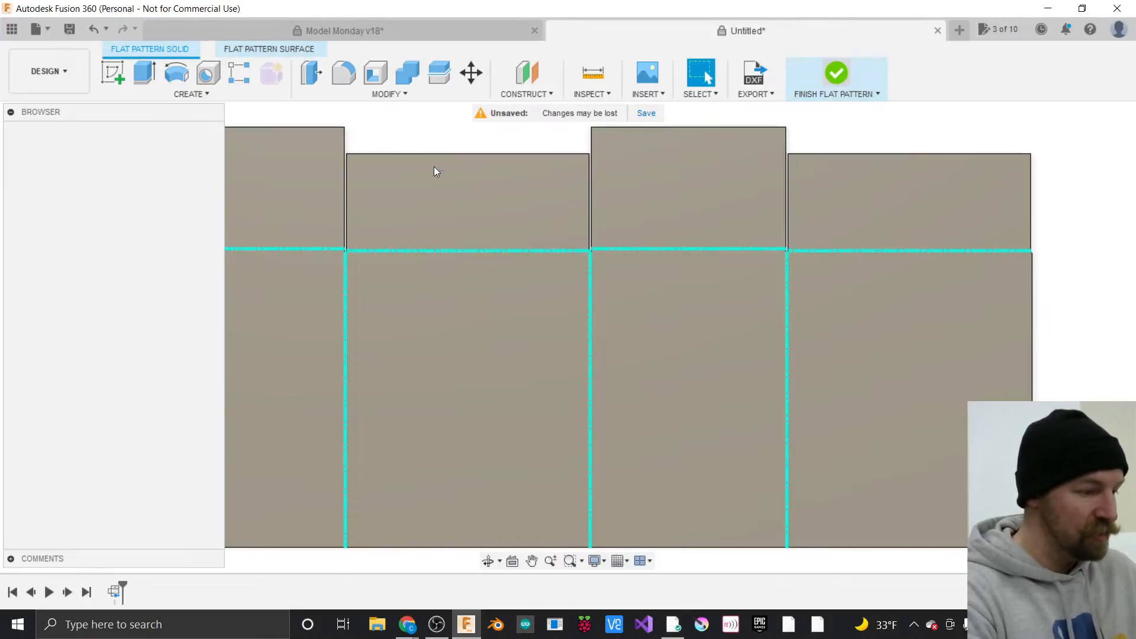
Examine the top rim and upper corners of the open box.
{"action": "scroll", "coordinate": [799, 237], "scroll_direction": "up", "scroll_amount": 3}
{"action": "scroll", "coordinate": [799, 236], "scroll_direction": "up", "scroll_amount": 5}
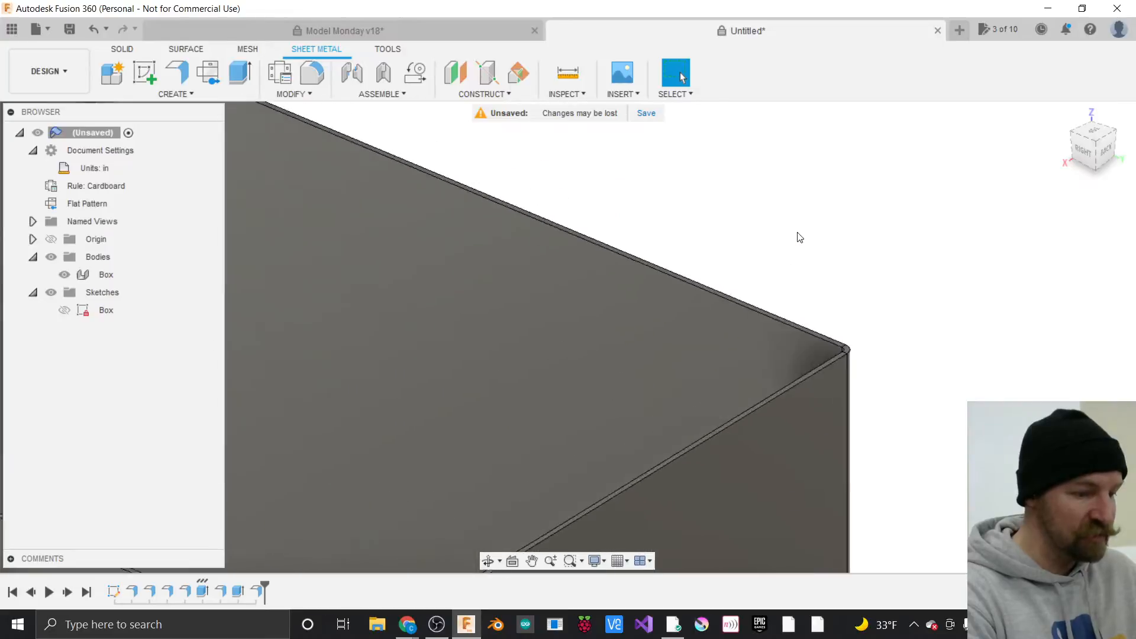
{"action": "left_click", "coordinate": [813, 354]}
{"action": "scroll", "coordinate": [813, 354], "scroll_direction": "down", "scroll_amount": 3}
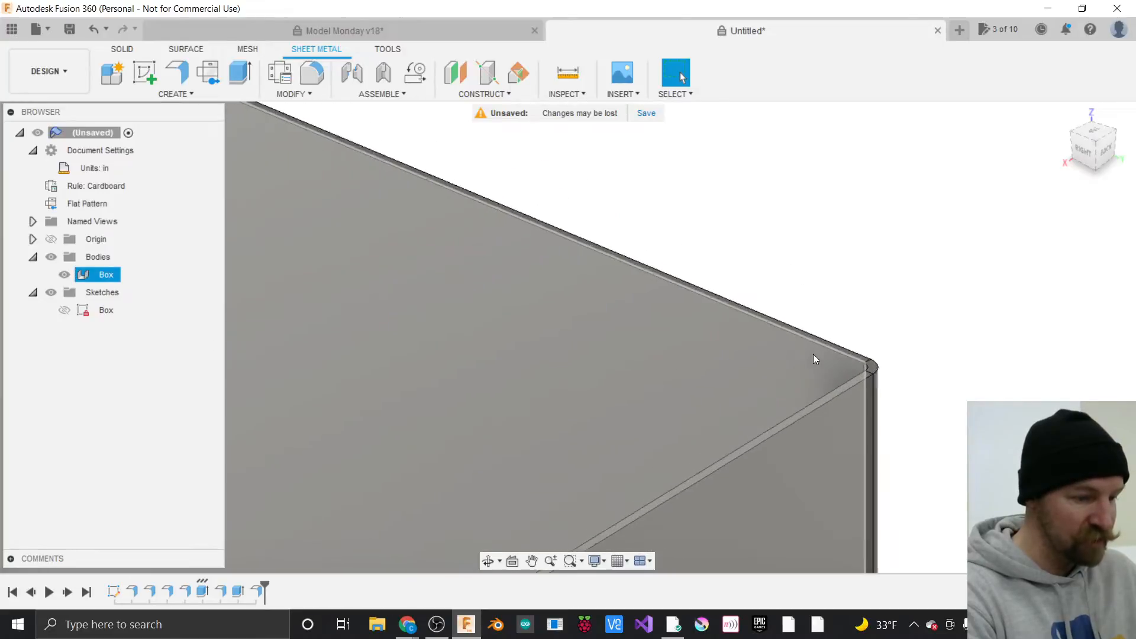
{"action": "left_click", "coordinate": [918, 431]}
{"action": "scroll", "coordinate": [919, 432], "scroll_direction": "down", "scroll_amount": 3}
{"action": "scroll", "coordinate": [912, 429], "scroll_direction": "down", "scroll_amount": 3}
{"action": "left_click", "coordinate": [874, 404]}
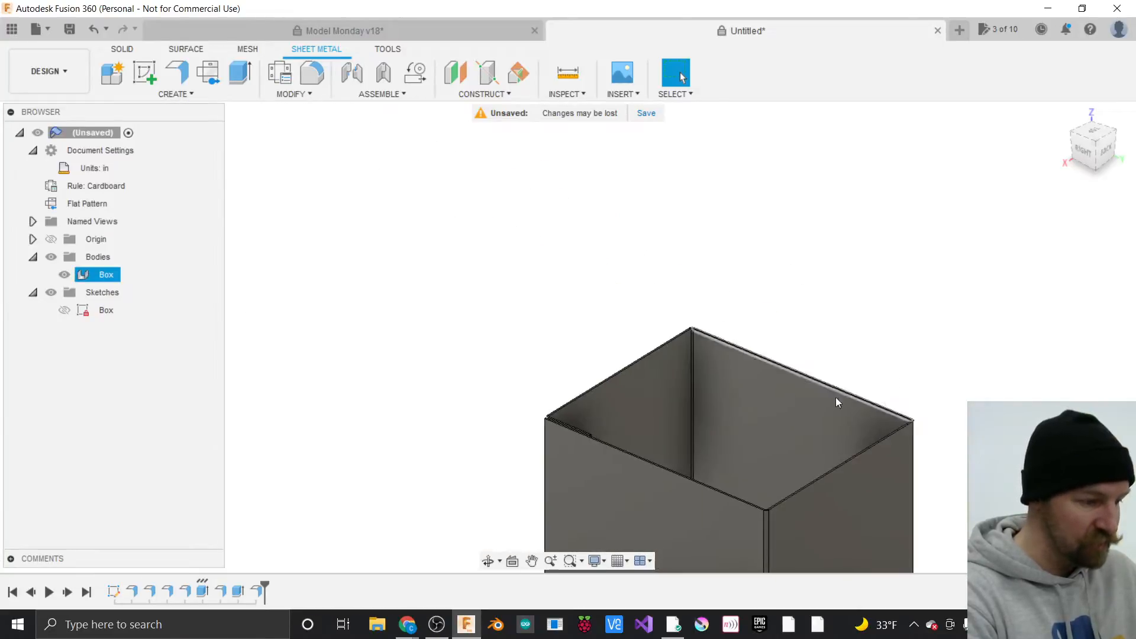
{"action": "scroll", "coordinate": [755, 395], "scroll_direction": "up", "scroll_amount": 4}
{"action": "left_click", "coordinate": [367, 160]}
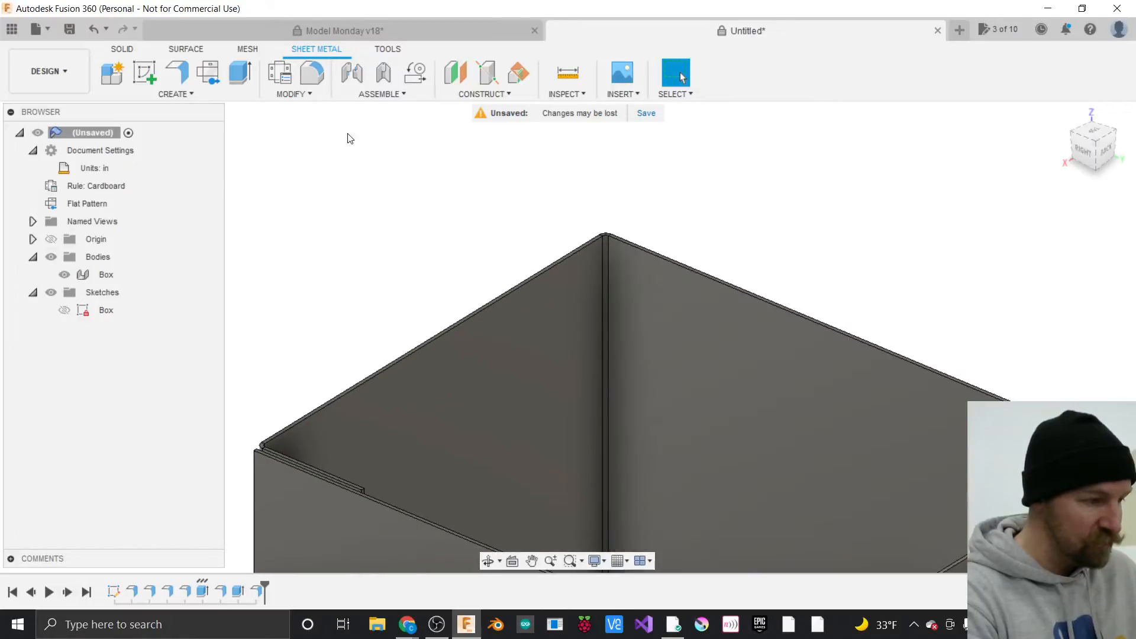
{"action": "left_click", "coordinate": [180, 74]}
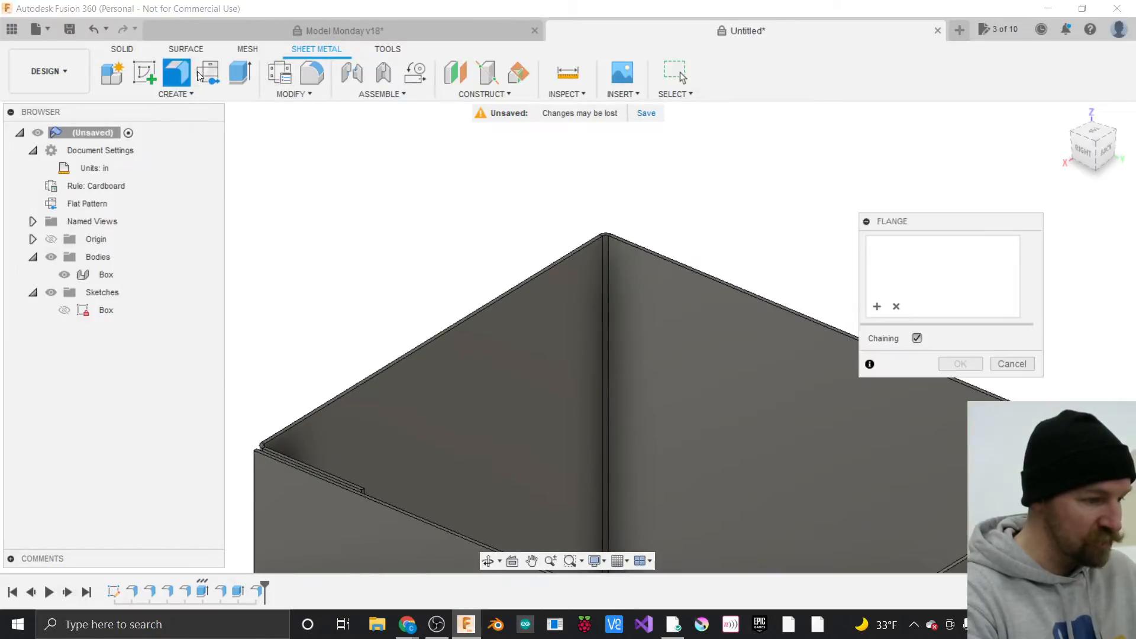
{"action": "left_click", "coordinate": [630, 248]}
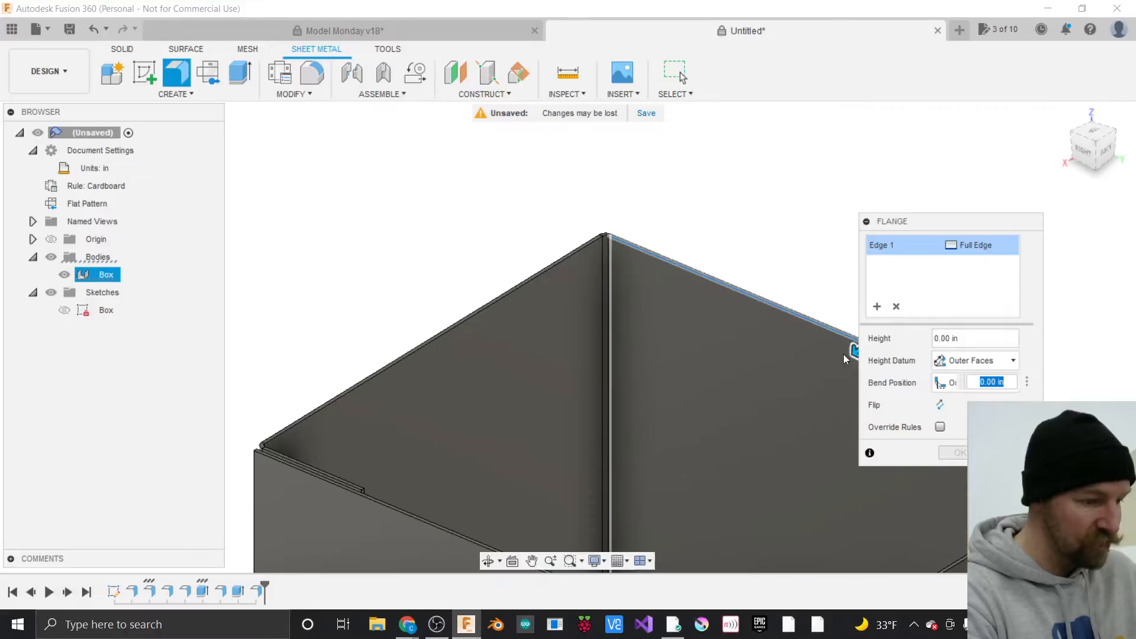
{"action": "left_click_drag", "start_coordinate": [852, 351], "coordinate": [484, 525]}
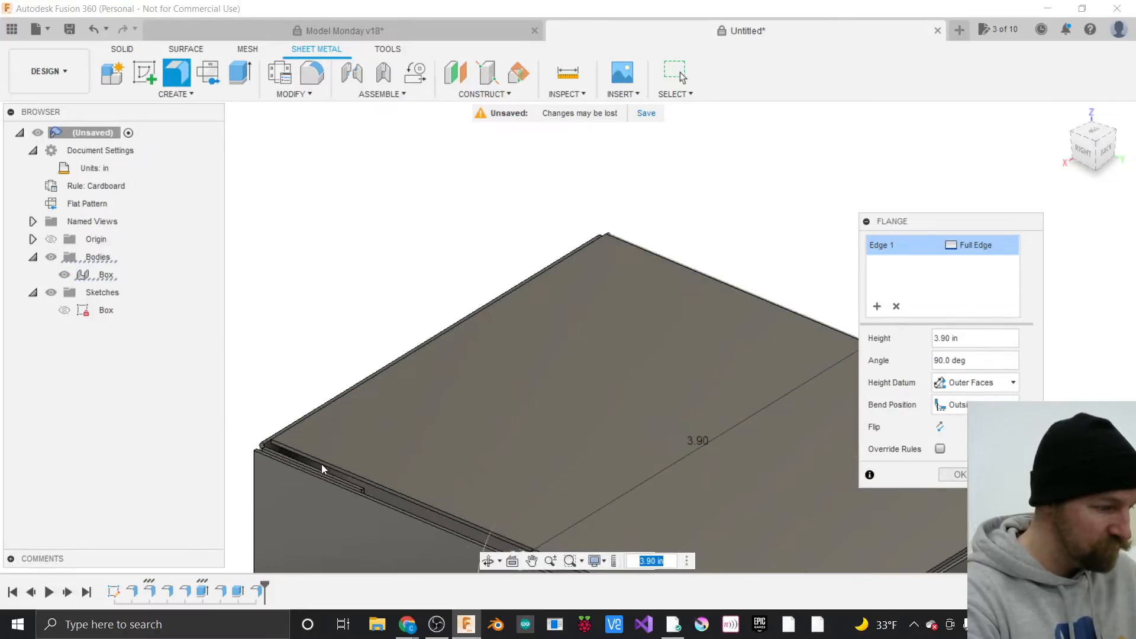
{"action": "scroll", "coordinate": [296, 459], "scroll_direction": "up", "scroll_amount": 5}
{"action": "scroll", "coordinate": [424, 313], "scroll_direction": "down", "scroll_amount": 5}
{"action": "left_click_drag", "start_coordinate": [702, 487], "coordinate": [686, 497]}
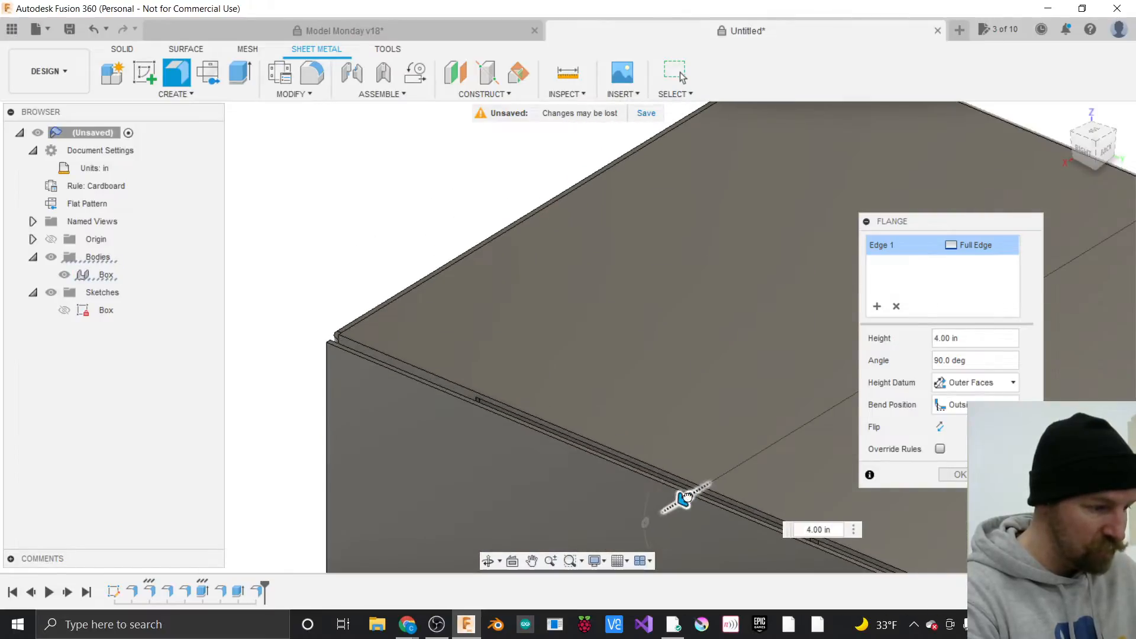
{"action": "left_click", "coordinate": [1106, 154]}
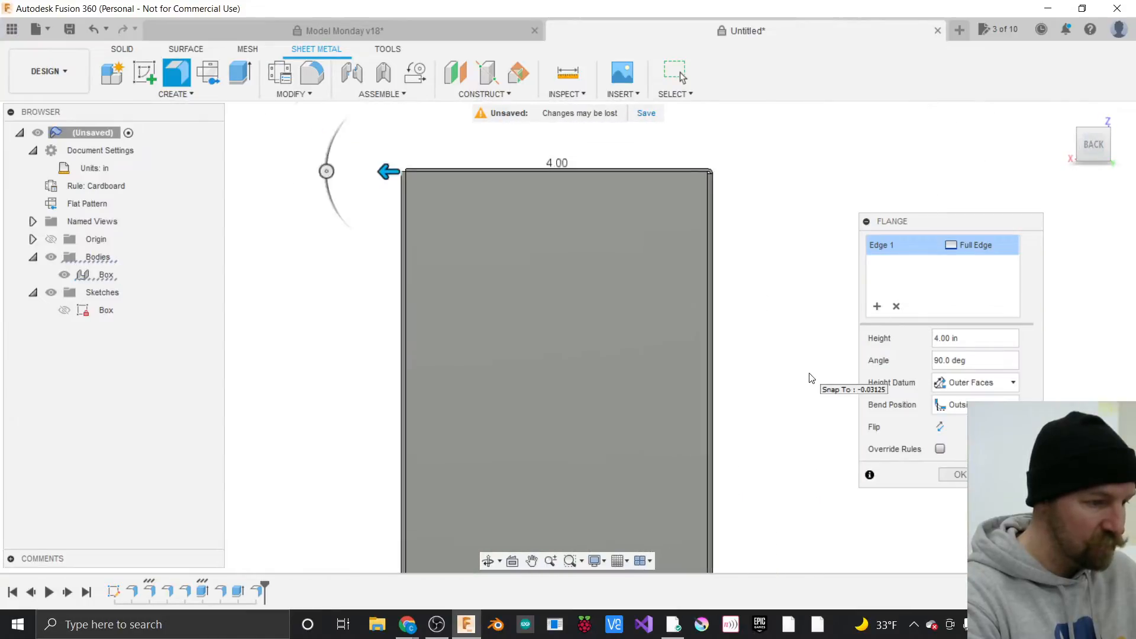
{"action": "scroll", "coordinate": [481, 207], "scroll_direction": "up", "scroll_amount": 5}
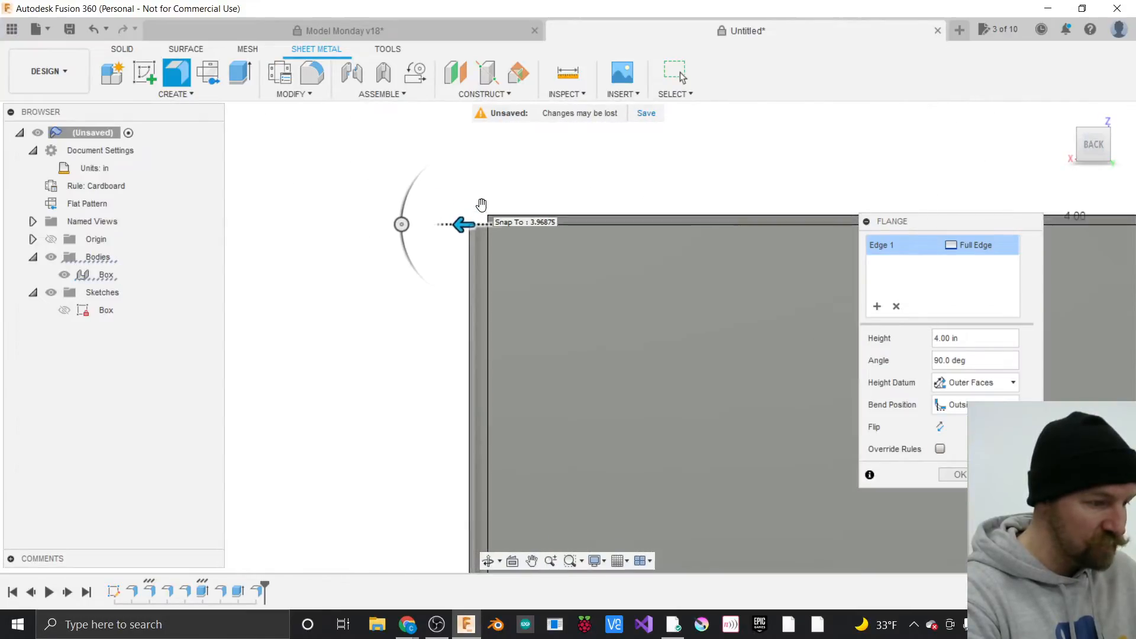
{"action": "scroll", "coordinate": [481, 205], "scroll_direction": "up", "scroll_amount": 5}
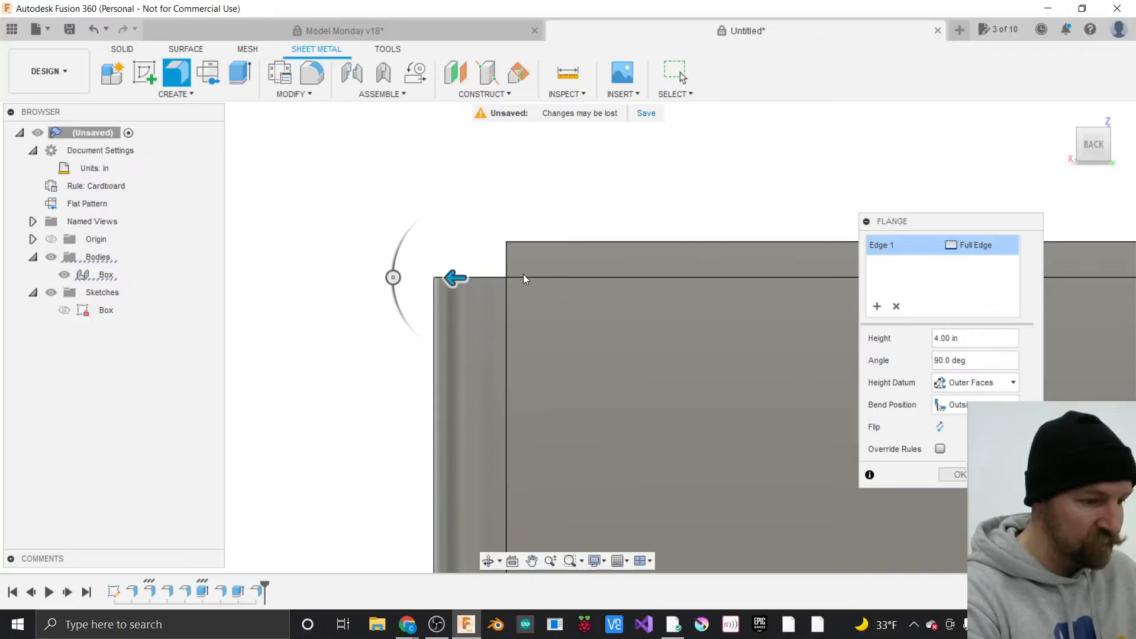
{"action": "scroll", "coordinate": [484, 385], "scroll_direction": "down", "scroll_amount": 4}
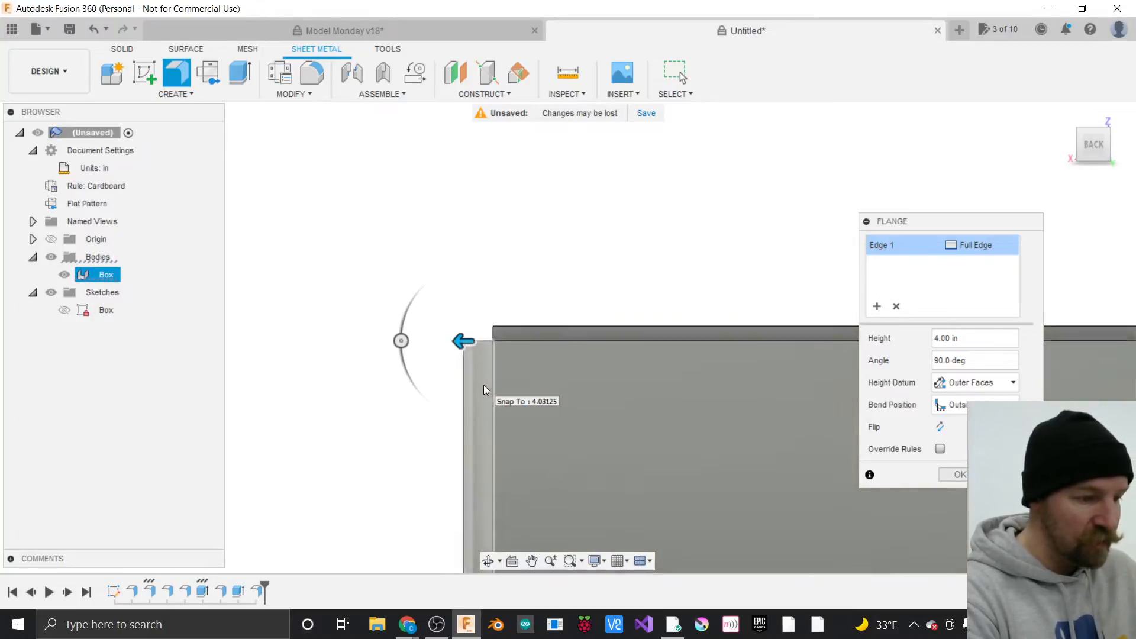
{"action": "left_click", "coordinate": [1009, 475]}
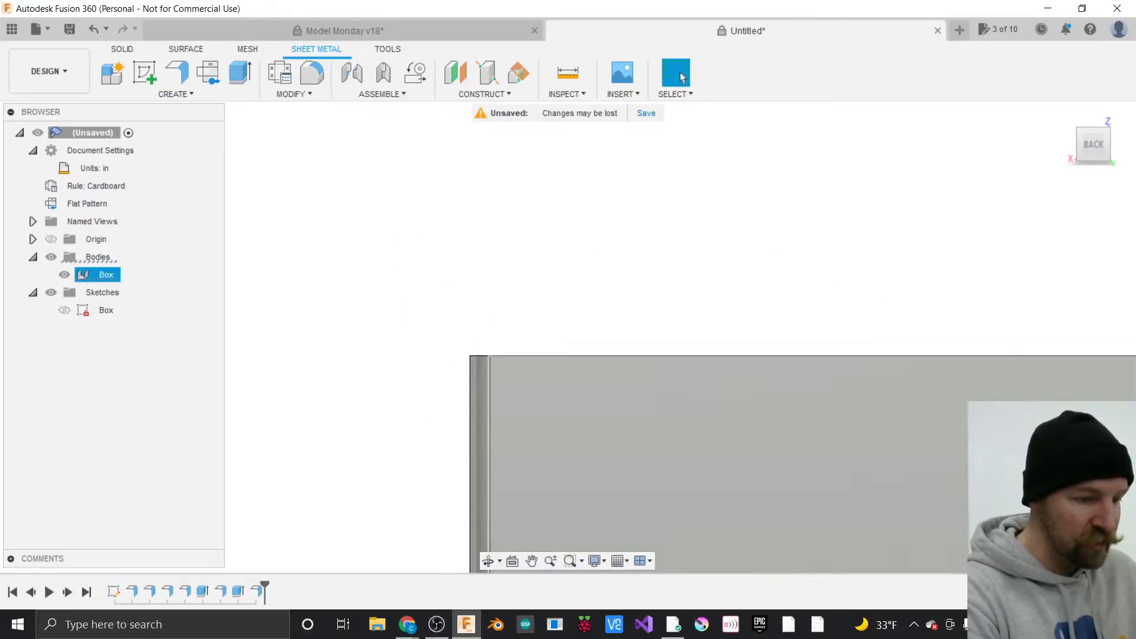
Extrude the top rim face of the left wall upward by 0.01 in, joined to the box.
{"action": "left_click_drag", "start_coordinate": [1083, 145], "coordinate": [1126, 157]}
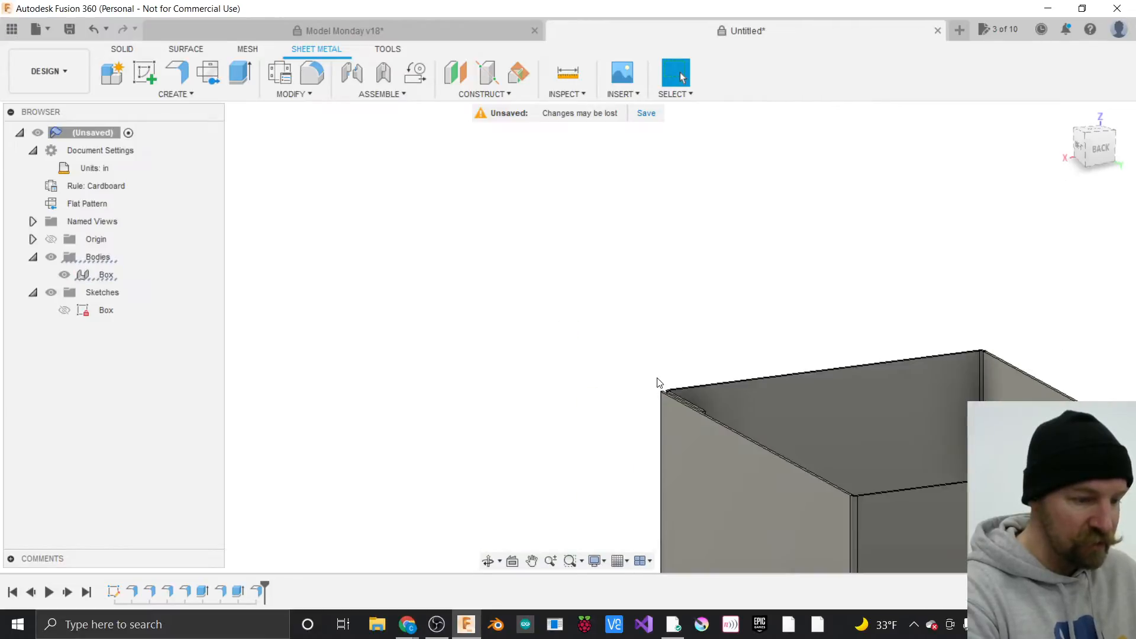
{"action": "scroll", "coordinate": [1061, 398], "scroll_direction": "up", "scroll_amount": 3}
{"action": "scroll", "coordinate": [1062, 398], "scroll_direction": "up", "scroll_amount": 3}
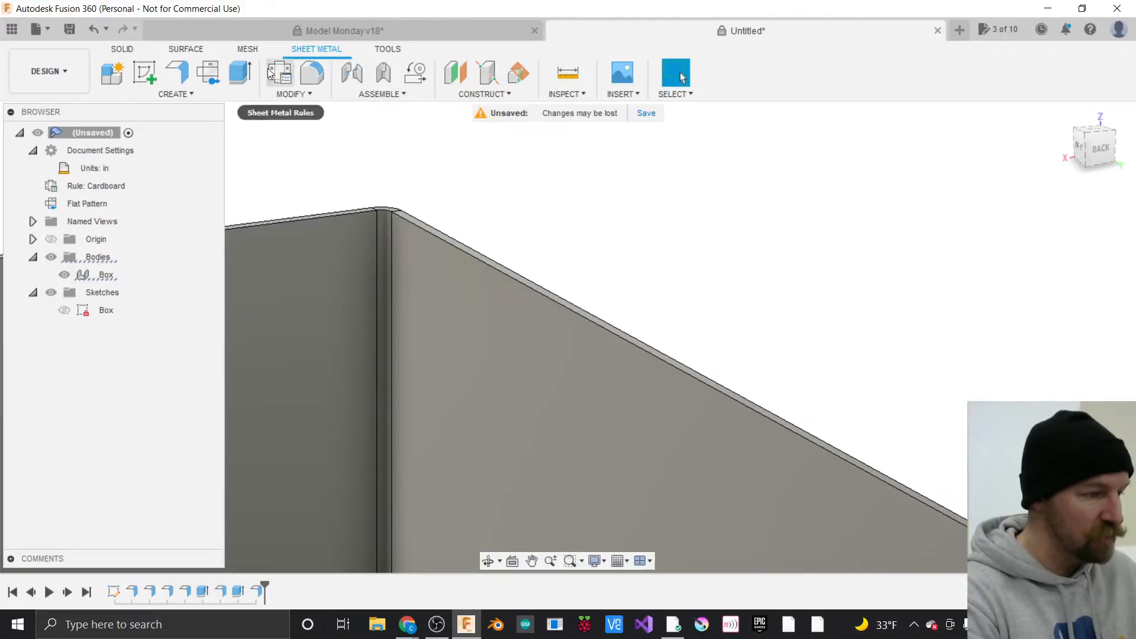
{"action": "left_click", "coordinate": [239, 72]}
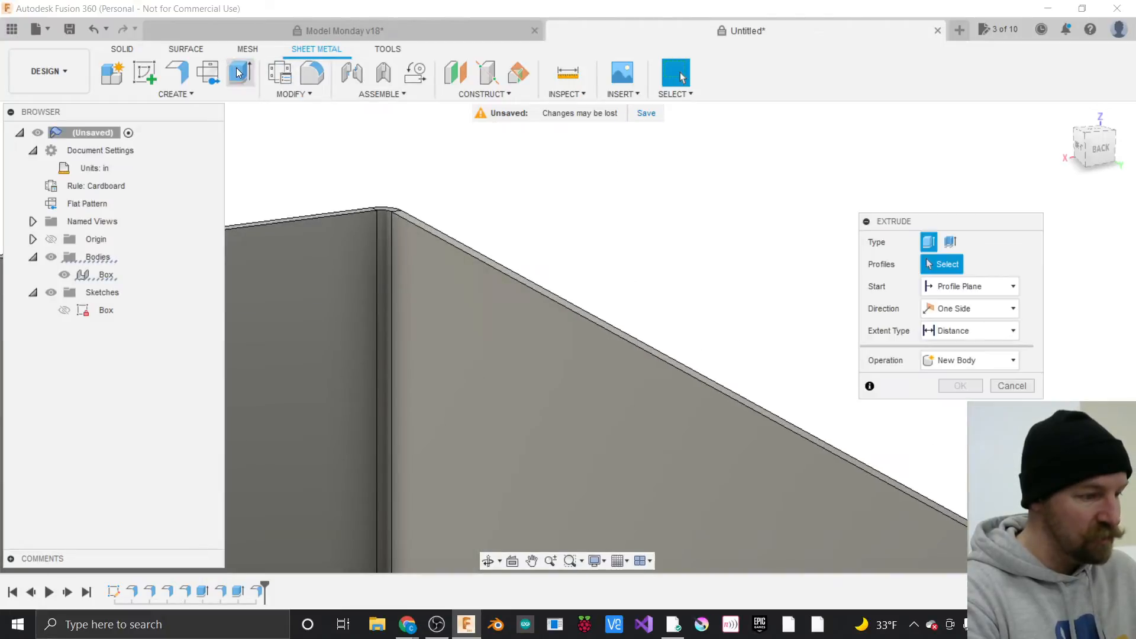
{"action": "left_click", "coordinate": [432, 227]}
{"action": "type", "text": ".01"}
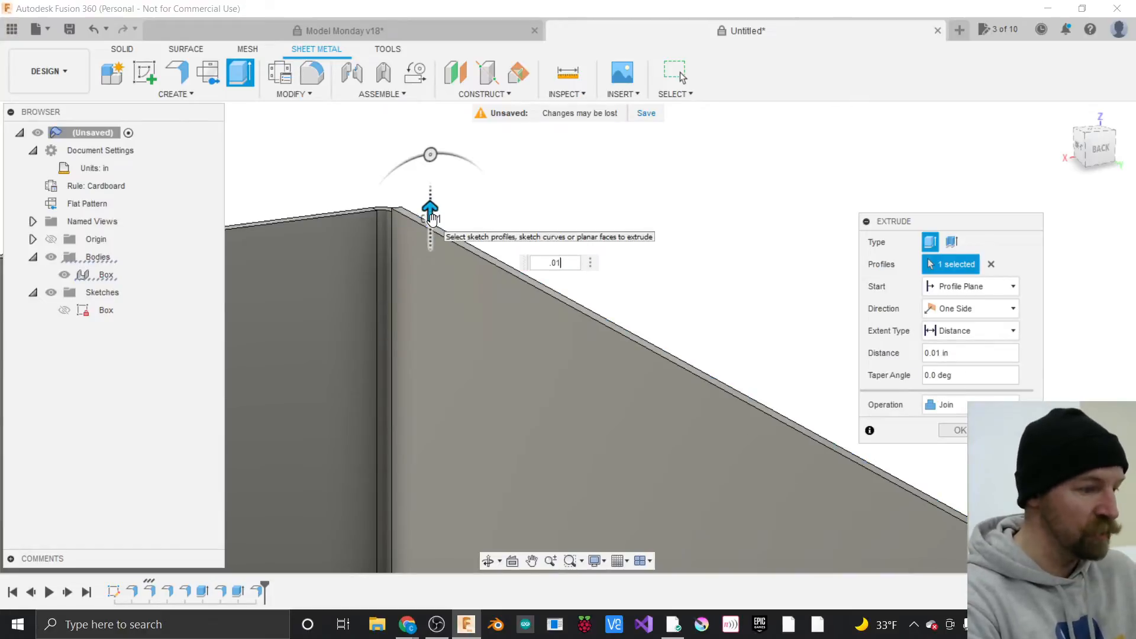
{"action": "key", "text": "Return"}
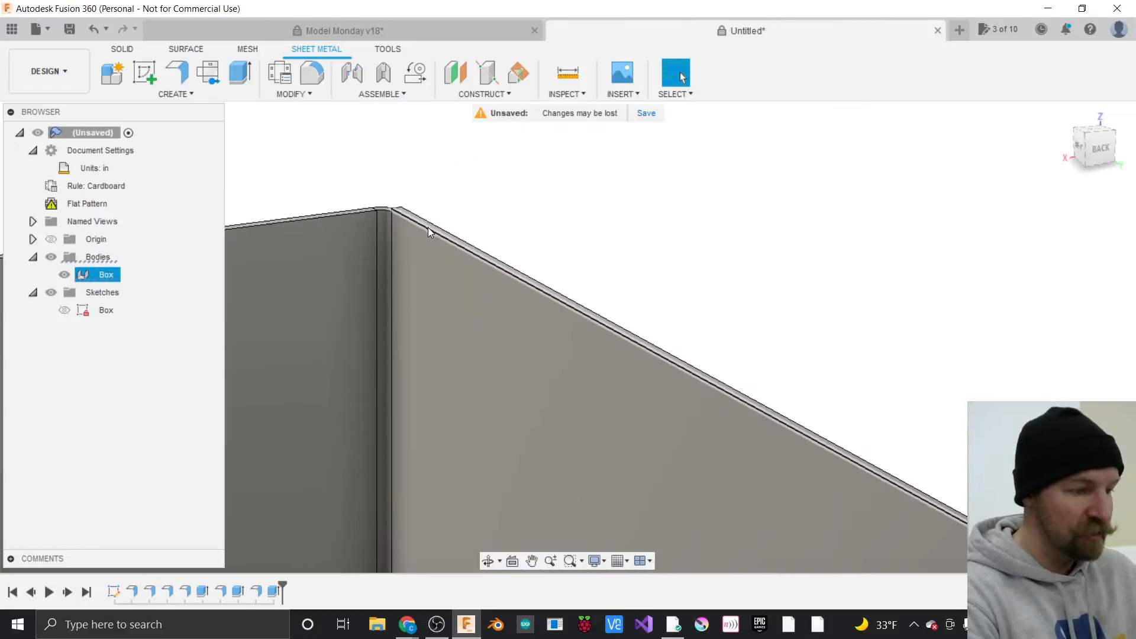
{"action": "left_click", "coordinate": [502, 204]}
{"action": "left_click", "coordinate": [440, 236]}
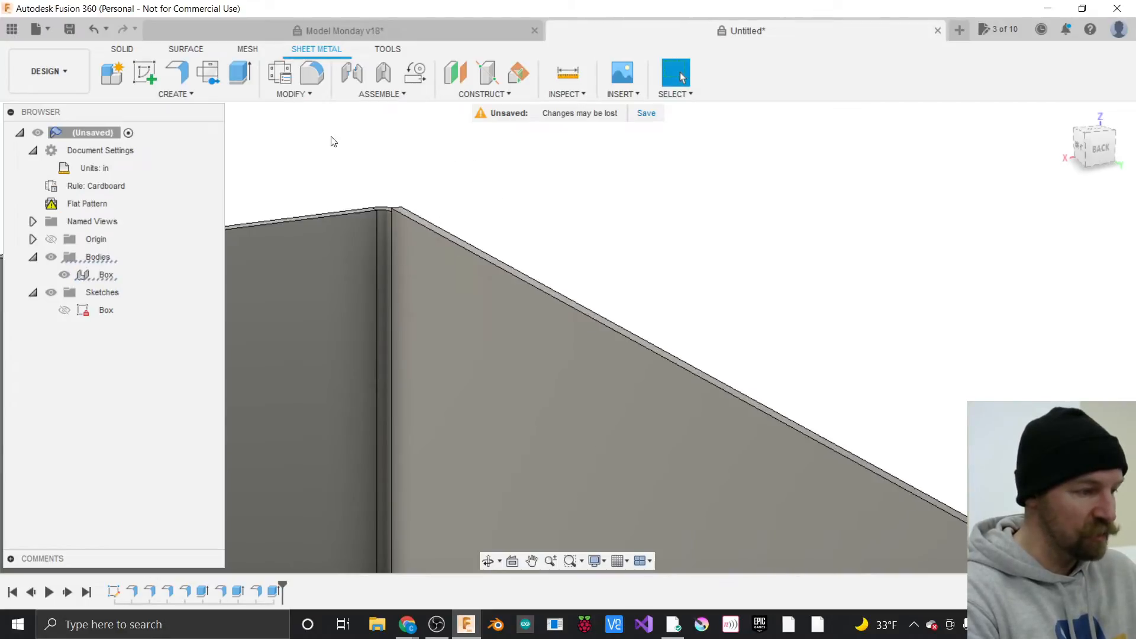
Add a full-edge 90° lid flange from the raised left wall's top edge across the opening, with its height set to Width.
{"action": "left_click", "coordinate": [177, 72]}
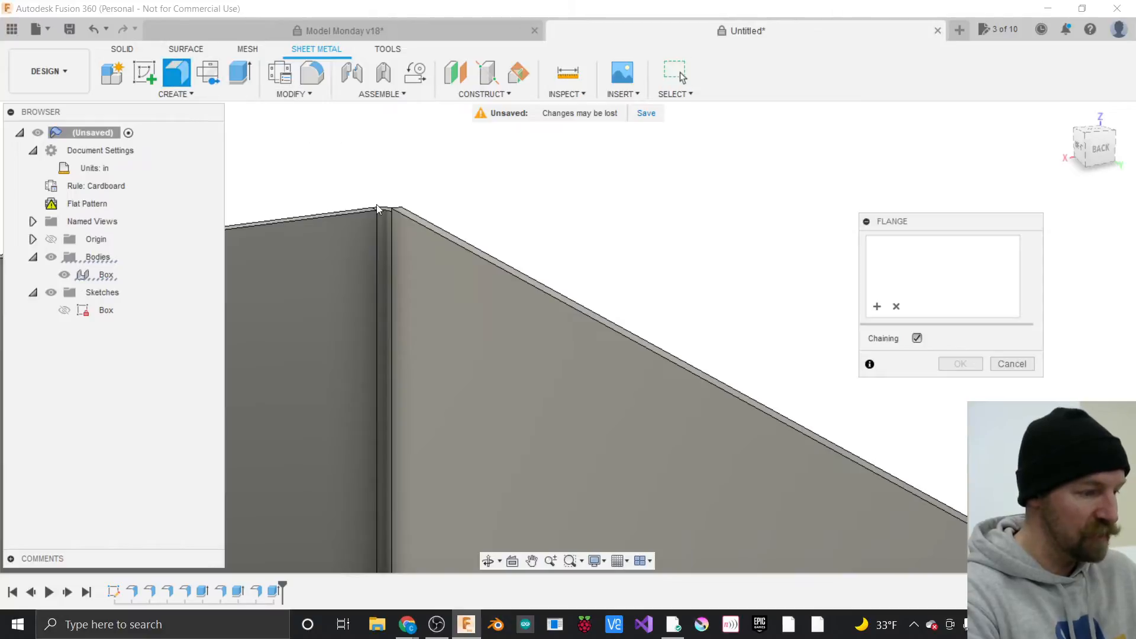
{"action": "left_click", "coordinate": [430, 232]}
{"action": "scroll", "coordinate": [632, 220], "scroll_direction": "down", "scroll_amount": 4}
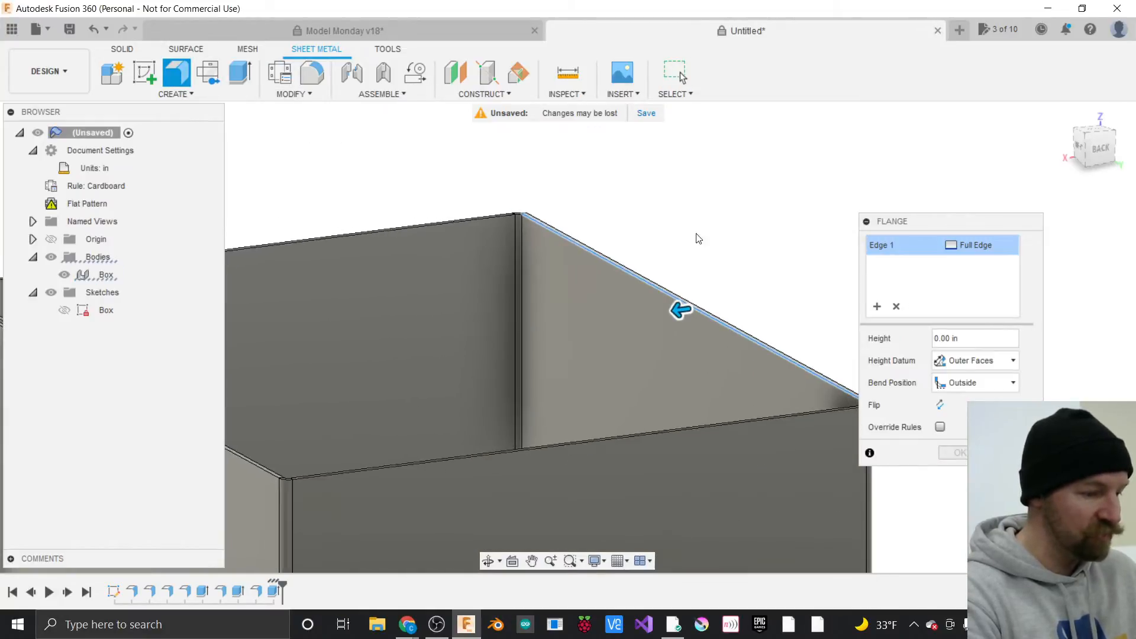
{"action": "left_click_drag", "start_coordinate": [679, 309], "coordinate": [518, 331]}
{"action": "scroll", "coordinate": [802, 353], "scroll_direction": "down", "scroll_amount": 4}
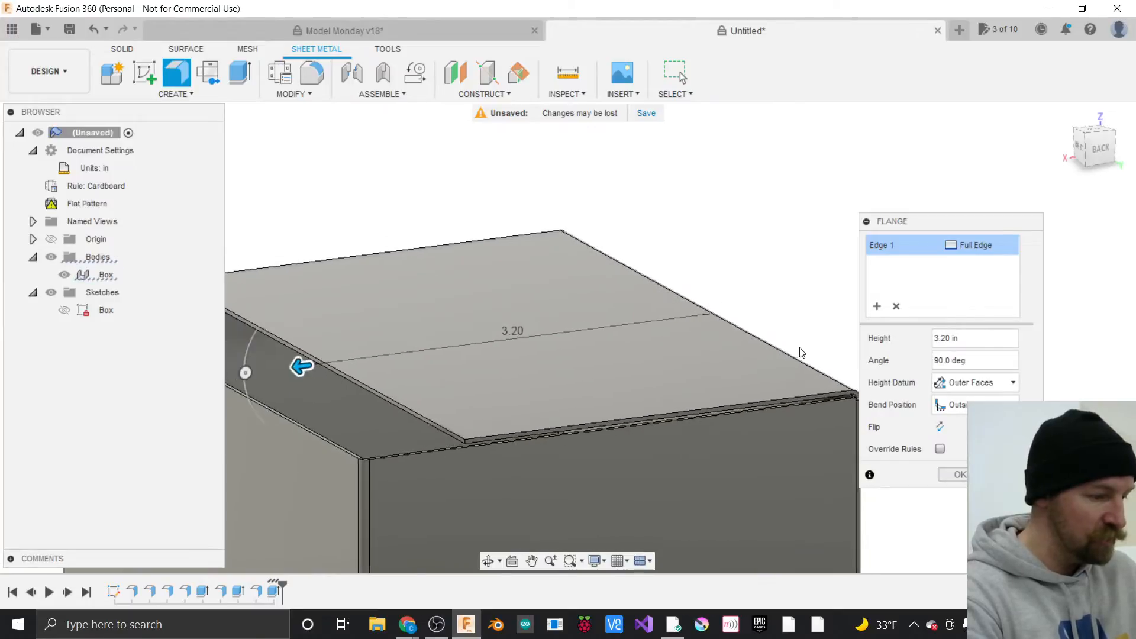
{"action": "left_click_drag", "start_coordinate": [455, 361], "coordinate": [391, 370]}
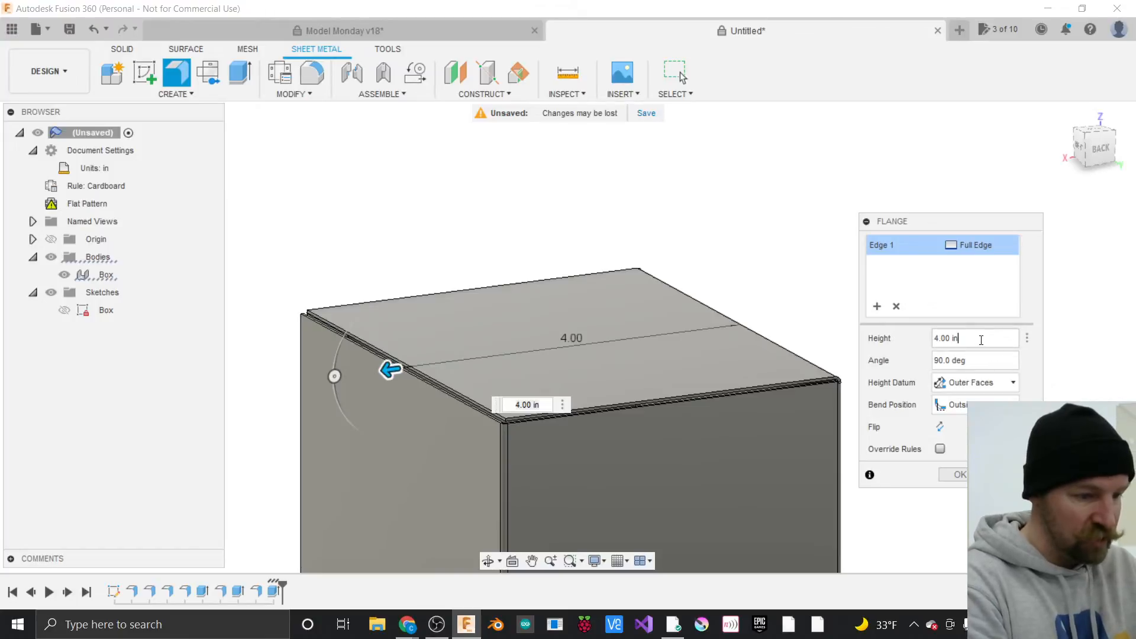
{"action": "type", "text": "w"}
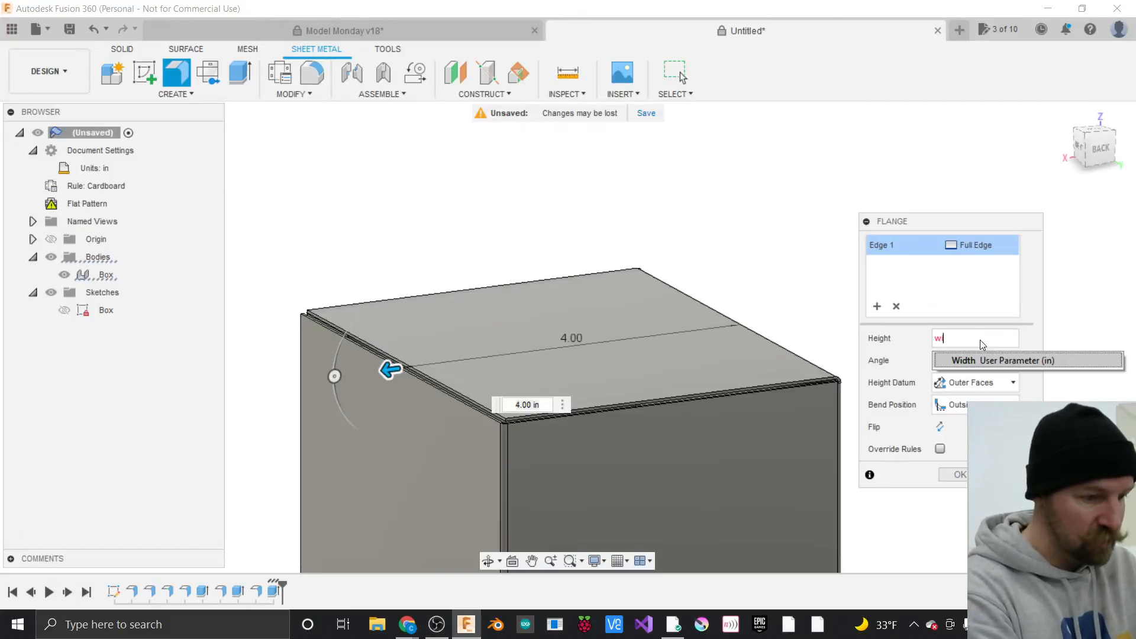
{"action": "key", "text": "Return"}
{"action": "key", "text": "Return"}
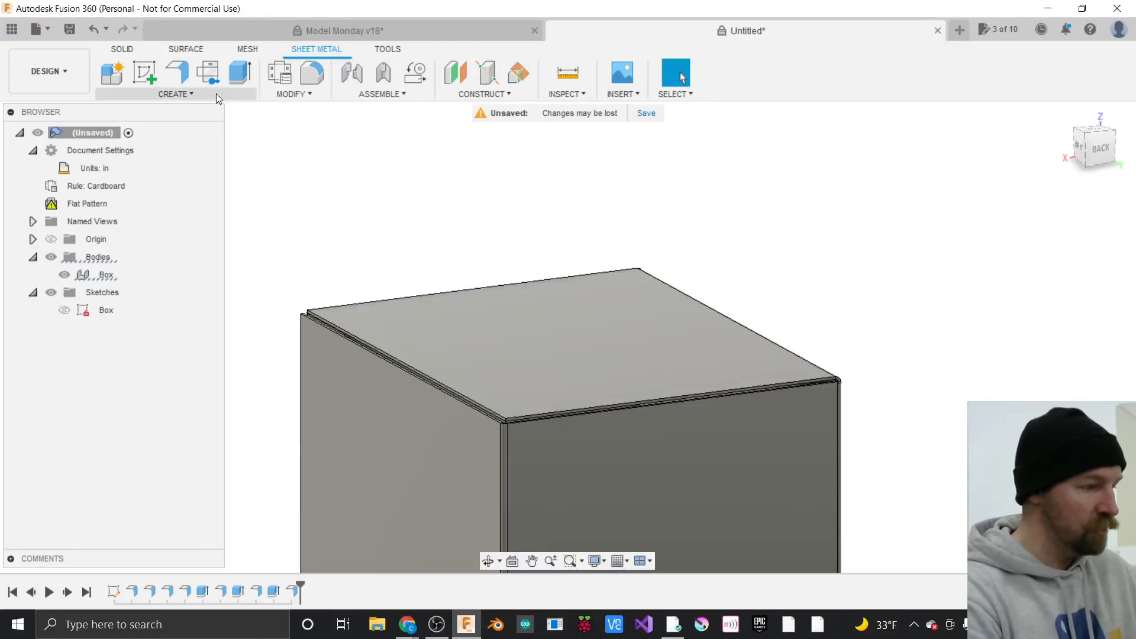
Delete the outdated flat pattern and create a new one of the lidded box with the right wall as stationary face.
{"action": "right_click", "coordinate": [105, 205]}
{"action": "left_click", "coordinate": [134, 254]}
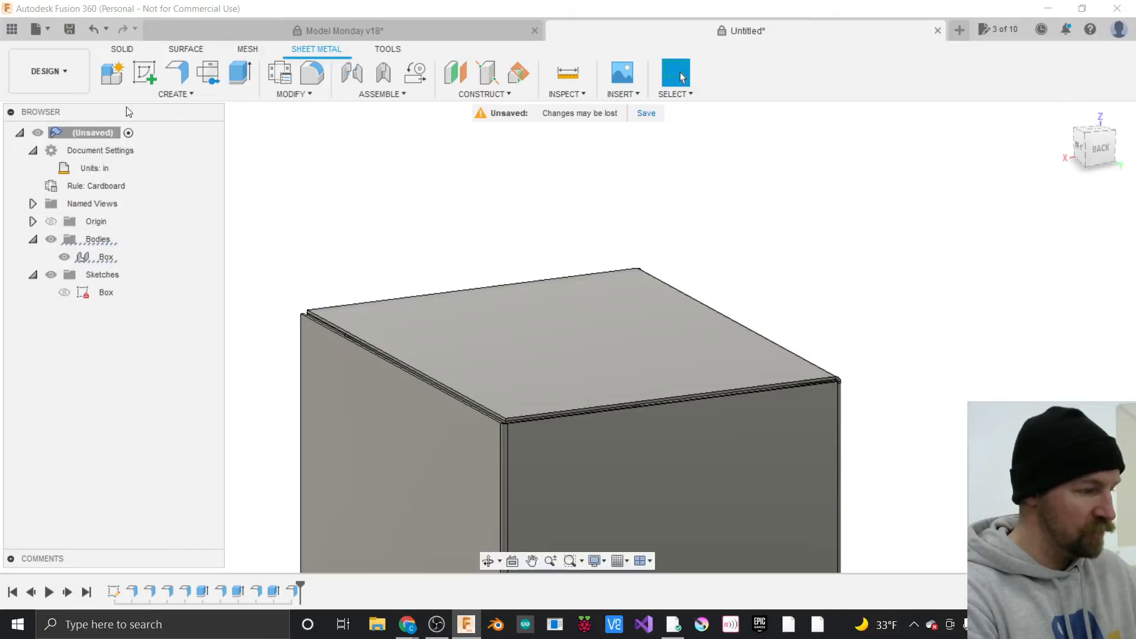
{"action": "left_click", "coordinate": [183, 94]}
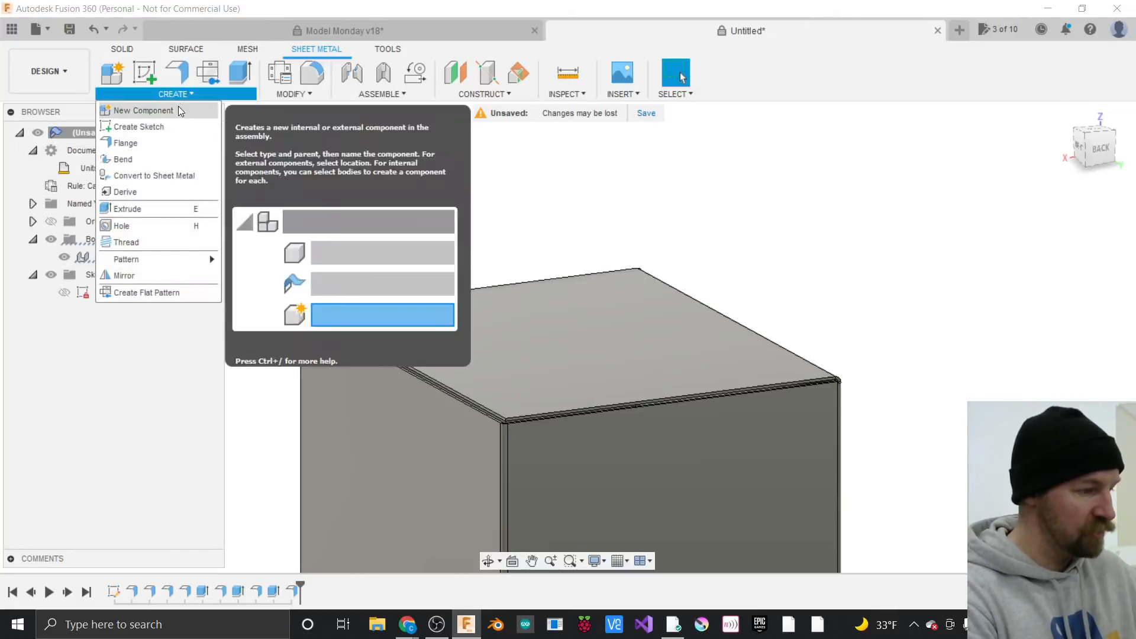
{"action": "left_click", "coordinate": [165, 293]}
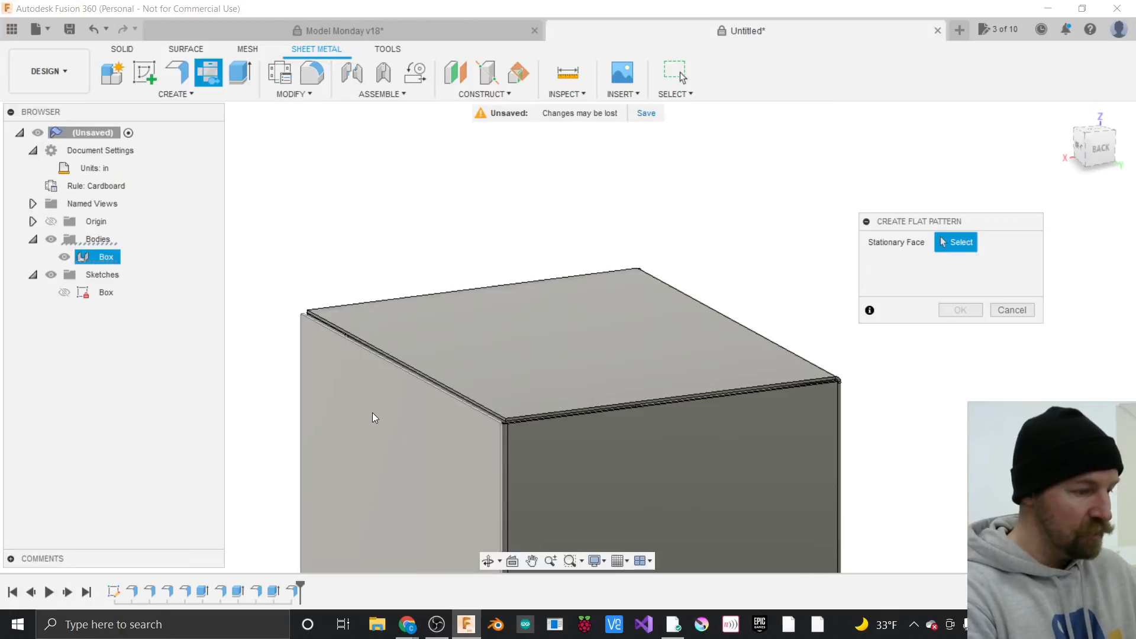
{"action": "left_click", "coordinate": [373, 418]}
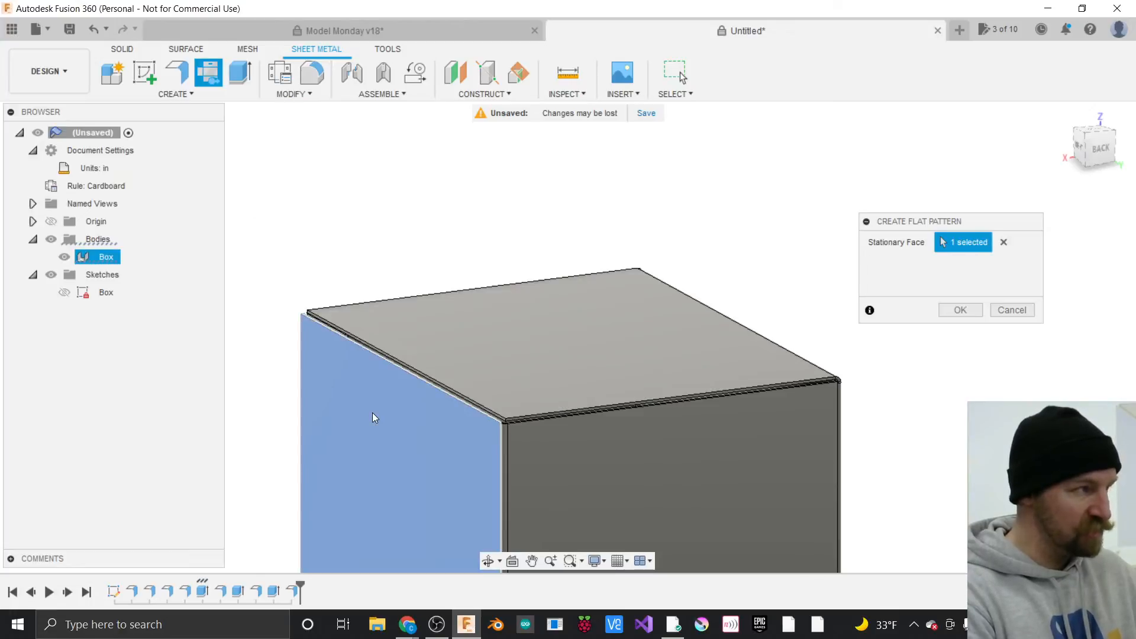
{"action": "left_click", "coordinate": [960, 309]}
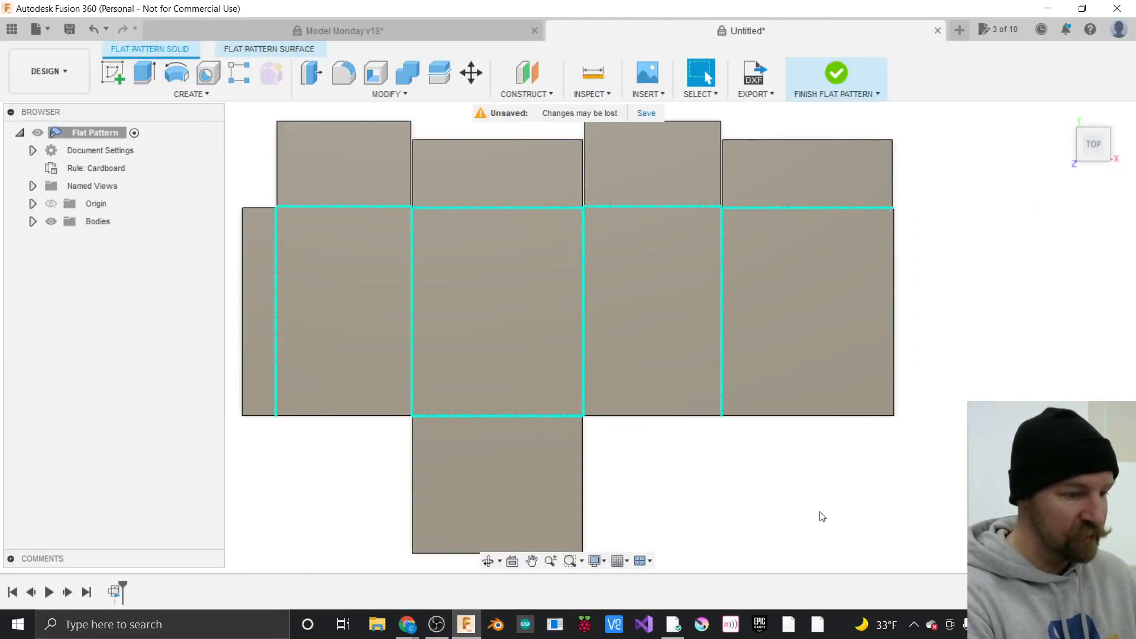
{"action": "scroll", "coordinate": [803, 489], "scroll_direction": "down", "scroll_amount": 2}
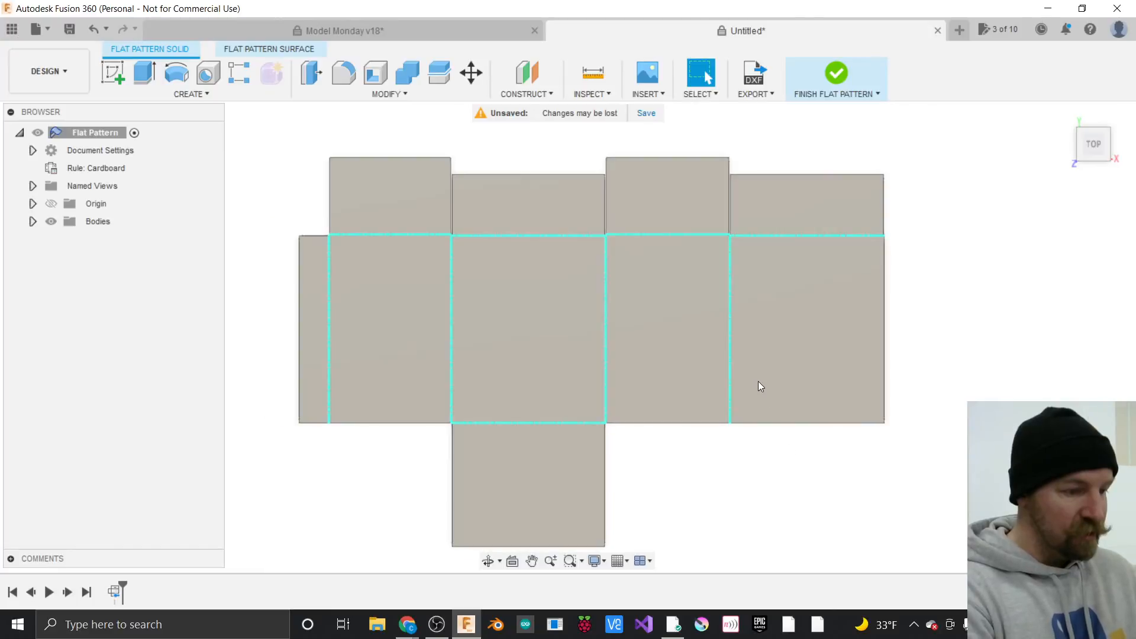
{"action": "scroll", "coordinate": [758, 384], "scroll_direction": "down", "scroll_amount": 1}
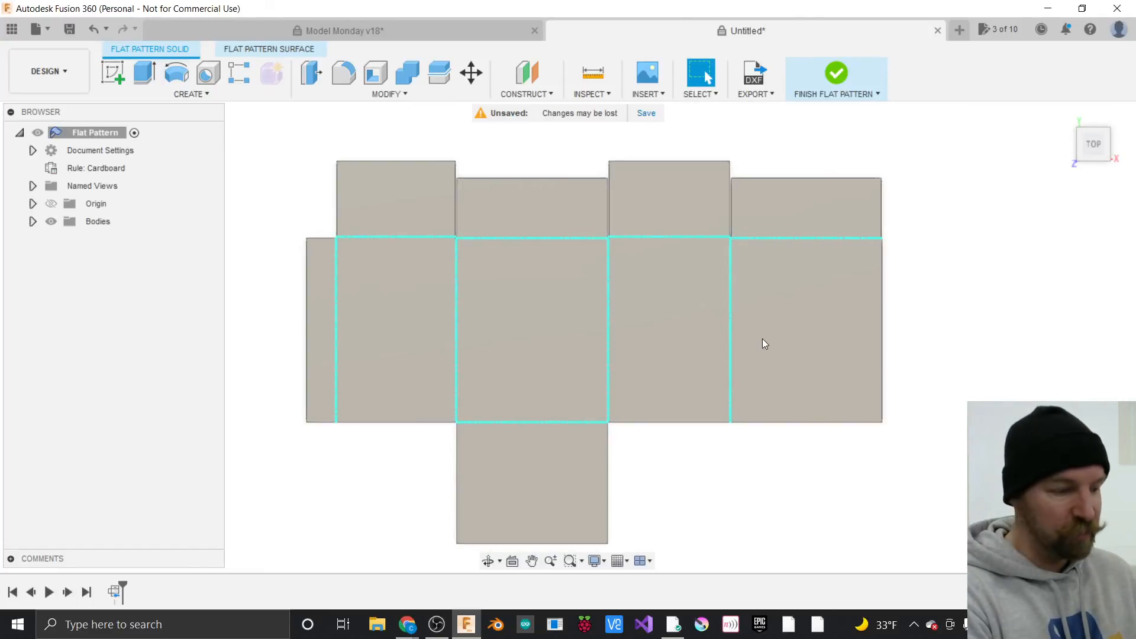
{"action": "scroll", "coordinate": [707, 451], "scroll_direction": "down", "scroll_amount": 1}
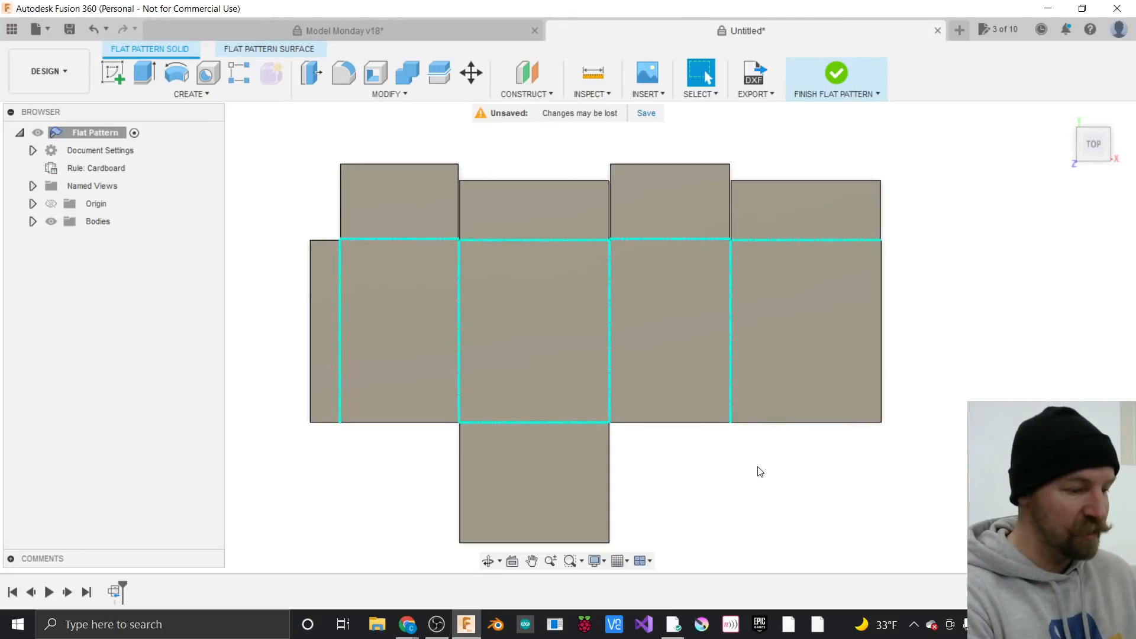
{"action": "scroll", "coordinate": [669, 532], "scroll_direction": "up", "scroll_amount": 1}
{"action": "scroll", "coordinate": [668, 533], "scroll_direction": "up", "scroll_amount": 1}
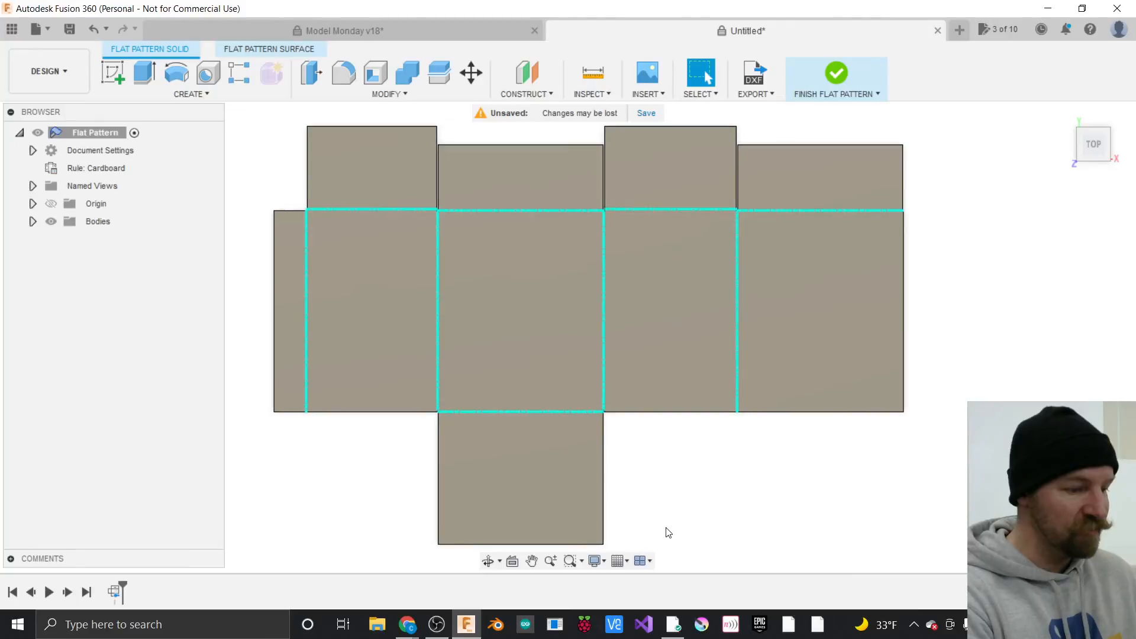